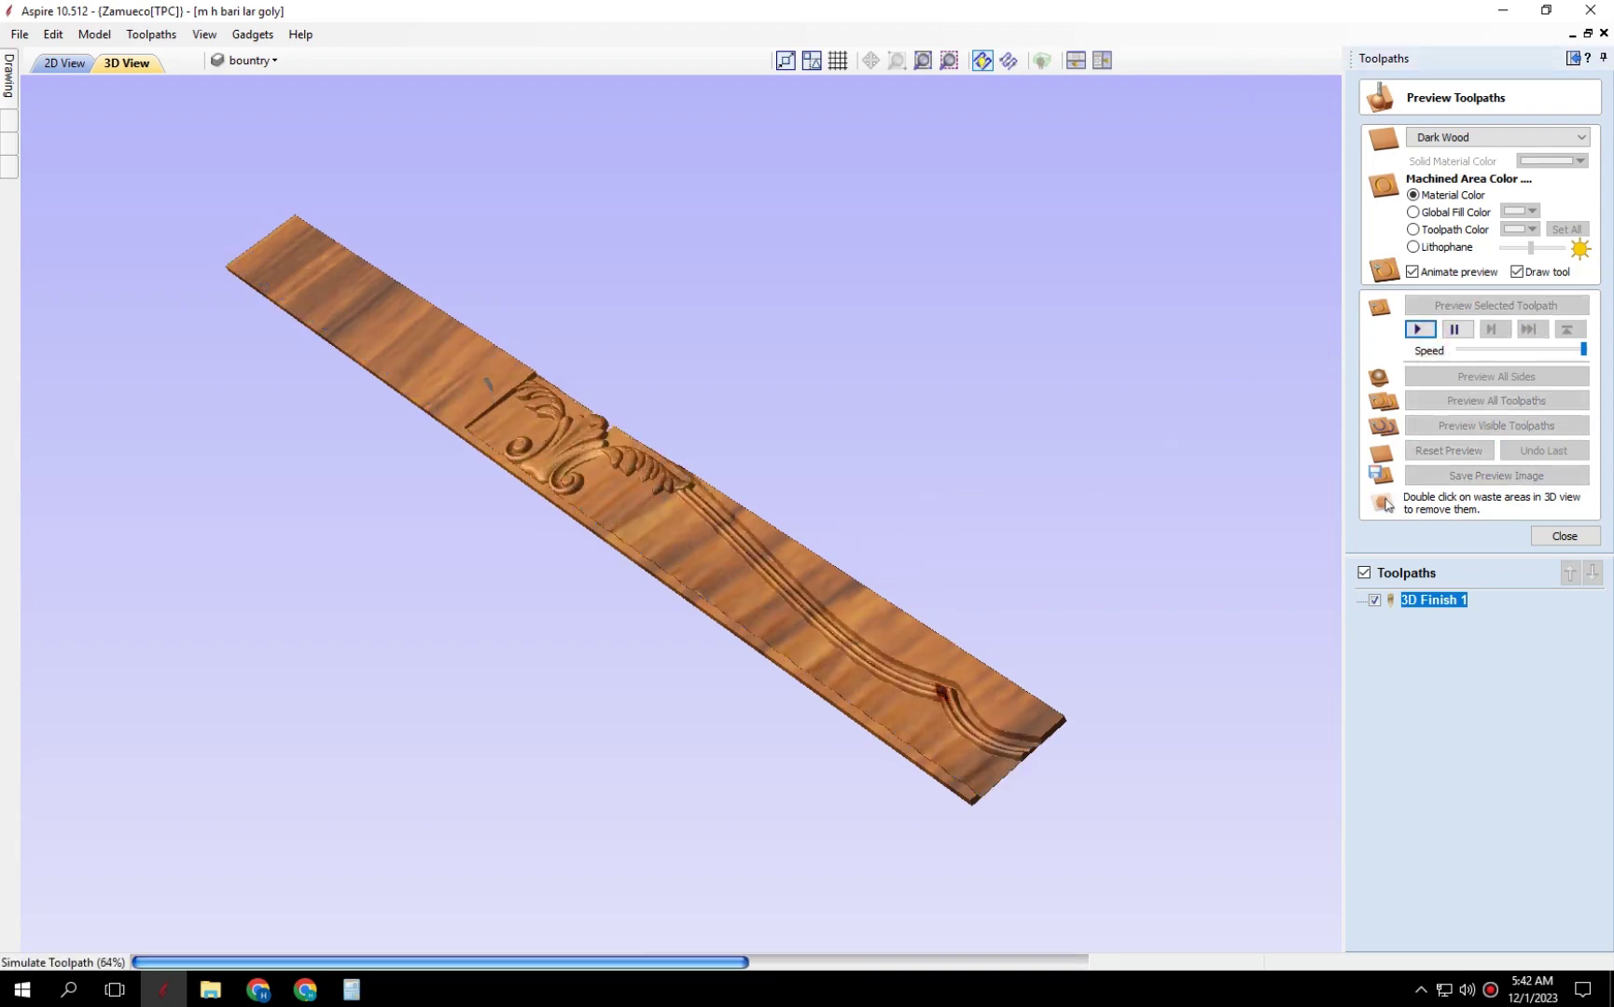
# Orbit and zoom the finished 3D Finish 1 carving preview, then close the Toolpaths panel.
pyautogui.moveTo(403, 800)
pyautogui.mouseDown()
pyautogui.moveTo(457, 676)
pyautogui.moveTo(662, 737)
pyautogui.moveTo(943, 547)
pyautogui.moveTo(796, 544)
pyautogui.moveTo(847, 502)
pyautogui.moveTo(834, 493)
pyautogui.moveTo(552, 556)
pyautogui.mouseUp()
pyautogui.scroll(3, 490, 691)
pyautogui.scroll(-3, 832, 490)
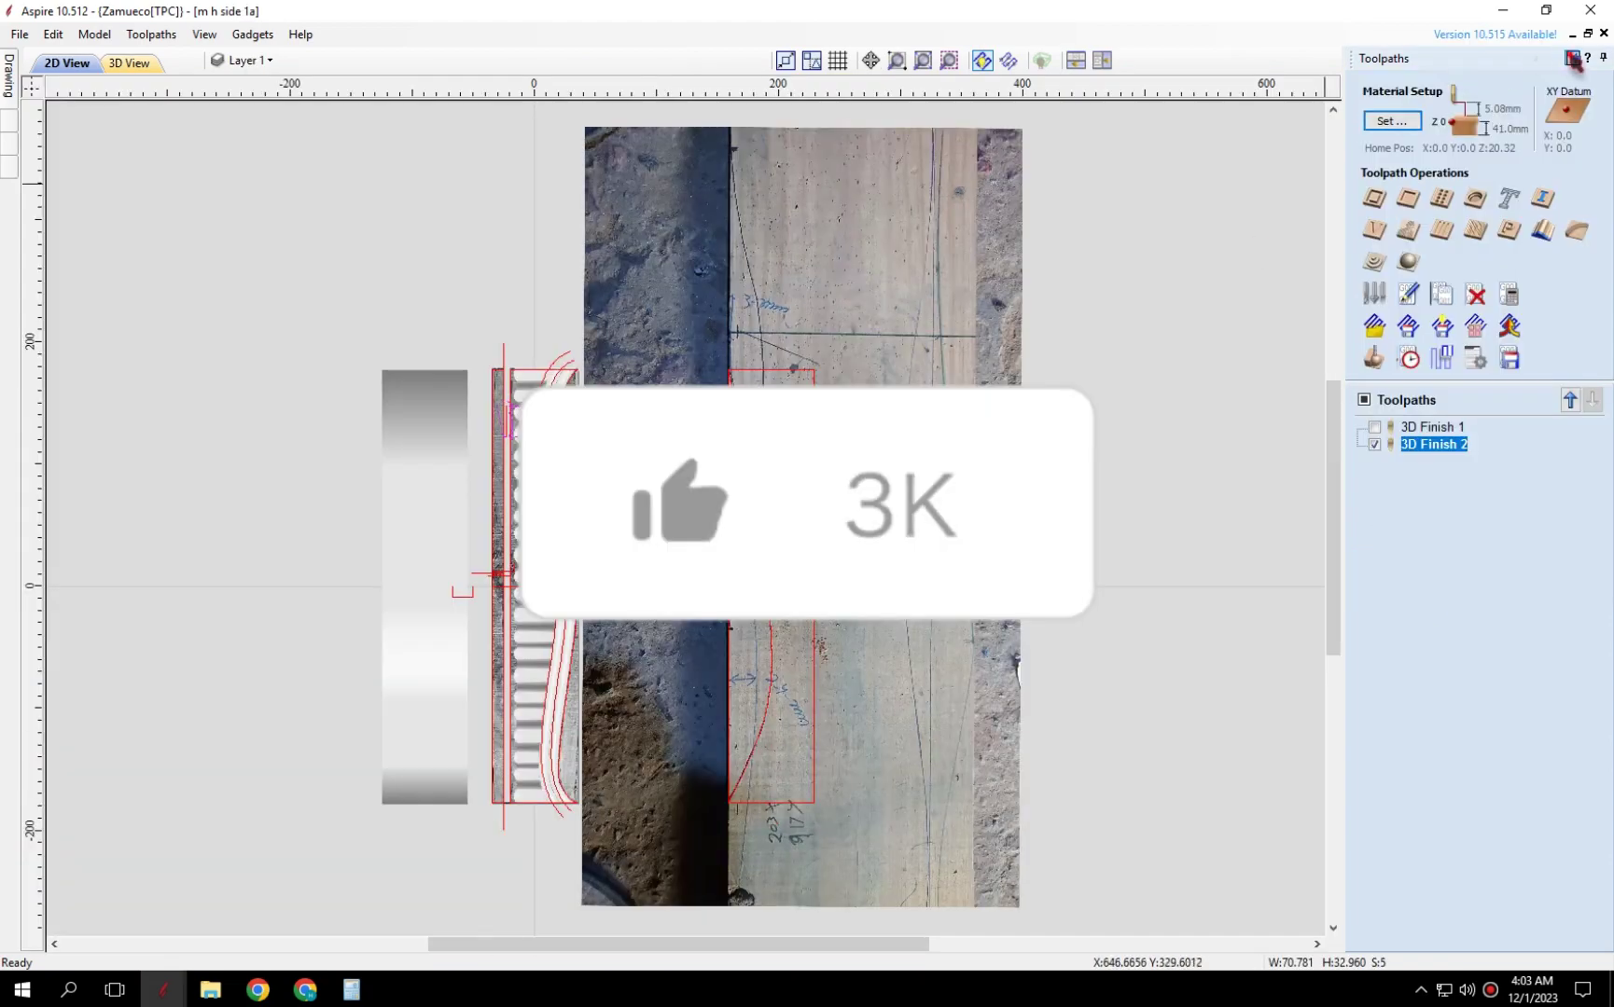
pyautogui.click(1573, 58)
pyautogui.moveTo(162, 990)
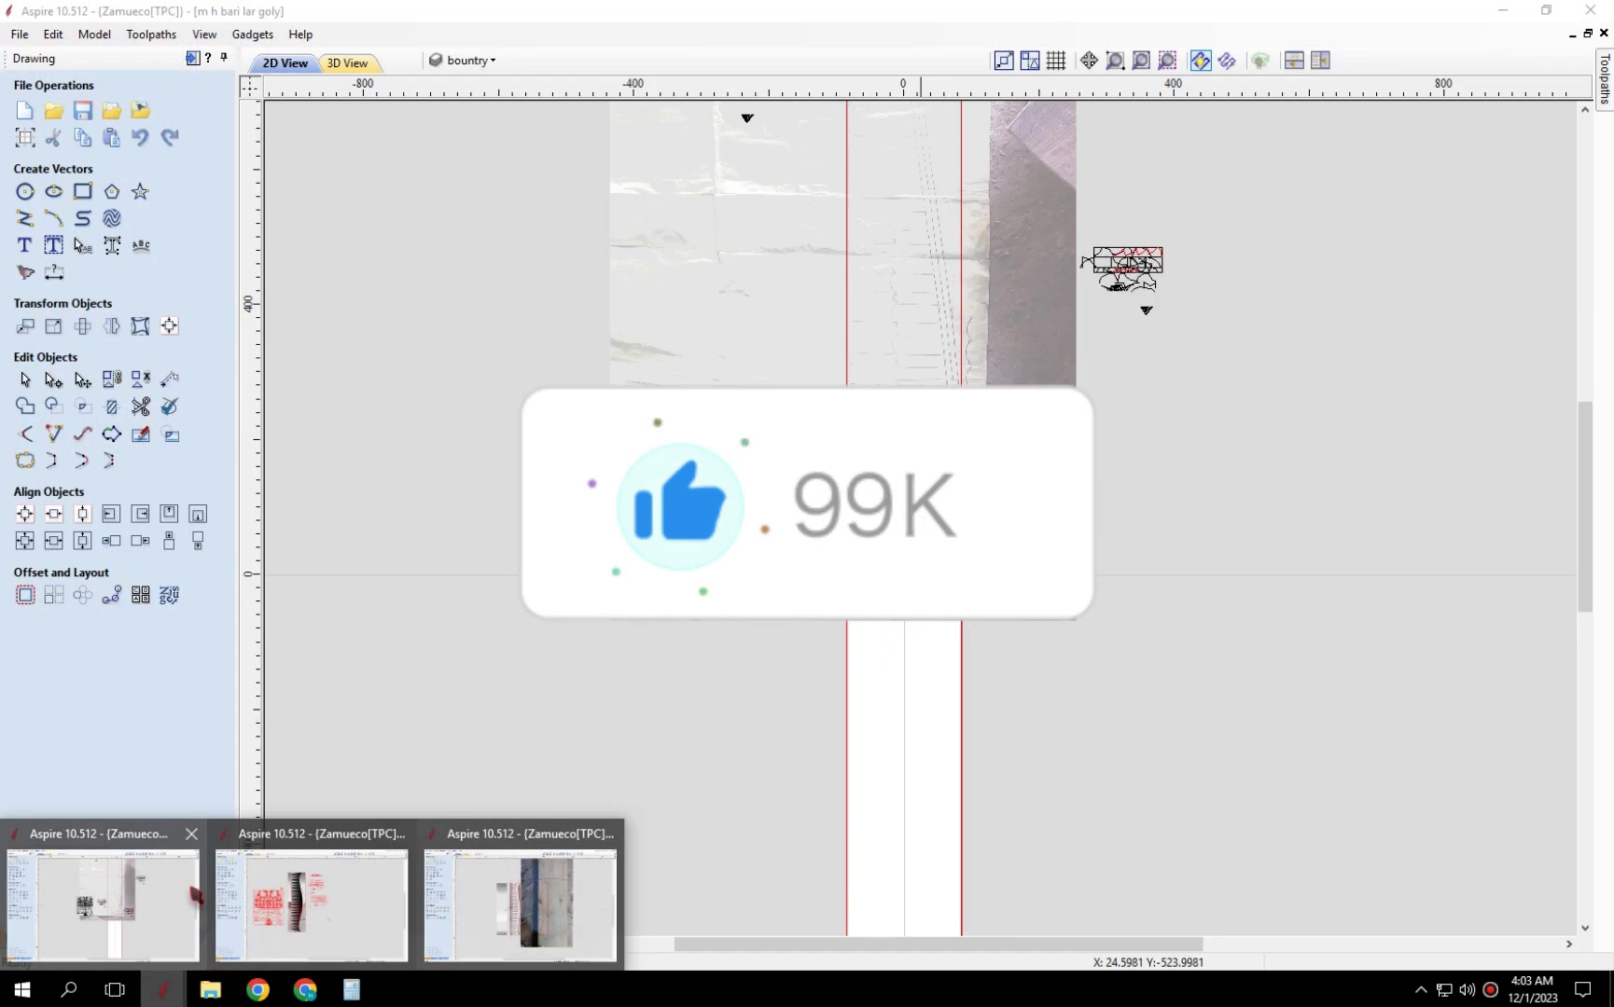
# Paste the clipboard contents into the long board file.
pyautogui.click(195, 895)
pyautogui.scroll(2, 747, 559)
pyautogui.rightClick(660, 660)
pyautogui.click(734, 242)
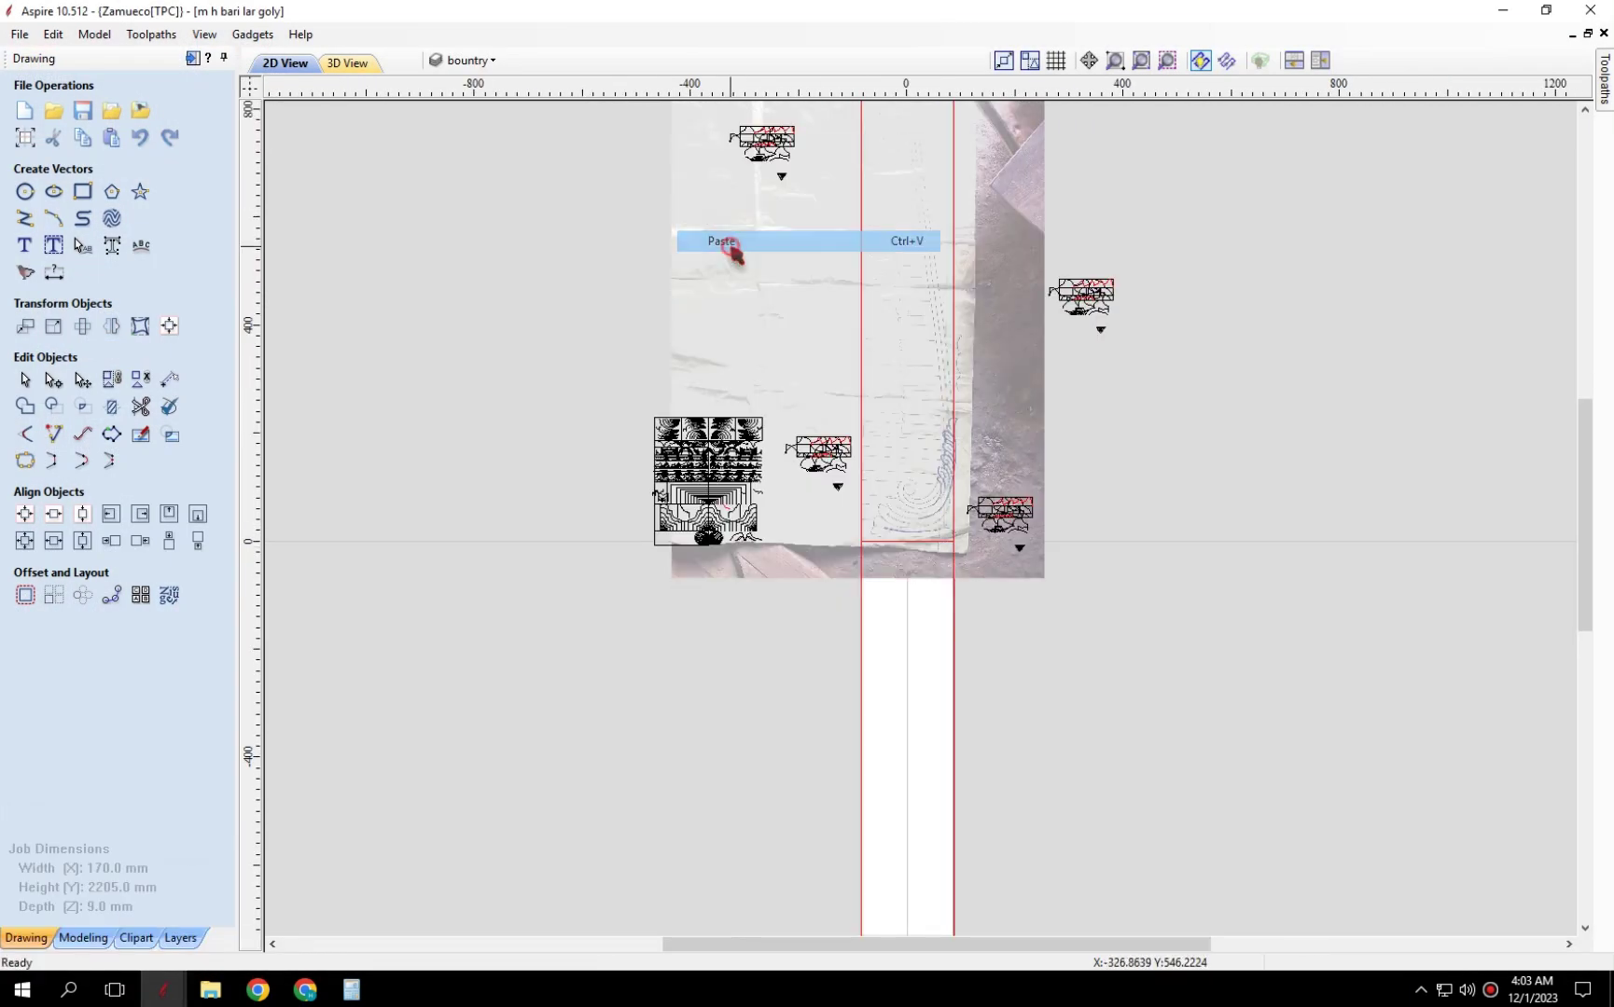
pyautogui.scroll(-5, 929, 424)
pyautogui.scroll(7, 929, 451)
pyautogui.scroll(1, 837, 369)
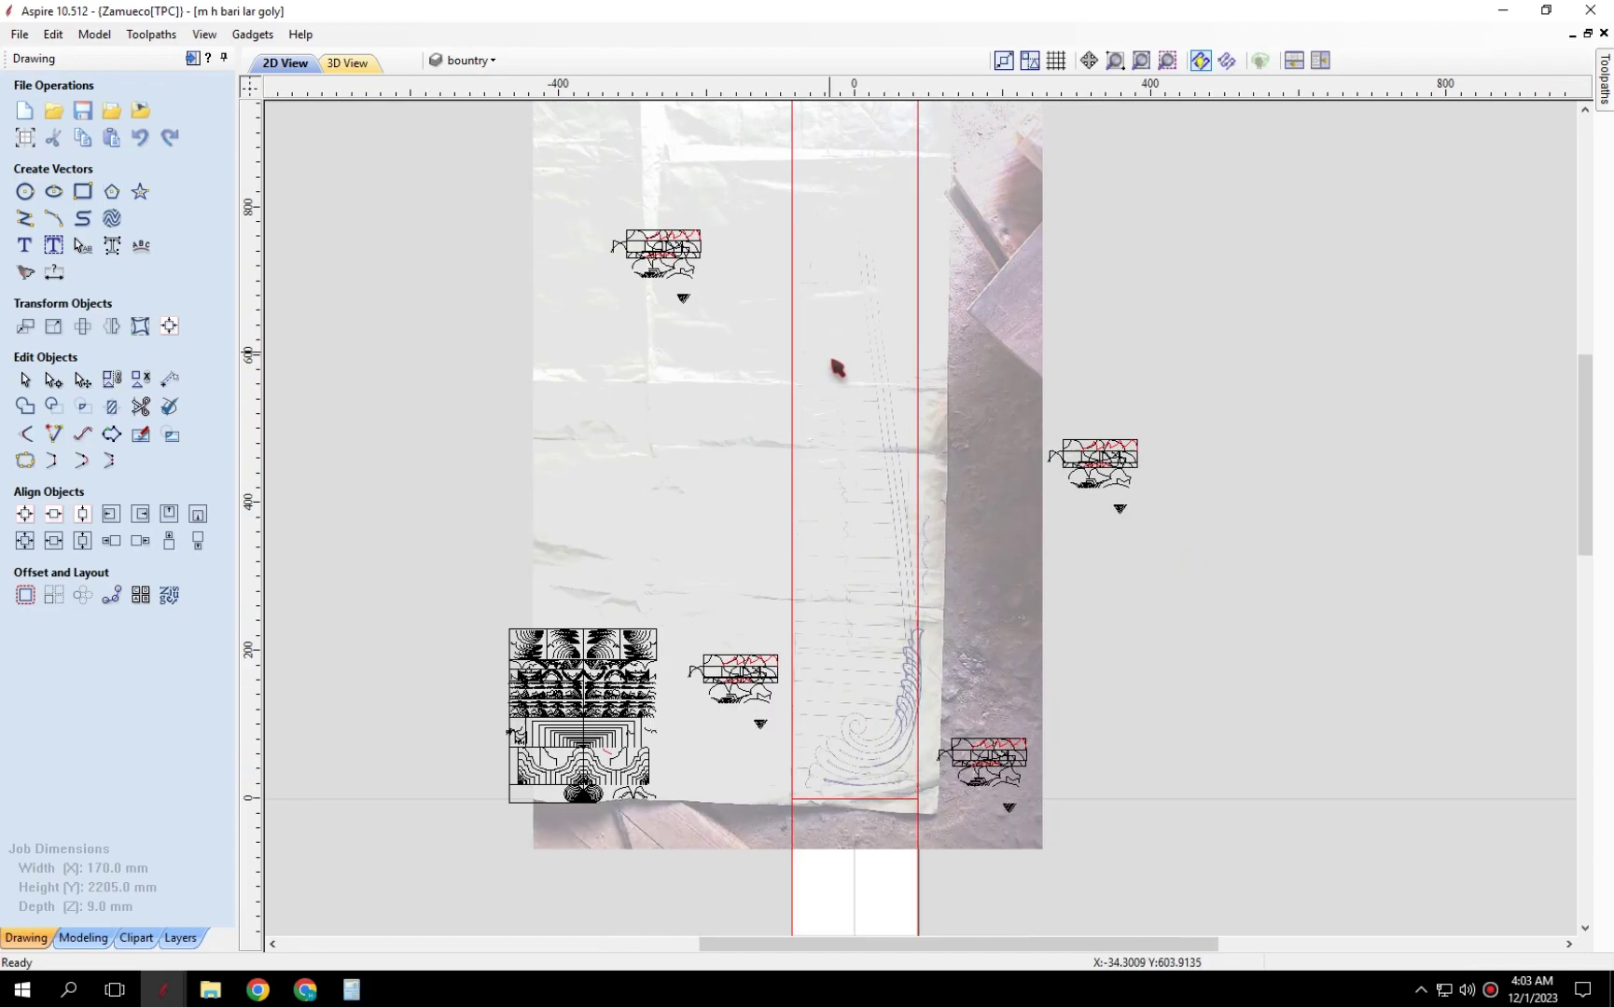
# Switch to the mh kham sari 4 file and zoom in on its scroll.
pyautogui.click(379, 942)
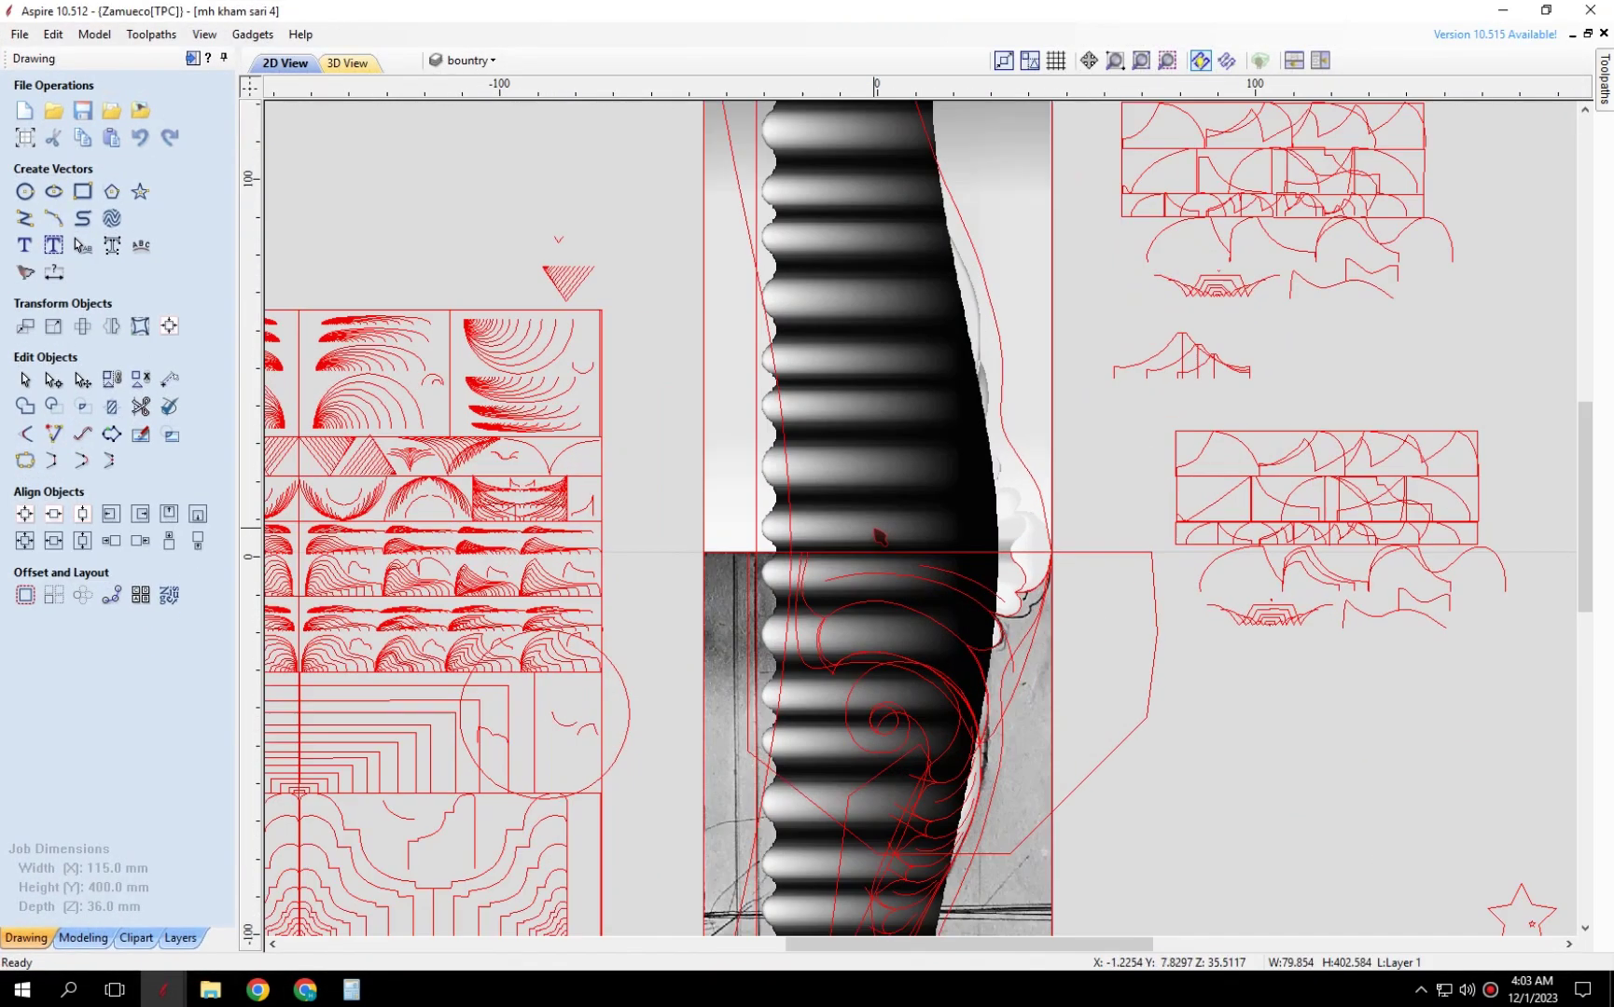
pyautogui.scroll(-2, 880, 538)
pyautogui.scroll(1, 1188, 674)
pyautogui.scroll(3, 792, 668)
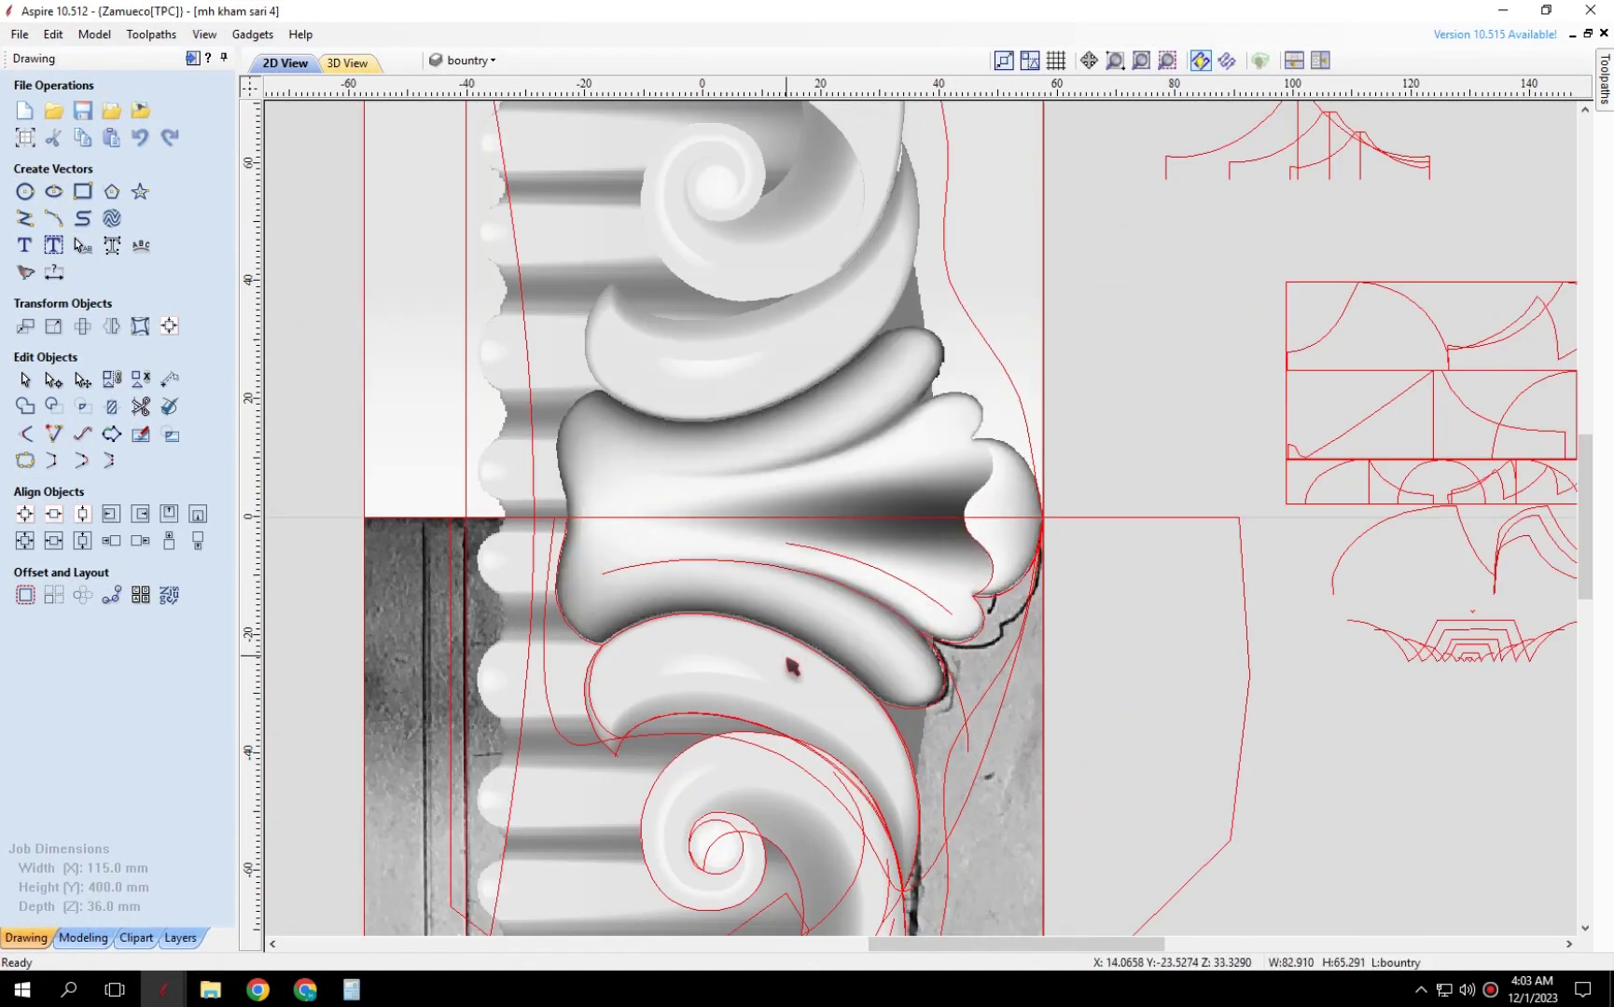
pyautogui.scroll(3, 666, 518)
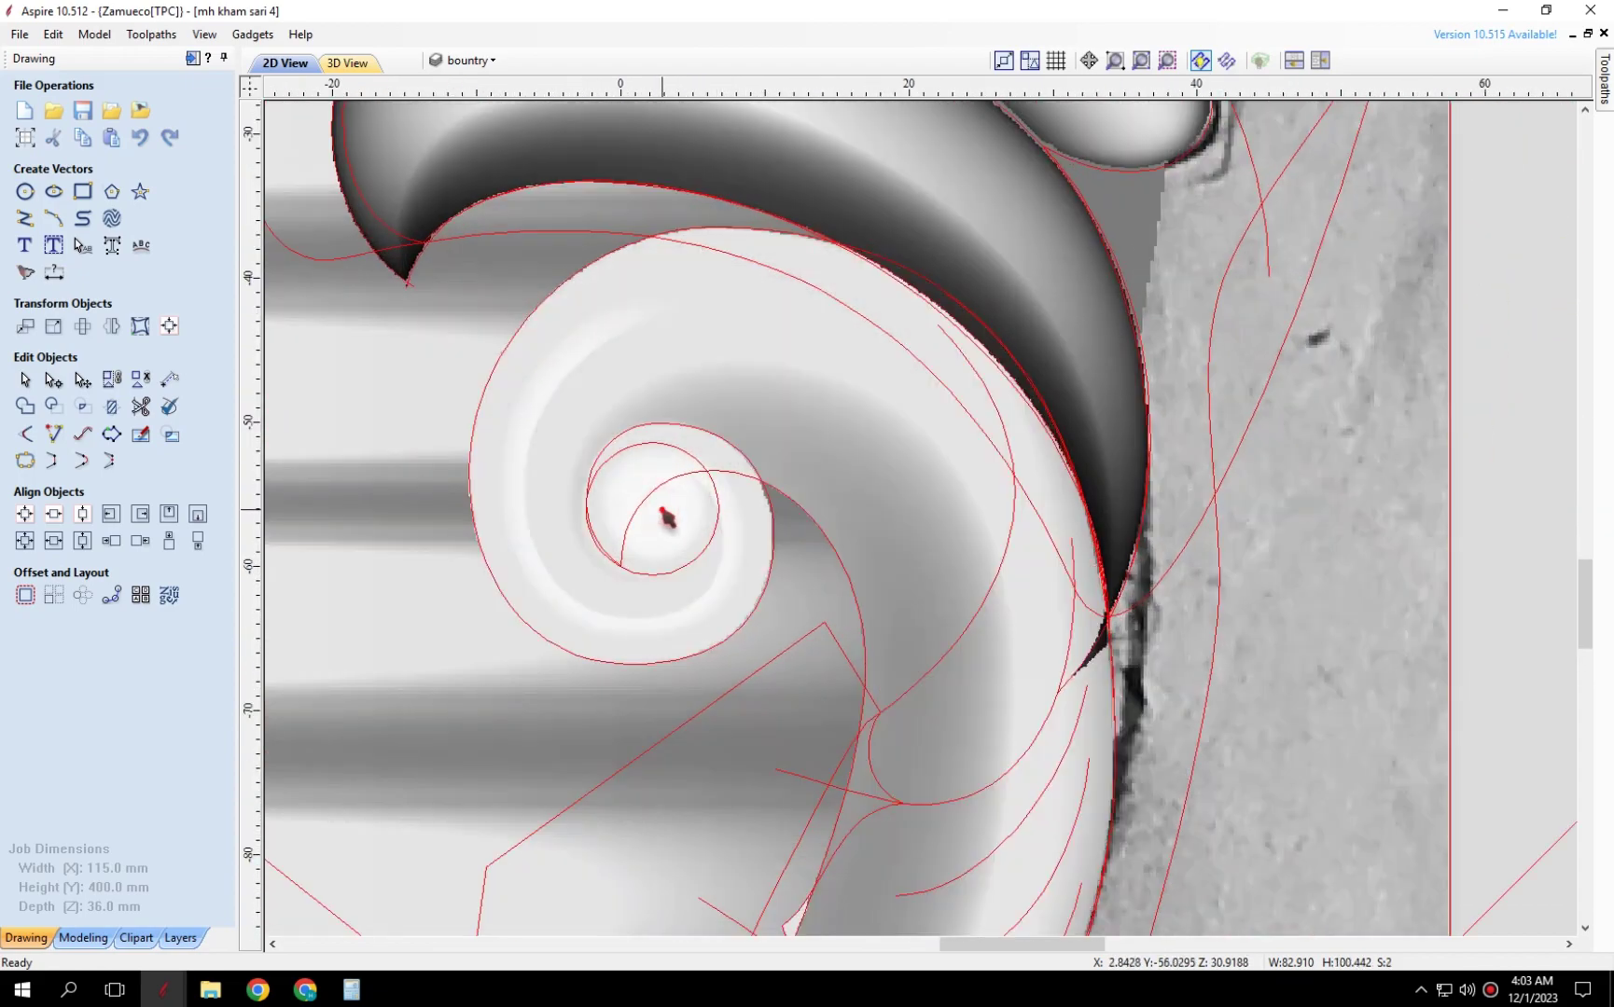
pyautogui.scroll(-2, 666, 519)
pyautogui.scroll(-1, 671, 560)
pyautogui.scroll(2, 708, 606)
pyautogui.scroll(2, 648, 671)
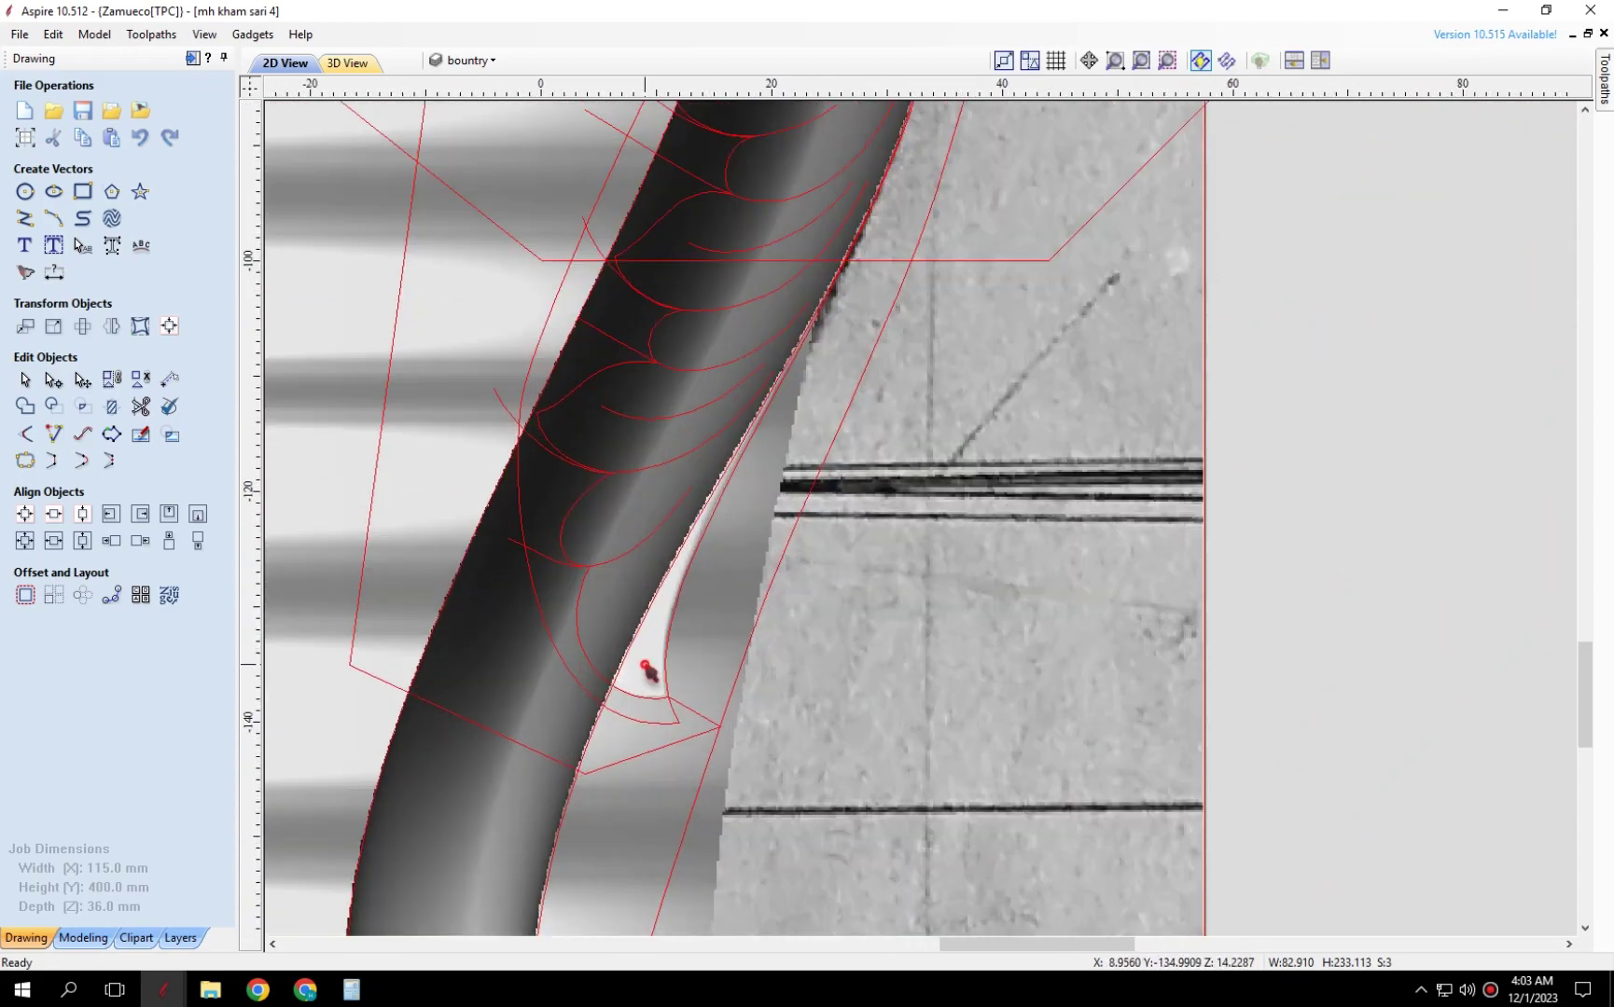
pyautogui.scroll(-2, 649, 672)
# Tilt the 3D relief to check the scroll, then copy the stem relief in 2D.
pyautogui.click(350, 63)
pyautogui.moveTo(909, 583); pyautogui.dragTo(865, 736)
pyautogui.click(285, 62)
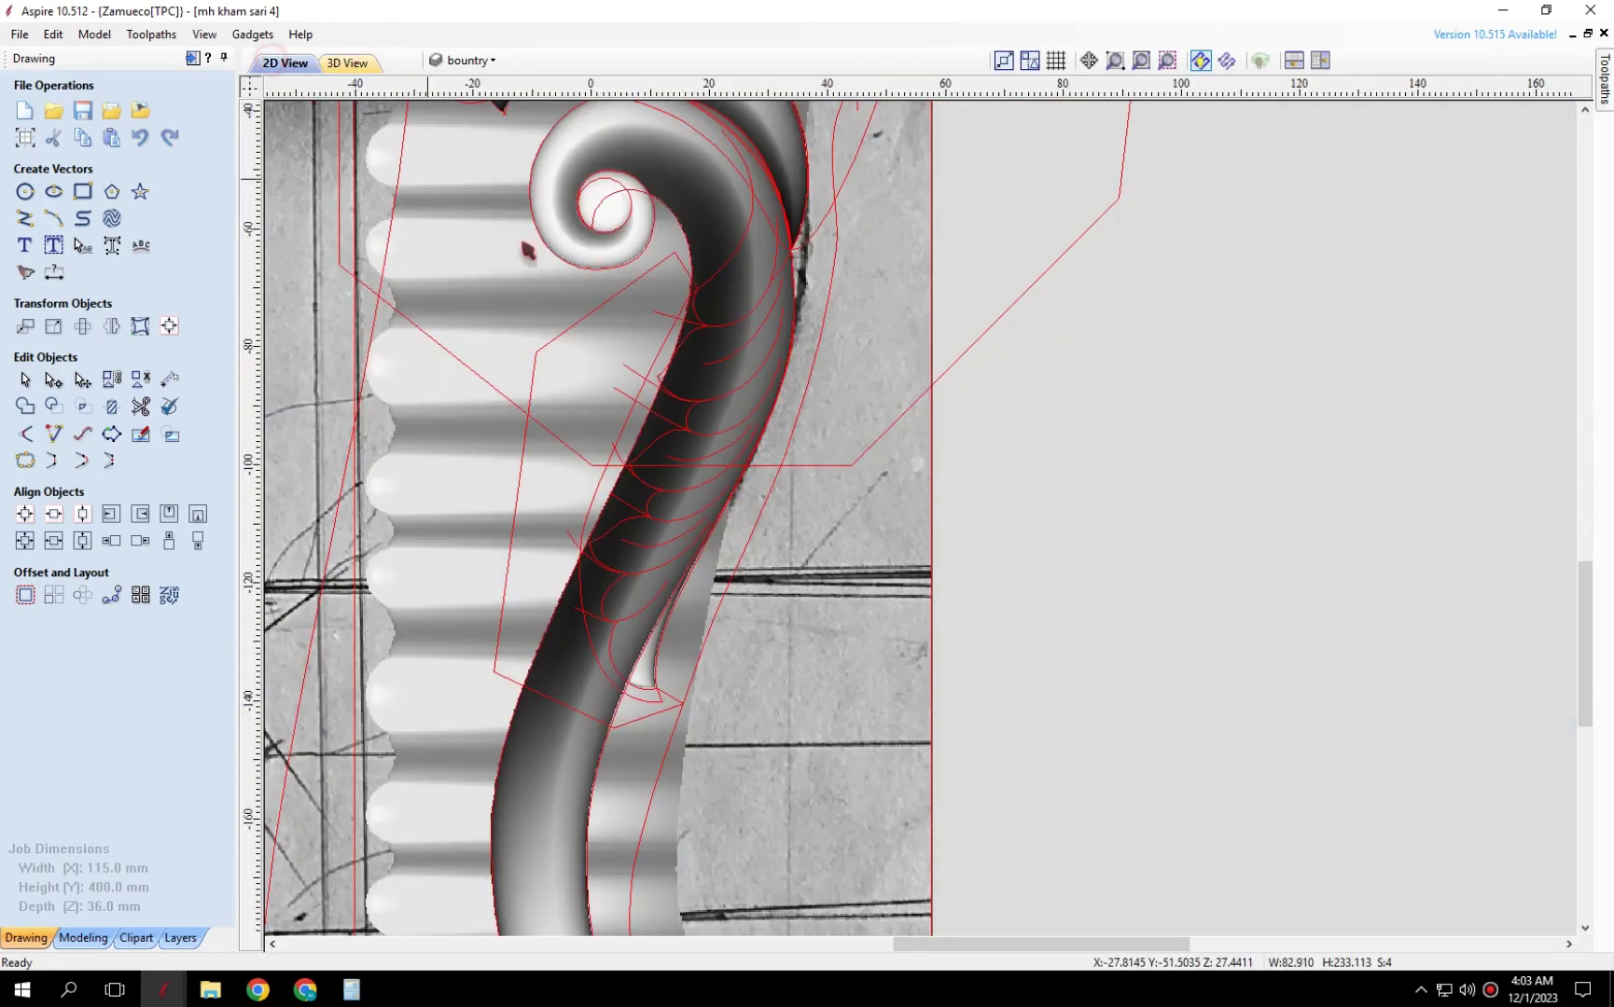
pyautogui.rightClick(692, 177)
pyautogui.click(732, 260)
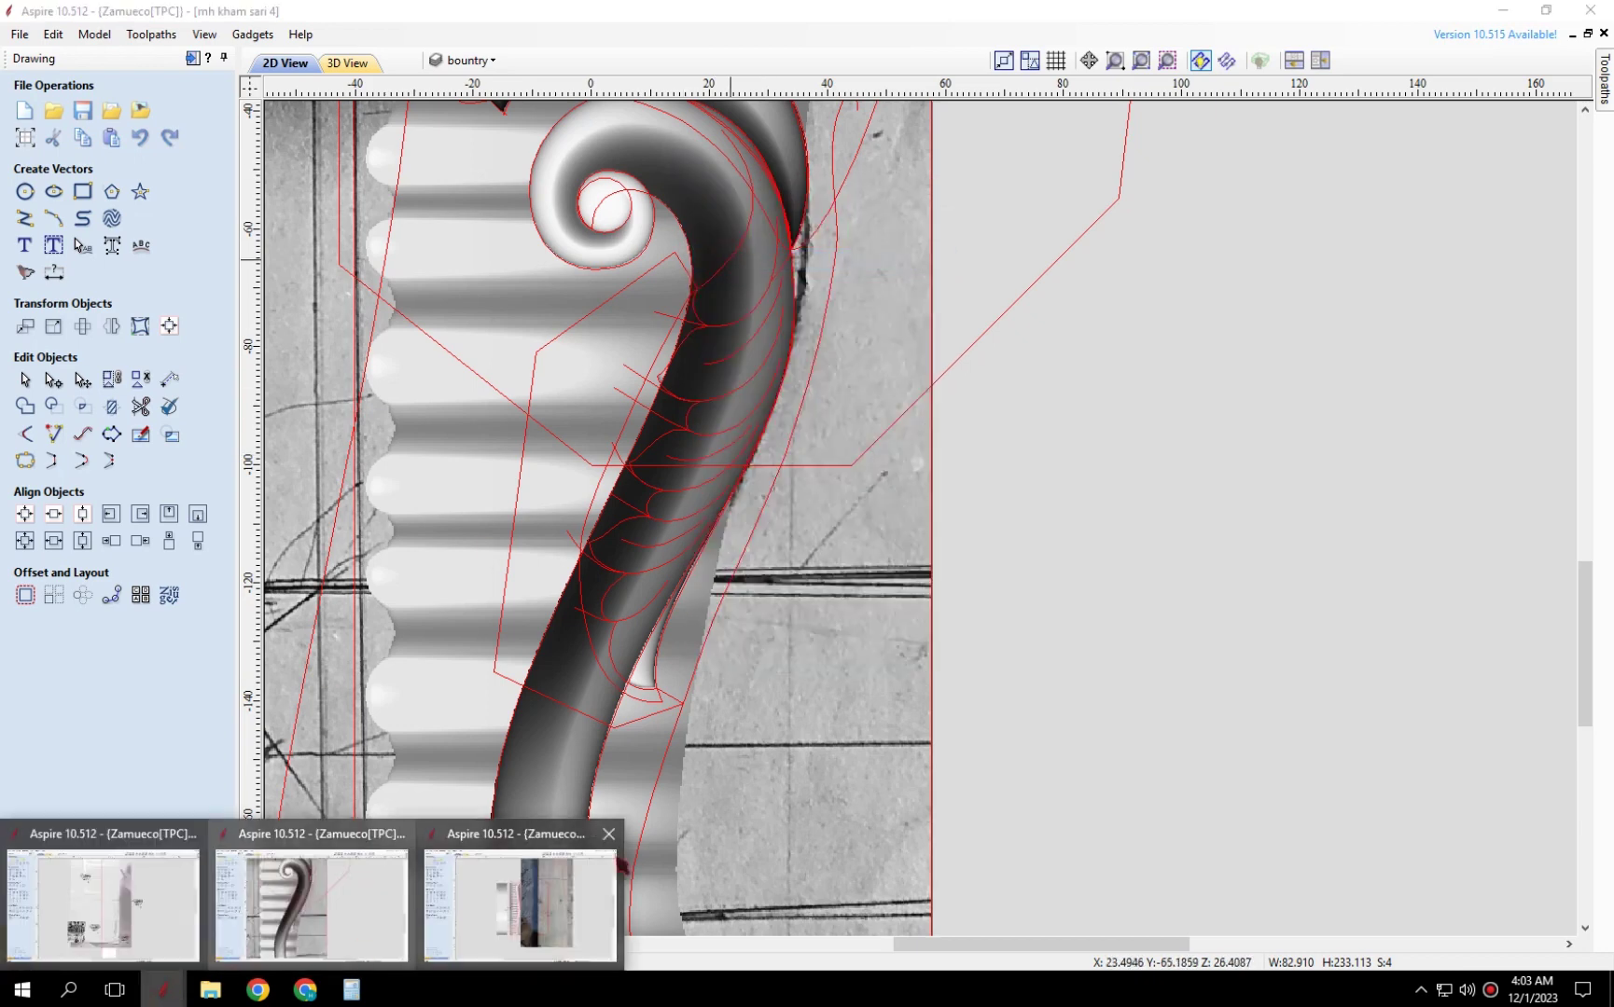
pyautogui.rightClick(743, 284)
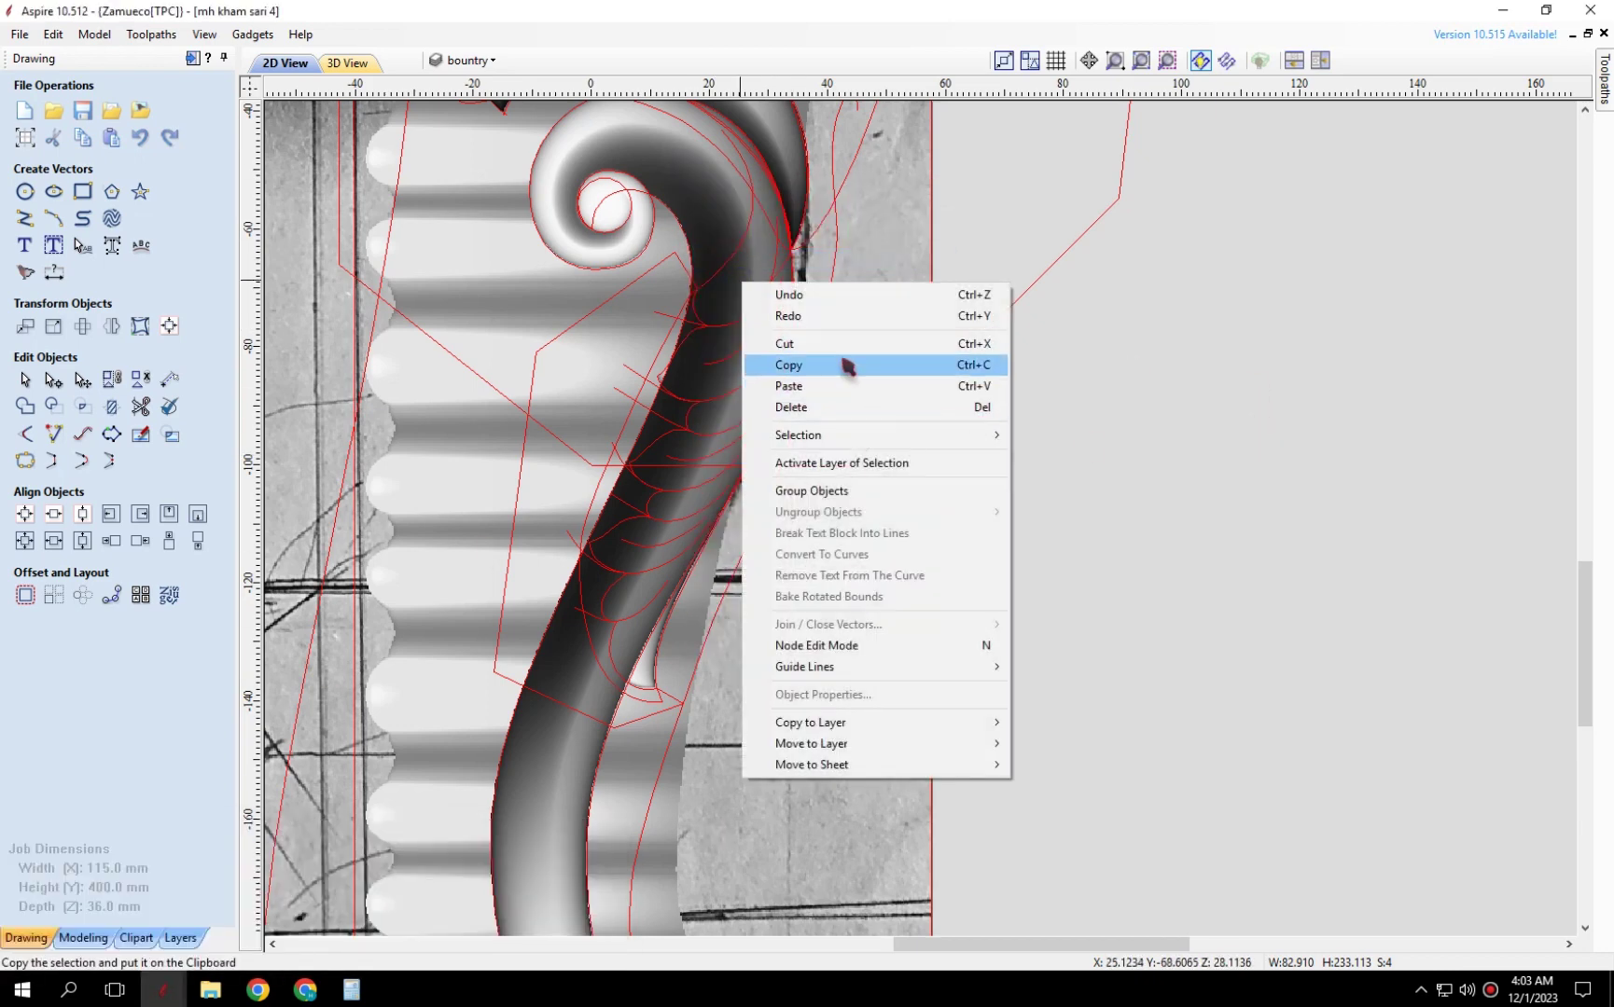
# Paste the copied scroll carving into the m h bari lar goly board, undoing a trial move.
pyautogui.click(162, 990)
pyautogui.click(280, 900)
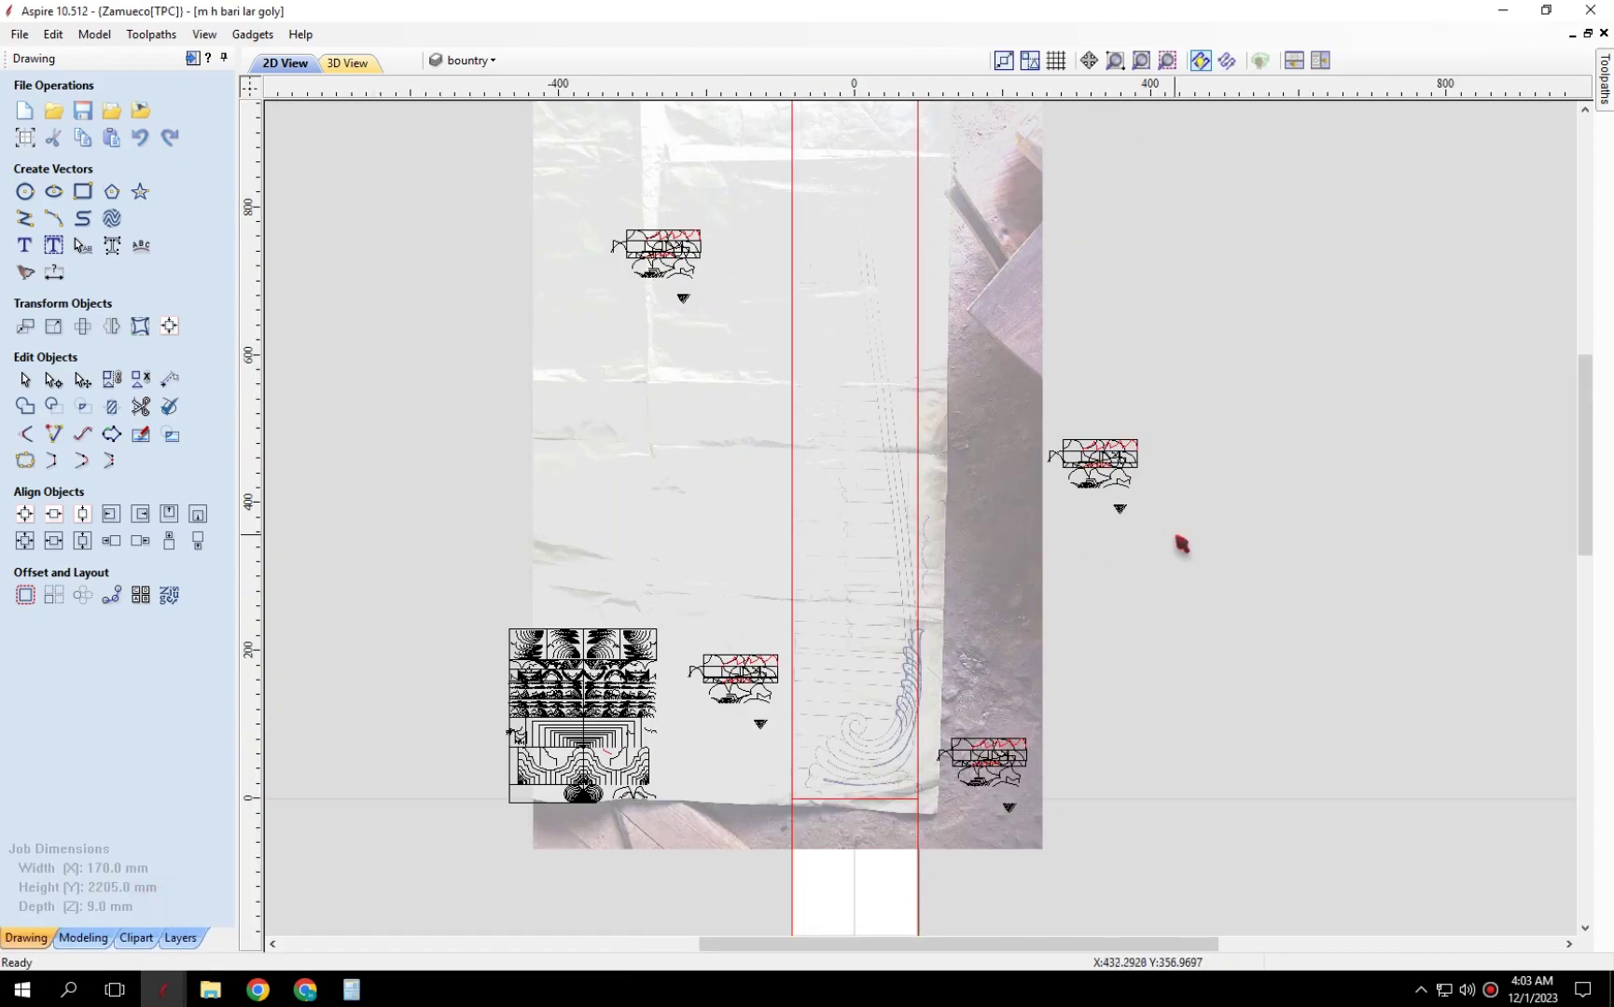
pyautogui.rightClick(1174, 540)
pyautogui.click(1194, 143)
pyautogui.scroll(-3, 1037, 509)
pyautogui.scroll(3, 800, 548)
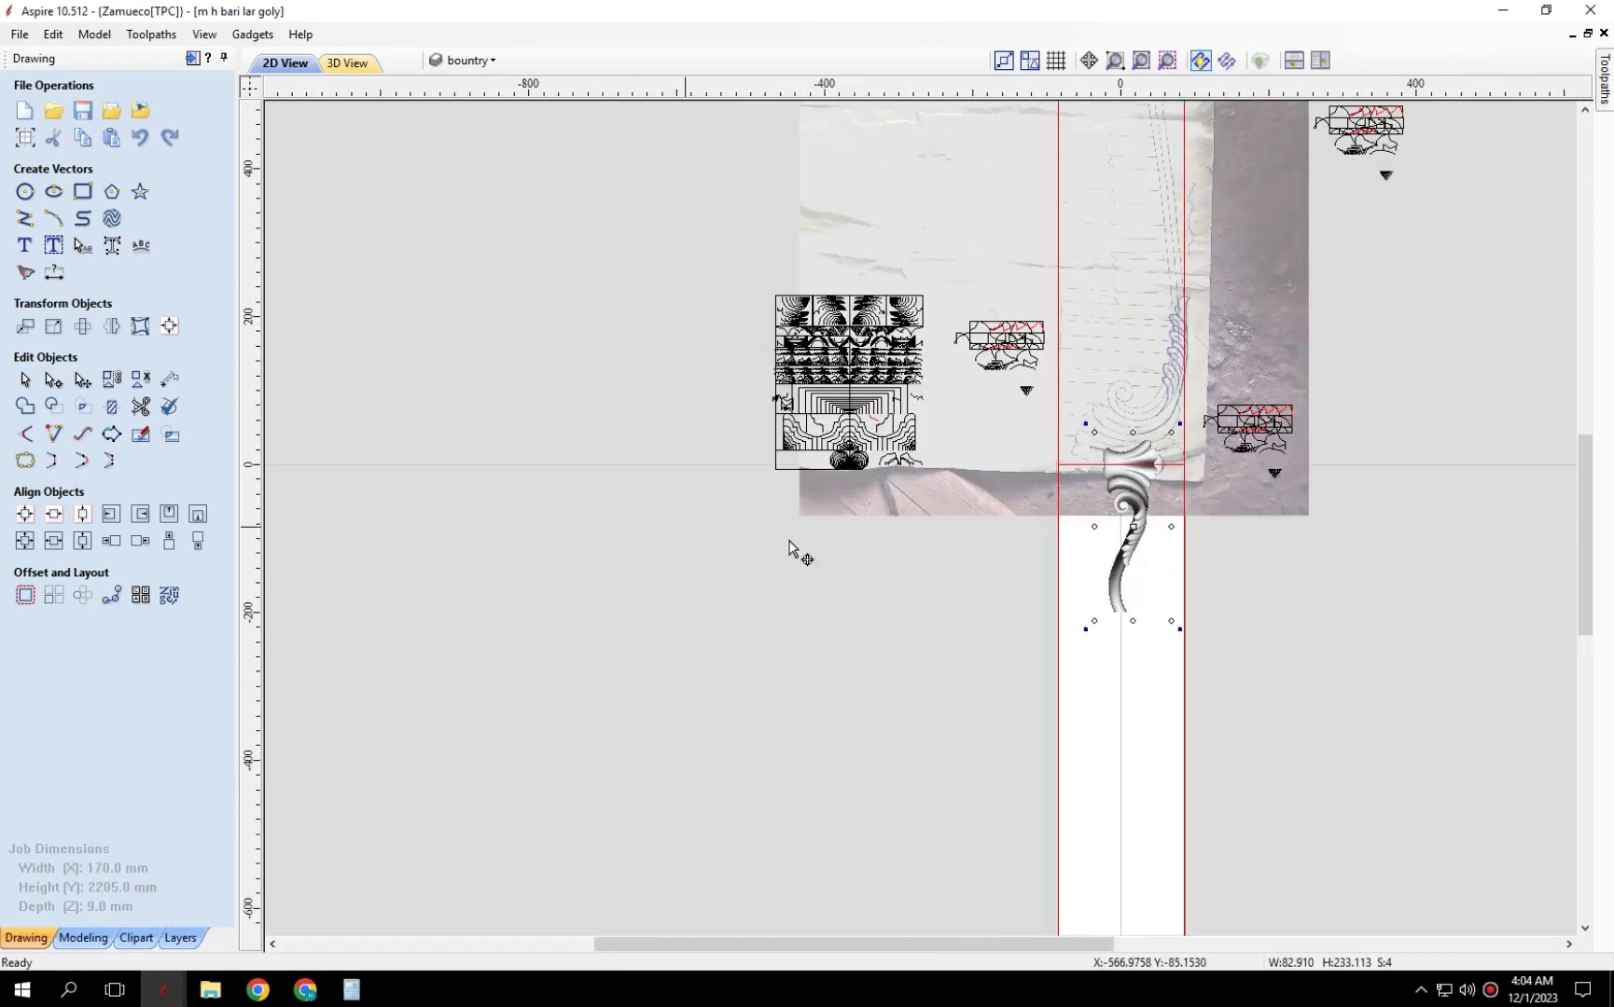
pyautogui.scroll(2, 1115, 476)
pyautogui.moveTo(1094, 635); pyautogui.dragTo(1098, 846)
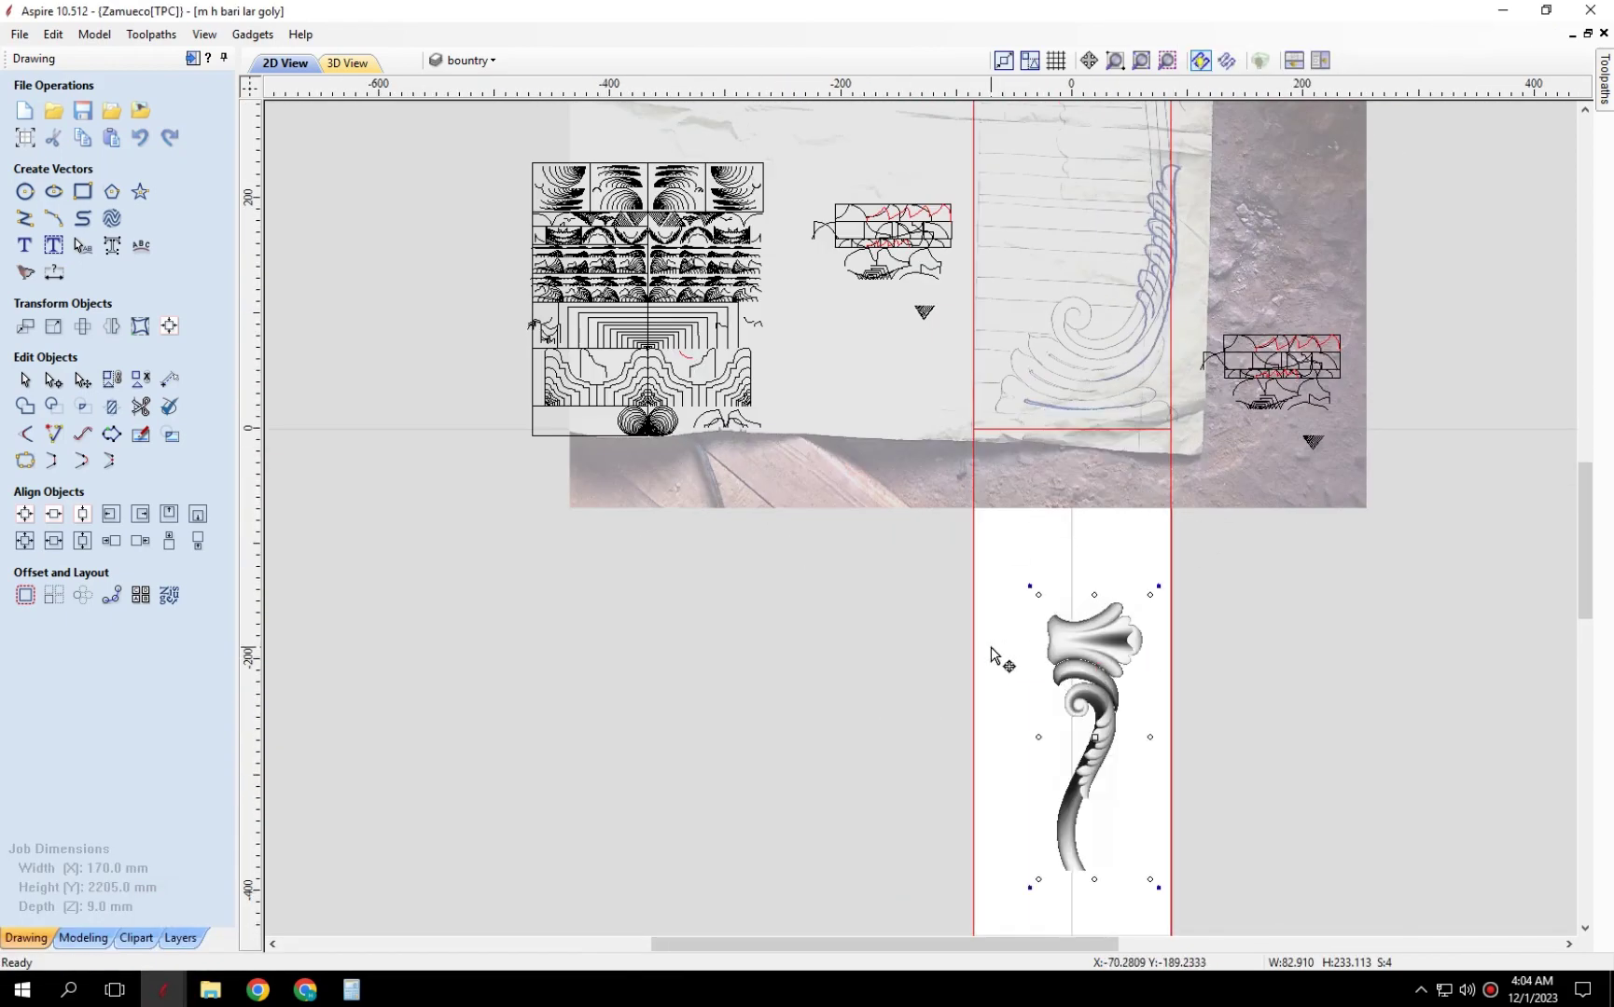
pyautogui.hotkey('ctrl', 'z')
# Copy the selected vector shape from the m h side 1a file.
pyautogui.click(460, 900)
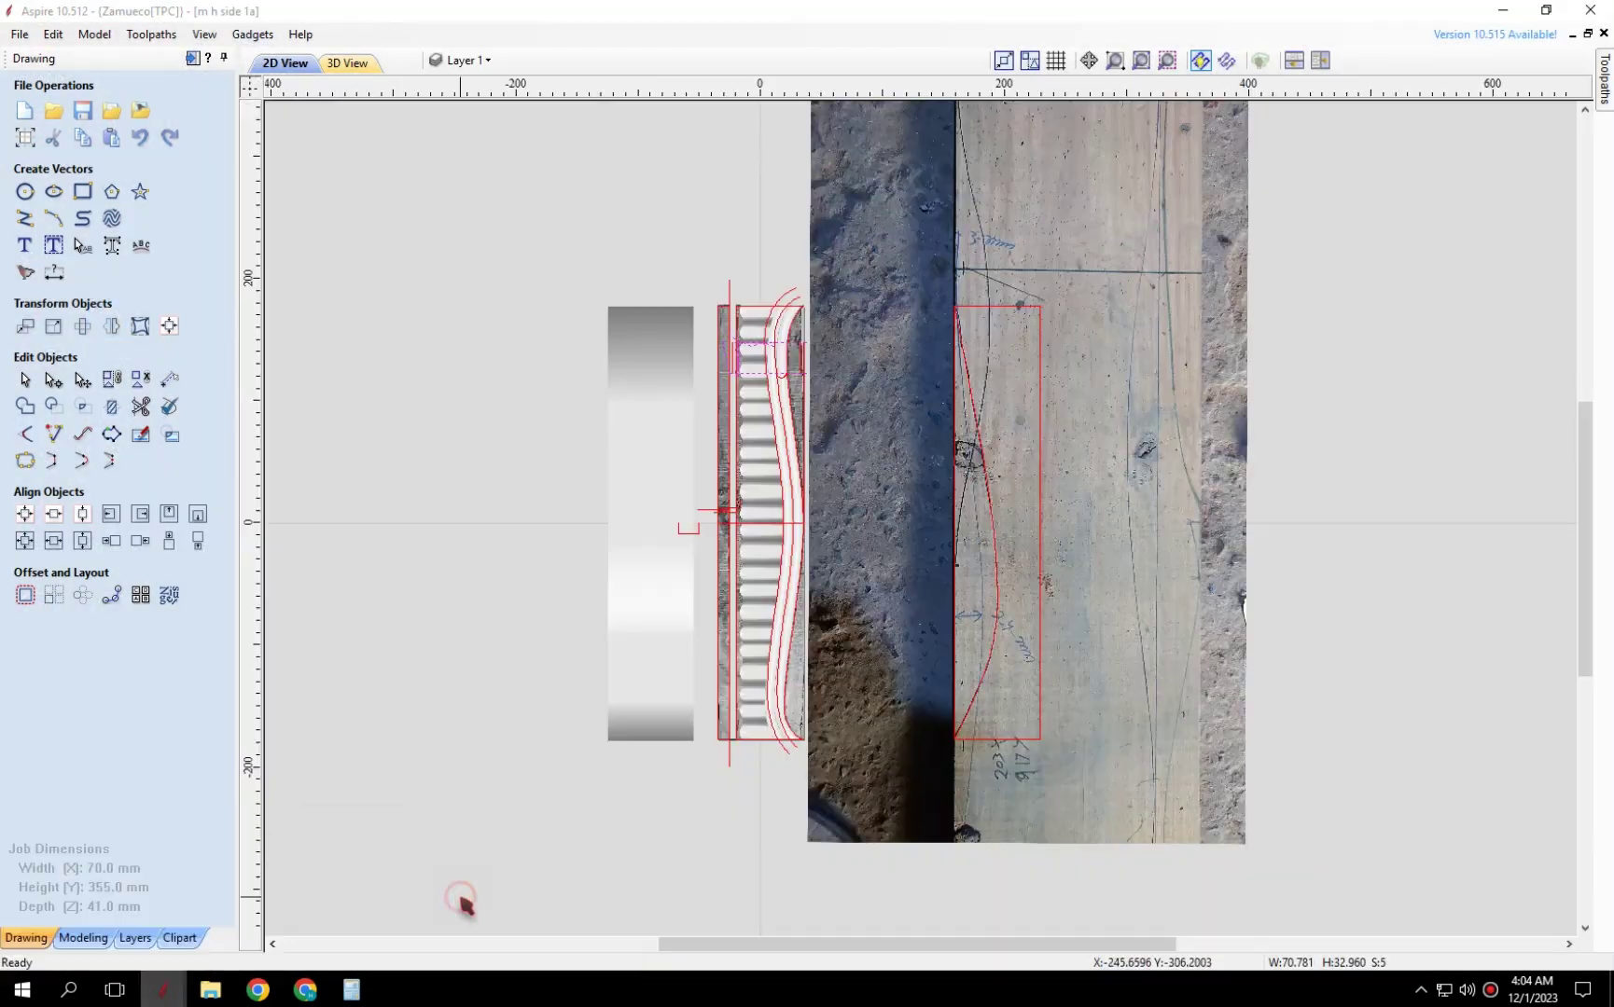
pyautogui.scroll(3, 757, 326)
pyautogui.scroll(3, 757, 322)
pyautogui.scroll(2, 756, 322)
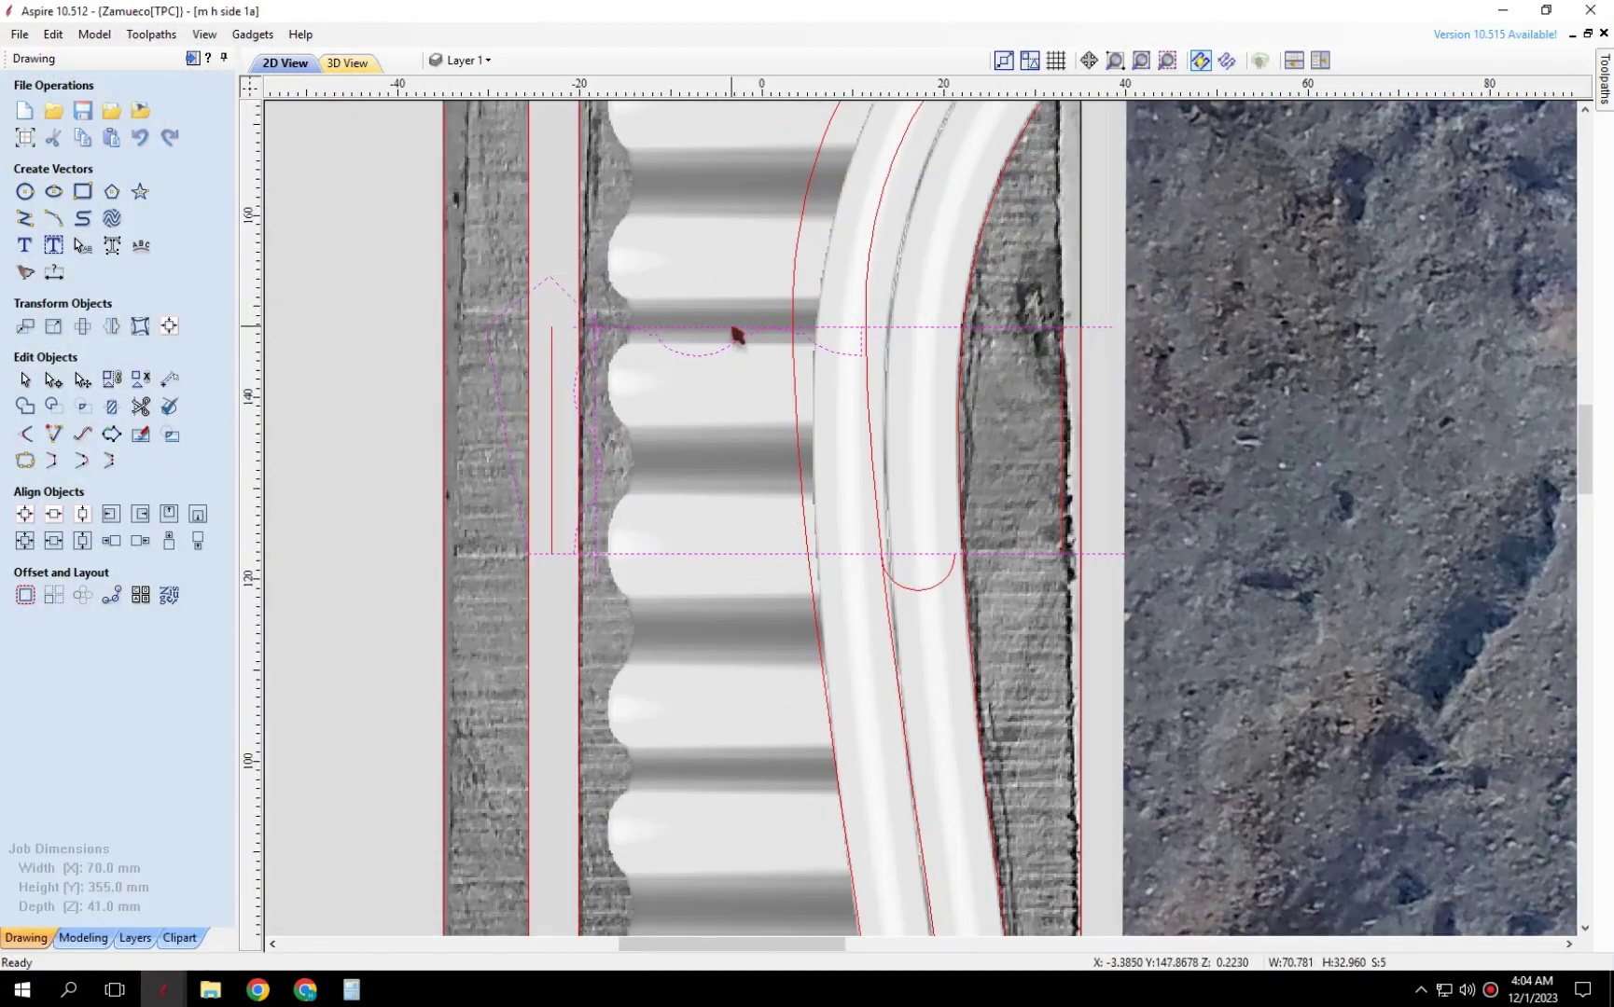
pyautogui.rightClick(737, 333)
pyautogui.click(782, 413)
pyautogui.scroll(-3, 659, 479)
pyautogui.scroll(-3, 659, 480)
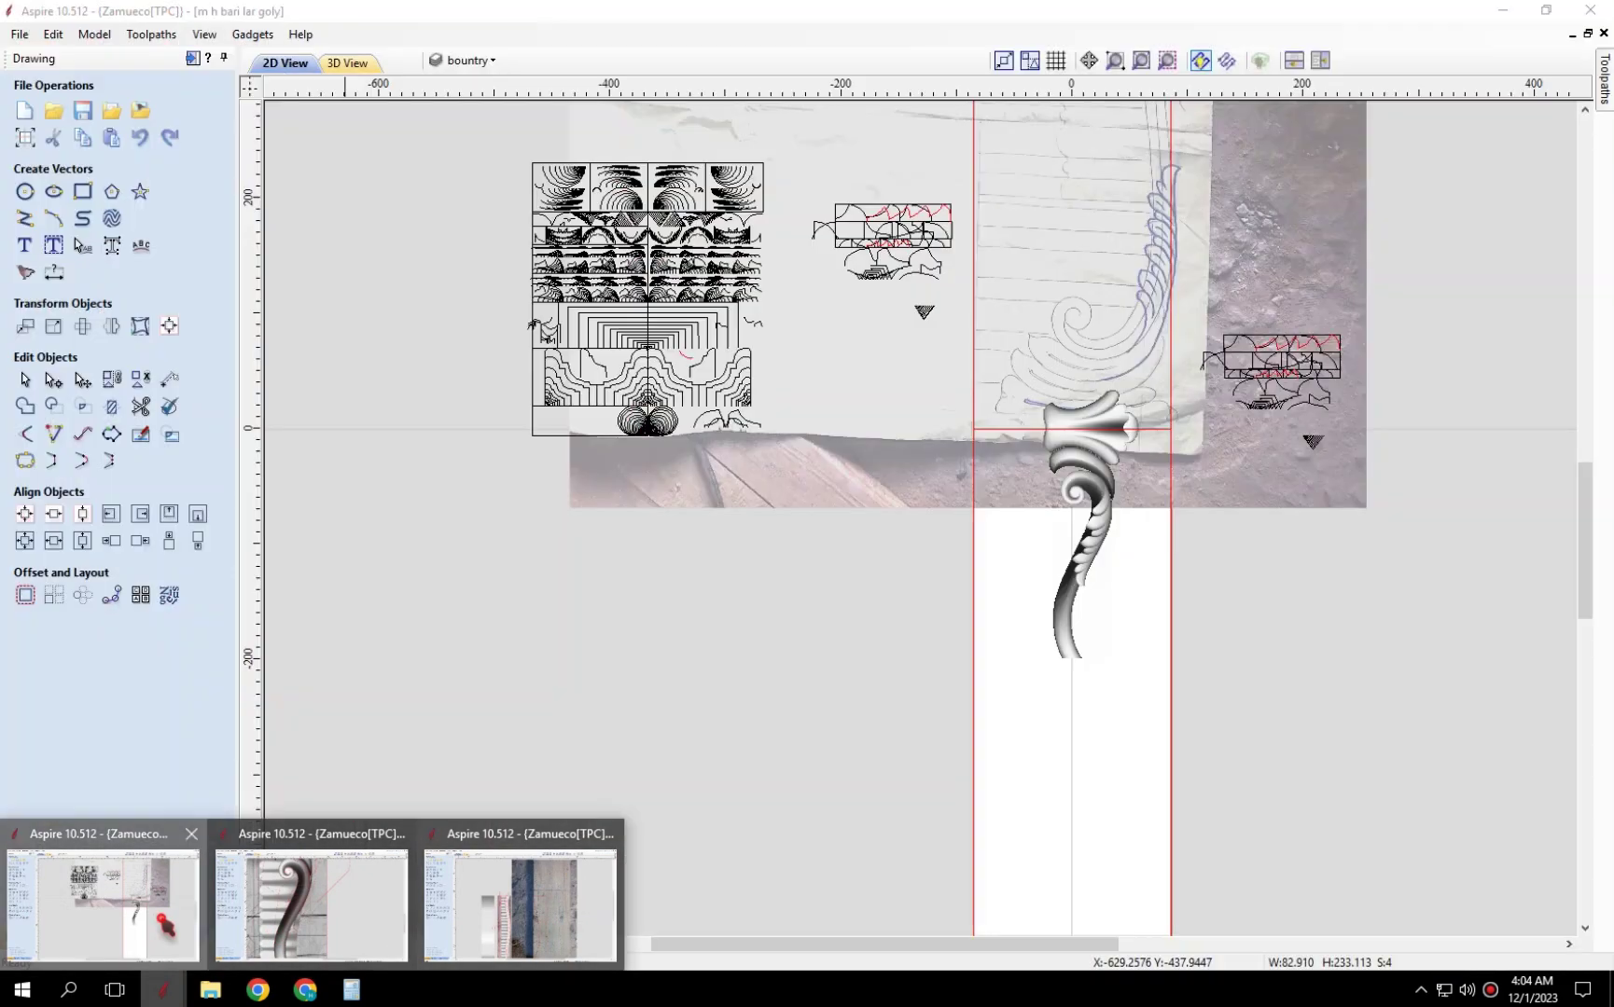
# Paste the vector shape into the board and tile the 2D and 3D windows.
pyautogui.click(103, 900)
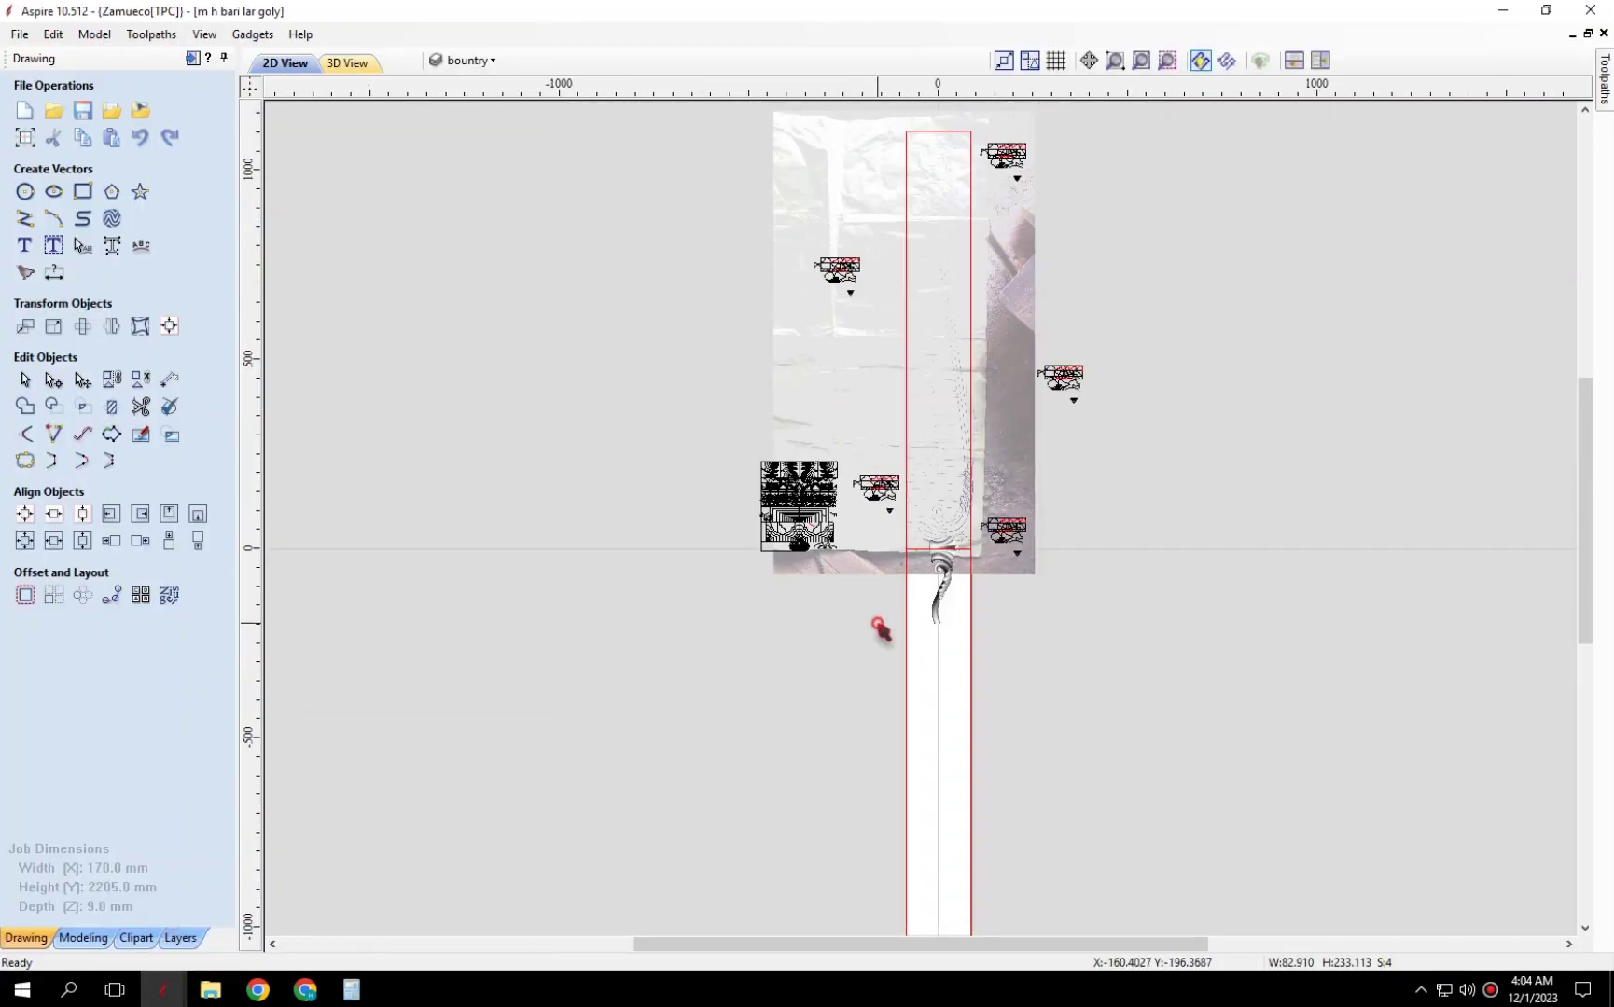
pyautogui.rightClick(881, 131)
pyautogui.click(926, 232)
pyautogui.scroll(4, 930, 414)
pyautogui.scroll(-1, 930, 415)
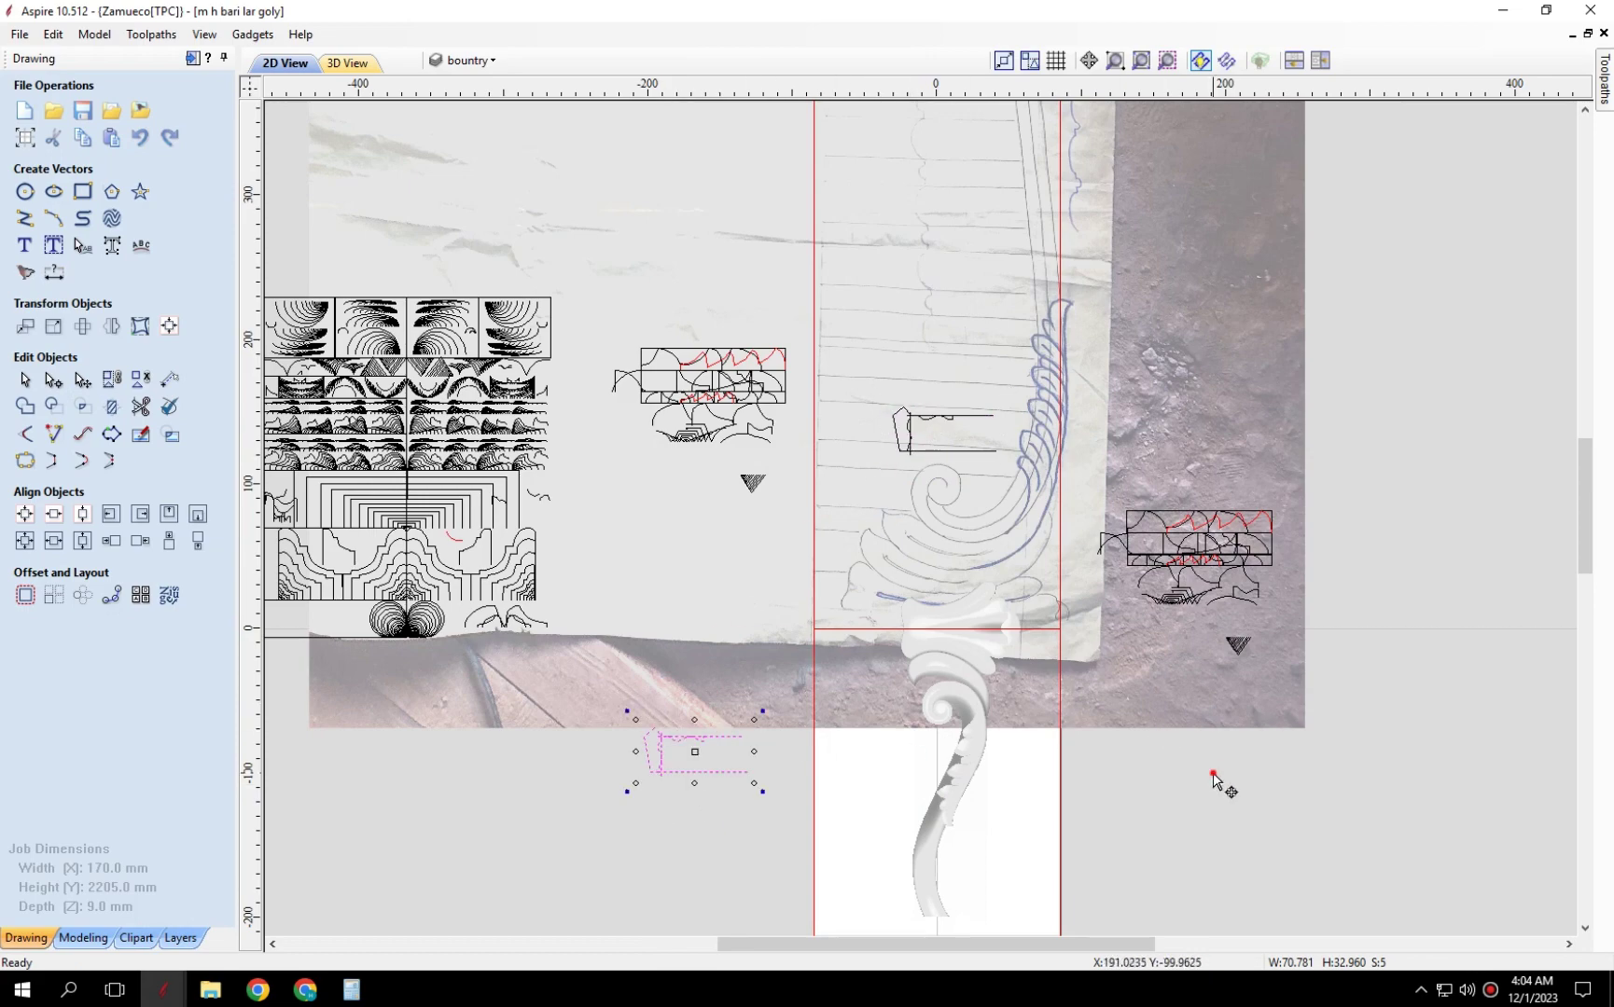
pyautogui.scroll(1, 864, 469)
pyautogui.scroll(1, 864, 468)
pyautogui.click(1320, 59)
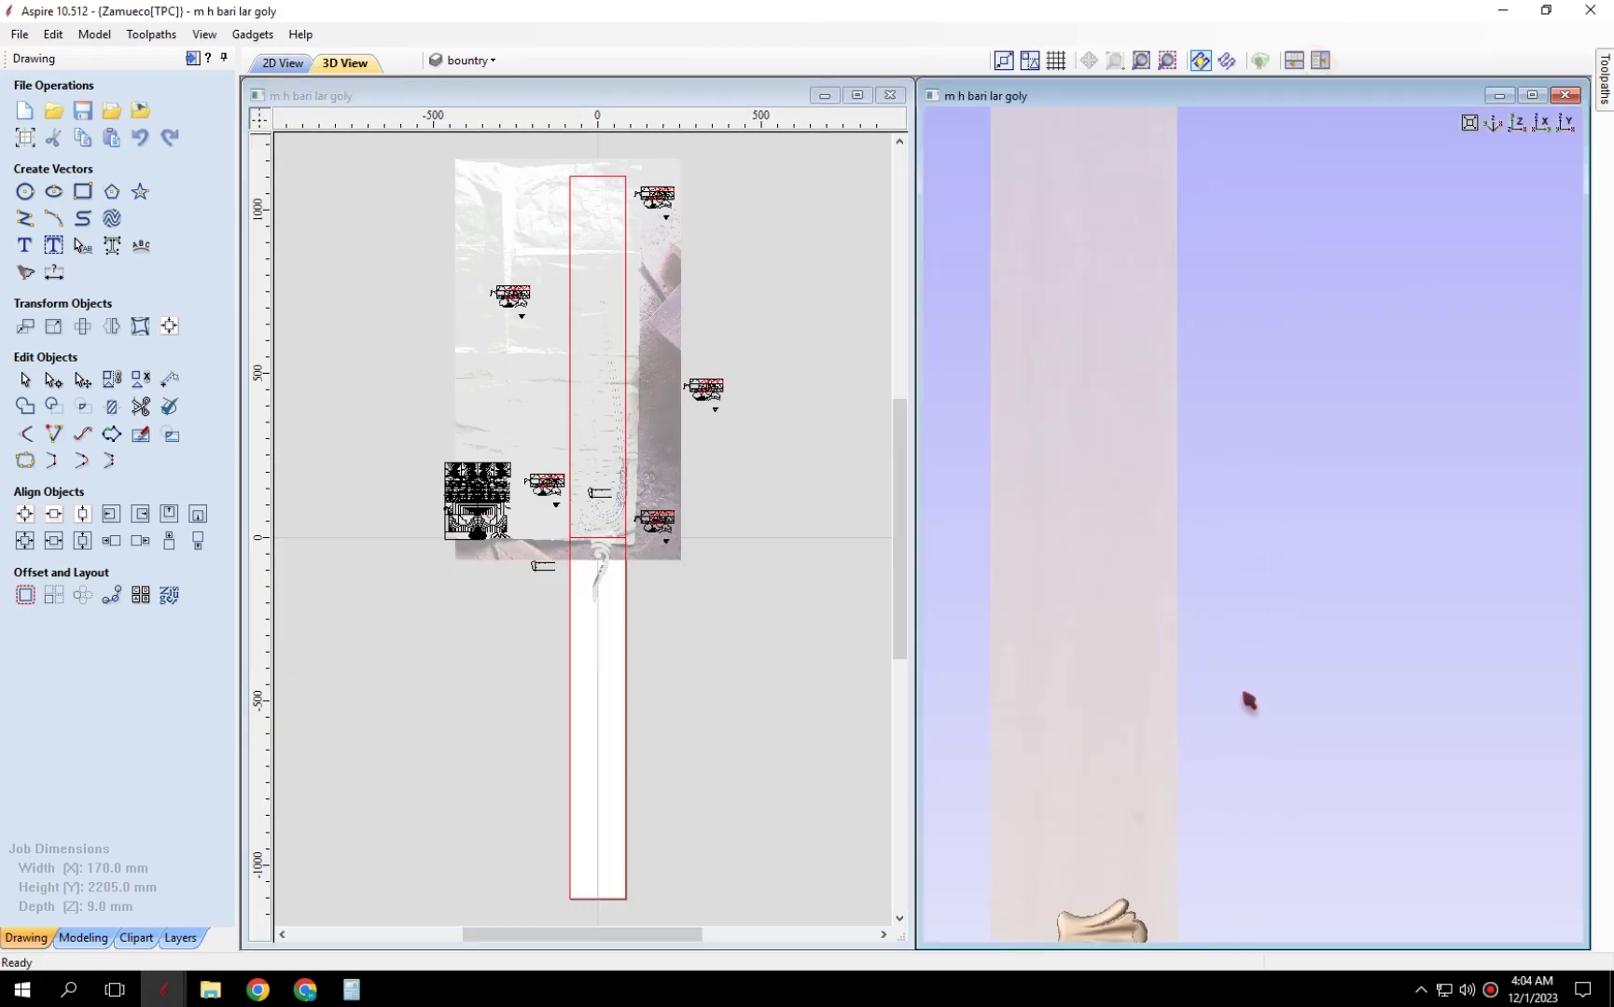
# Select the scroll component and scale it with its corner handles.
pyautogui.scroll(-3, 1248, 700)
pyautogui.click(1212, 646)
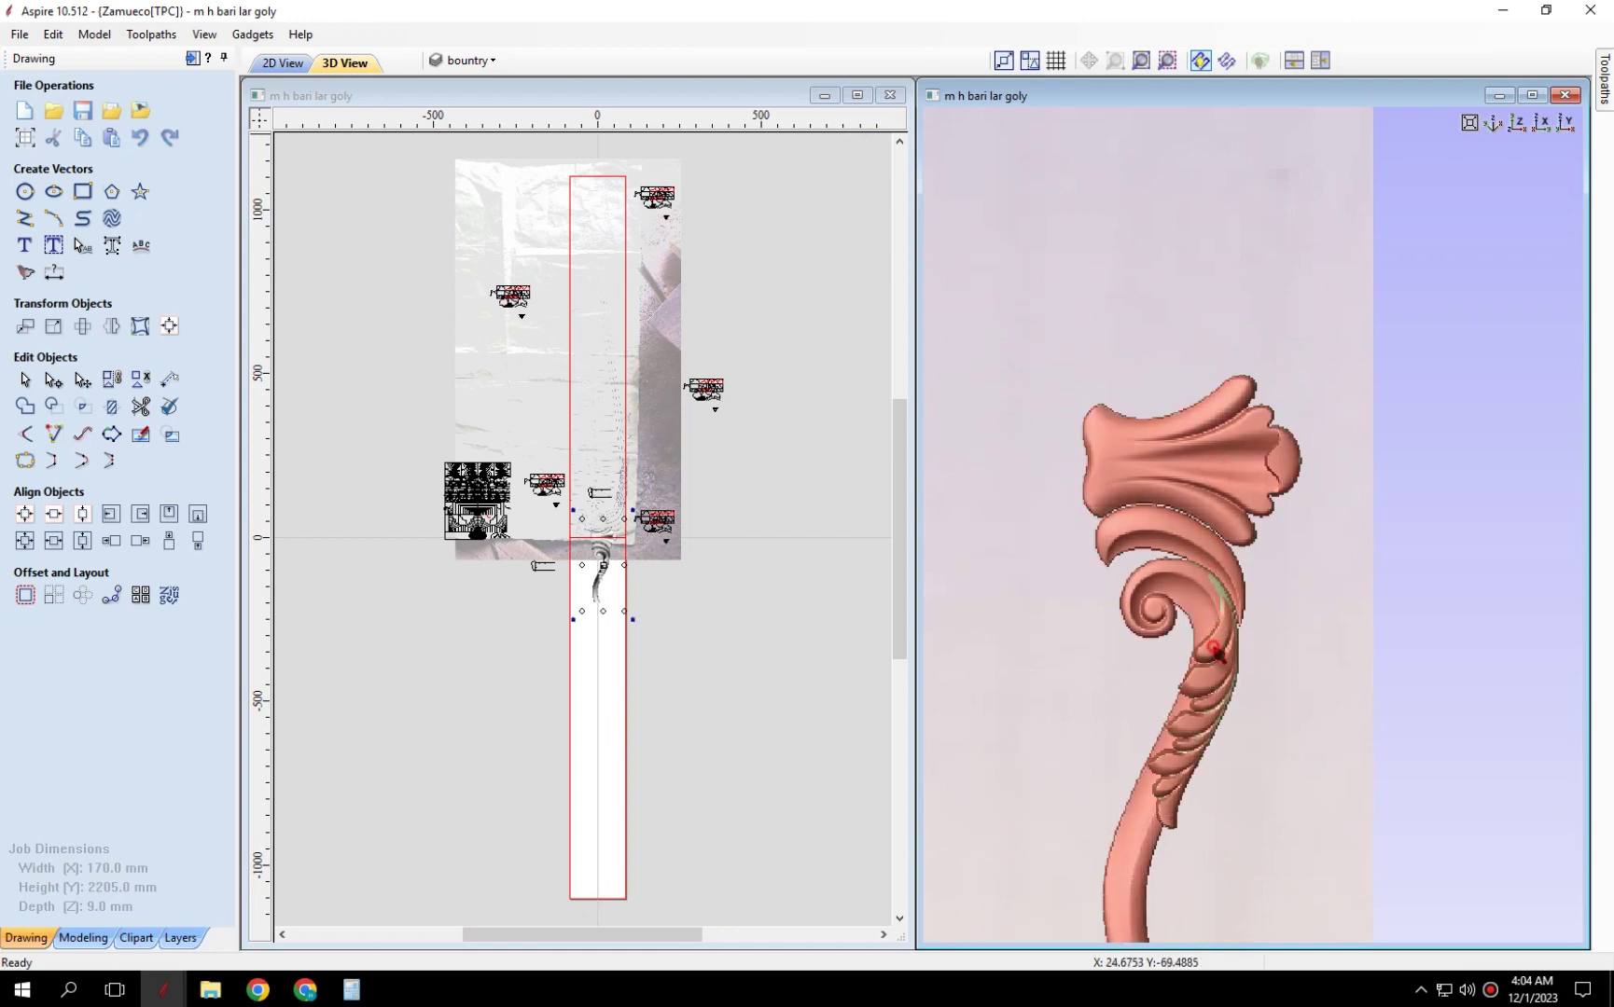
pyautogui.scroll(5, 606, 579)
pyautogui.scroll(-2, 667, 559)
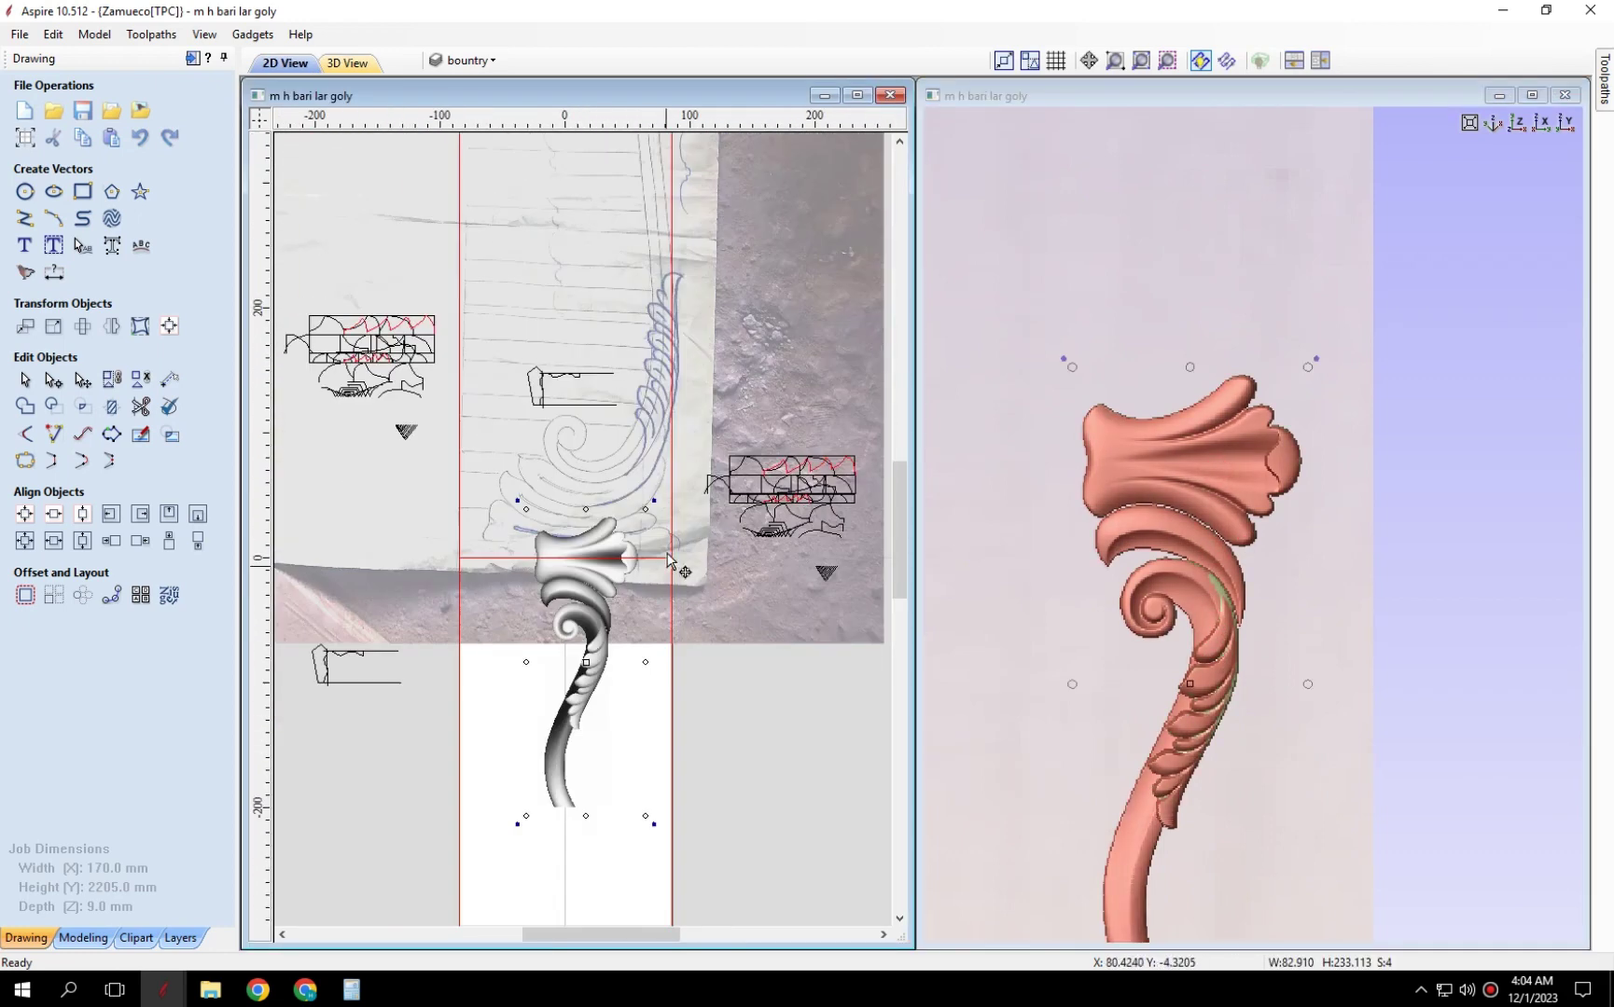
pyautogui.scroll(2, 639, 513)
pyautogui.moveTo(651, 507); pyautogui.dragTo(747, 426)
pyautogui.scroll(-3, 597, 523)
pyautogui.scroll(2, 504, 586)
pyautogui.scroll(1, 505, 585)
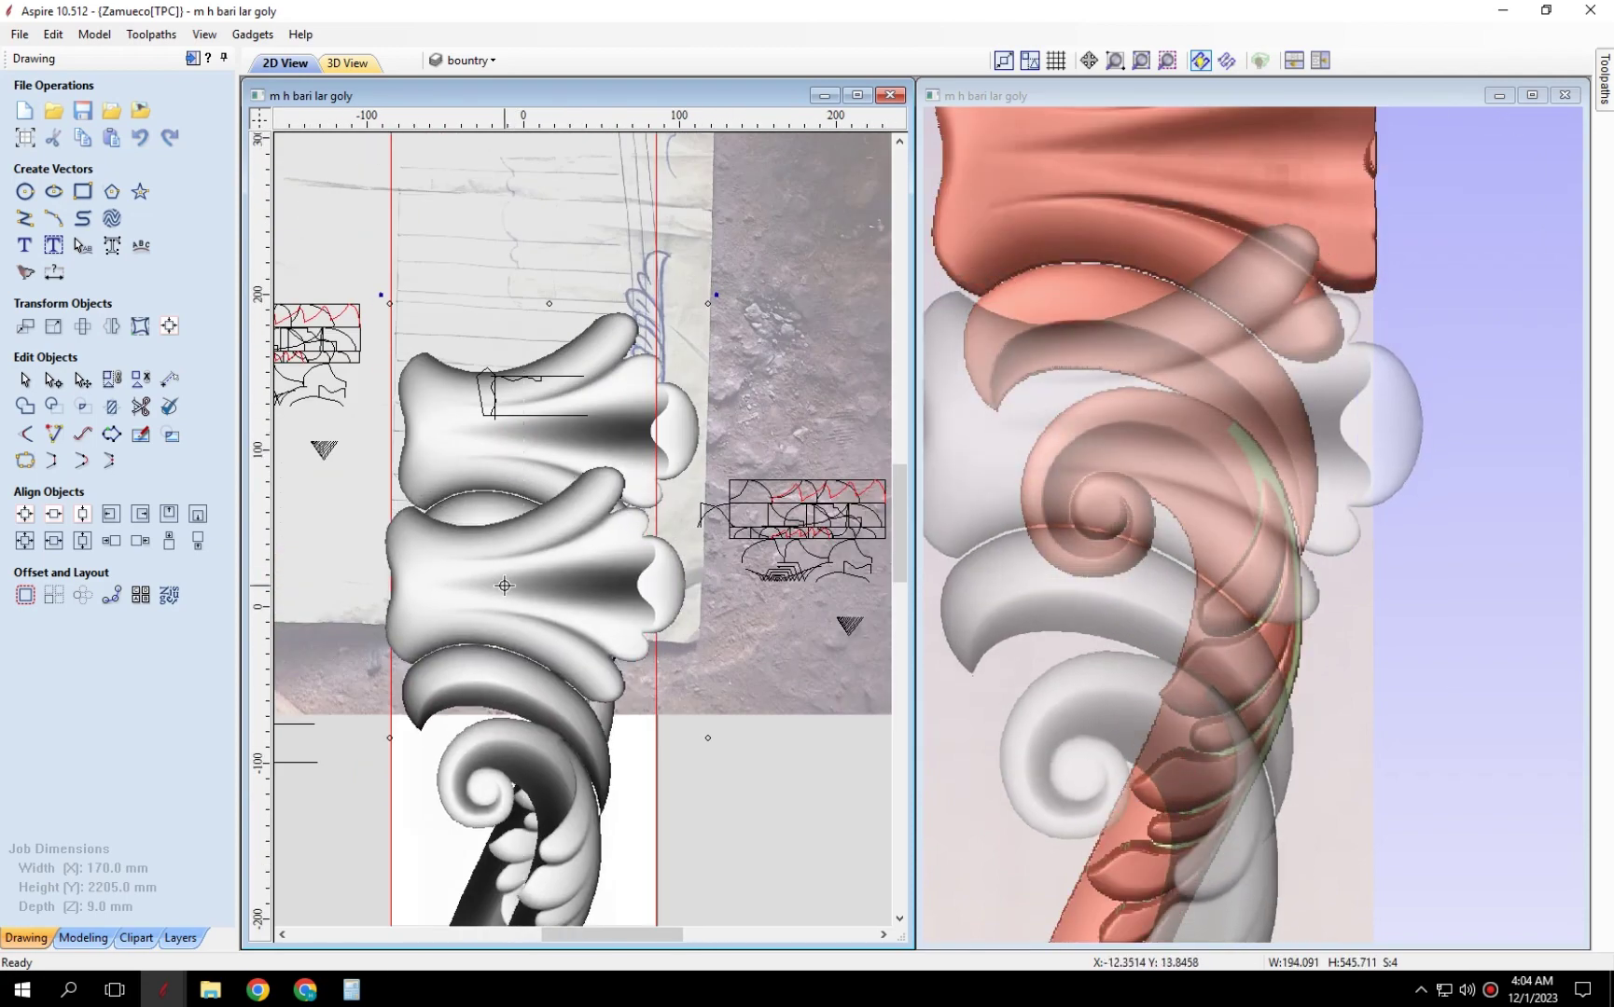
pyautogui.scroll(2, 697, 429)
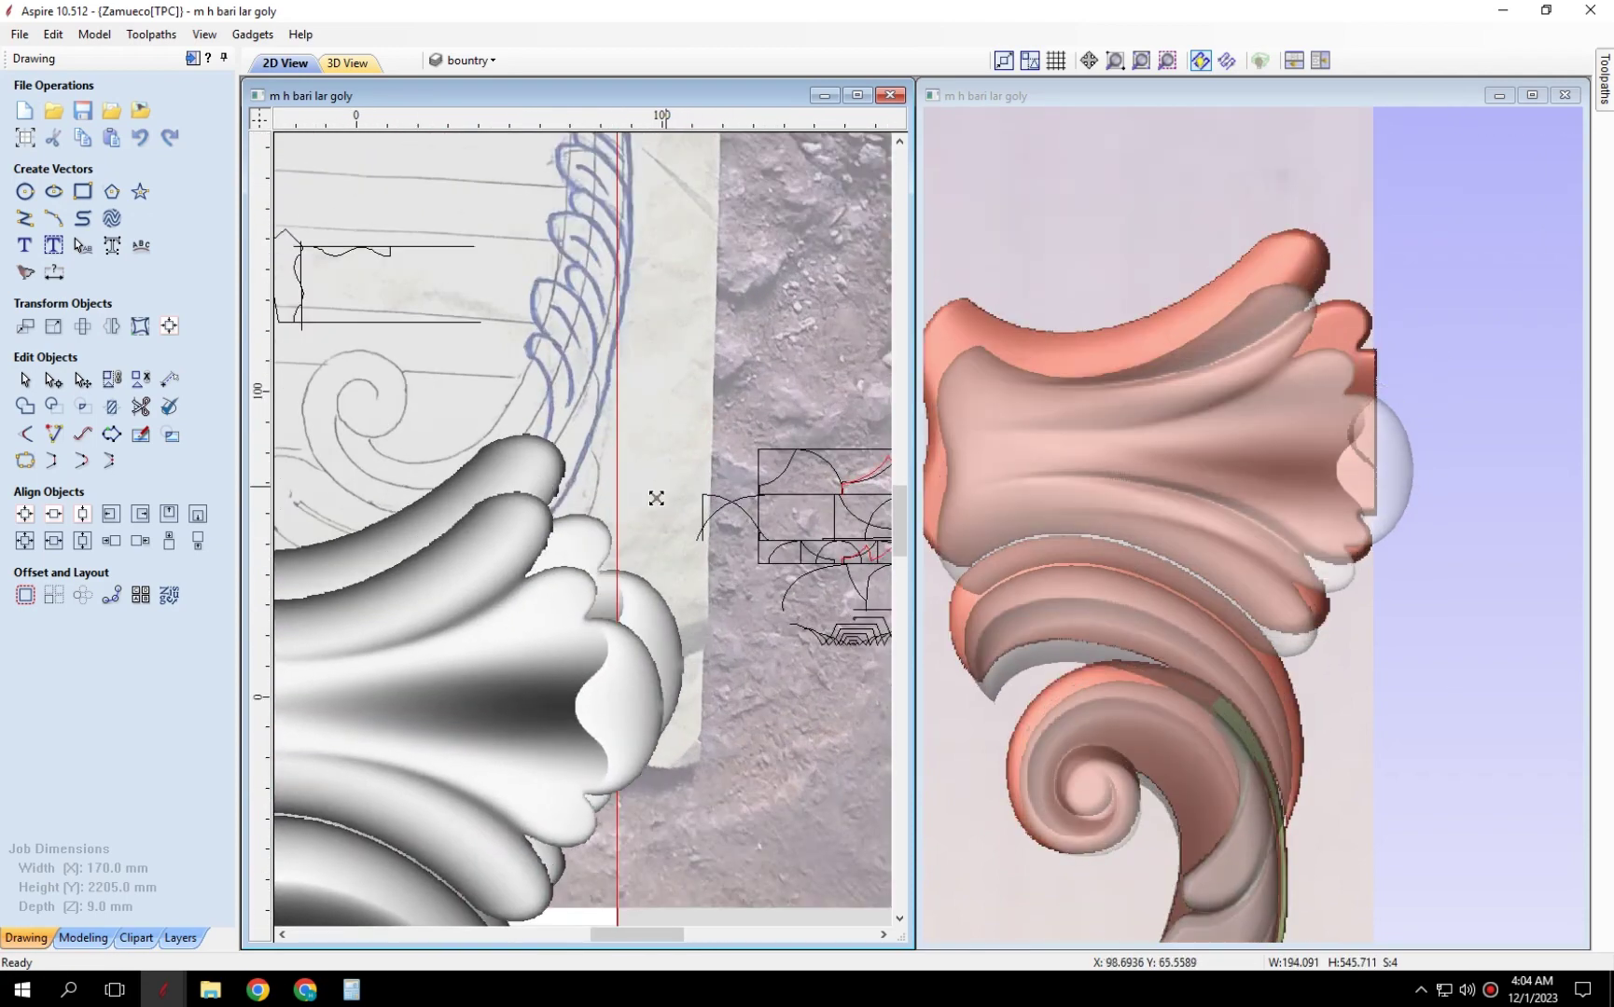
pyautogui.moveTo(675, 461); pyautogui.dragTo(625, 527)
pyautogui.scroll(-2, 530, 616)
# Move the scroll component up the board and orbit the 3D view to check it.
pyautogui.moveTo(530, 616)
pyautogui.mouseDown()
pyautogui.moveTo(528, 583)
pyautogui.moveTo(490, 633)
pyautogui.moveTo(501, 612)
pyautogui.moveTo(486, 612)
pyautogui.mouseUp()
pyautogui.scroll(3, 597, 573)
pyautogui.scroll(2, 523, 565)
pyautogui.scroll(3, 484, 605)
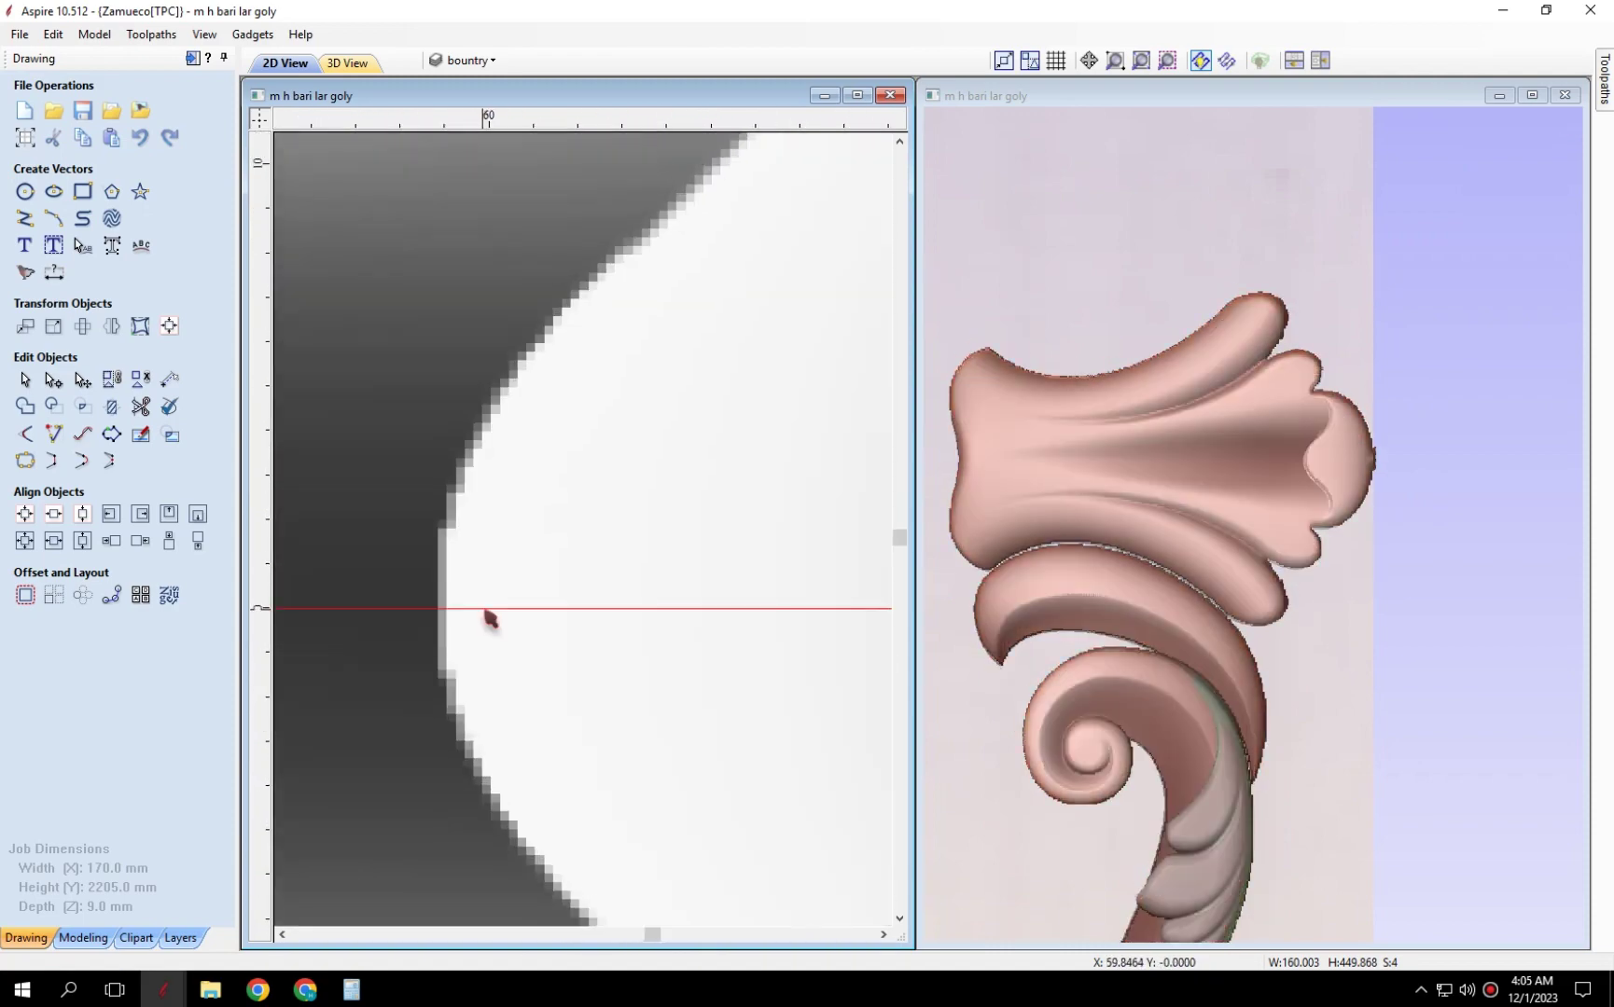
pyautogui.scroll(-2, 504, 630)
pyautogui.scroll(-2, 504, 629)
pyautogui.click(1104, 605)
pyautogui.moveTo(1103, 605)
pyautogui.mouseDown()
pyautogui.moveTo(1394, 752)
pyautogui.moveTo(1131, 541)
pyautogui.mouseUp()
pyautogui.scroll(3, 1394, 752)
# Delete the stem component, then stretch the leaf and move it up beside the flower.
pyautogui.press('Delete')
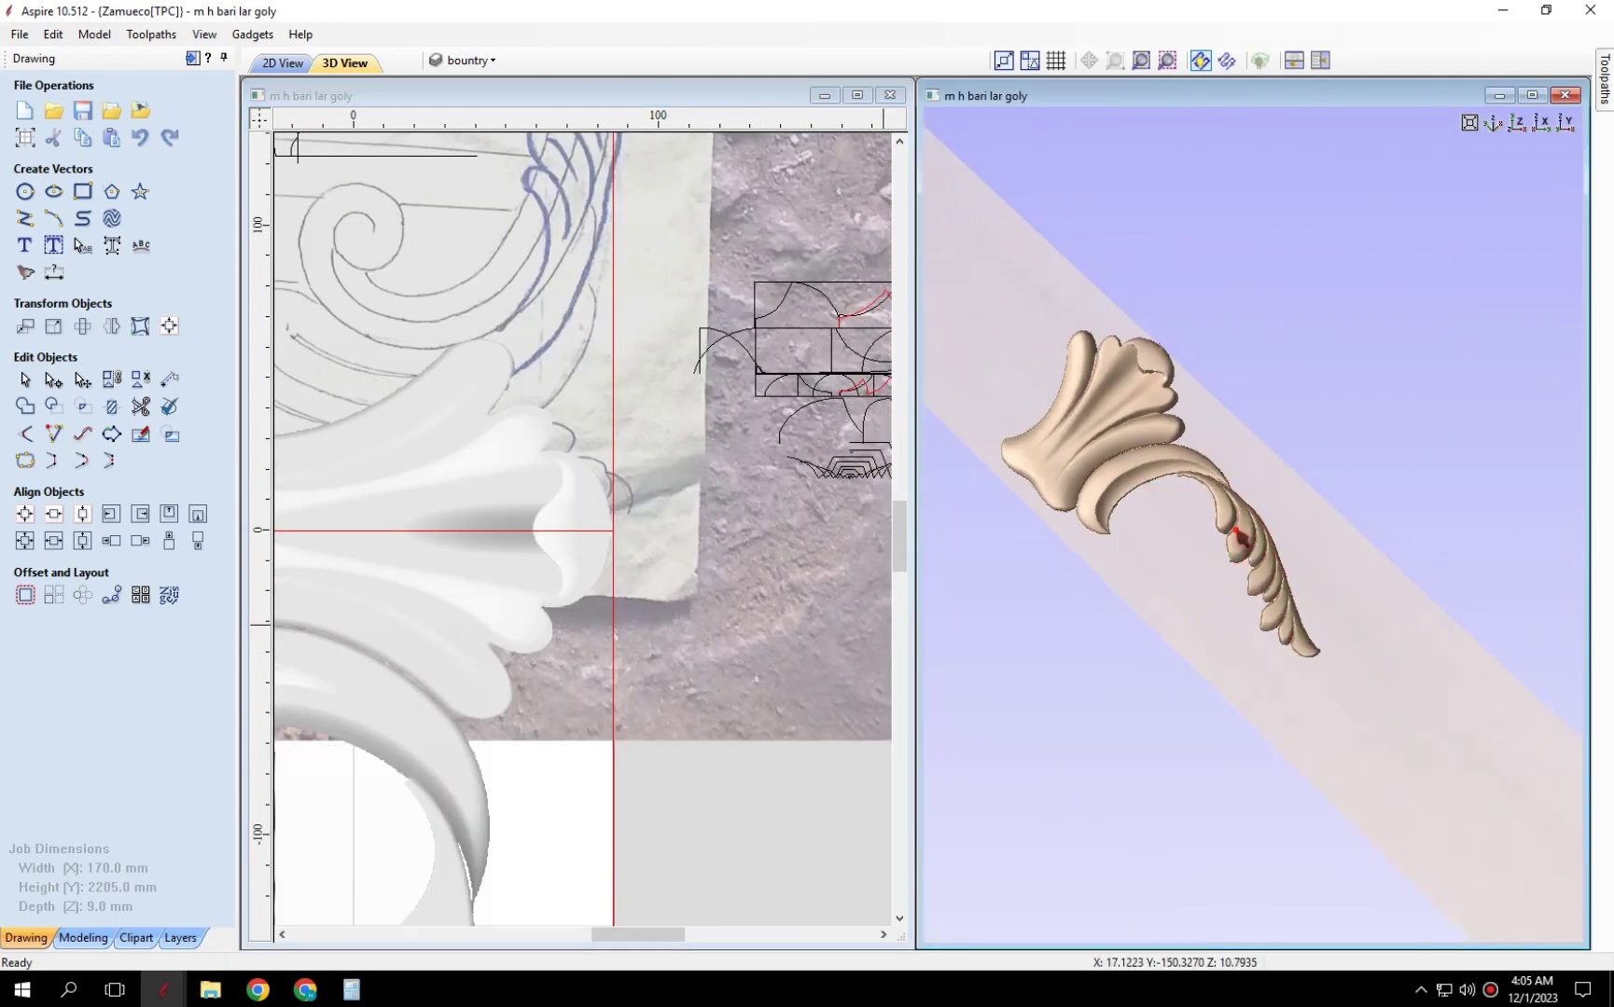
pyautogui.click(510, 626)
pyautogui.scroll(-2, 510, 627)
pyautogui.scroll(2, 510, 627)
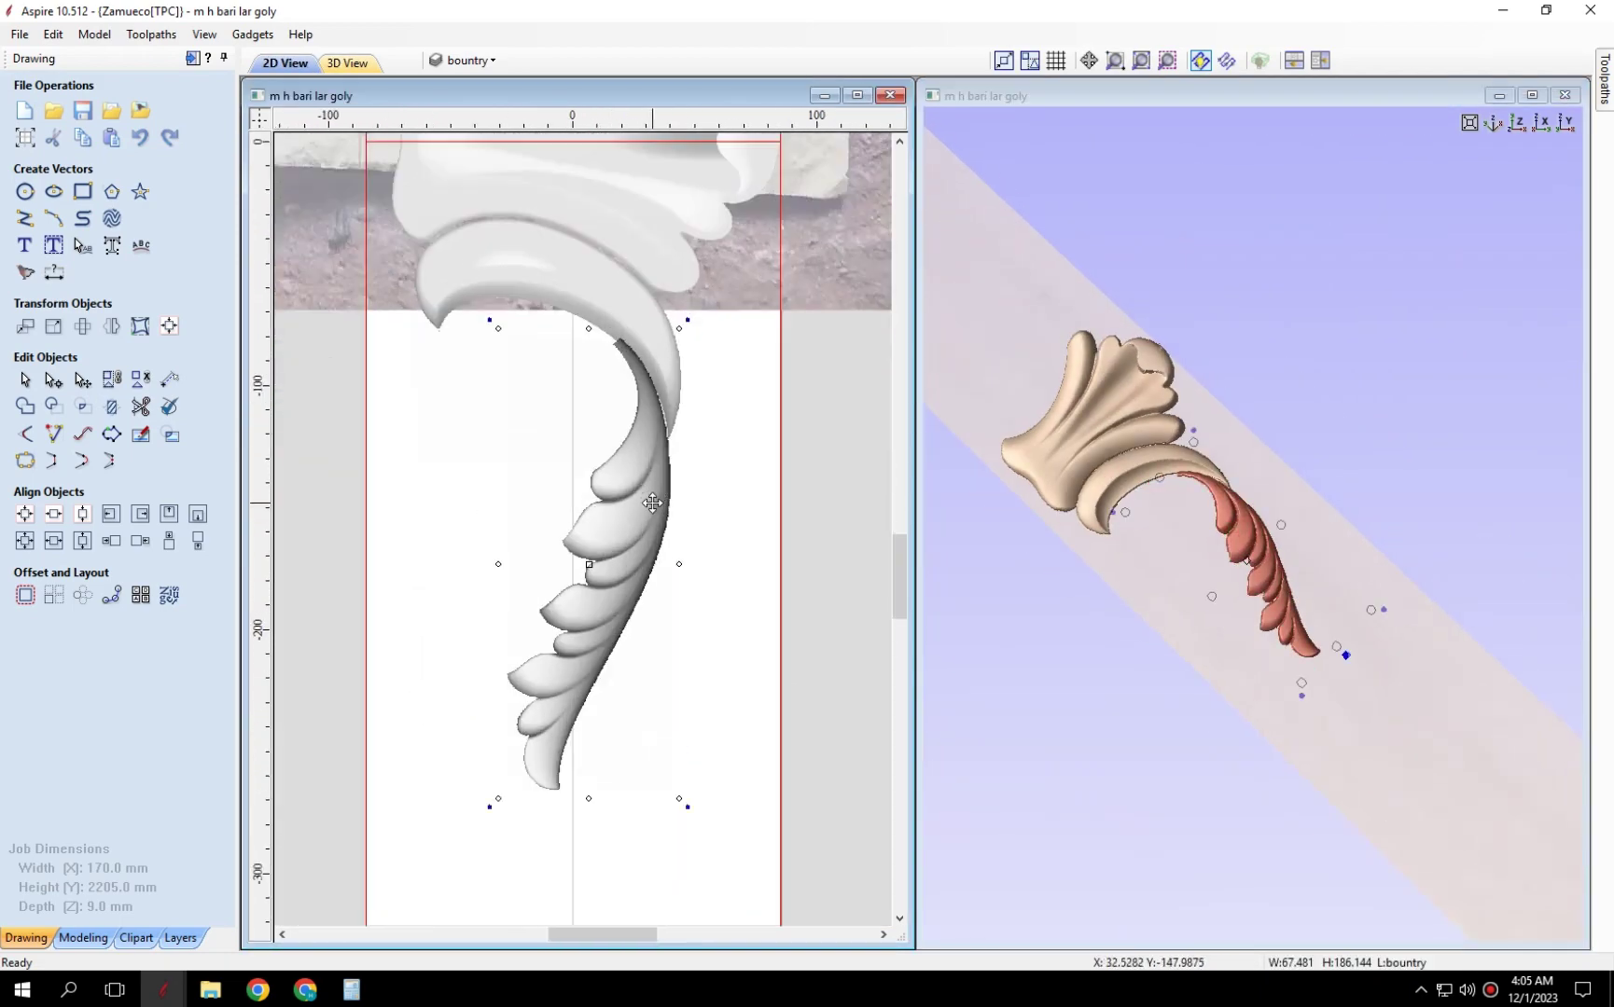
pyautogui.moveTo(460, 871); pyautogui.dragTo(462, 881)
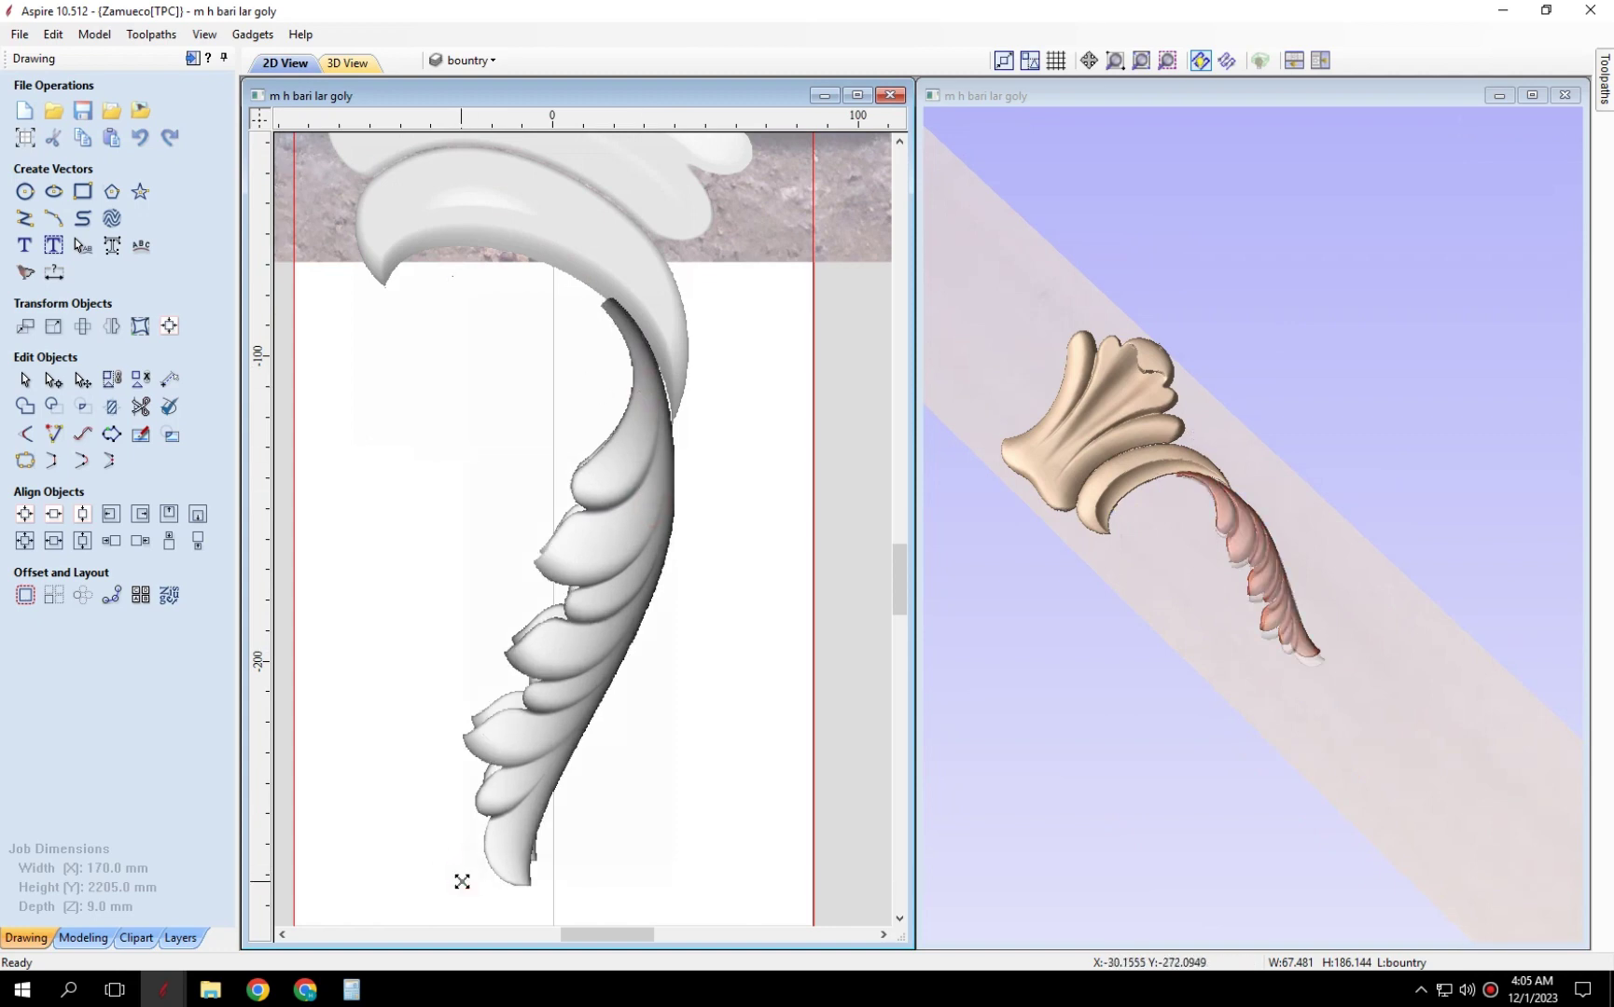
pyautogui.scroll(-2, 669, 734)
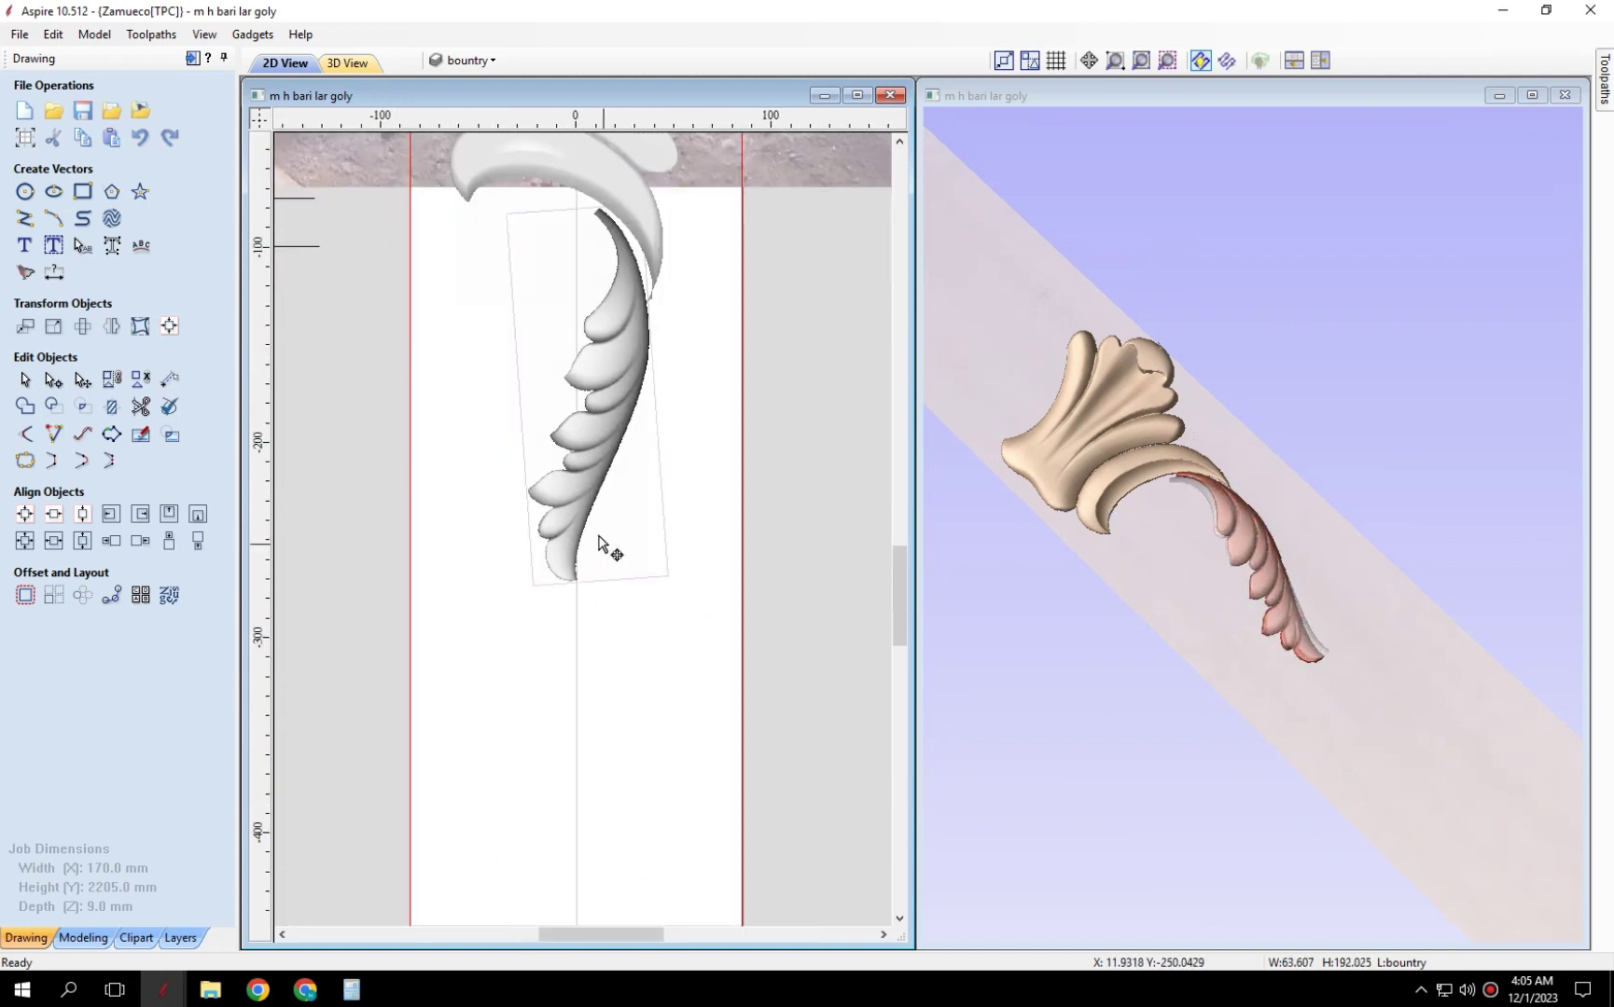
pyautogui.scroll(-2, 605, 547)
pyautogui.moveTo(637, 655); pyautogui.dragTo(627, 276)
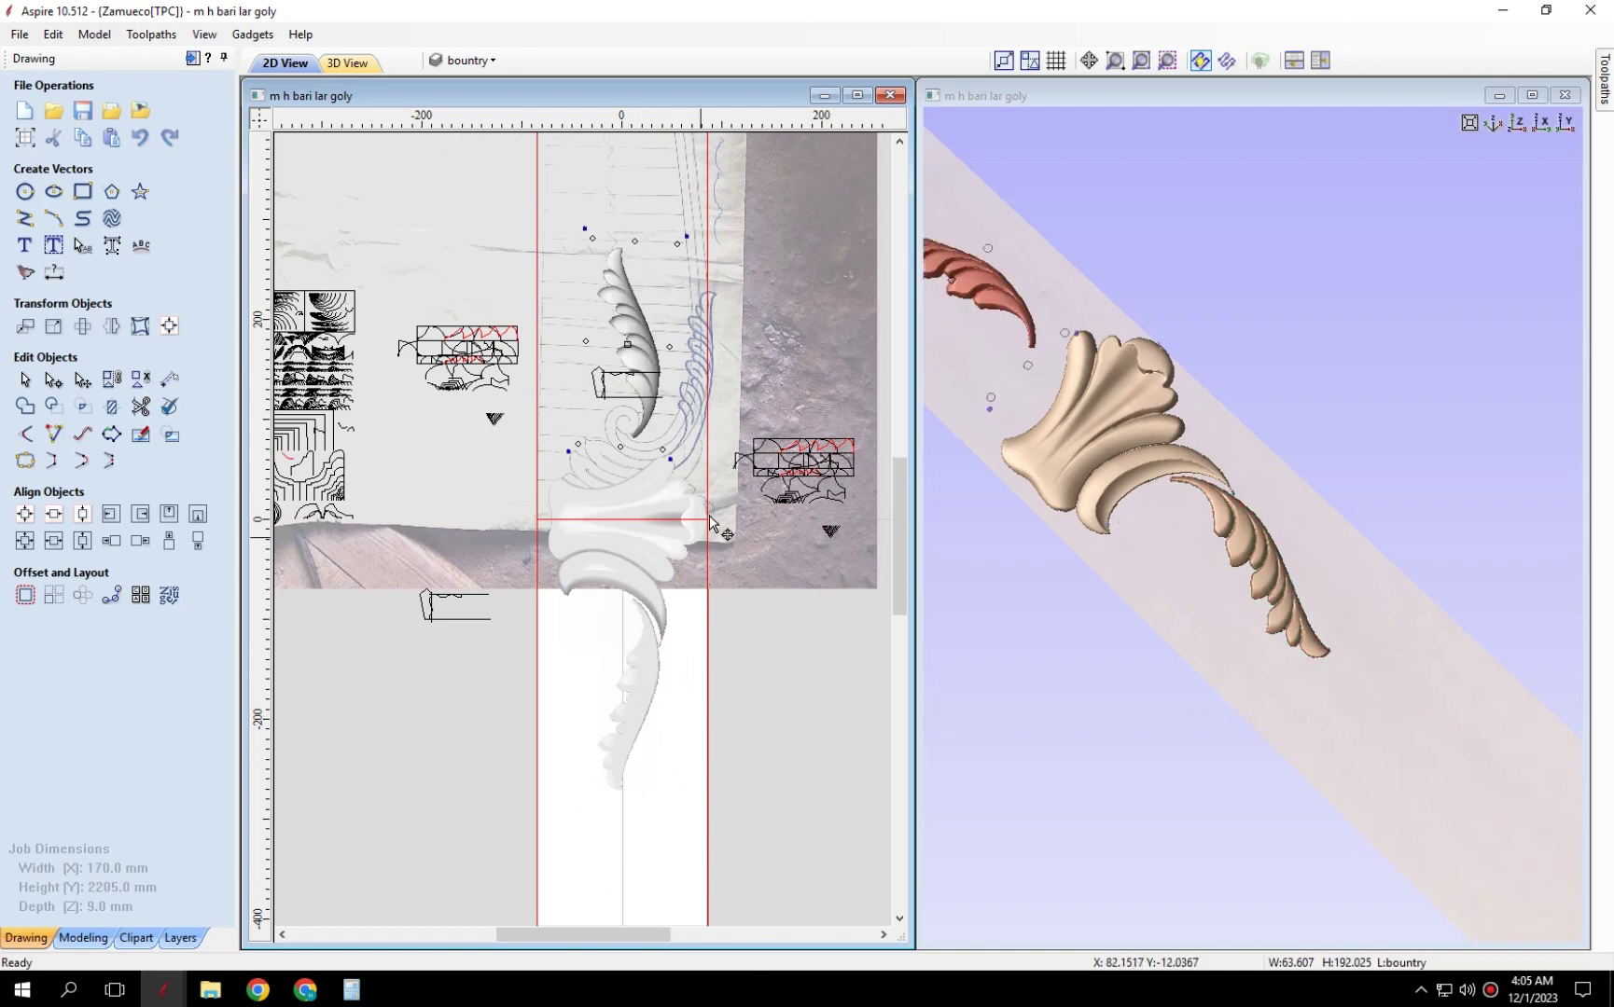
pyautogui.scroll(2, 657, 667)
pyautogui.scroll(-2, 658, 667)
pyautogui.scroll(2, 657, 668)
# Nudge the background sketch photo slightly upward to line it up.
pyautogui.click(656, 668)
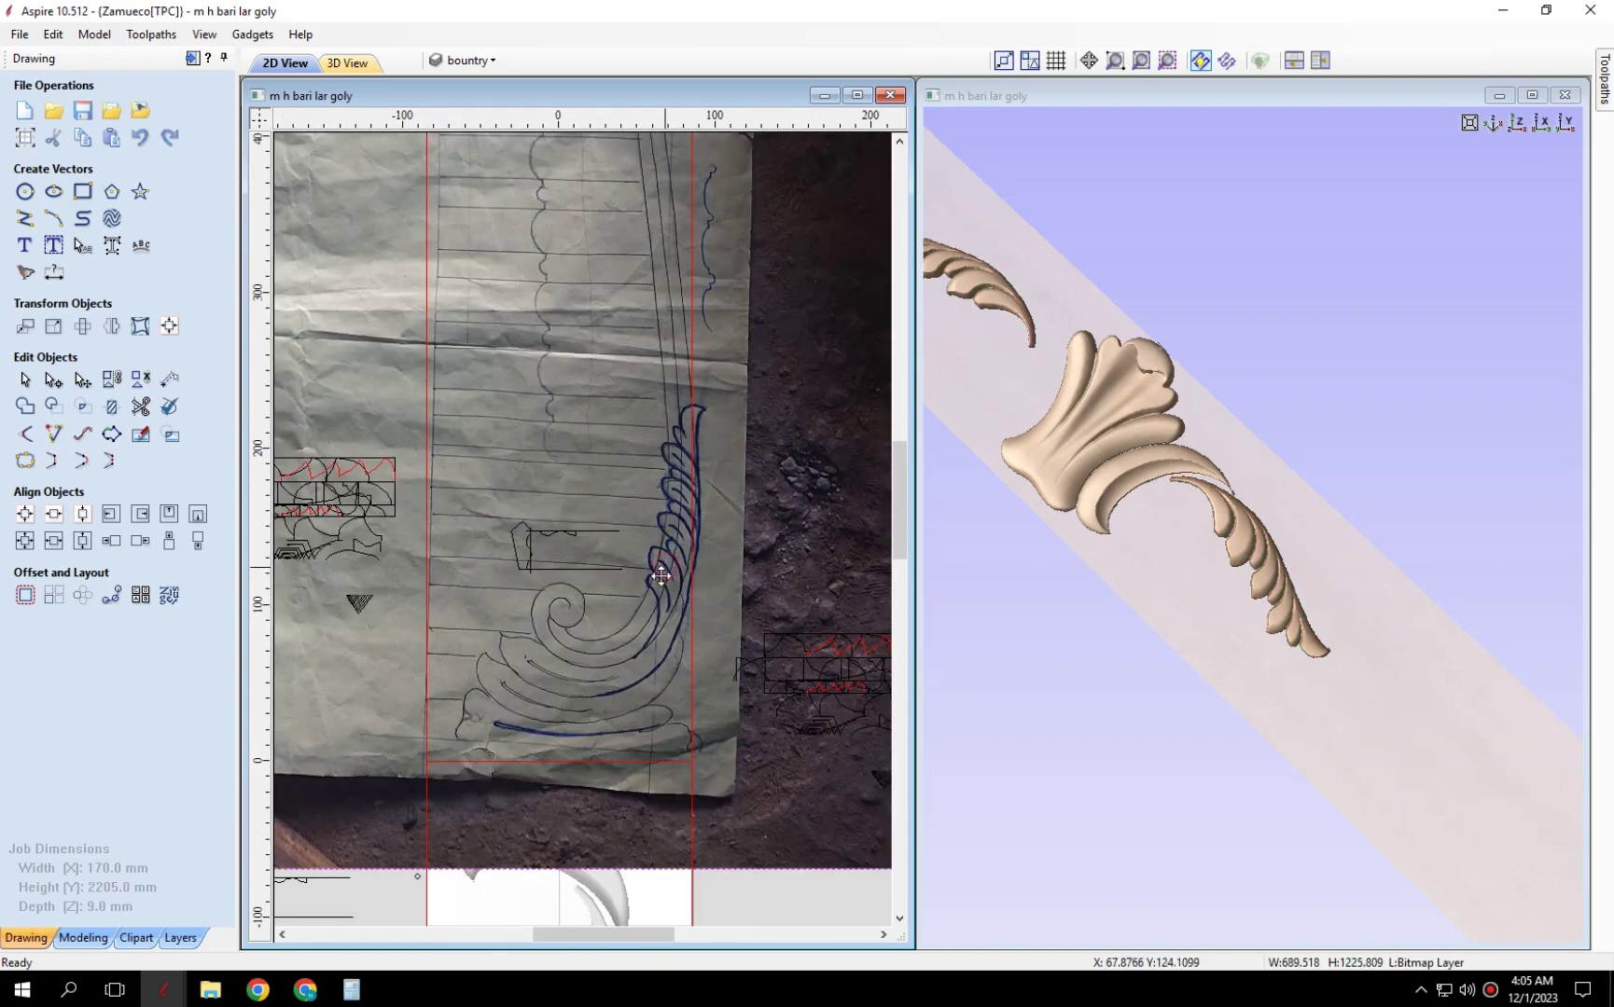
pyautogui.scroll(-3, 657, 668)
pyautogui.scroll(3, 631, 281)
pyautogui.scroll(2, 577, 397)
pyautogui.scroll(-3, 352, 407)
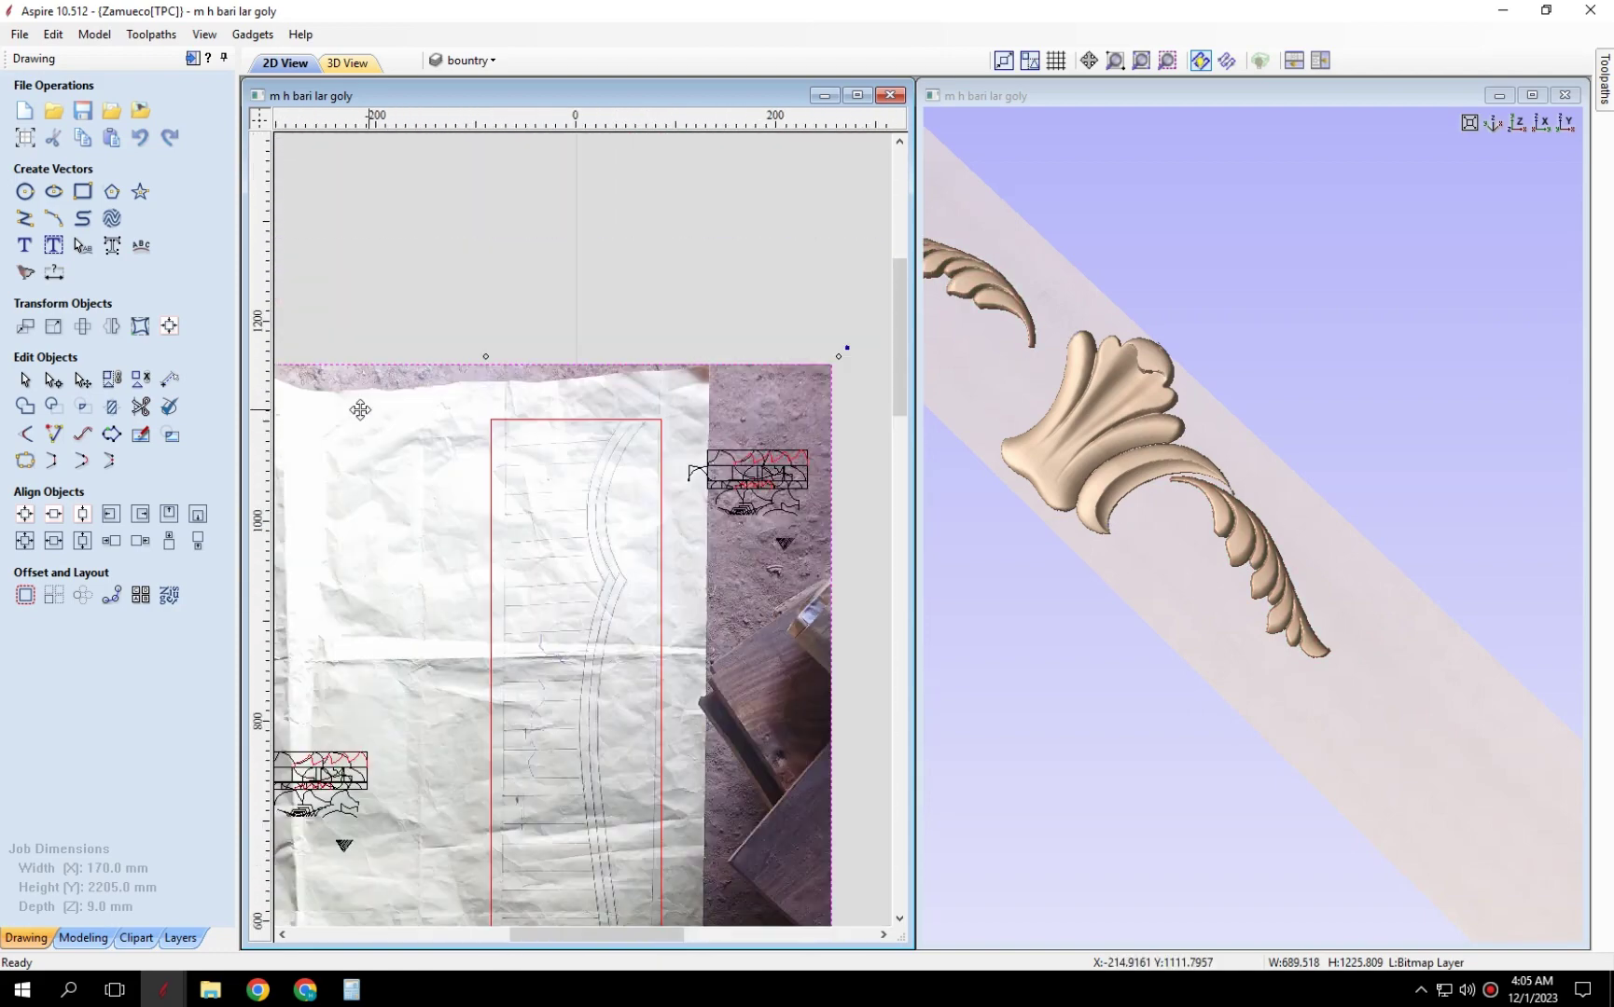
pyautogui.scroll(2, 347, 355)
pyautogui.scroll(-1, 306, 350)
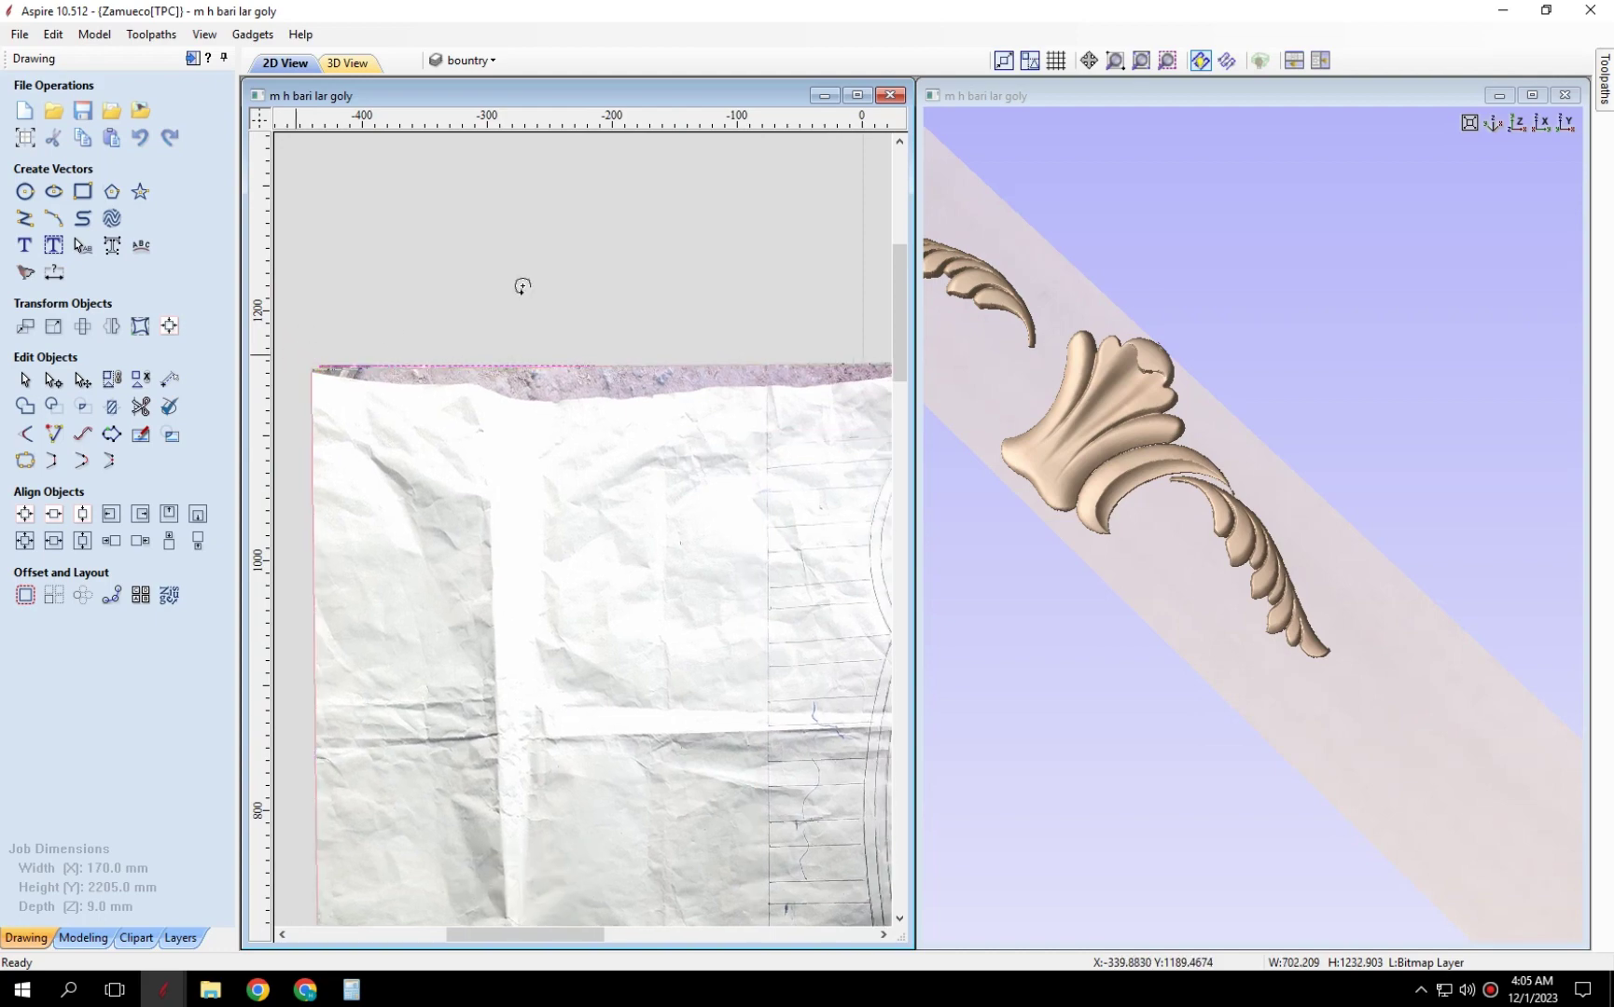
pyautogui.scroll(-2, 551, 302)
pyautogui.scroll(-2, 605, 380)
pyautogui.scroll(3, 605, 381)
pyautogui.scroll(1, 604, 381)
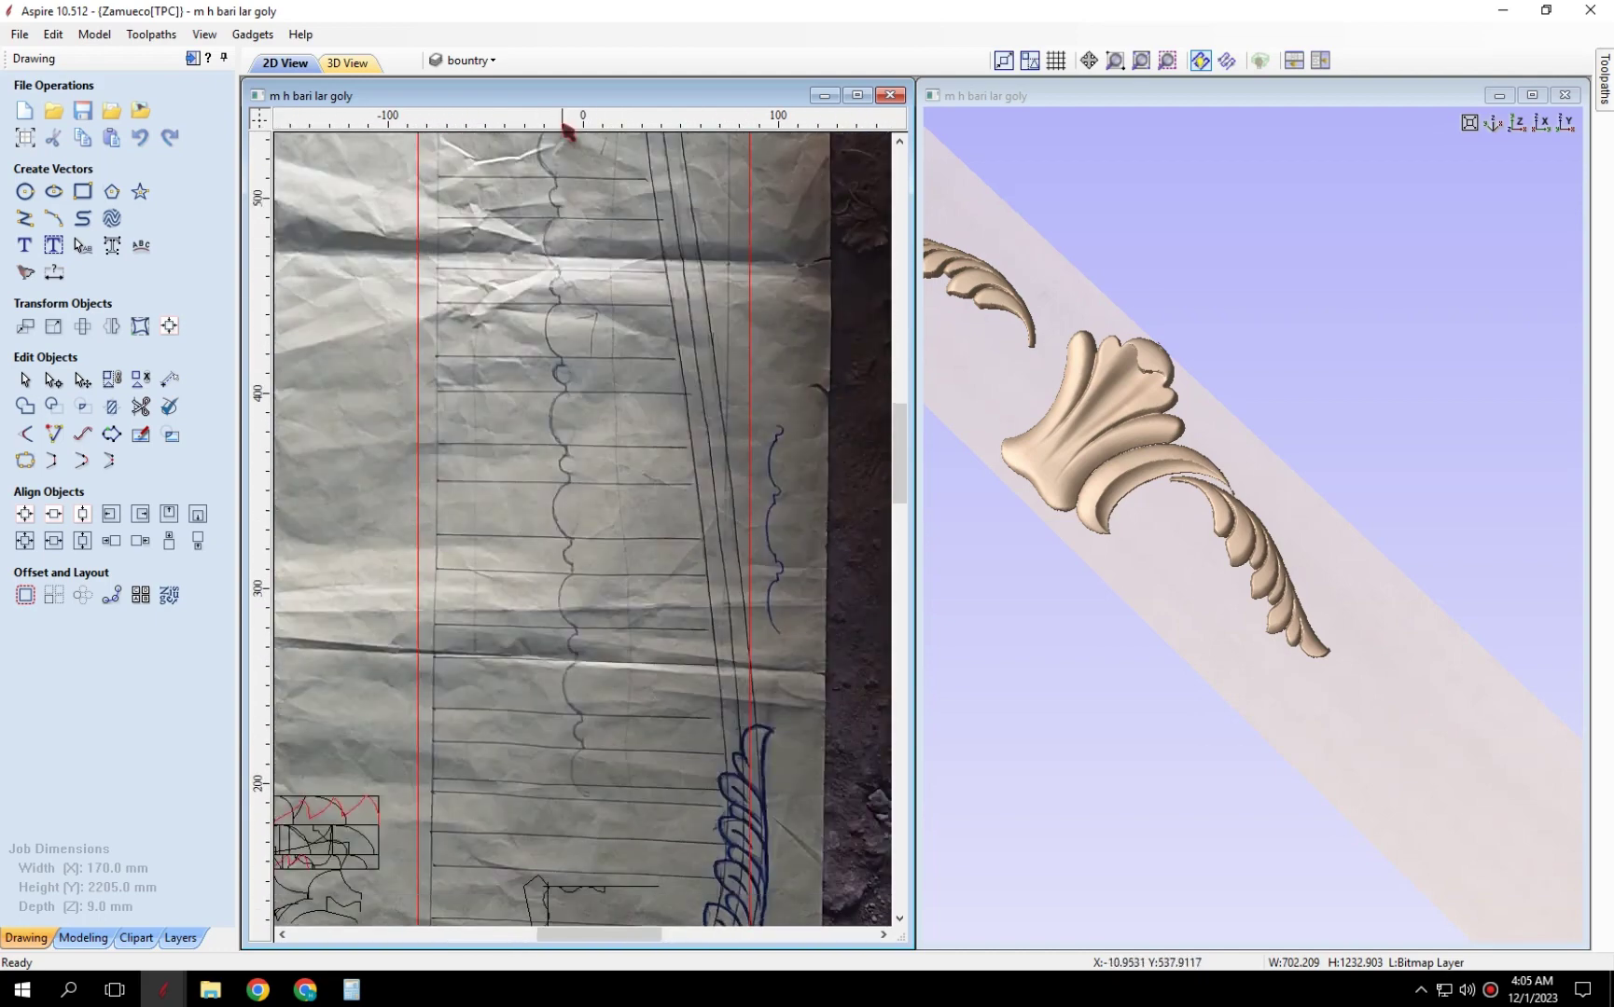
pyautogui.scroll(-3, 653, 438)
pyautogui.scroll(1, 529, 513)
pyautogui.scroll(-1, 554, 474)
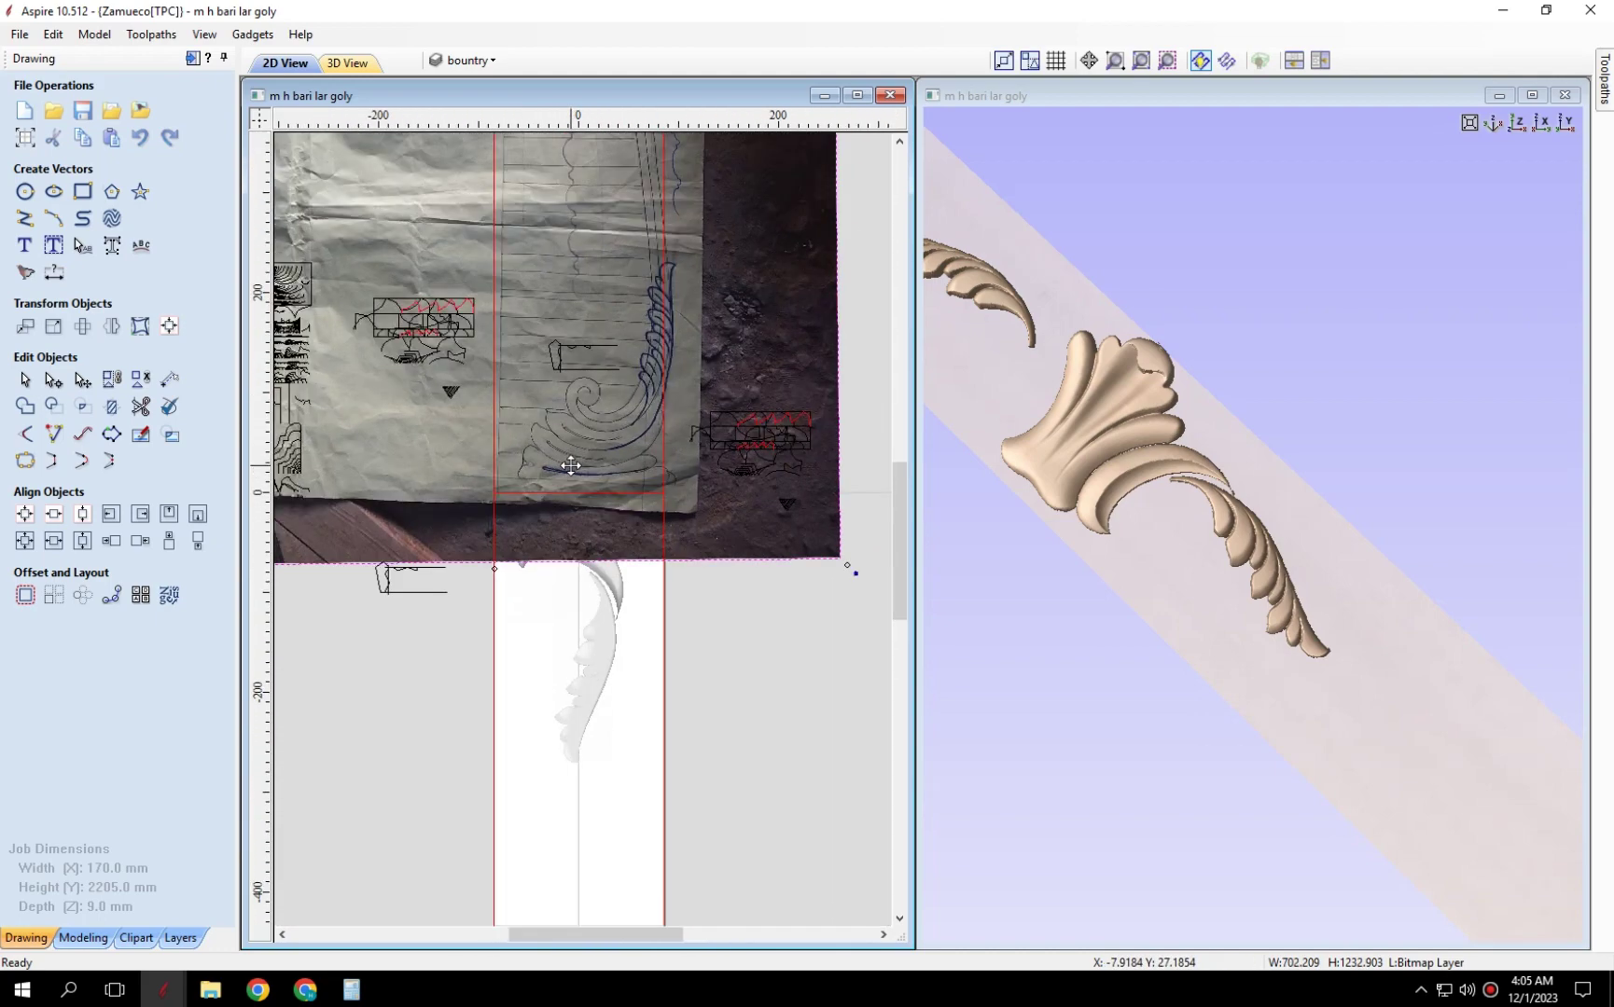
pyautogui.scroll(2, 634, 471)
pyautogui.scroll(1, 646, 482)
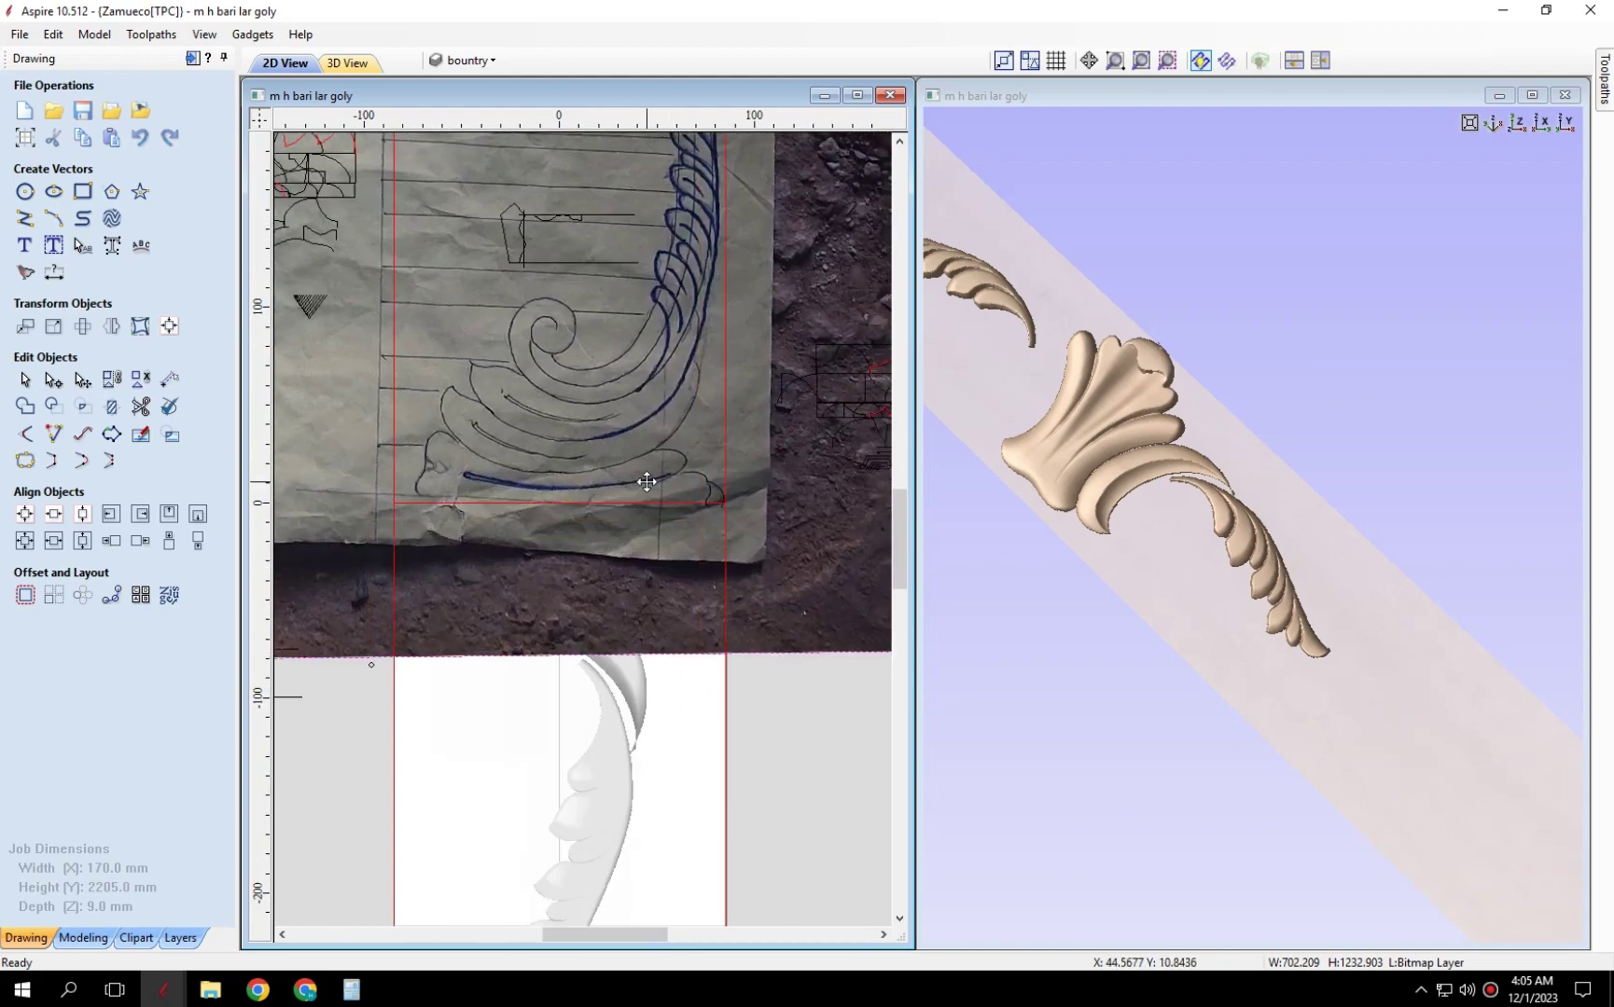
pyautogui.moveTo(678, 480); pyautogui.dragTo(674, 468)
pyautogui.scroll(-3, 650, 515)
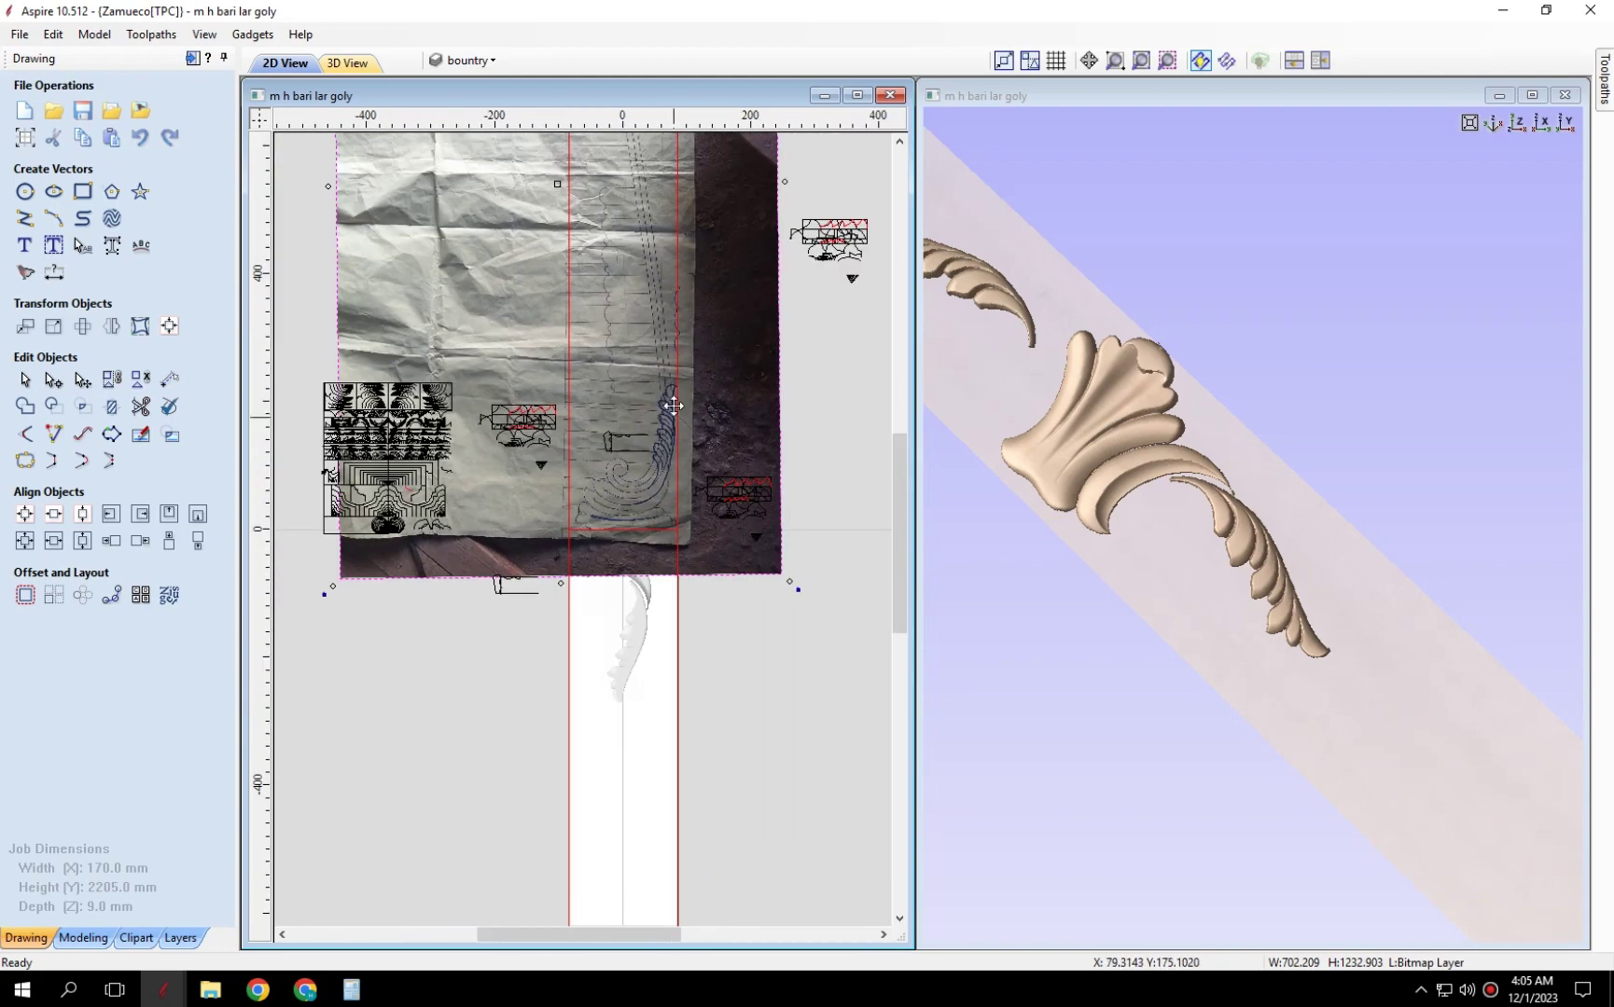
pyautogui.scroll(1, 709, 634)
pyautogui.scroll(-1, 779, 760)
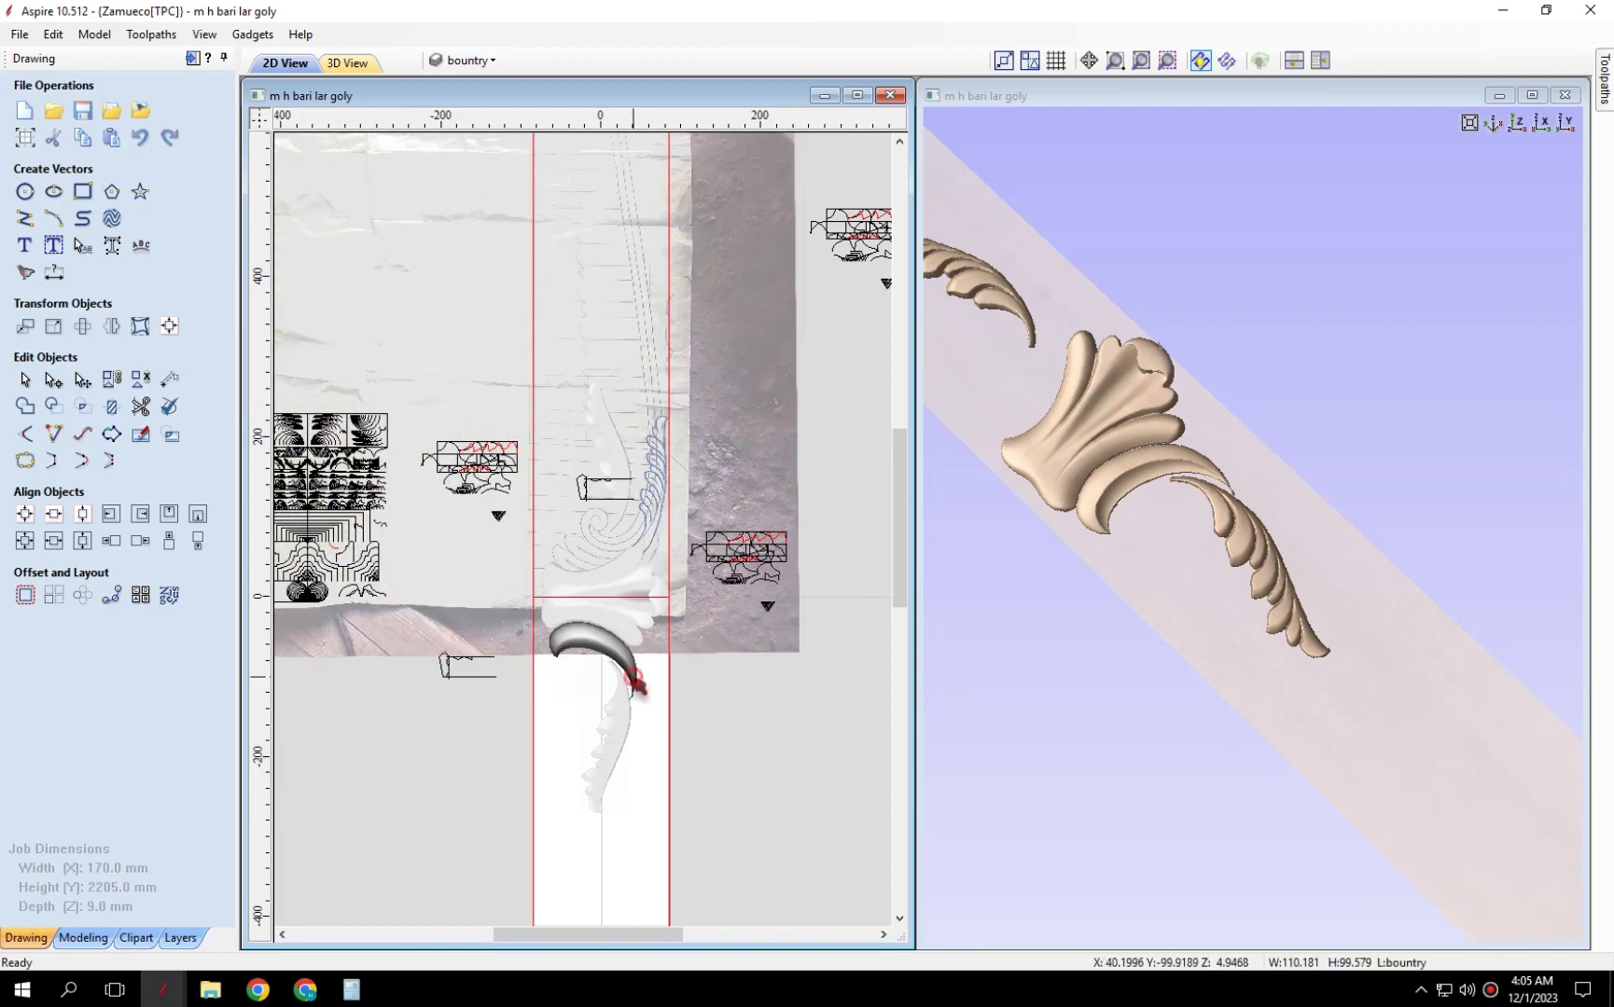
pyautogui.scroll(2, 653, 569)
# Shift the upper leaf right and down onto the sketched curve.
pyautogui.click(643, 564)
pyautogui.moveTo(644, 564); pyautogui.dragTo(683, 564)
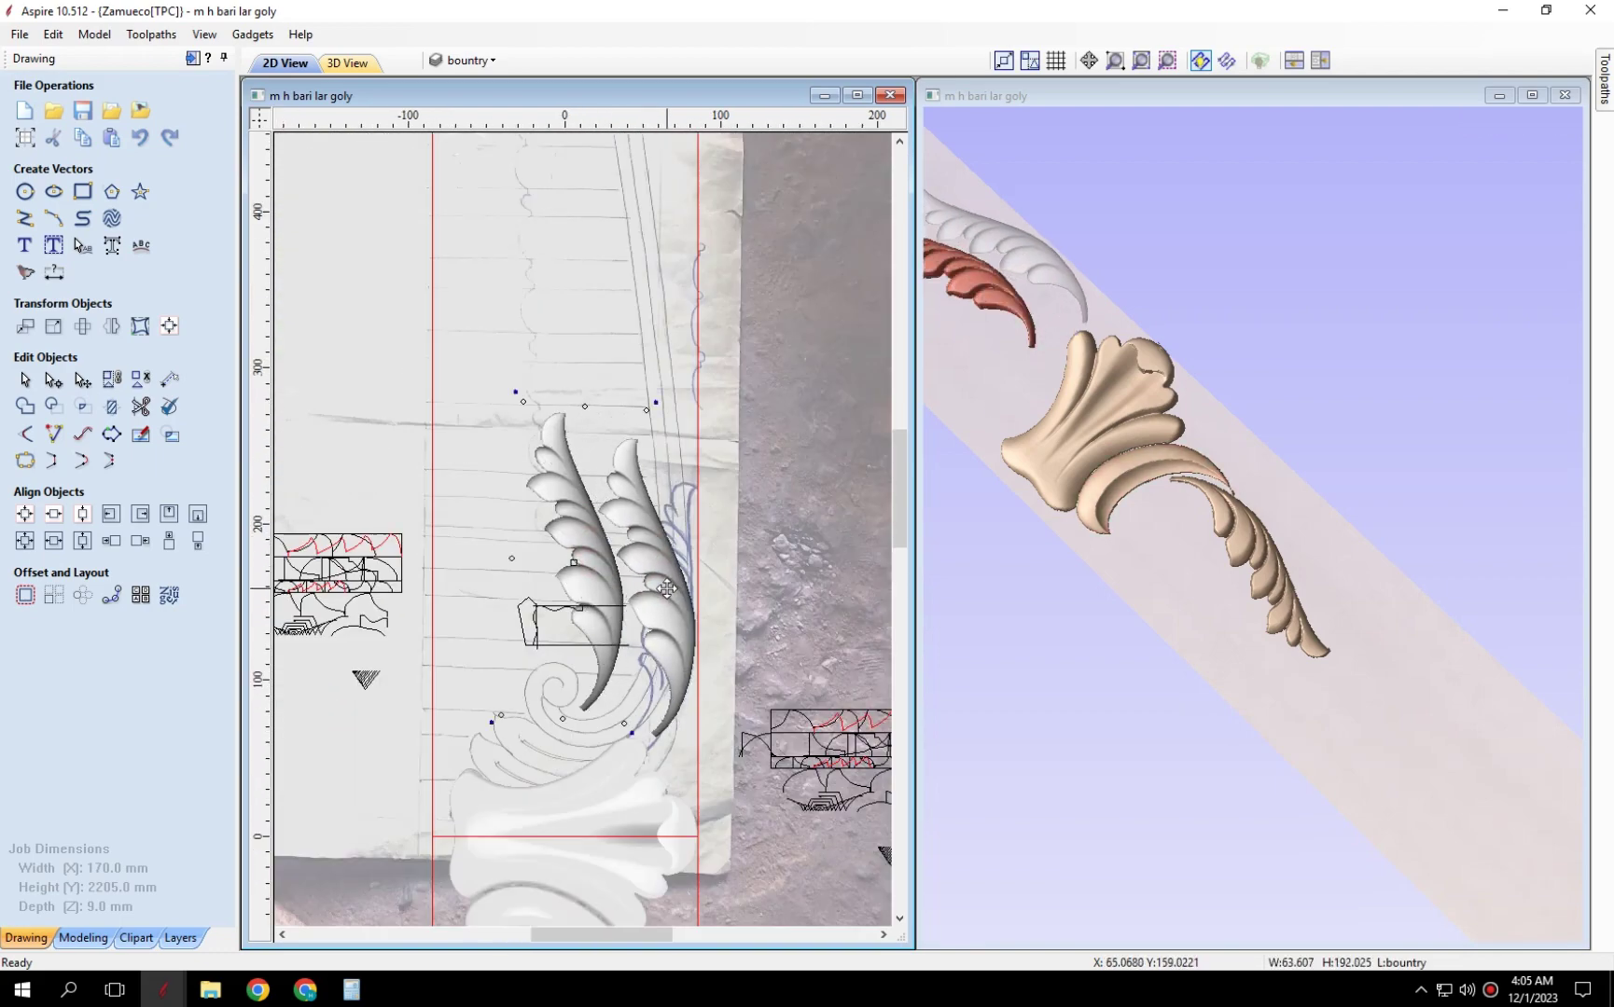
pyautogui.scroll(1, 682, 559)
pyautogui.click(675, 334)
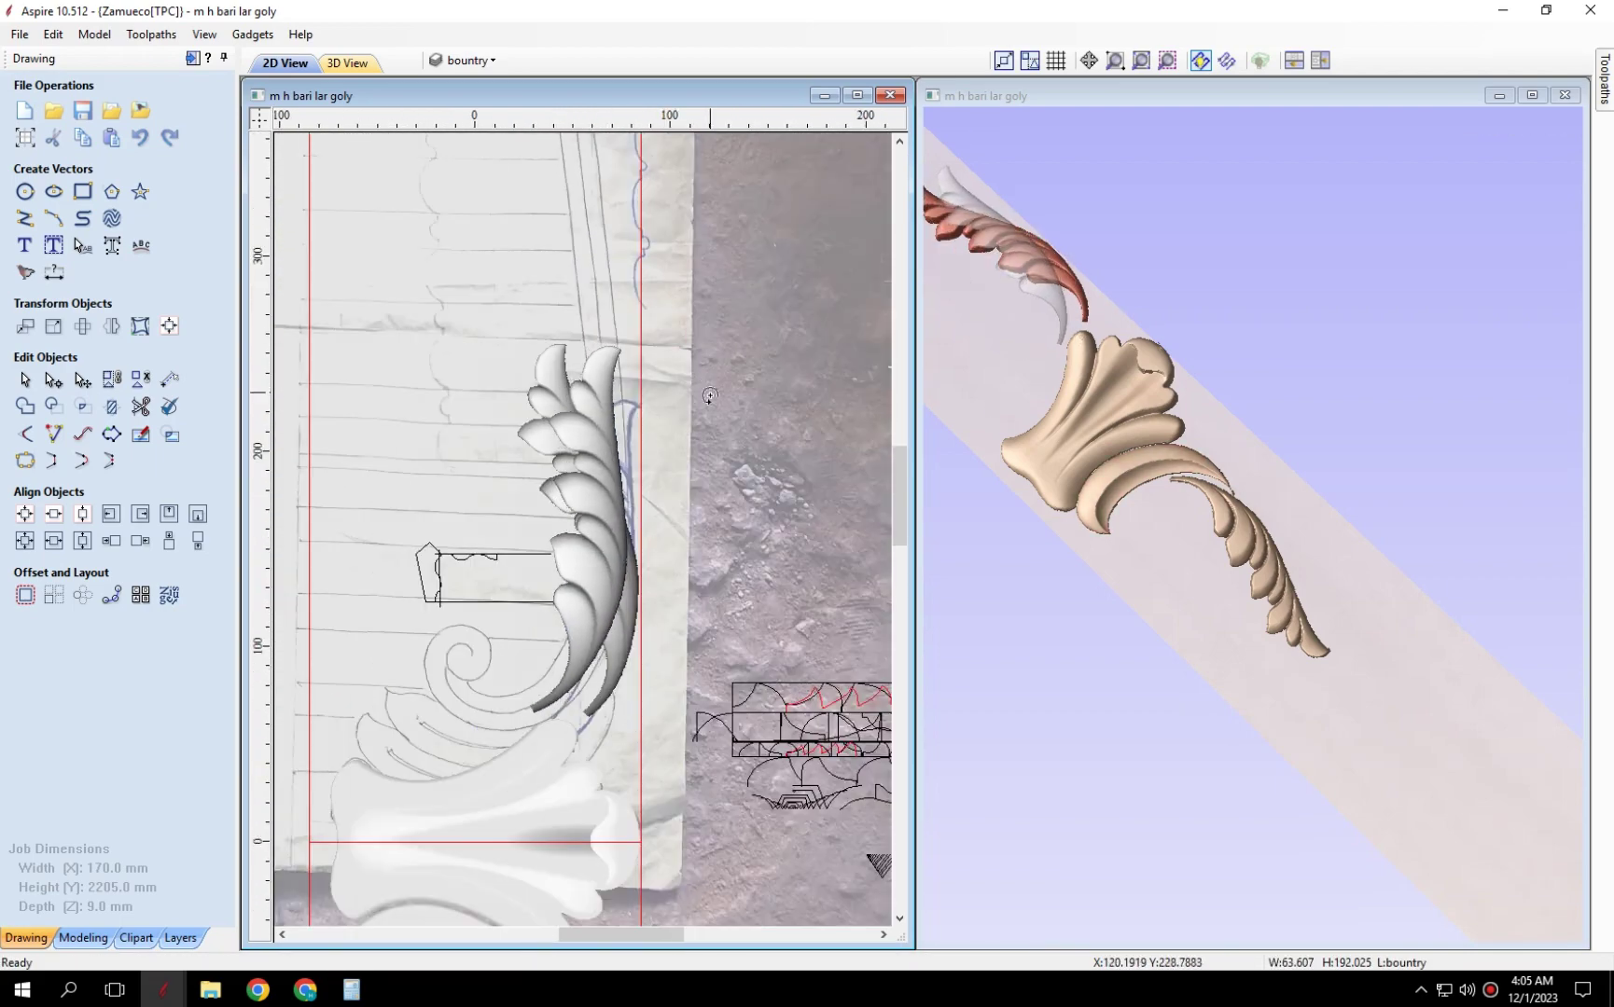
pyautogui.click(598, 431)
pyautogui.scroll(1, 597, 430)
pyautogui.moveTo(598, 431); pyautogui.dragTo(600, 484)
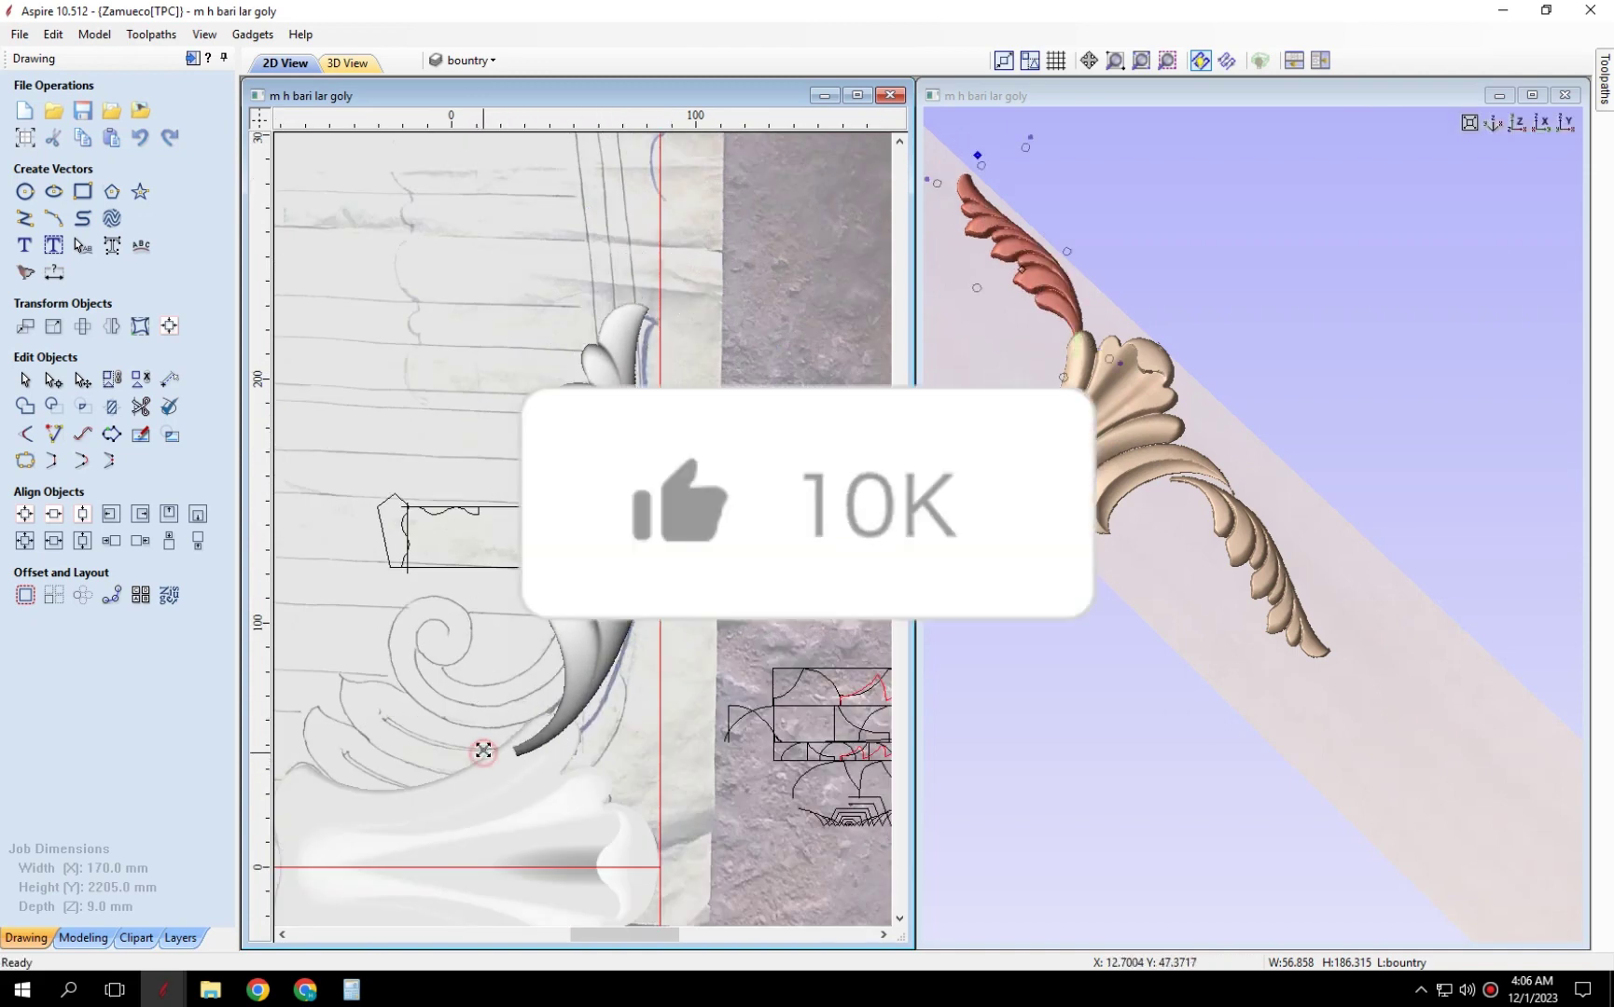
pyautogui.moveTo(526, 726); pyautogui.dragTo(549, 623, button='middle')
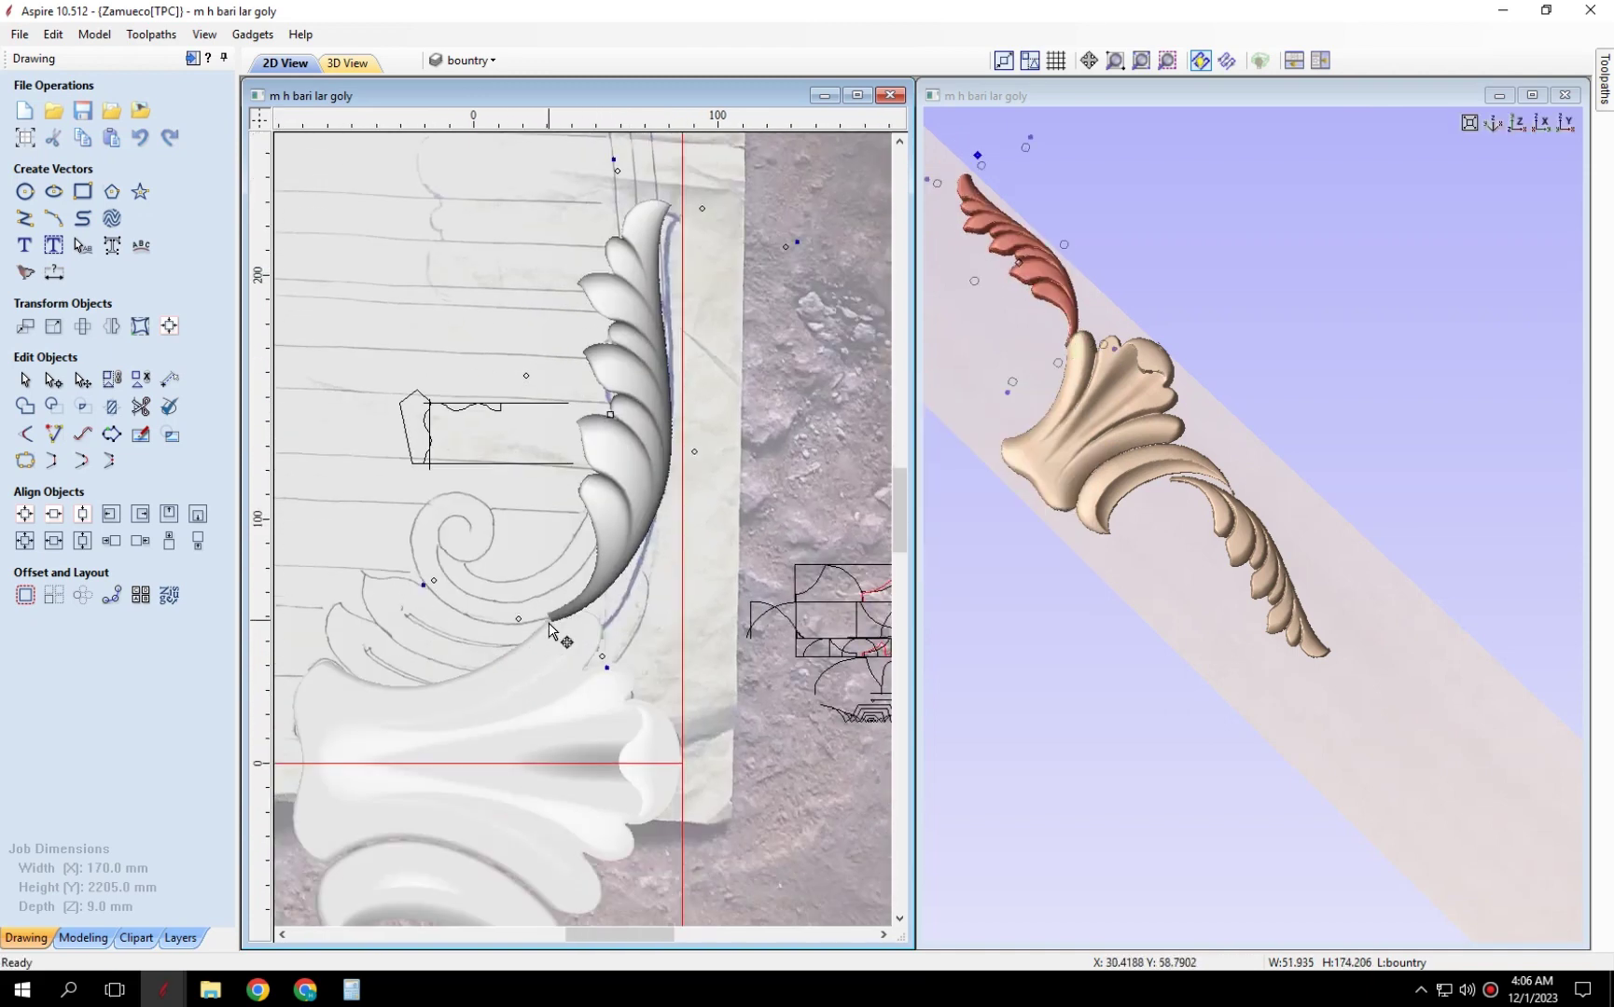
pyautogui.scroll(-1, 555, 653)
# Zoom out and orbit the 3D preview to check the leaf beside the central flower.
pyautogui.click(1156, 726)
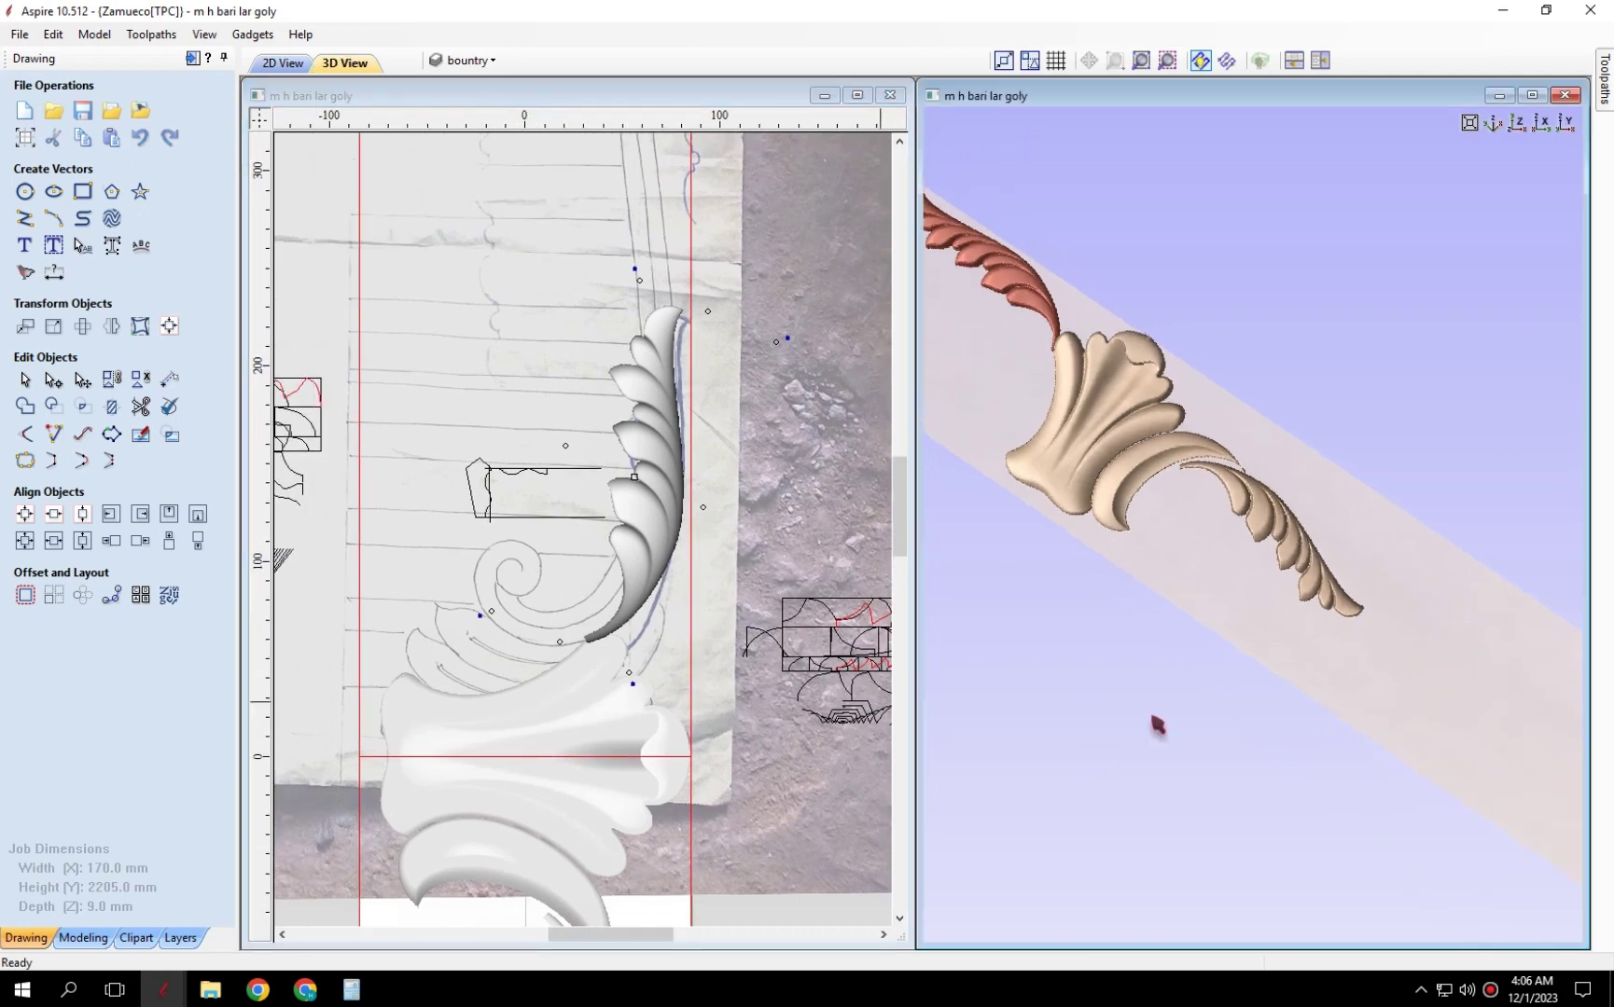
pyautogui.scroll(-3, 1157, 725)
pyautogui.moveTo(591, 658); pyautogui.dragTo(591, 705, button='middle')
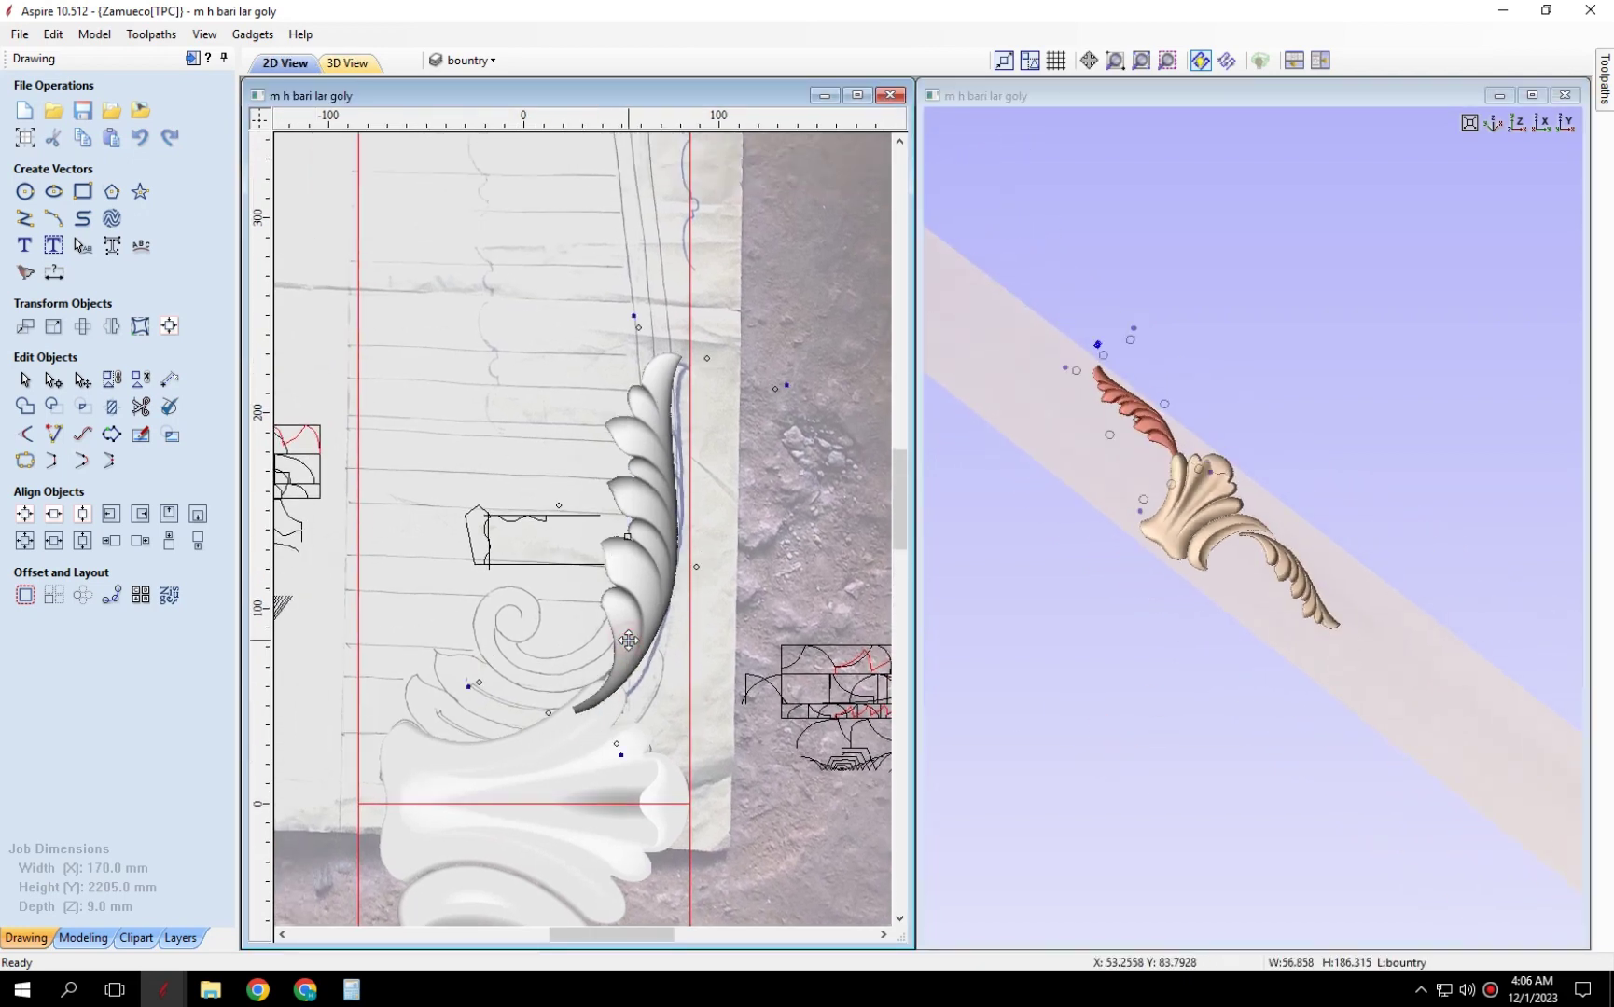
pyautogui.scroll(2, 523, 695)
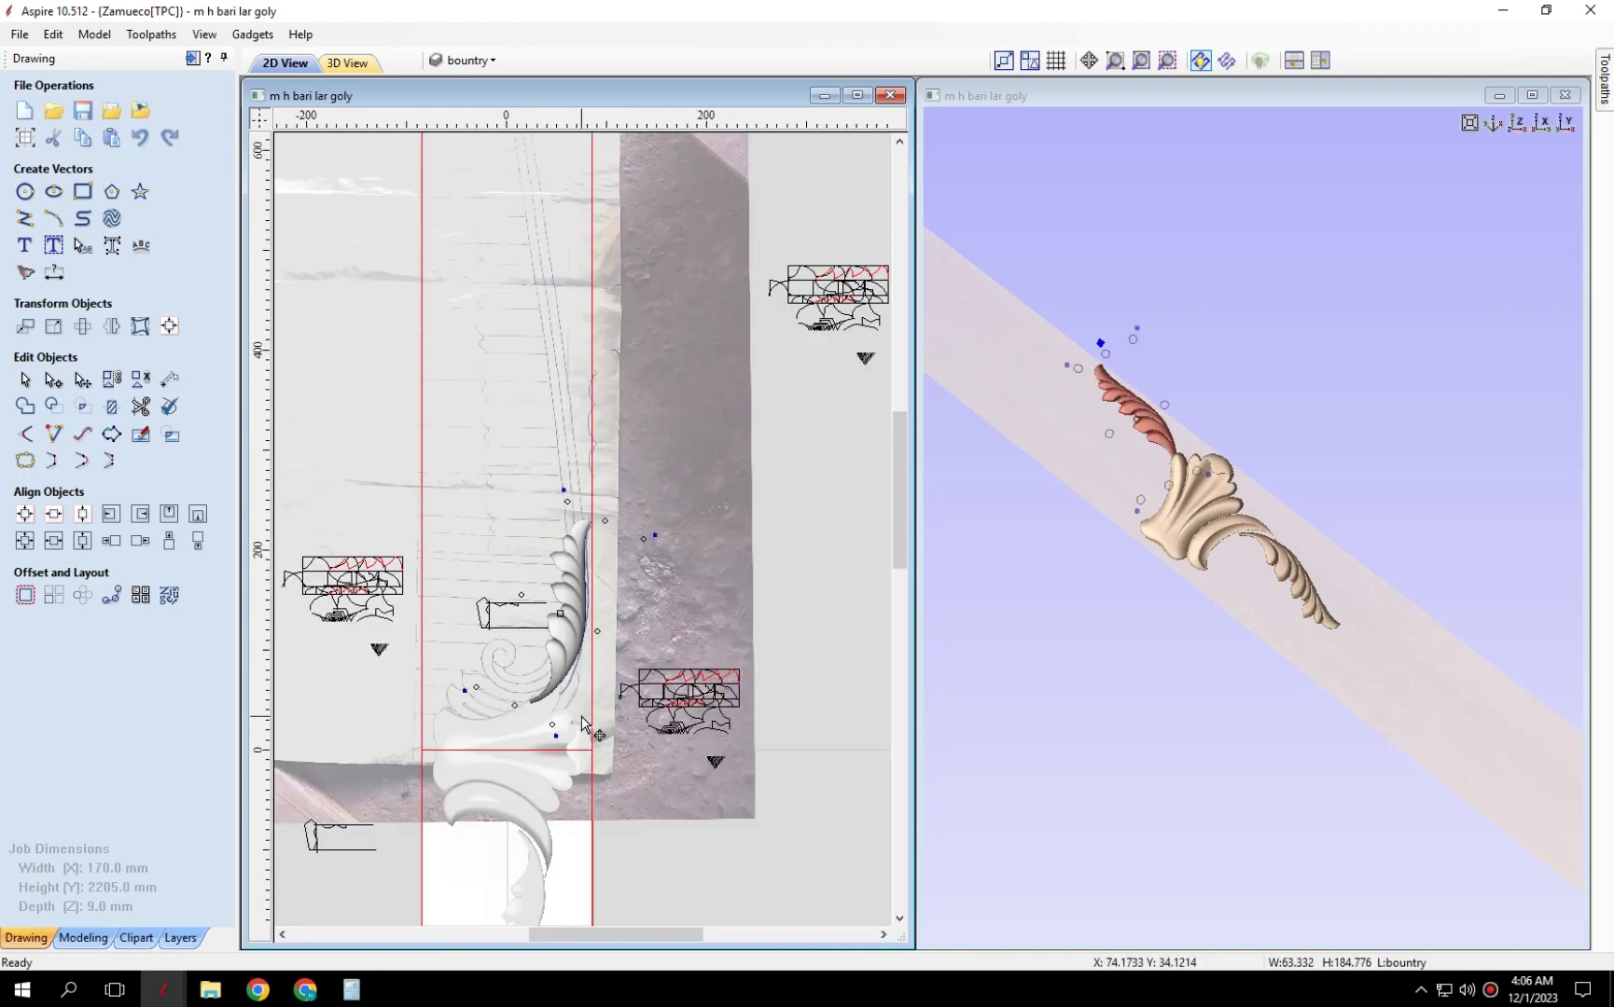
pyautogui.click(614, 700)
pyautogui.scroll(-1, 614, 700)
pyautogui.scroll(-1, 613, 700)
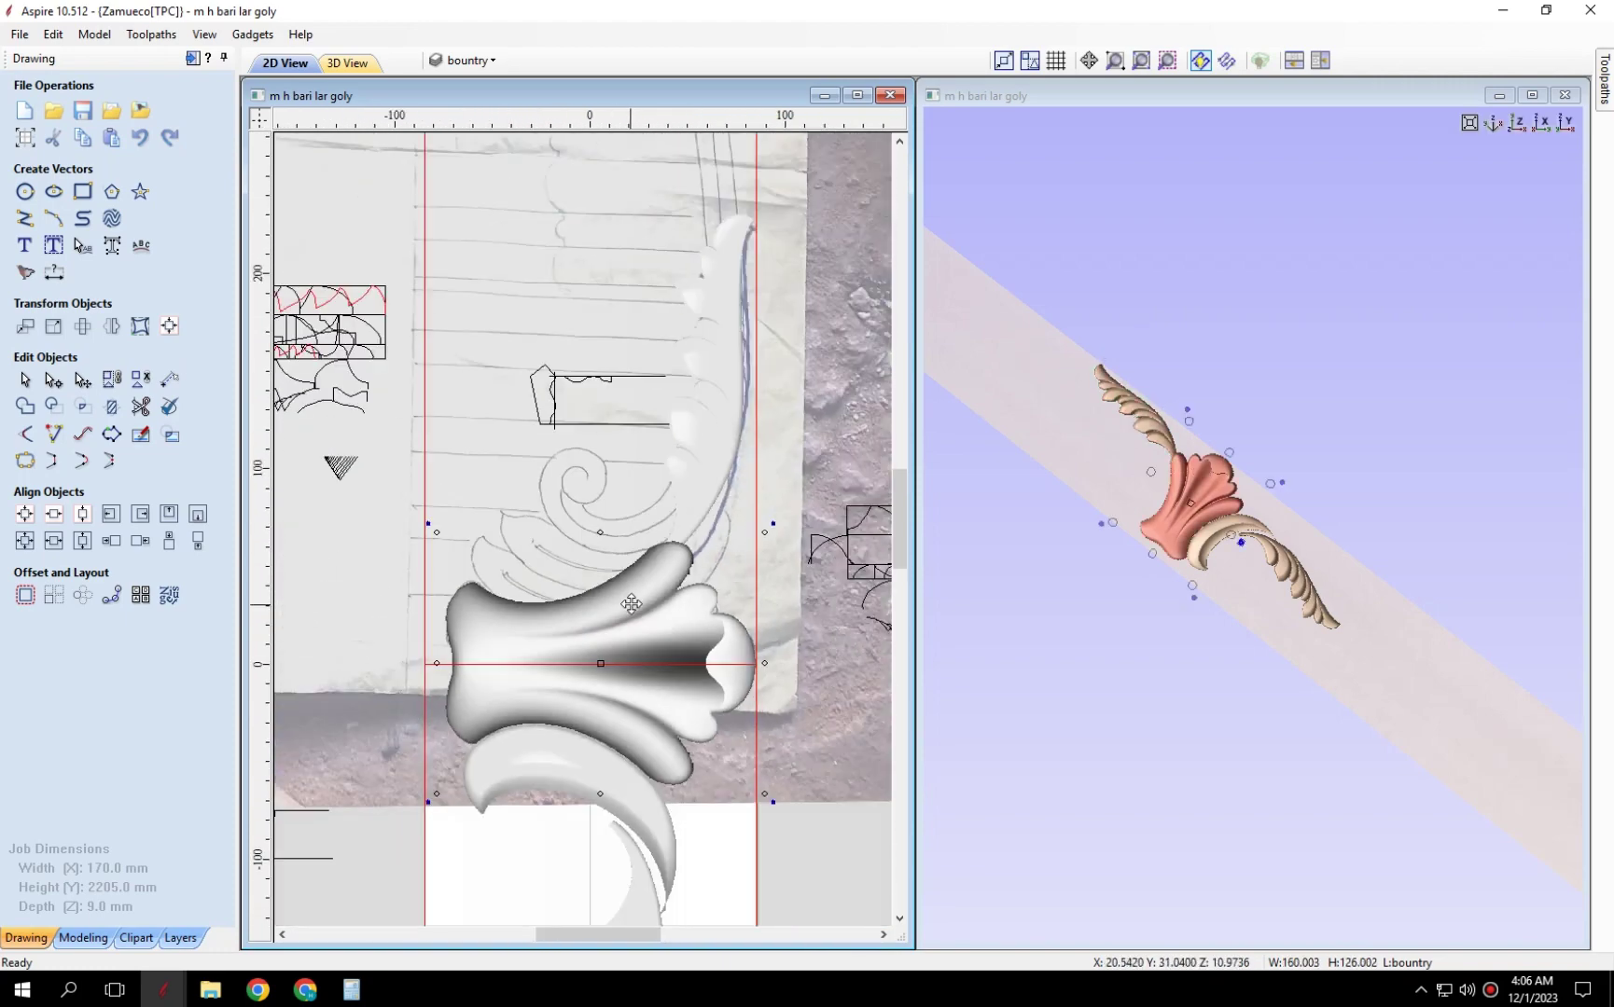
pyautogui.scroll(-1, 613, 699)
pyautogui.scroll(-1, 613, 699)
pyautogui.moveTo(1035, 676); pyautogui.dragTo(1272, 431)
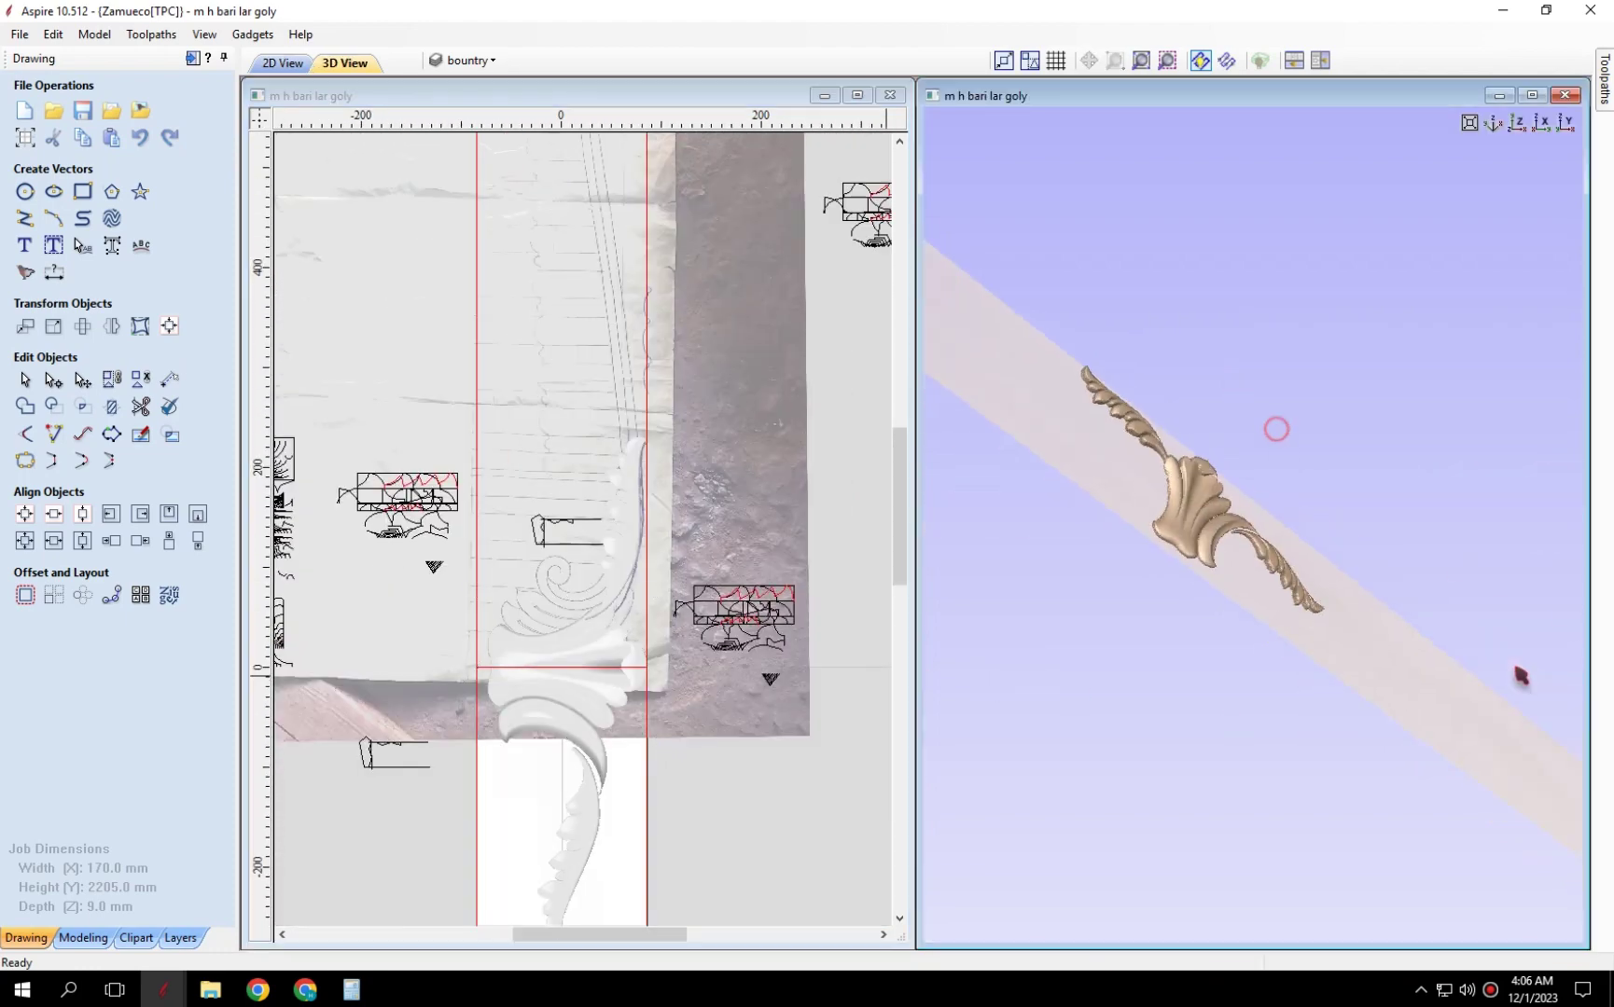
pyautogui.scroll(3, 1055, 645)
pyautogui.scroll(-3, 1055, 646)
# Delete the trailing leaf below the flower.
pyautogui.moveTo(567, 889); pyautogui.dragTo(538, 728, button='middle')
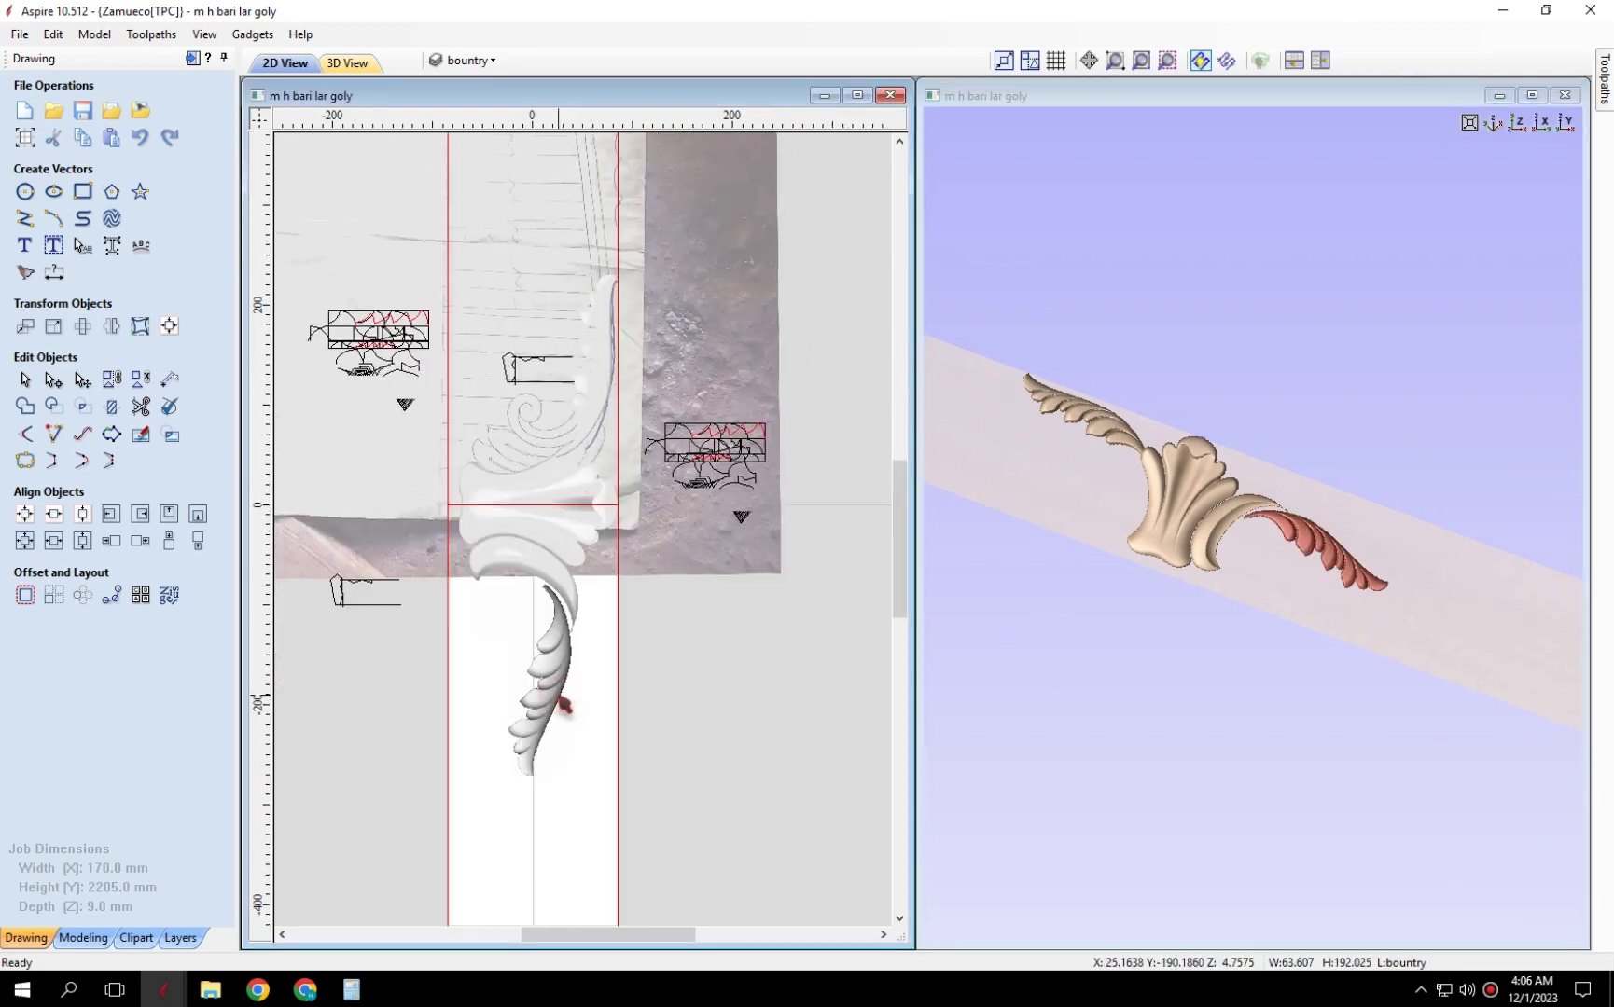
pyautogui.press('Delete')
pyautogui.moveTo(589, 415); pyautogui.dragTo(591, 485, button='middle')
pyautogui.click(591, 485)
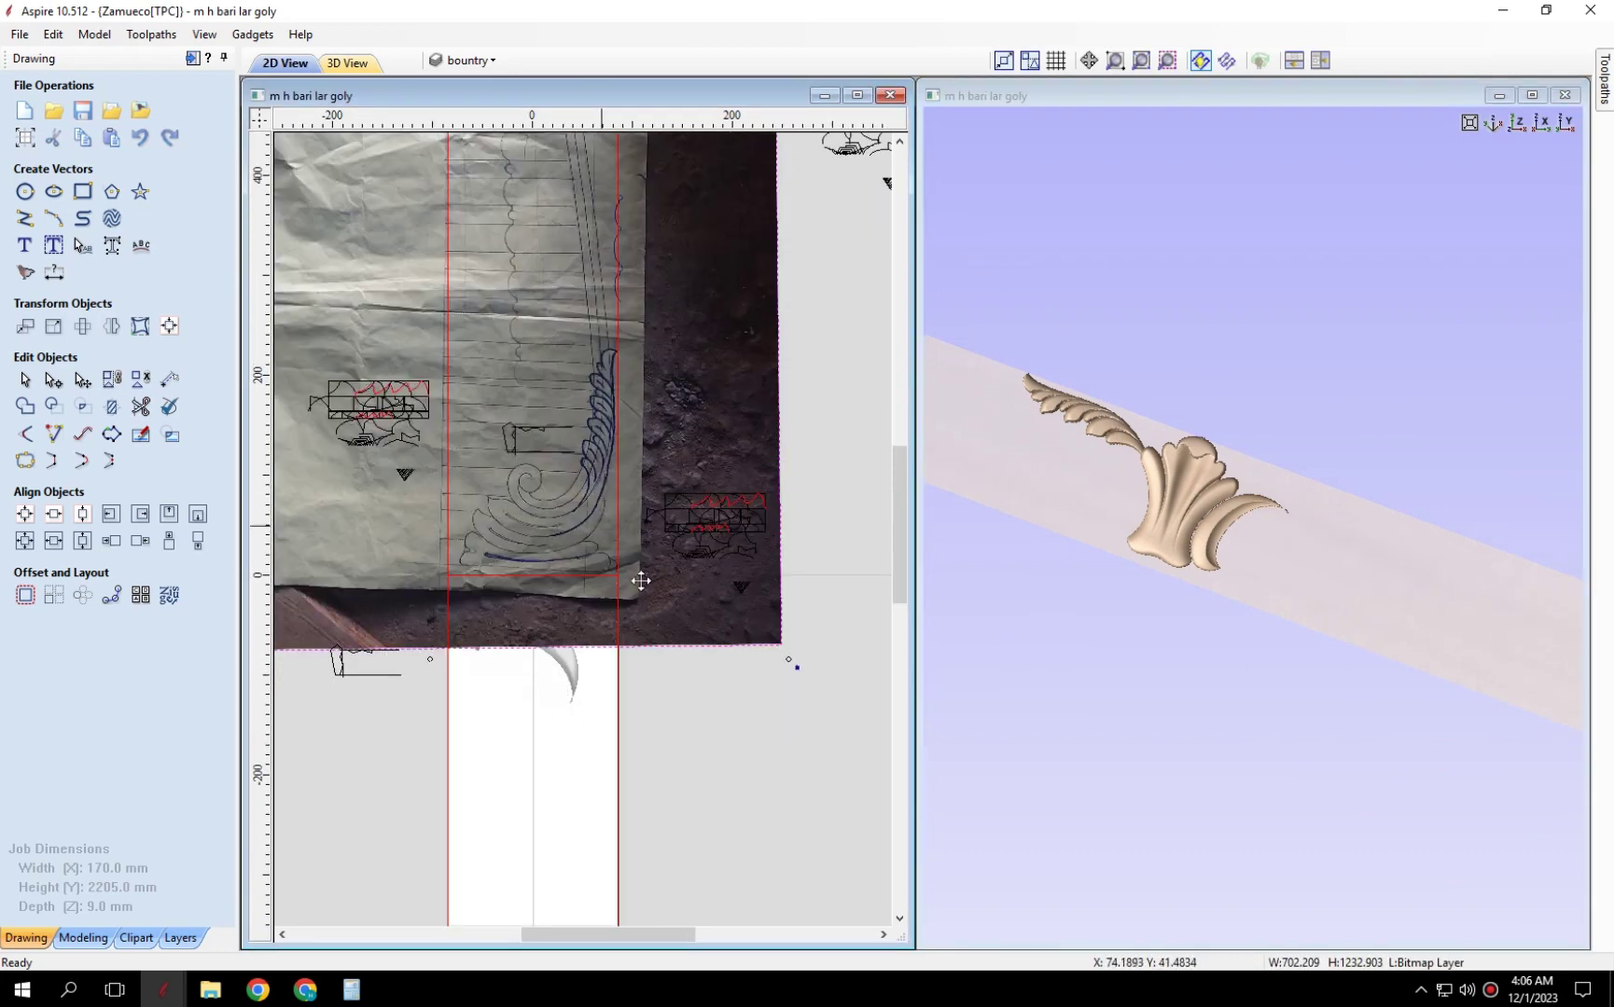
pyautogui.scroll(4, 602, 490)
# Rotate the upper leaf slightly so it follows the traced scroll.
pyautogui.click(571, 492)
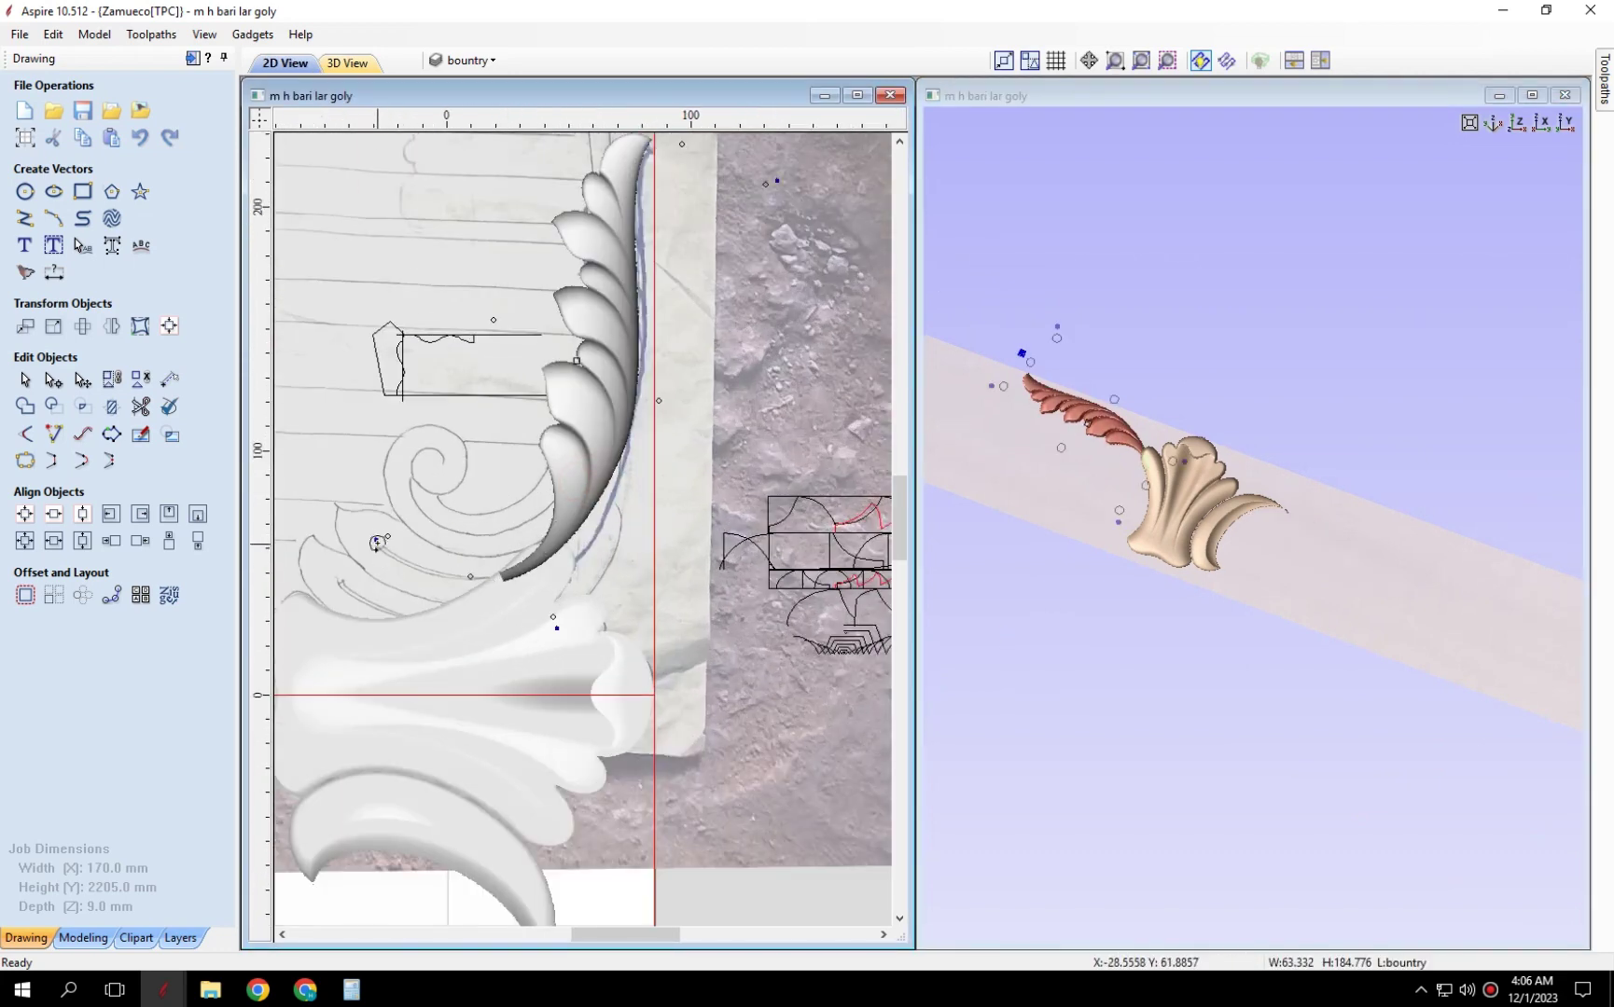
pyautogui.moveTo(377, 543); pyautogui.dragTo(374, 520)
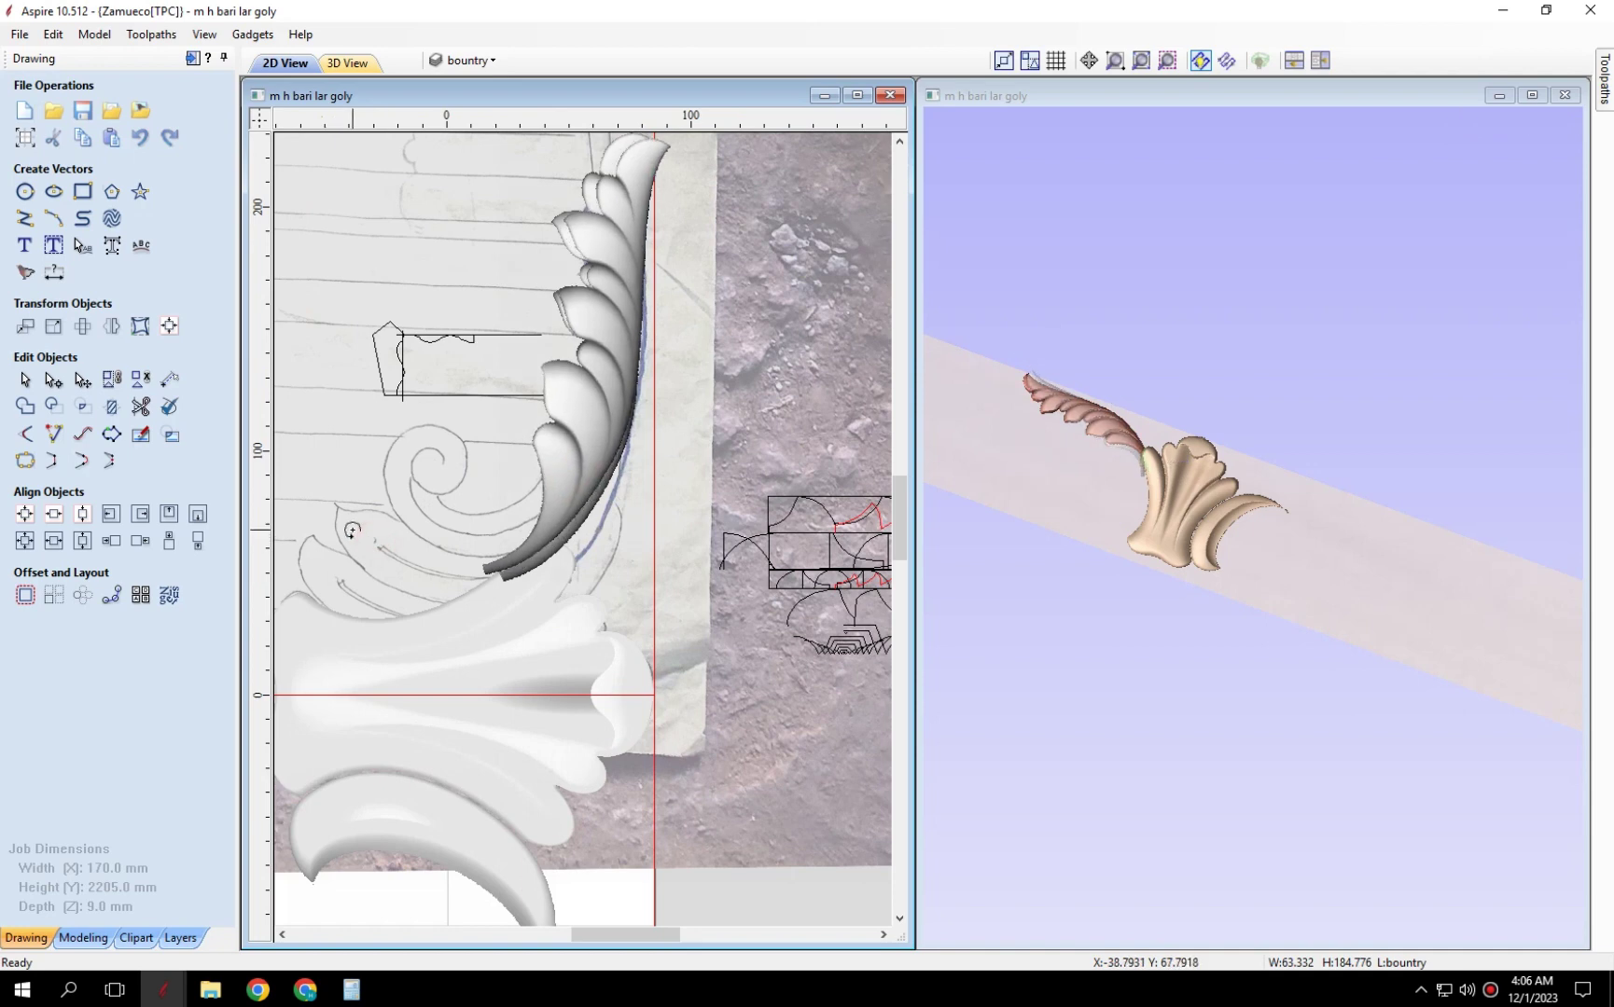
pyautogui.click(559, 504)
pyautogui.moveTo(485, 601); pyautogui.dragTo(557, 635, button='middle')
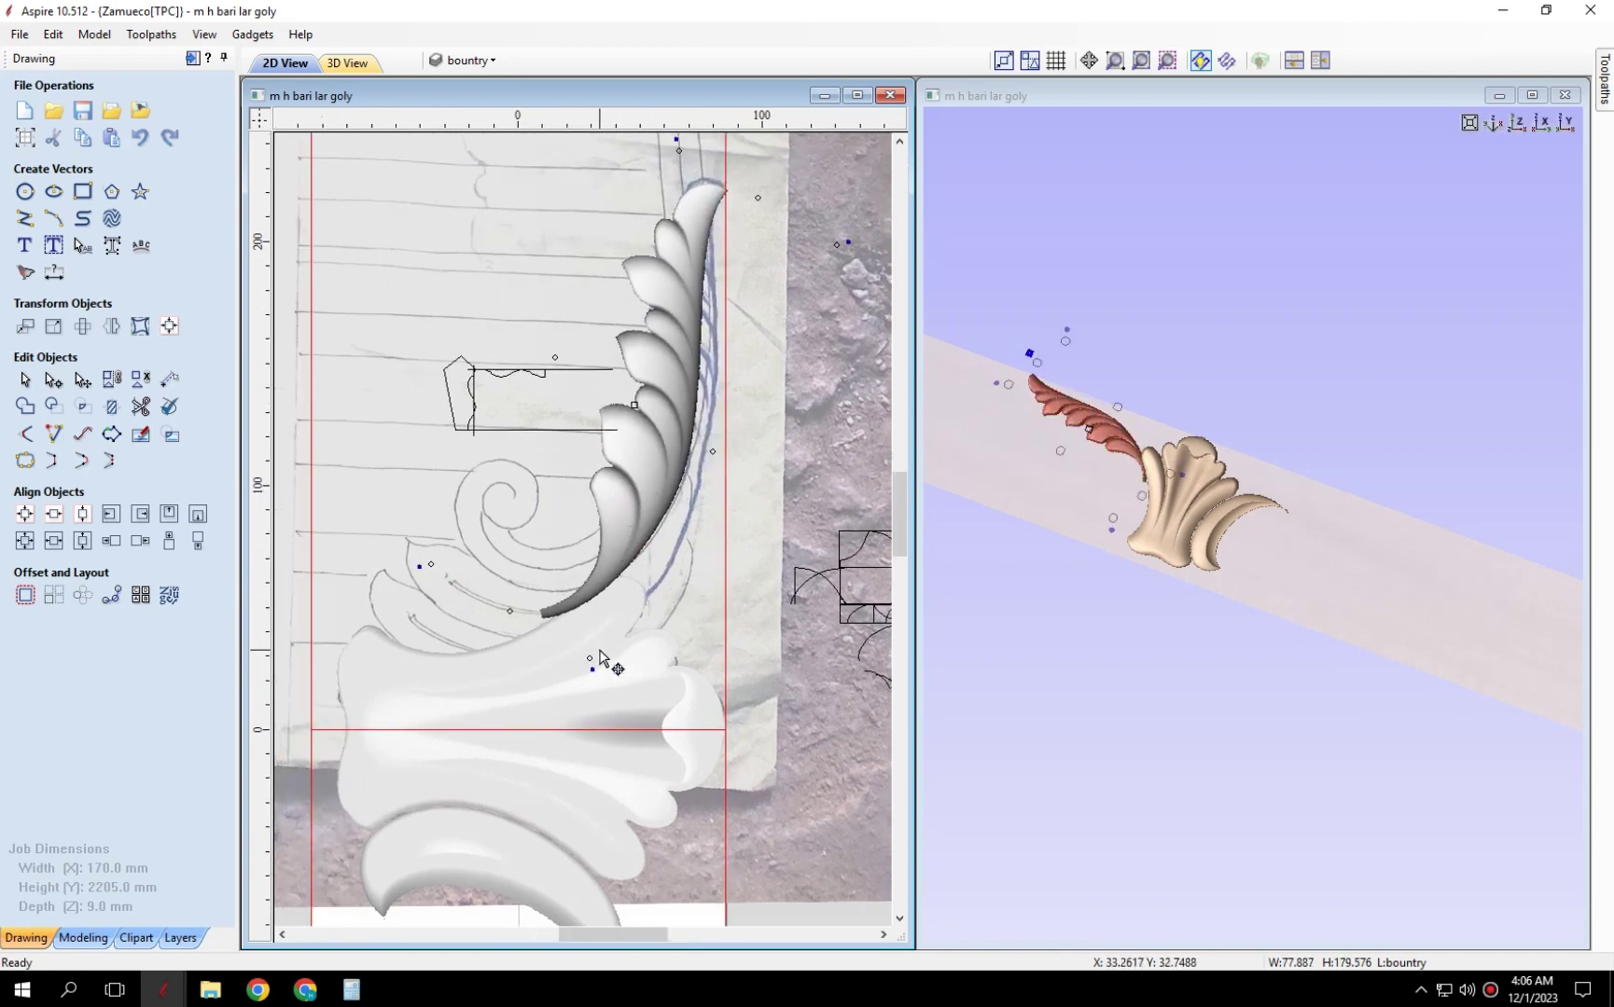
pyautogui.moveTo(599, 657); pyautogui.dragTo(608, 673)
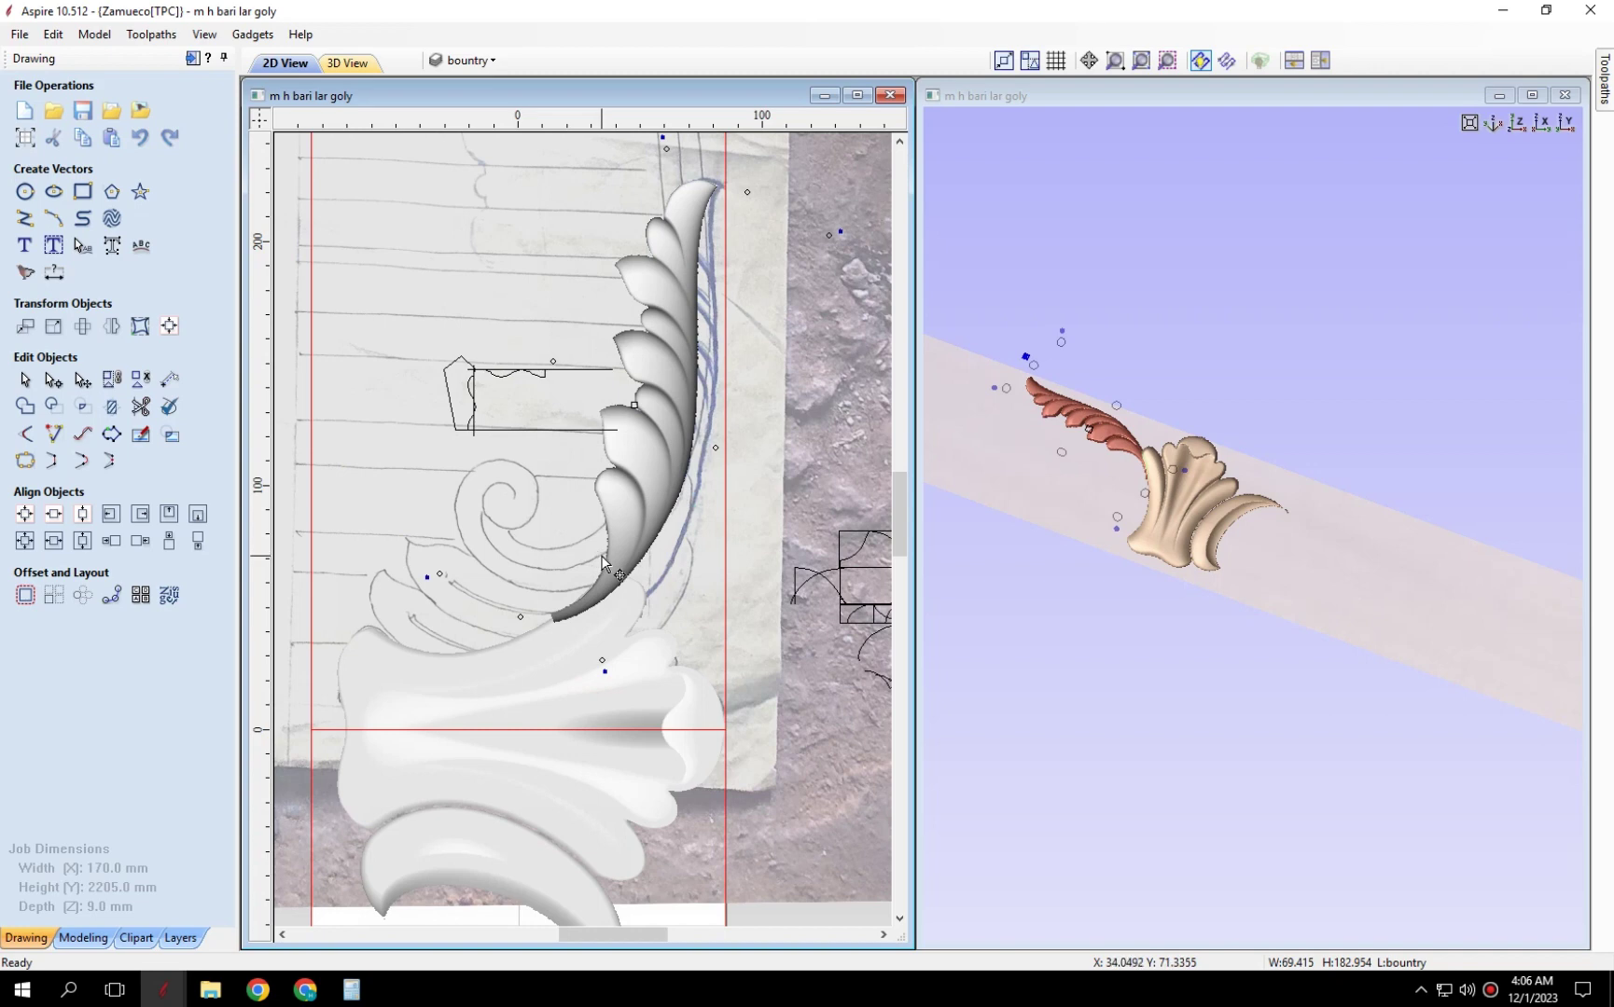
pyautogui.moveTo(602, 563); pyautogui.dragTo(658, 659, button='middle')
pyautogui.press('Escape')
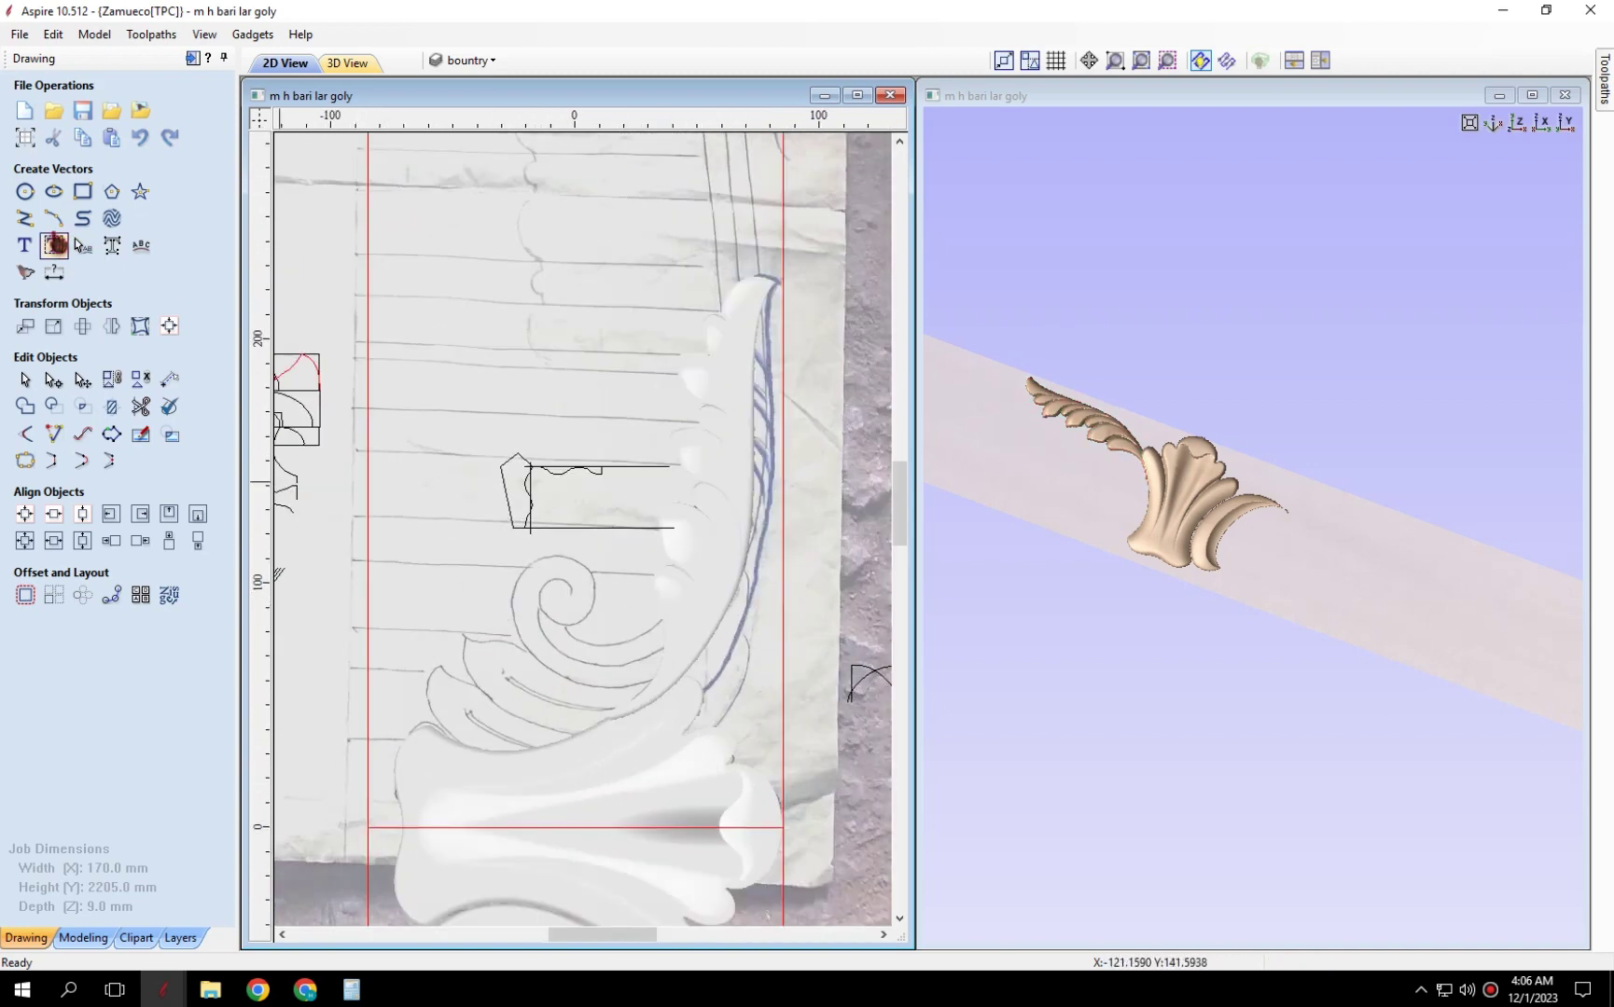
# Begin a straight-segment polyline rail from the scroll along the traced stem.
pyautogui.click(53, 217)
pyautogui.click(180, 516)
pyautogui.click(25, 218)
pyautogui.scroll(2, 448, 559)
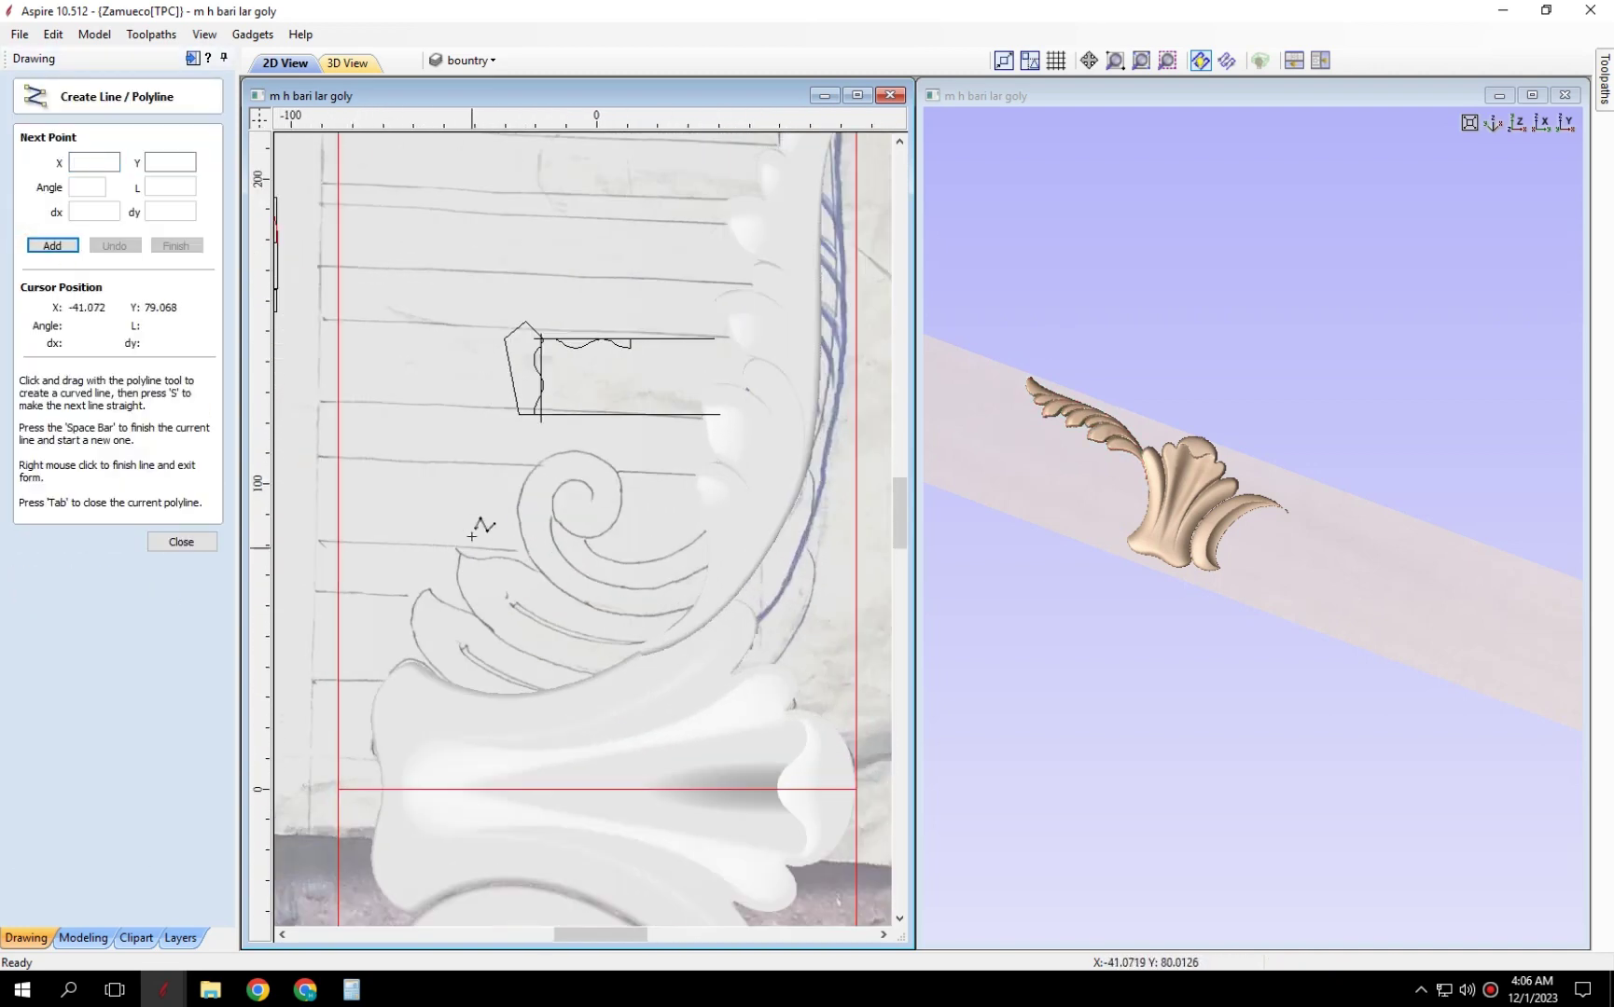
pyautogui.scroll(1, 485, 524)
pyautogui.press('space')
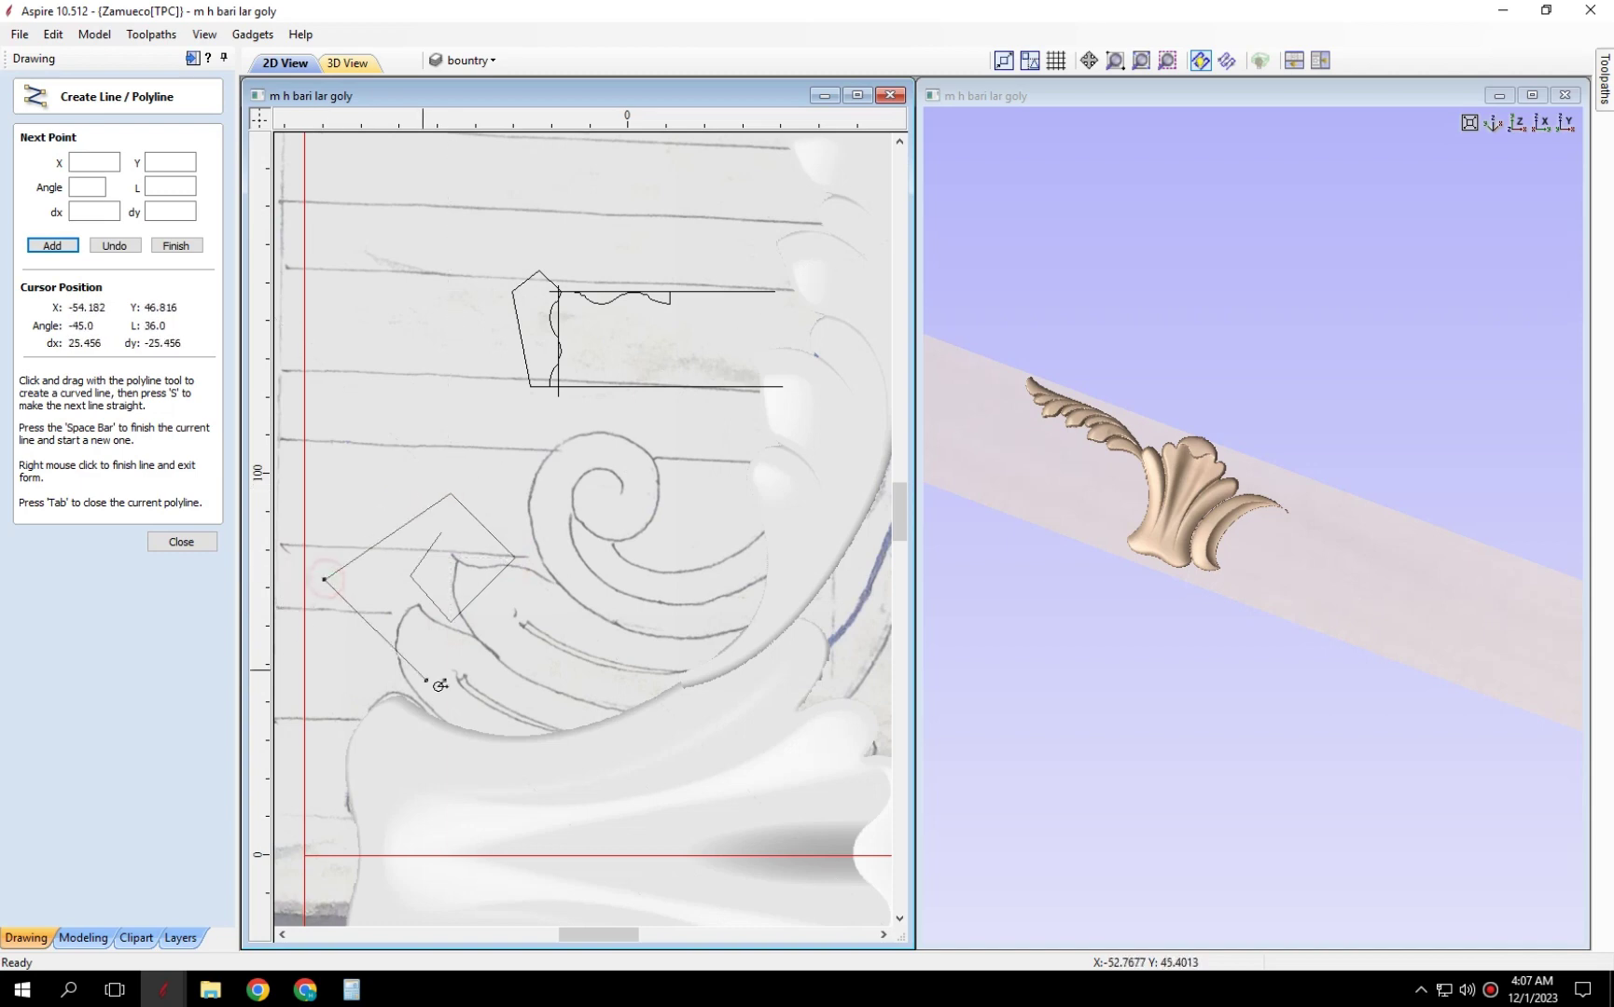
pyautogui.scroll(-2, 492, 734)
pyautogui.scroll(1, 609, 707)
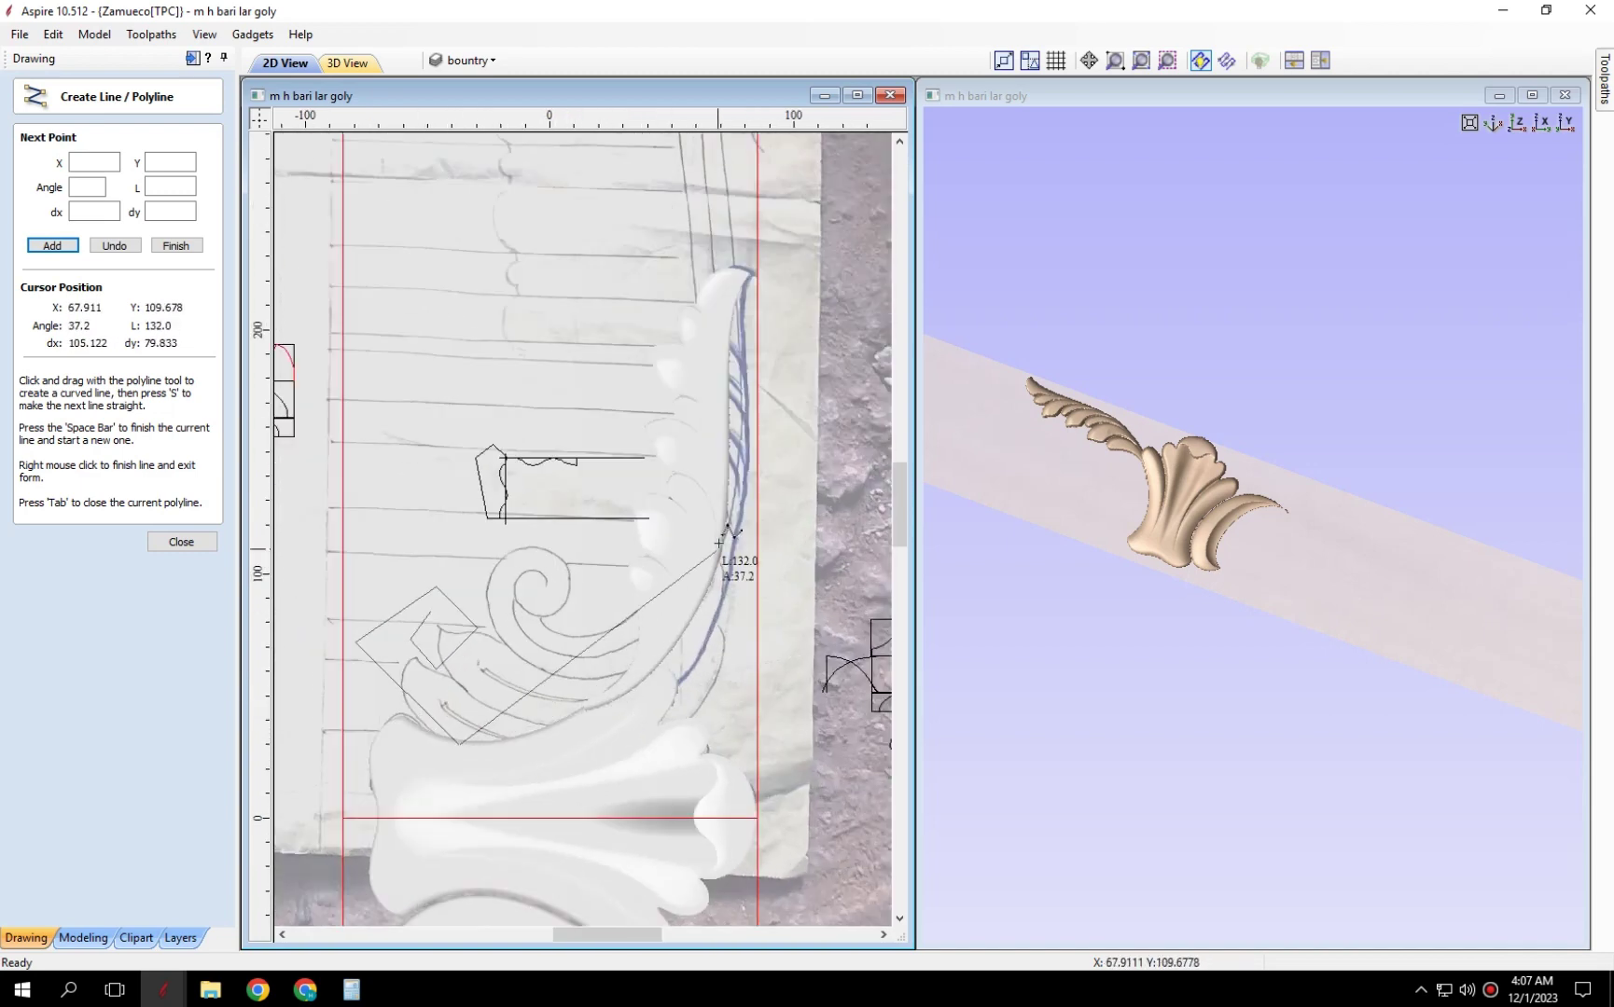
pyautogui.scroll(-2, 685, 612)
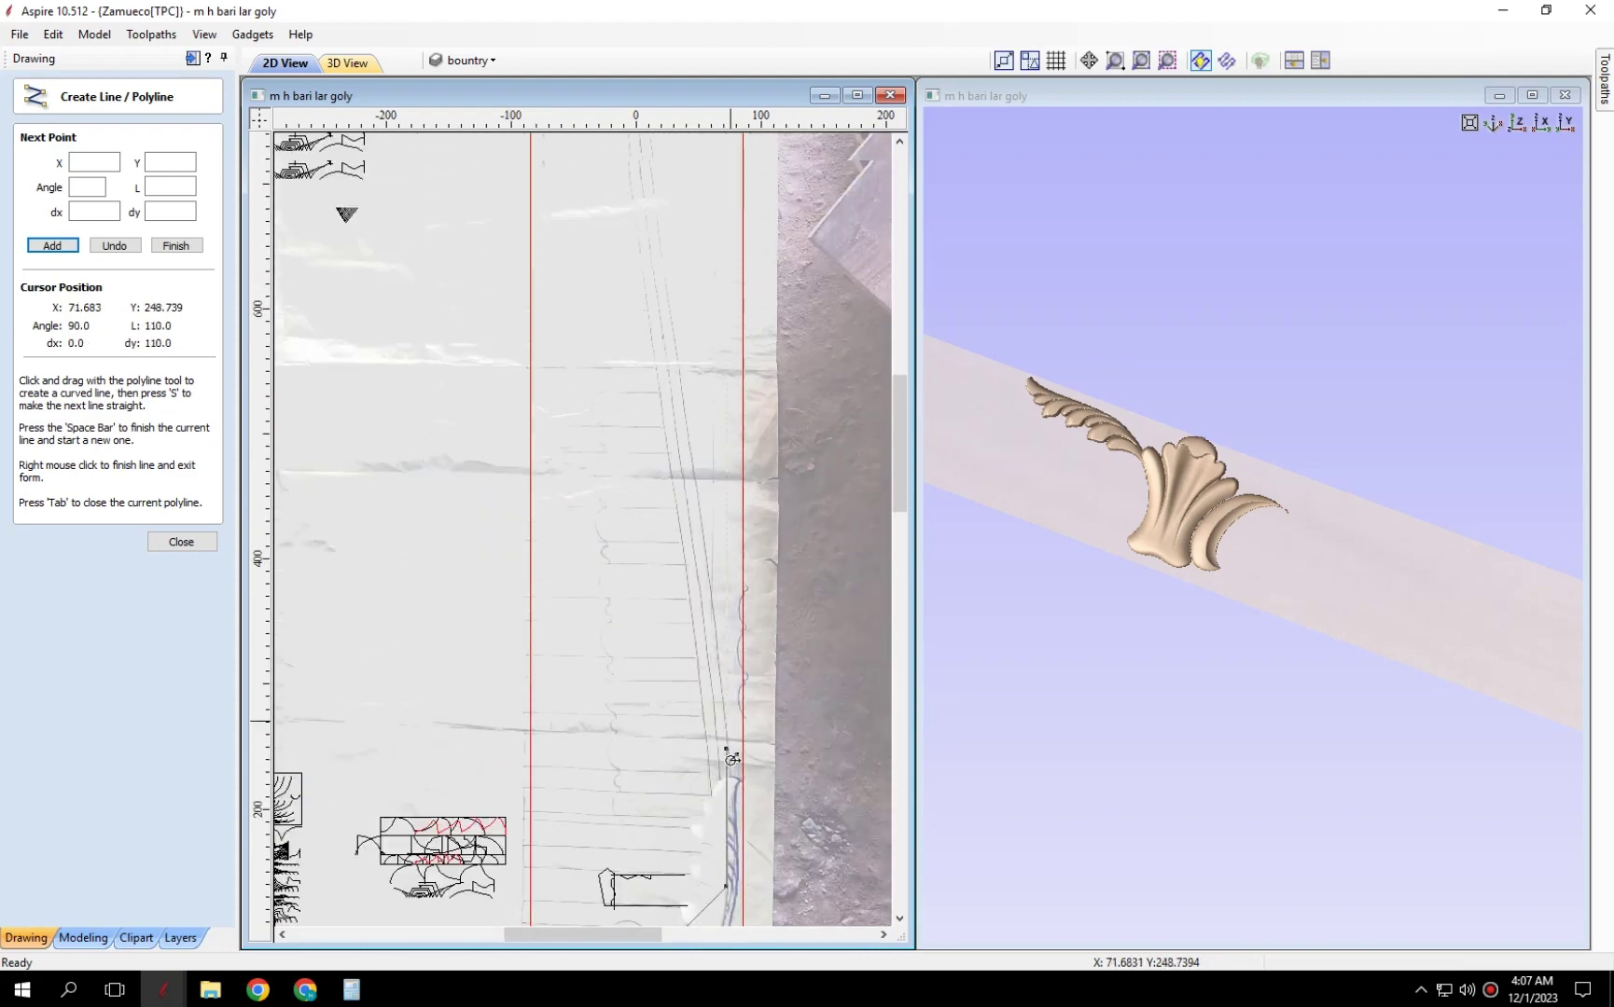
pyautogui.scroll(2, 695, 872)
pyautogui.scroll(-2, 634, 691)
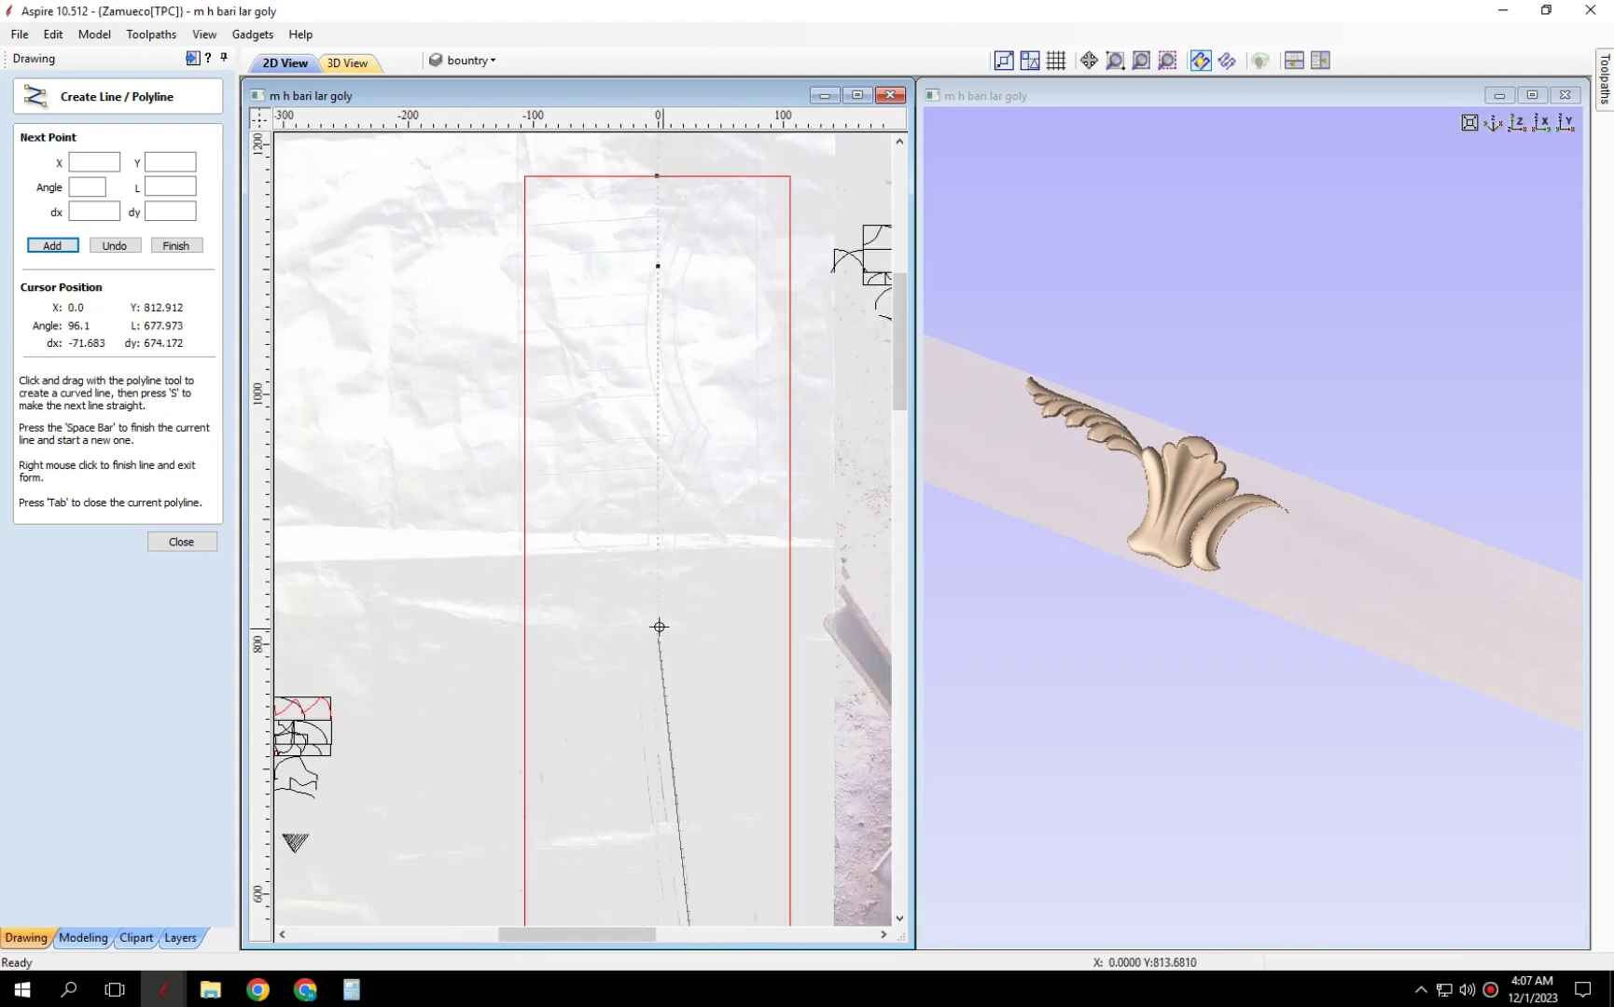
pyautogui.scroll(-2, 632, 434)
pyautogui.scroll(1, 670, 799)
# Continue the rail to the top of the board outline and finish the polyline.
pyautogui.scroll(-1, 630, 811)
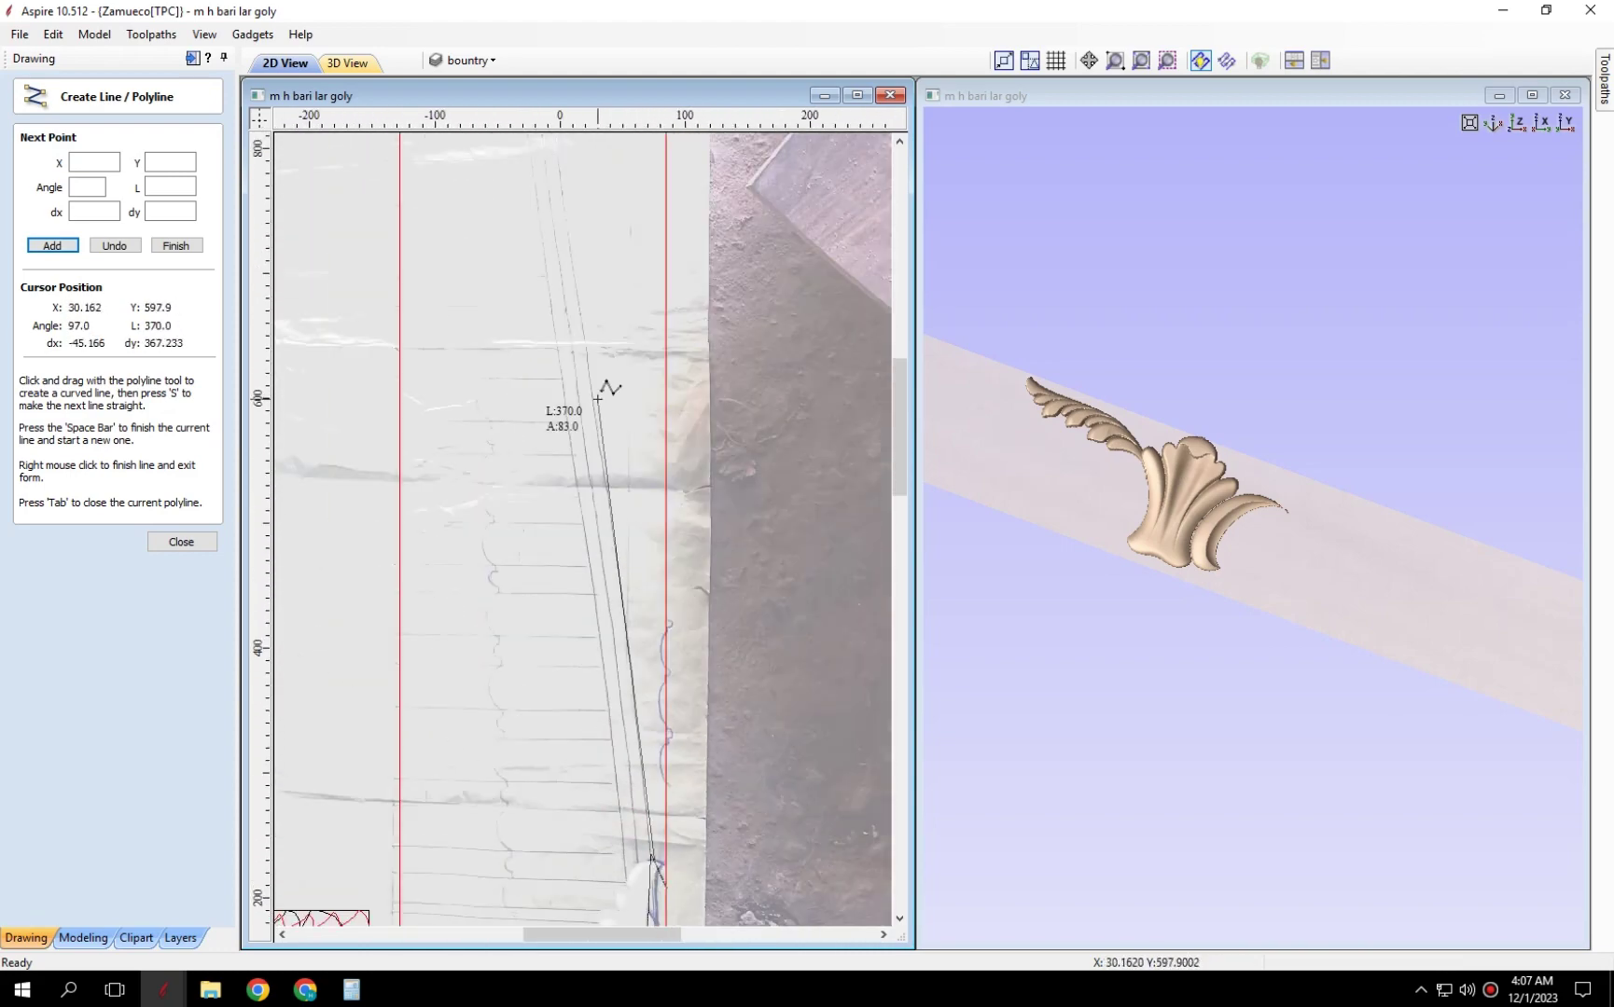
pyautogui.scroll(2, 532, 406)
pyautogui.scroll(1, 583, 649)
pyautogui.scroll(-3, 527, 667)
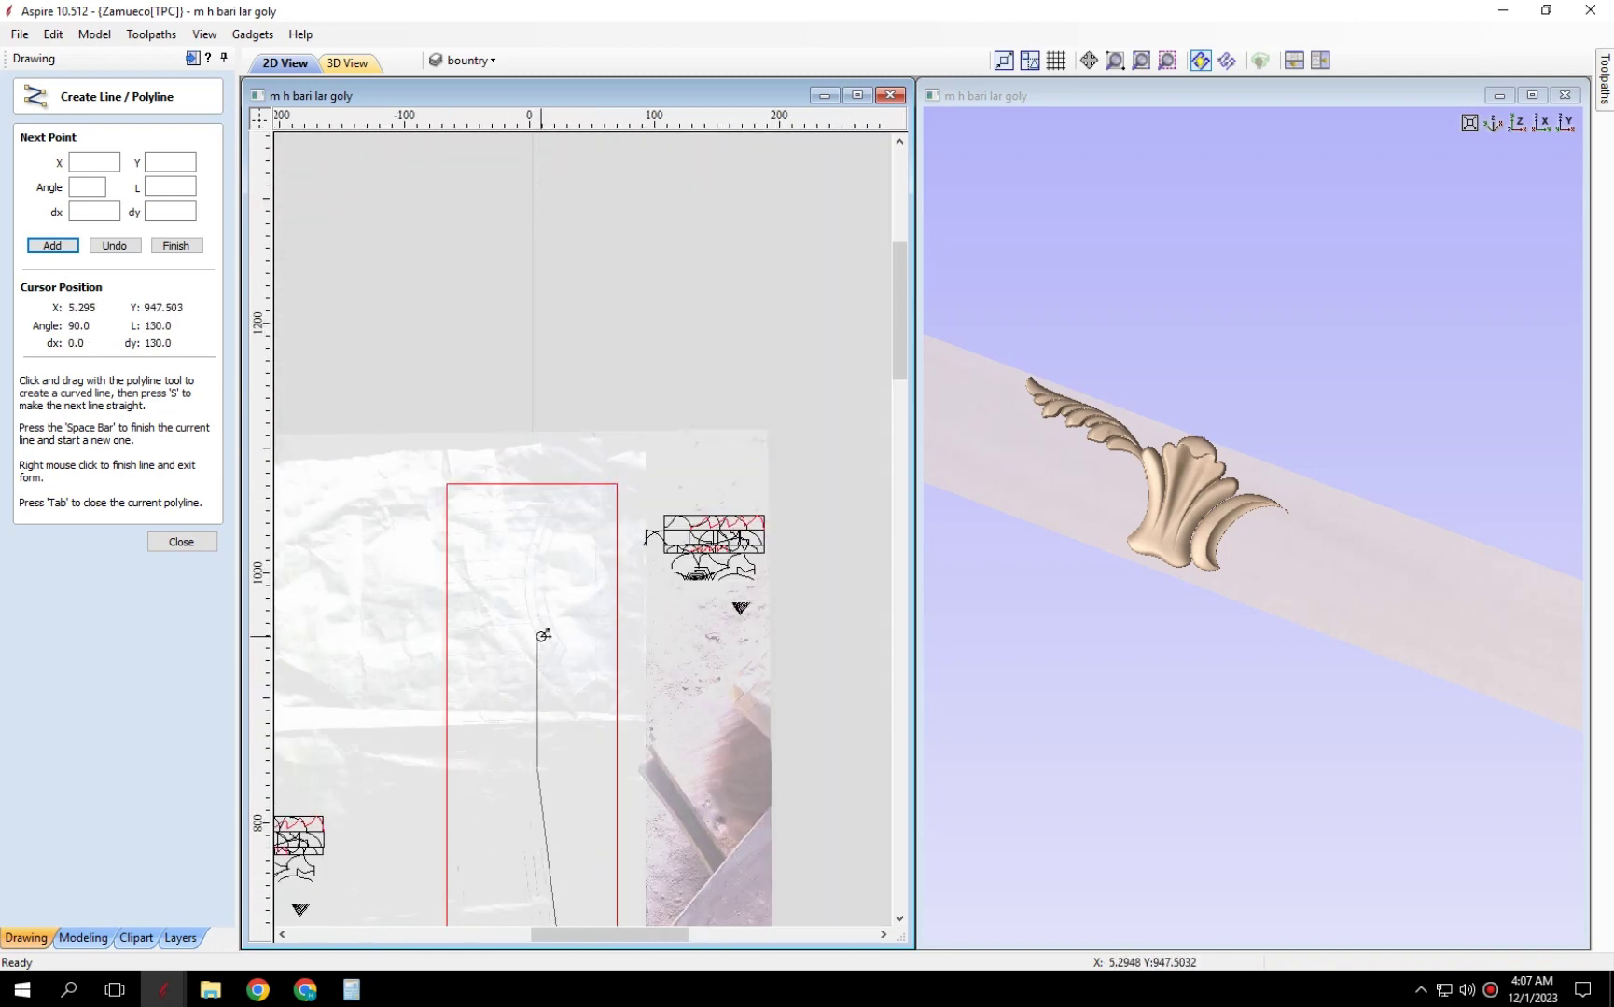
pyautogui.scroll(1, 623, 641)
pyautogui.scroll(1, 615, 661)
pyautogui.scroll(-1, 597, 662)
pyautogui.scroll(1, 624, 390)
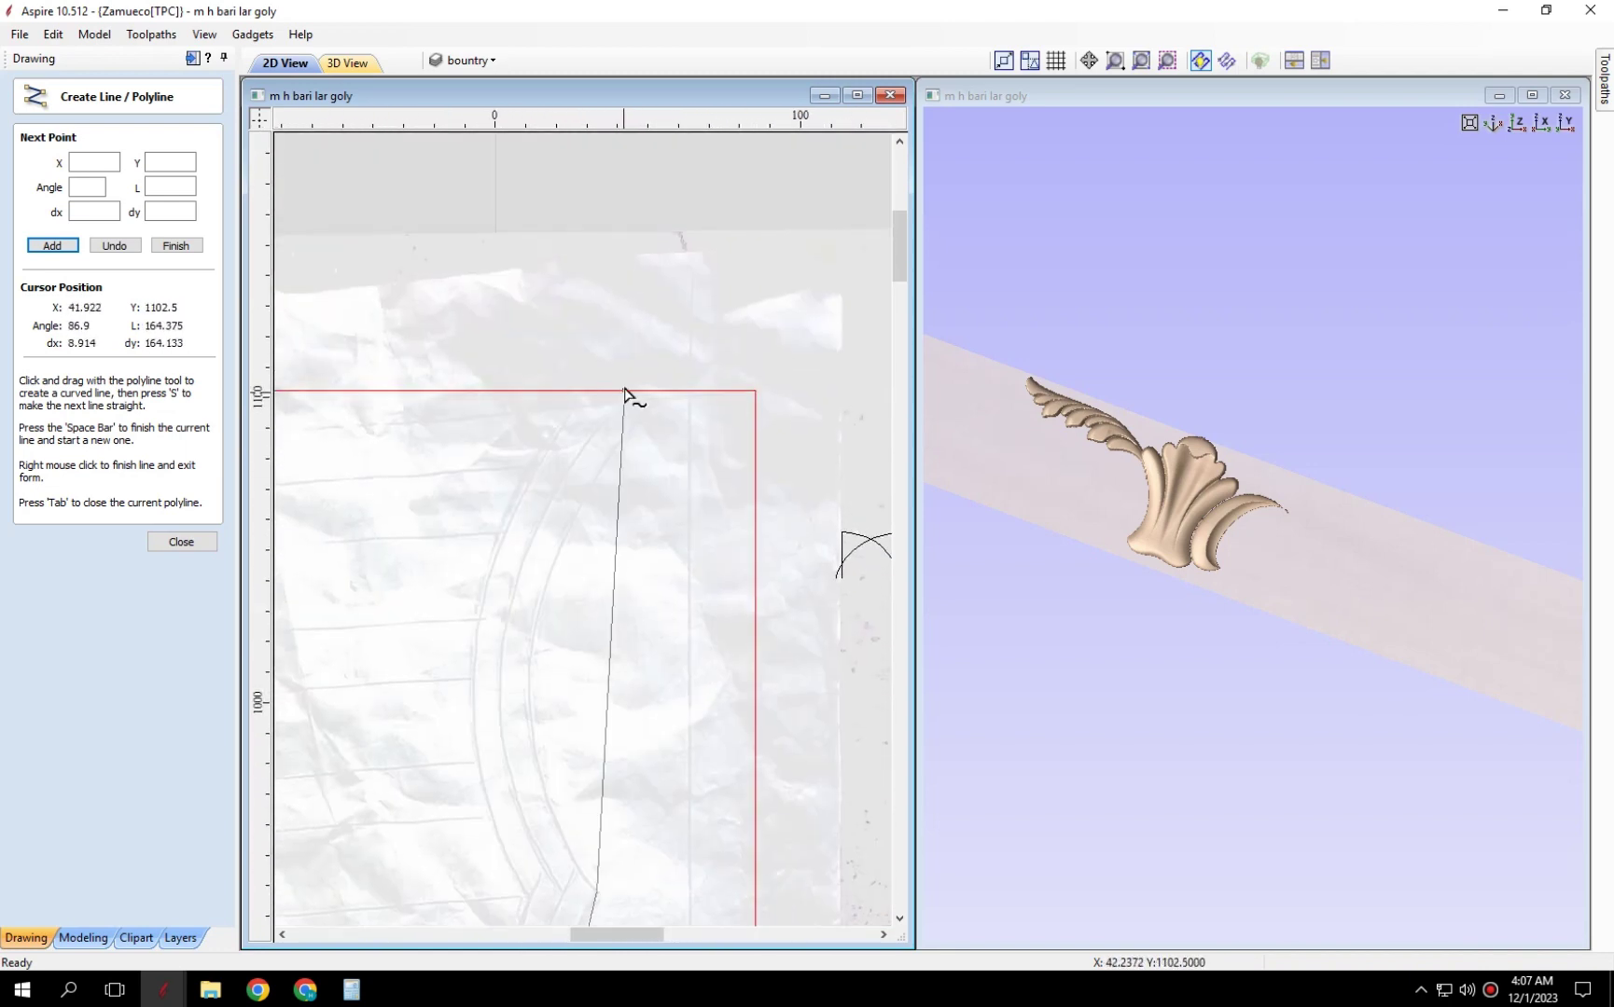
pyautogui.click(647, 389)
pyautogui.rightClick(646, 389)
pyautogui.scroll(-2, 612, 594)
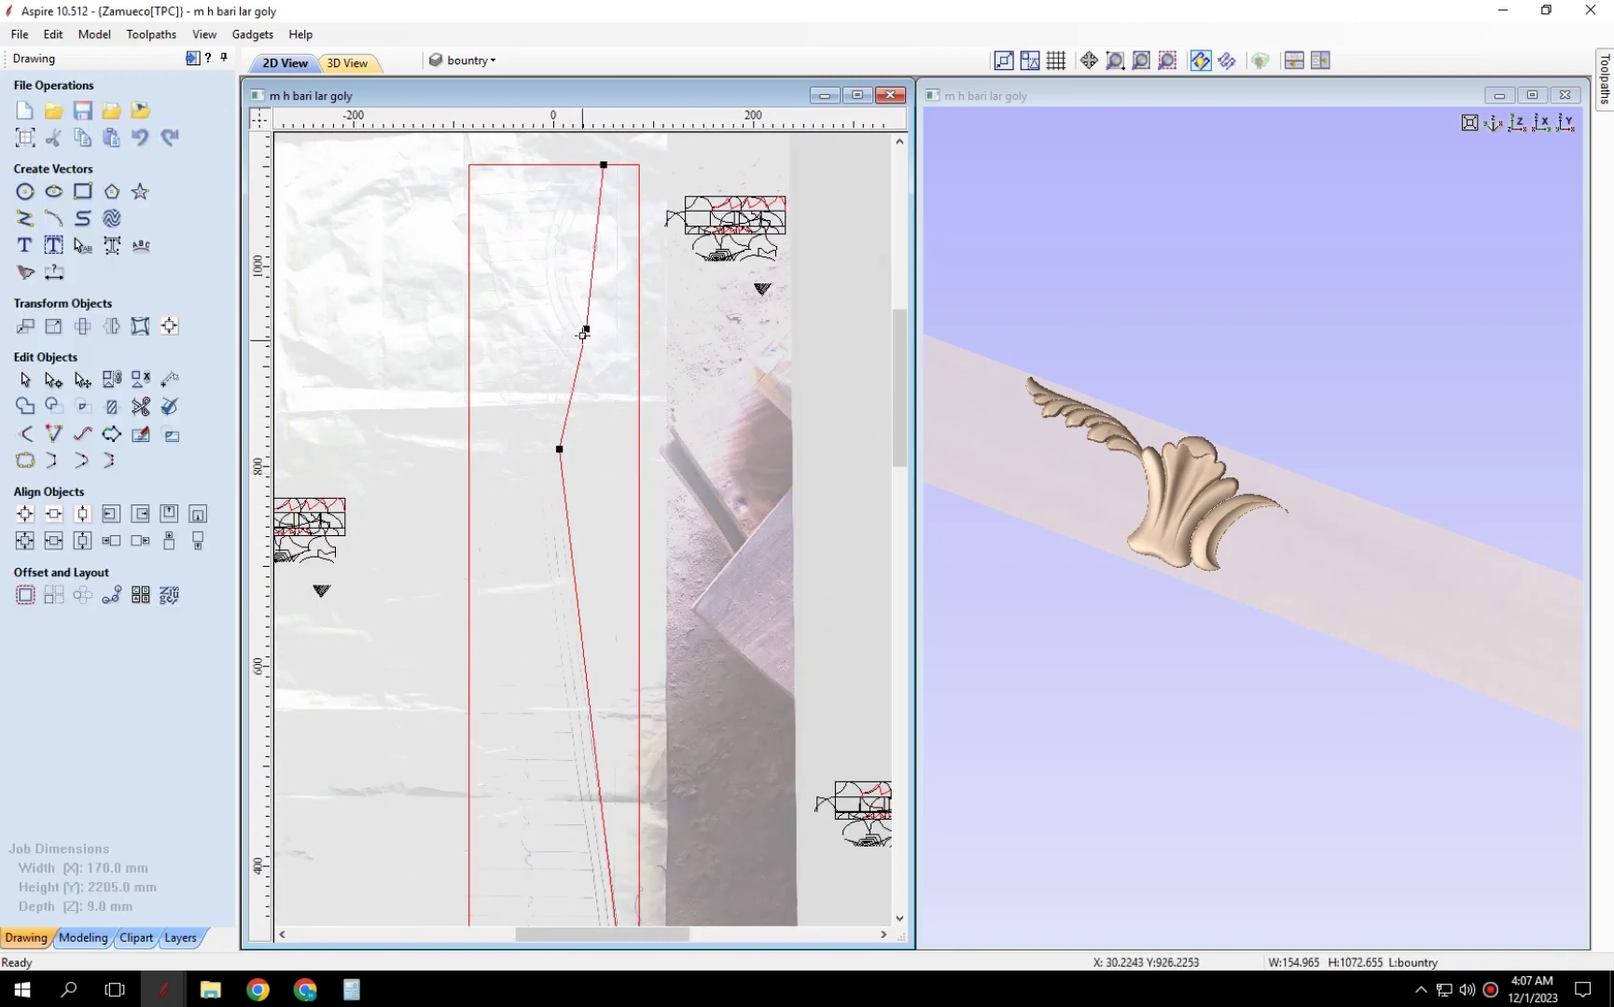
# Drag the rail's upper straight segment into a smooth curve along the traced stem.
pyautogui.scroll(1, 586, 329)
pyautogui.moveTo(605, 299); pyautogui.dragTo(594, 564, button='middle')
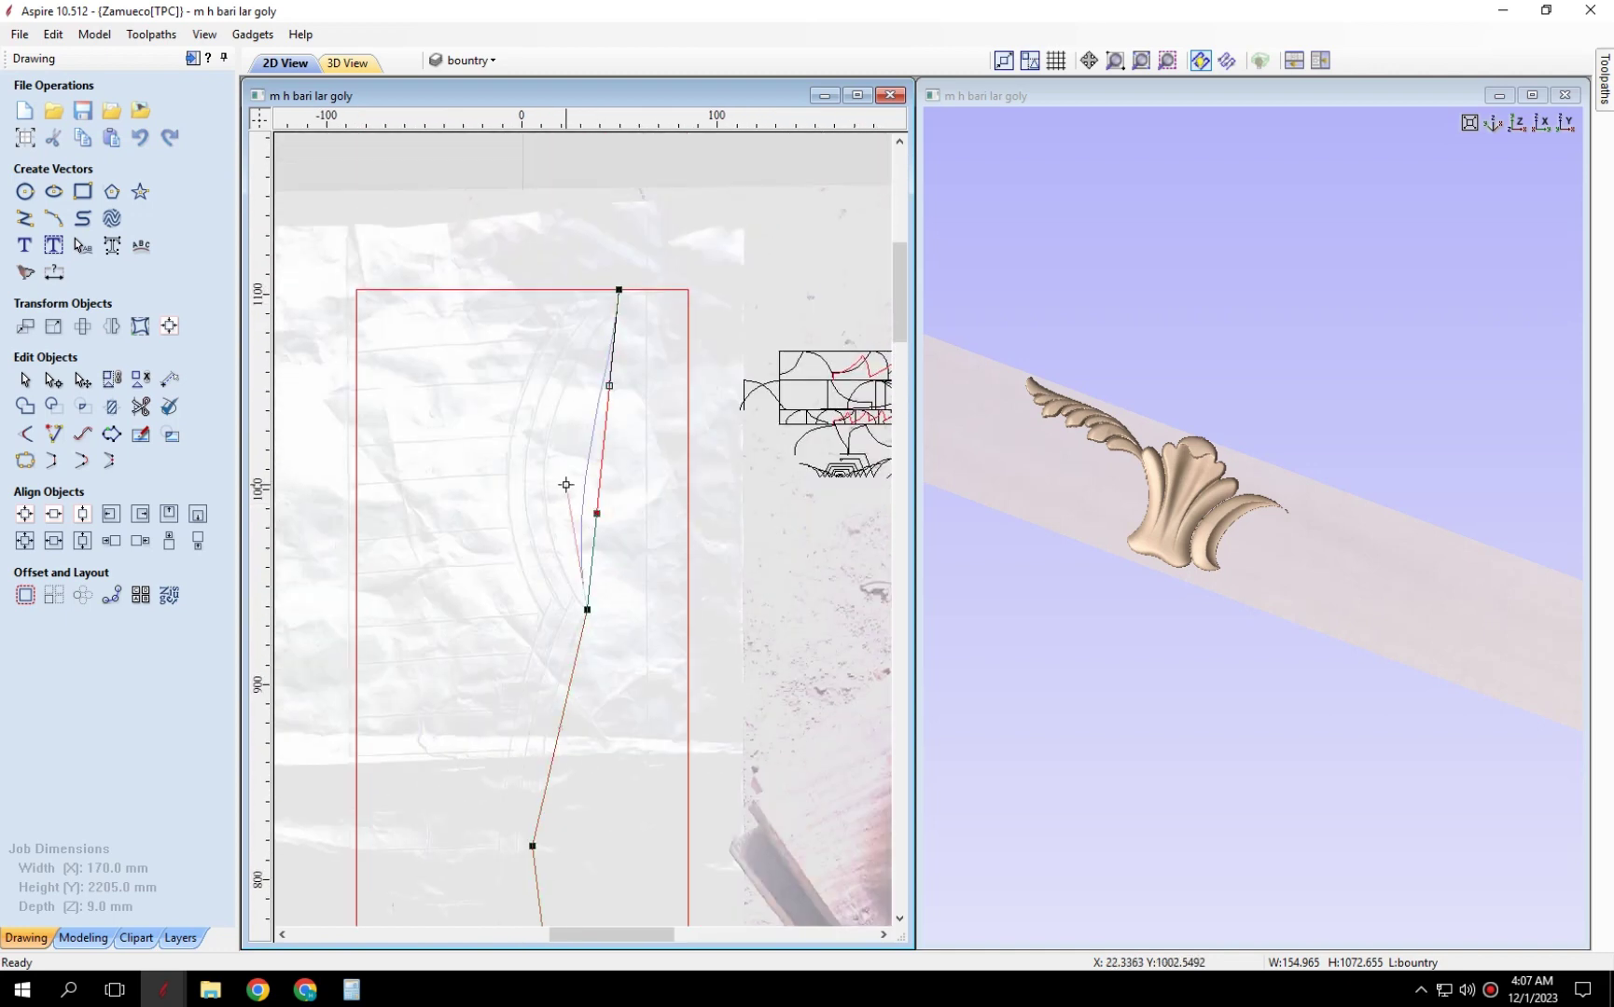
pyautogui.moveTo(565, 484); pyautogui.dragTo(542, 488)
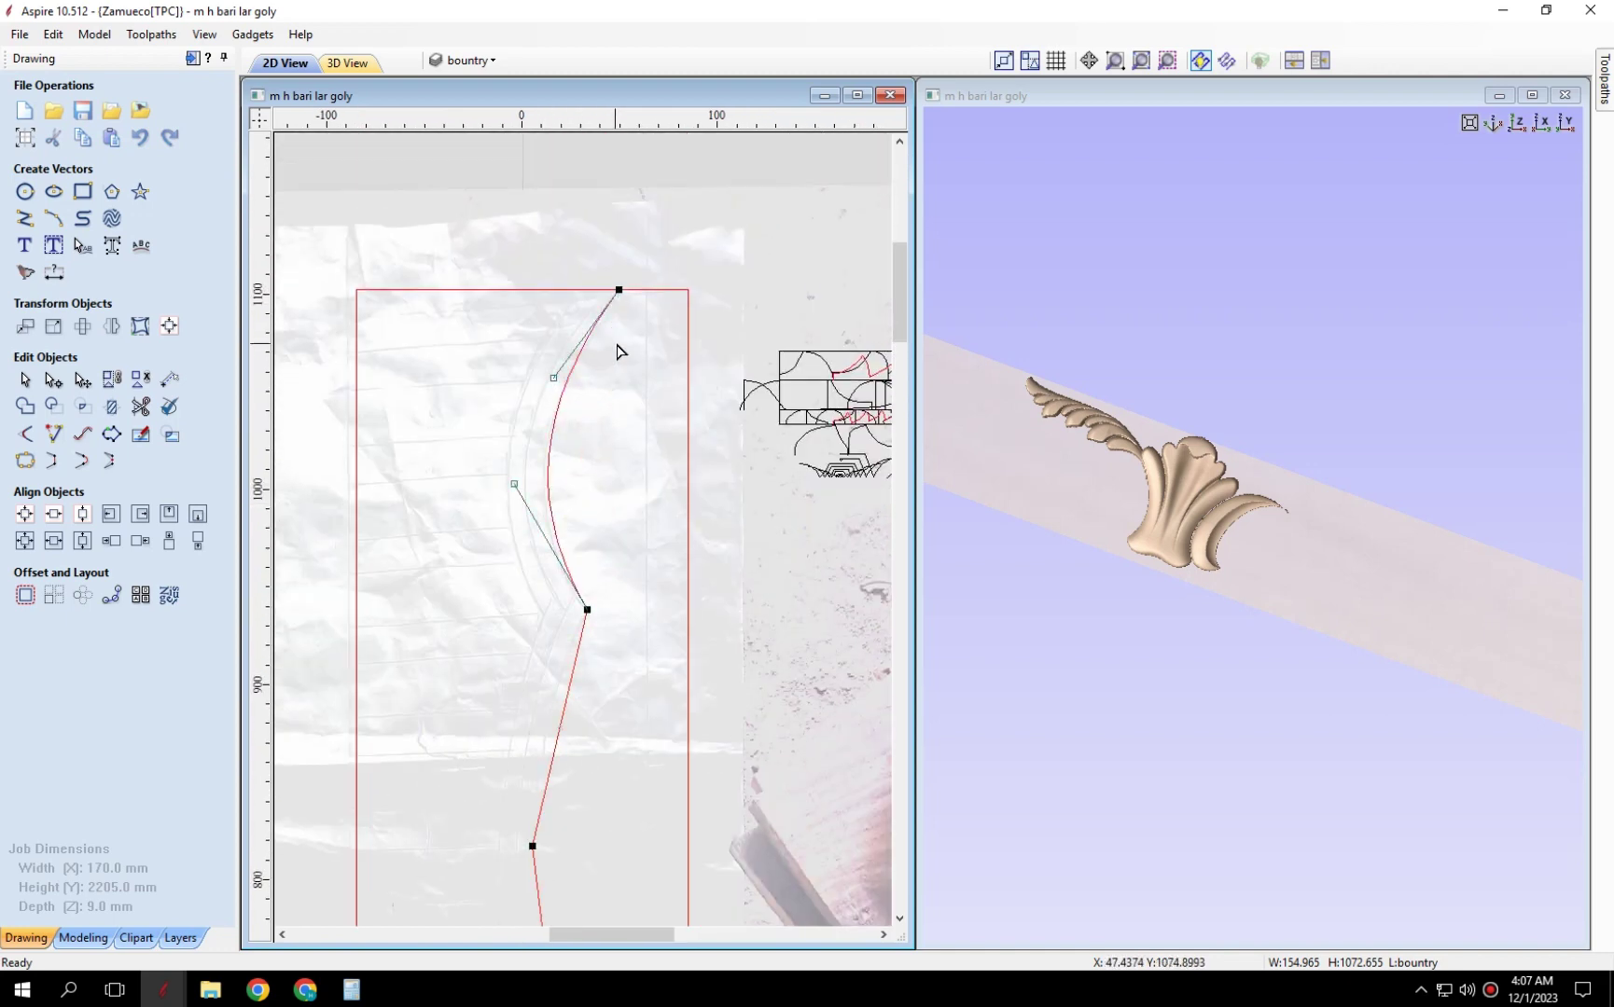
pyautogui.scroll(2, 563, 380)
pyautogui.moveTo(594, 507); pyautogui.dragTo(592, 571, button='middle')
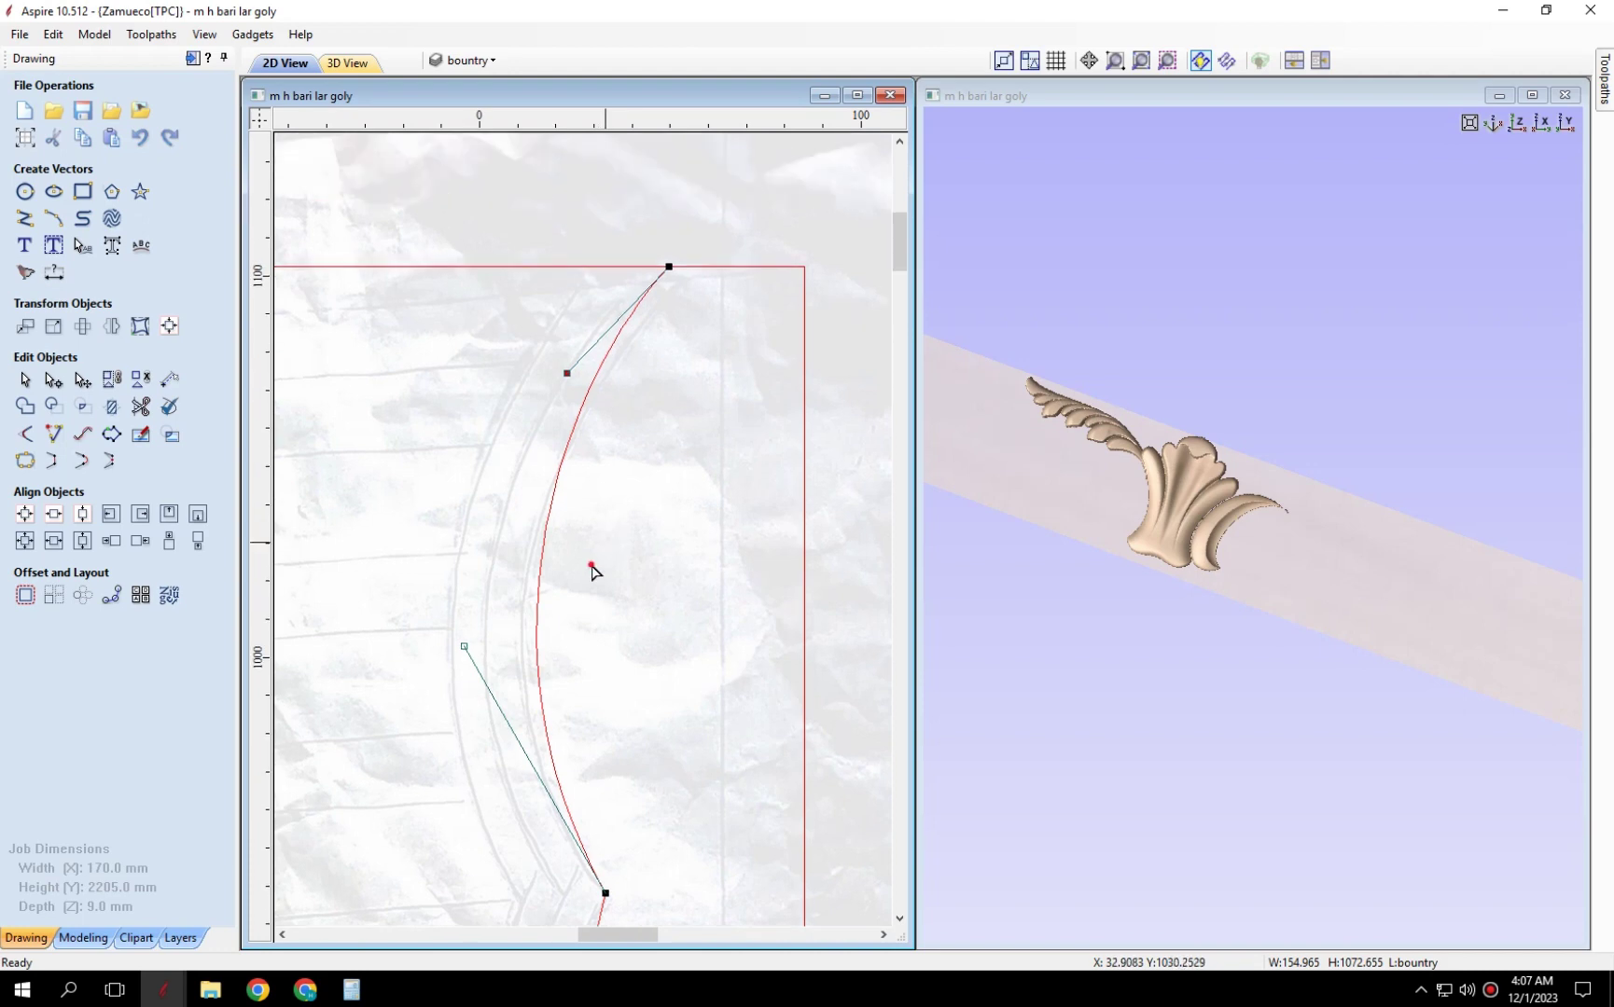
pyautogui.scroll(-2, 480, 563)
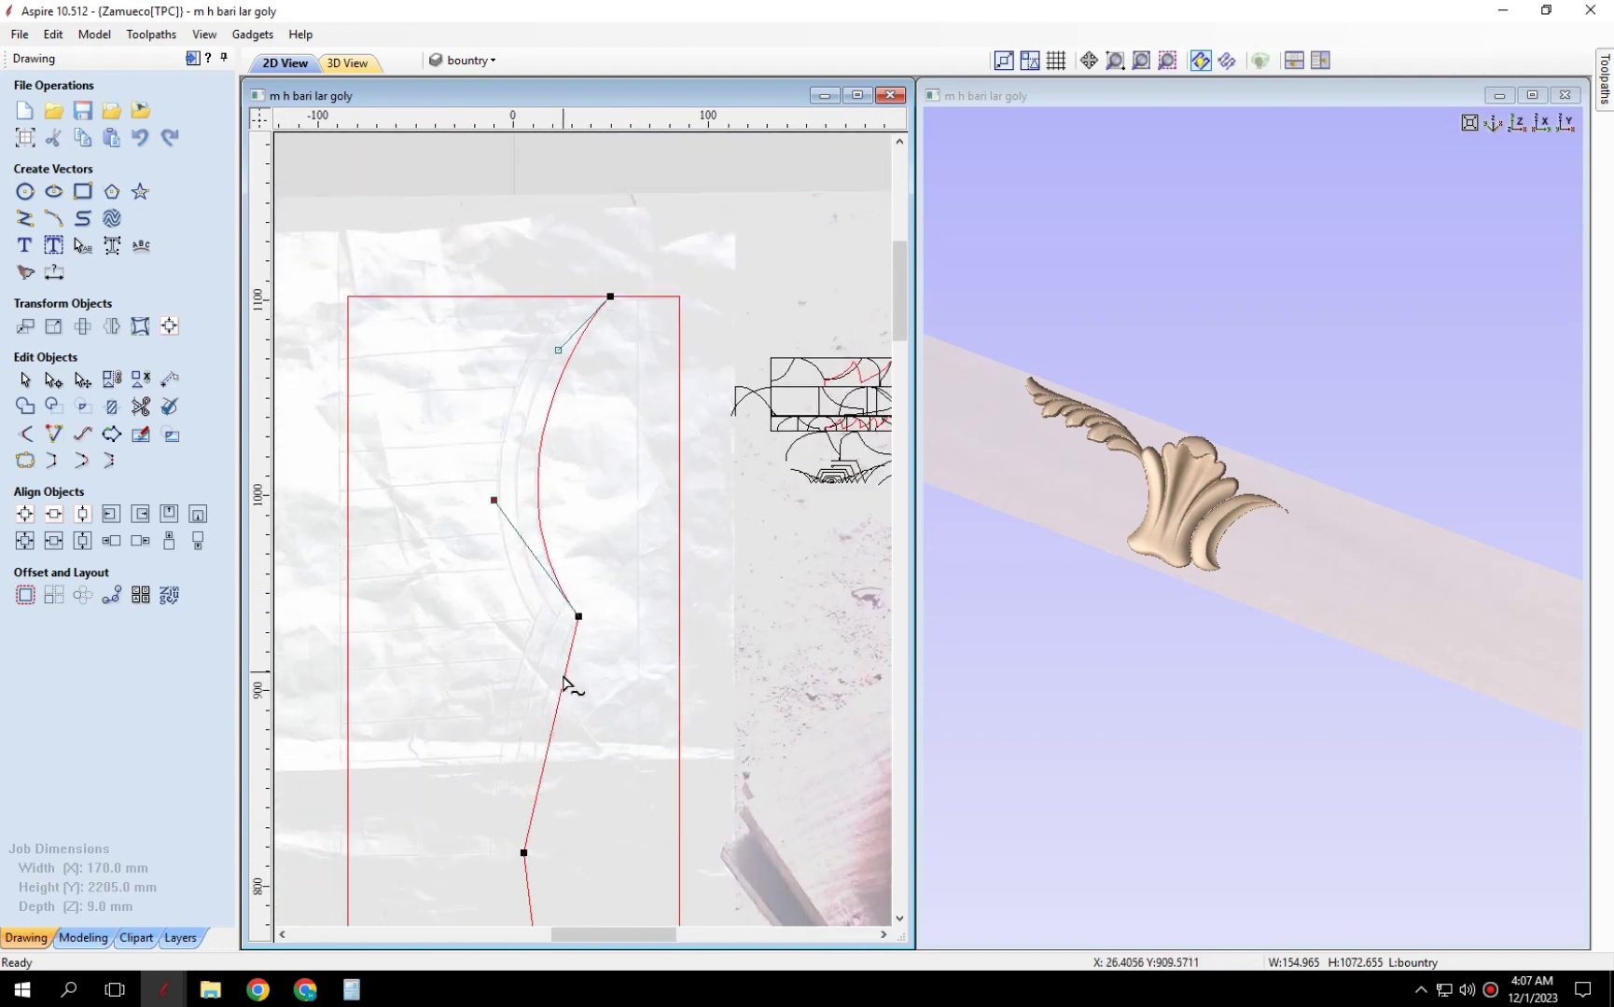
pyautogui.scroll(1, 520, 726)
pyautogui.scroll(1, 529, 645)
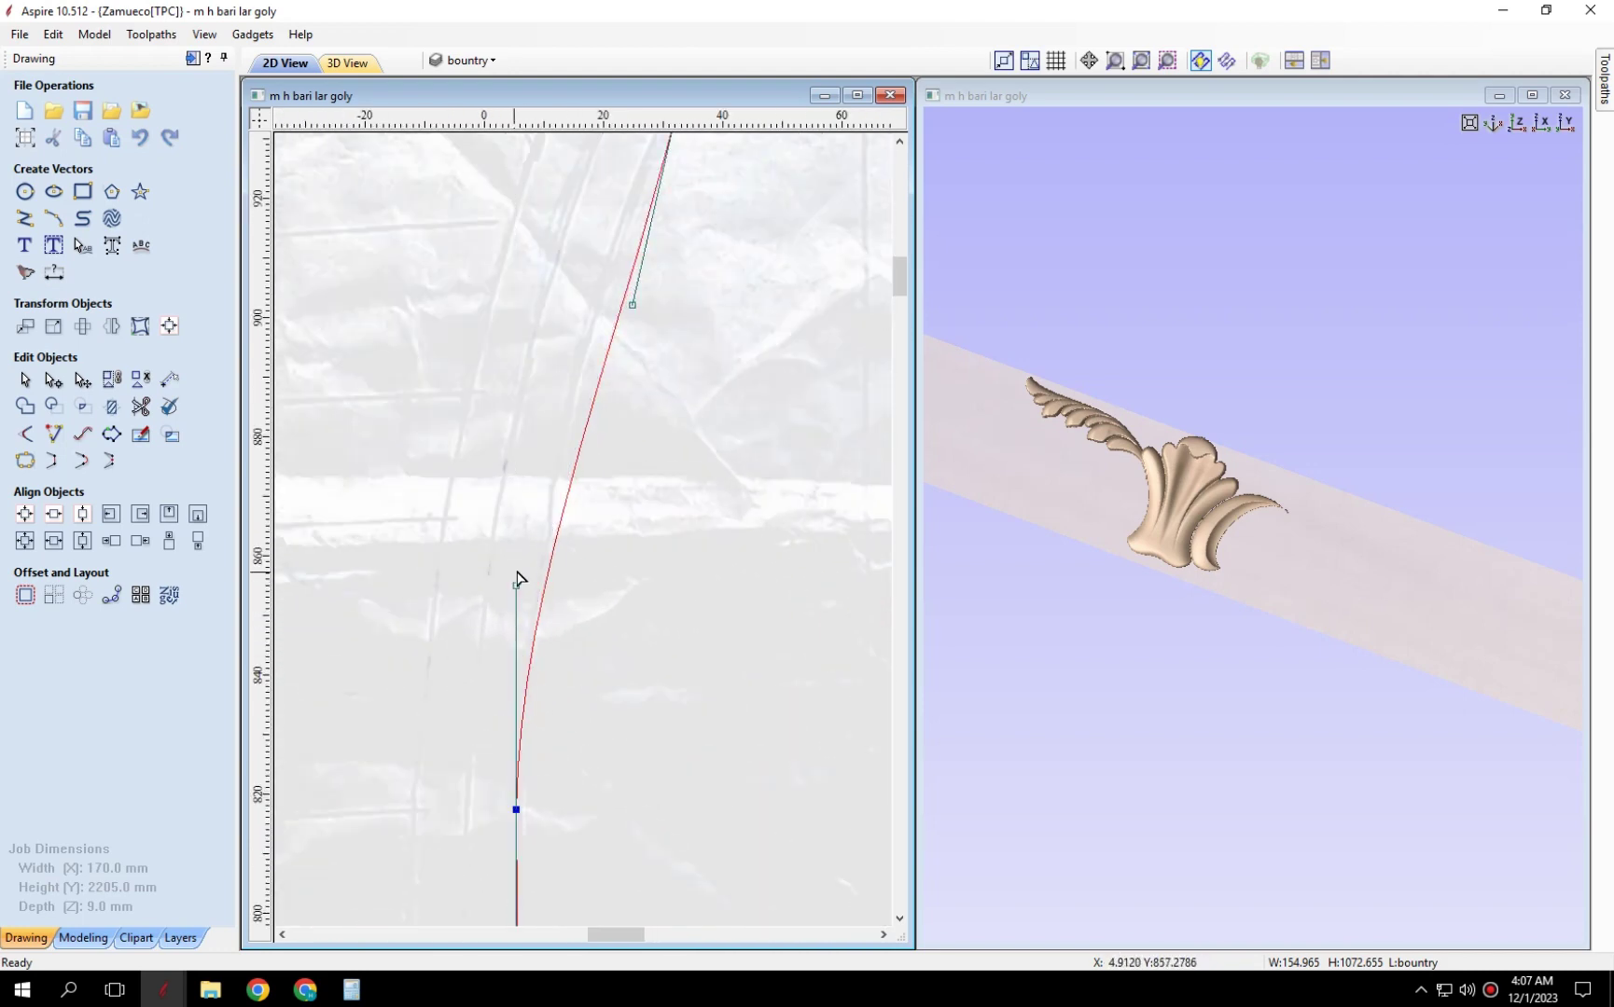
pyautogui.scroll(-2, 518, 579)
pyautogui.scroll(2, 586, 638)
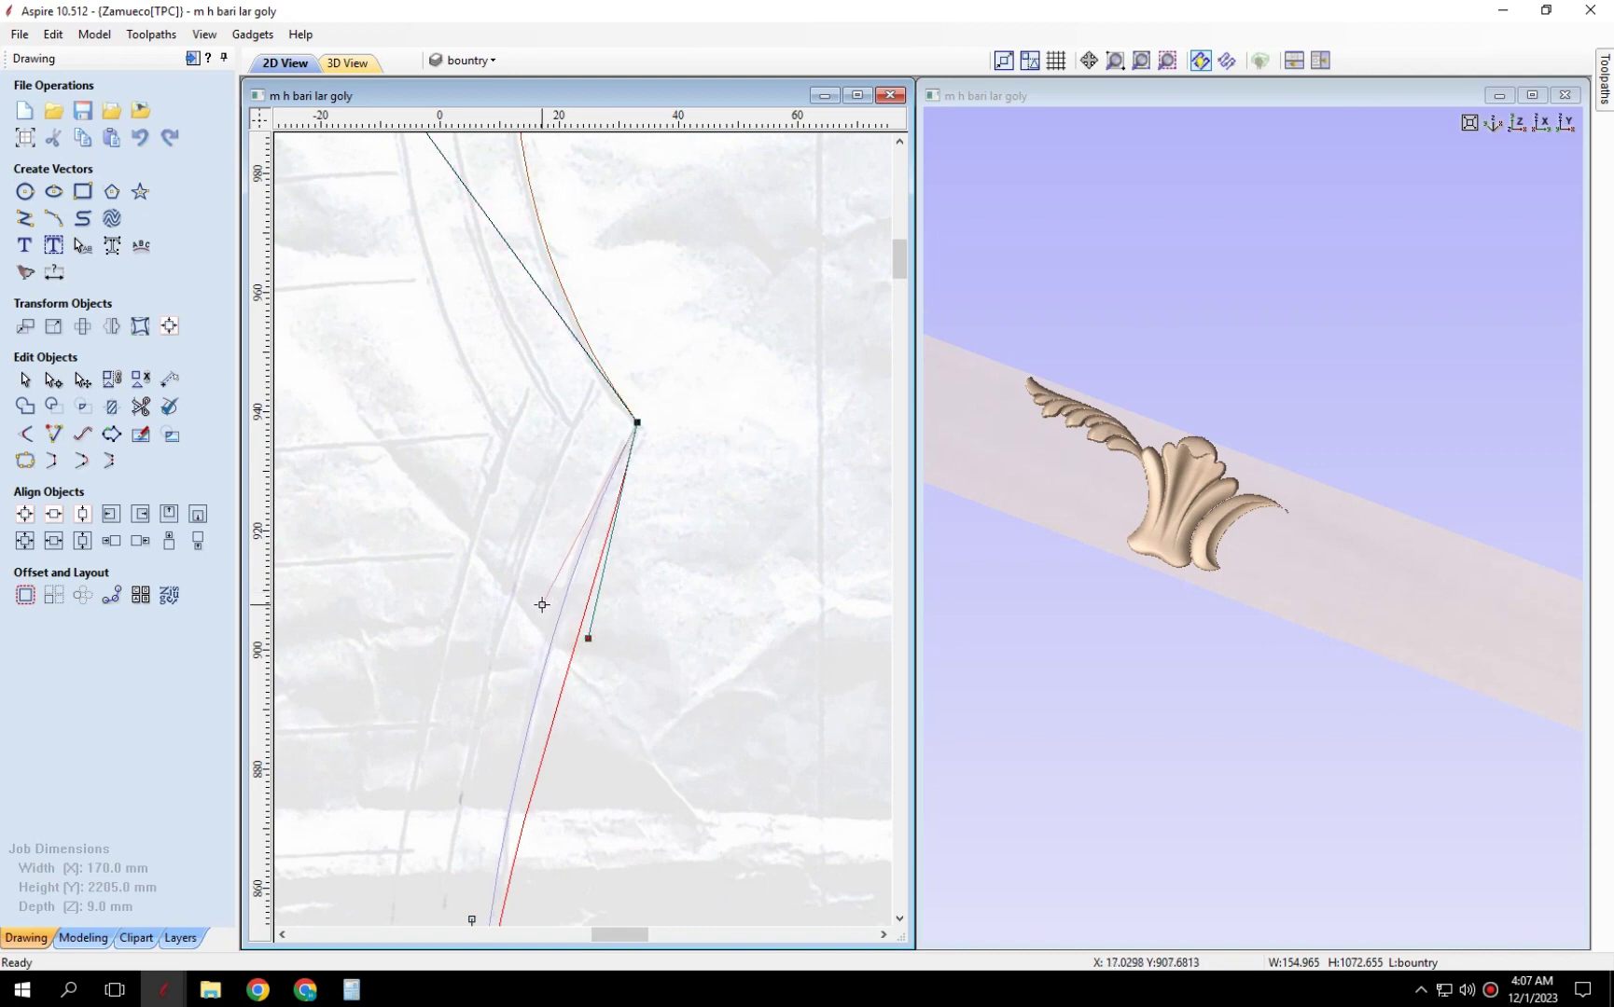
pyautogui.scroll(-2, 542, 605)
pyautogui.scroll(1, 509, 638)
pyautogui.scroll(-1, 508, 557)
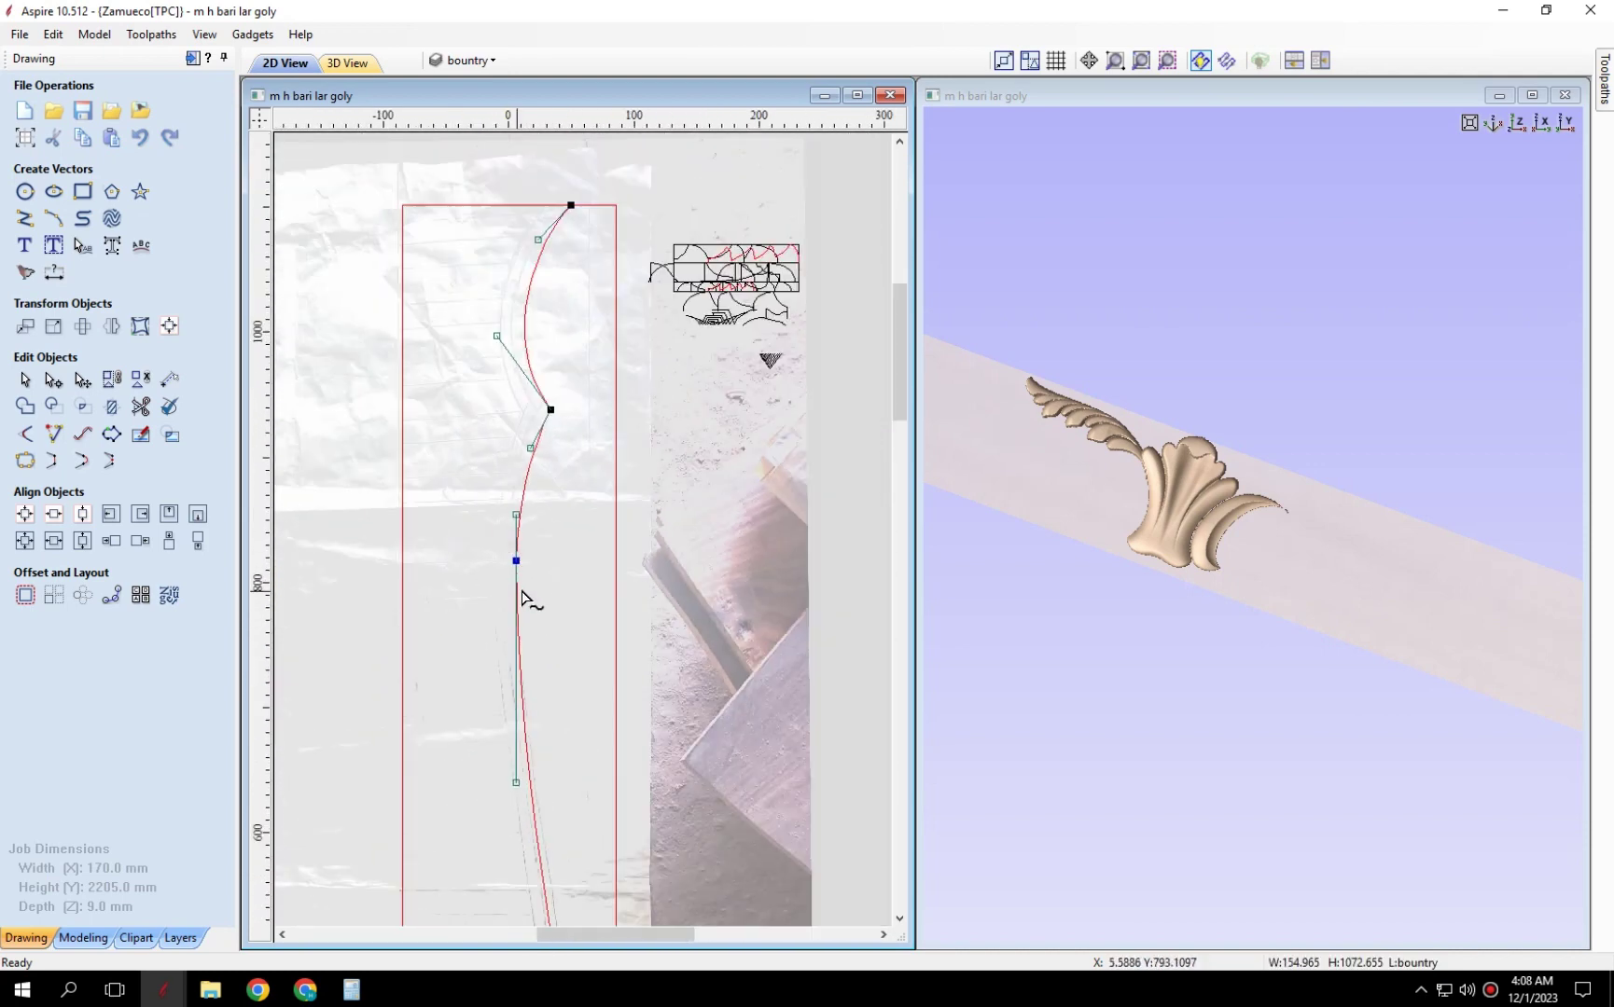
pyautogui.scroll(3, 513, 550)
pyautogui.scroll(-1, 510, 538)
pyautogui.scroll(3, 485, 516)
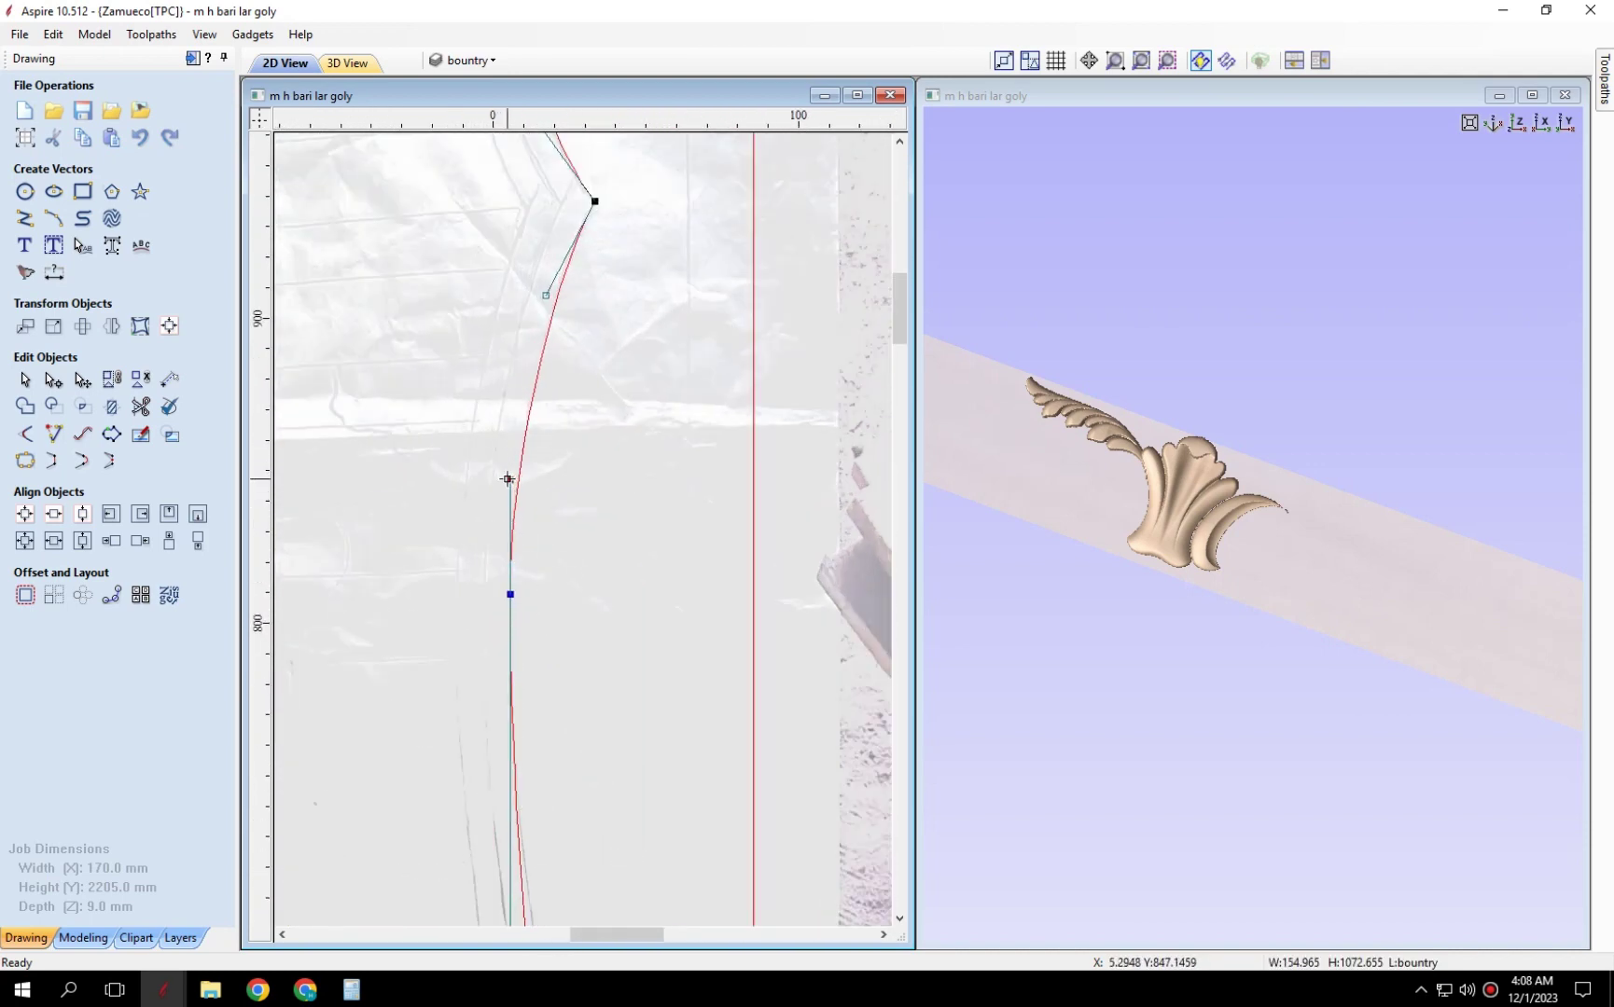
pyautogui.scroll(-1, 517, 509)
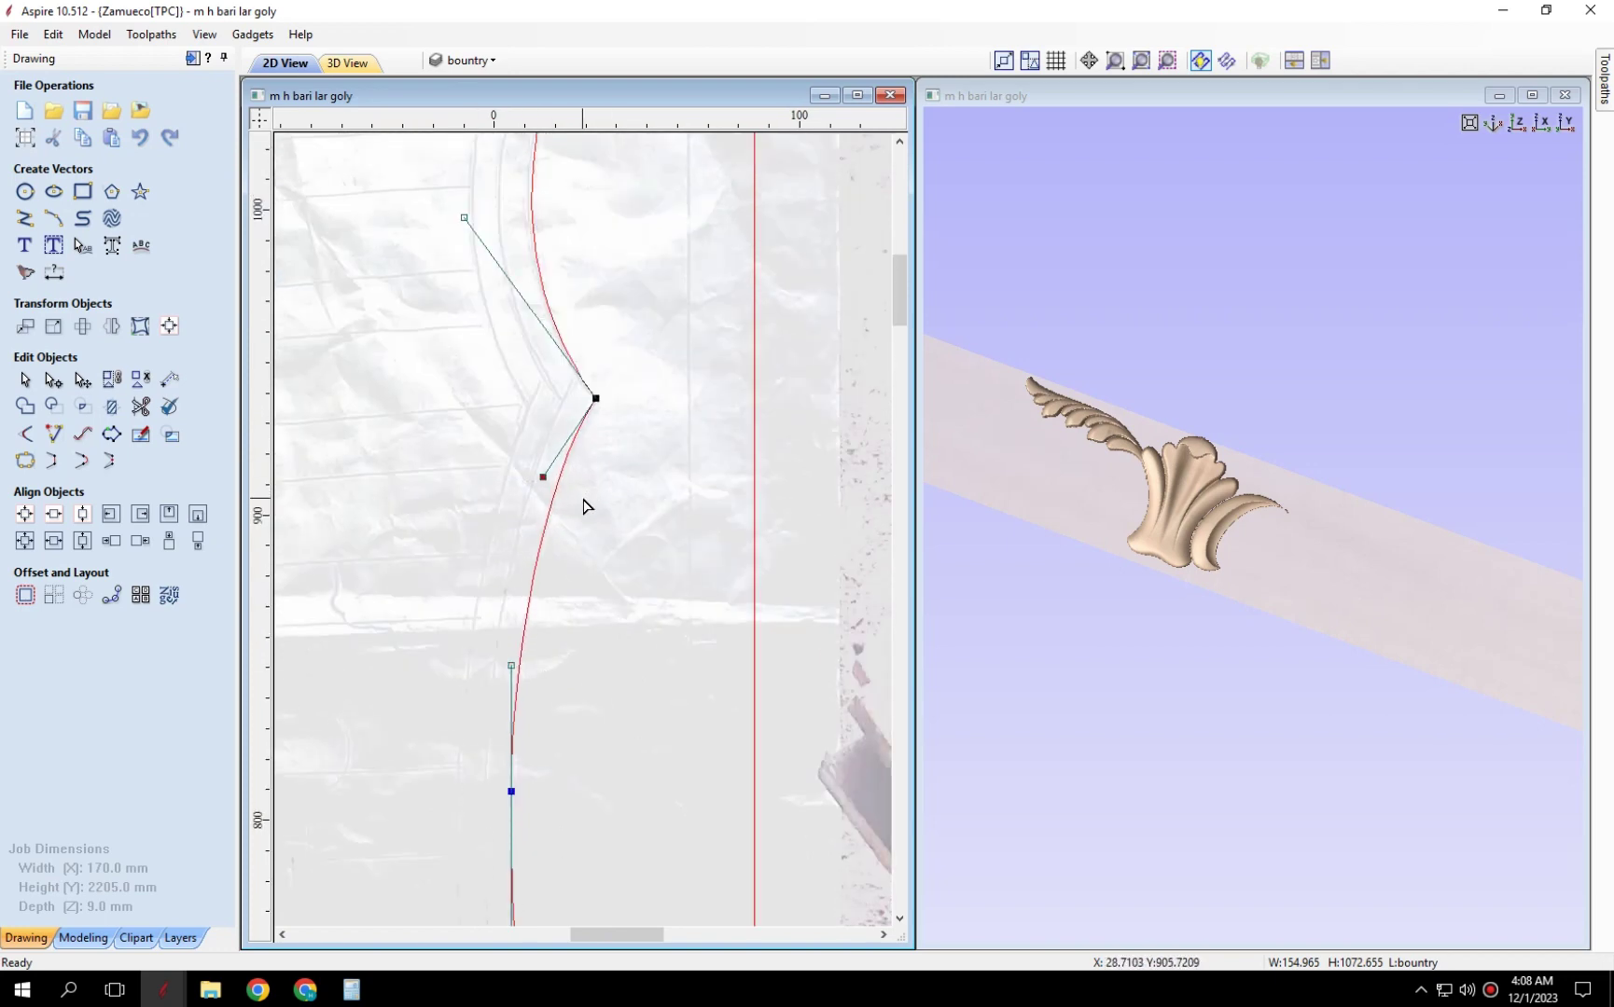
pyautogui.scroll(-2, 583, 506)
pyautogui.scroll(-1, 592, 485)
pyautogui.scroll(2, 602, 464)
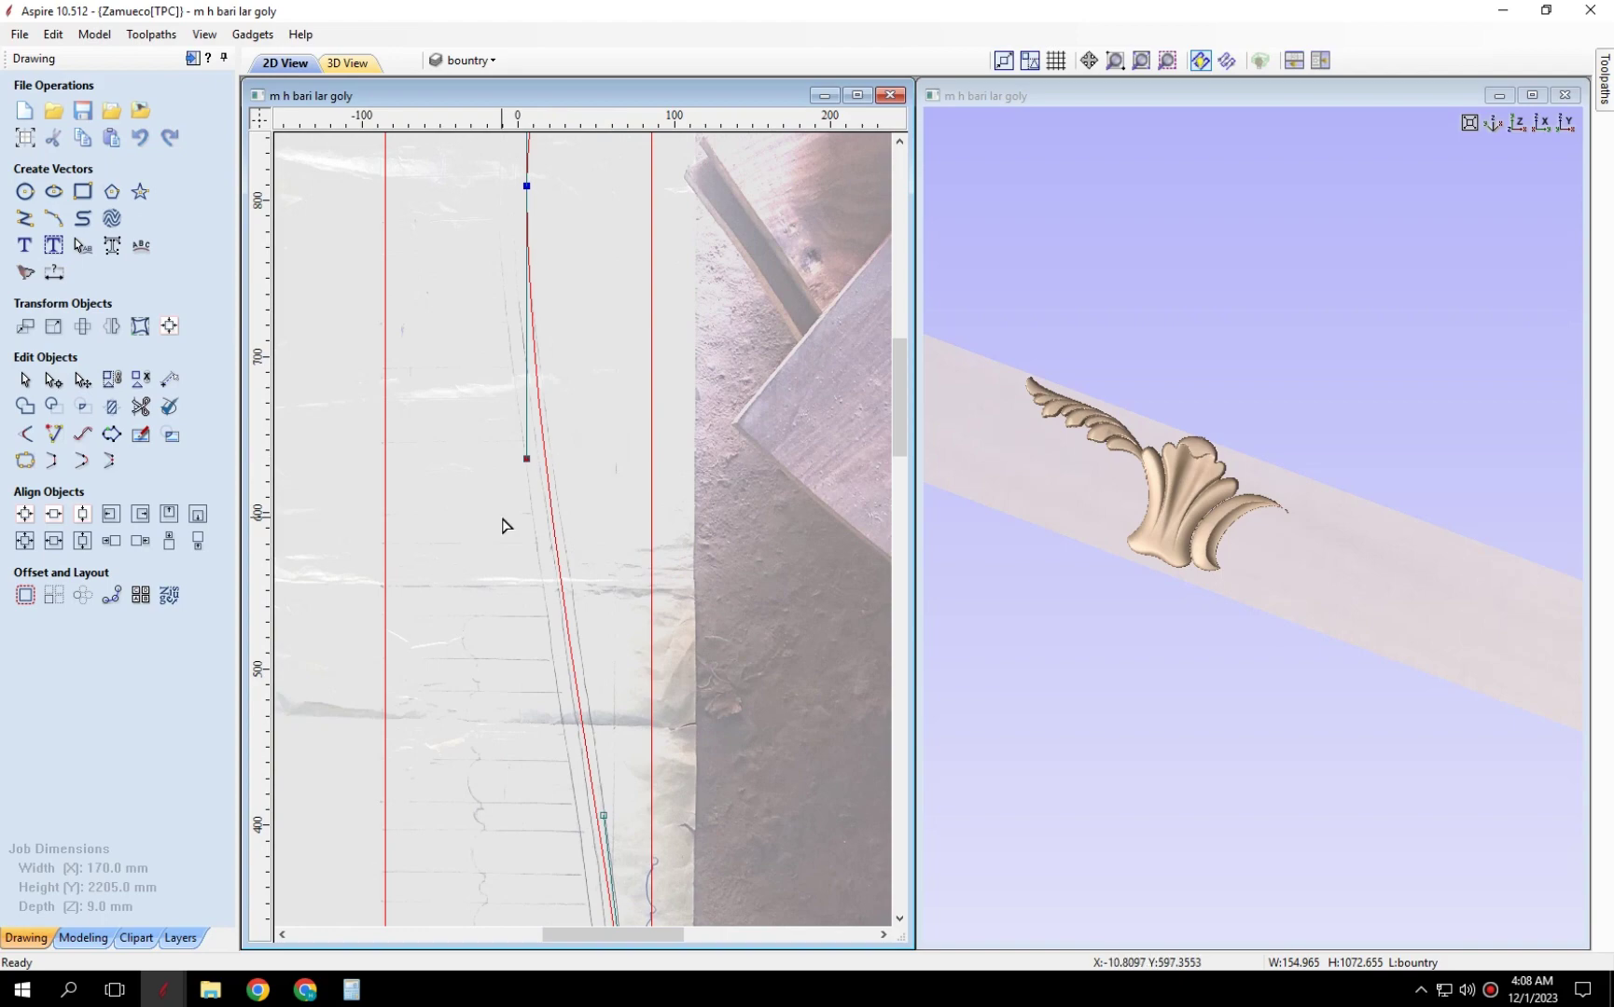
pyautogui.scroll(-1, 562, 532)
pyautogui.scroll(-1, 611, 457)
pyautogui.scroll(2, 619, 619)
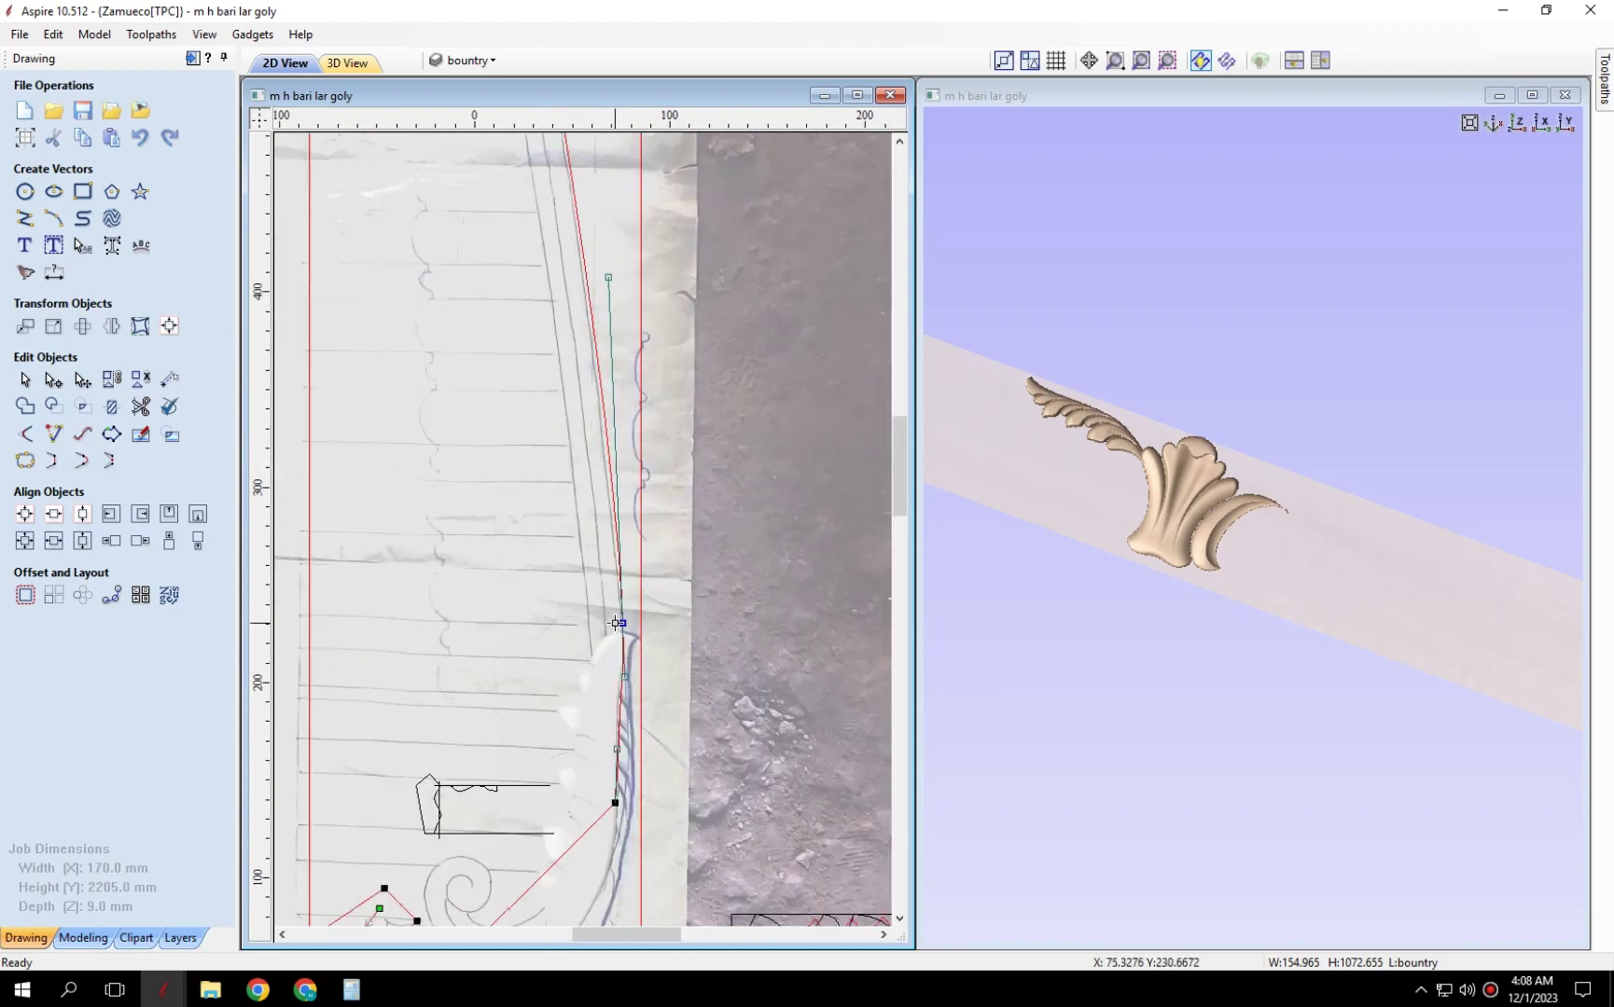
pyautogui.scroll(2, 619, 746)
pyautogui.scroll(-1, 611, 414)
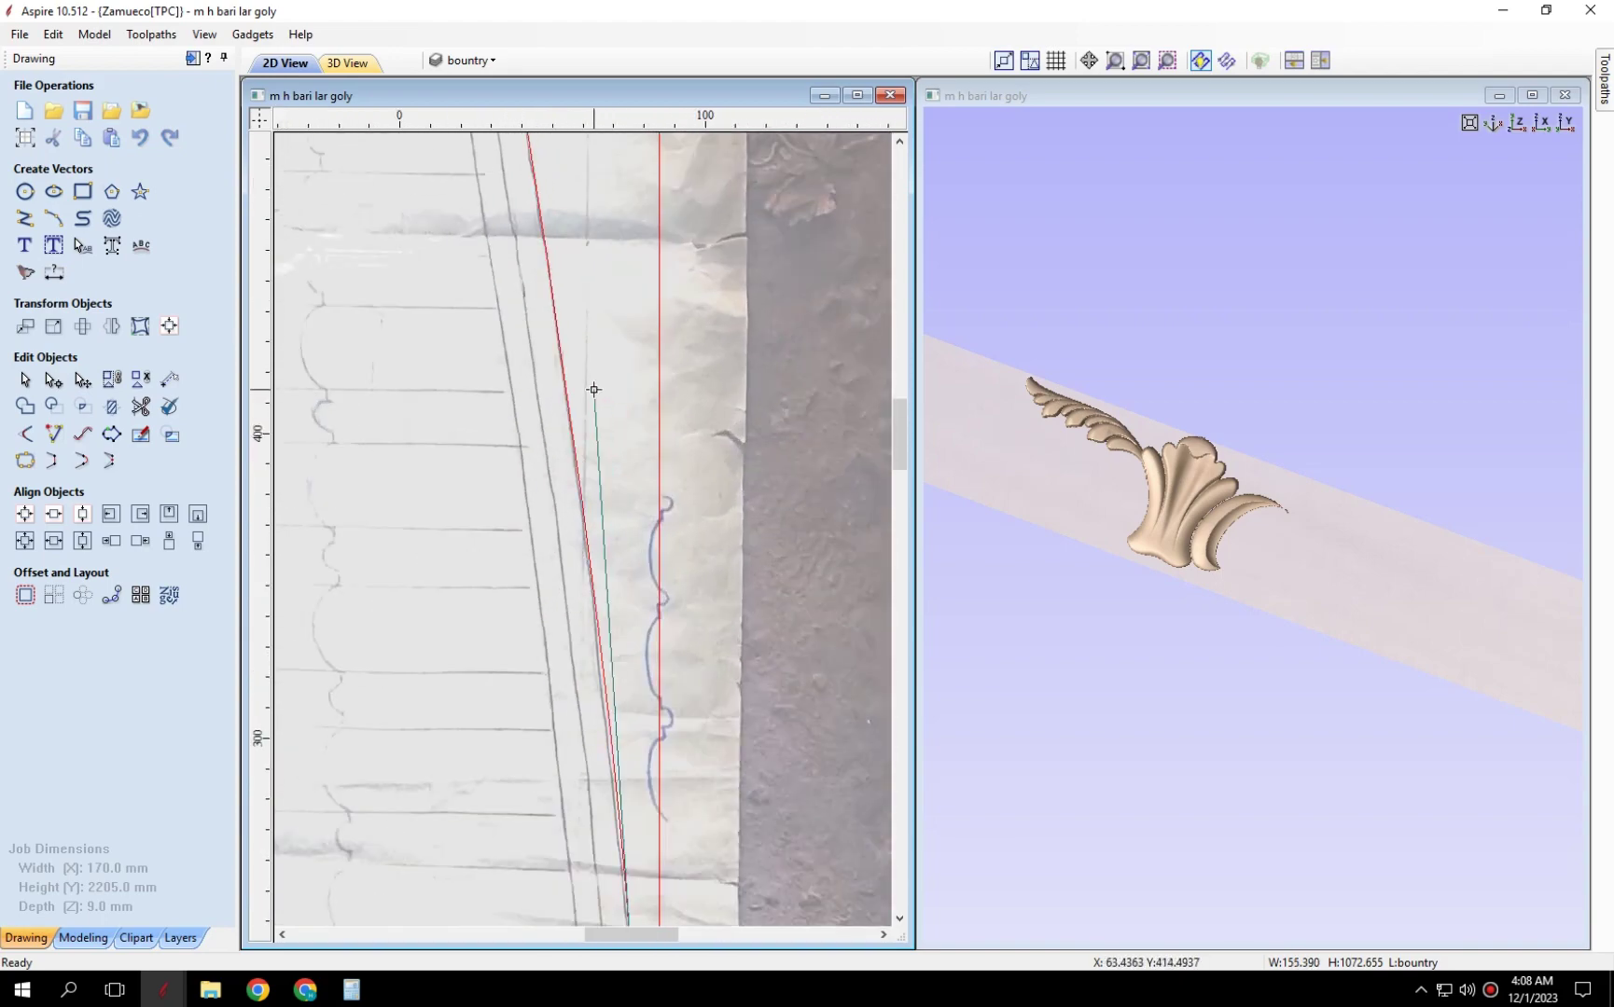
pyautogui.scroll(-2, 594, 389)
pyautogui.scroll(1, 598, 494)
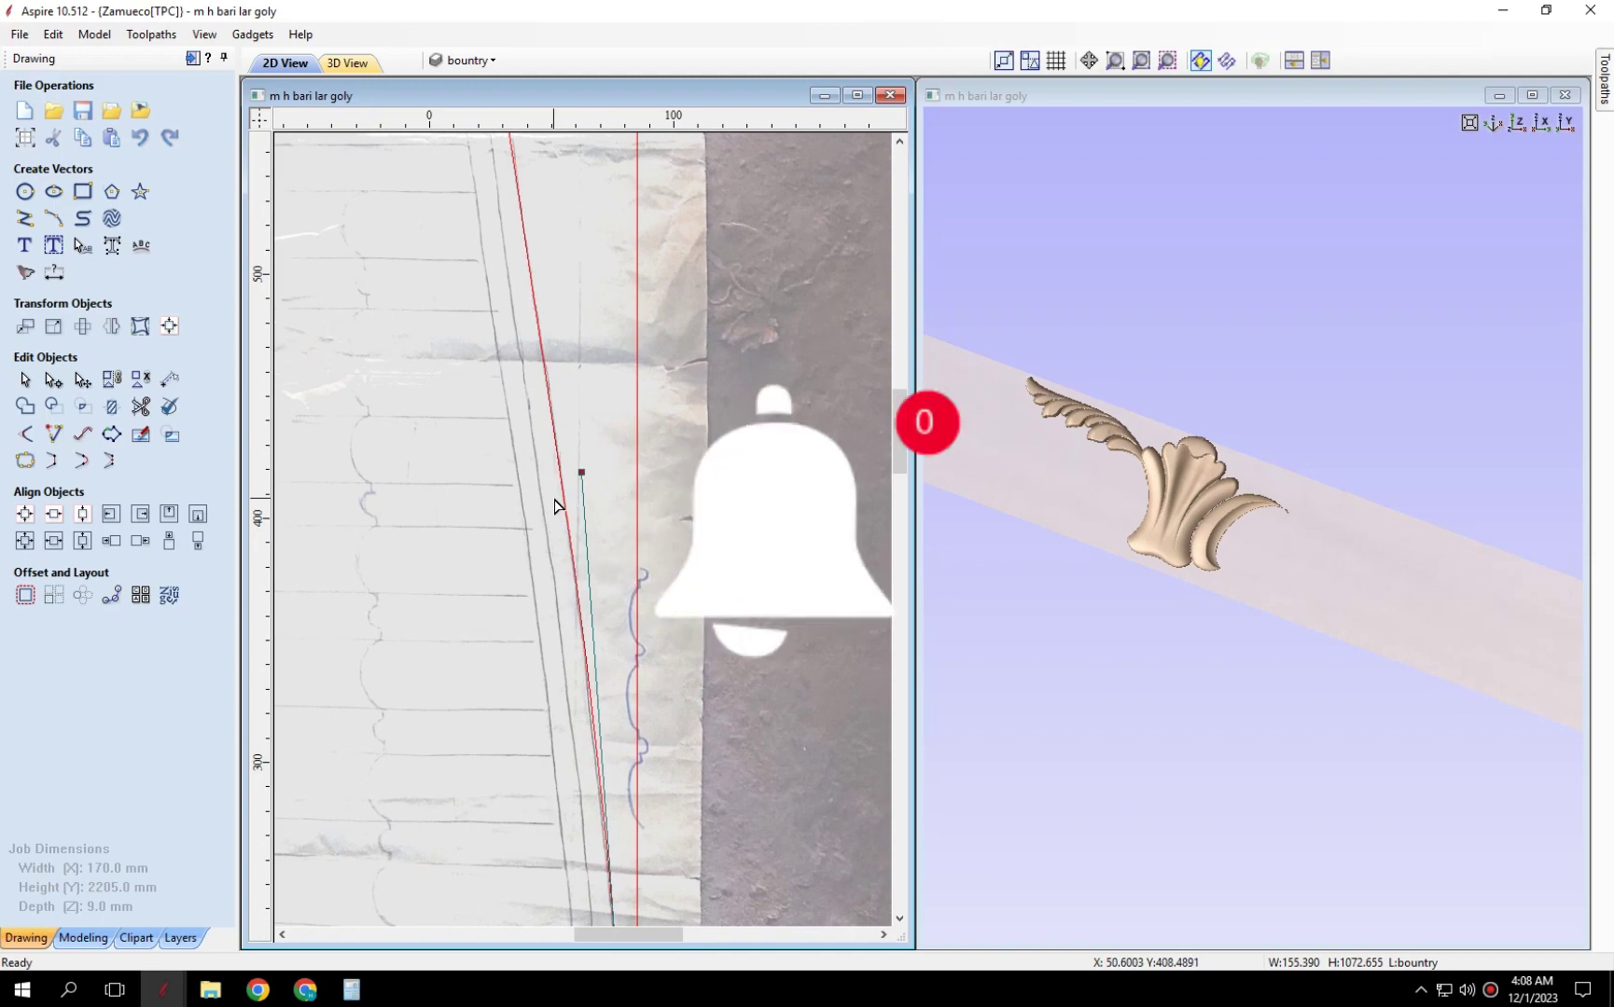
pyautogui.scroll(-1, 558, 512)
pyautogui.scroll(-2, 556, 541)
pyautogui.scroll(2, 556, 561)
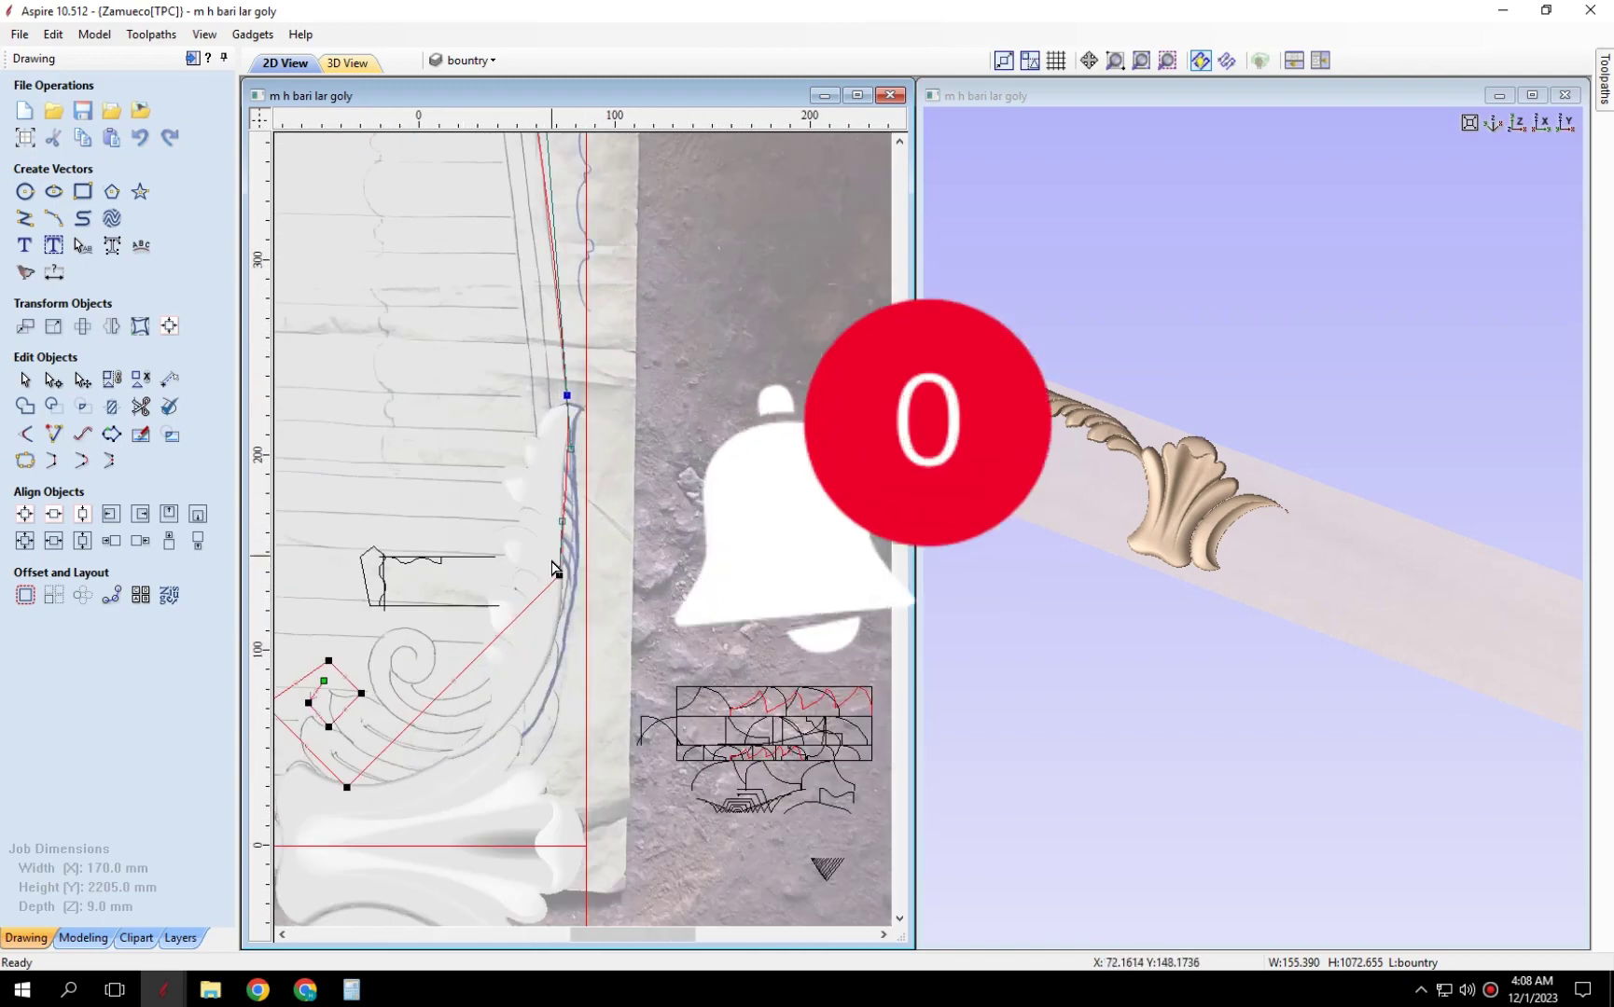
pyautogui.scroll(2, 563, 578)
pyautogui.scroll(2, 597, 522)
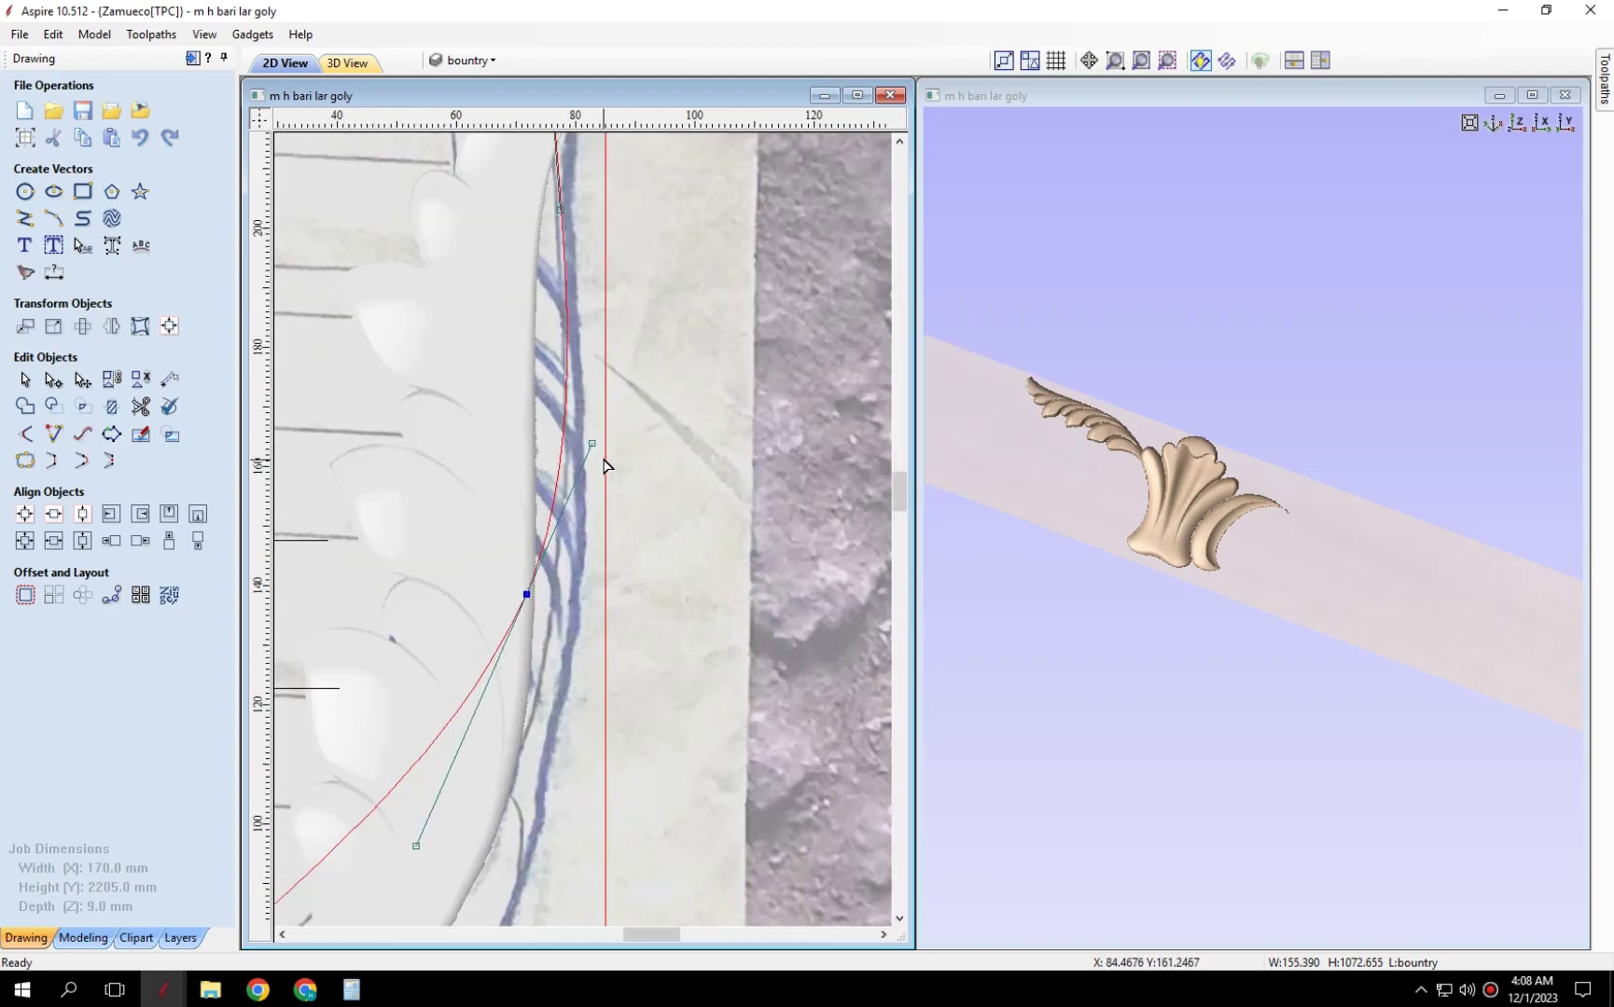
pyautogui.scroll(-2, 559, 455)
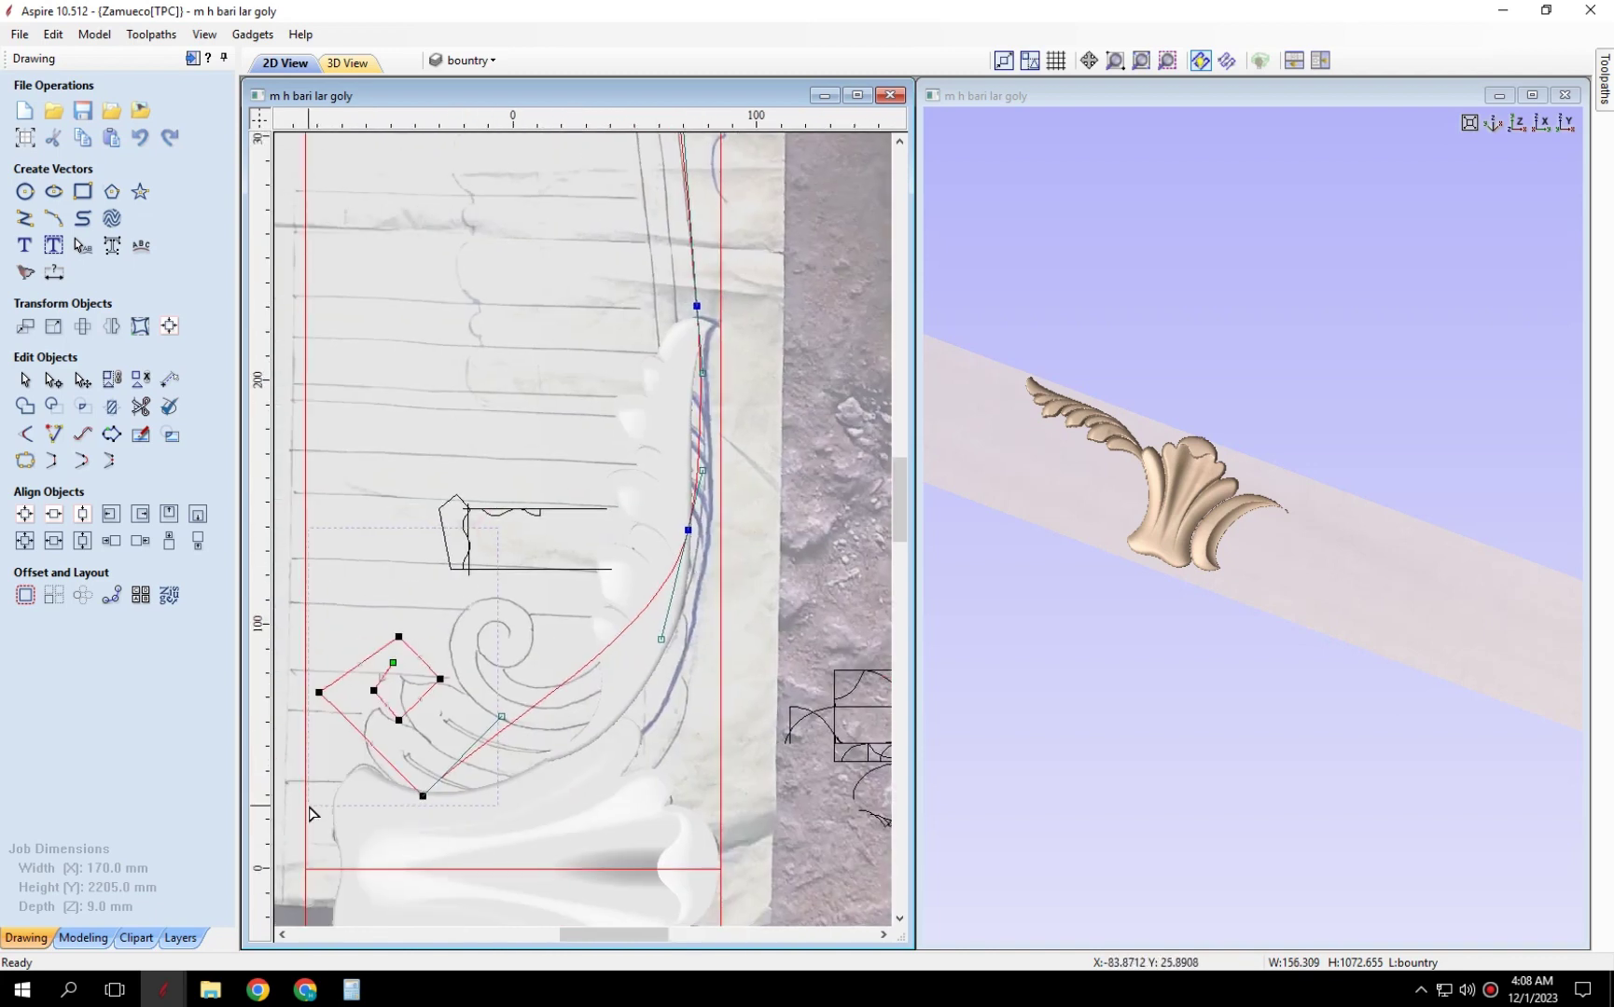
# Select the red stem-and-spiral curve and show its nodes for editing.
pyautogui.scroll(1, 537, 772)
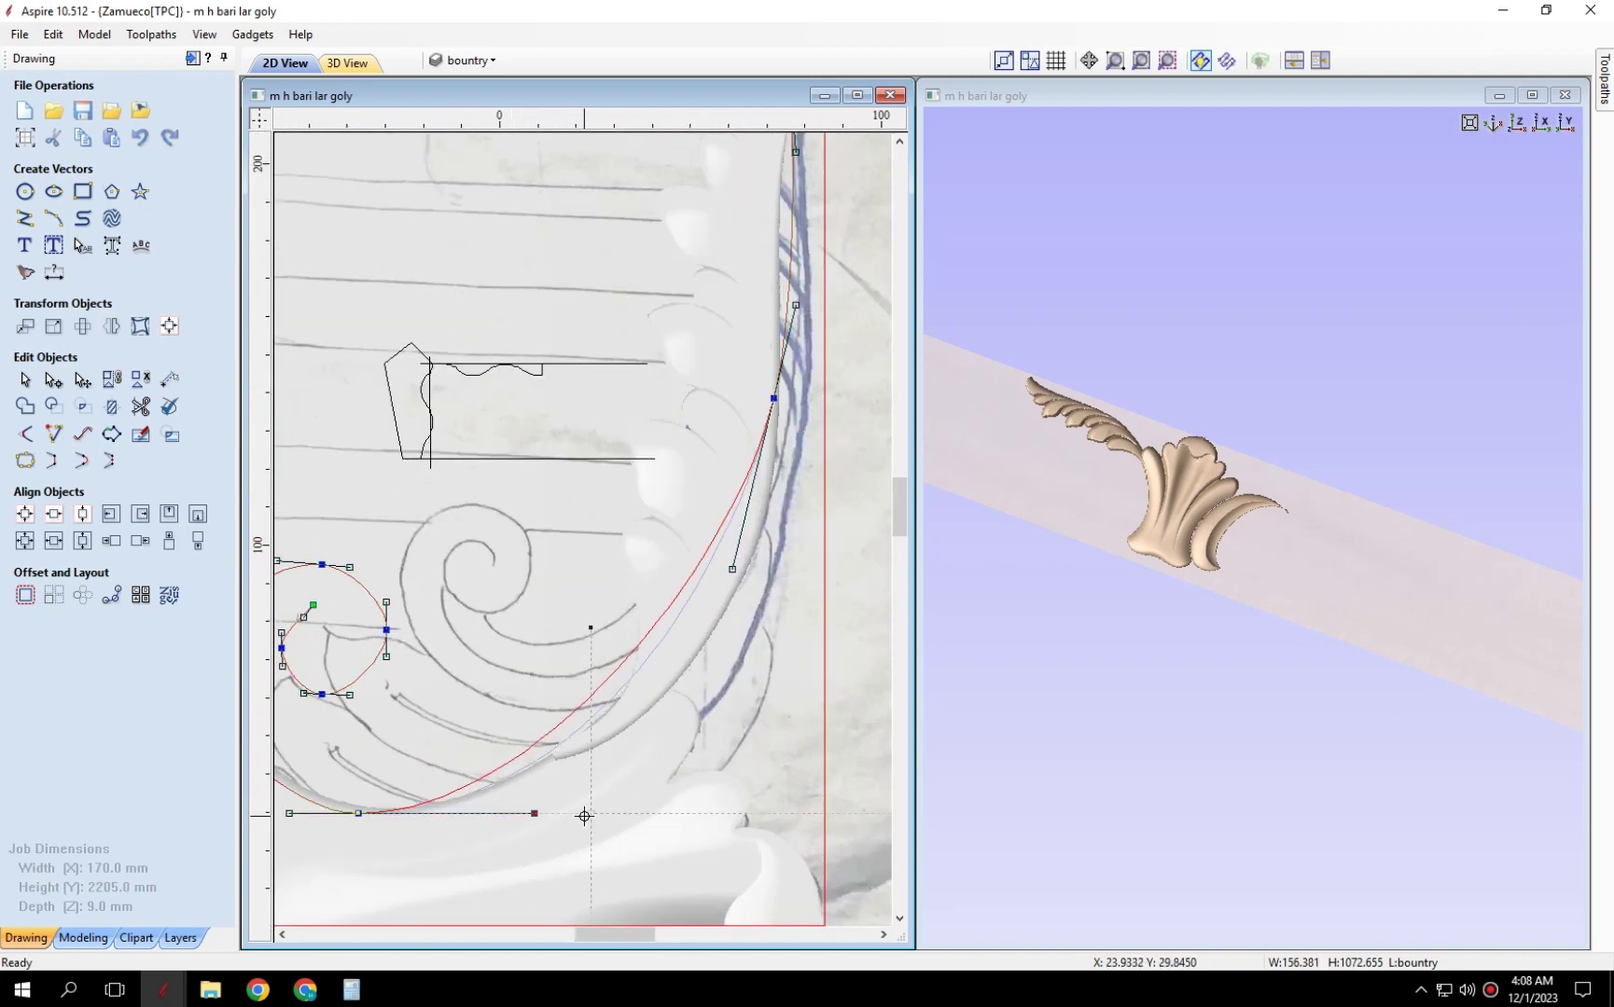
pyautogui.scroll(-1, 584, 816)
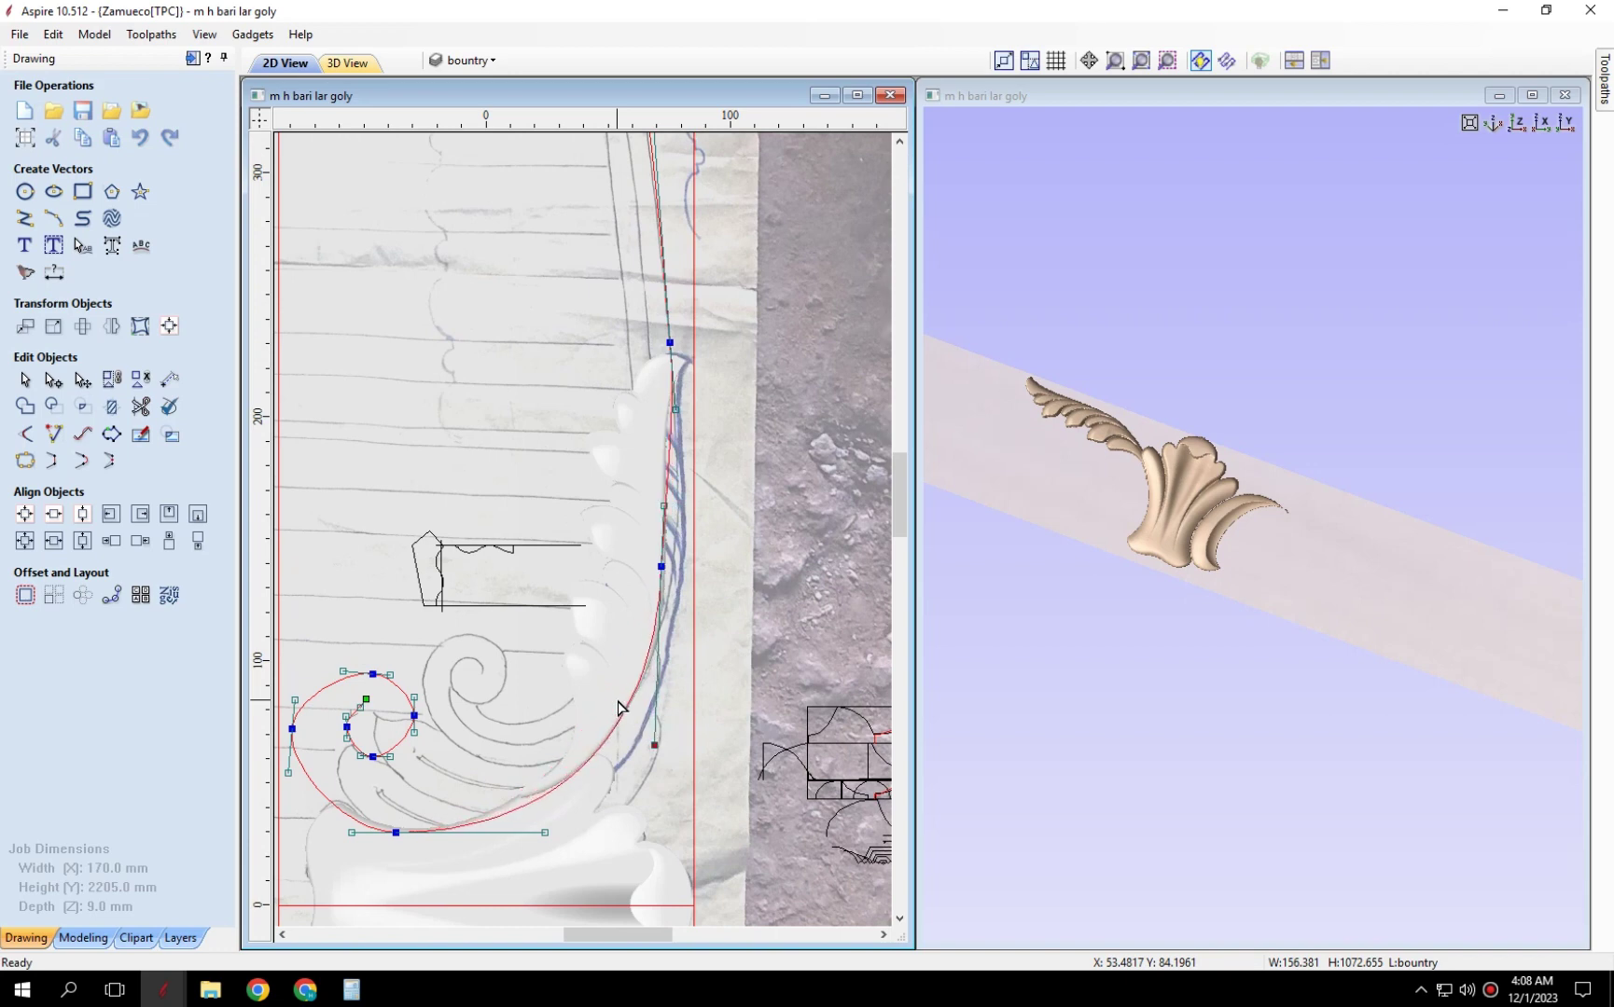
pyautogui.moveTo(653, 726); pyautogui.dragTo(617, 726, button='middle')
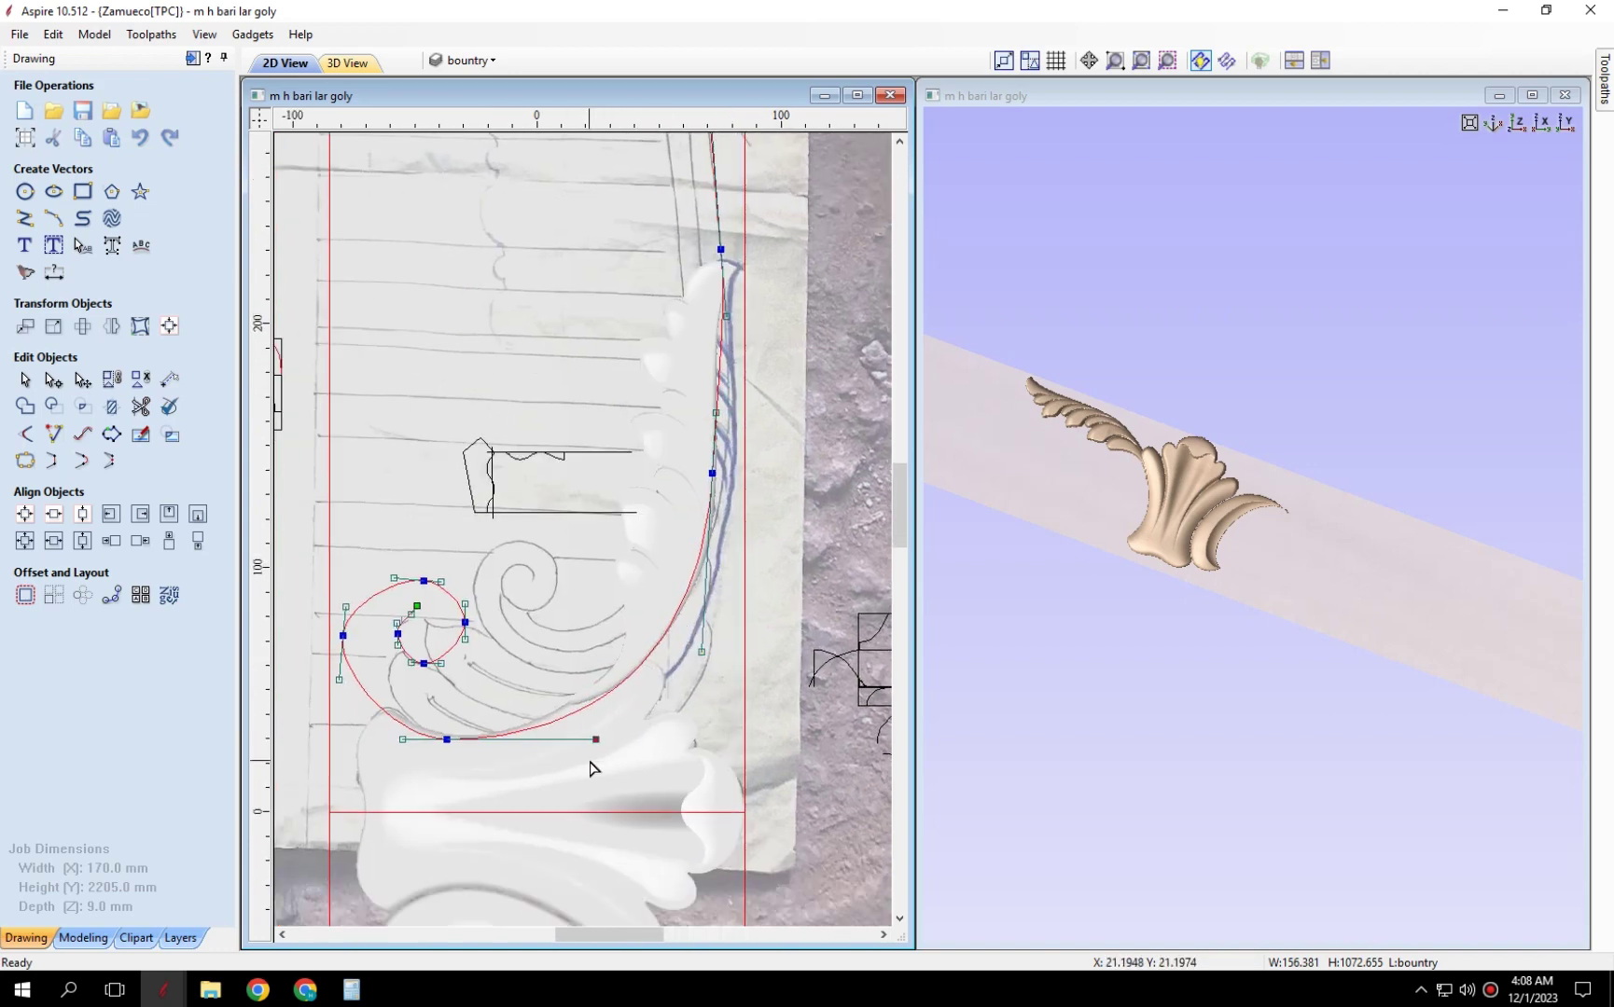
pyautogui.scroll(1, 715, 473)
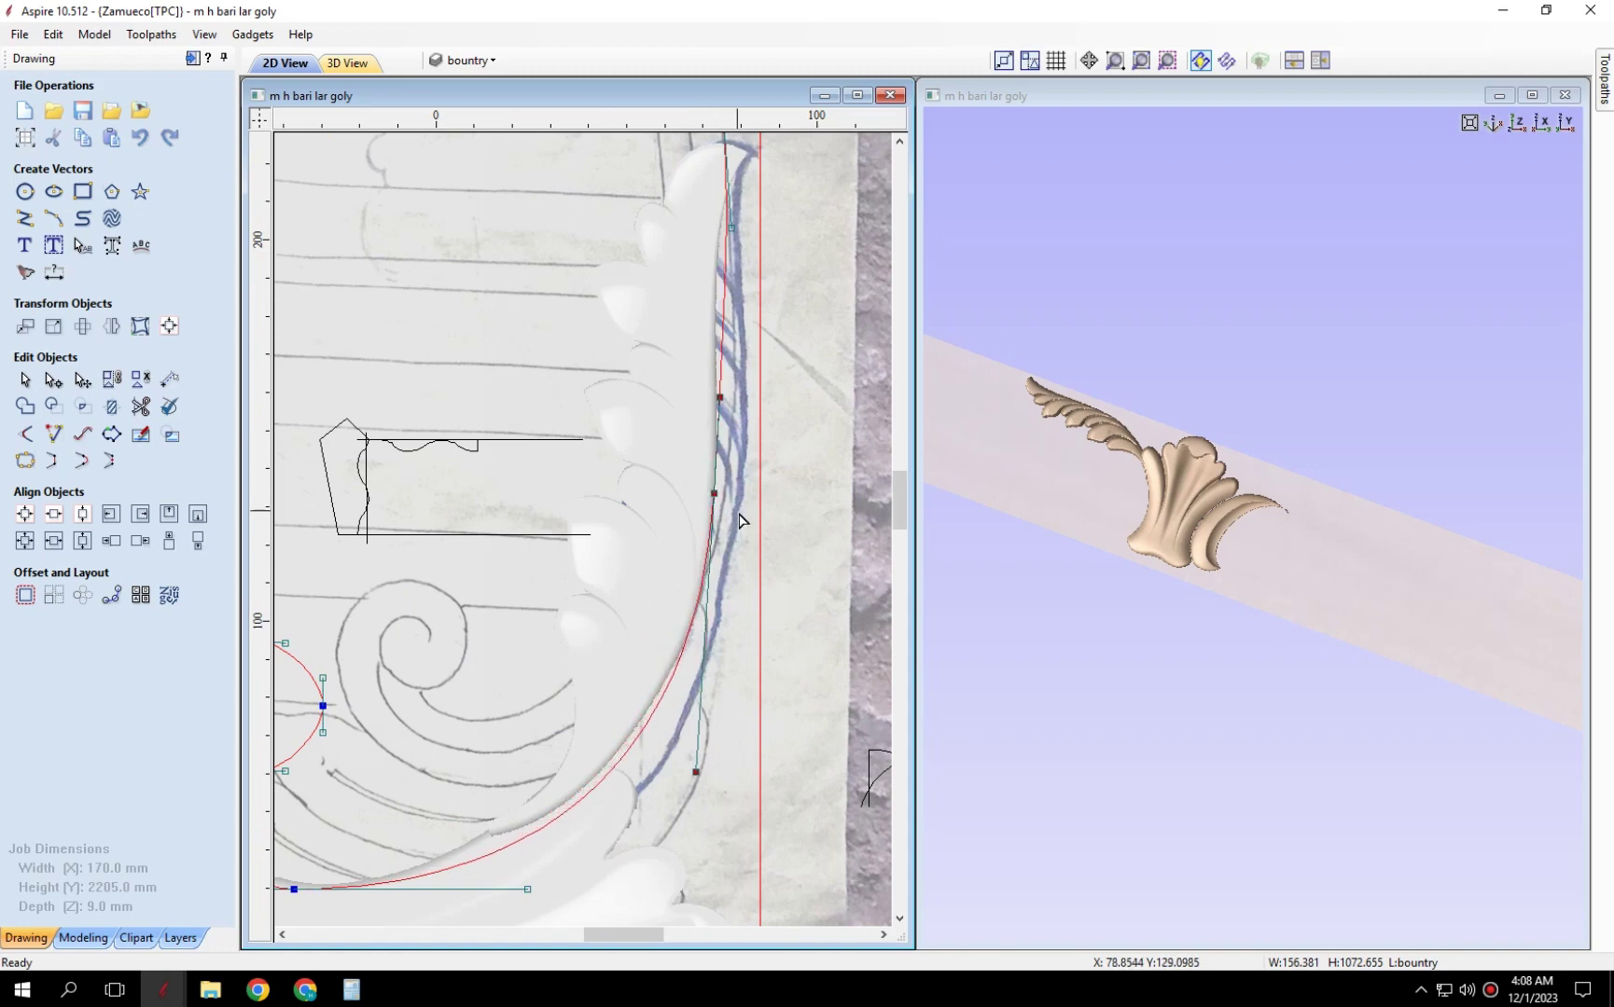
pyautogui.scroll(-2, 737, 520)
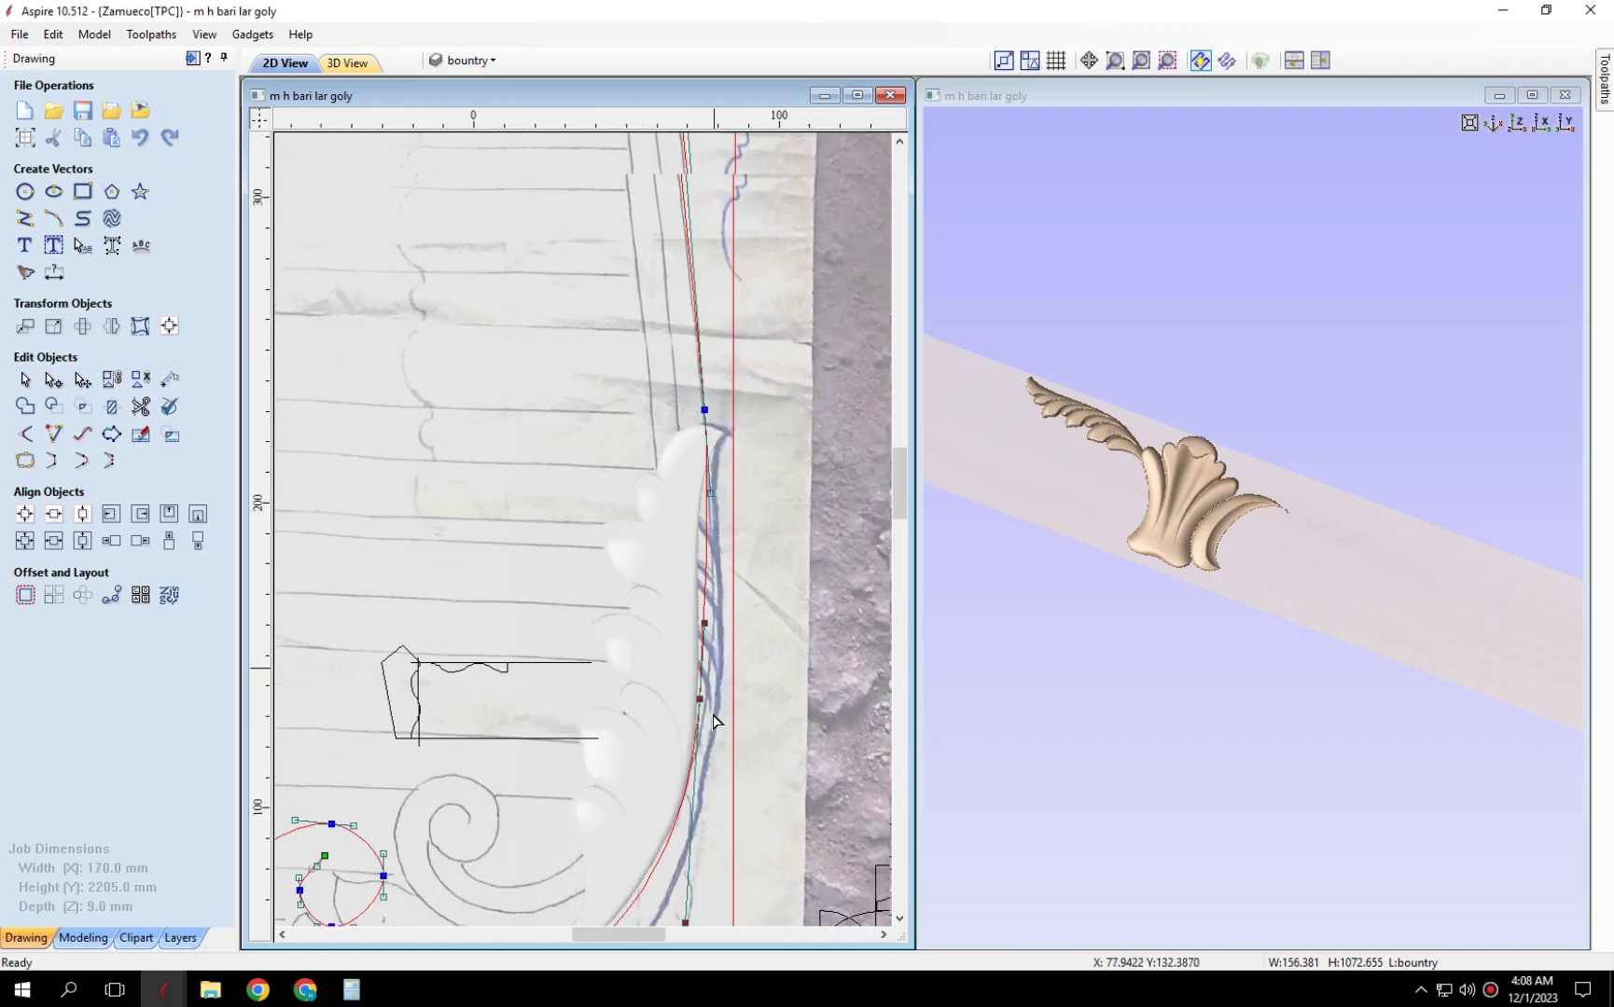
pyautogui.scroll(-1, 713, 536)
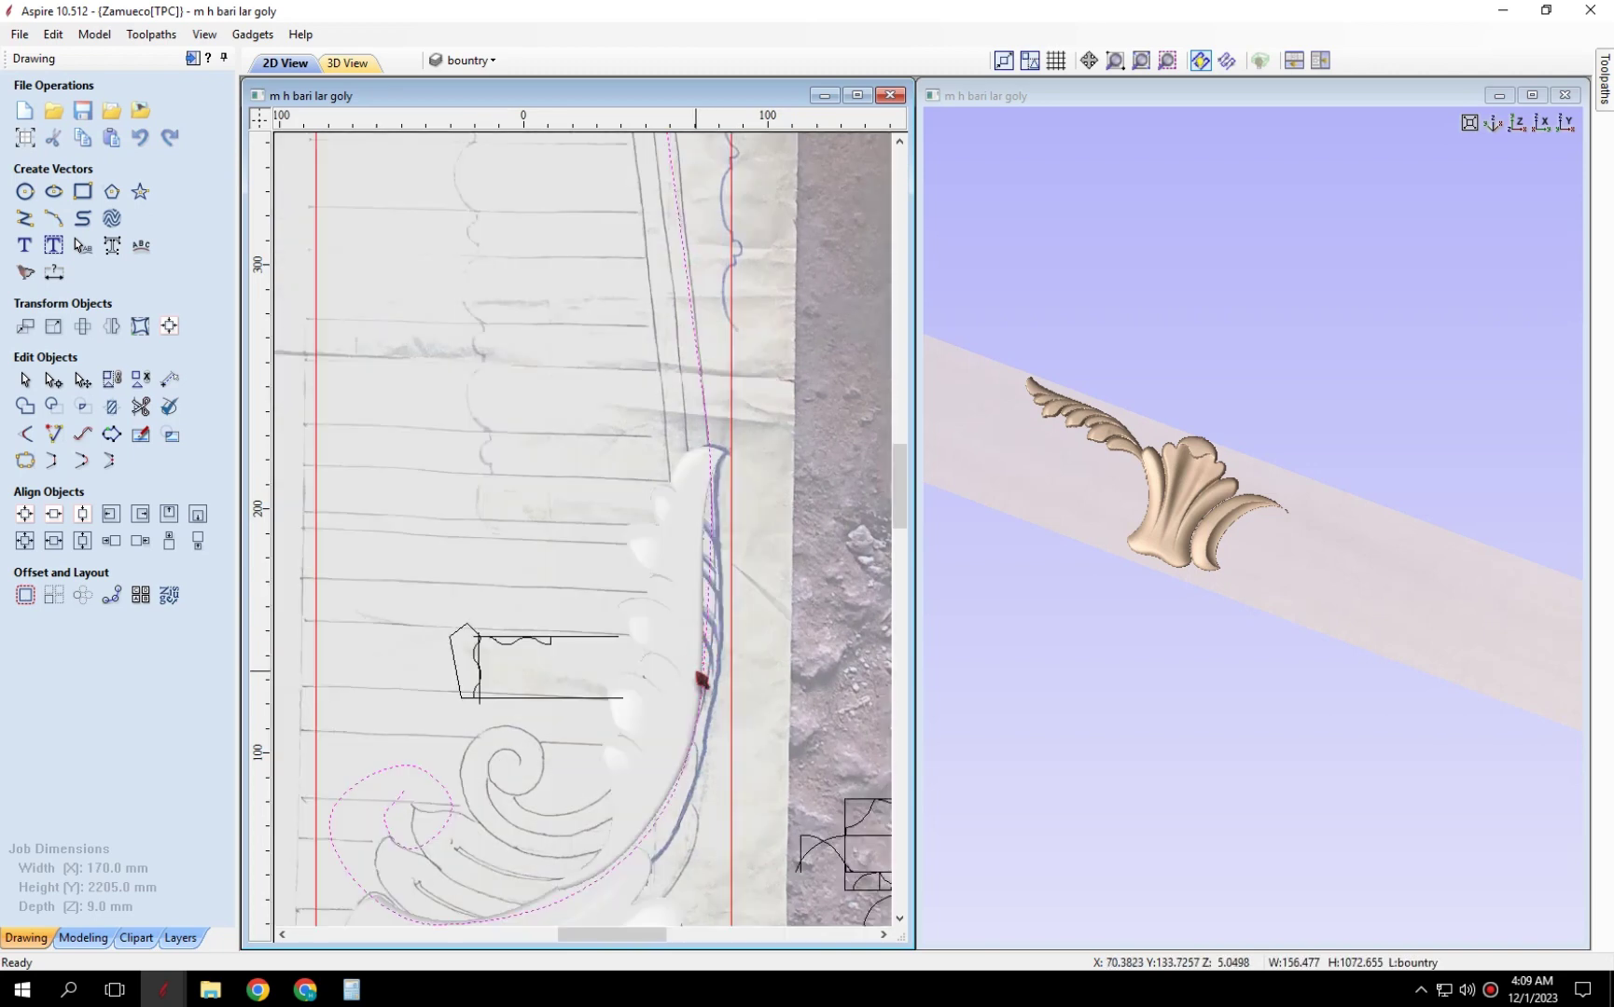
pyautogui.click(702, 680)
pyautogui.doubleClick(701, 679)
pyautogui.moveTo(701, 680); pyautogui.dragTo(620, 583, button='middle')
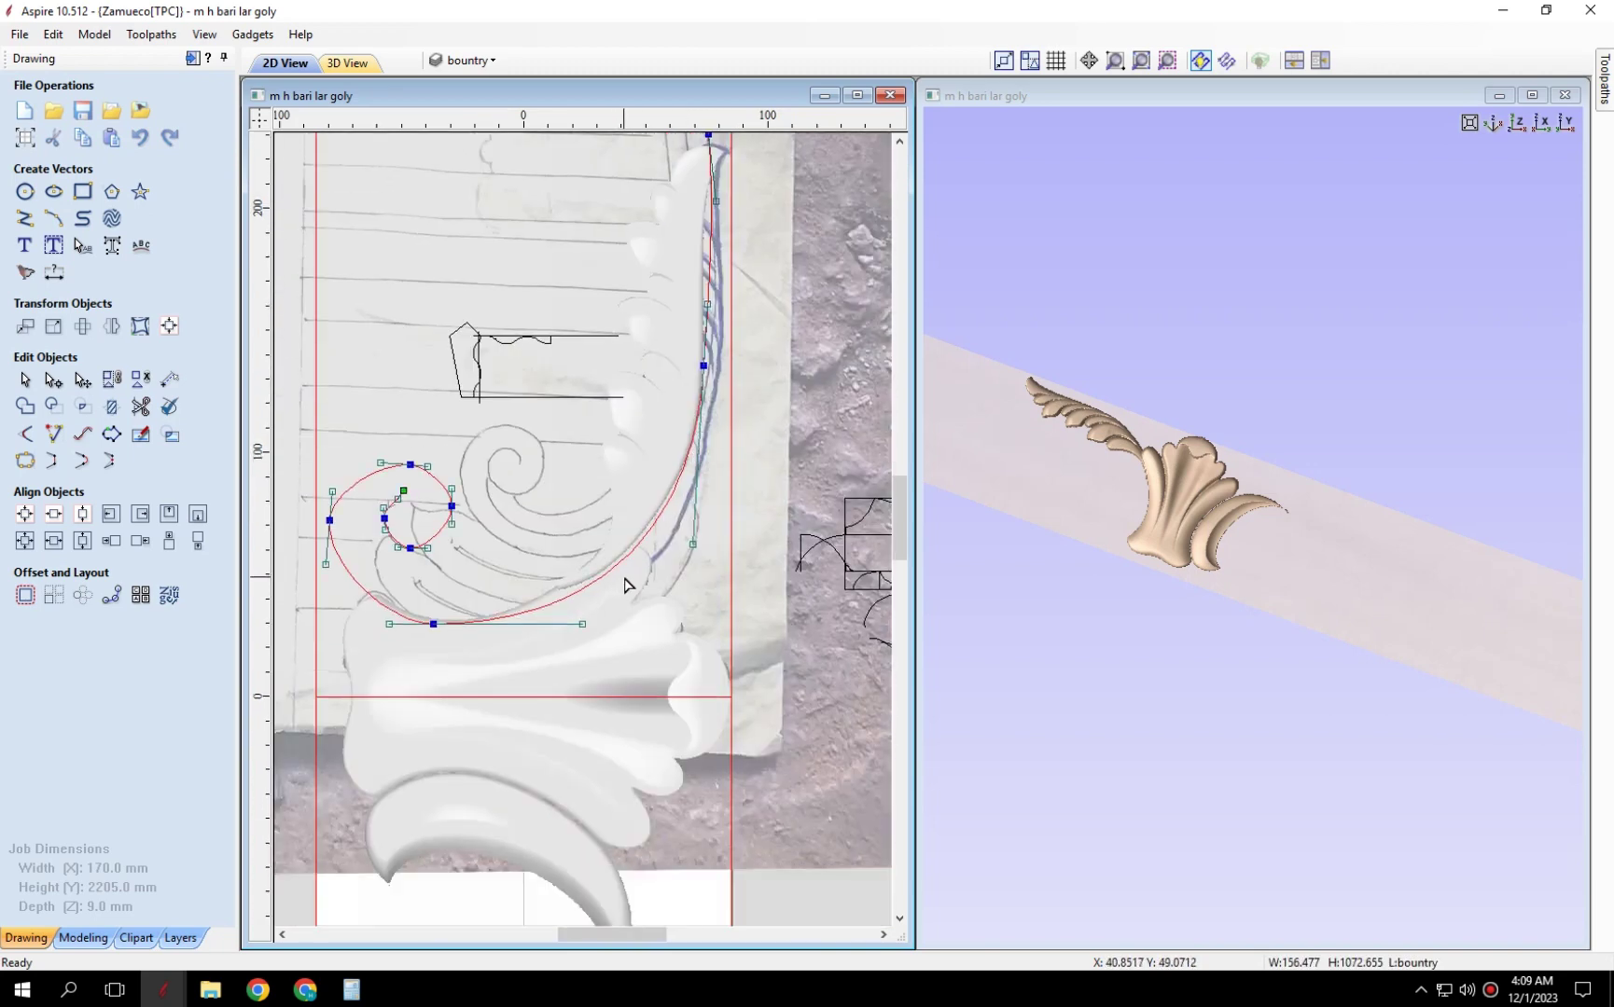
pyautogui.moveTo(668, 342); pyautogui.dragTo(668, 490, button='middle')
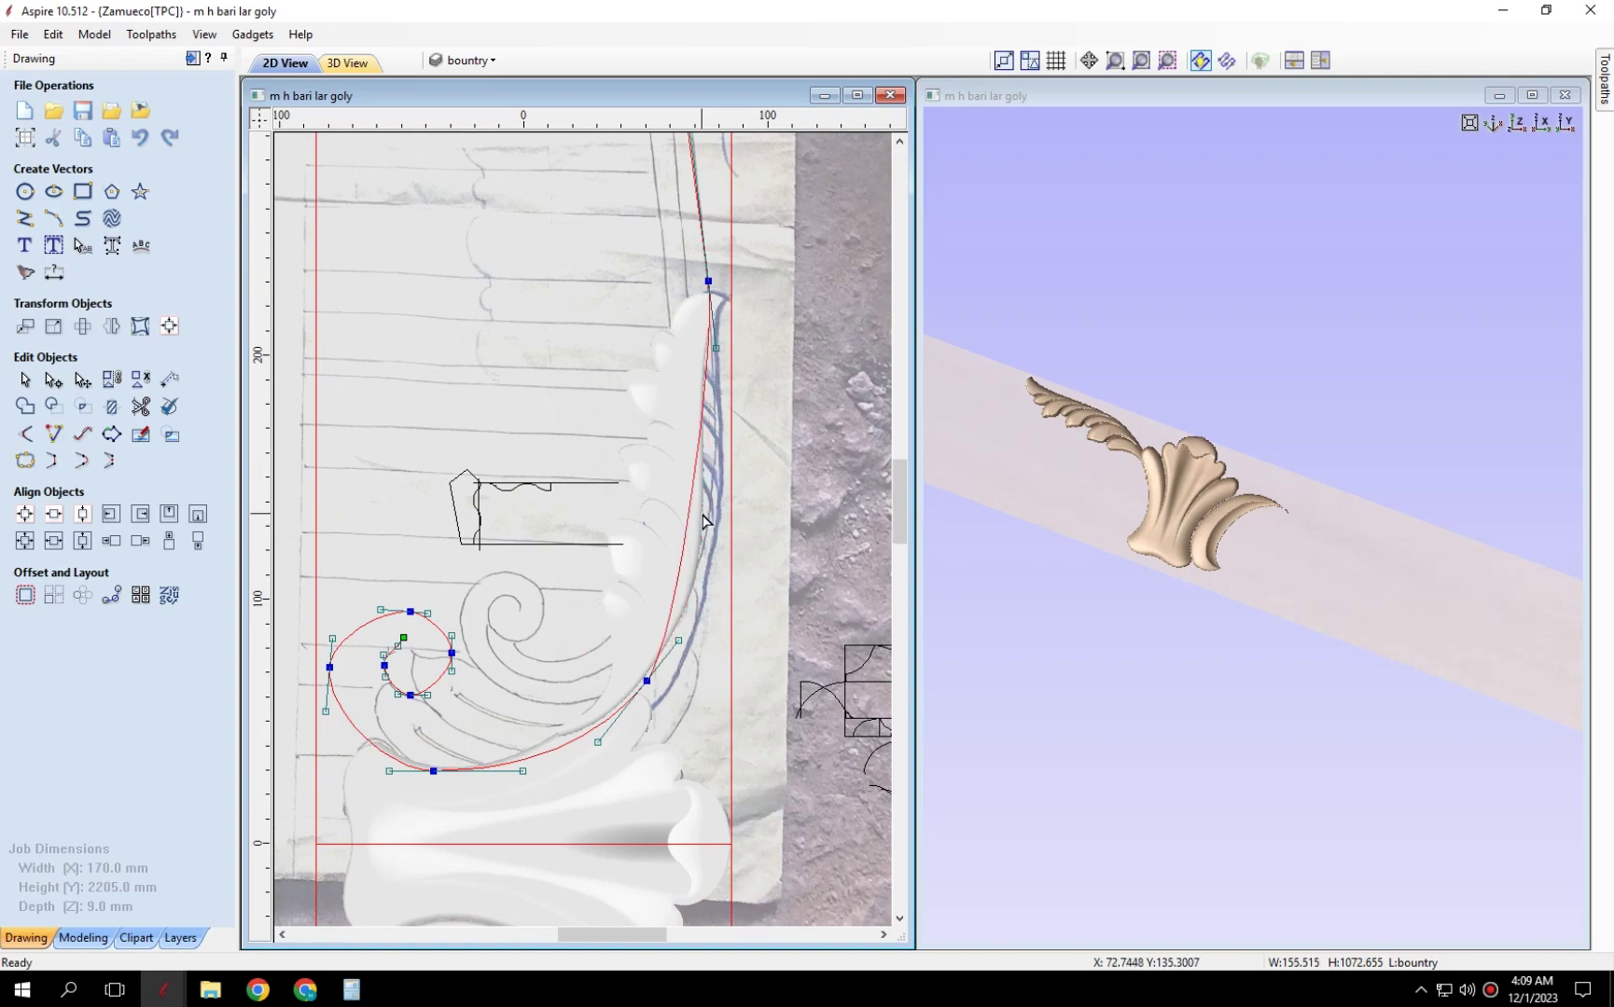
pyautogui.scroll(2, 713, 357)
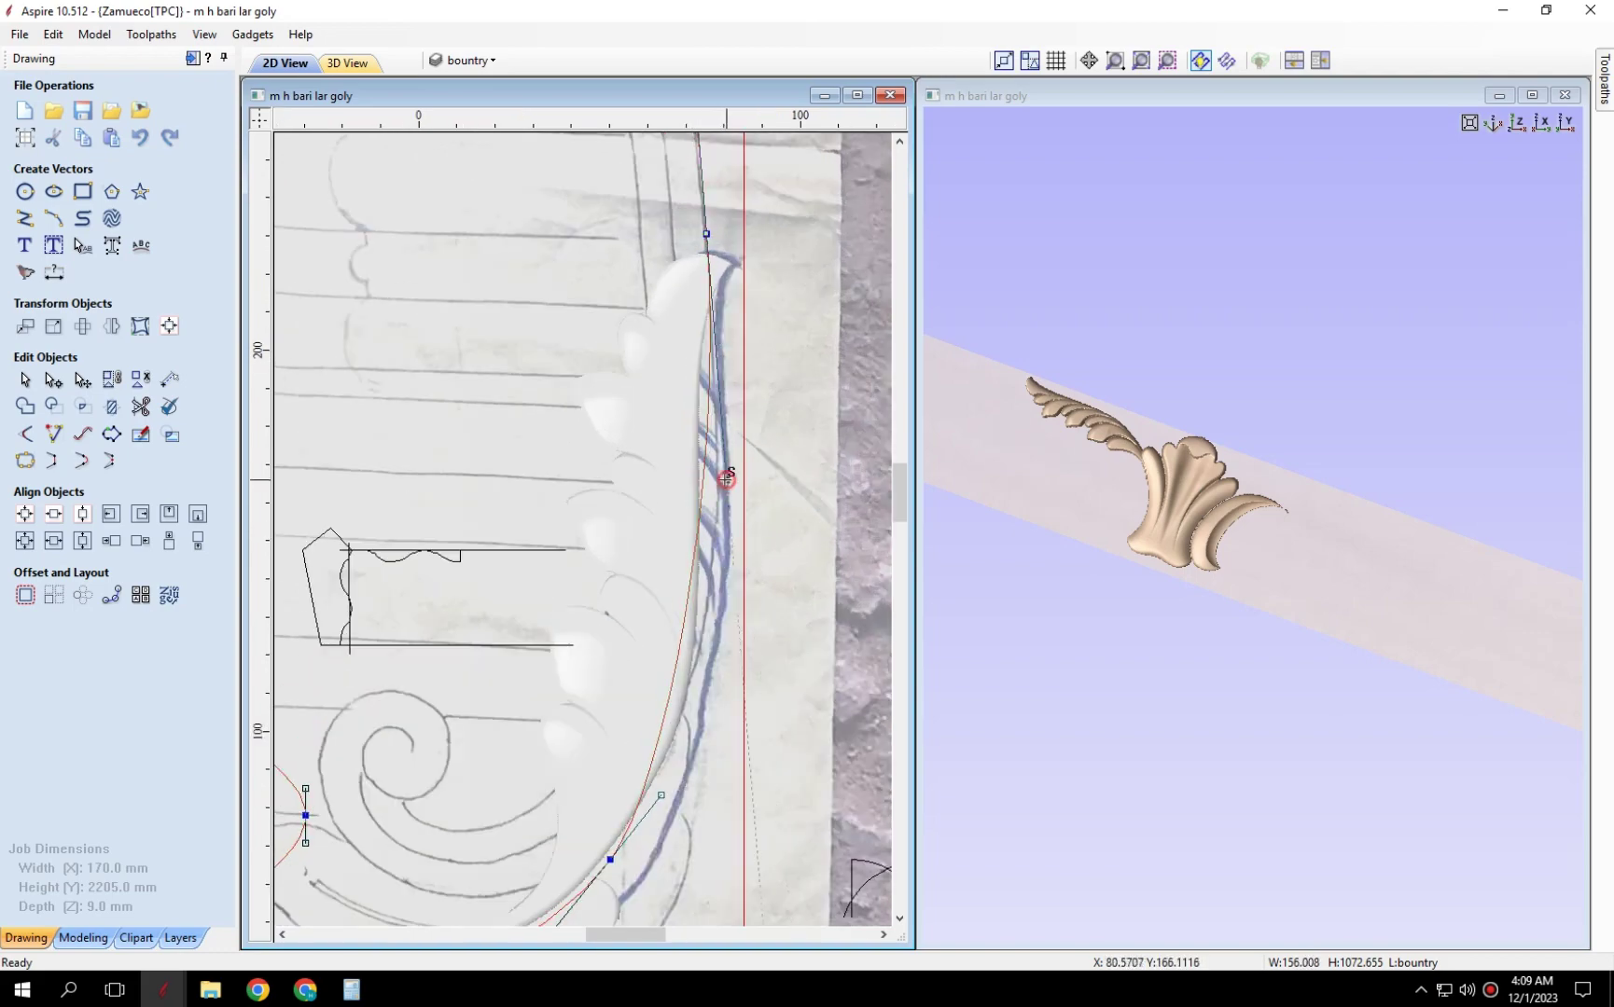
pyautogui.scroll(-3, 725, 476)
pyautogui.scroll(1, 722, 461)
pyautogui.scroll(3, 720, 459)
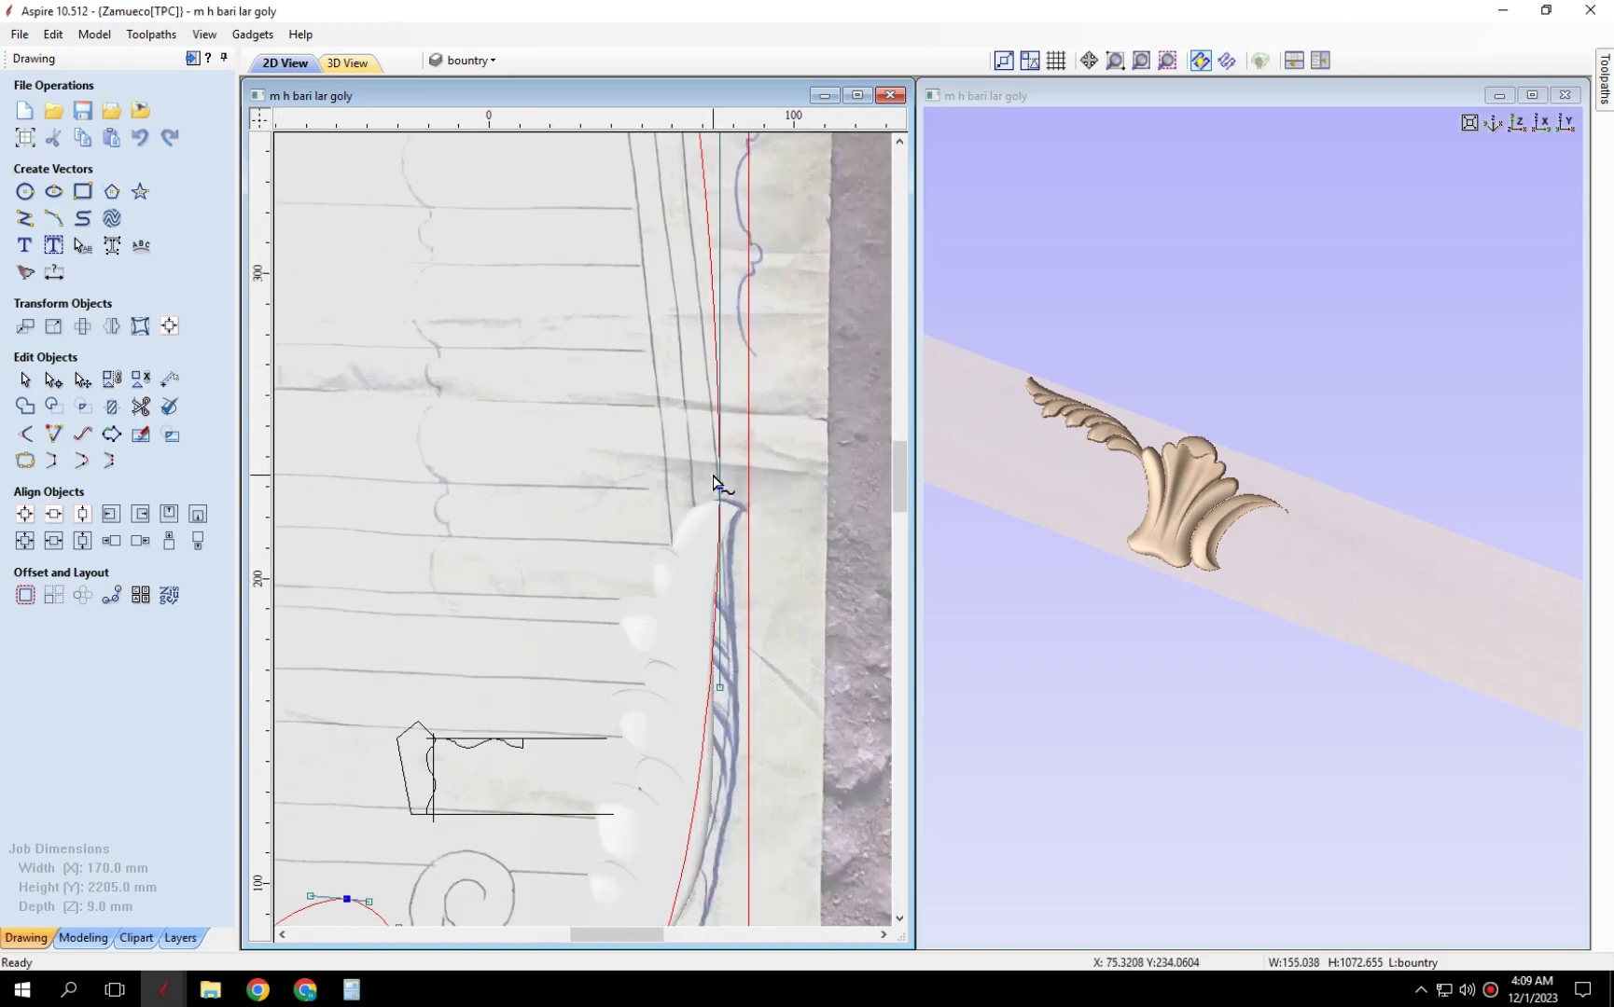
# Pull a stem node onto the traced line and bend the lower stem segment to match.
pyautogui.moveTo(719, 691); pyautogui.dragTo(747, 729)
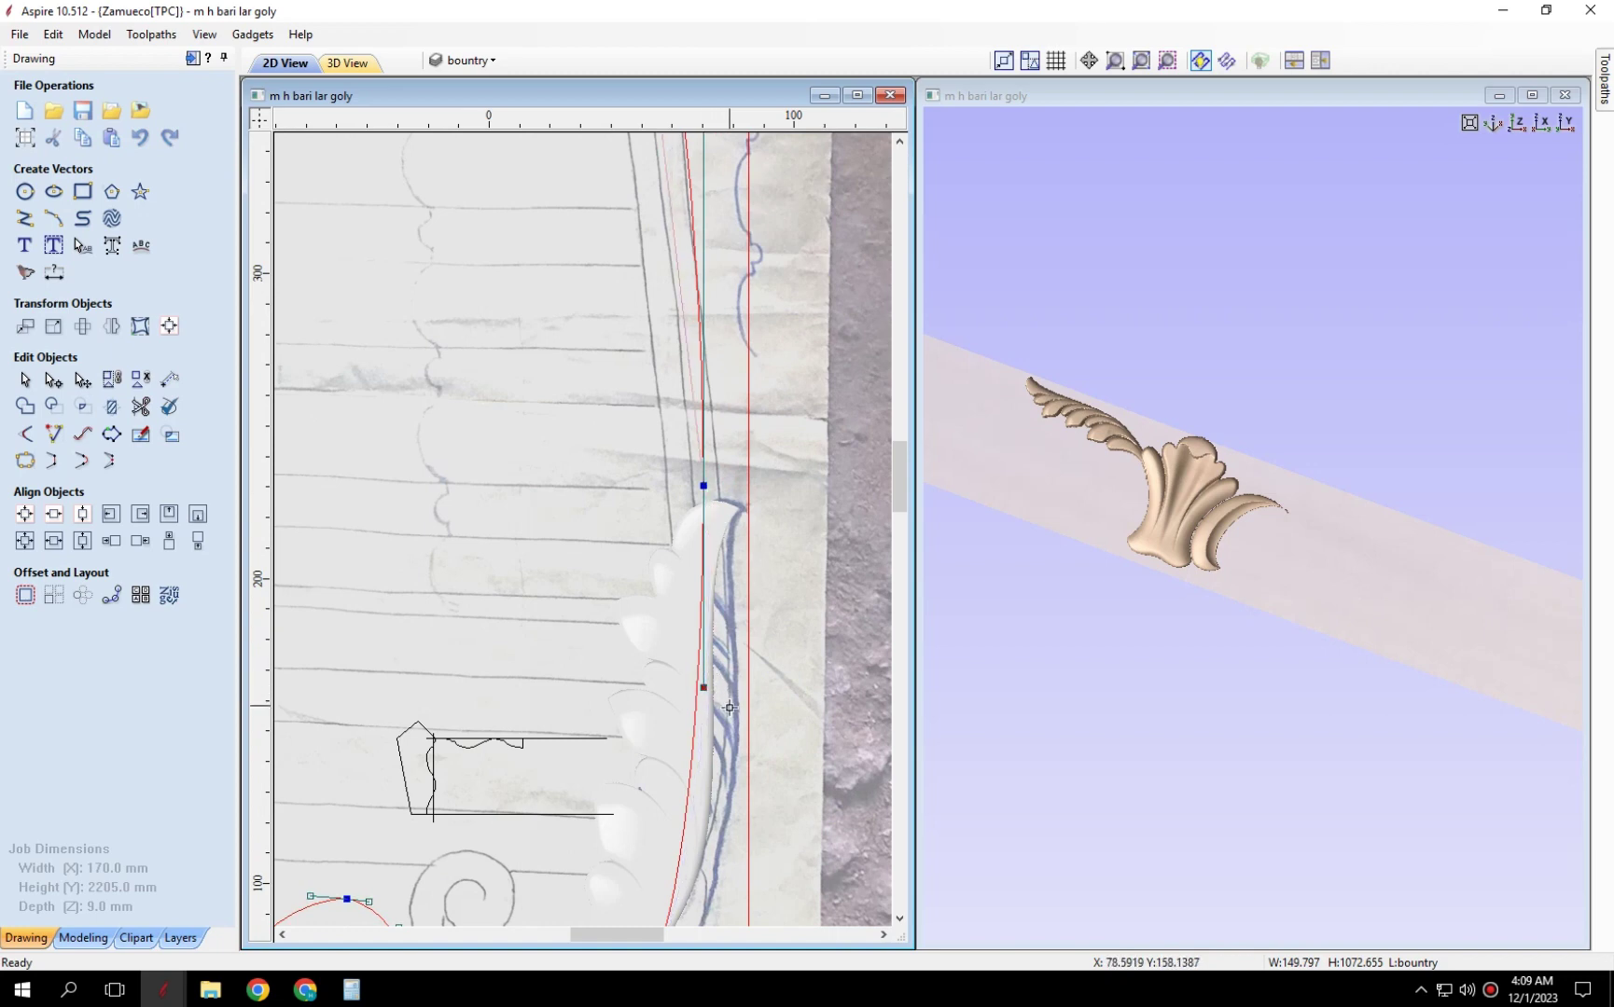
pyautogui.scroll(-4, 595, 448)
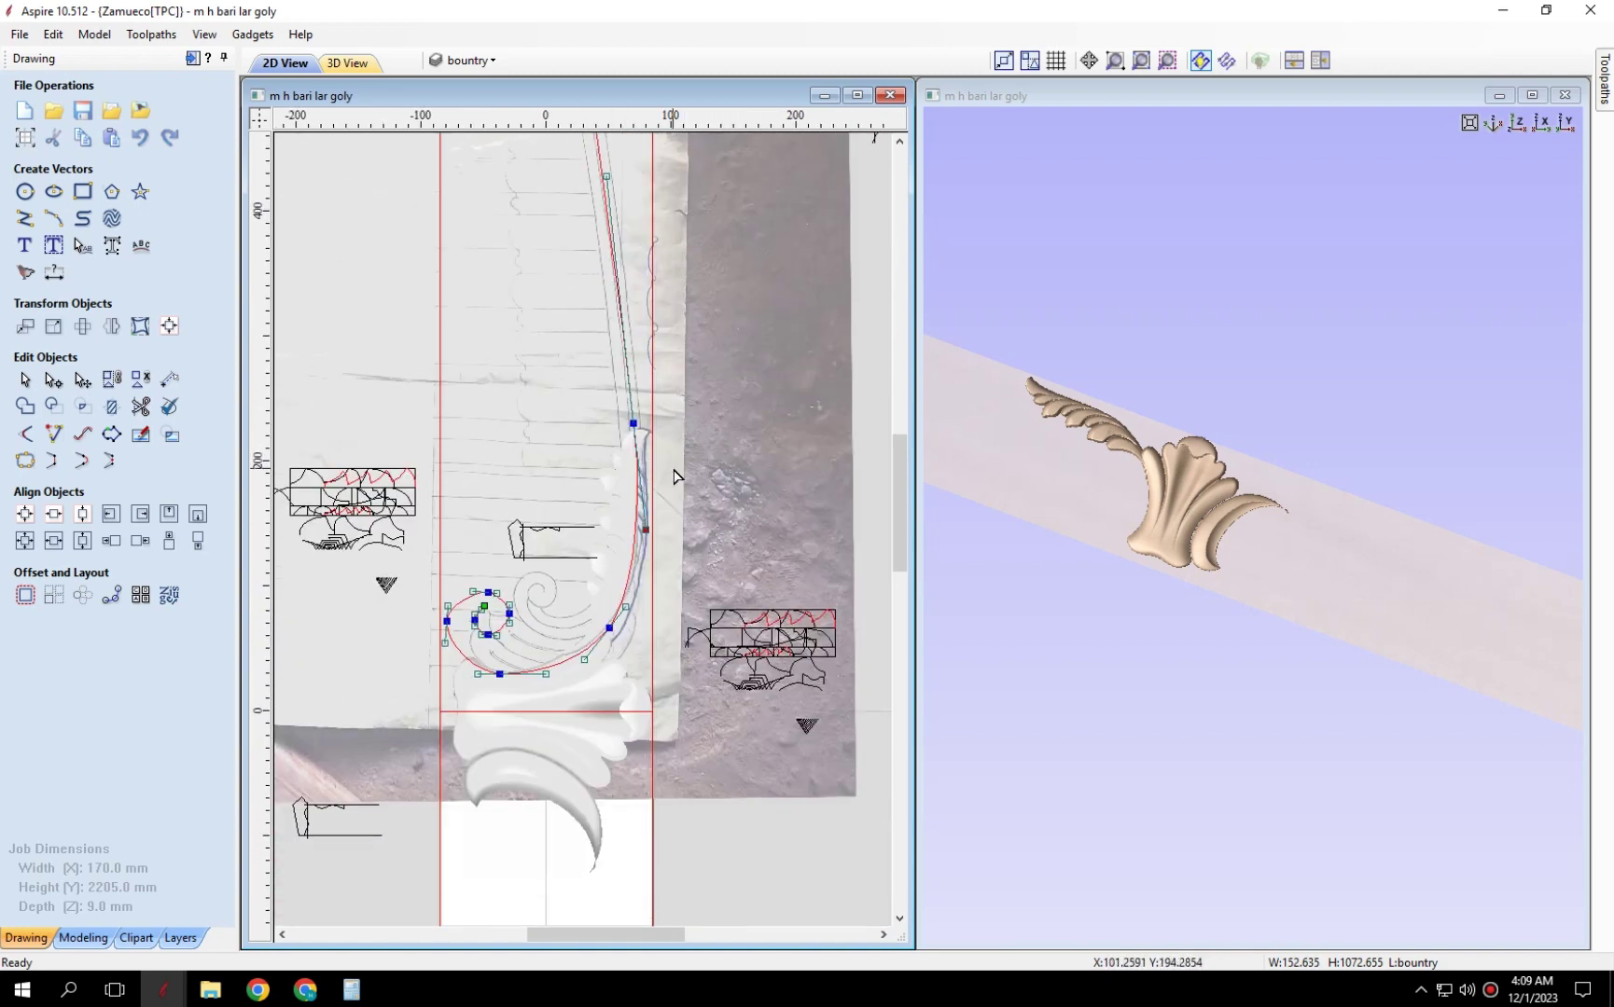
pyautogui.scroll(2, 667, 494)
pyautogui.scroll(2, 620, 606)
pyautogui.scroll(1, 599, 693)
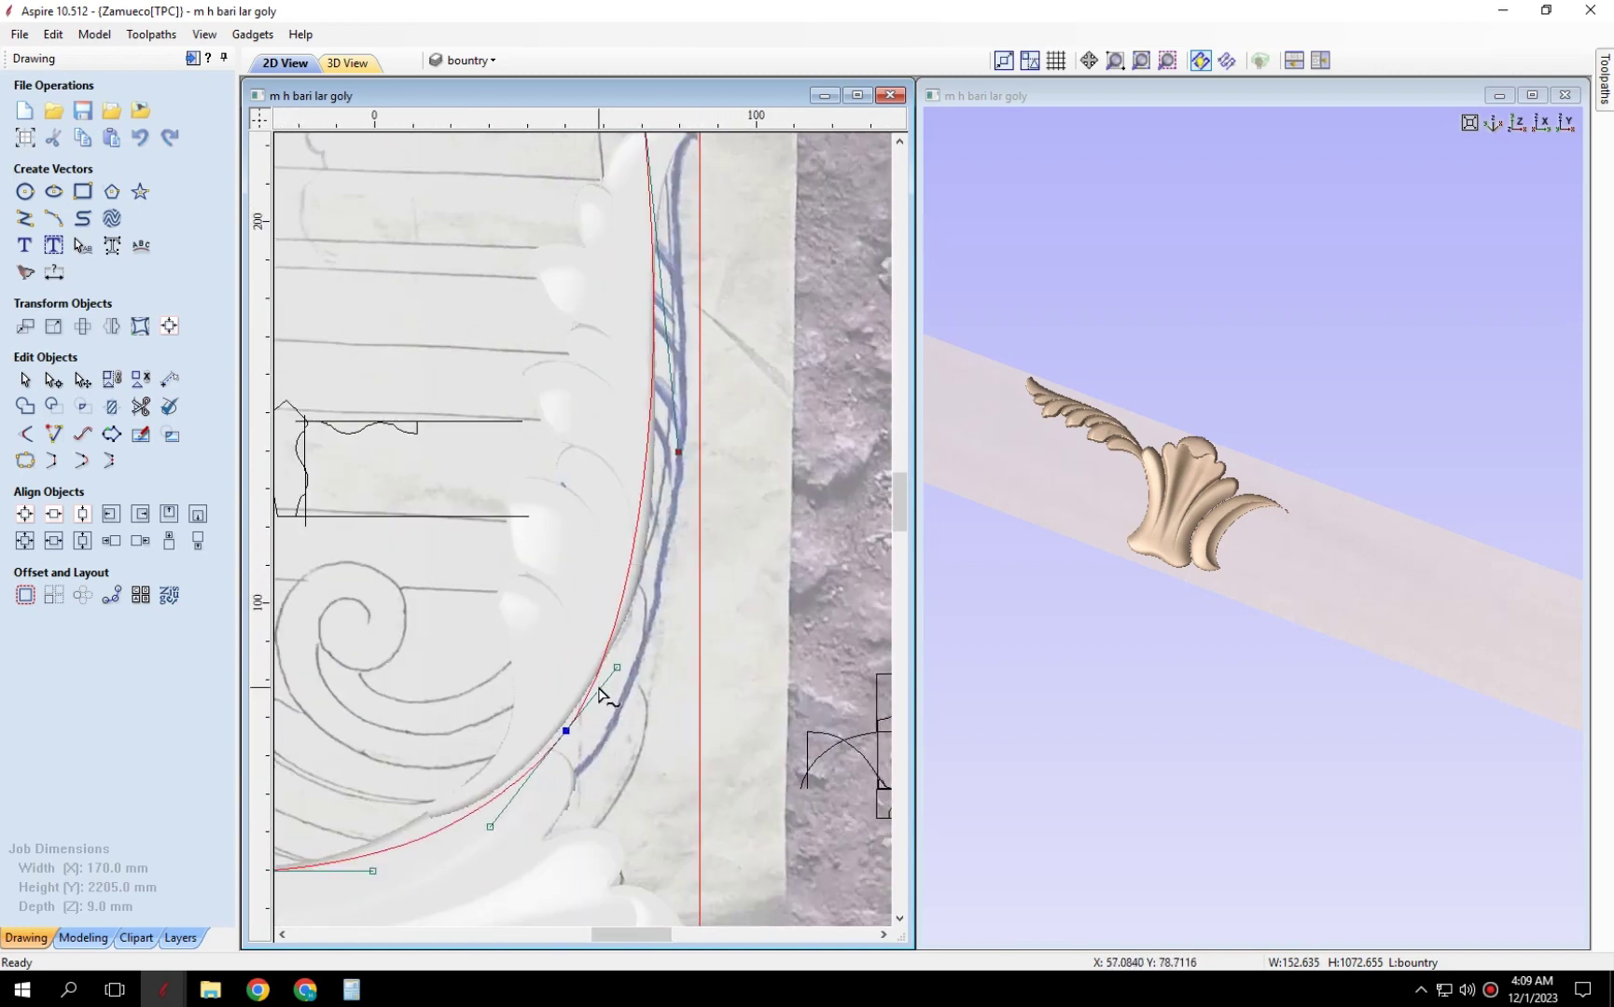
pyautogui.moveTo(599, 693); pyautogui.dragTo(561, 739)
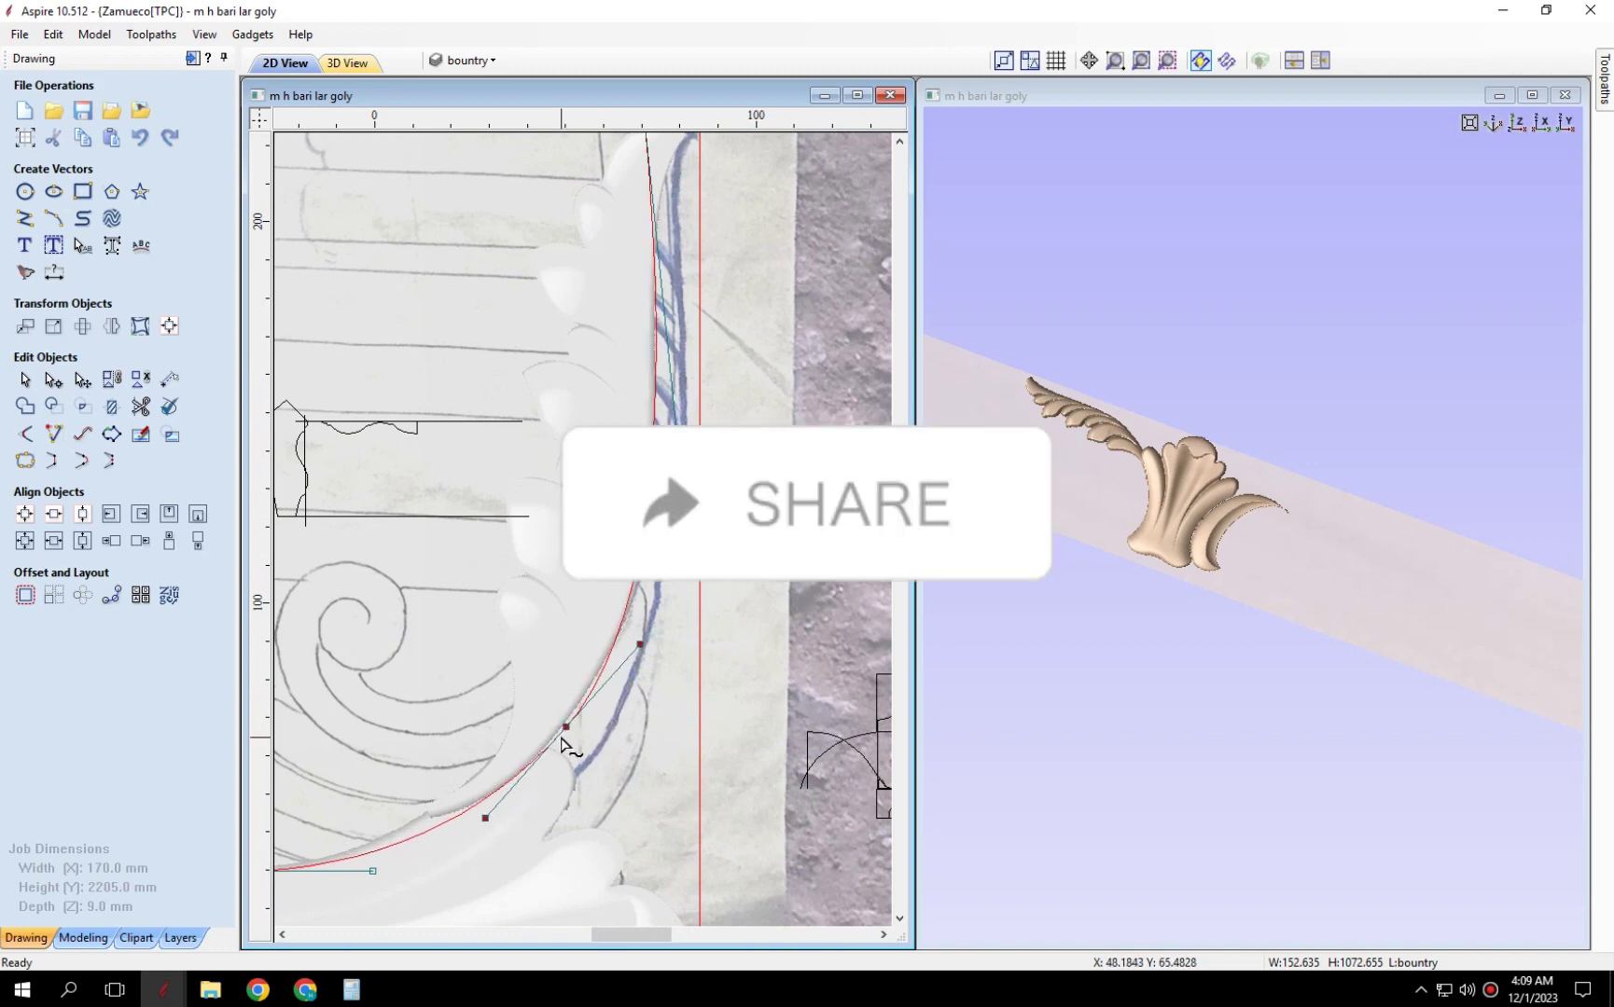
pyautogui.scroll(-3, 602, 685)
pyautogui.scroll(3, 557, 680)
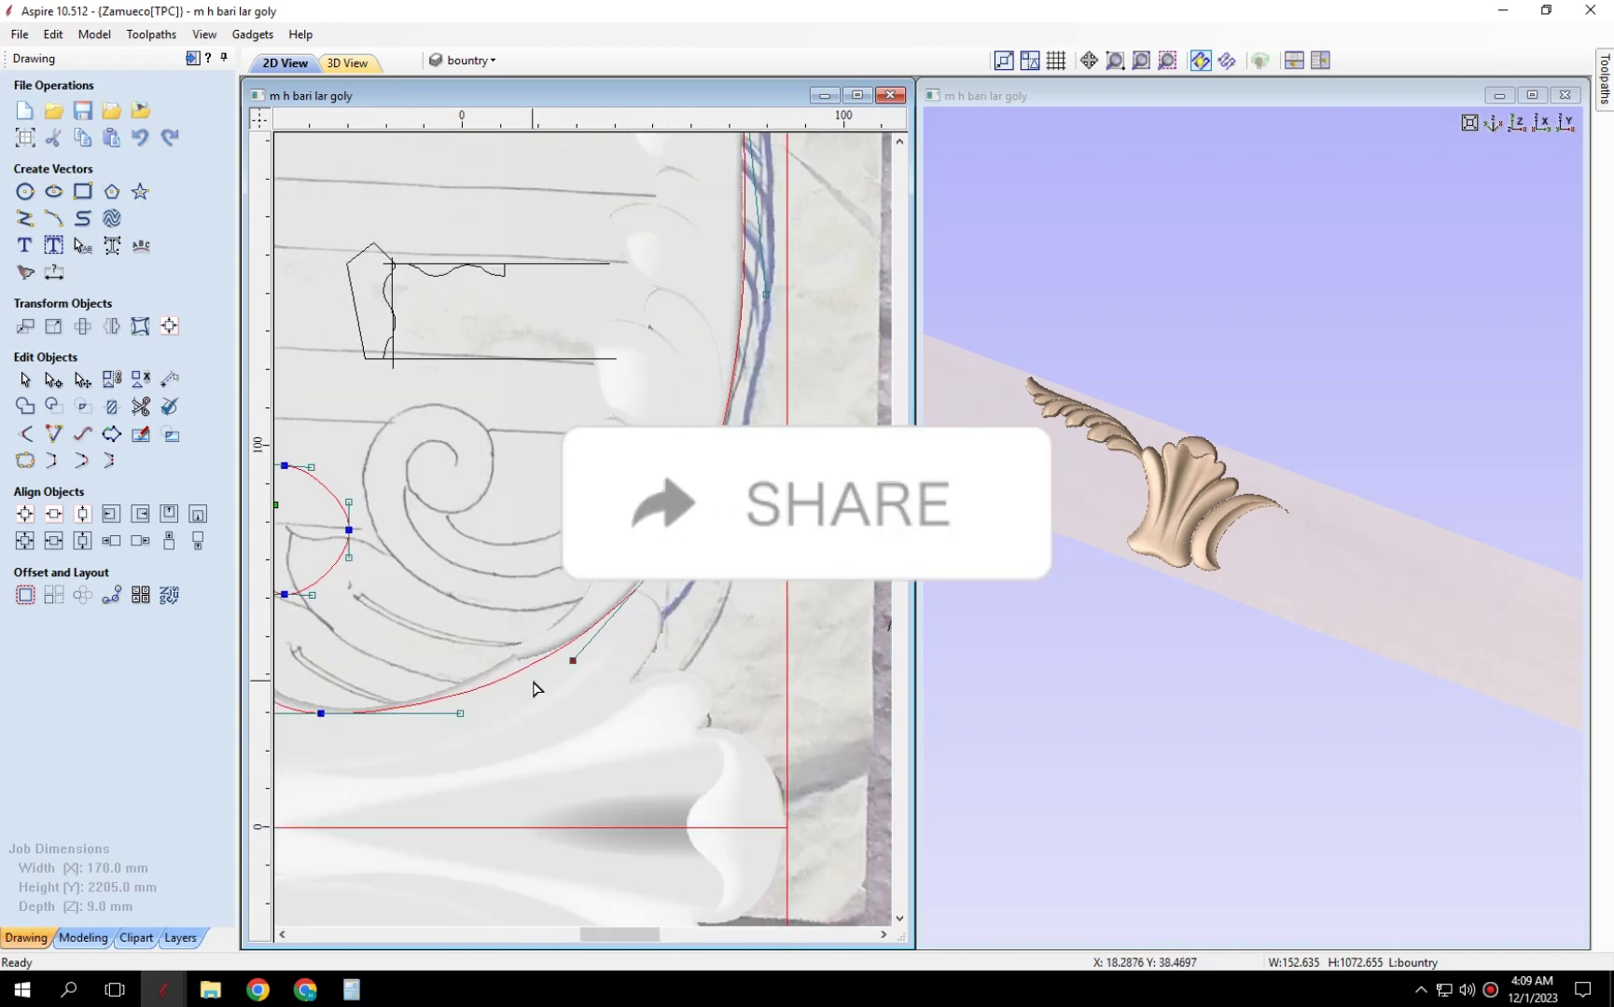
pyautogui.scroll(-2, 595, 709)
pyautogui.scroll(2, 584, 702)
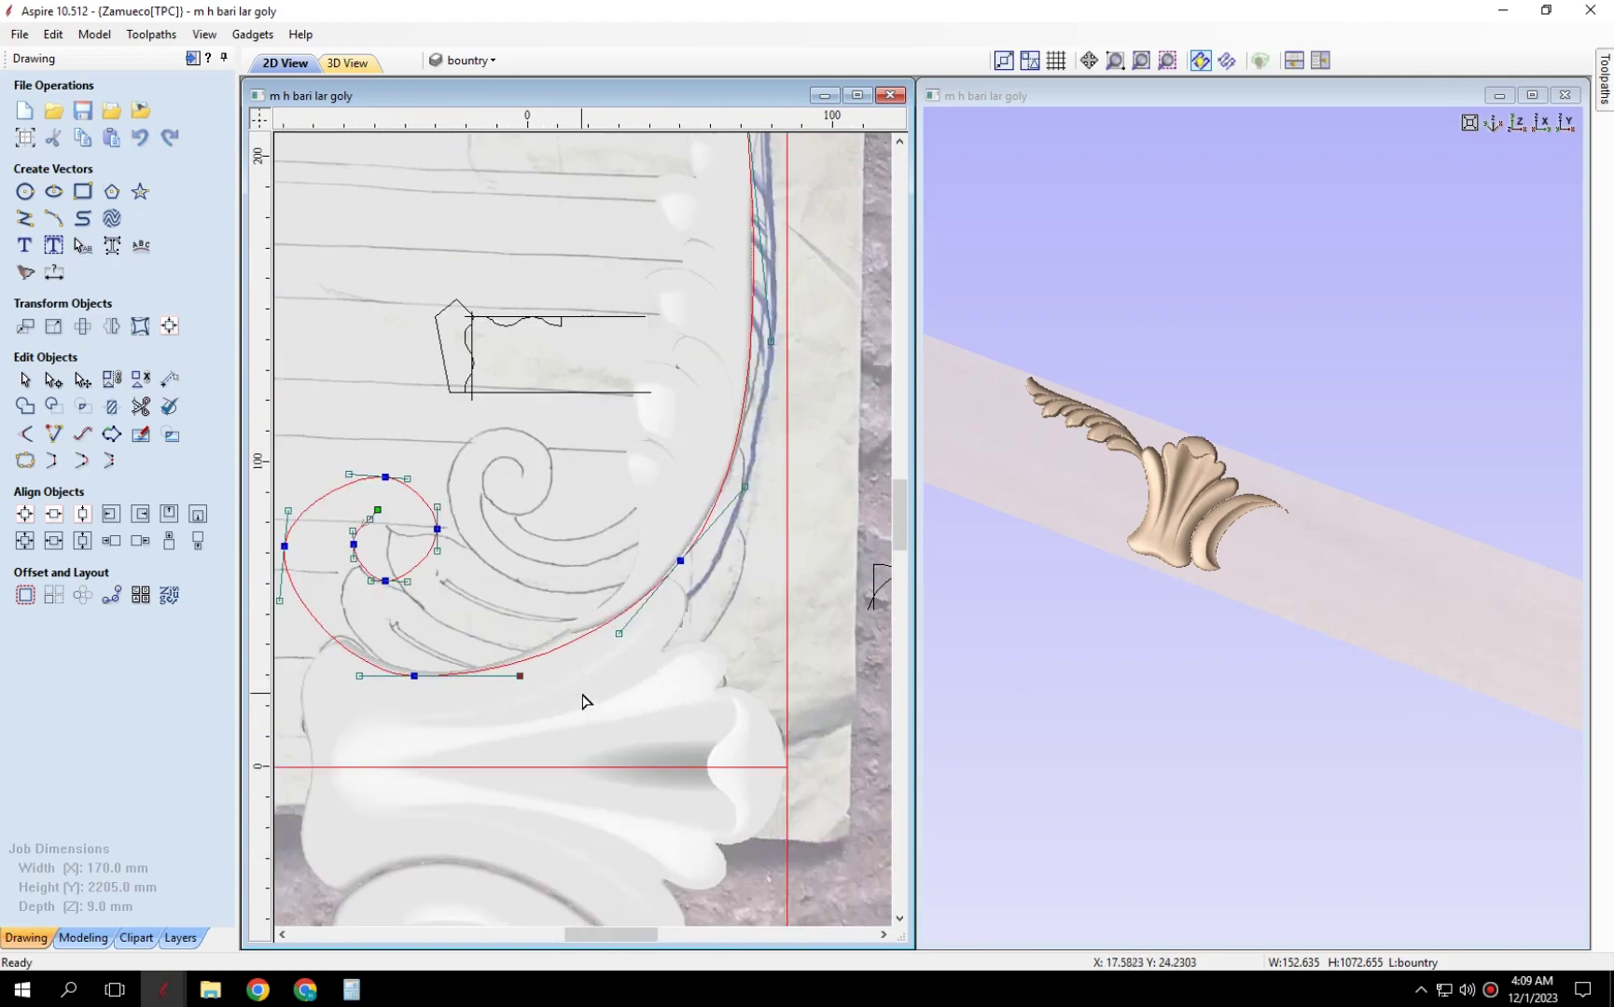
pyautogui.scroll(1, 580, 672)
pyautogui.scroll(-1, 429, 709)
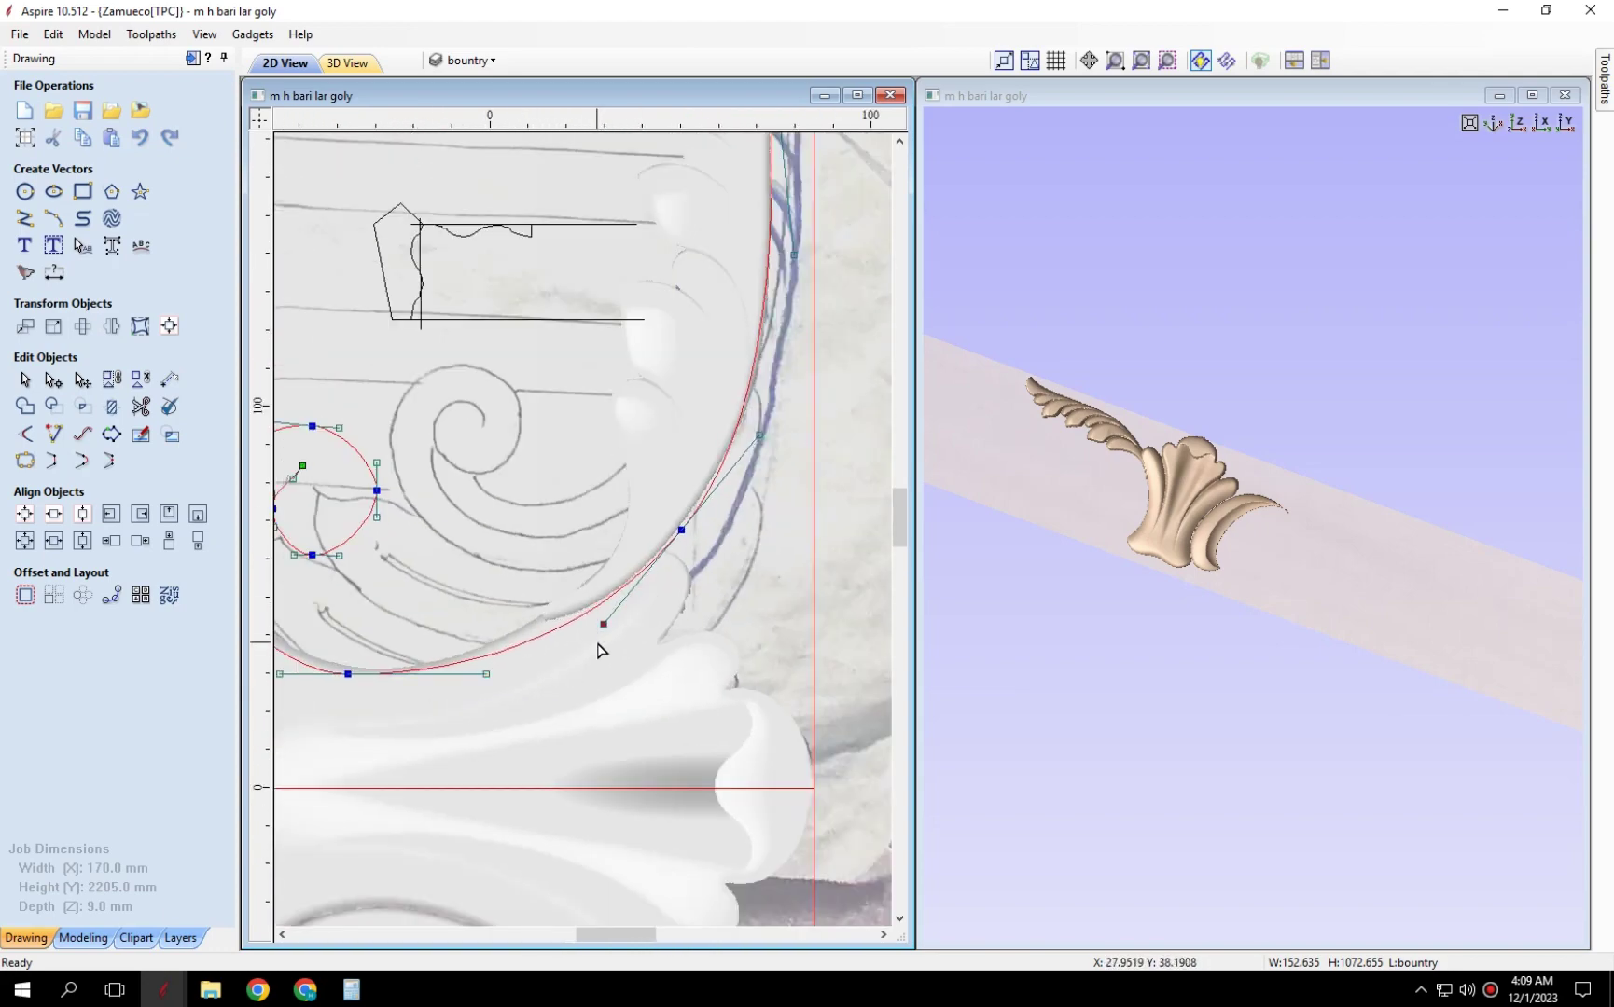
pyautogui.scroll(-3, 600, 650)
pyautogui.scroll(4, 641, 583)
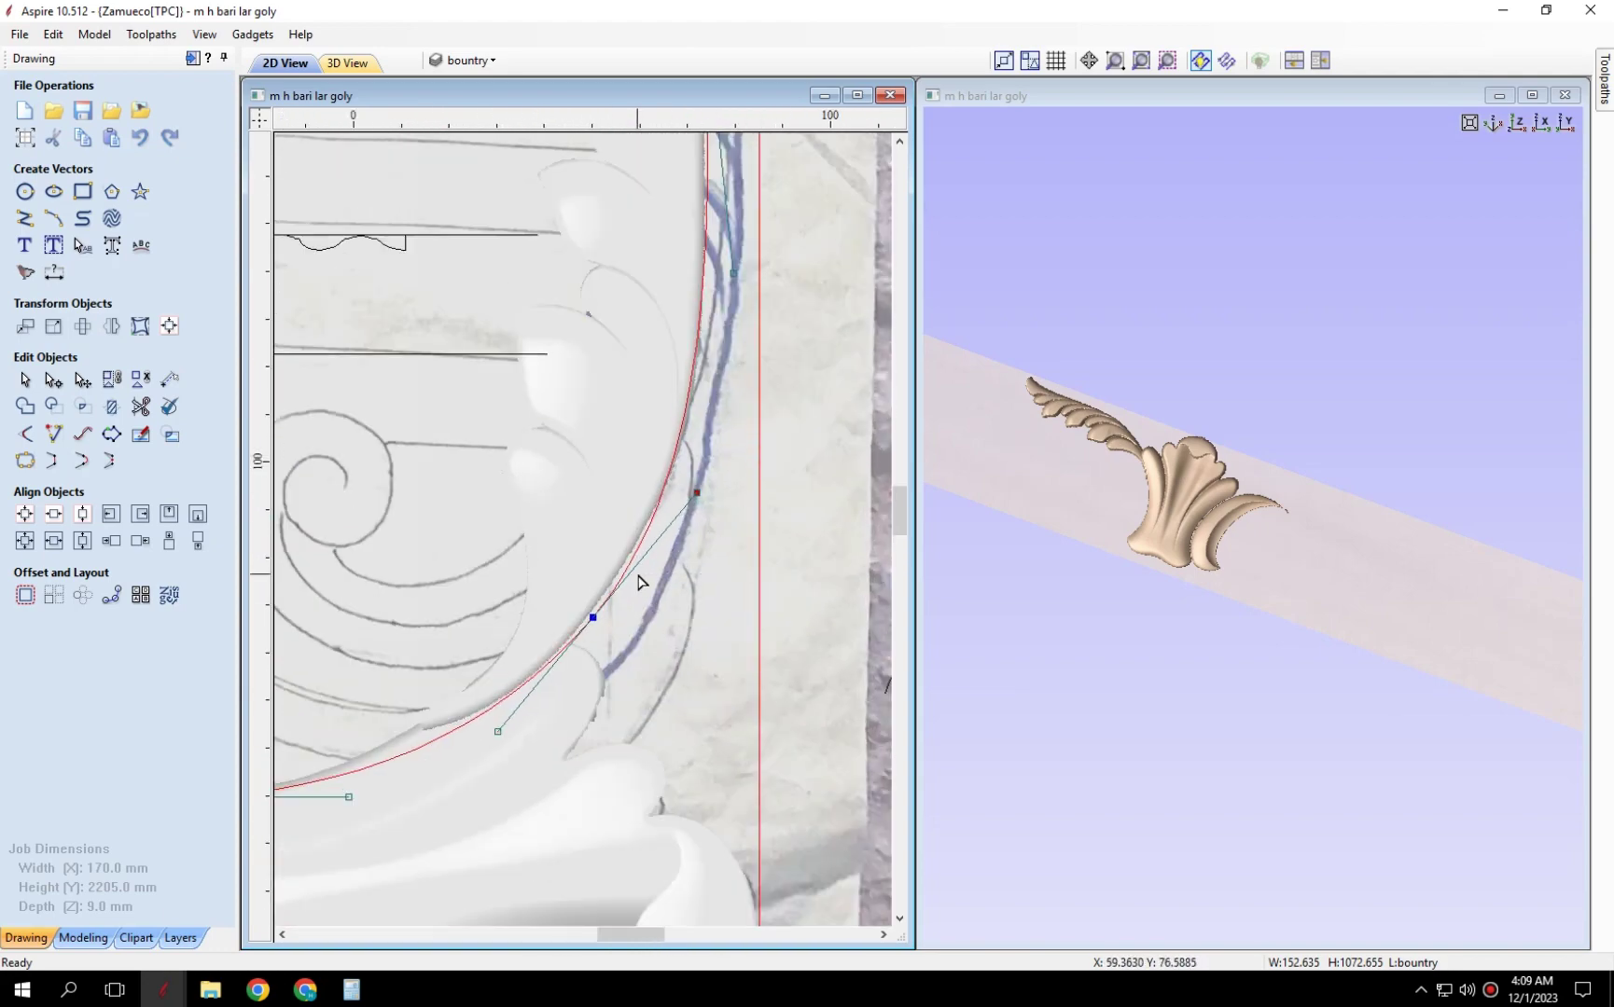
pyautogui.scroll(-2, 640, 583)
pyautogui.scroll(3, 621, 653)
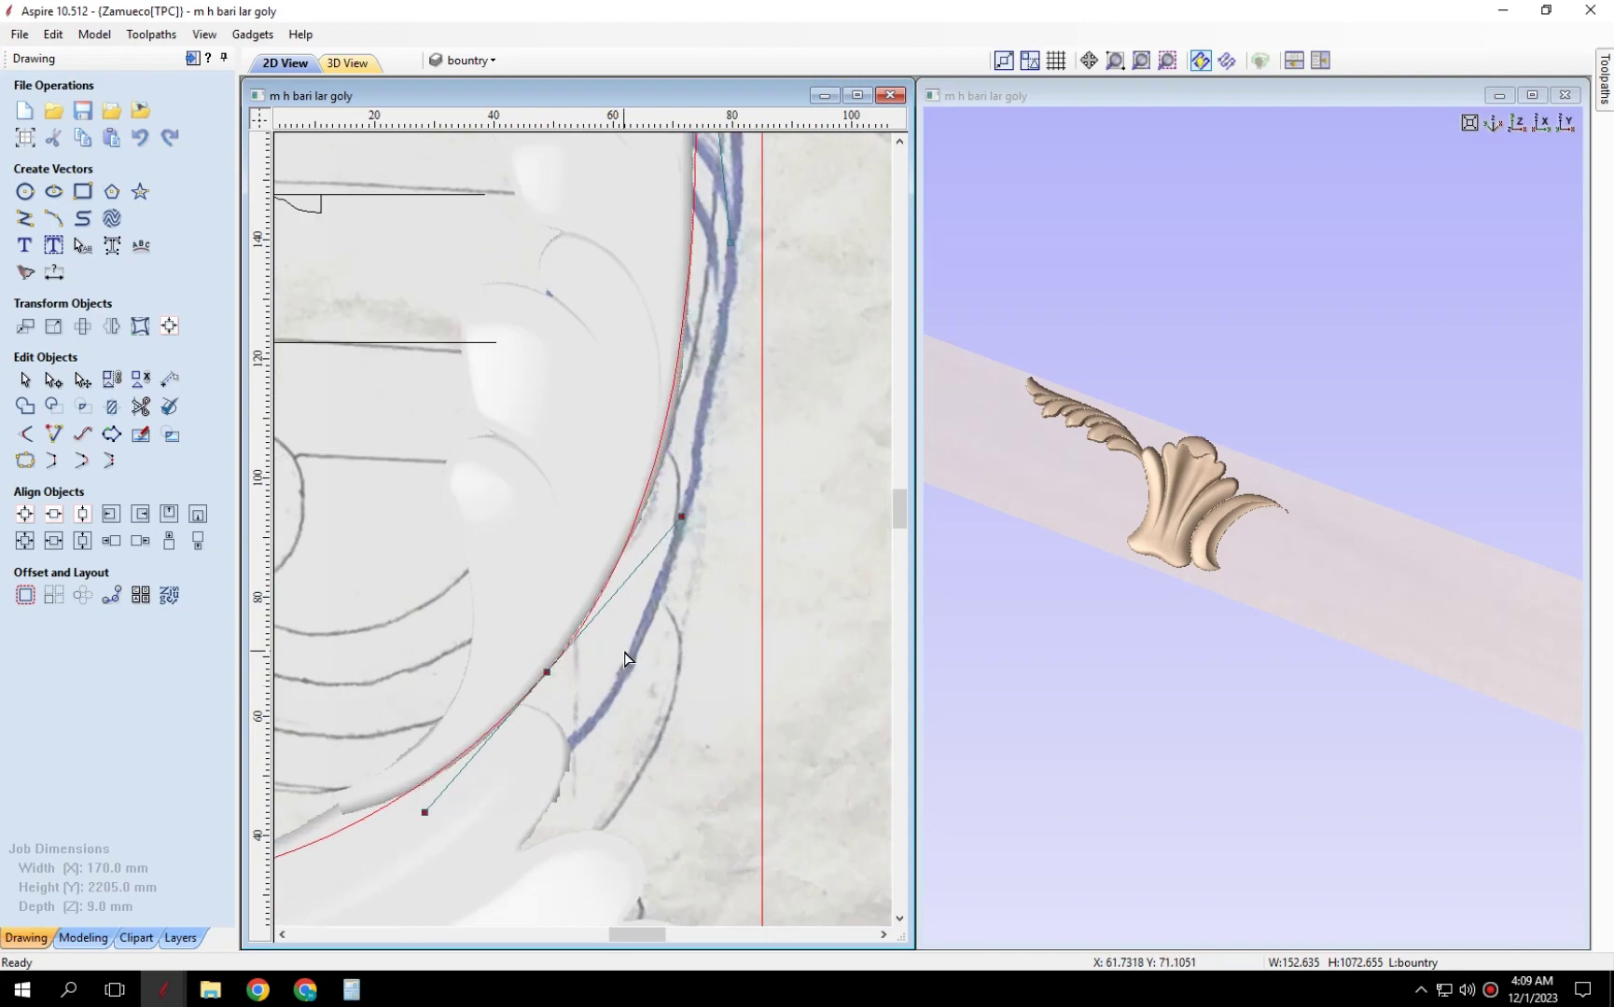
pyautogui.scroll(-2, 625, 657)
pyautogui.scroll(3, 569, 677)
# Select the nodes along the upper stem curve.
pyautogui.moveTo(653, 504); pyautogui.dragTo(559, 639)
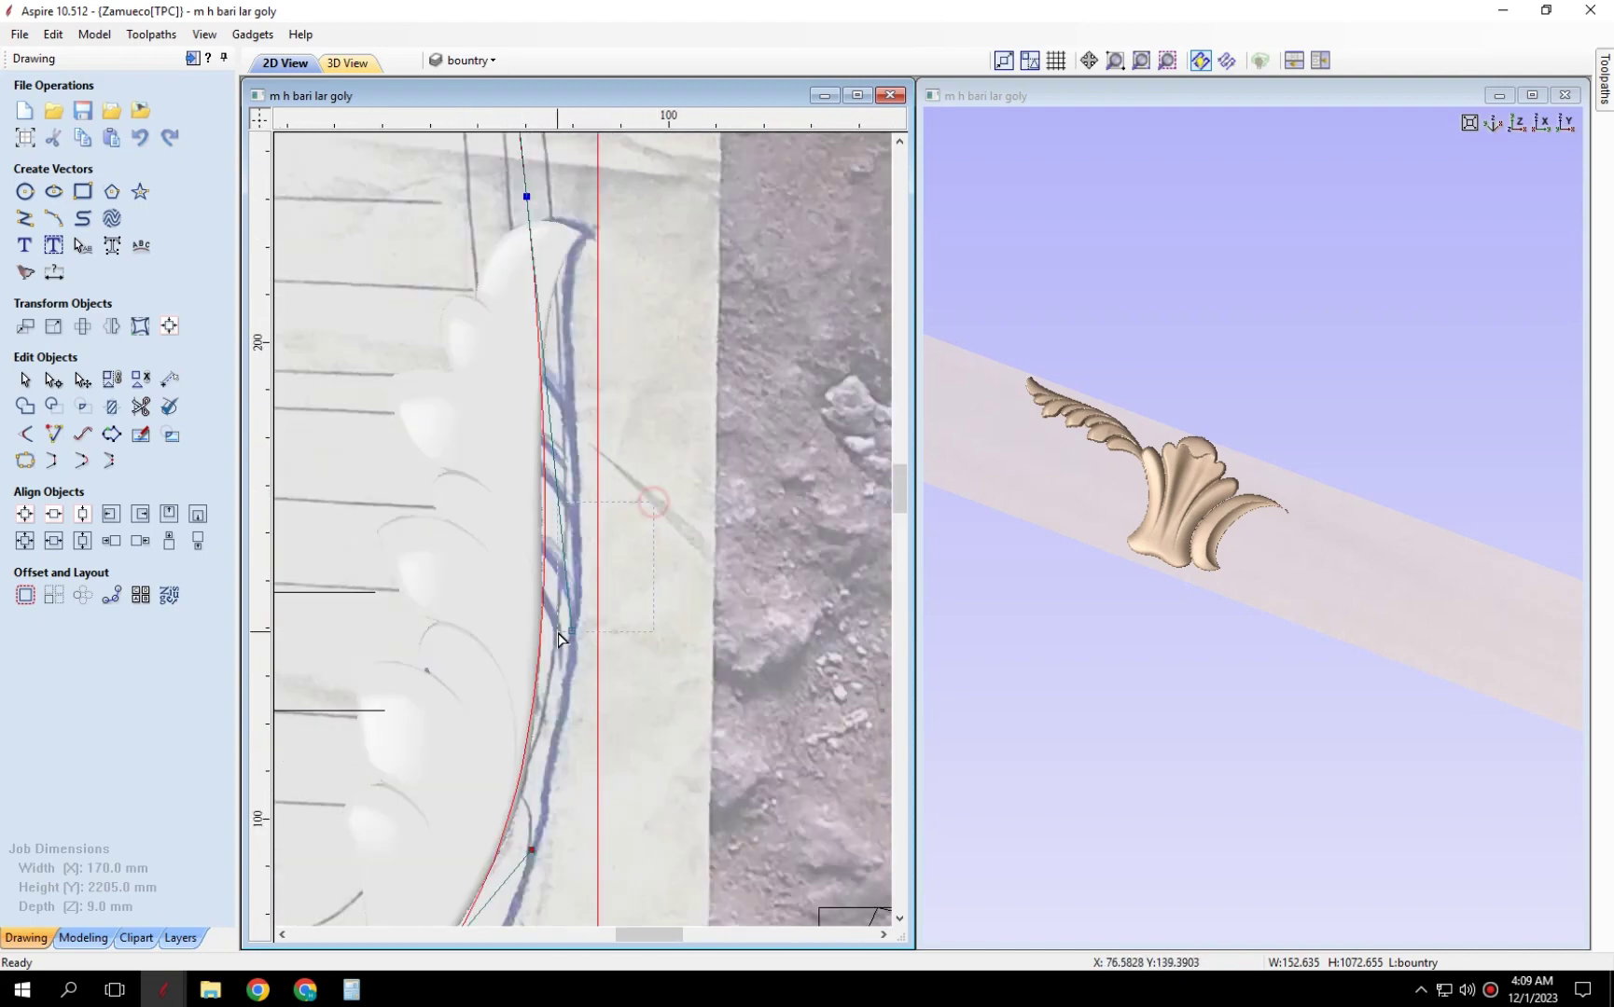
pyautogui.scroll(-3, 558, 660)
pyautogui.scroll(2, 631, 652)
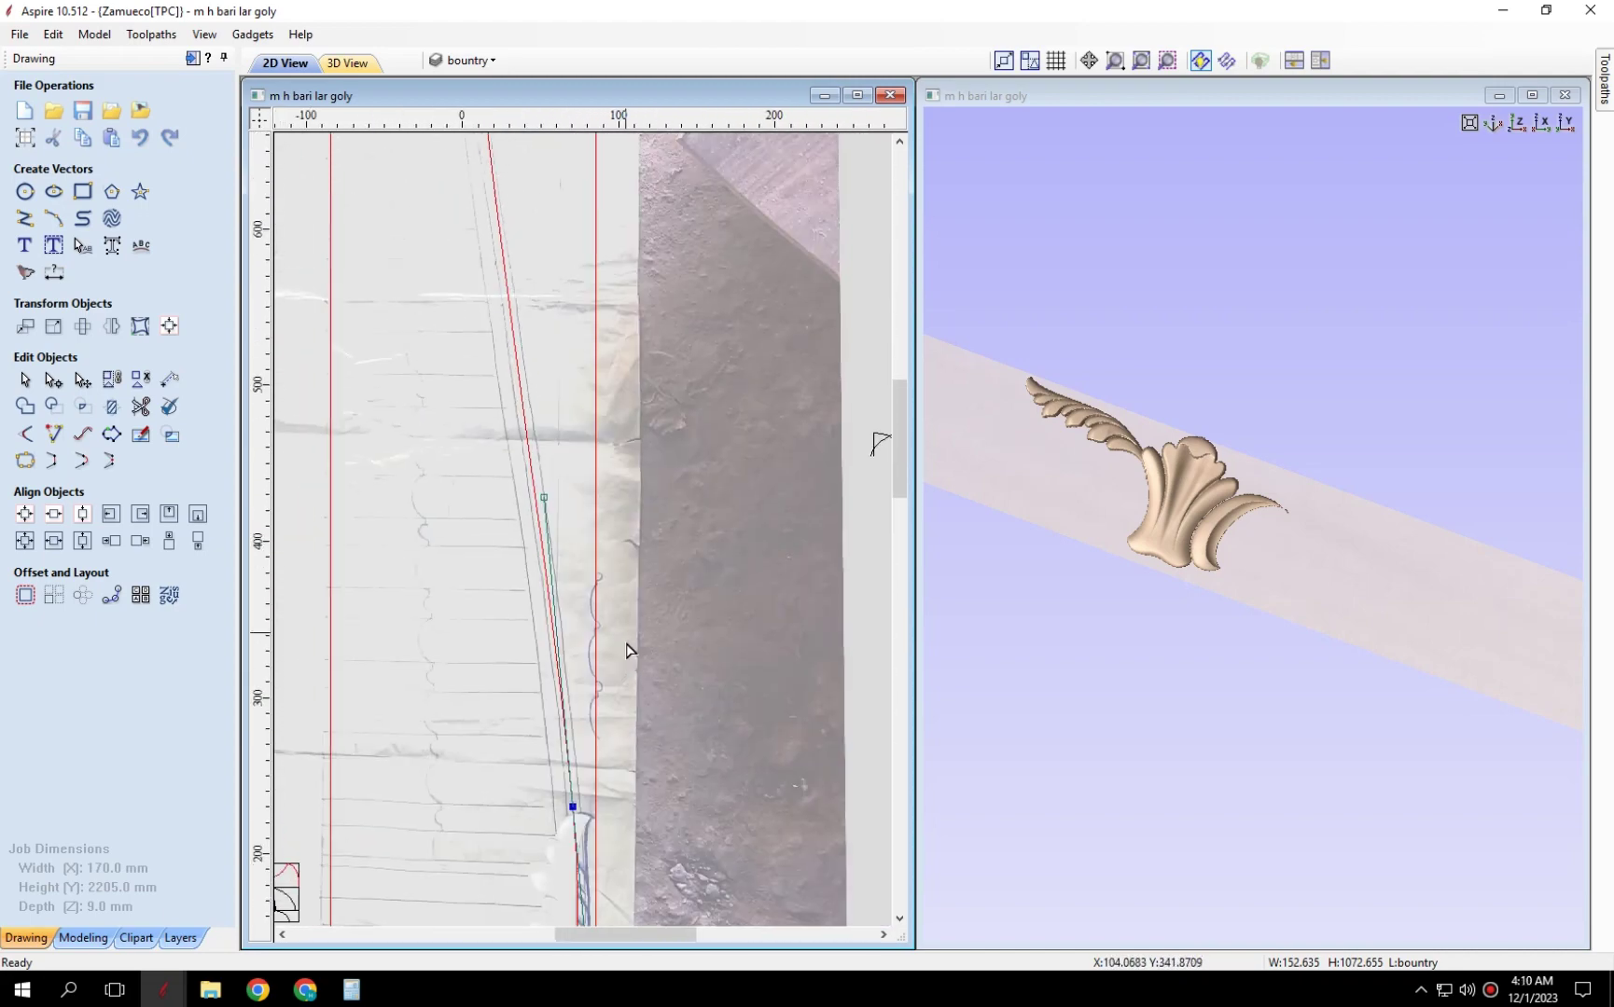
pyautogui.scroll(-3, 532, 543)
pyautogui.scroll(2, 559, 485)
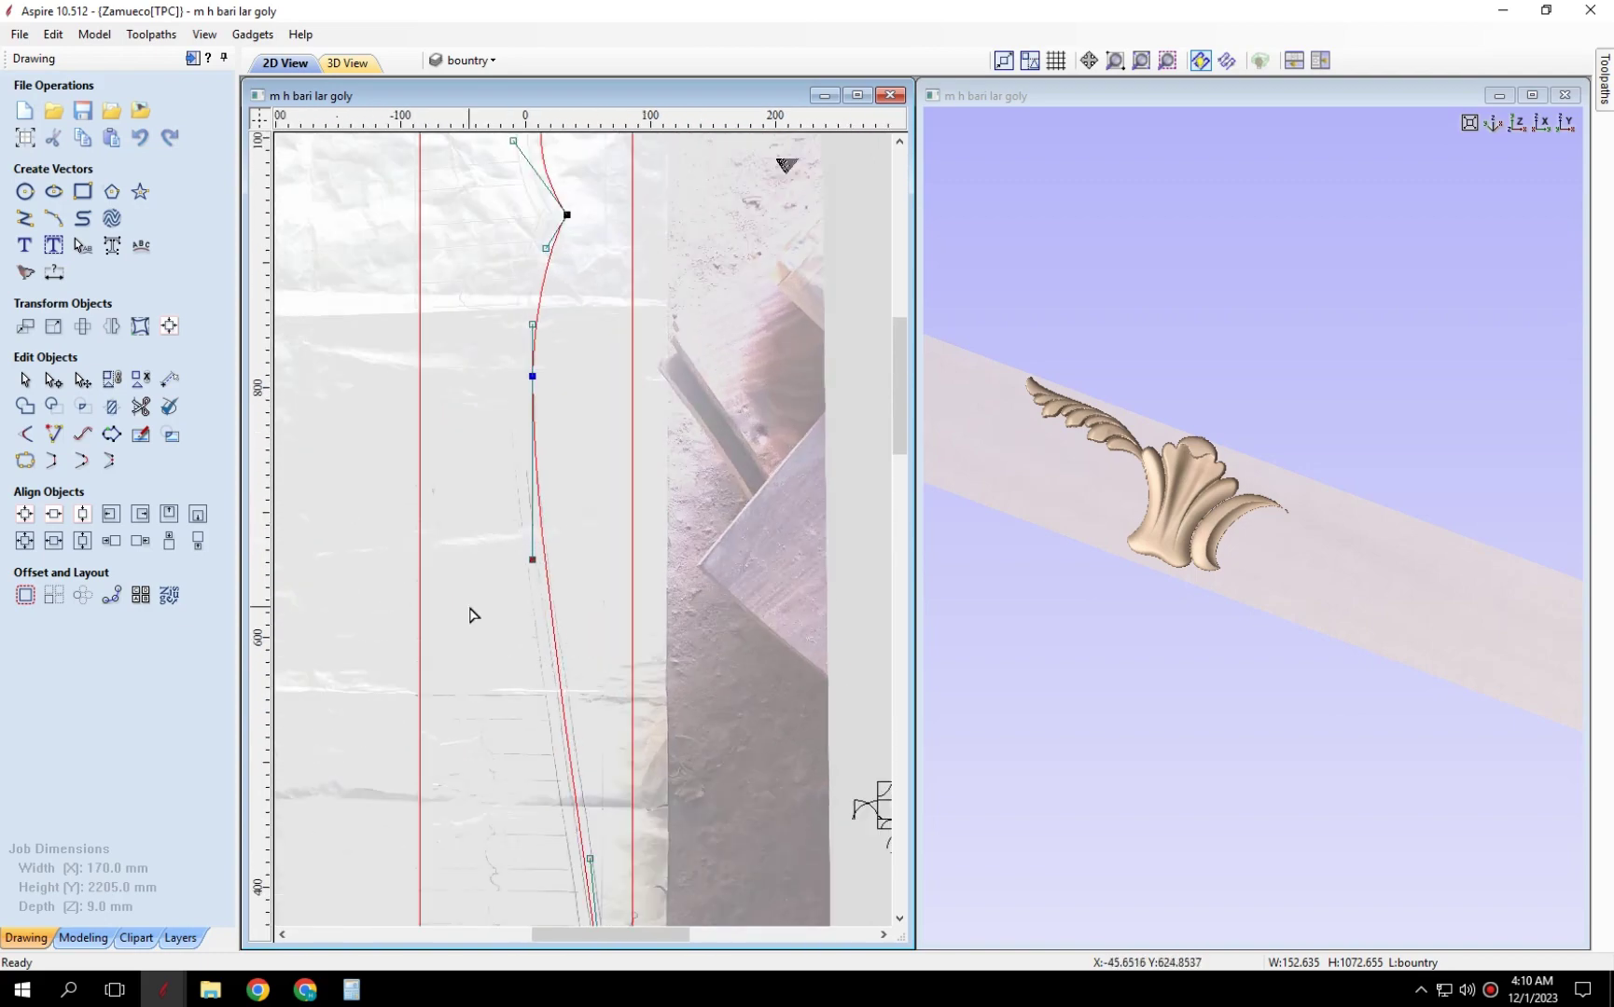
pyautogui.scroll(-2, 545, 625)
pyautogui.scroll(2, 546, 625)
pyautogui.scroll(-1, 519, 753)
pyautogui.scroll(3, 612, 507)
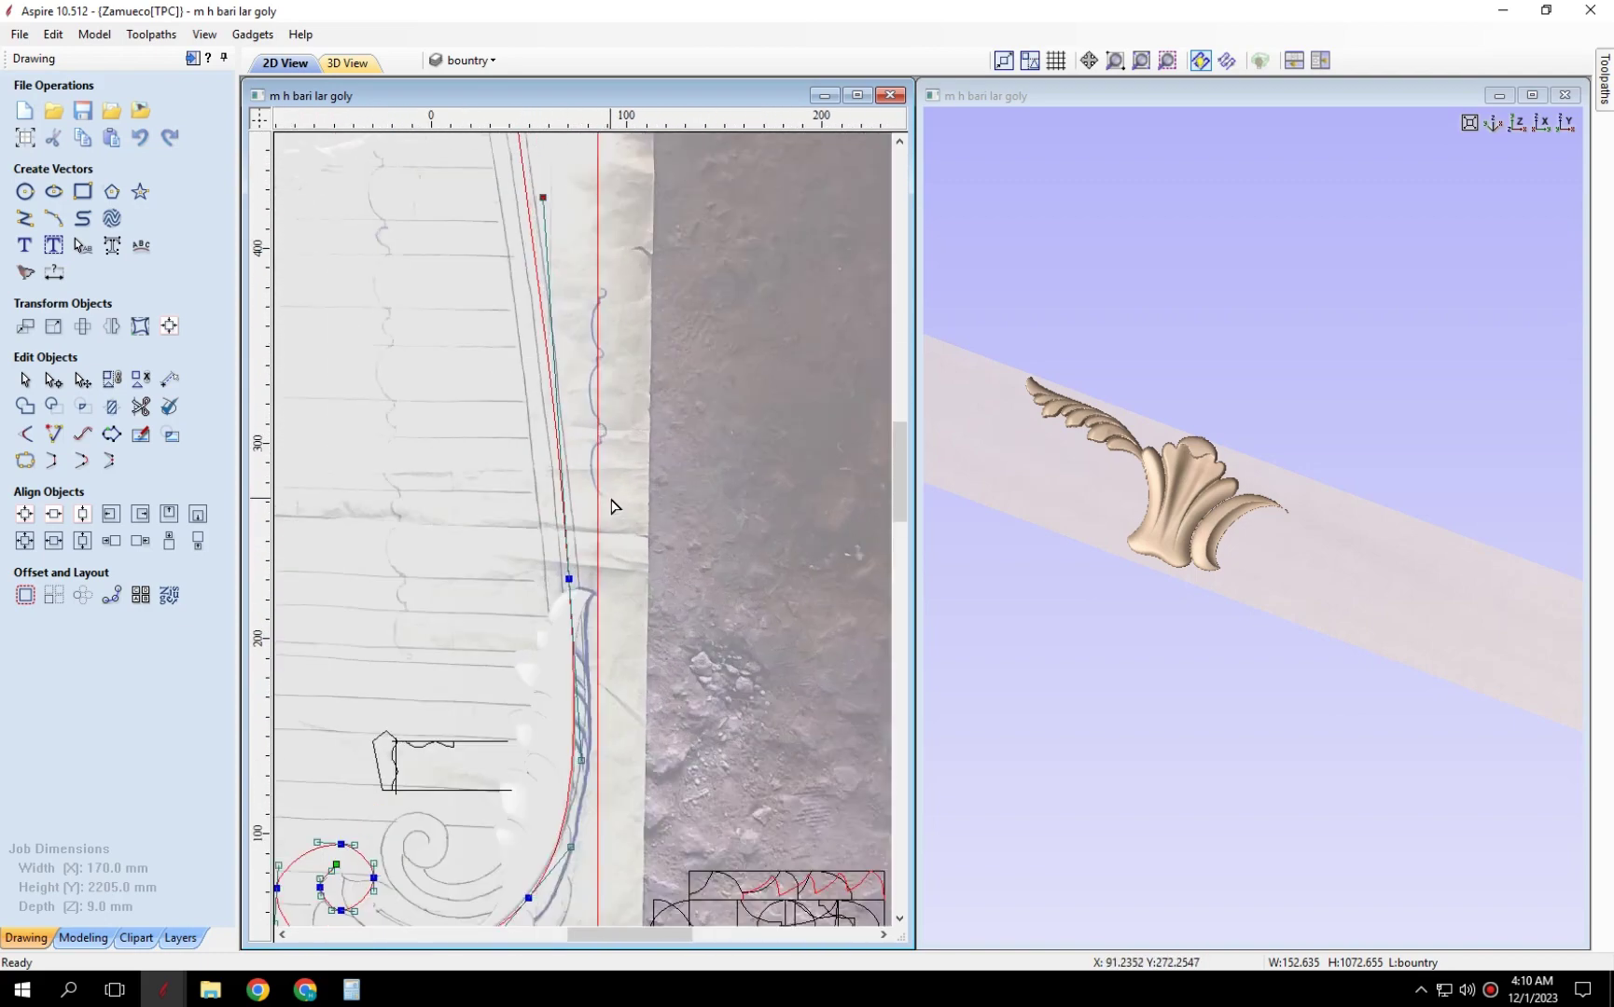
pyautogui.scroll(-1, 597, 531)
pyautogui.scroll(-1, 550, 732)
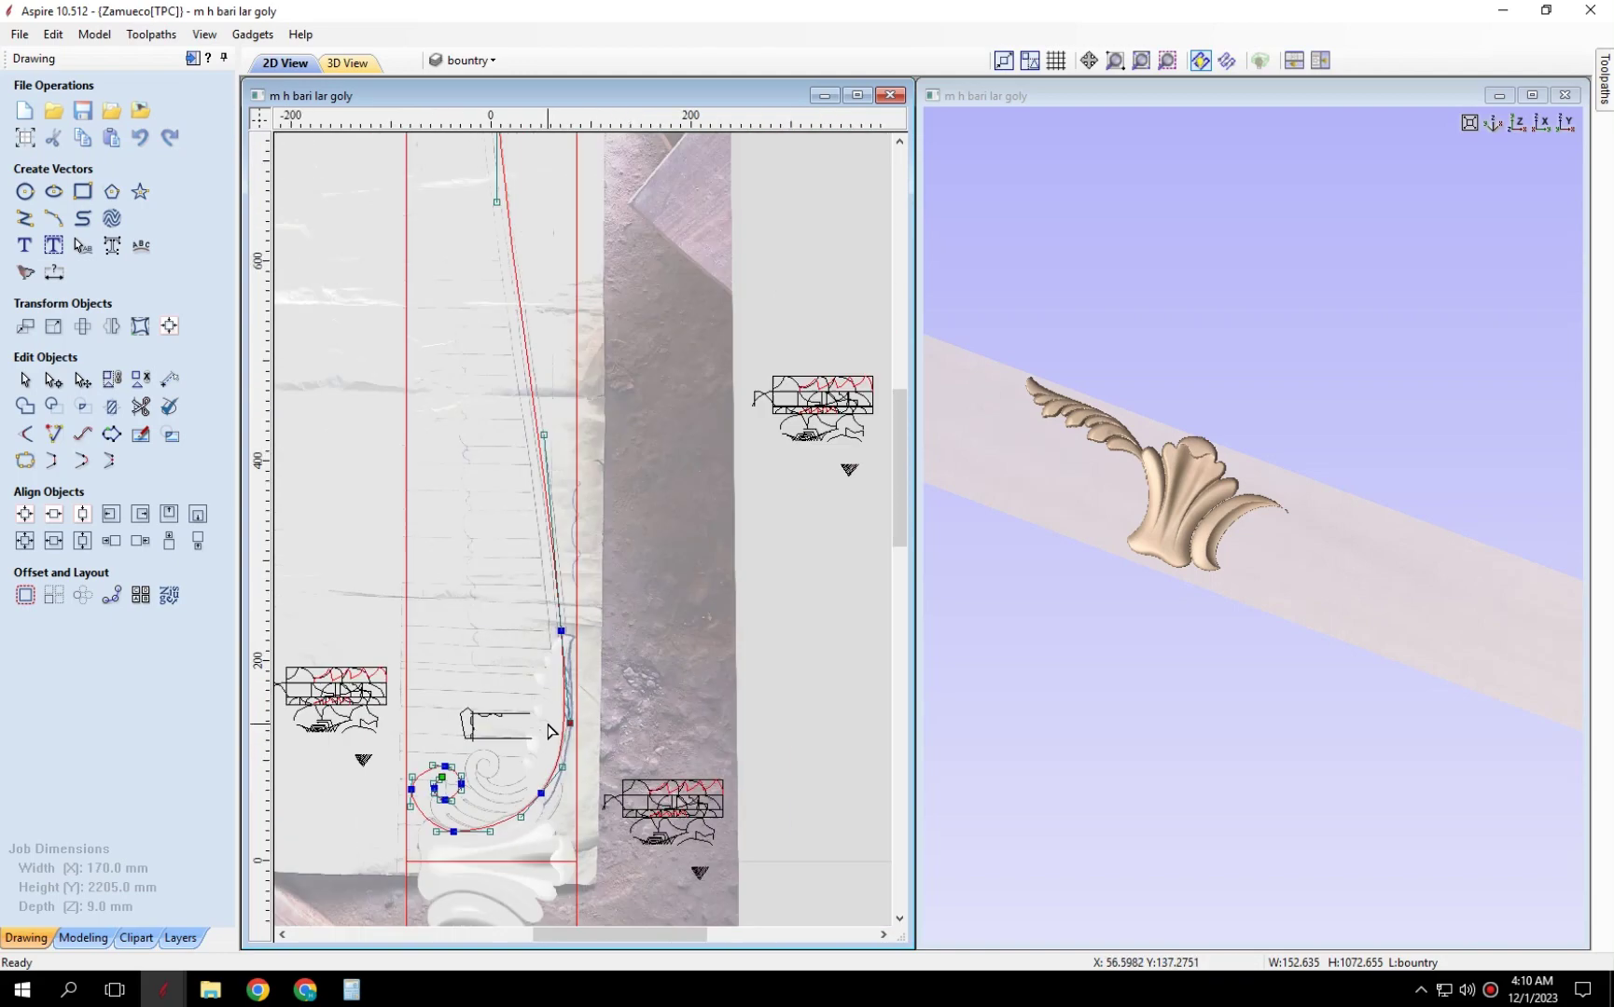
pyautogui.scroll(2, 546, 746)
pyautogui.scroll(2, 450, 597)
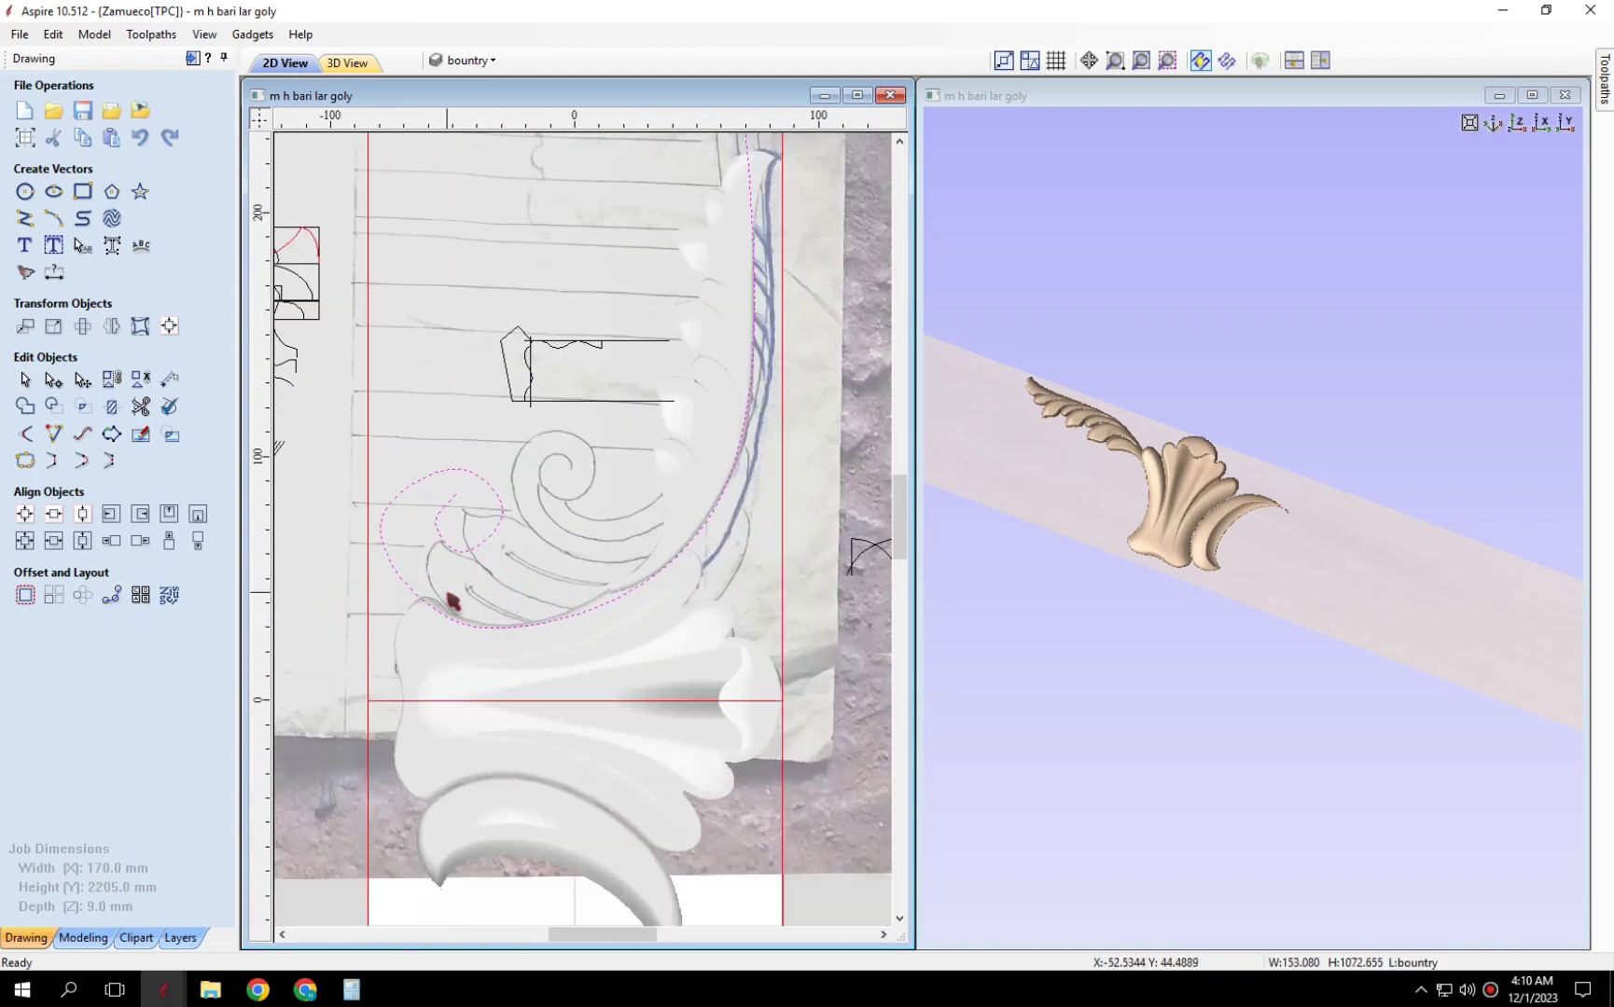
# Raise the spiral's top node, lower the inner loop's bottom node, and level the end handle.
pyautogui.click(445, 611)
pyautogui.scroll(2, 415, 550)
pyautogui.scroll(-2, 578, 503)
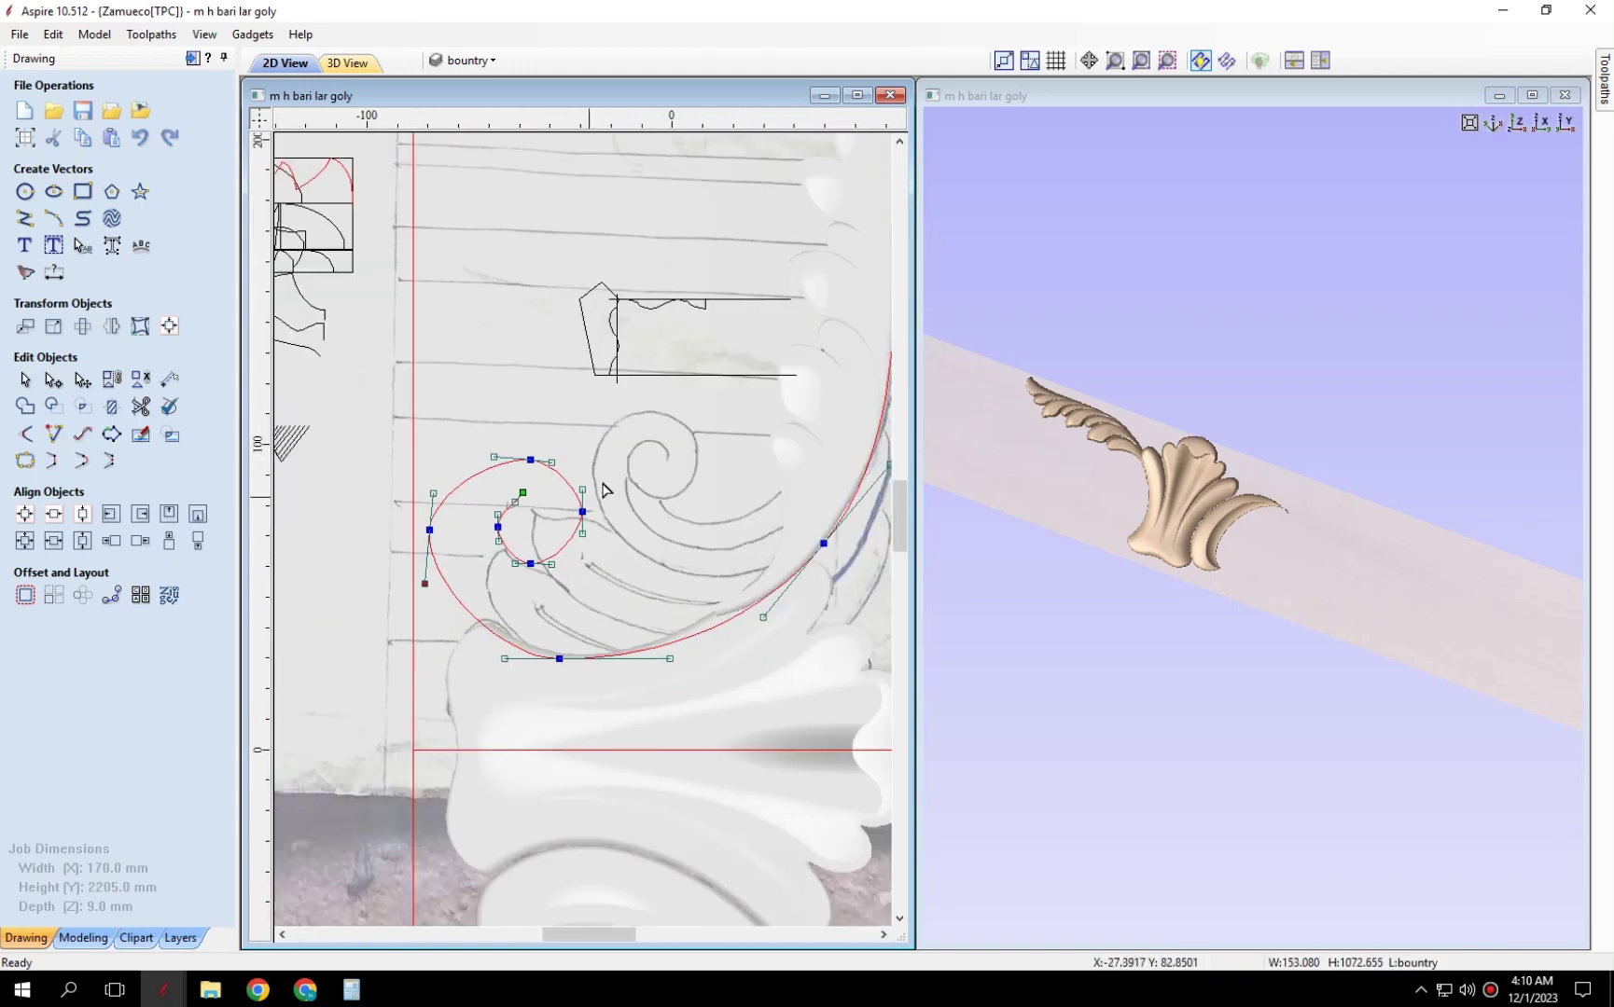
pyautogui.moveTo(475, 599); pyautogui.dragTo(478, 481)
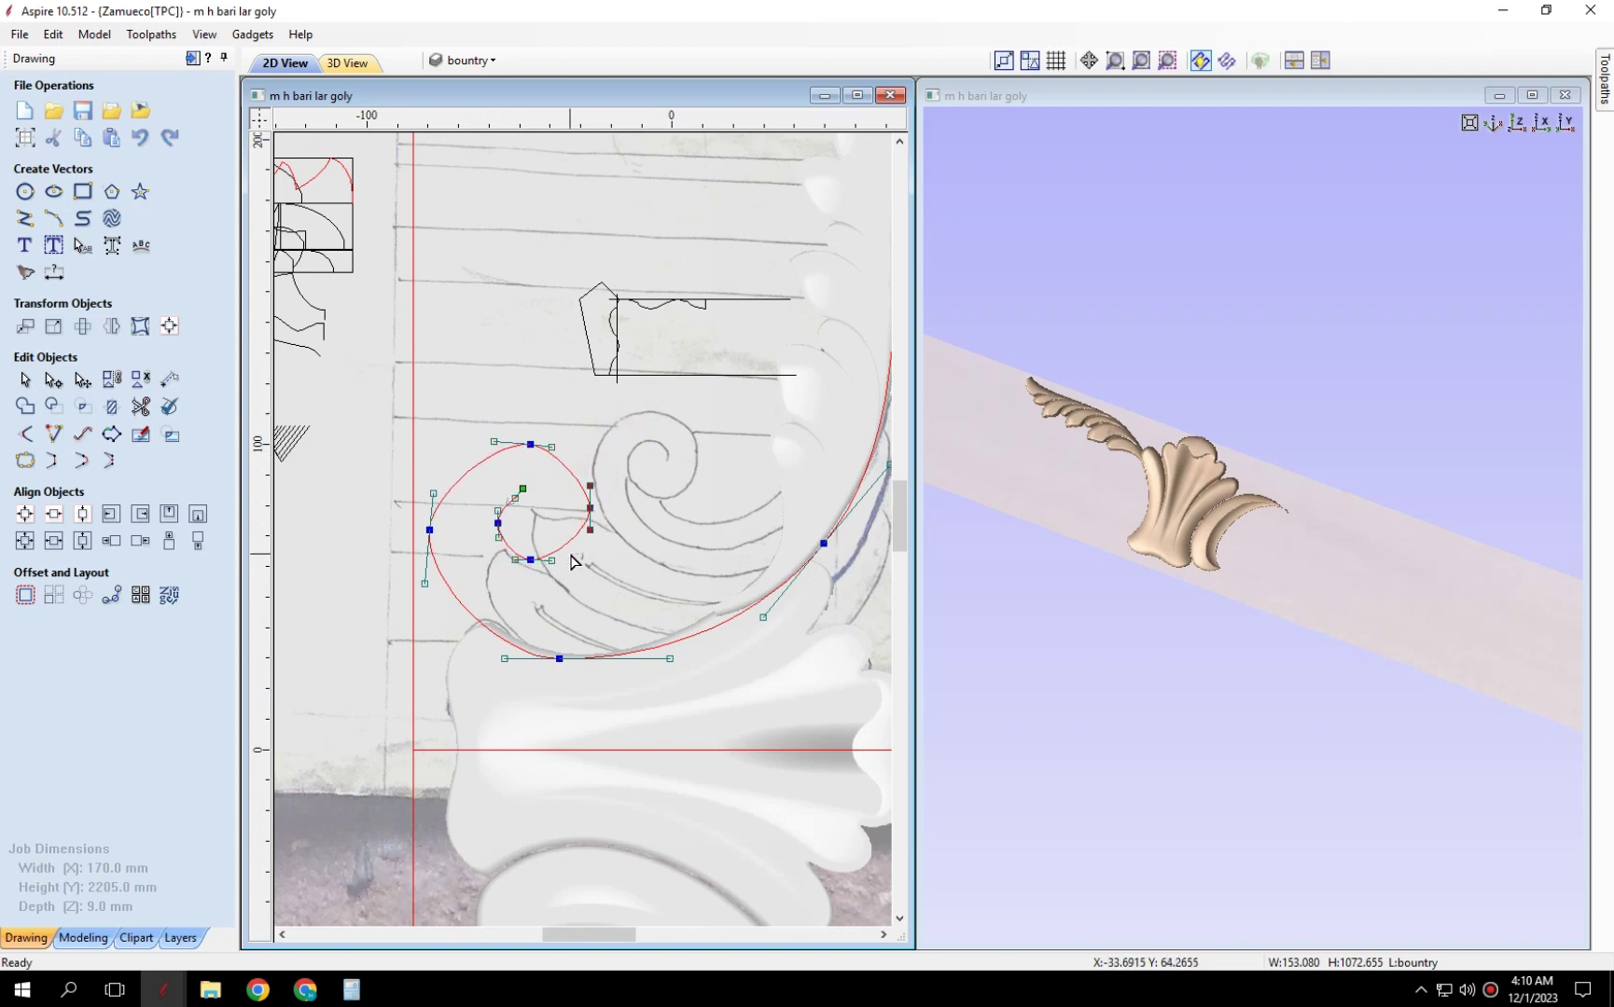
pyautogui.scroll(2, 573, 561)
pyautogui.moveTo(492, 568); pyautogui.dragTo(491, 578)
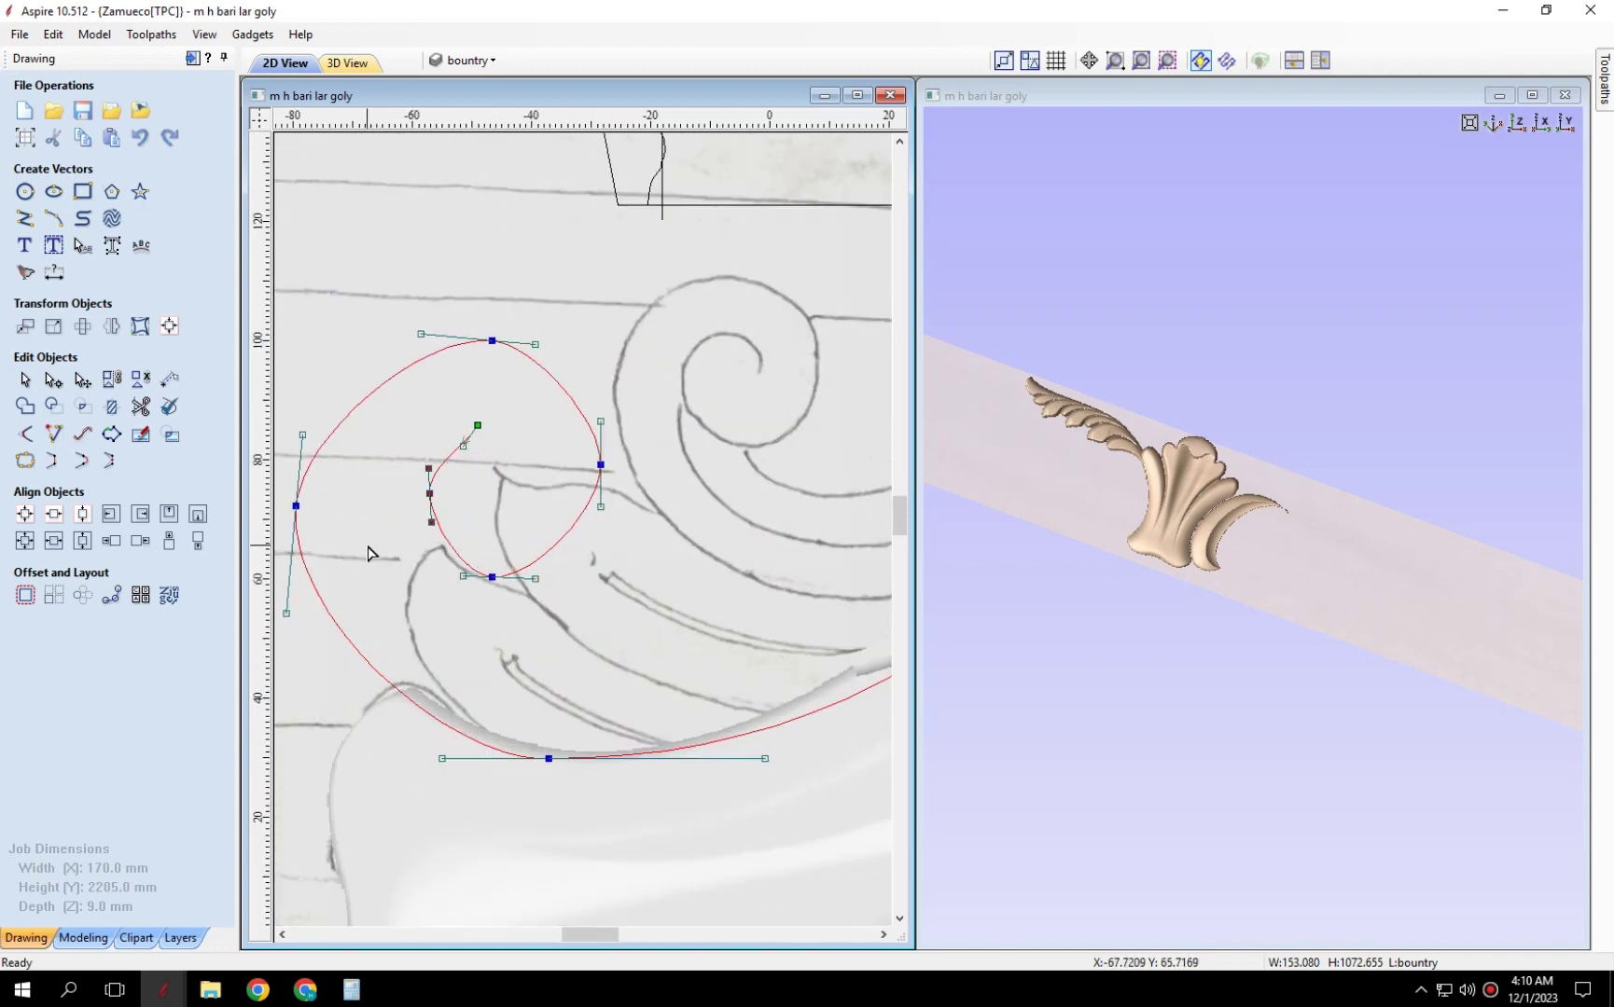
pyautogui.moveTo(466, 442); pyautogui.dragTo(382, 425)
pyautogui.scroll(2, 438, 415)
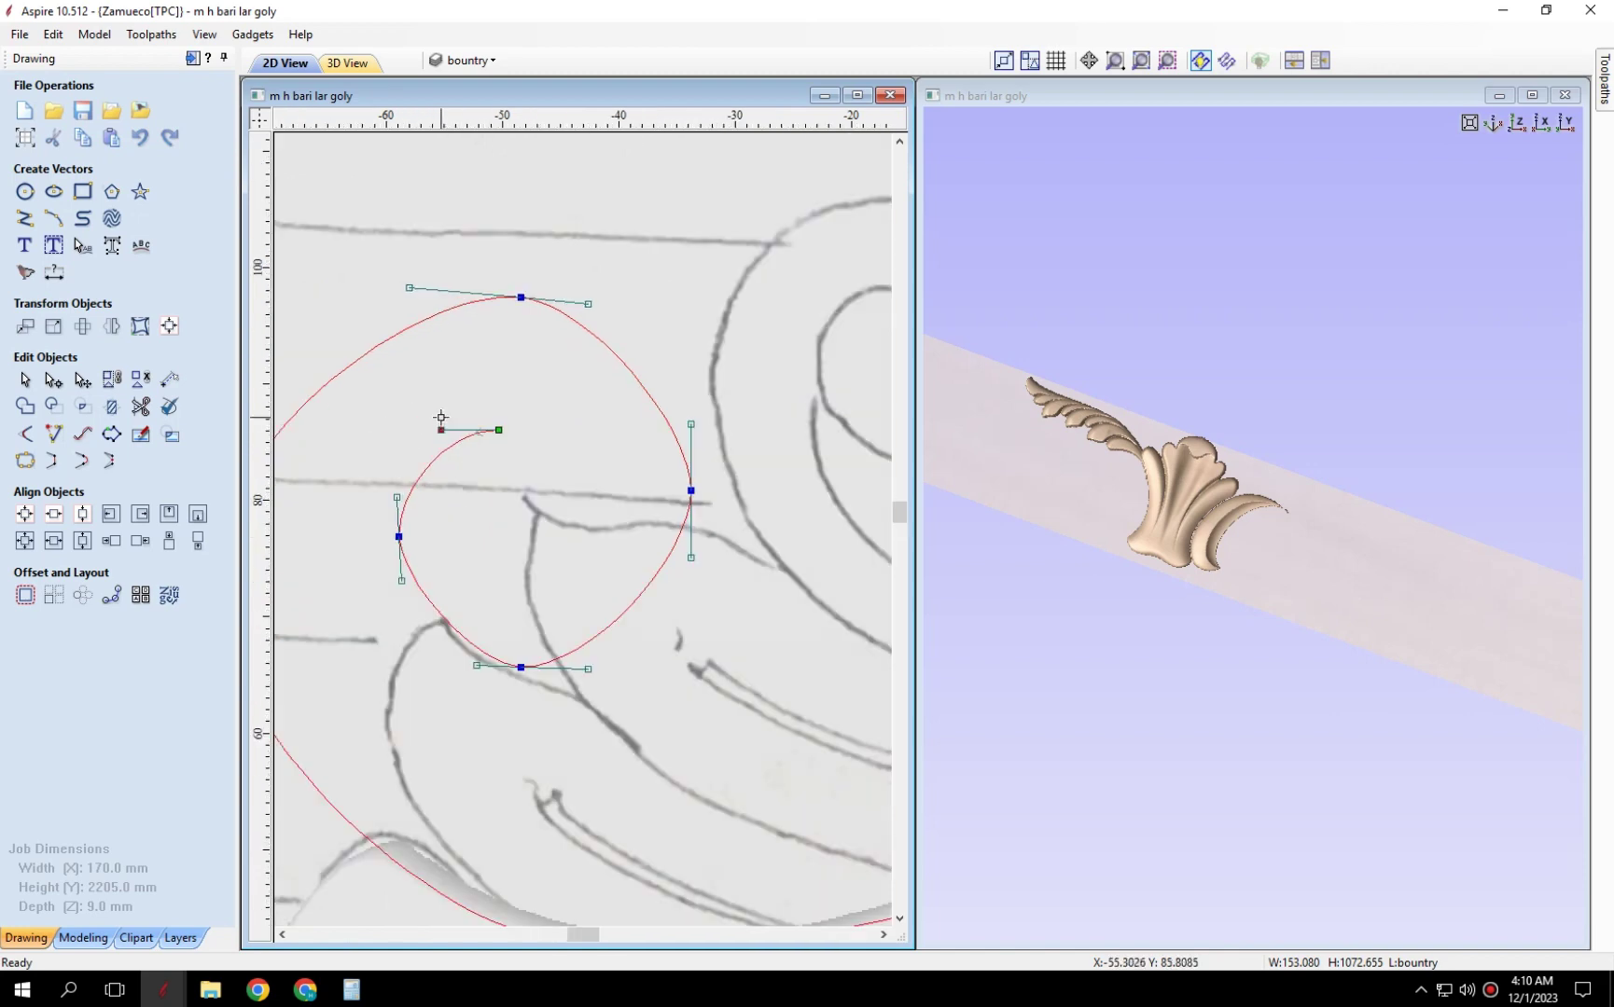
pyautogui.scroll(4, 414, 487)
# Lengthen and align the left and bottom nodes' handles to round the outer loop.
pyautogui.moveTo(377, 522); pyautogui.dragTo(371, 446)
pyautogui.scroll(-3, 407, 444)
pyautogui.scroll(2, 391, 585)
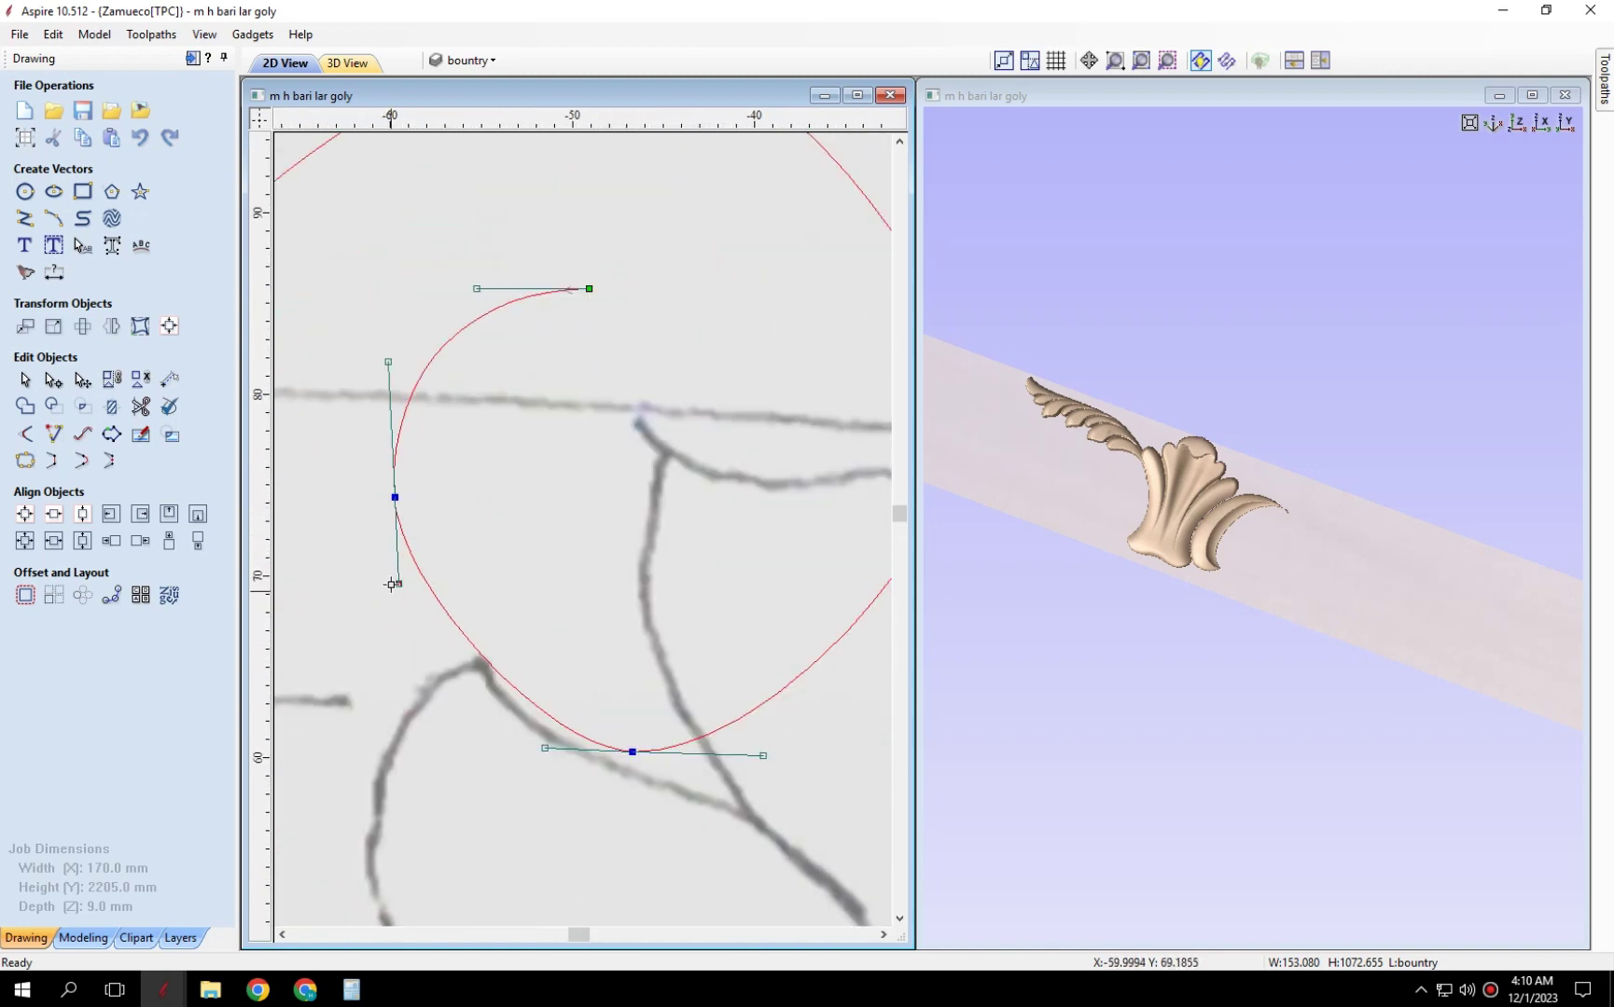
pyautogui.moveTo(393, 584); pyautogui.dragTo(390, 599)
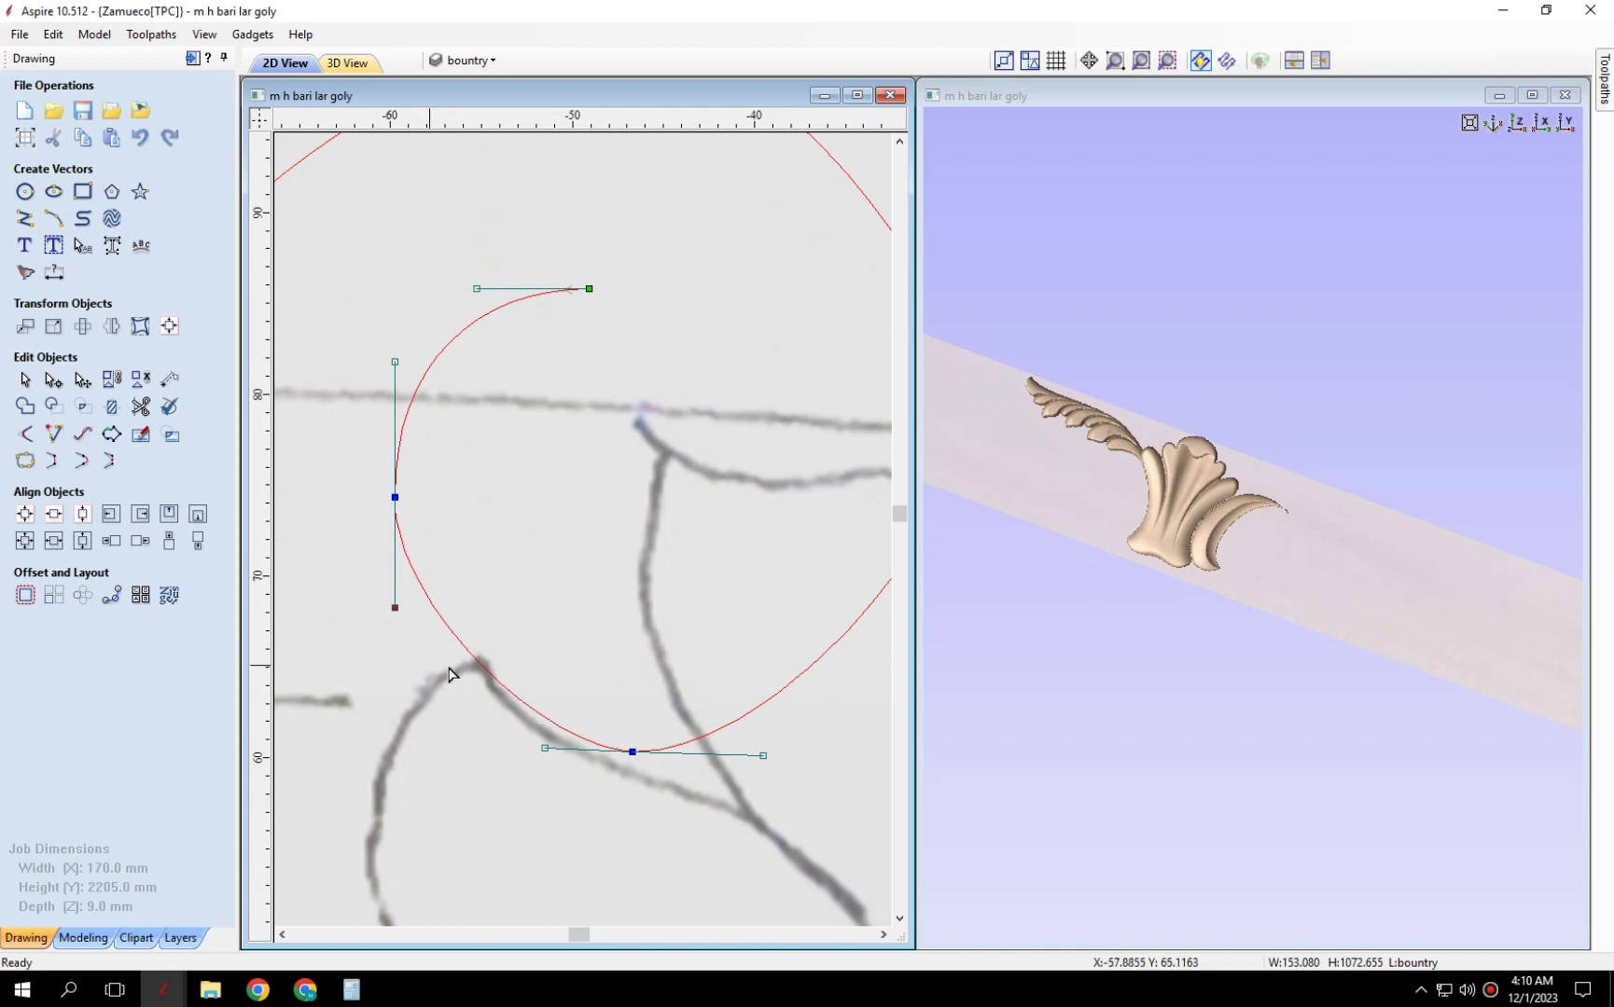
pyautogui.moveTo(545, 748); pyautogui.dragTo(505, 752)
pyautogui.scroll(-2, 483, 789)
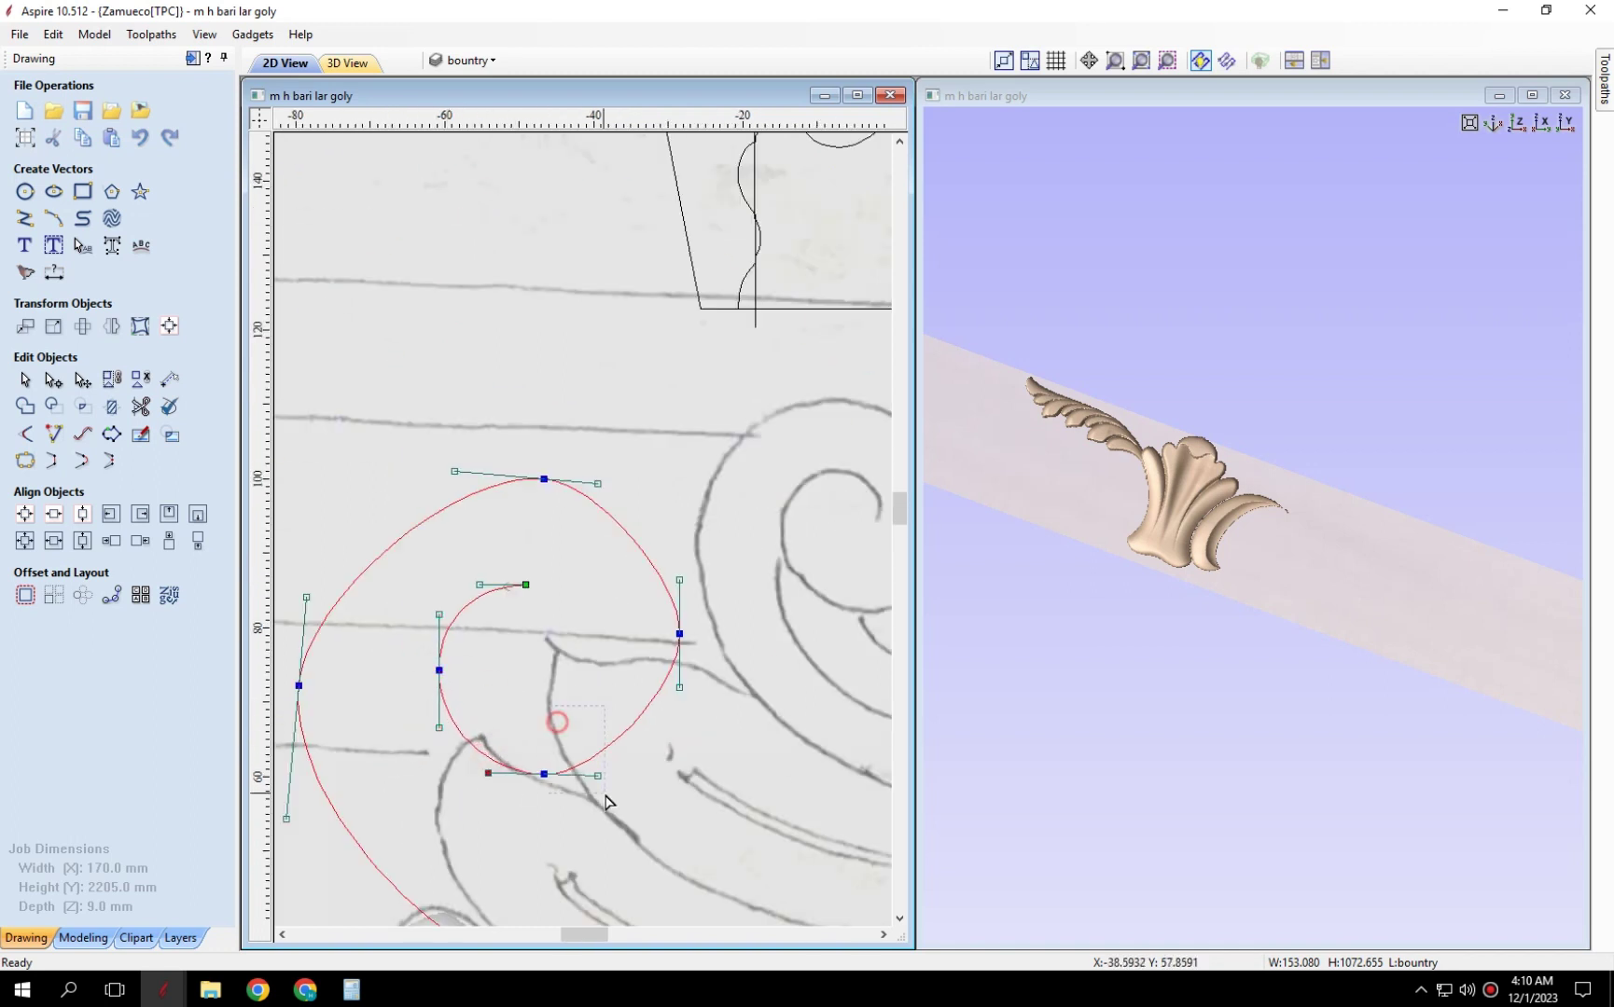
pyautogui.moveTo(598, 775); pyautogui.dragTo(621, 776)
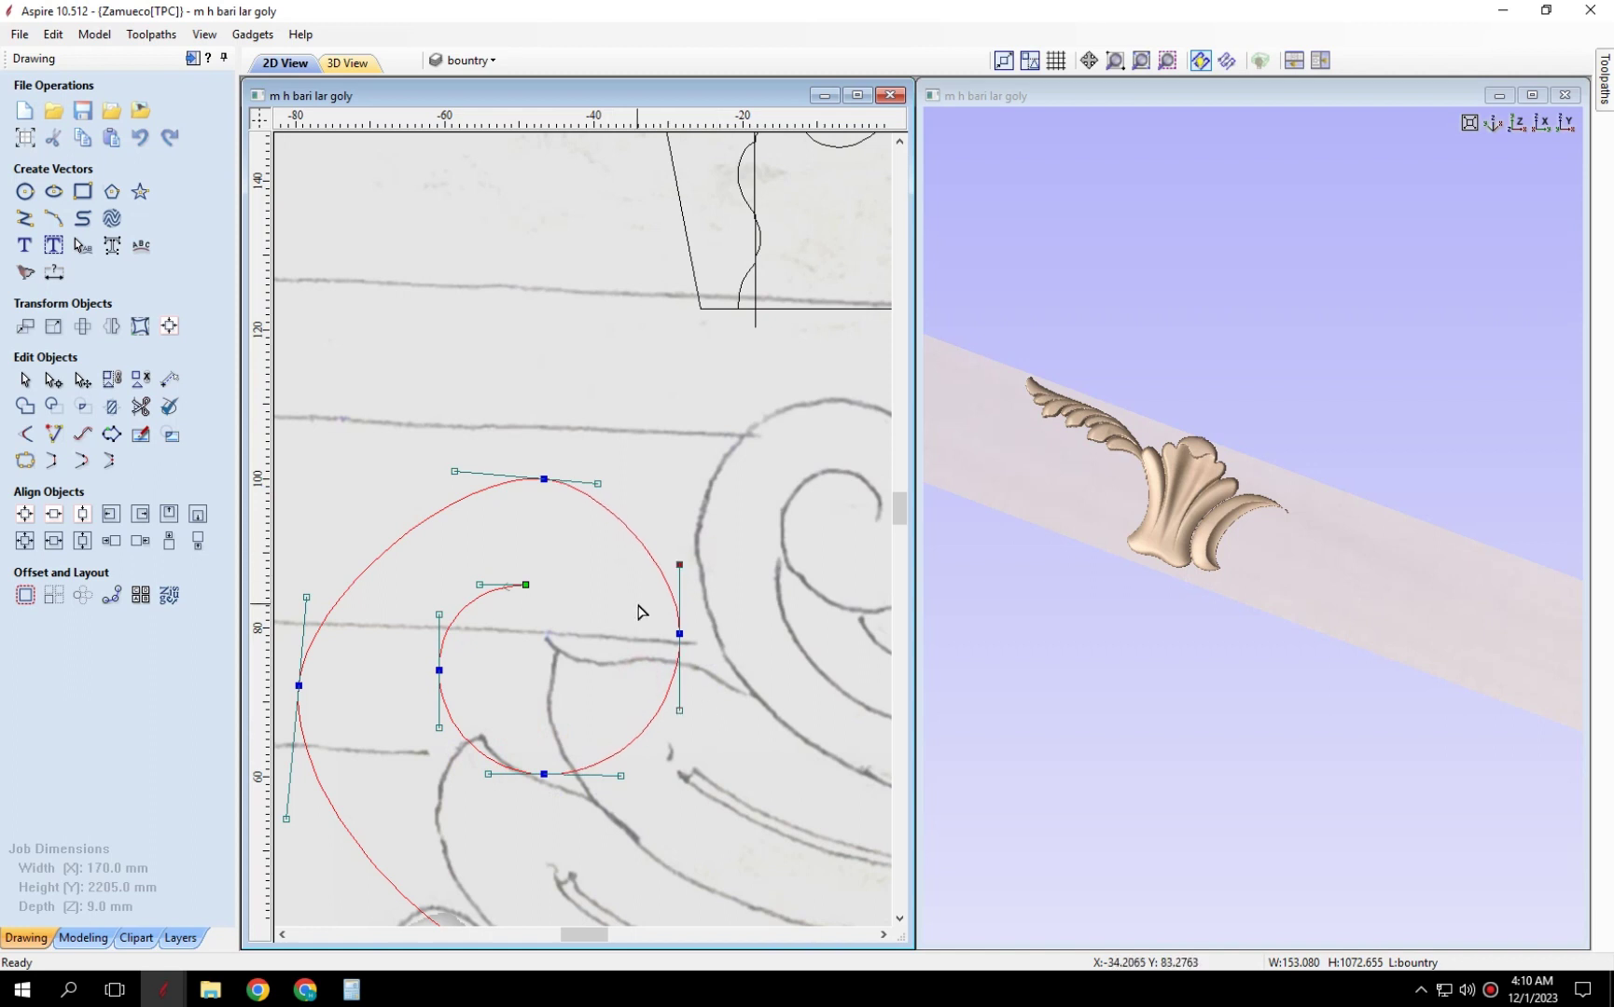
# Level the top node's handles, widen the outer loop's top, and make the left handle vertical.
pyautogui.moveTo(597, 484); pyautogui.dragTo(609, 480)
pyautogui.moveTo(398, 525); pyautogui.dragTo(353, 533)
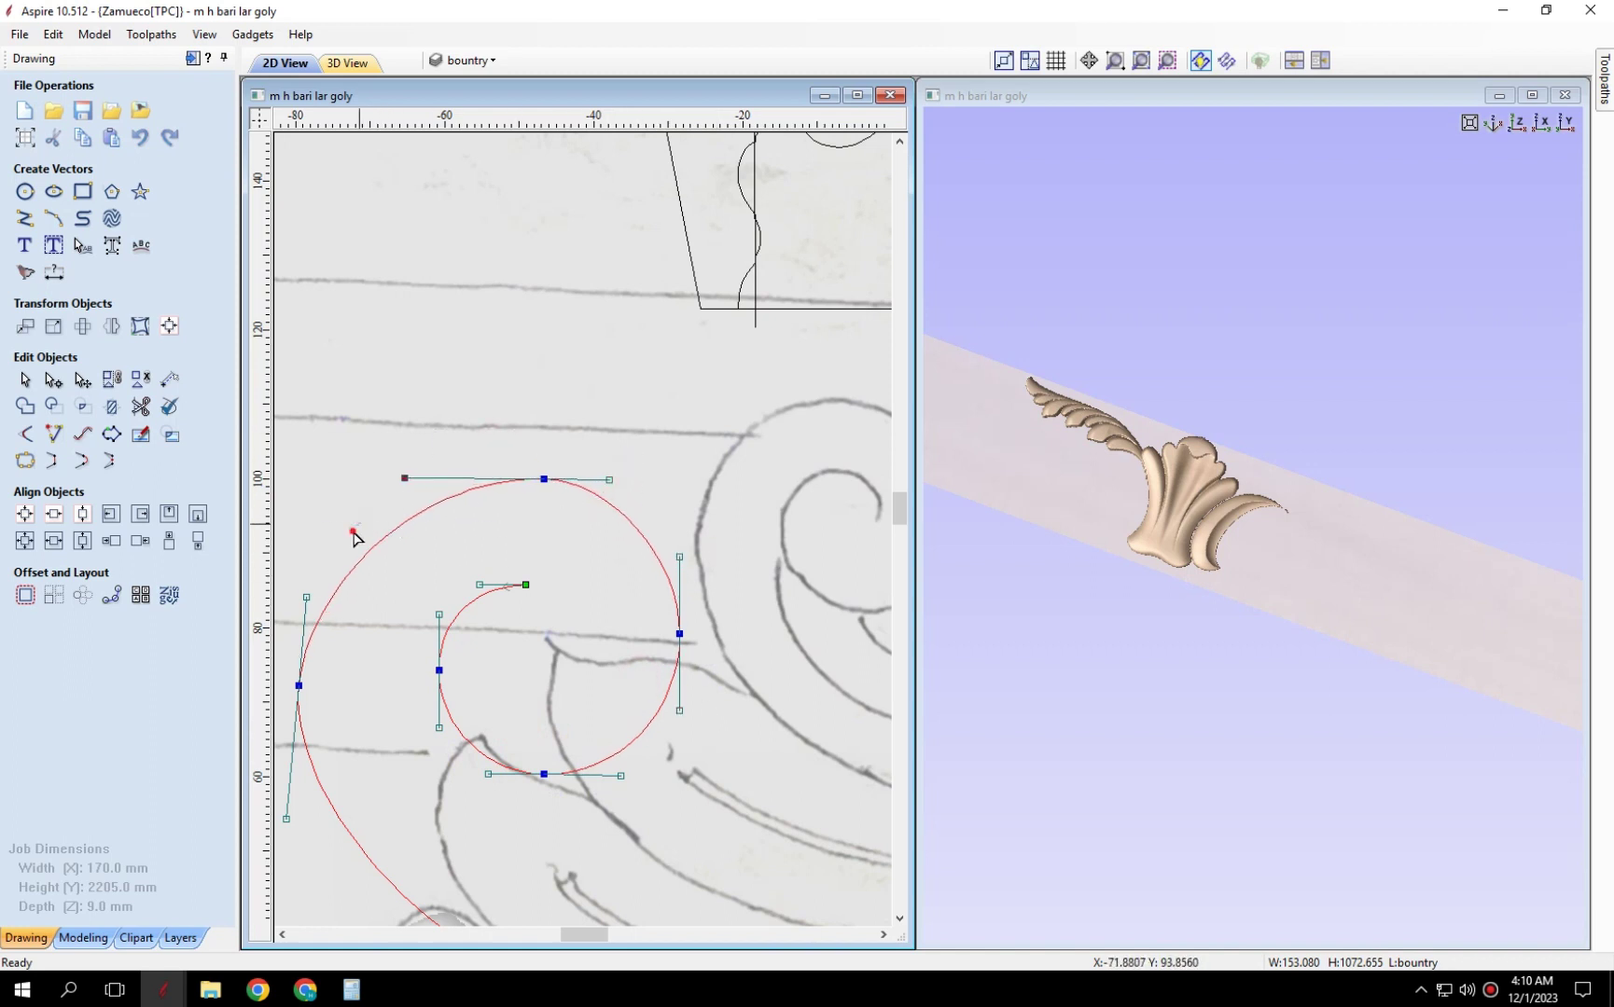
pyautogui.moveTo(544, 478); pyautogui.dragTo(521, 464)
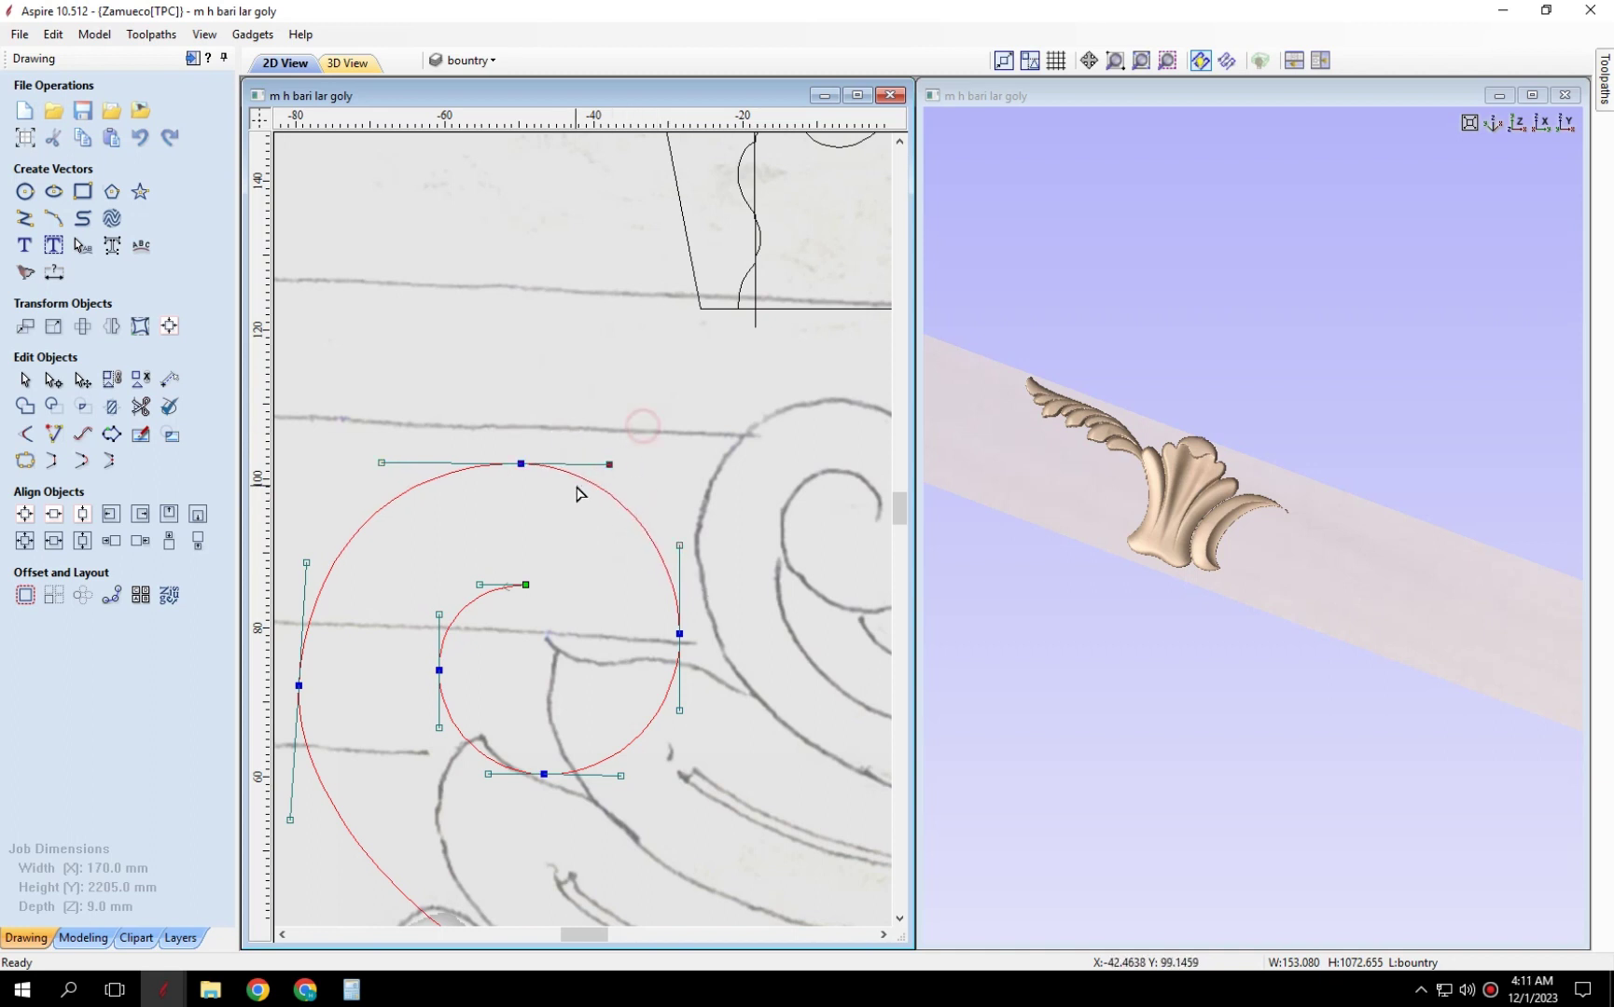
pyautogui.moveTo(306, 563); pyautogui.dragTo(298, 563)
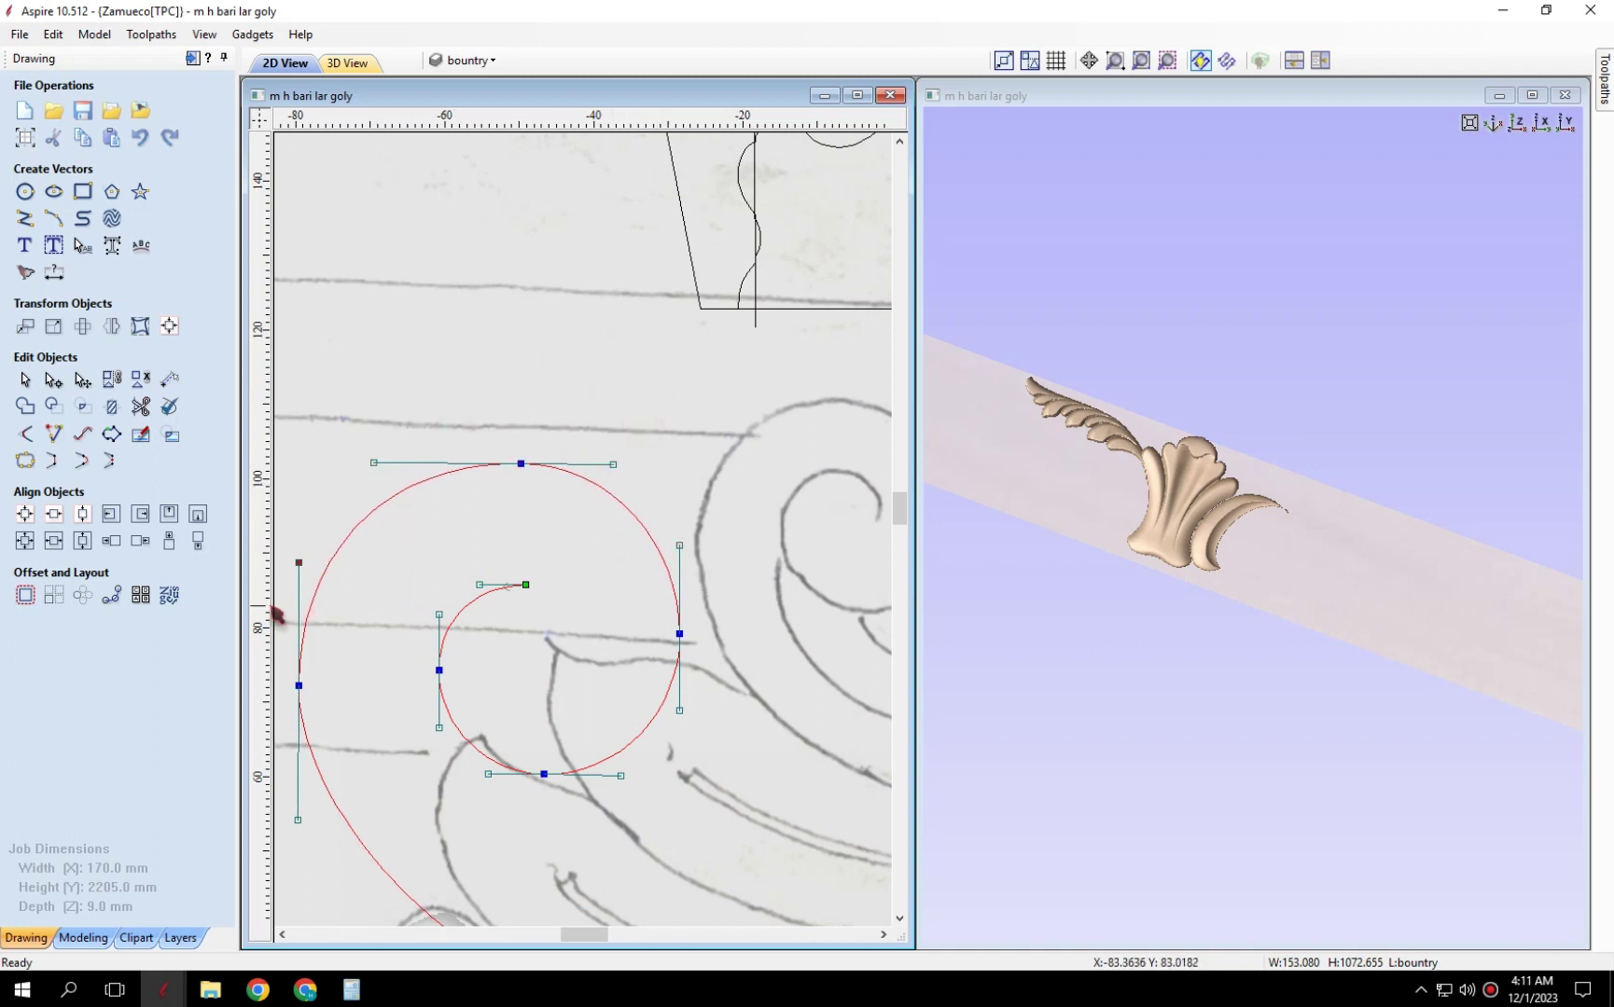
# Drag the stem curve's bottom bend to match the sketch, then deselect to check its shape.
pyautogui.scroll(-1, 389, 578)
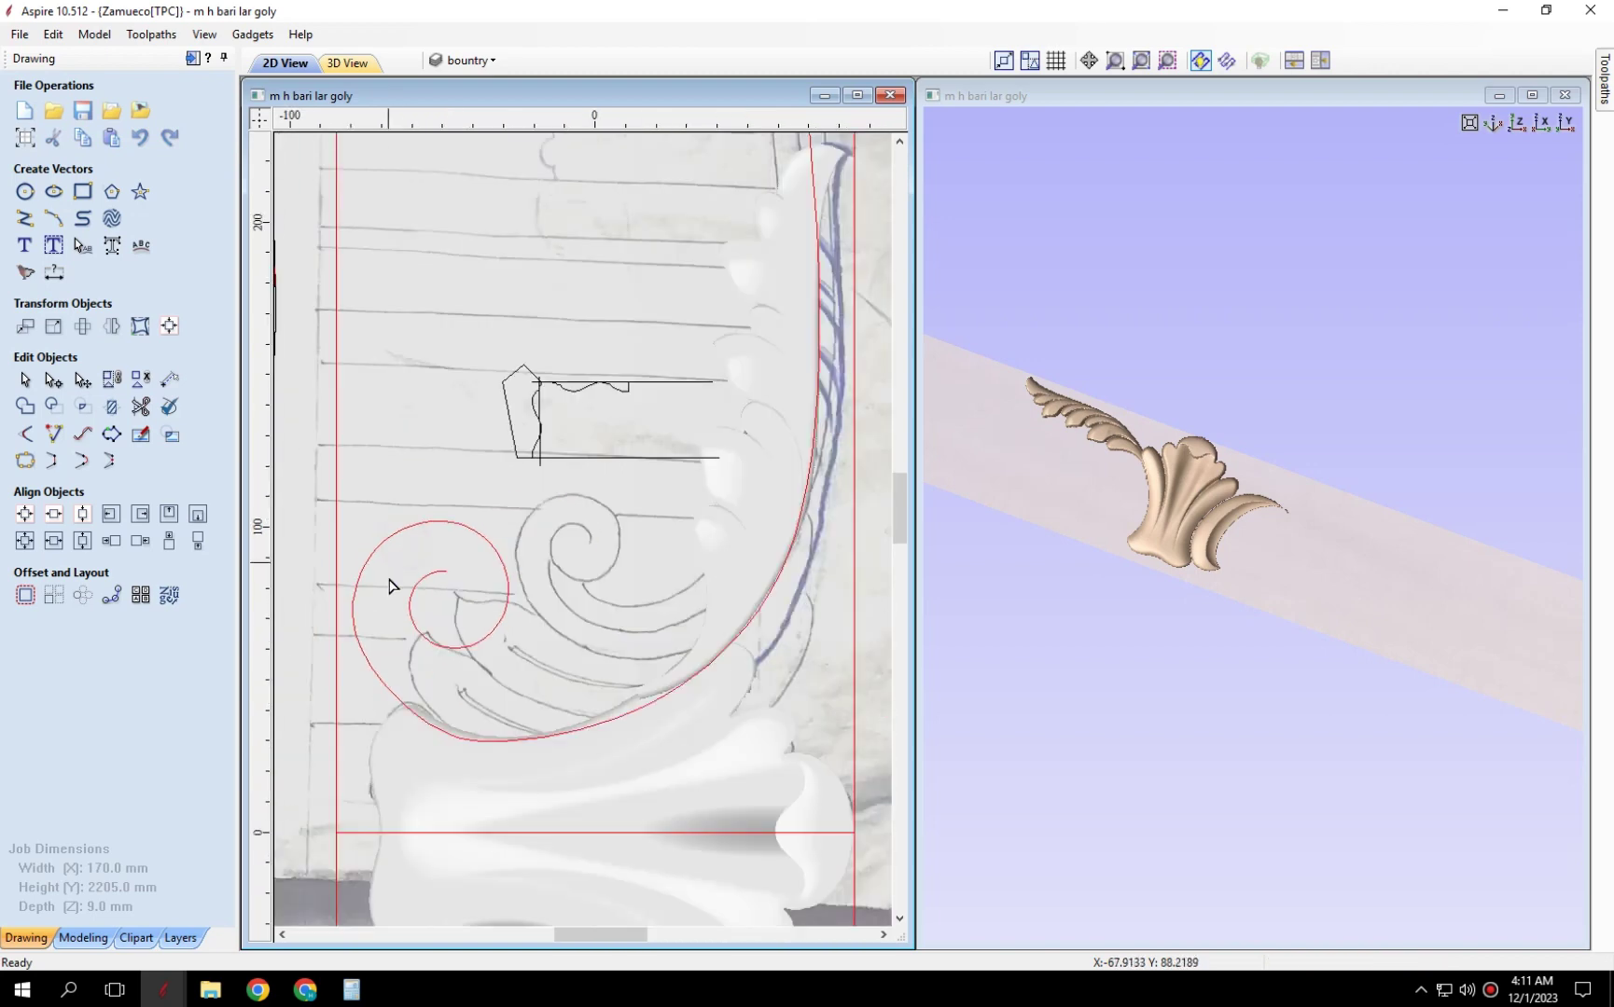
pyautogui.scroll(-1, 448, 569)
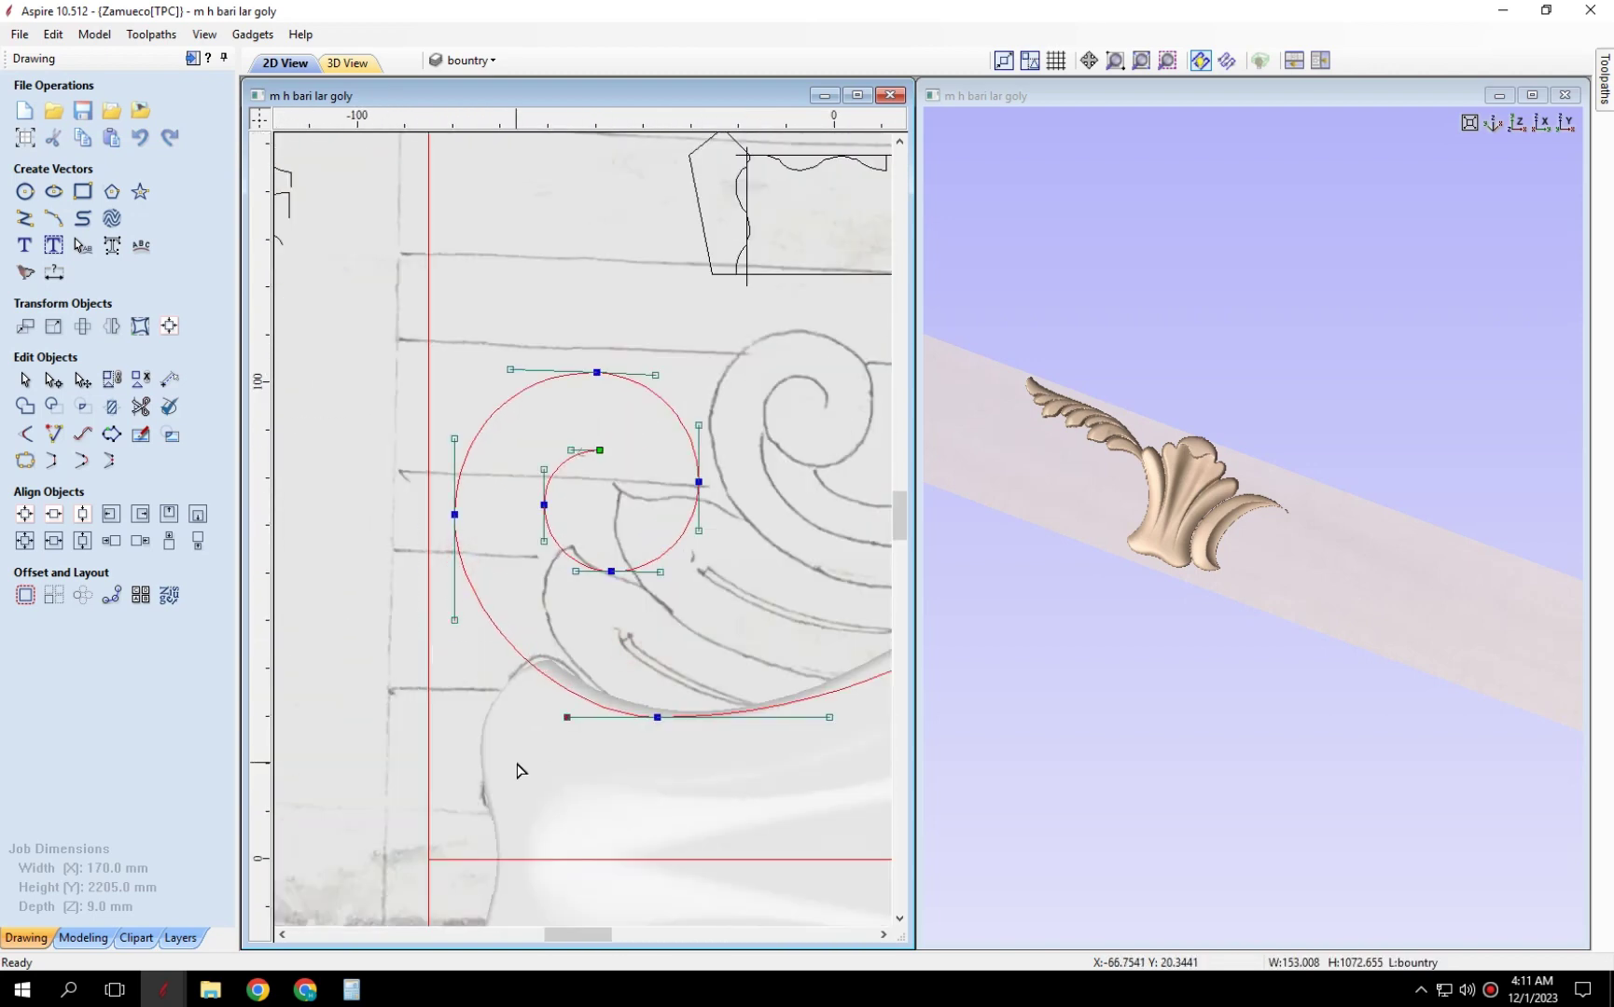
pyautogui.moveTo(552, 717); pyautogui.dragTo(536, 714)
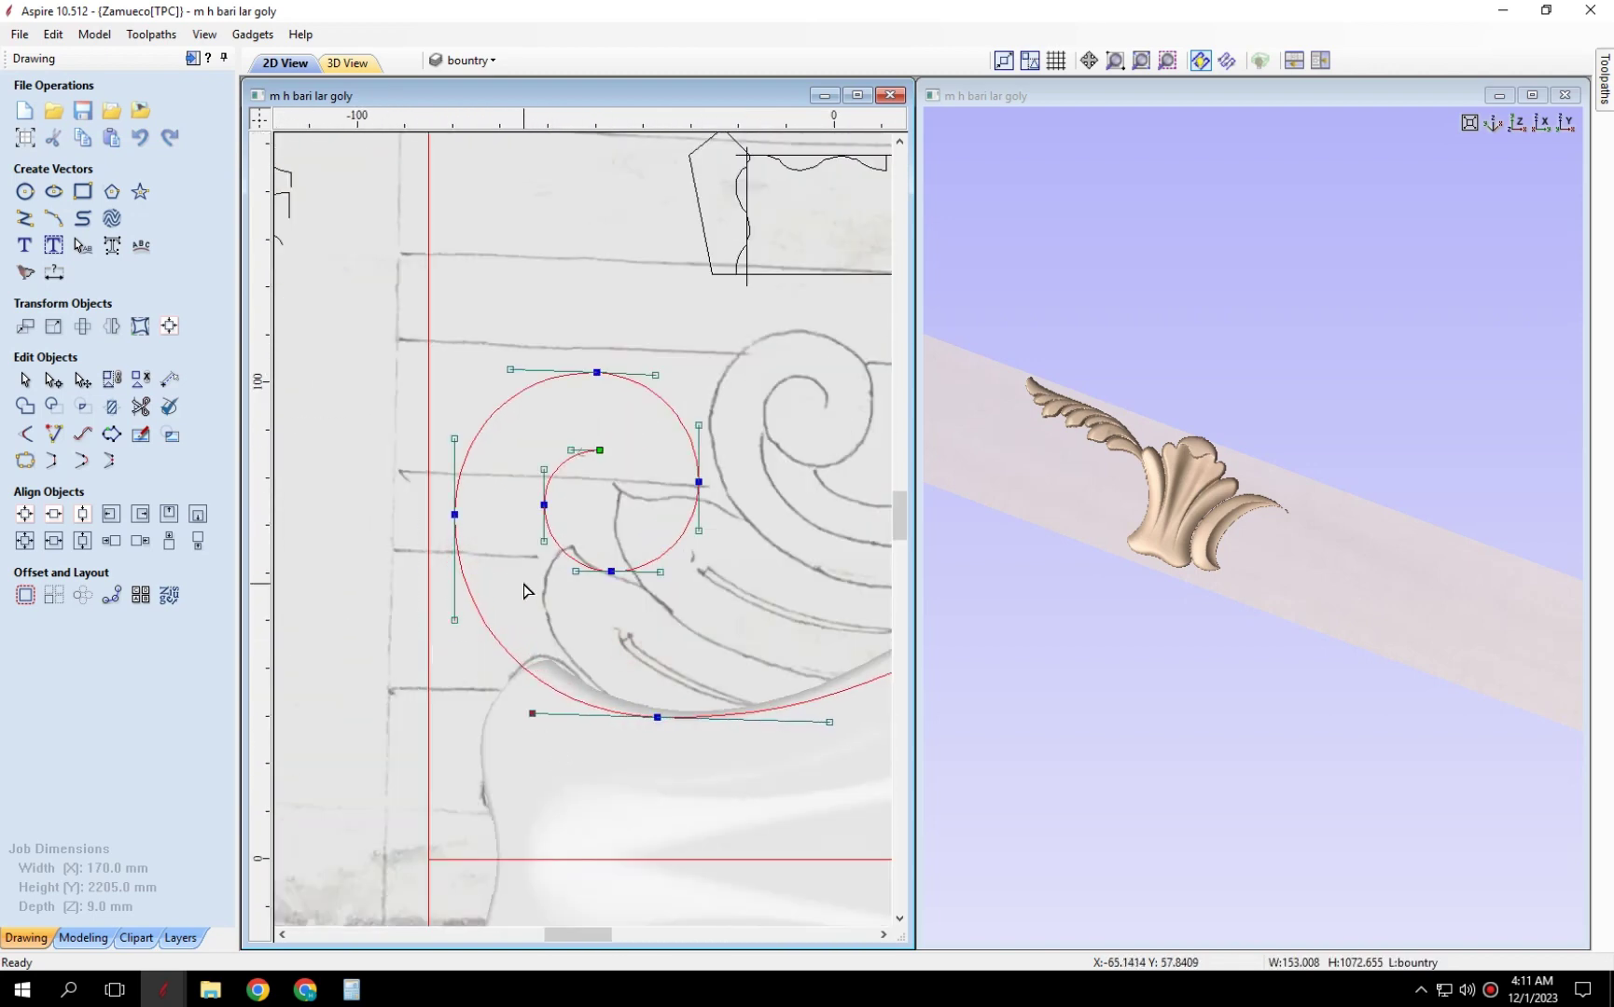
pyautogui.scroll(-2, 397, 671)
pyautogui.scroll(-1, 515, 720)
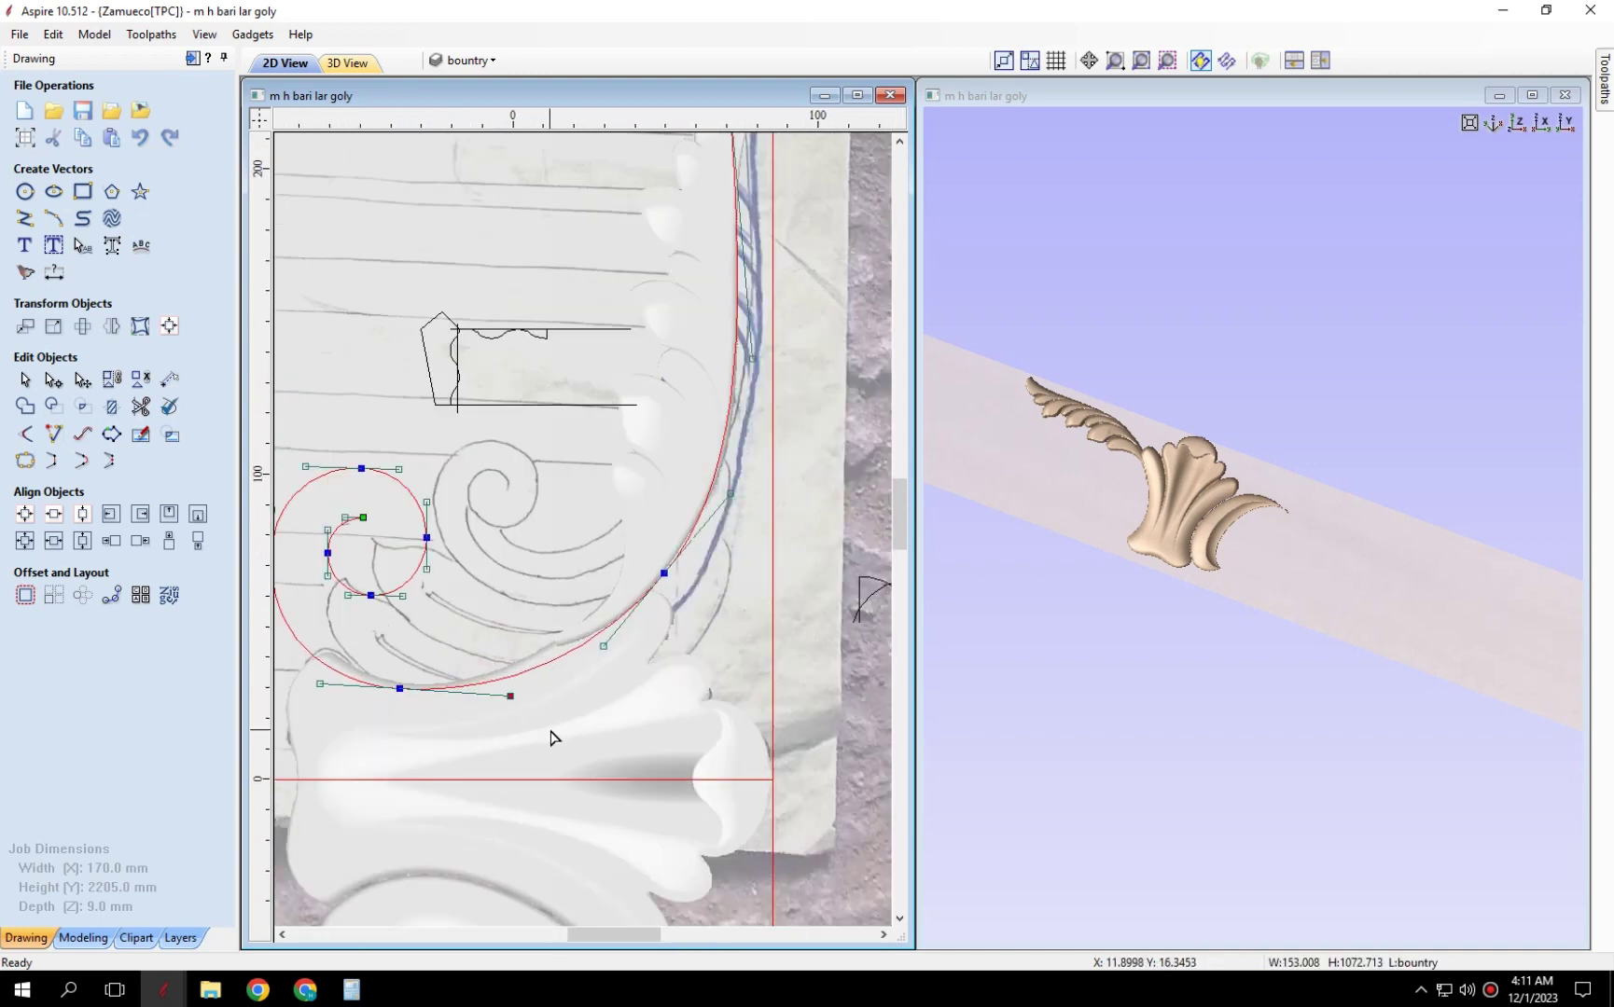
pyautogui.click(504, 737)
pyautogui.scroll(1, 577, 726)
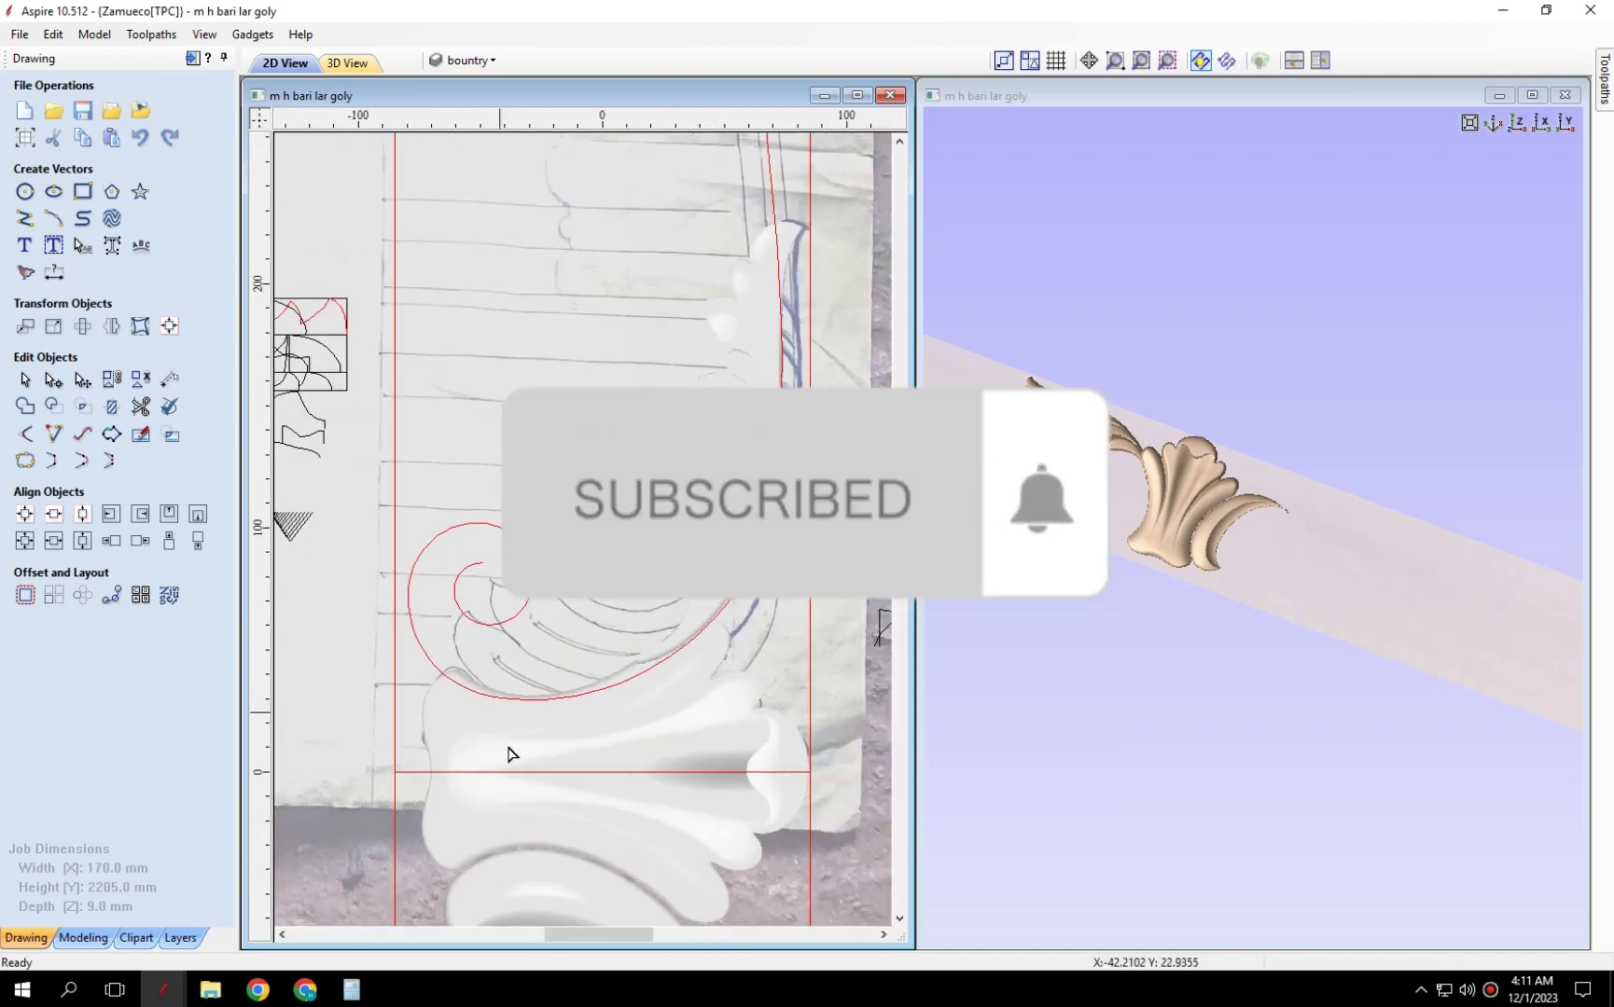
pyautogui.scroll(2, 504, 700)
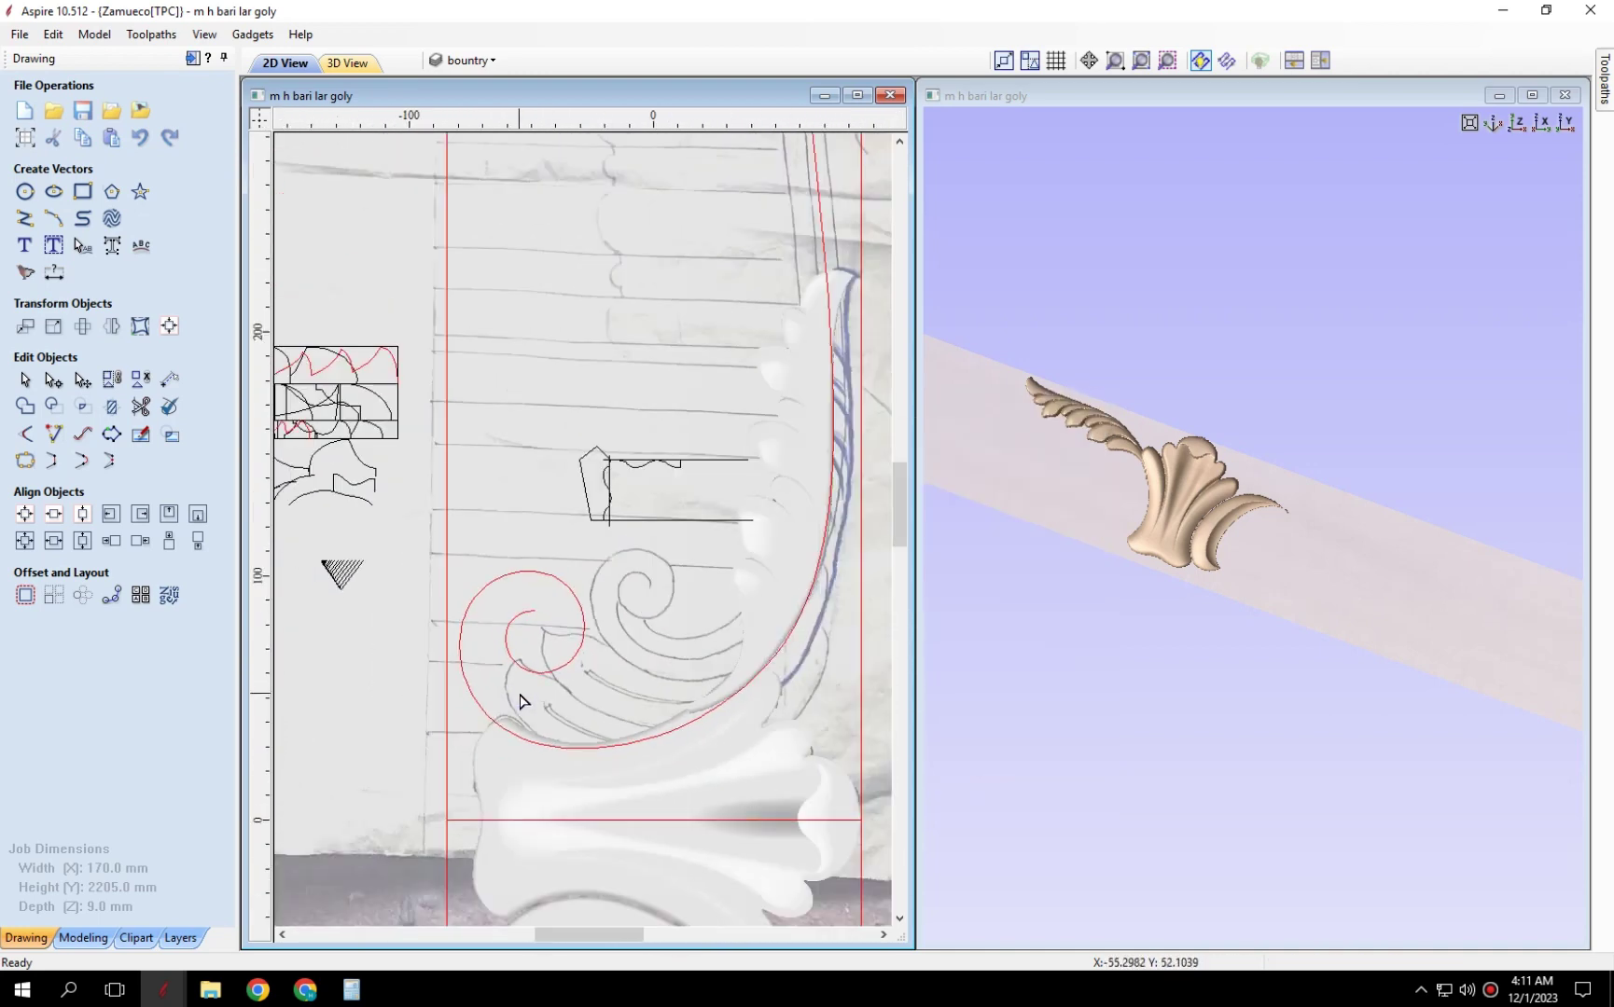
# Put the red spiral stem curve into node editing mode.
pyautogui.click(534, 668)
pyautogui.doubleClick(534, 668)
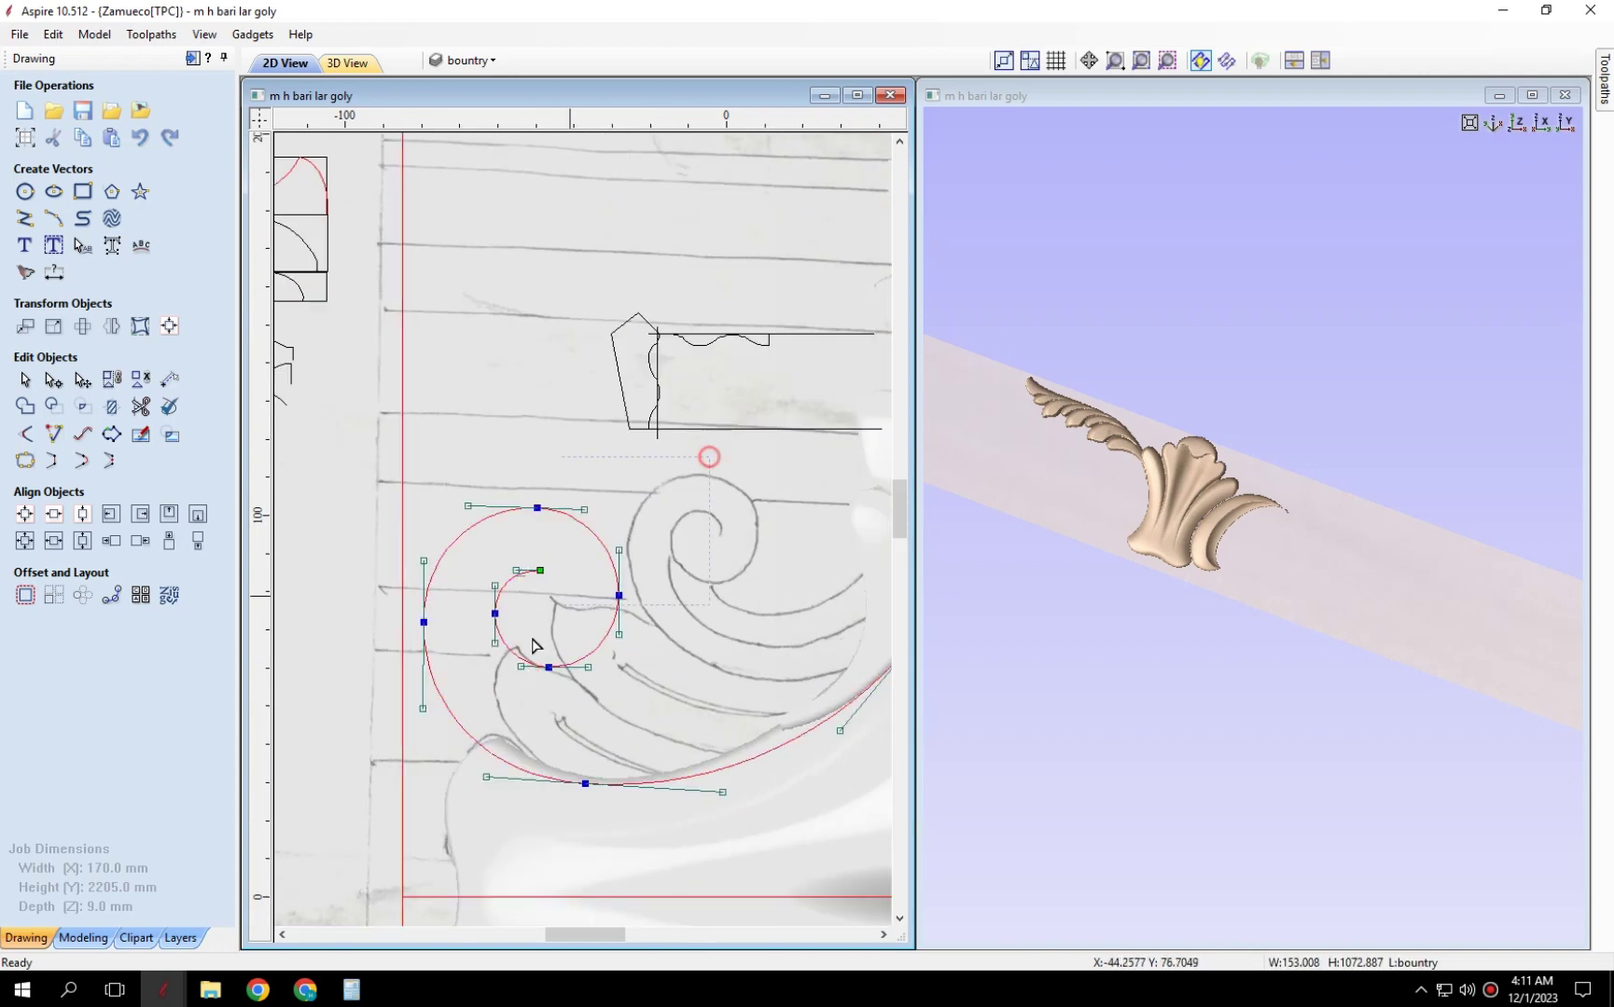
pyautogui.scroll(-2, 523, 795)
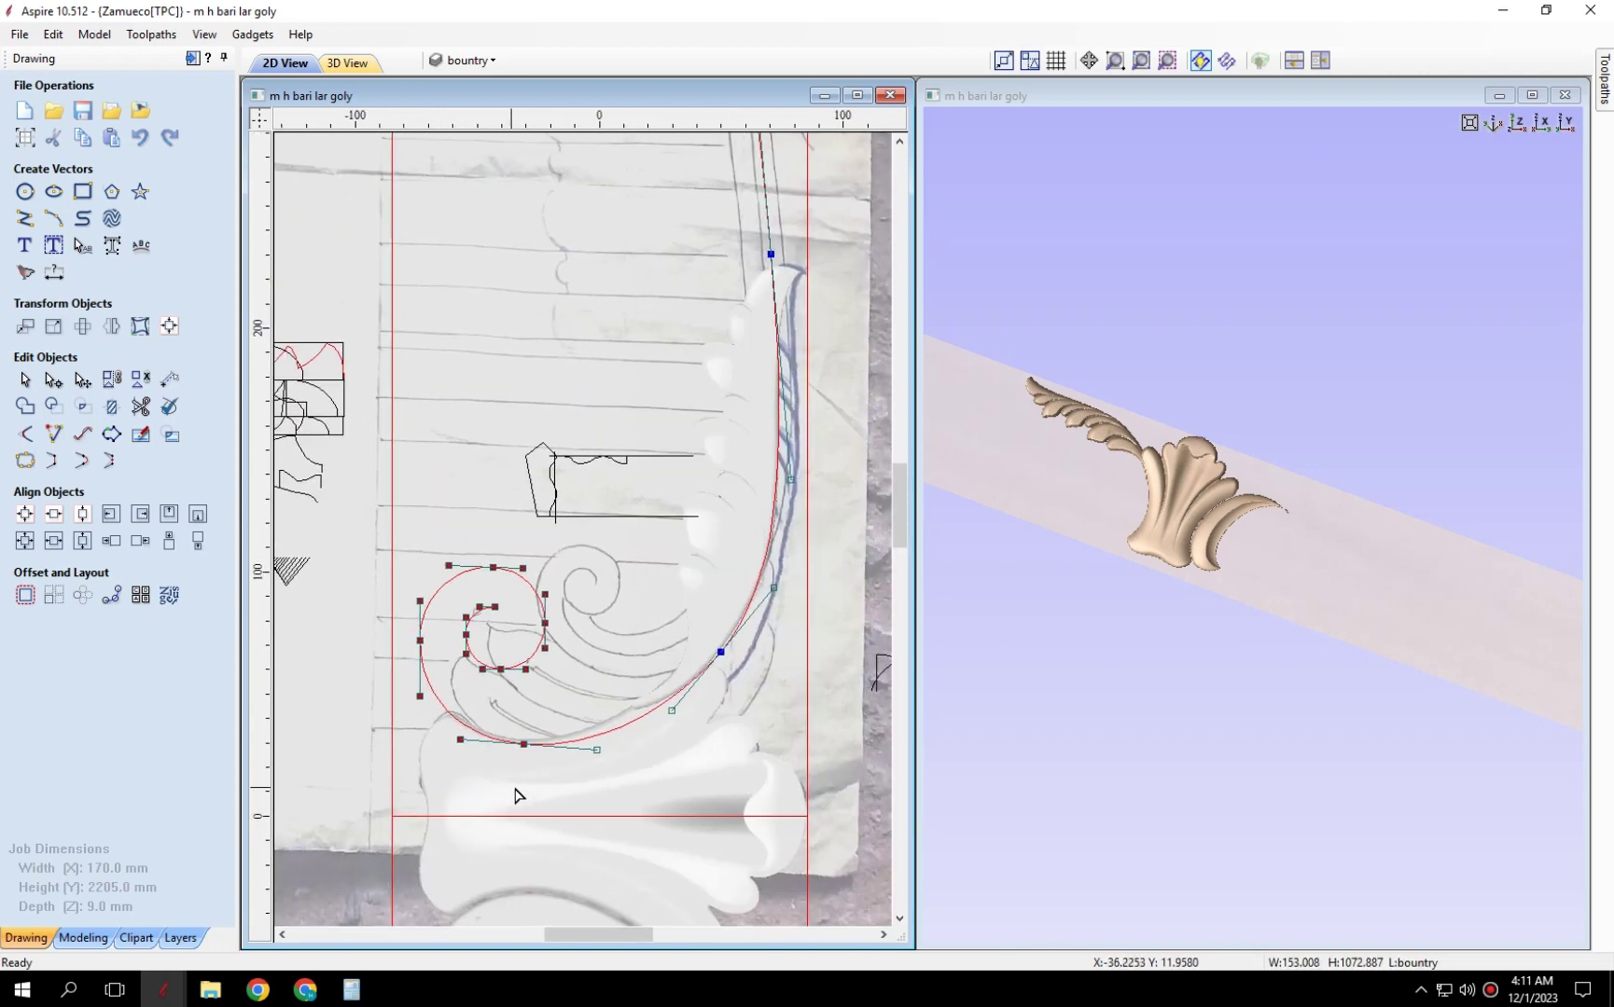
pyautogui.click(588, 767)
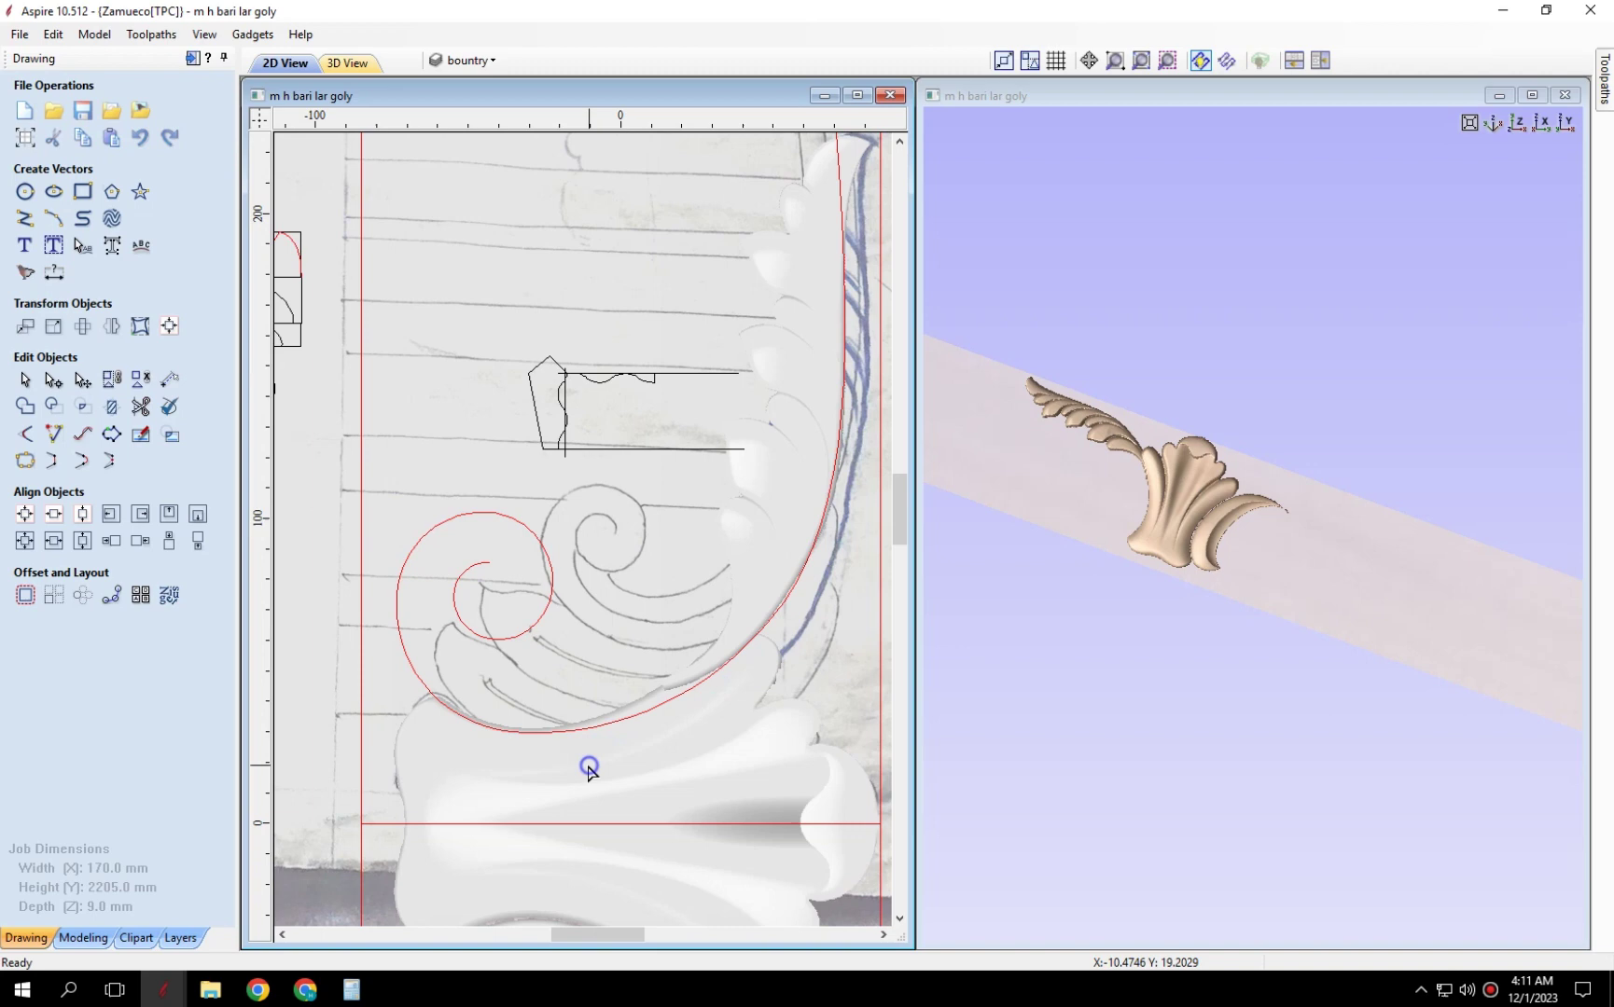
pyautogui.doubleClick(529, 737)
pyautogui.click(461, 767)
pyautogui.scroll(1, 522, 763)
pyautogui.scroll(-1, 522, 763)
pyautogui.doubleClick(519, 746)
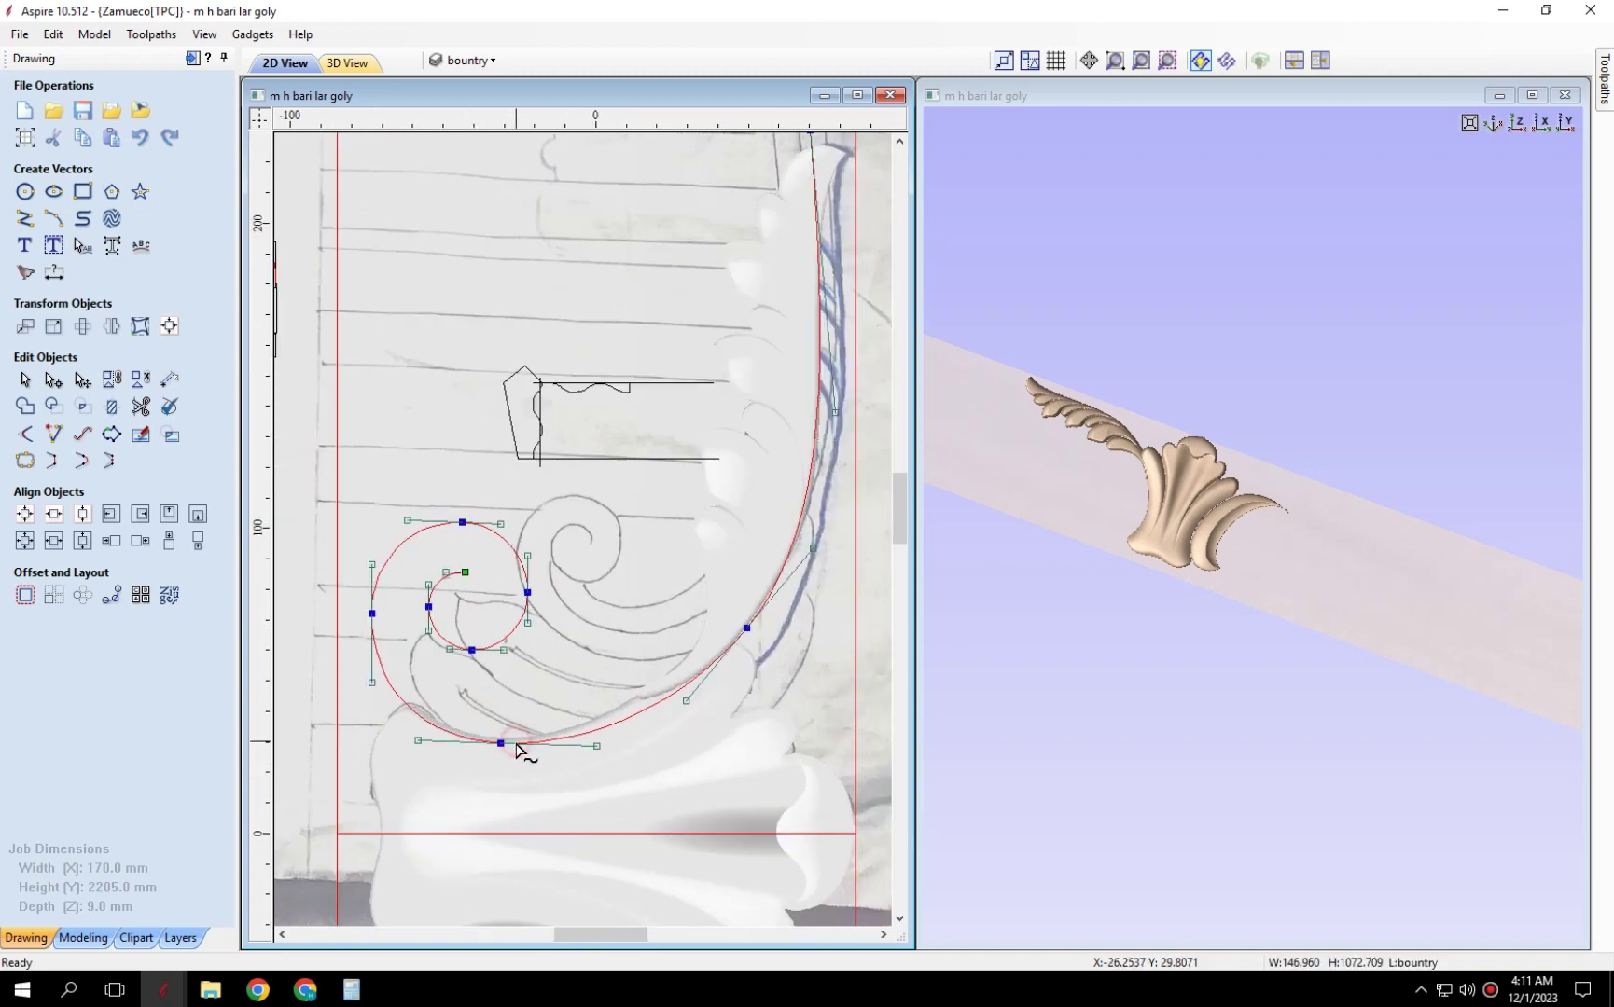
# Box-select the inner spiral nodes and nudge them right twice with the arrow key.
pyautogui.moveTo(337, 804); pyautogui.dragTo(336, 799)
pyautogui.press('Right')
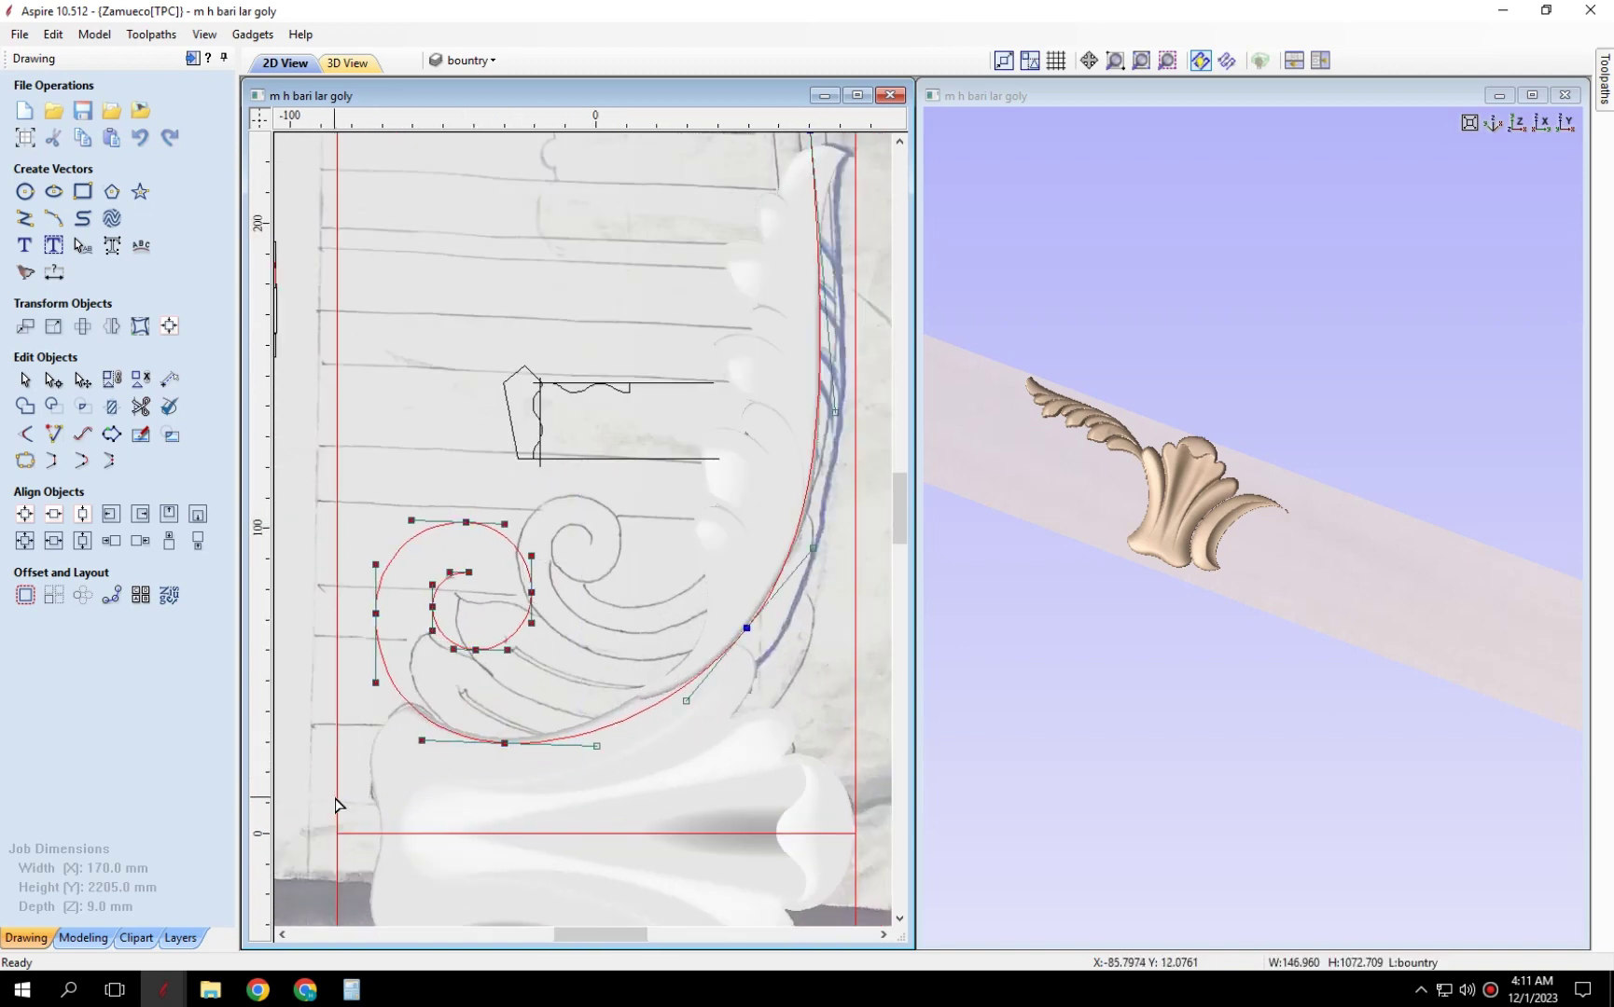
pyautogui.press('Right')
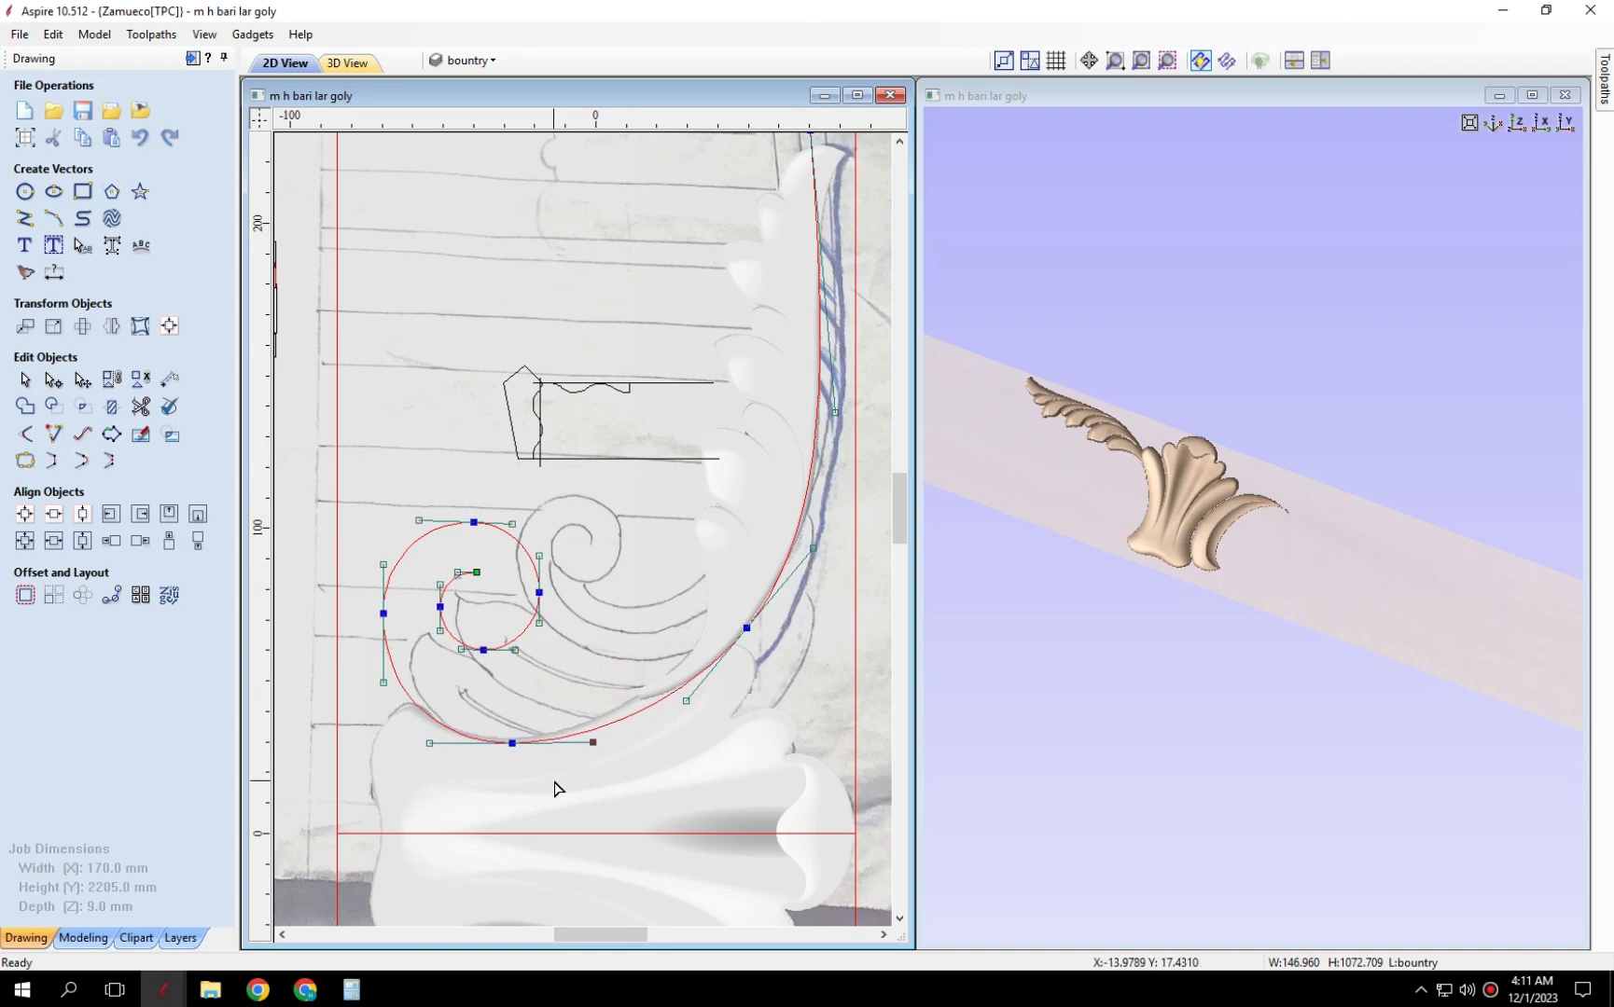
pyautogui.scroll(3, 727, 666)
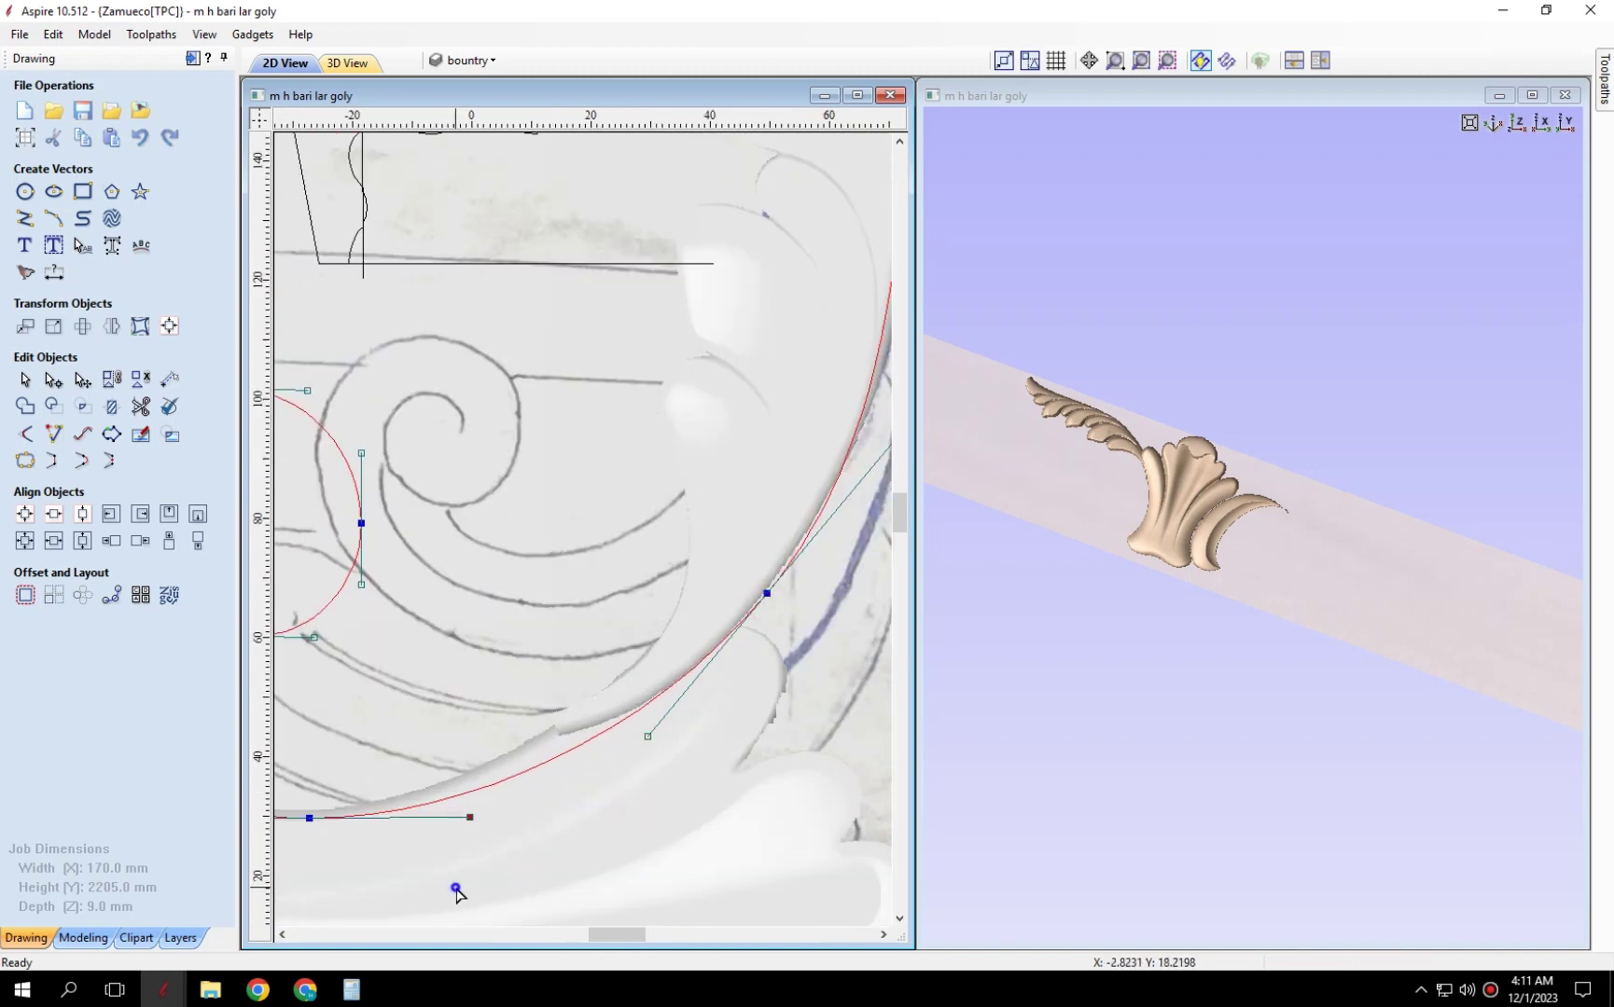
pyautogui.scroll(-4, 619, 734)
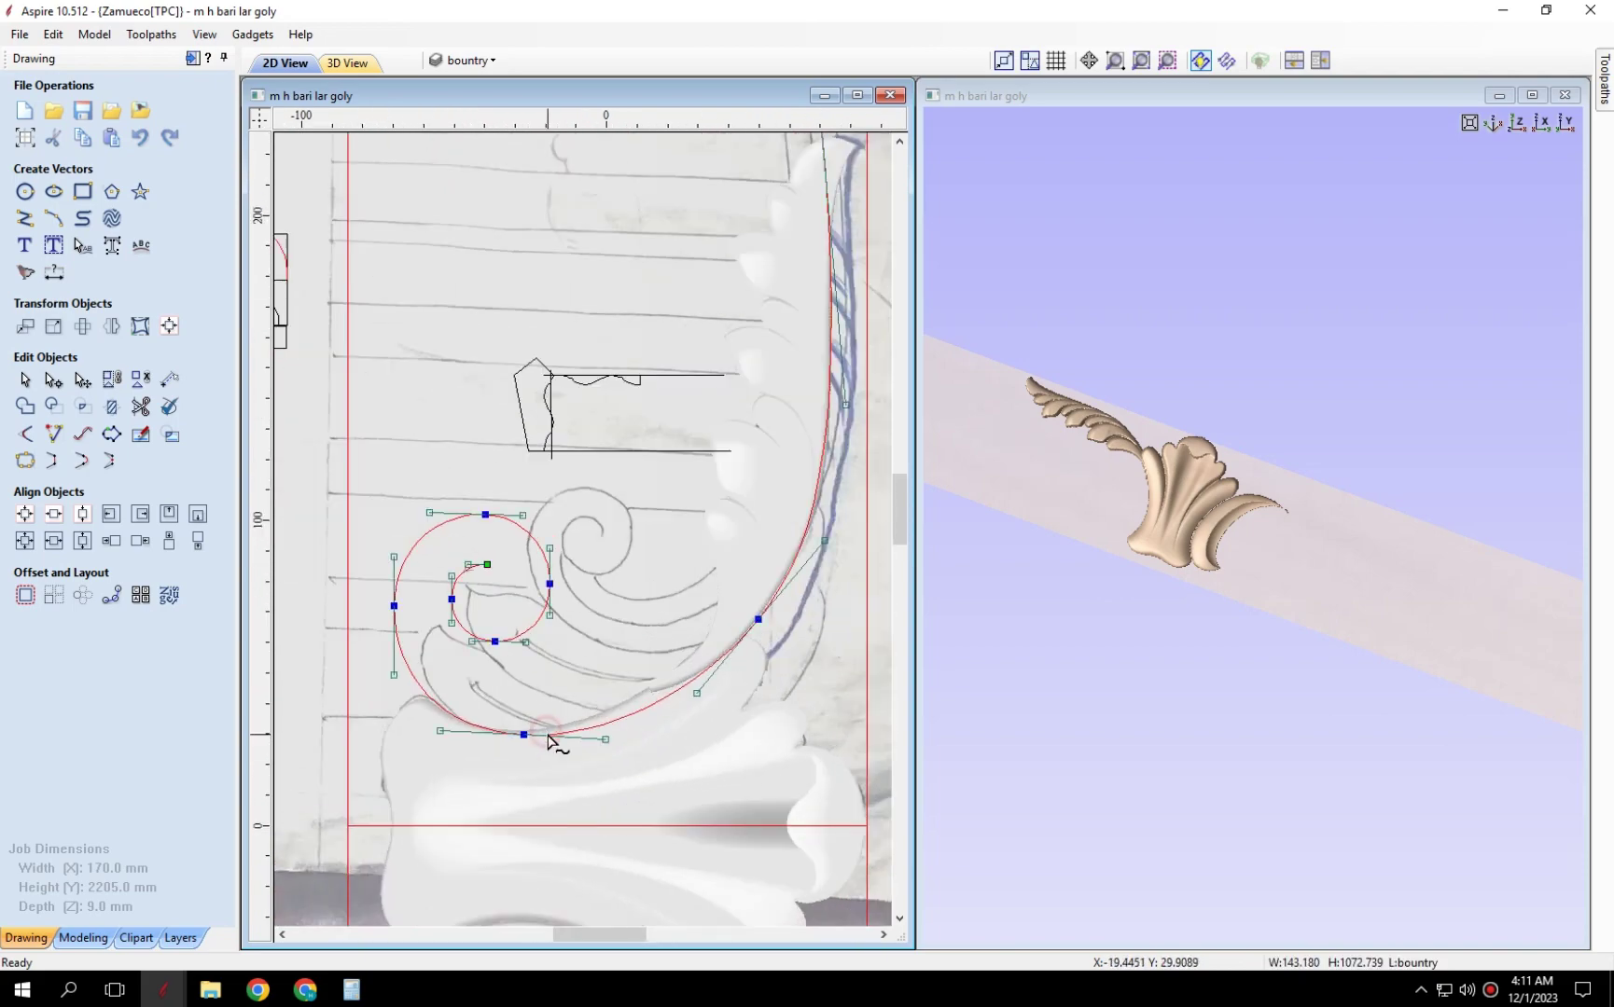
pyautogui.scroll(-2, 559, 784)
pyautogui.scroll(-3, 546, 821)
pyautogui.scroll(3, 560, 802)
# Select the full tall stem-and-spiral curve along the board.
pyautogui.click(593, 766)
pyautogui.scroll(2, 744, 743)
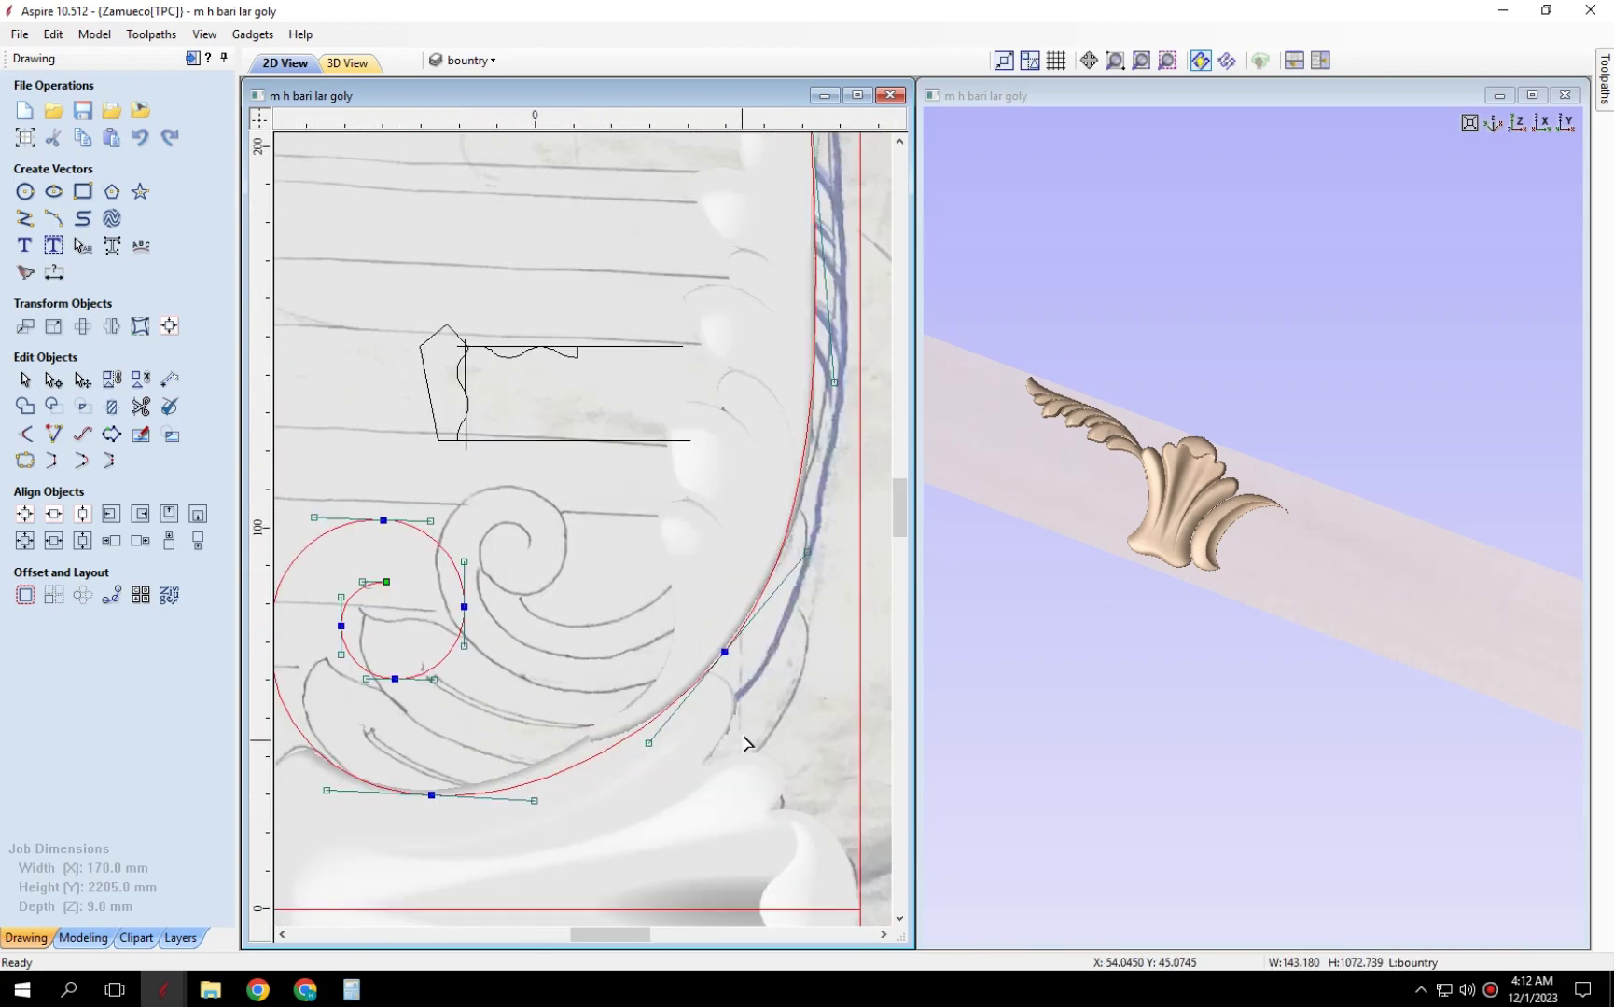
pyautogui.scroll(-3, 653, 832)
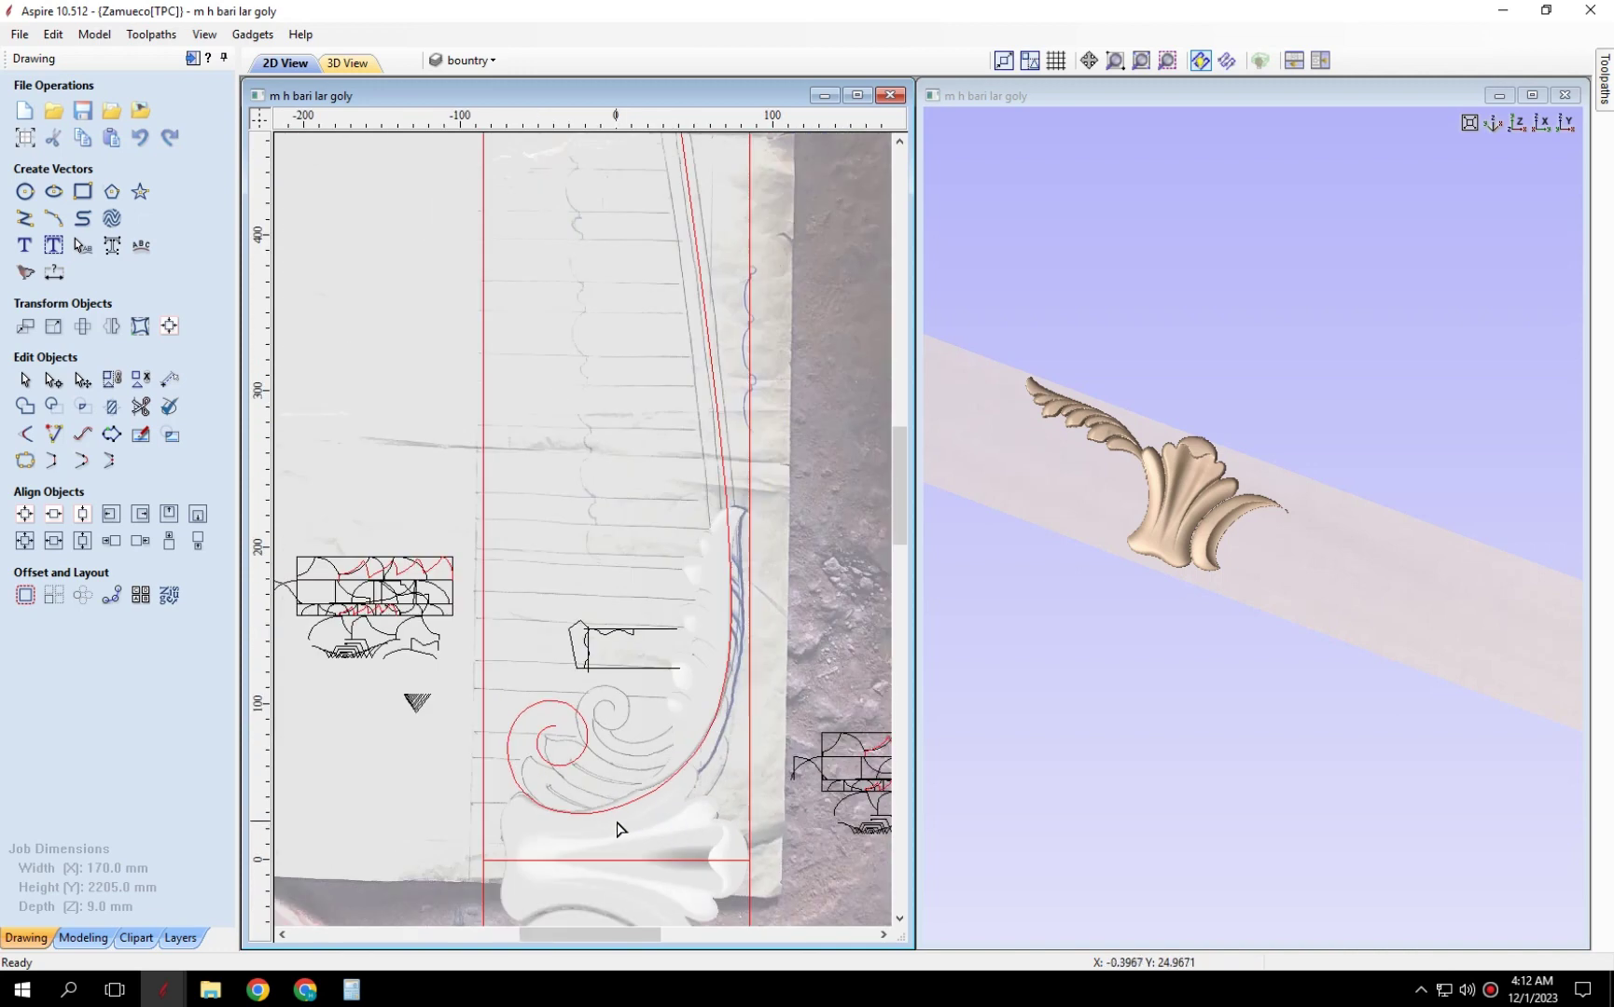
pyautogui.scroll(2, 625, 831)
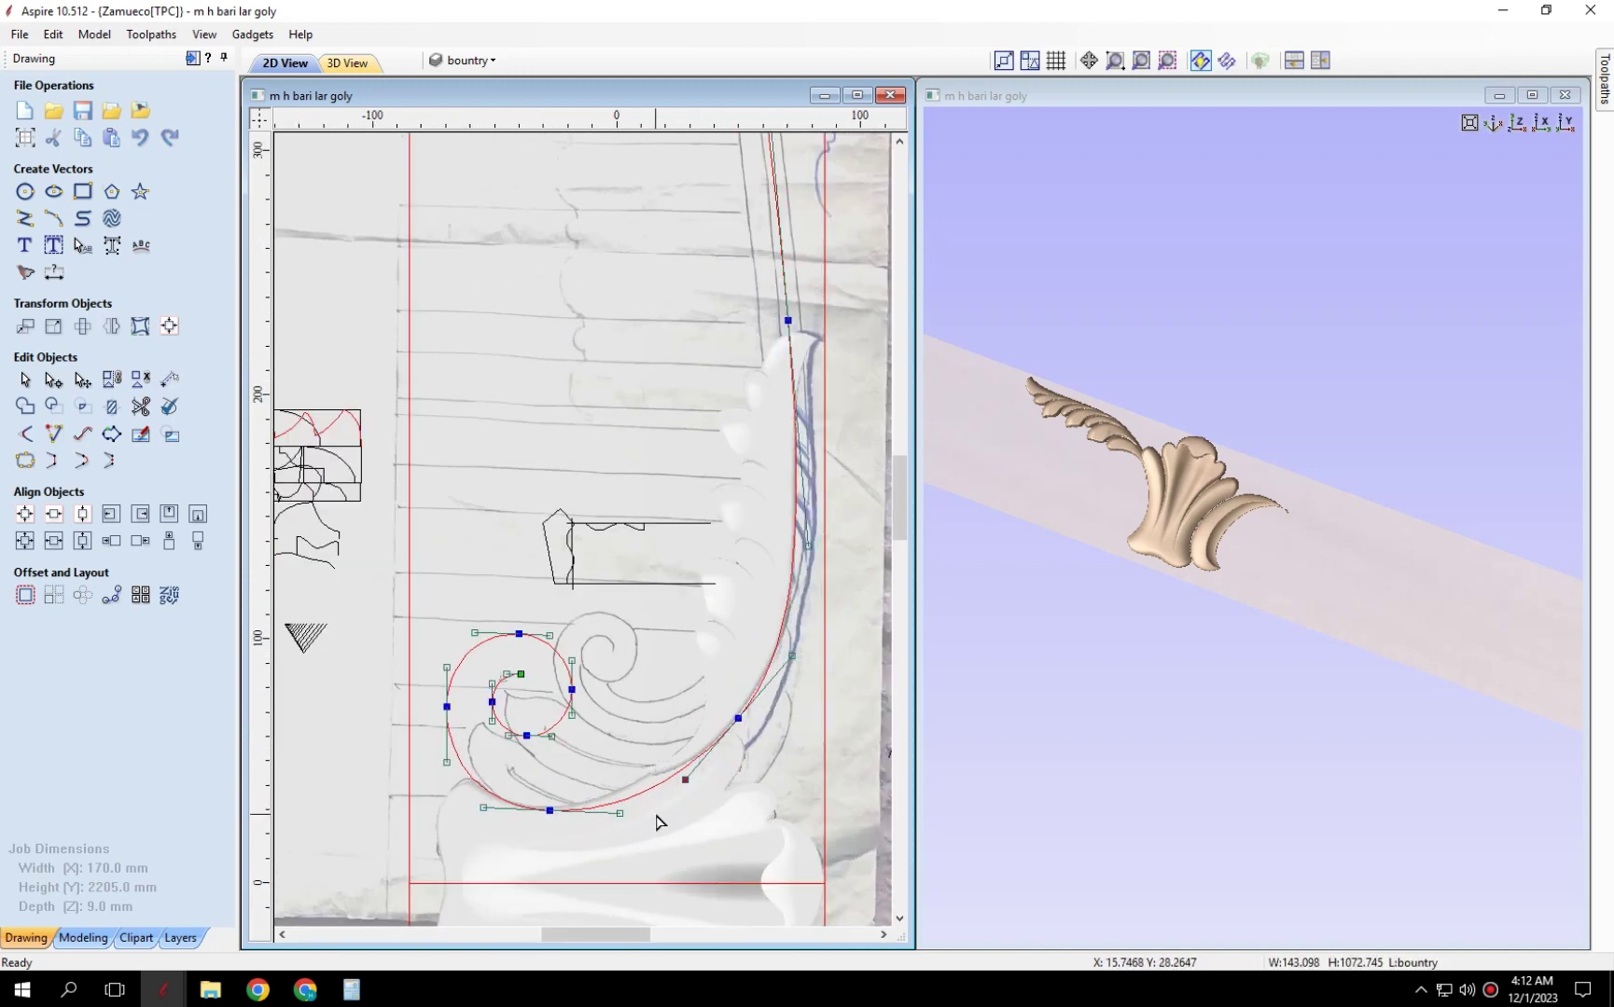
pyautogui.scroll(-1, 658, 820)
pyautogui.scroll(-1, 627, 828)
pyautogui.scroll(-1, 627, 828)
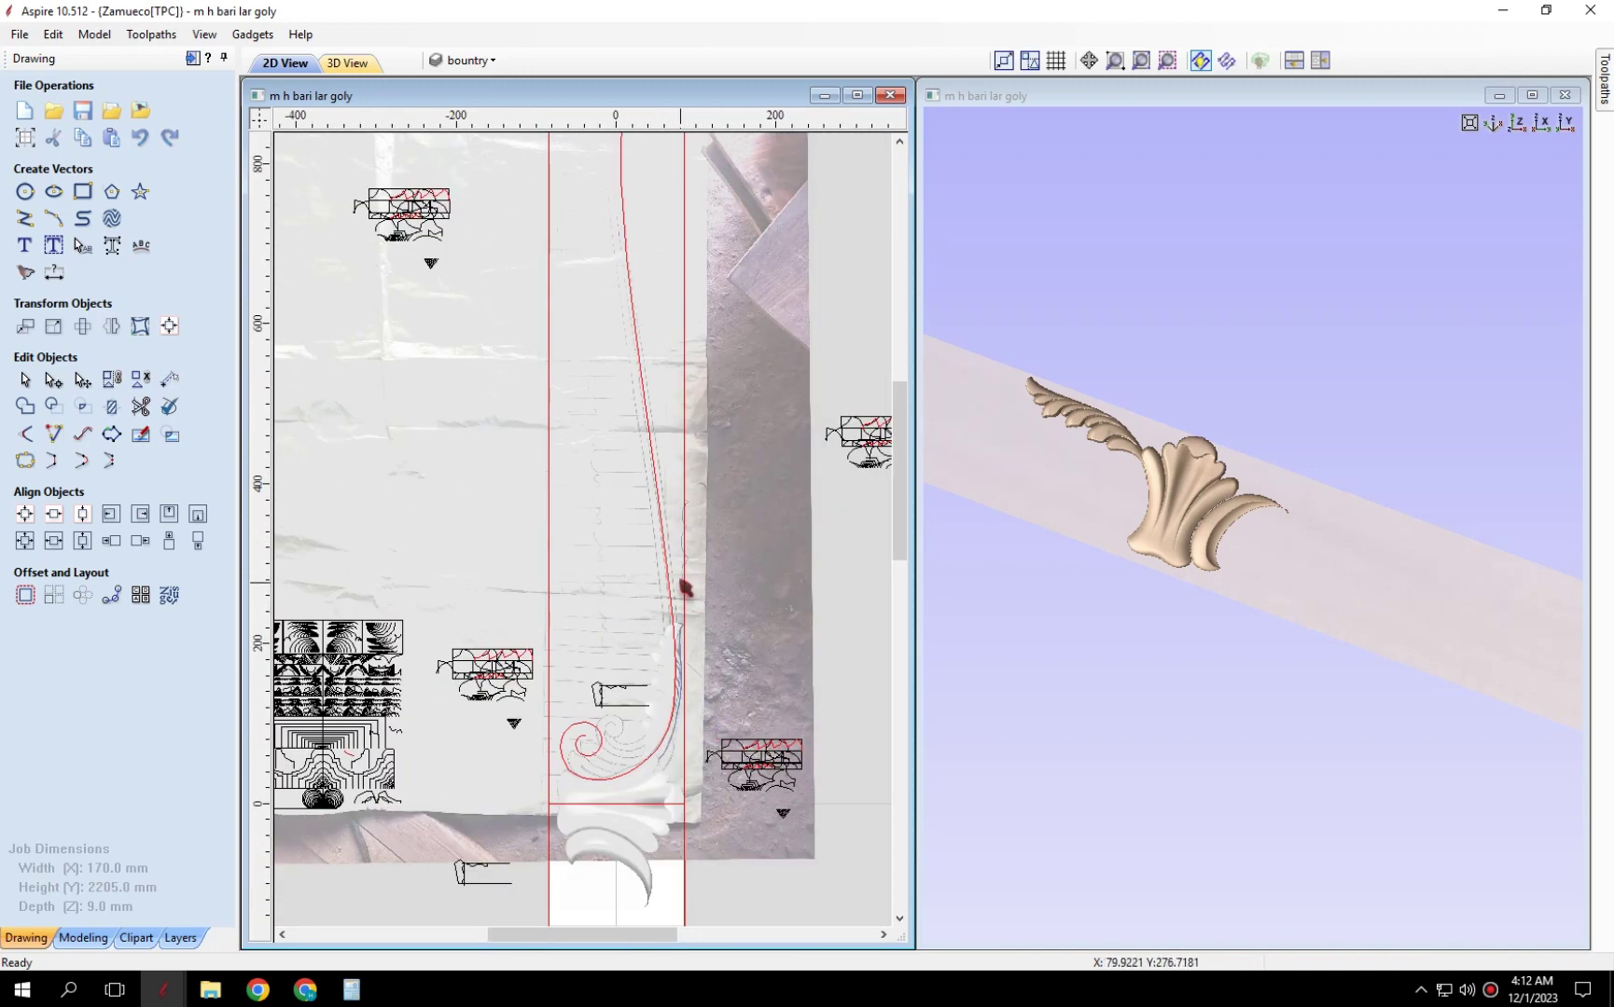
pyautogui.click(684, 587)
pyautogui.scroll(-1, 644, 691)
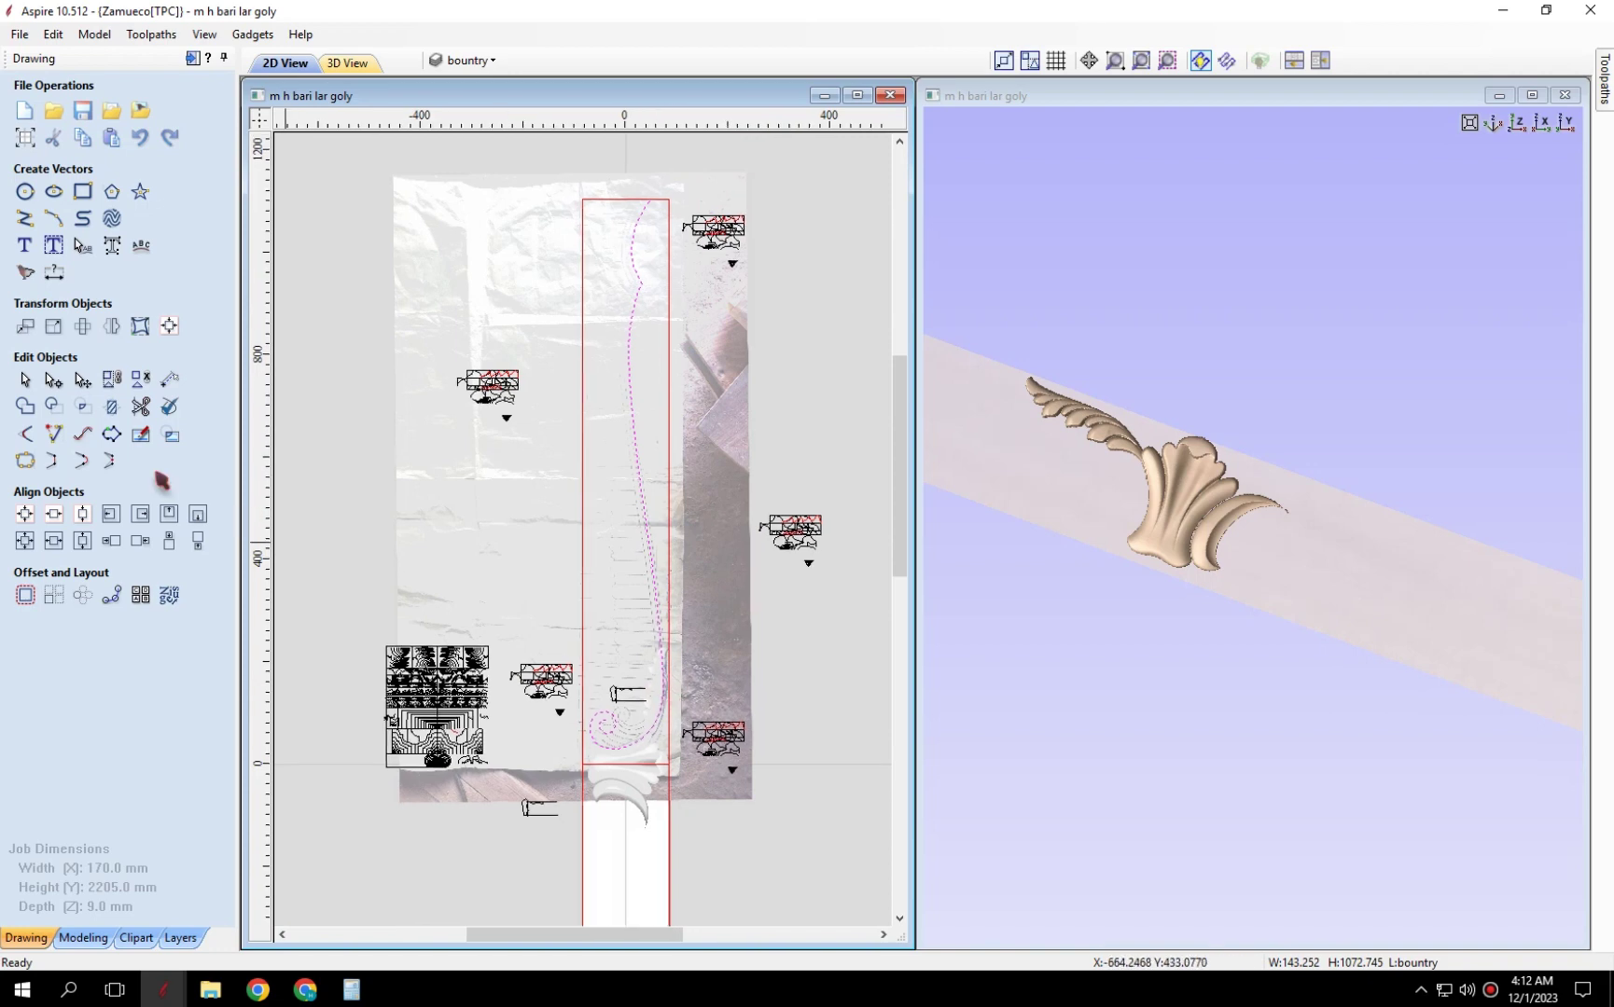
# Create a 10 mm inward offset of the stem-and-spiral curve.
pyautogui.click(27, 602)
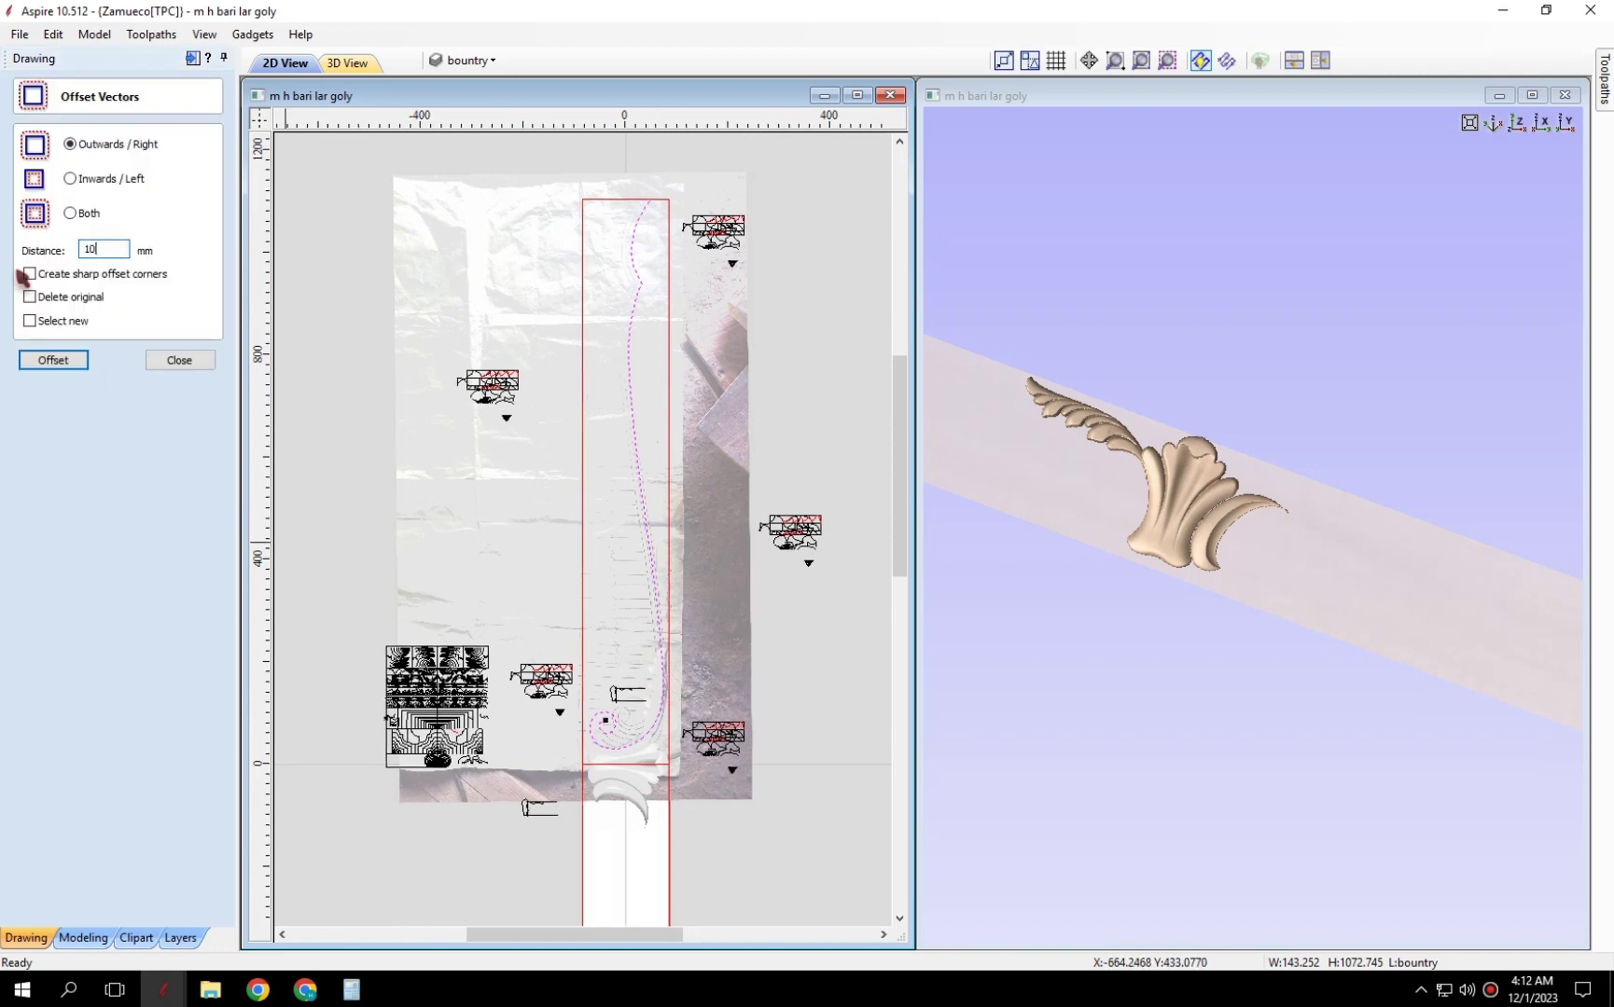
pyautogui.click(71, 179)
pyautogui.click(56, 360)
pyautogui.scroll(2, 664, 723)
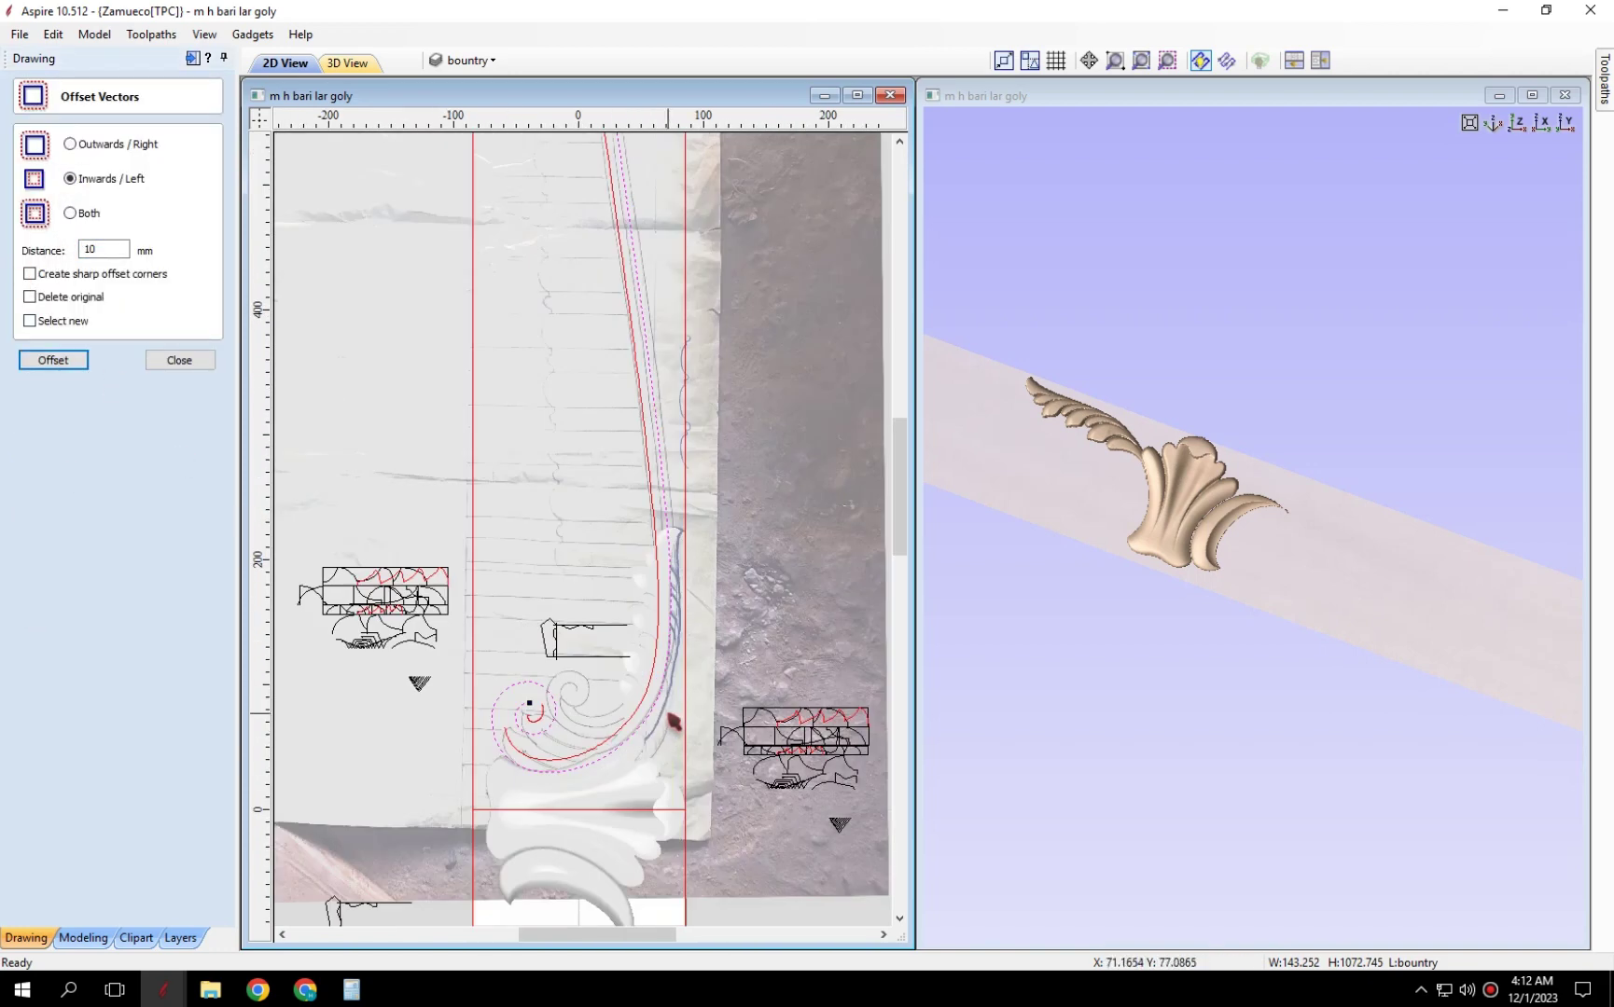
pyautogui.scroll(-1, 666, 659)
pyautogui.scroll(-1, 675, 727)
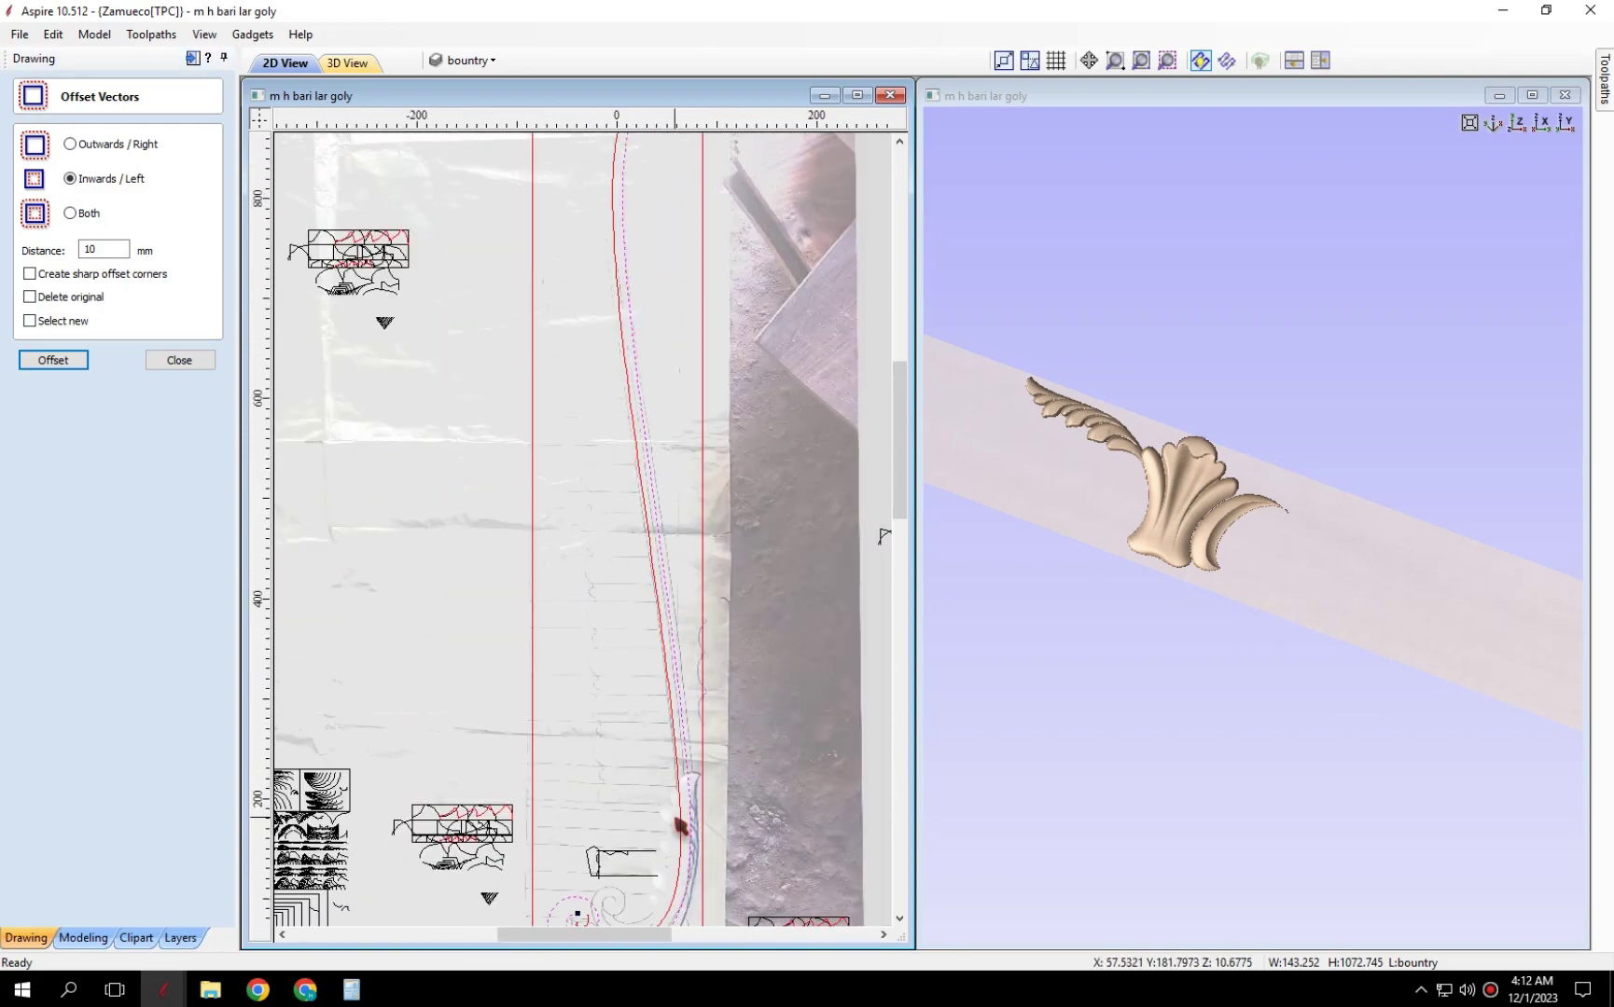
pyautogui.scroll(-1, 659, 612)
pyautogui.scroll(2, 619, 472)
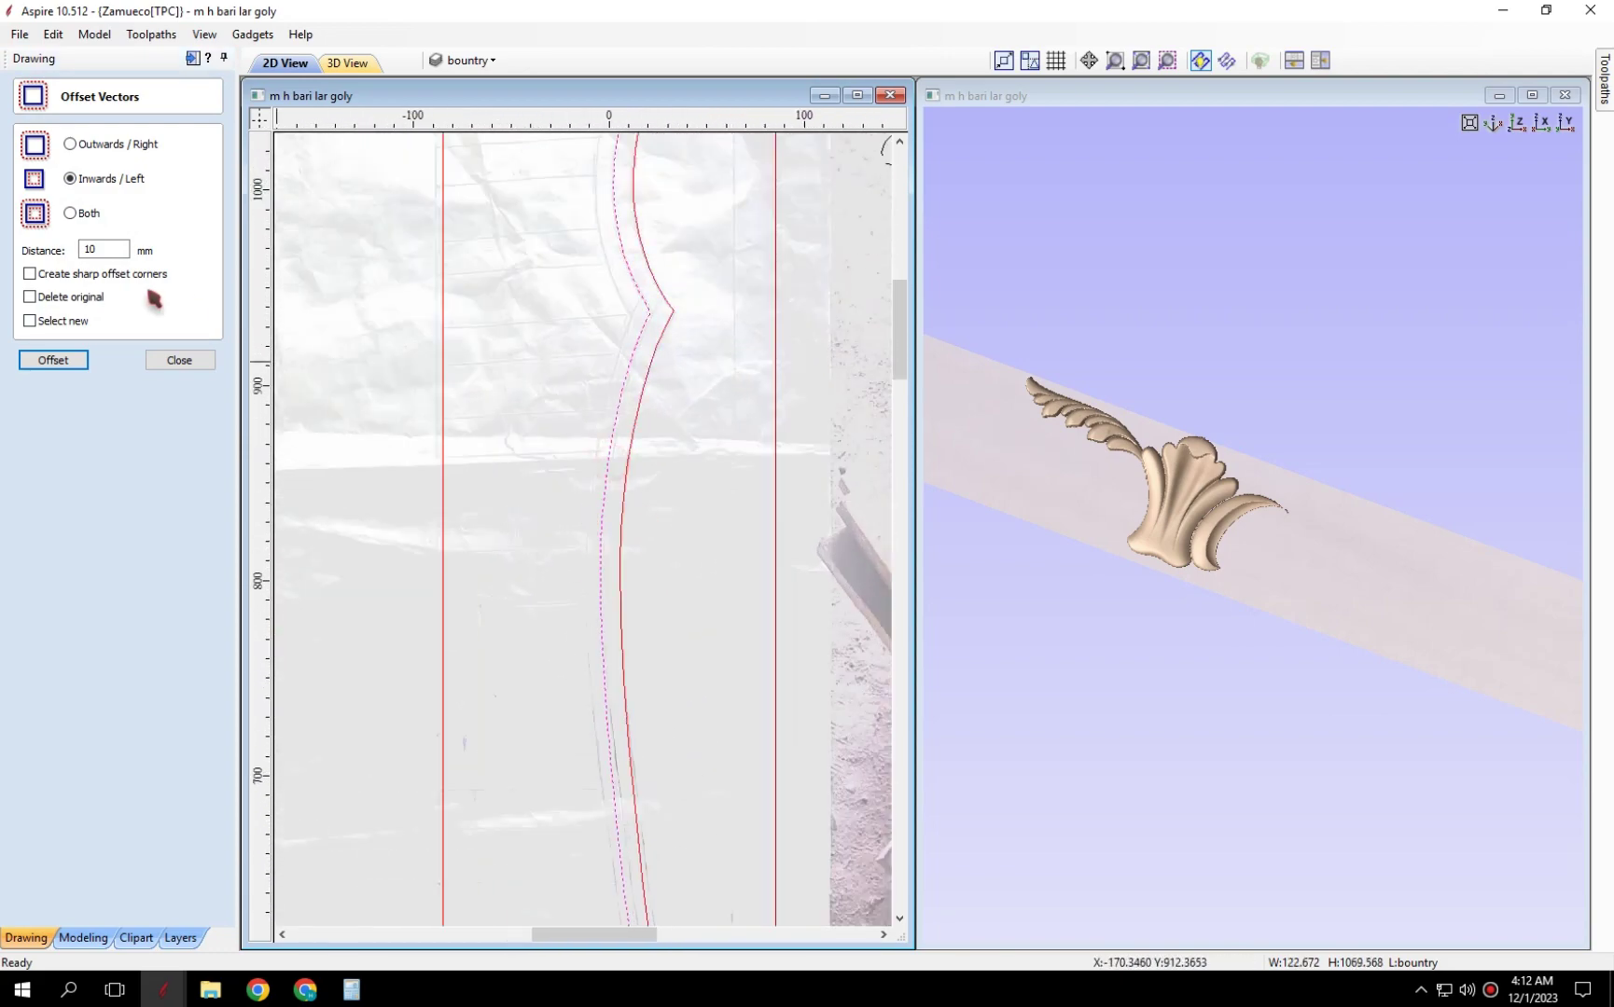
# Create another inward offset copy of the stem curve.
pyautogui.click(58, 360)
pyautogui.scroll(-1, 737, 619)
pyautogui.scroll(-1, 752, 577)
pyautogui.scroll(3, 461, 659)
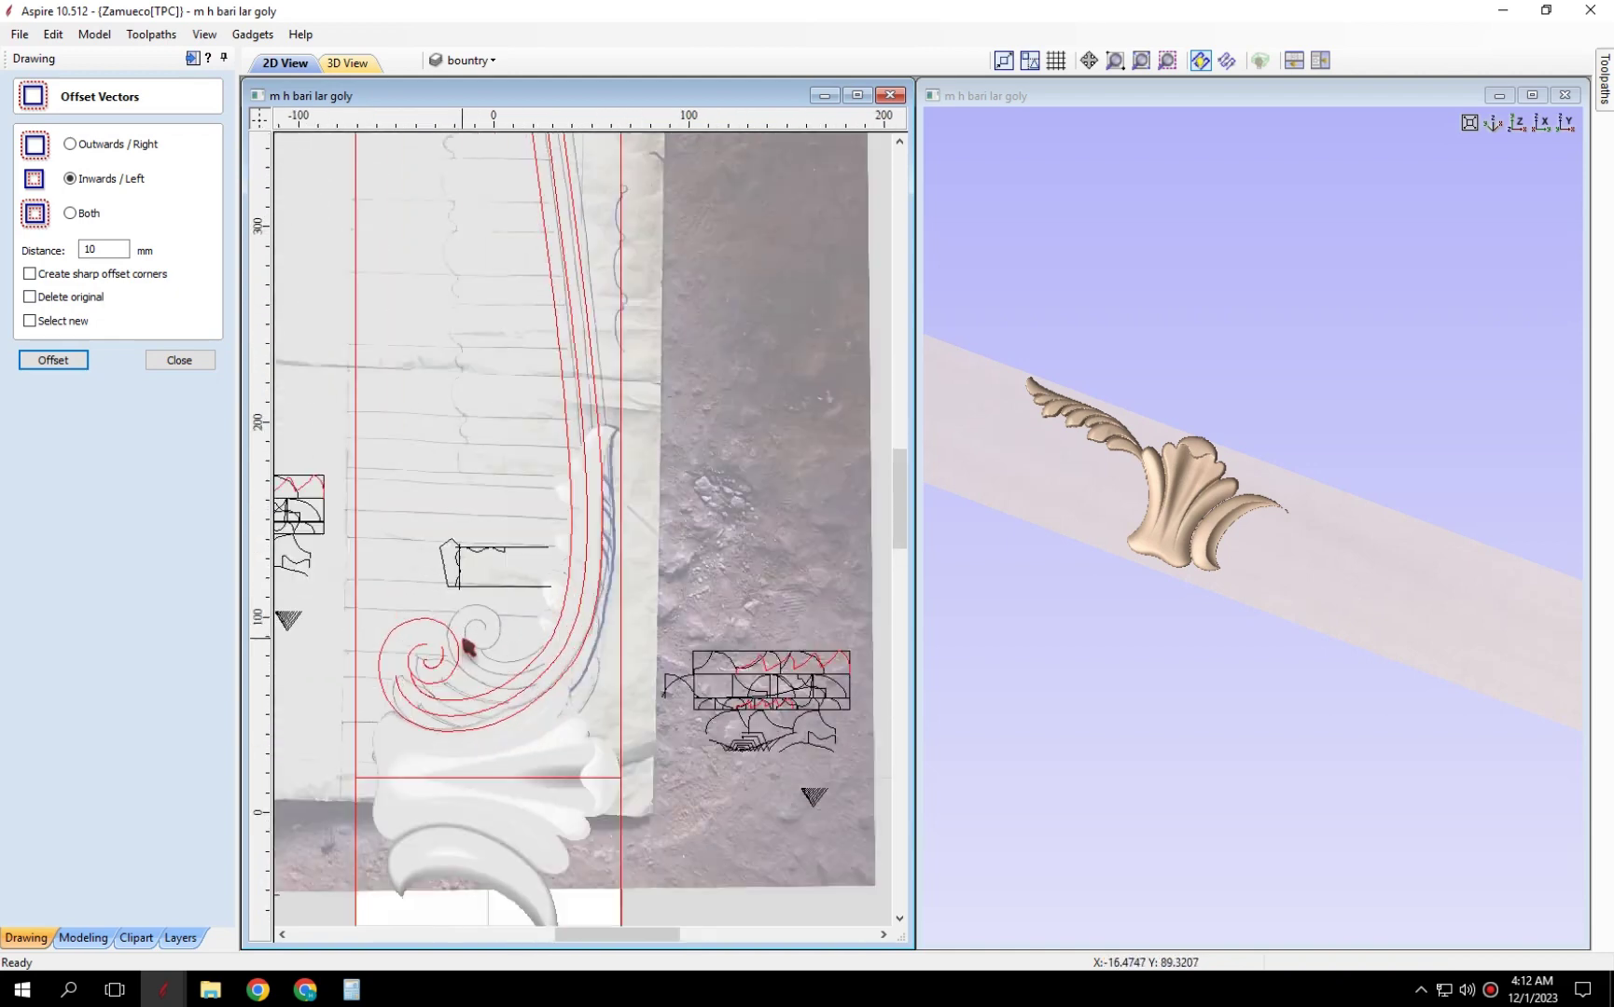
pyautogui.scroll(1, 532, 692)
pyautogui.scroll(1, 532, 692)
pyautogui.scroll(-2, 530, 690)
pyautogui.scroll(-1, 541, 714)
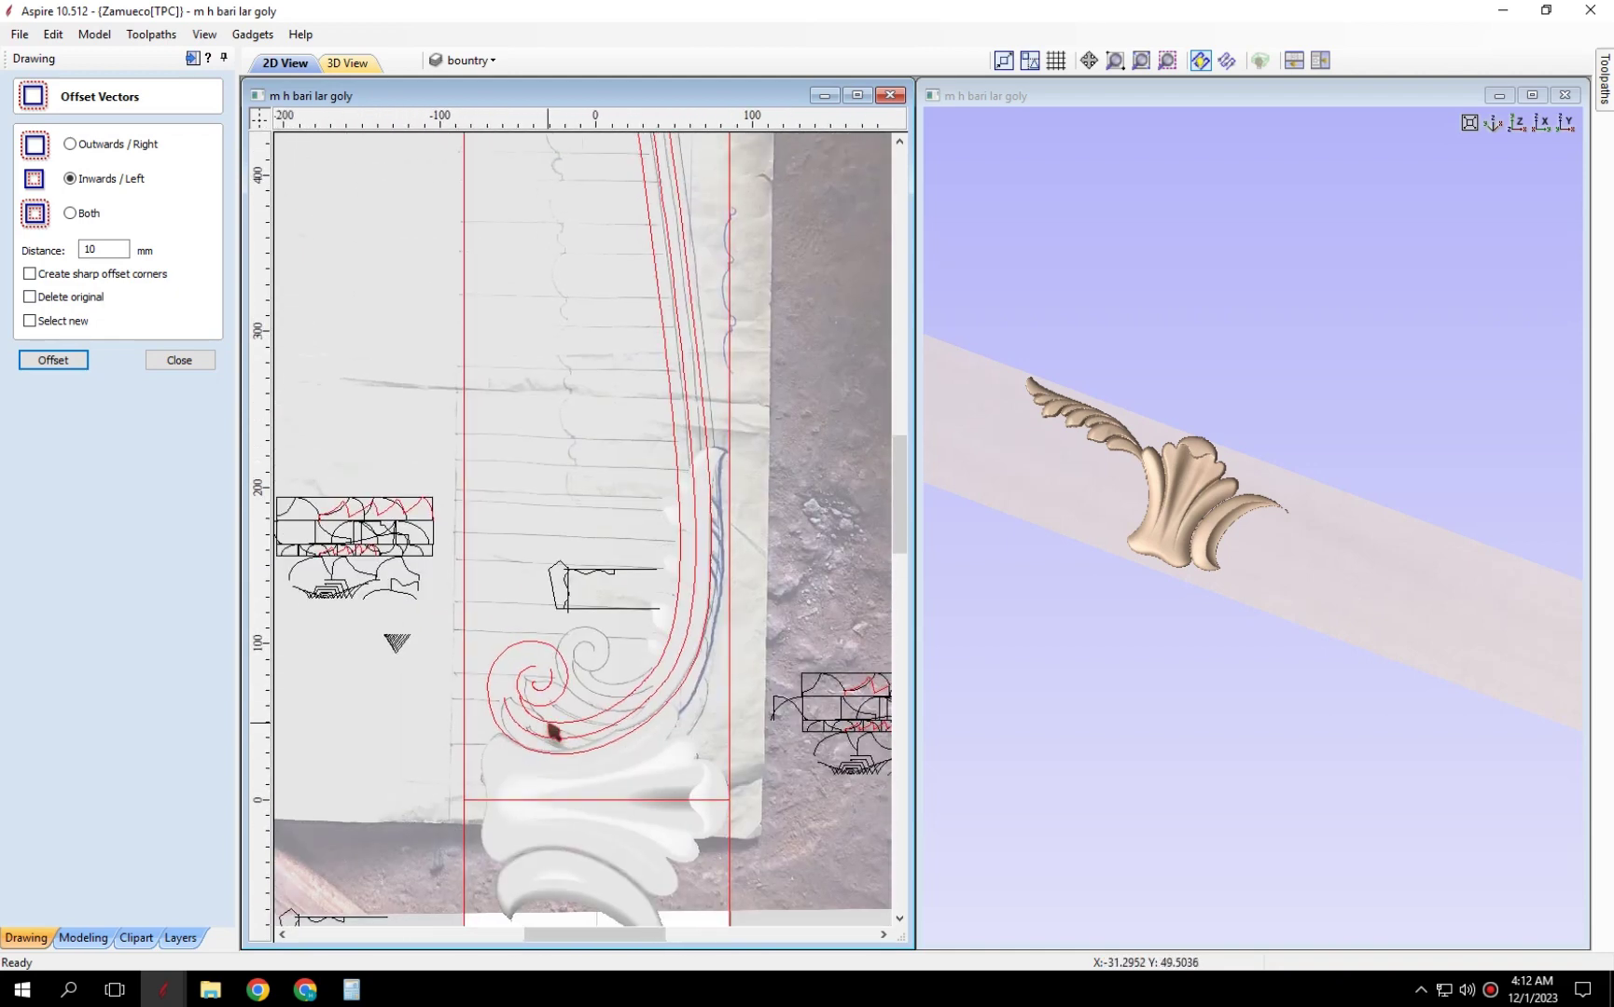
pyautogui.scroll(1, 744, 696)
# Stretch the leaf relief component taller along the stem and orbit the 3D preview.
pyautogui.click(694, 615)
pyautogui.scroll(2, 690, 577)
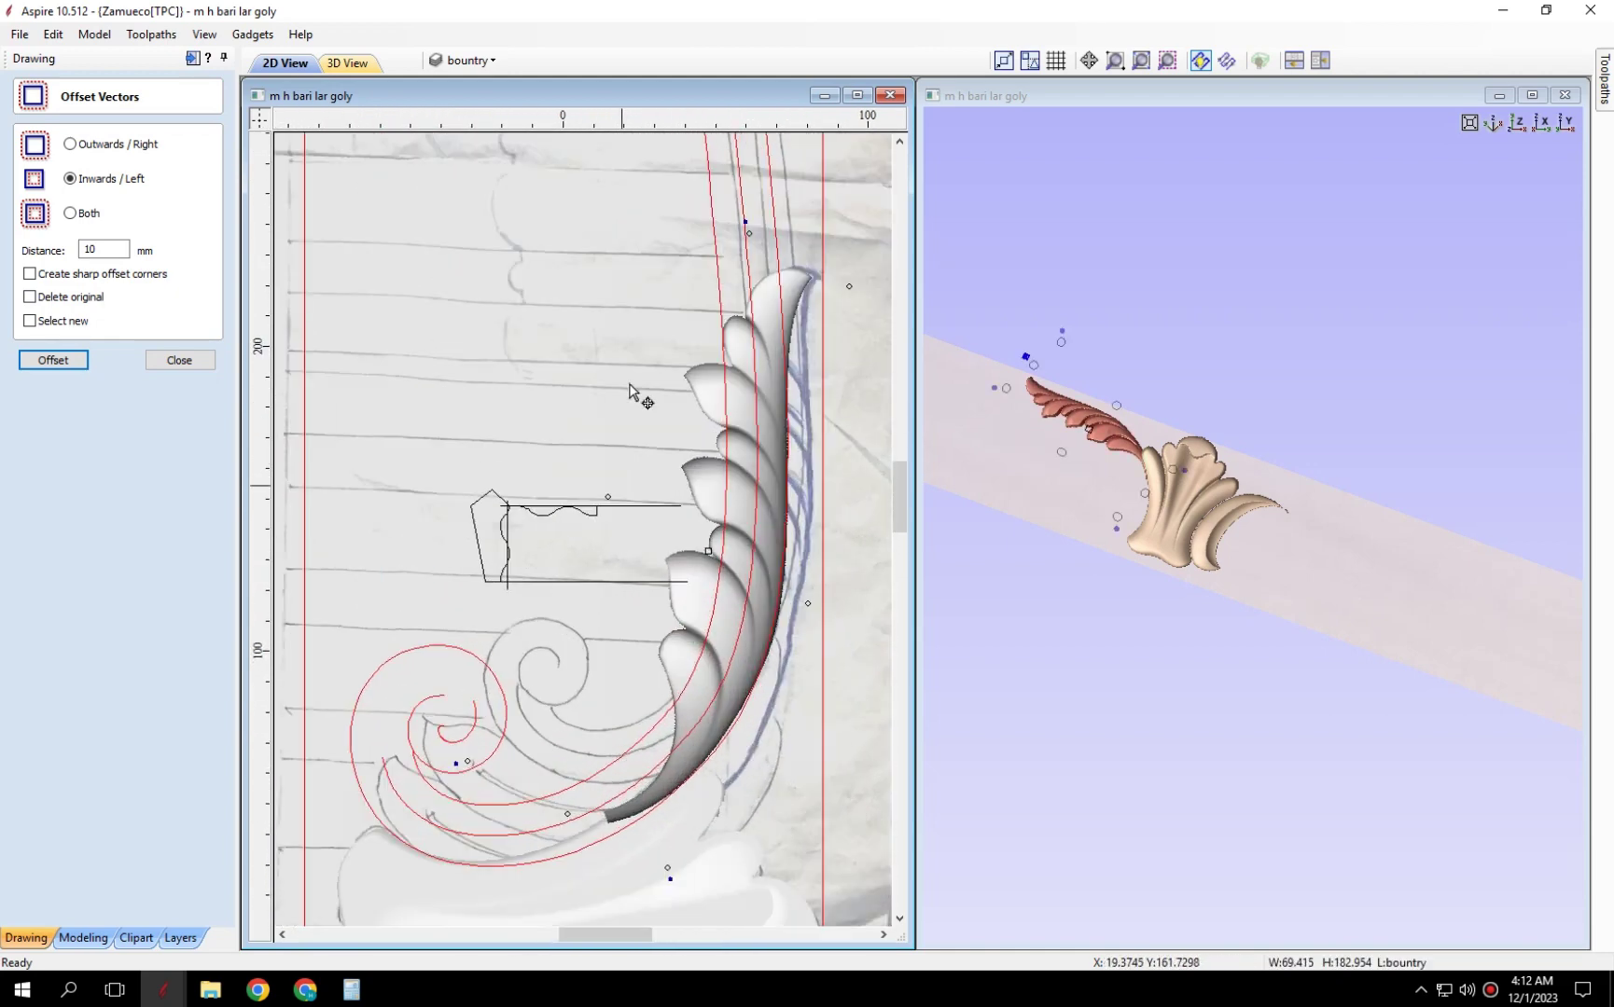
pyautogui.moveTo(749, 241); pyautogui.dragTo(737, 349)
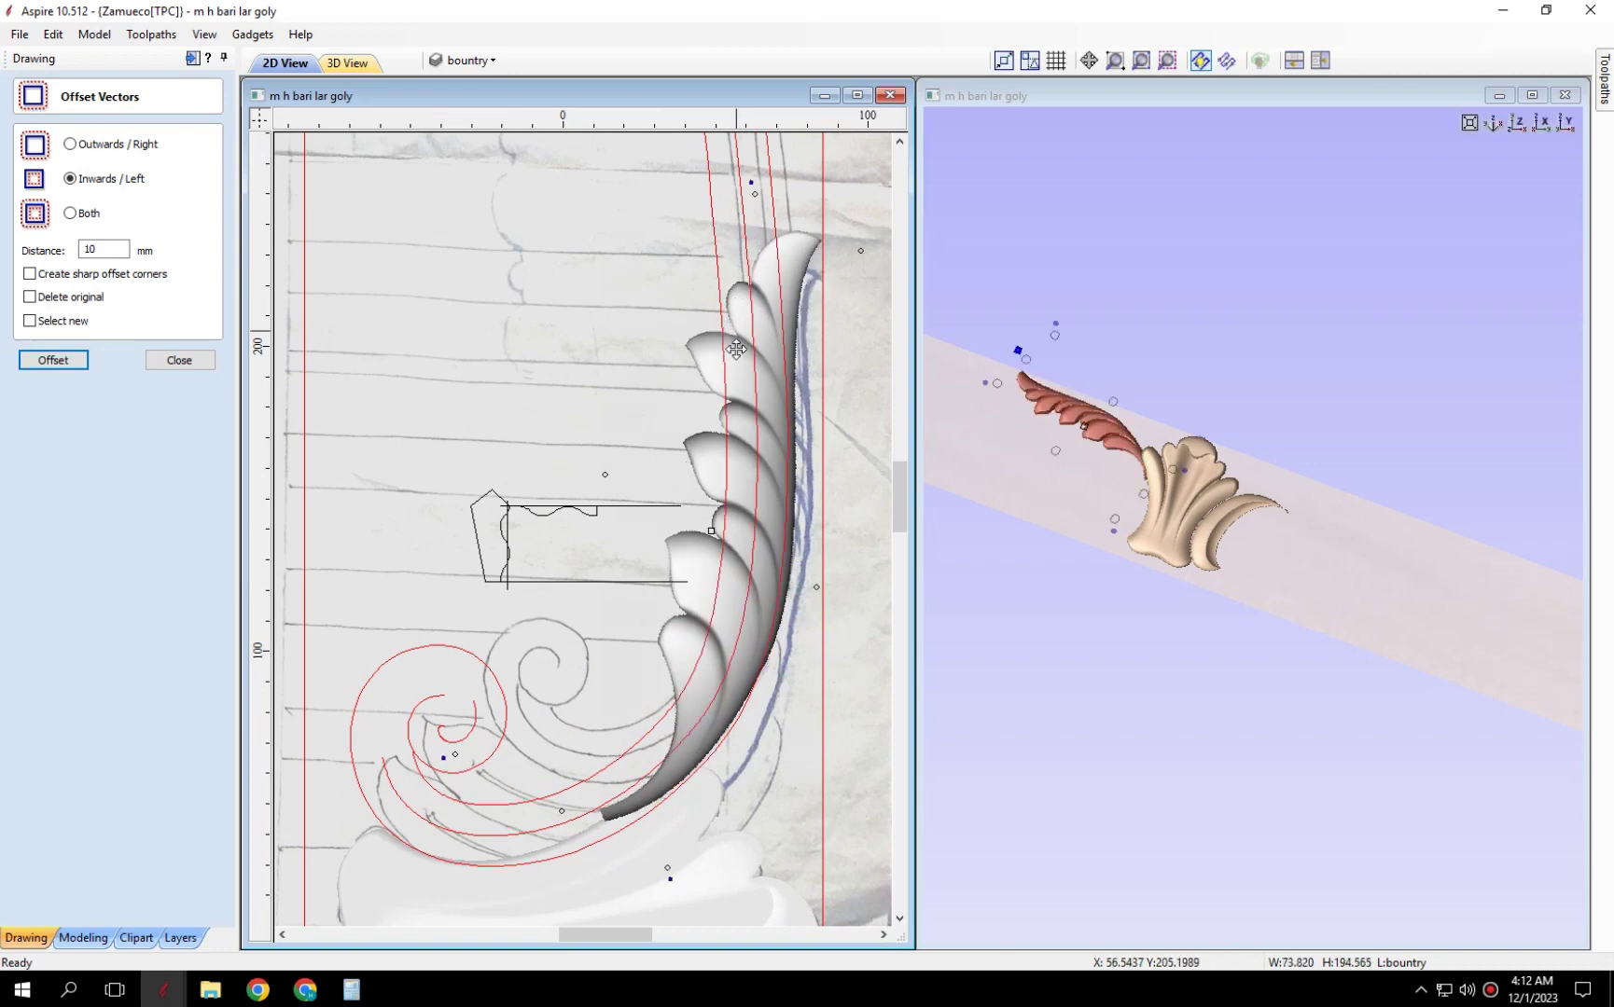
pyautogui.scroll(1, 717, 686)
pyautogui.scroll(-2, 770, 695)
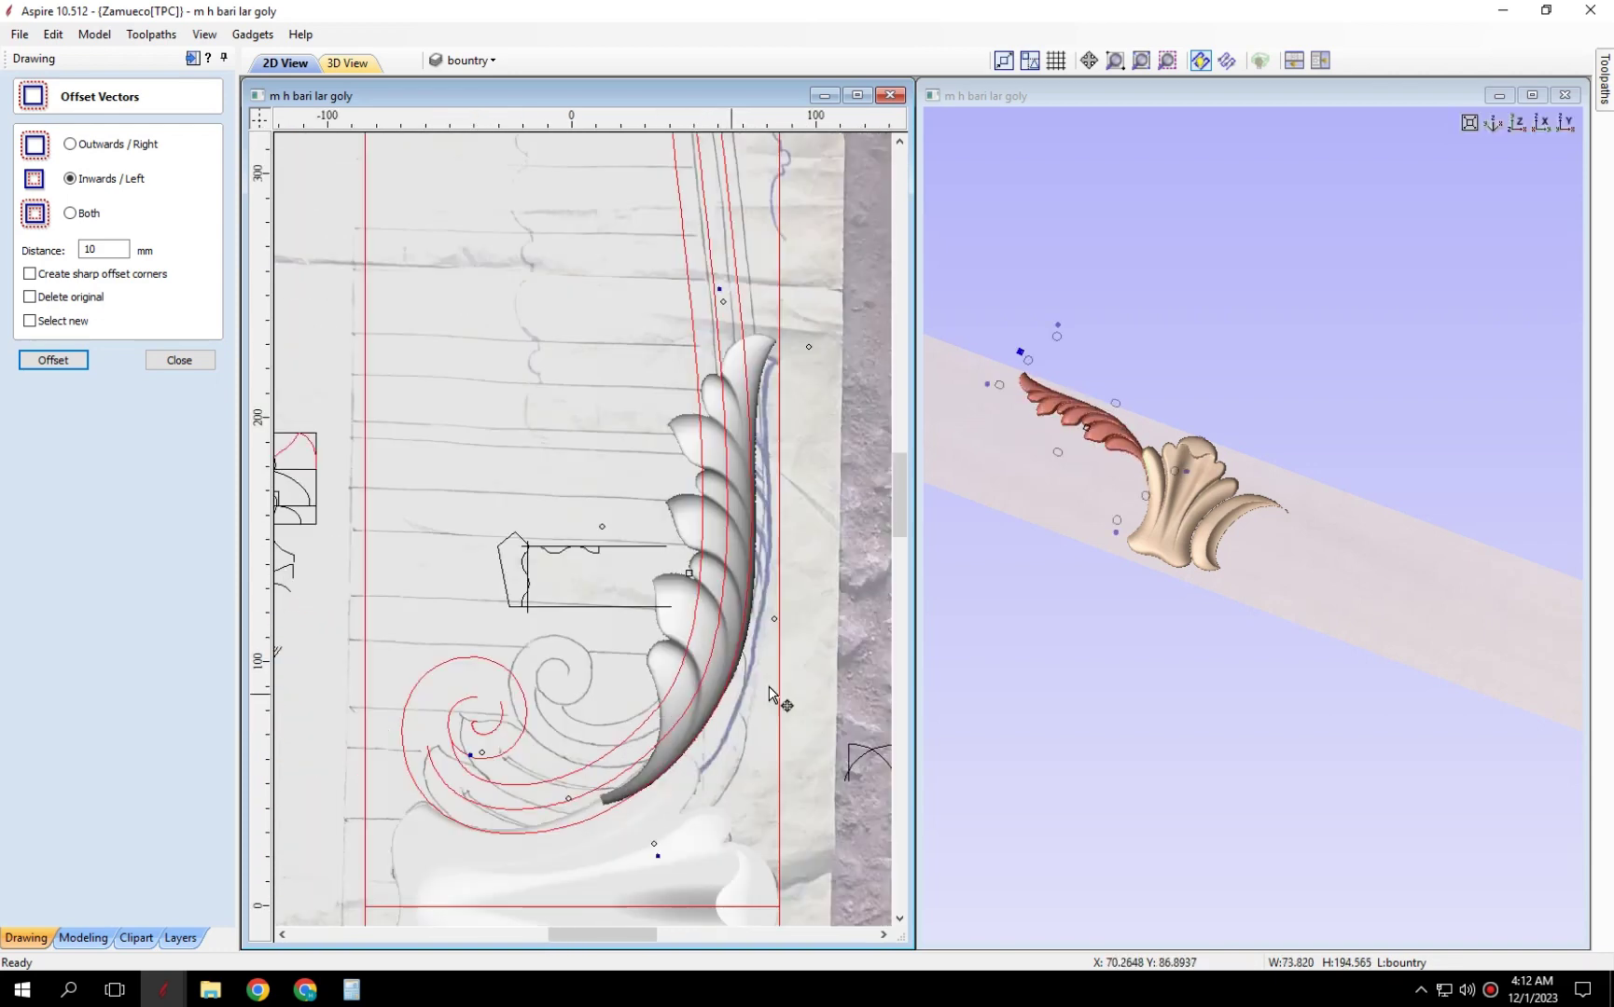
pyautogui.moveTo(1035, 681)
pyautogui.mouseDown()
pyautogui.moveTo(1134, 515)
pyautogui.moveTo(1207, 748)
pyautogui.moveTo(1025, 927)
pyautogui.moveTo(1012, 648)
pyautogui.mouseUp()
# Select the red spiral curve.
pyautogui.scroll(-1, 561, 633)
pyautogui.scroll(3, 559, 606)
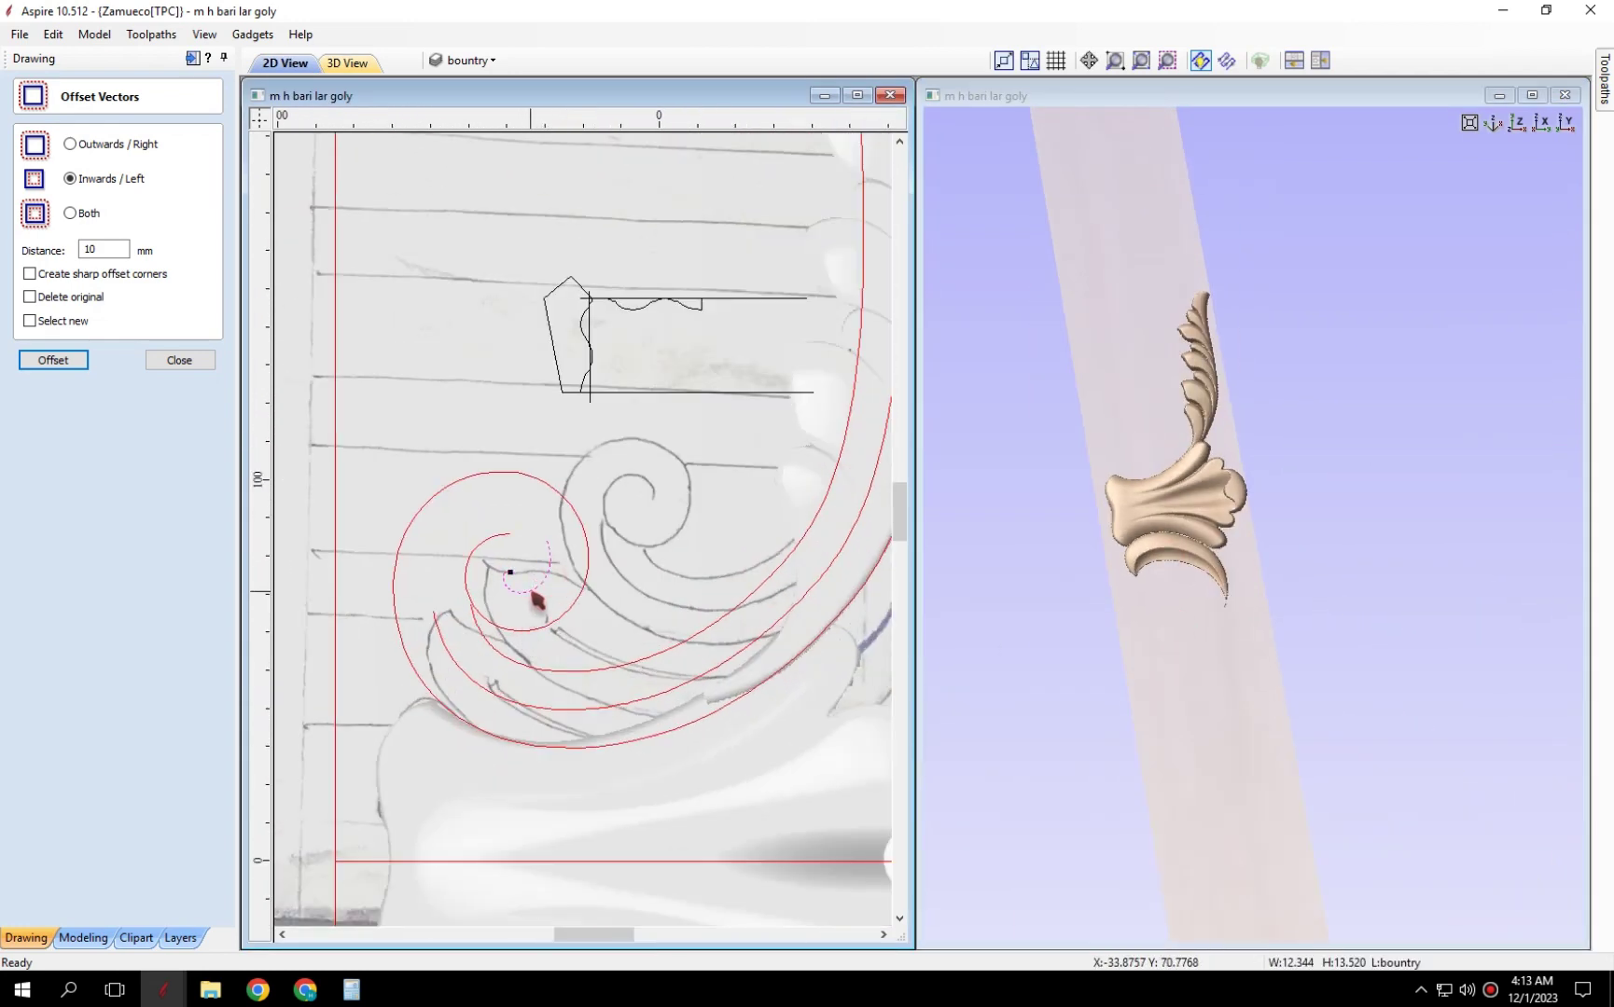
pyautogui.scroll(2, 511, 606)
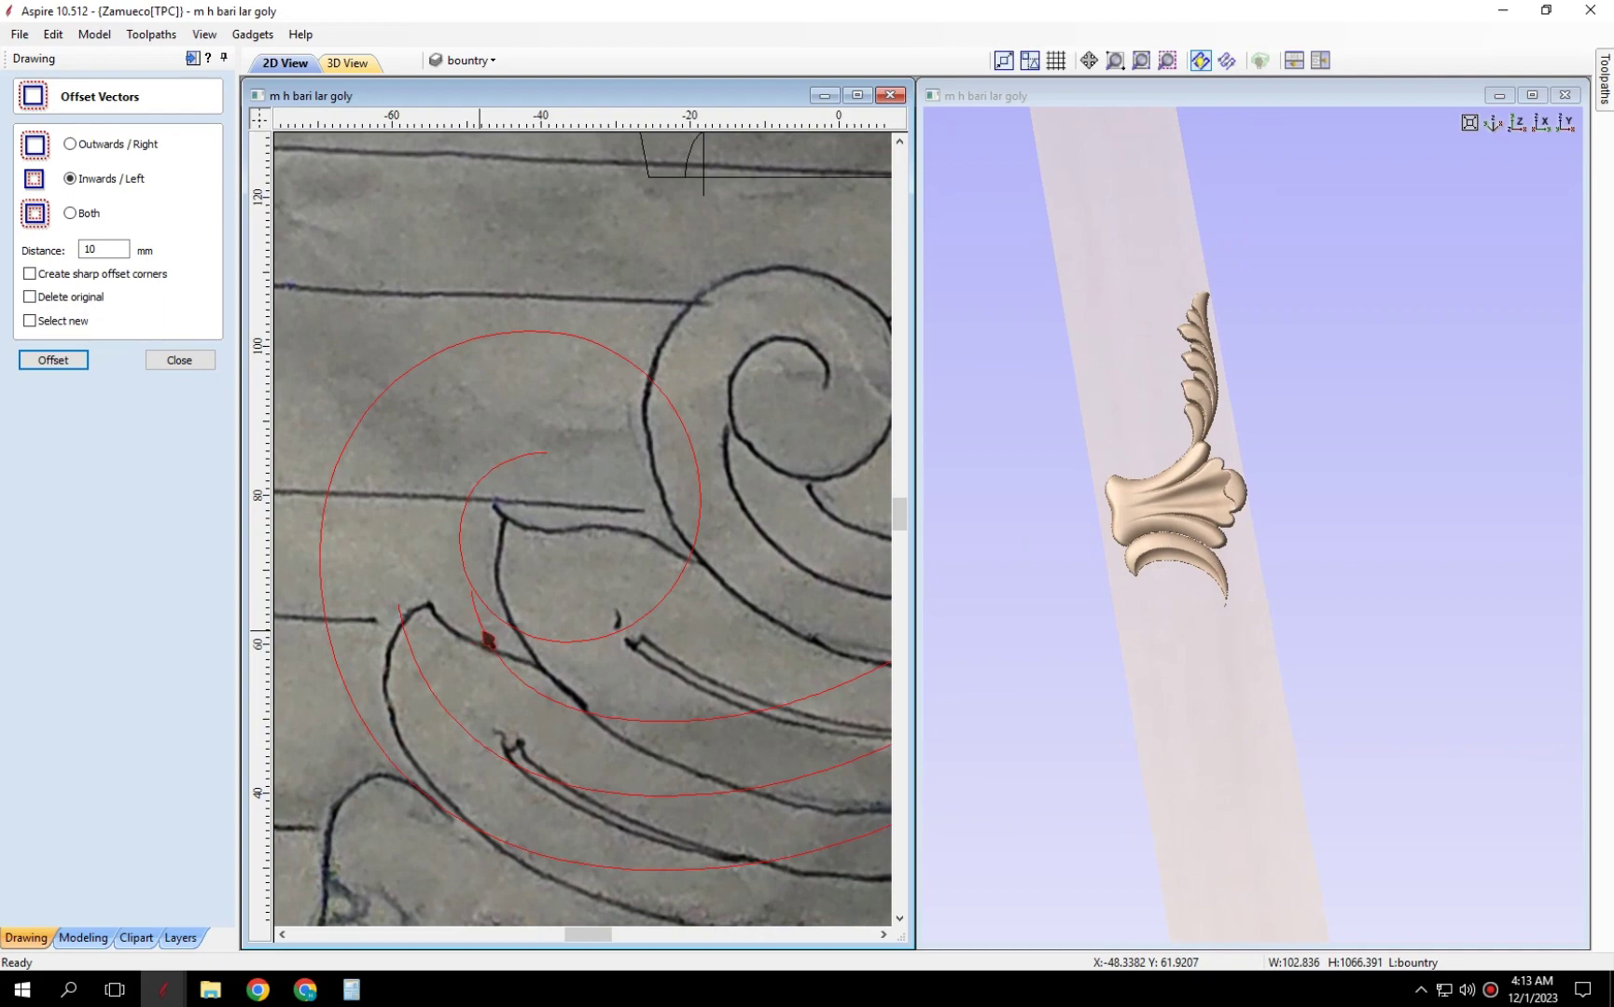
pyautogui.click(484, 638)
pyautogui.scroll(-2, 481, 640)
pyautogui.scroll(1, 479, 640)
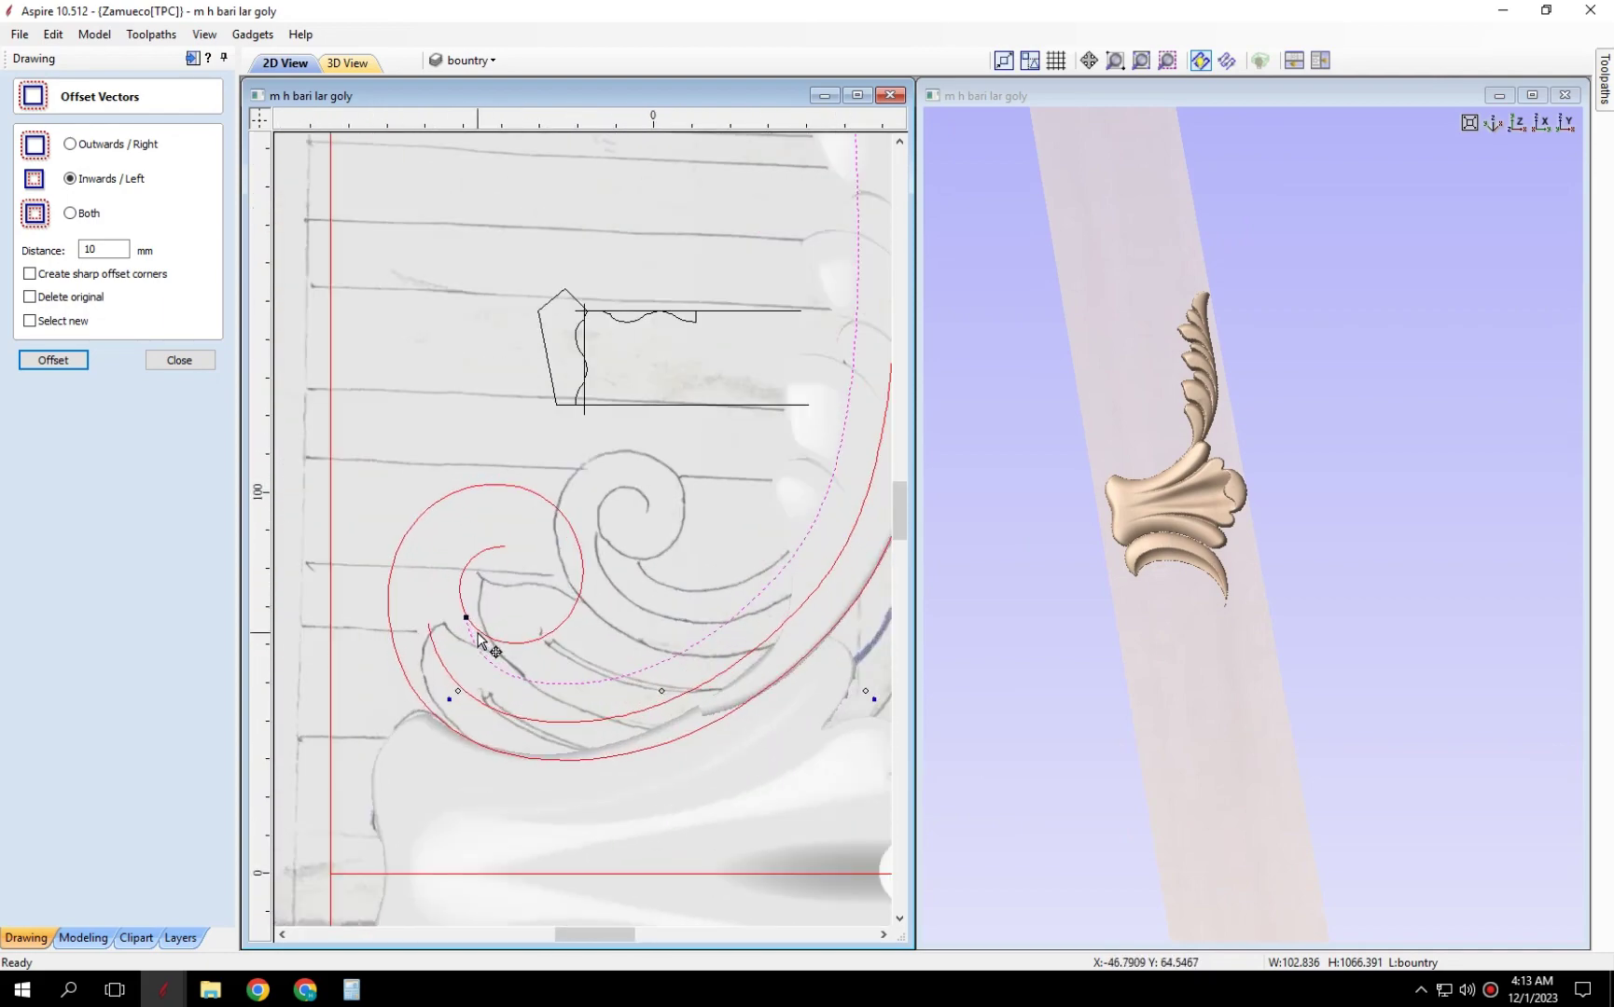
pyautogui.scroll(2, 478, 636)
pyautogui.scroll(2, 459, 618)
pyautogui.scroll(-2, 455, 612)
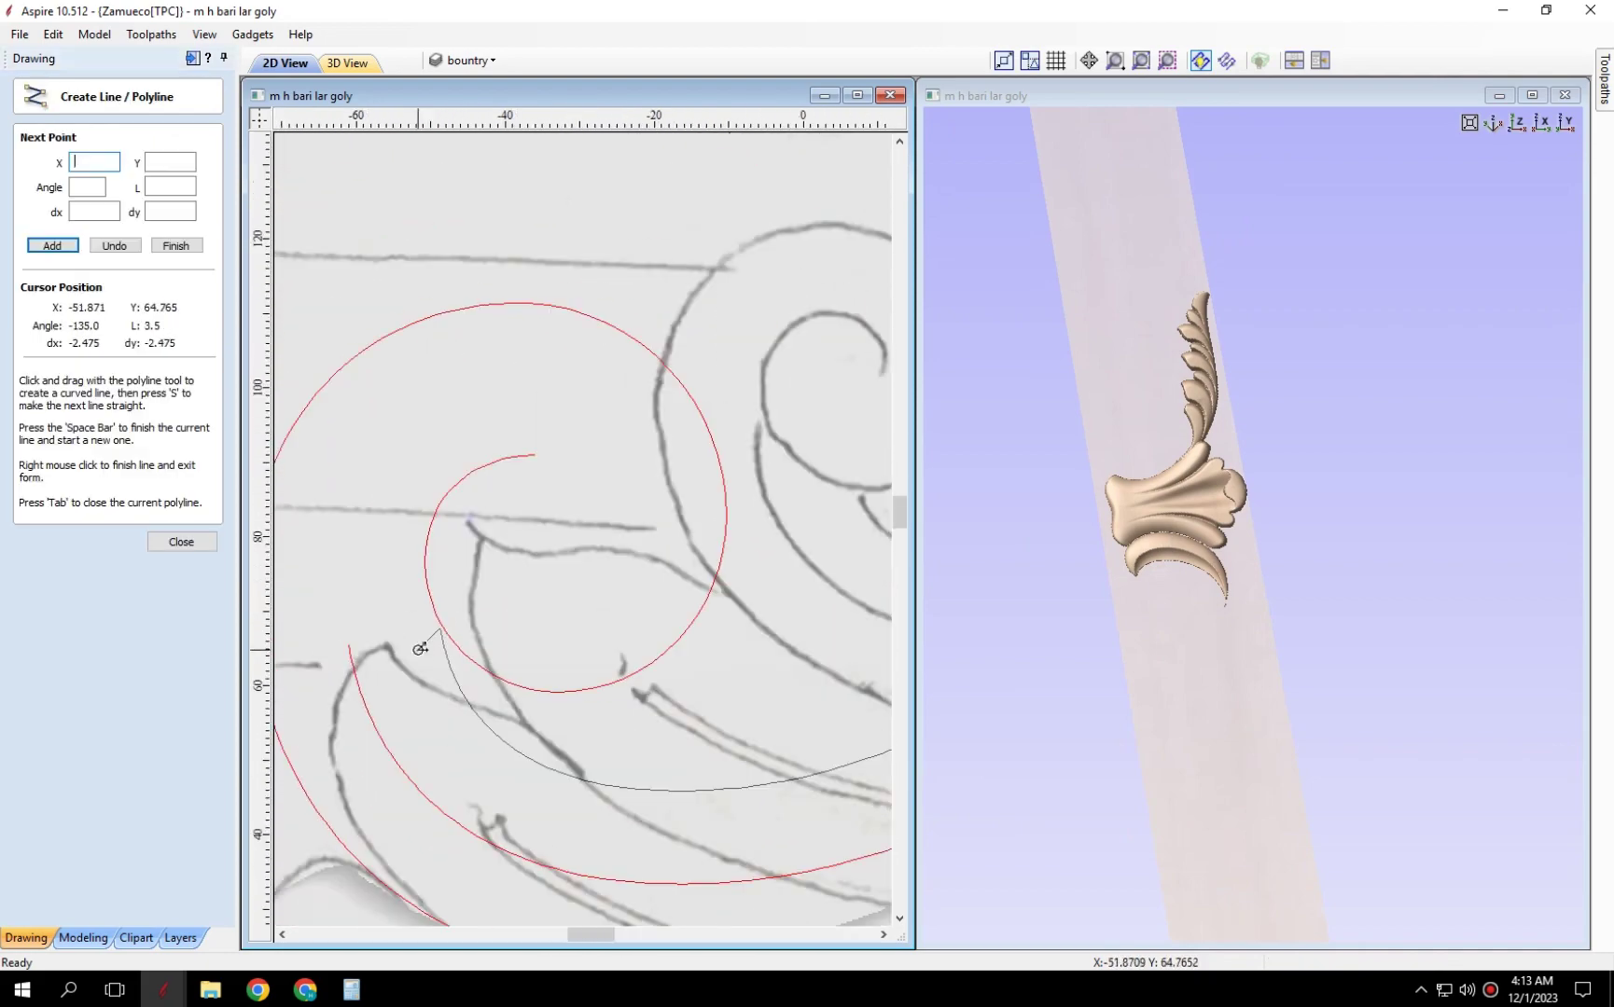
# Draw a short line starting at the spiral's inner end.
pyautogui.click(494, 528)
pyautogui.press('Escape')
pyautogui.scroll(2, 463, 554)
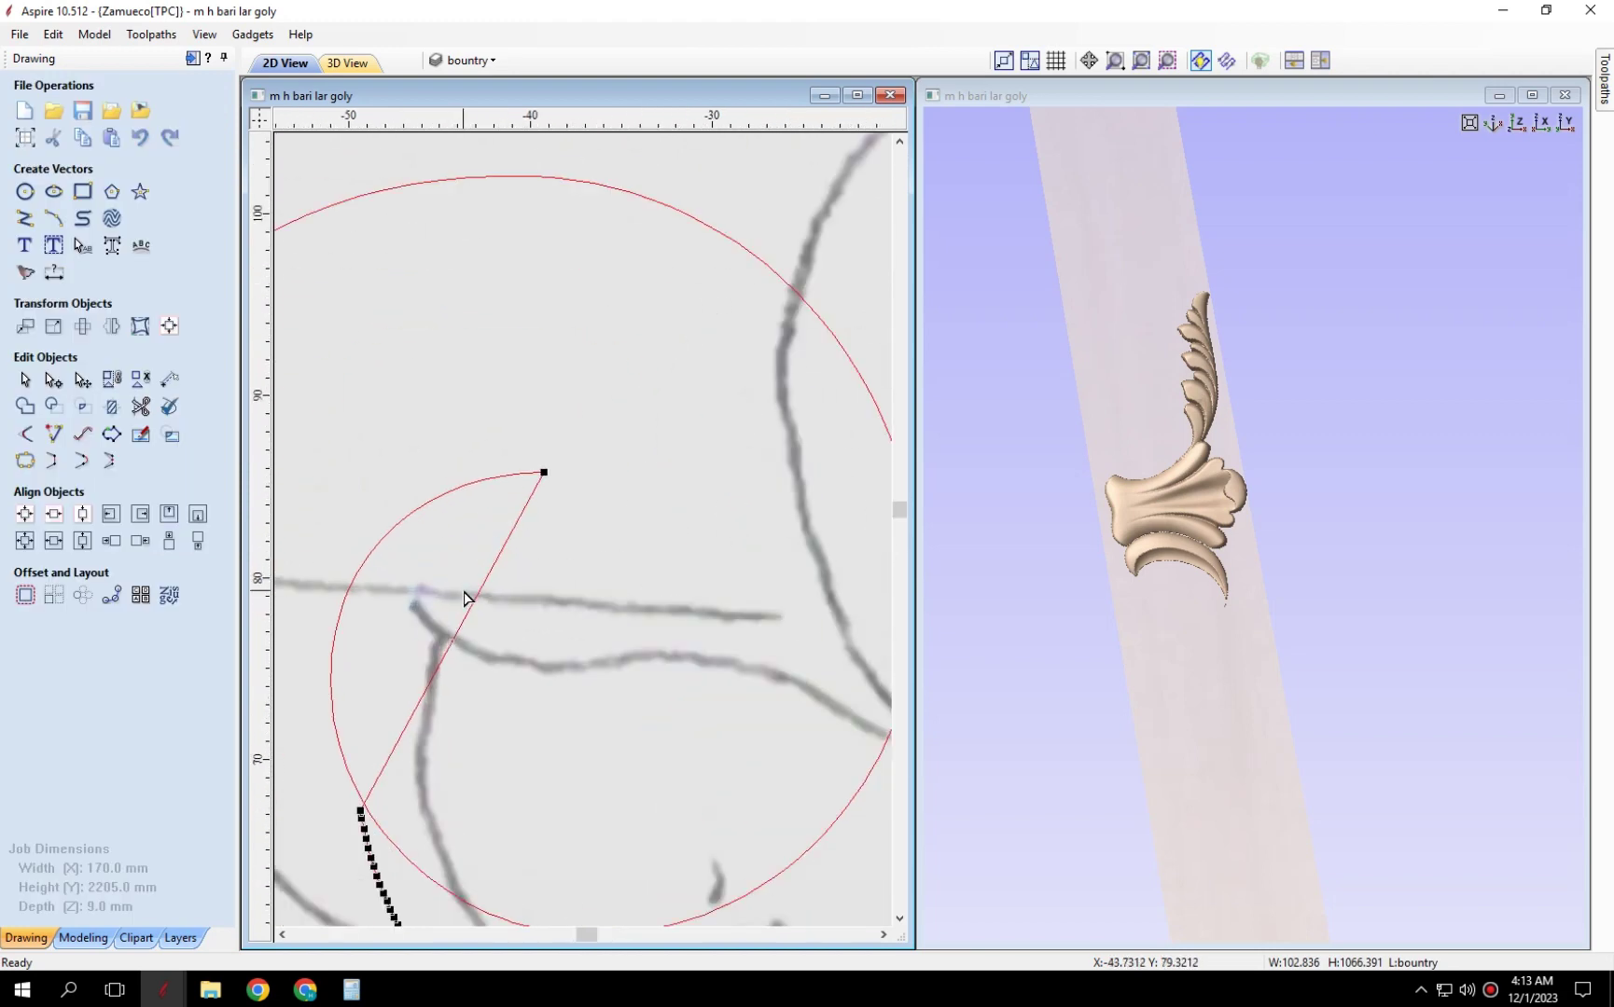
pyautogui.moveTo(476, 612); pyautogui.dragTo(566, 571, button='middle')
# Bend the new line into a Bézier curve that follows the spiral's inner loop.
pyautogui.moveTo(567, 570); pyautogui.dragTo(565, 571)
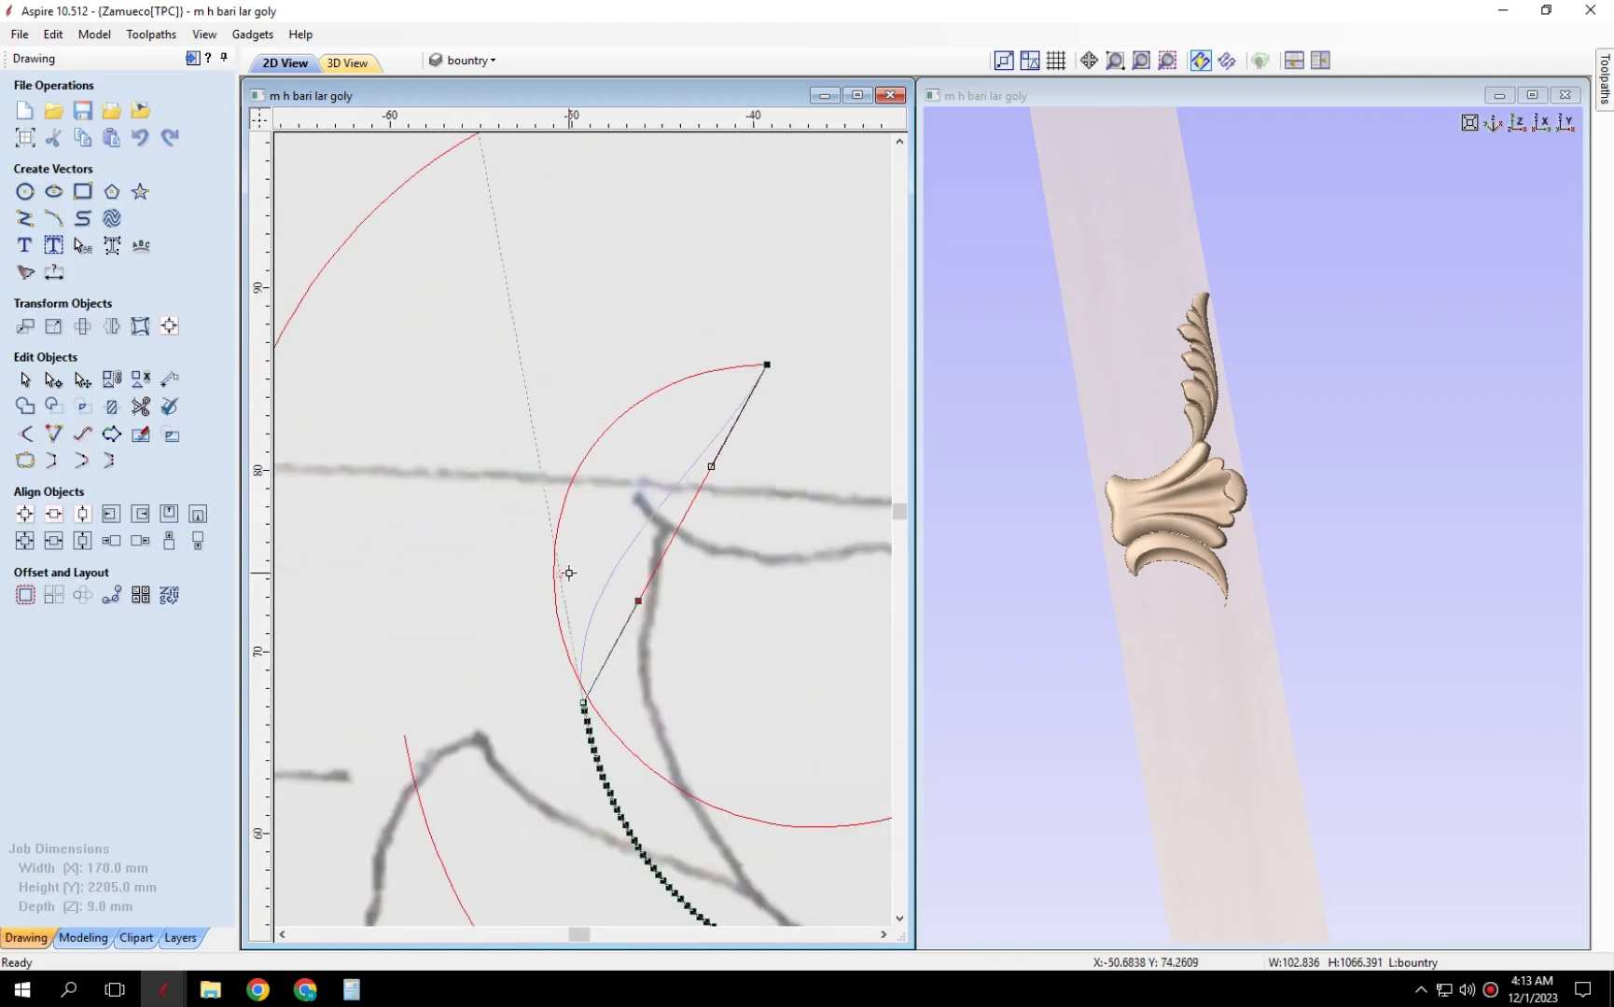
pyautogui.moveTo(710, 460); pyautogui.dragTo(647, 376)
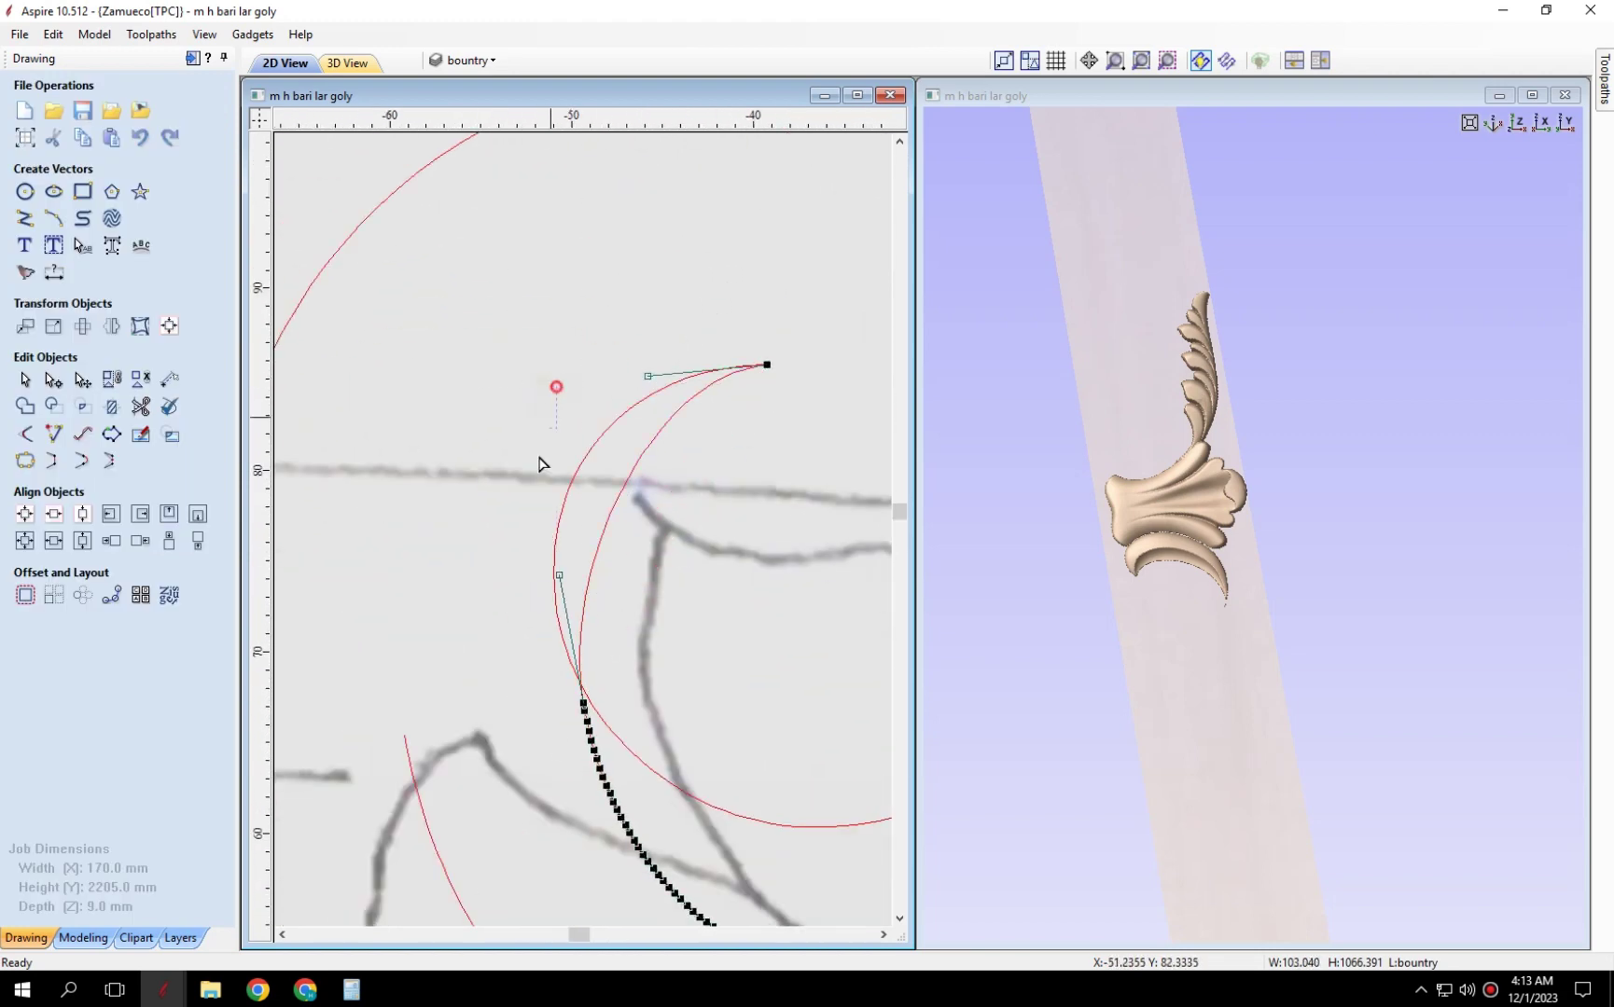
pyautogui.scroll(-2, 602, 560)
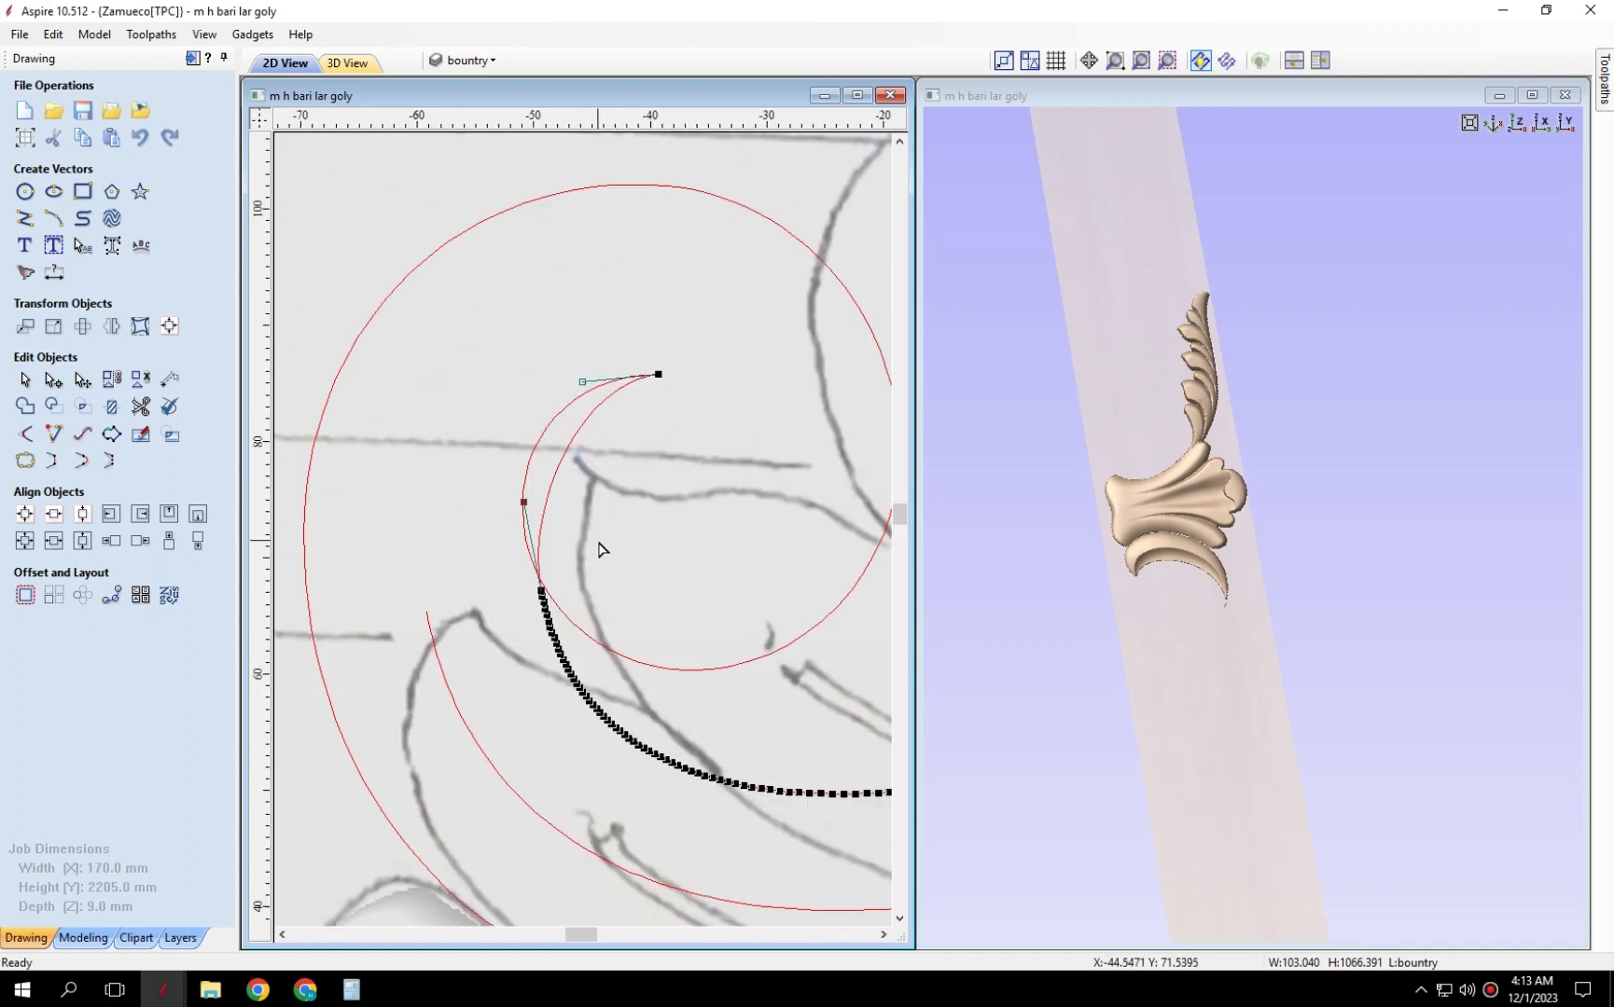
pyautogui.scroll(2, 601, 550)
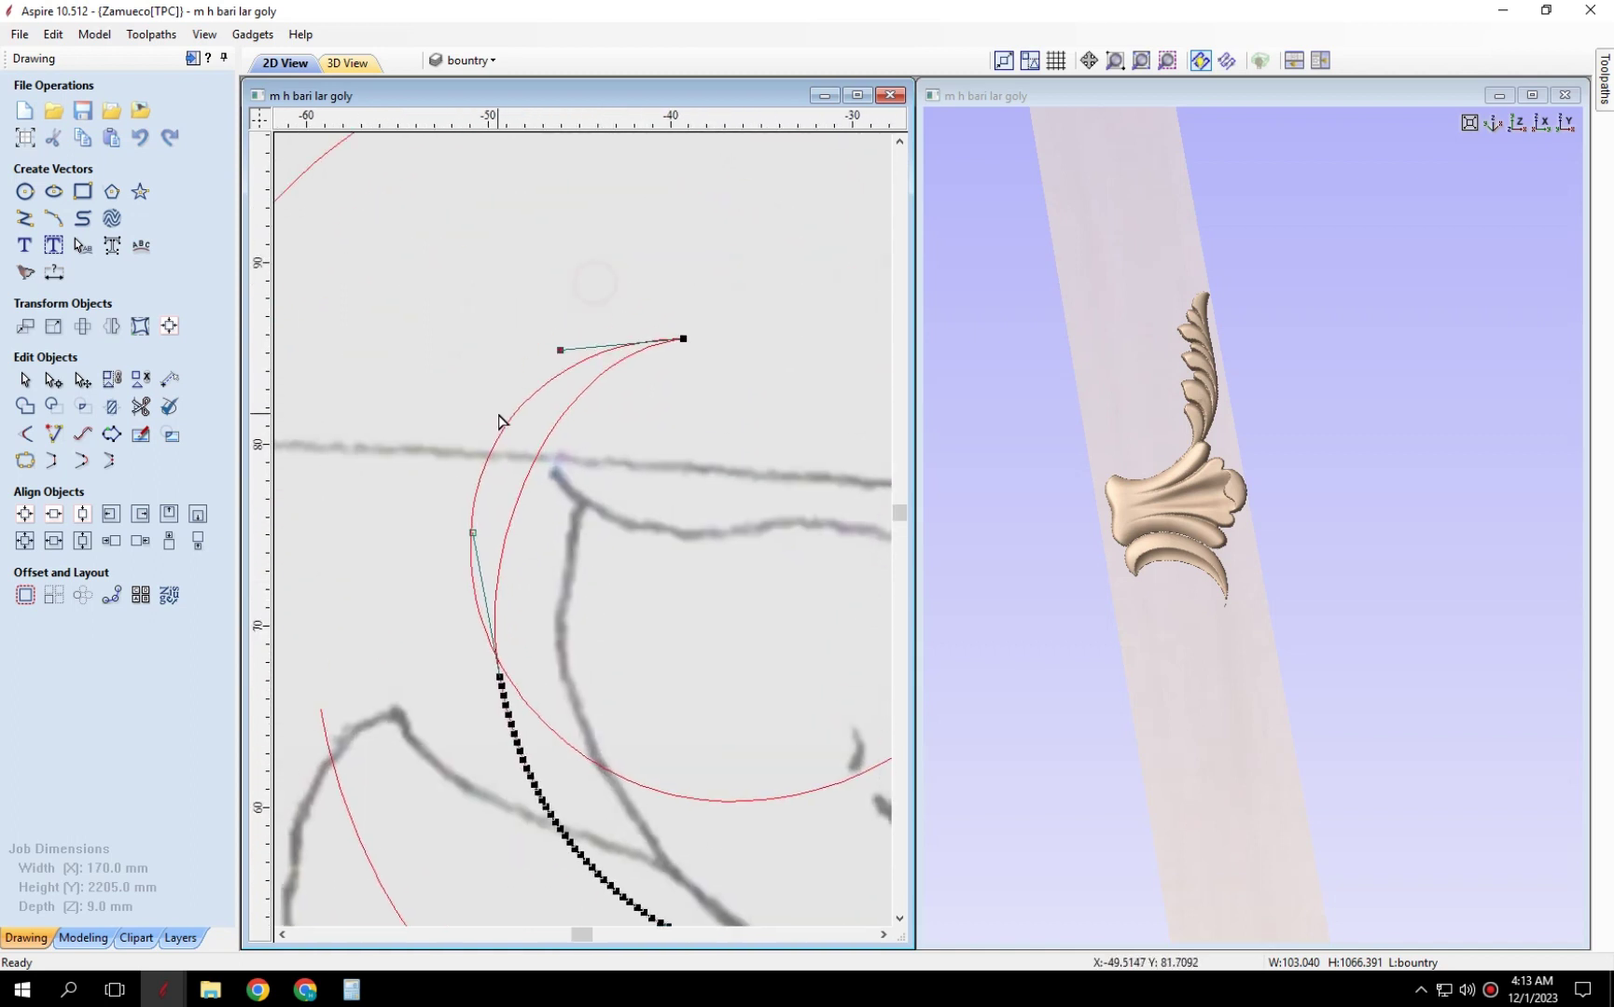
pyautogui.moveTo(541, 464); pyautogui.dragTo(575, 485)
pyautogui.scroll(-3, 575, 483)
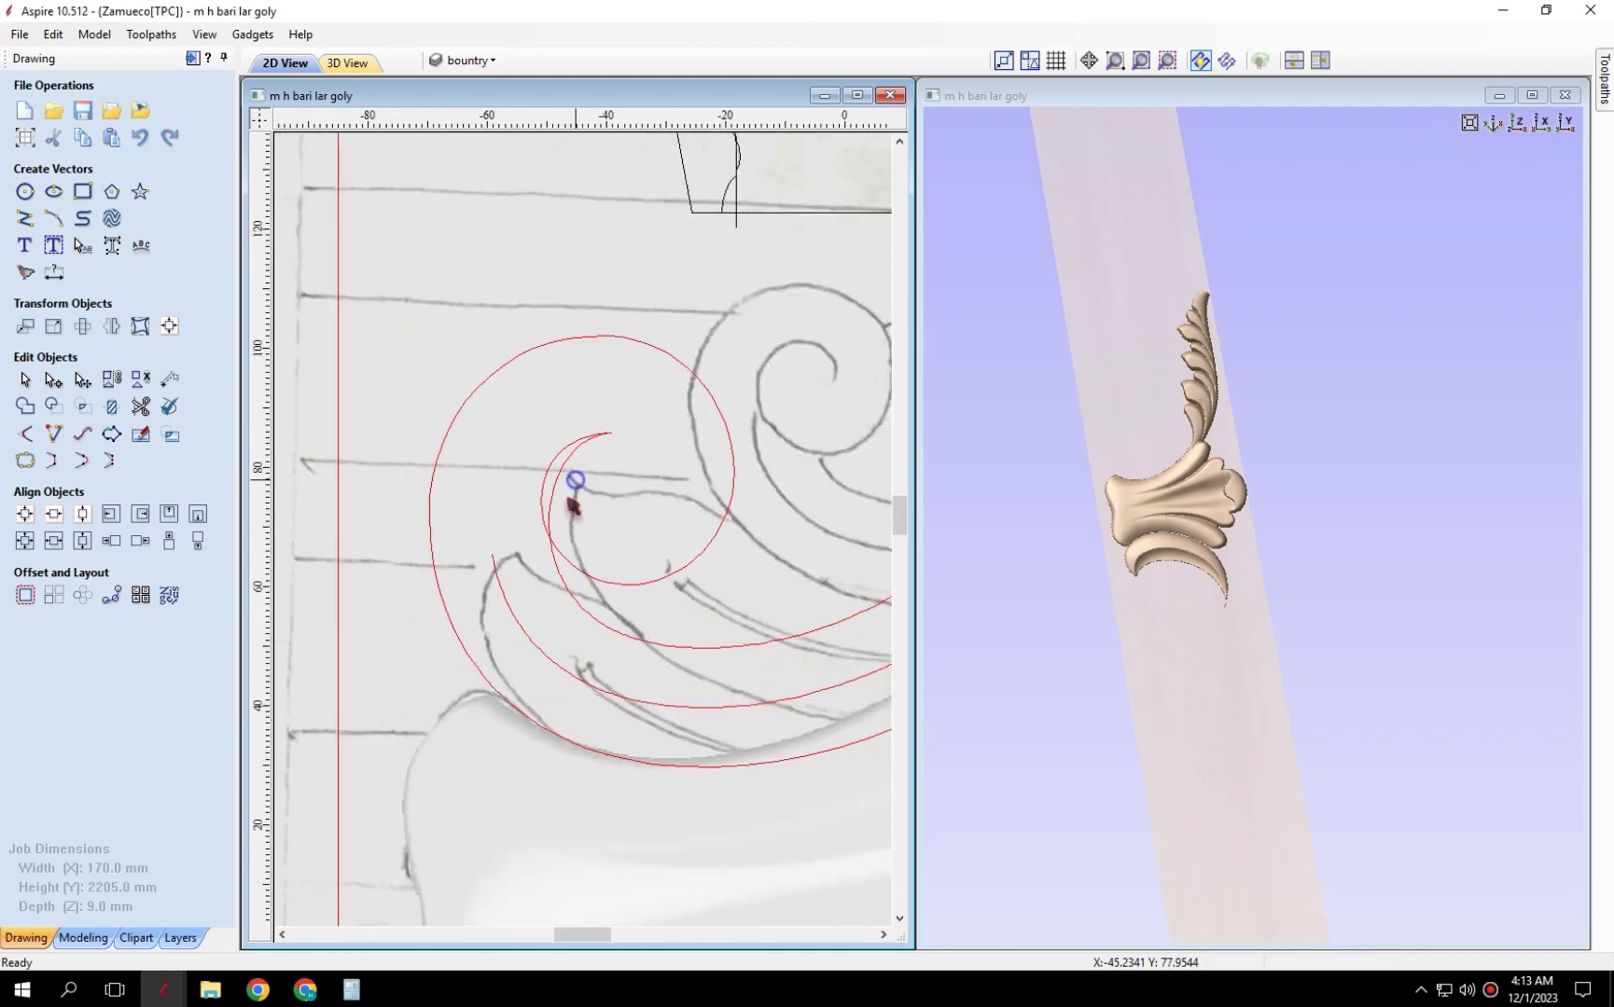
pyautogui.scroll(-3, 670, 499)
pyautogui.scroll(-4, 666, 586)
# Select the scroll's outer curve and tilt the 3D board more upright.
pyautogui.click(510, 620)
pyautogui.scroll(2, 504, 606)
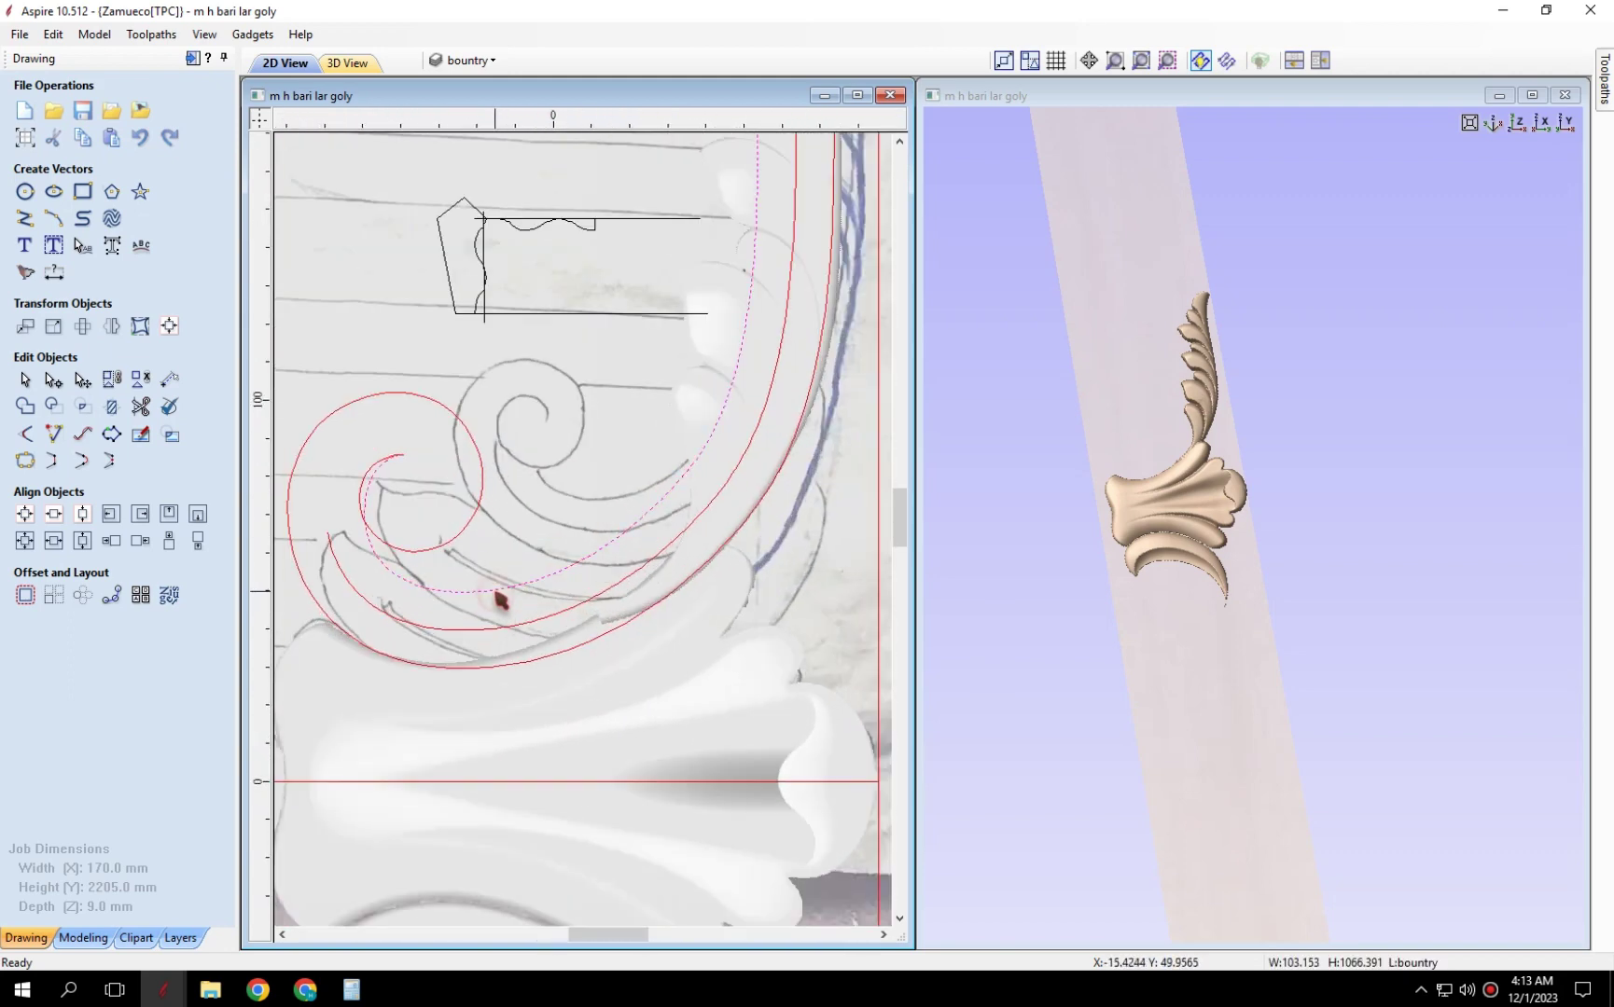
pyautogui.moveTo(495, 594); pyautogui.dragTo(541, 629, button='middle')
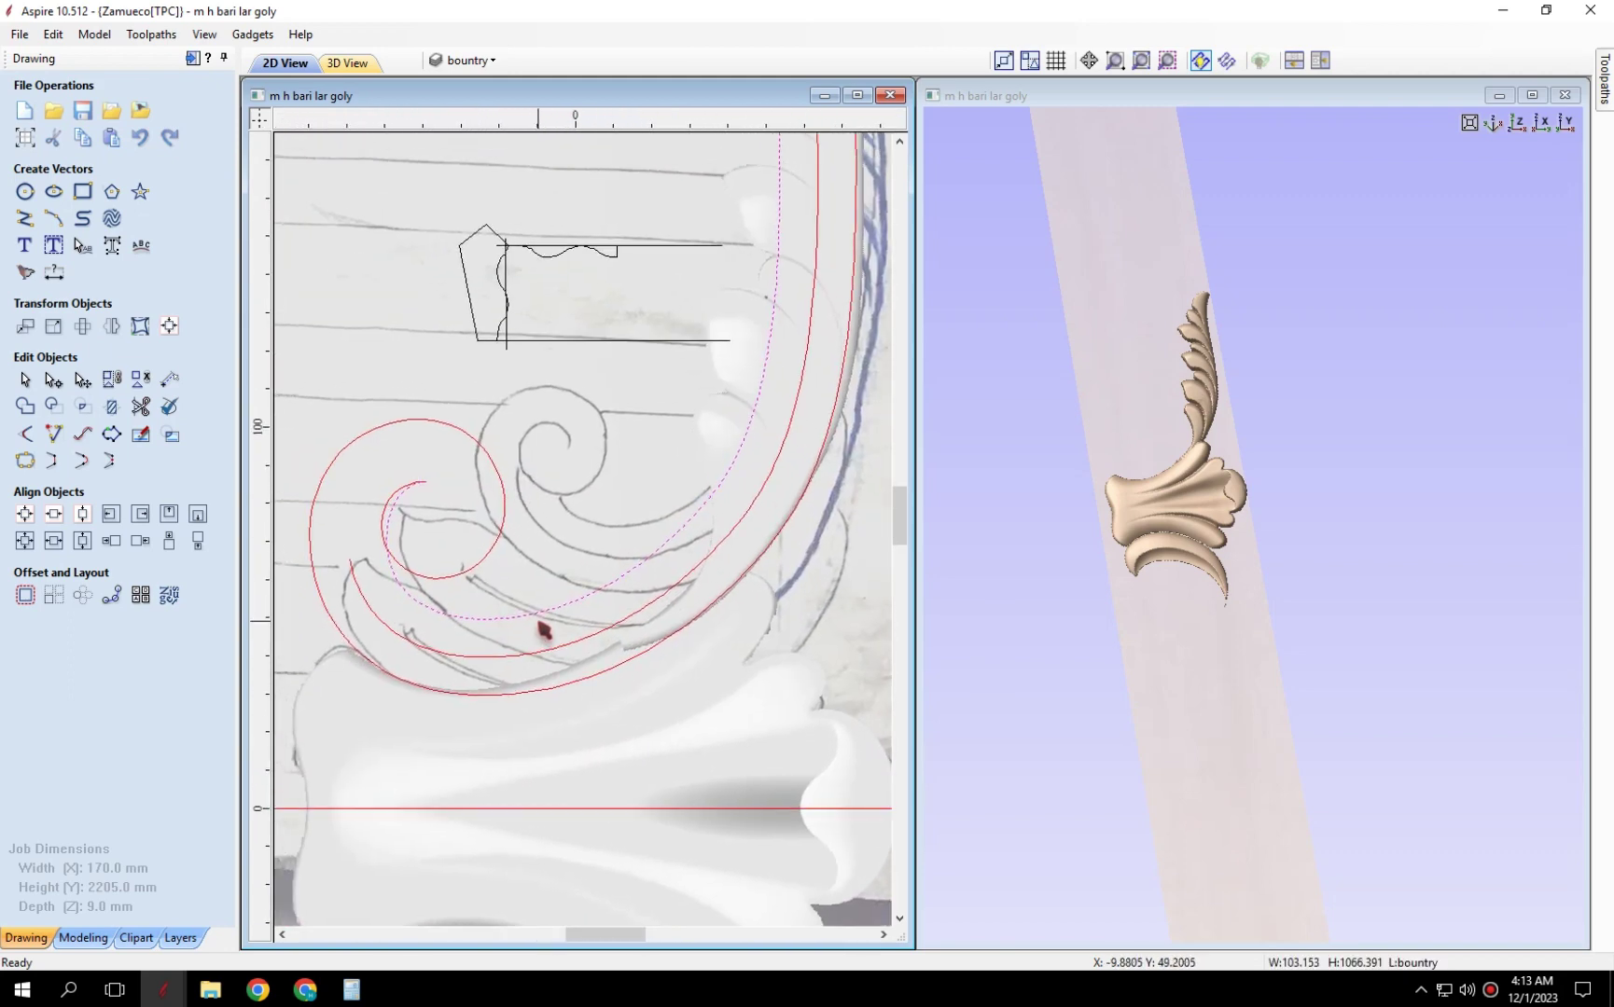
pyautogui.scroll(-2, 559, 649)
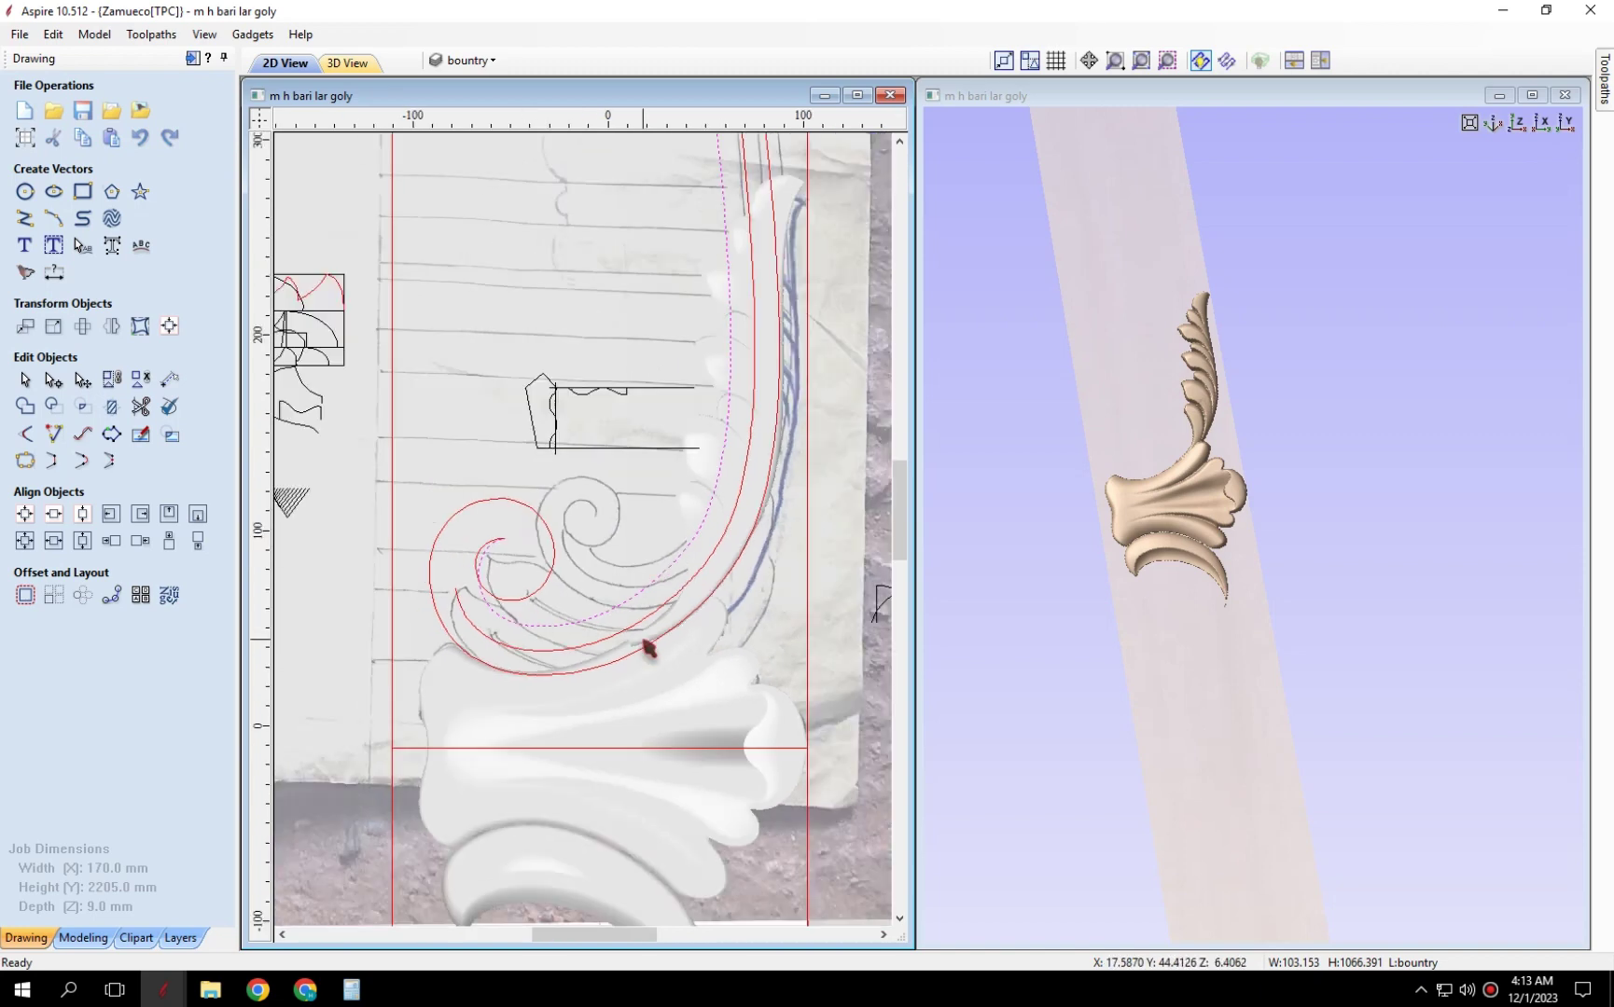
pyautogui.scroll(-2, 648, 647)
pyautogui.moveTo(1186, 657)
pyautogui.mouseDown()
pyautogui.moveTo(1160, 706)
pyautogui.moveTo(1168, 770)
pyautogui.mouseUp()
pyautogui.scroll(1, 648, 690)
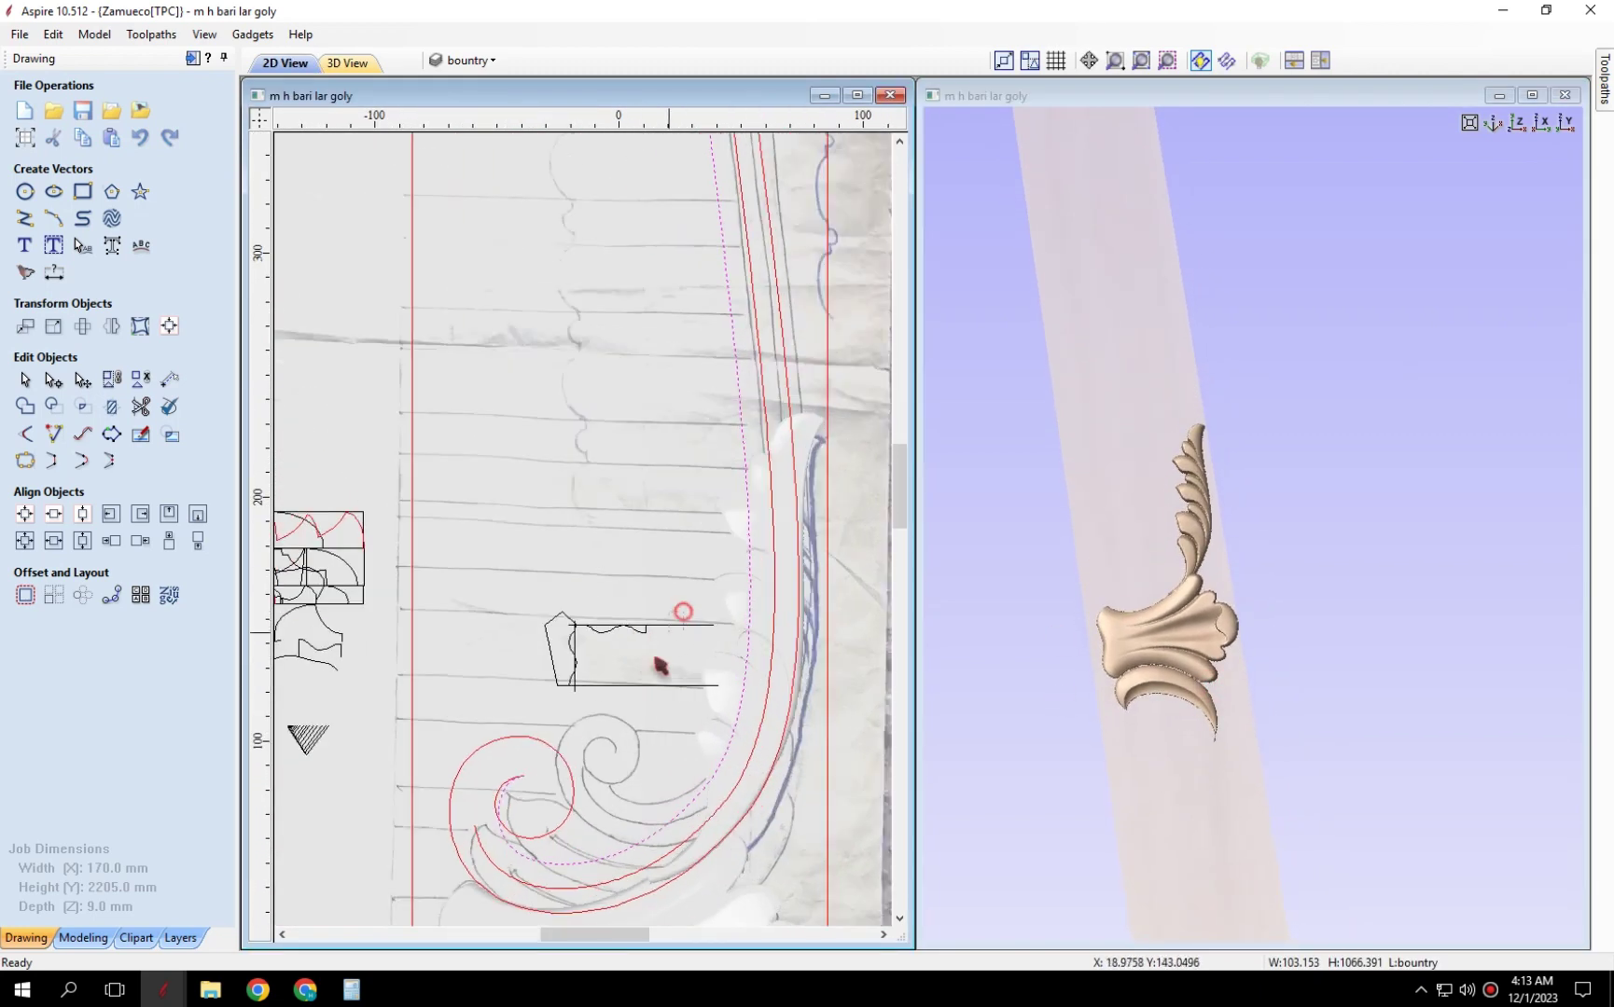
# Stretch the cross-section profile shapes up and left toward the red guide line.
pyautogui.click(576, 656)
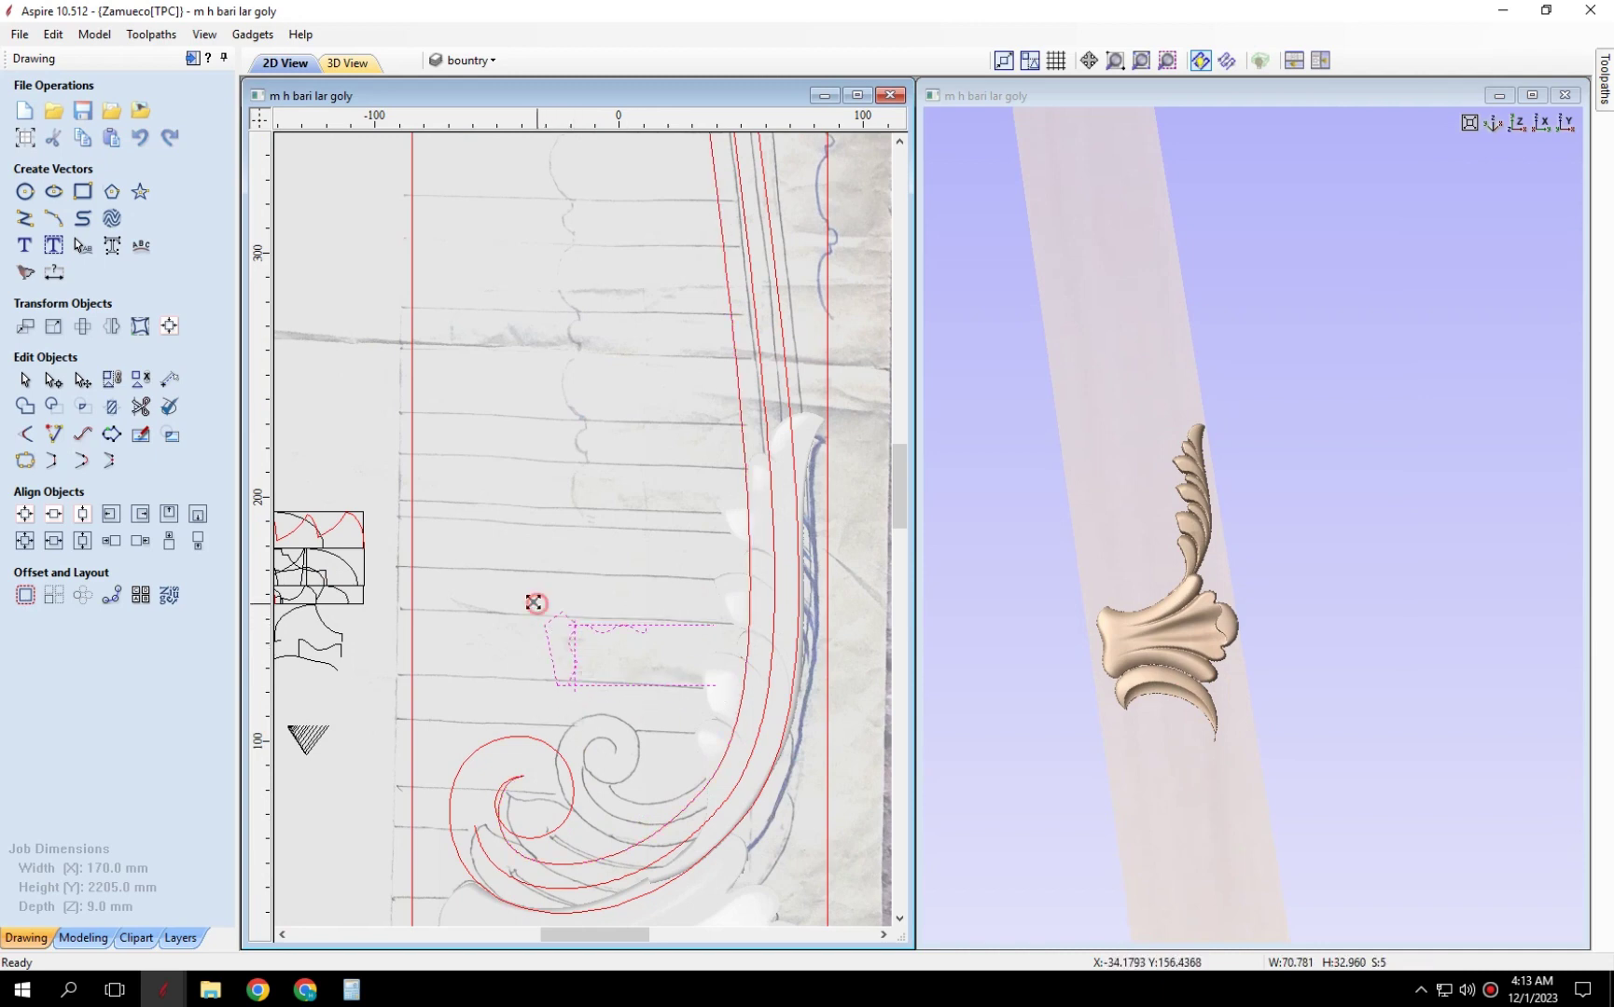
pyautogui.moveTo(534, 603)
pyautogui.mouseDown()
pyautogui.moveTo(333, 536)
pyautogui.moveTo(424, 582)
pyautogui.mouseUp()
pyautogui.scroll(4, 425, 582)
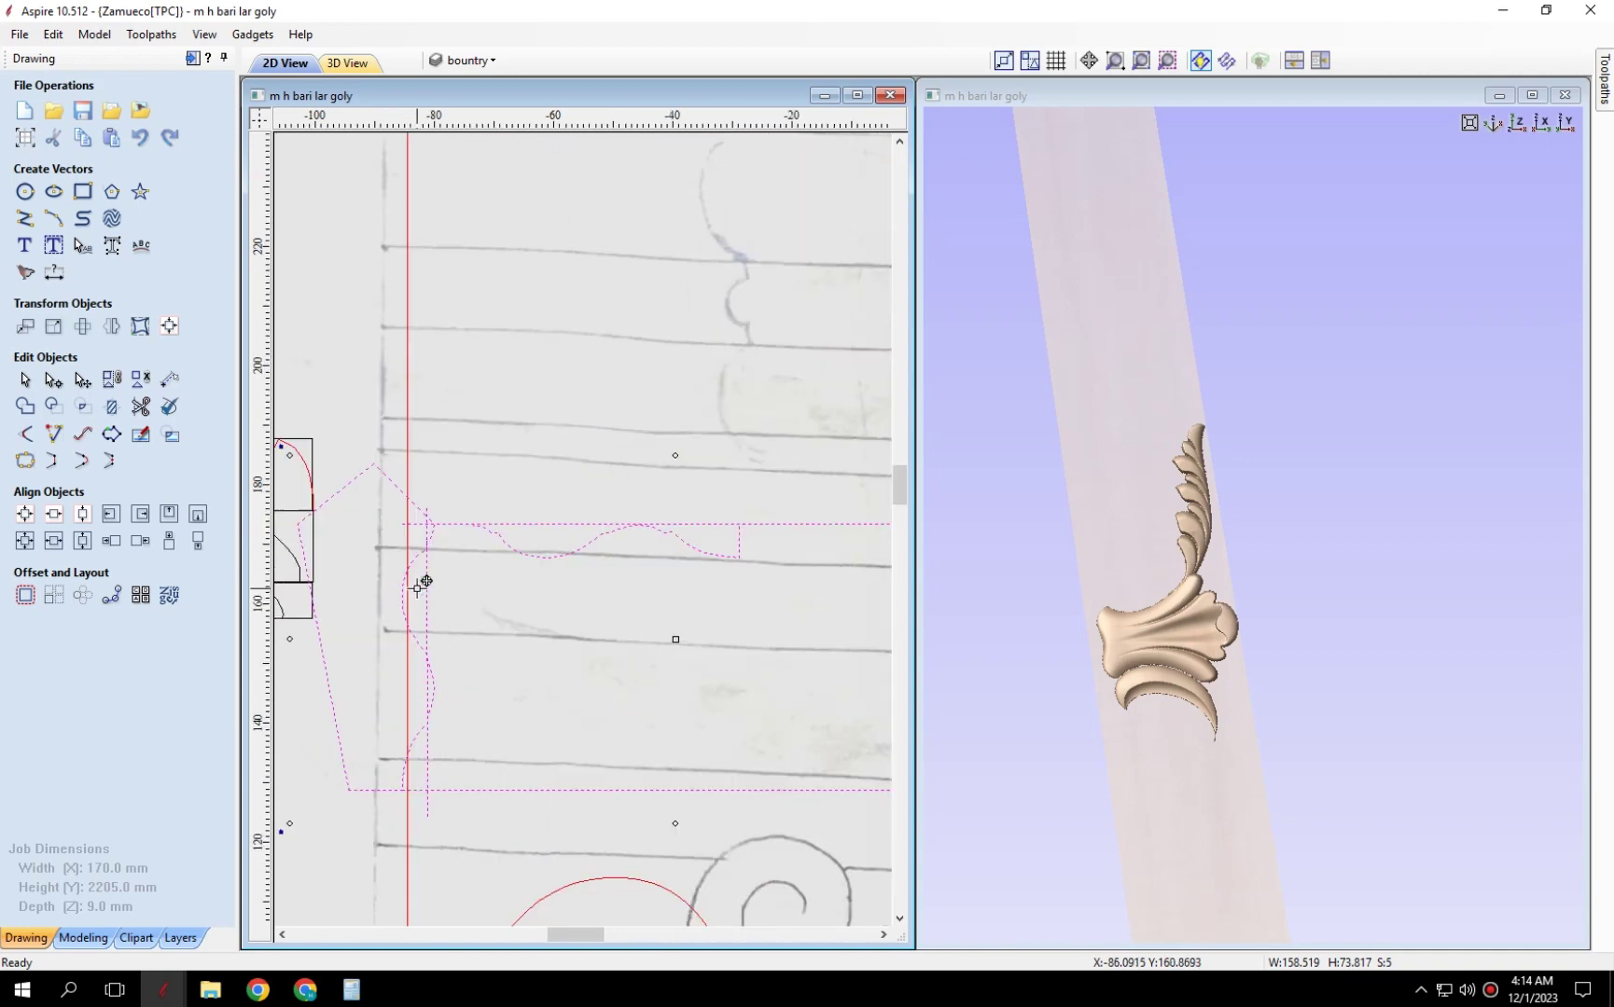
pyautogui.scroll(2, 401, 597)
pyautogui.scroll(3, 411, 603)
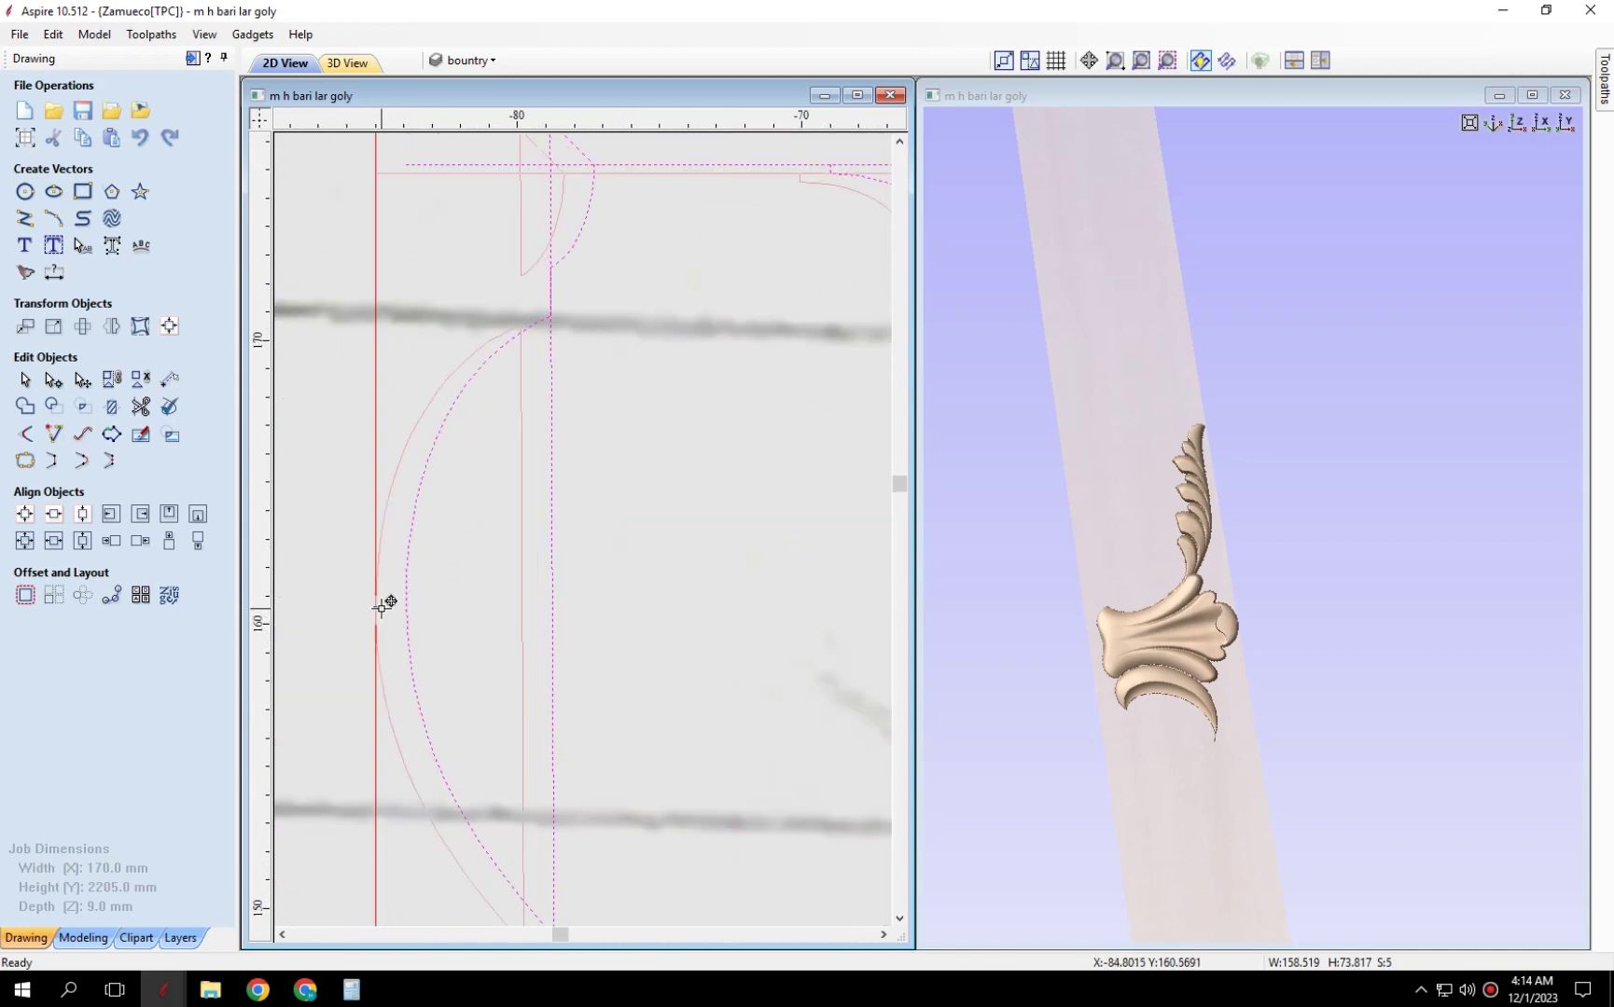
pyautogui.scroll(-10, 383, 605)
pyautogui.scroll(-3, 774, 799)
pyautogui.scroll(3, 497, 605)
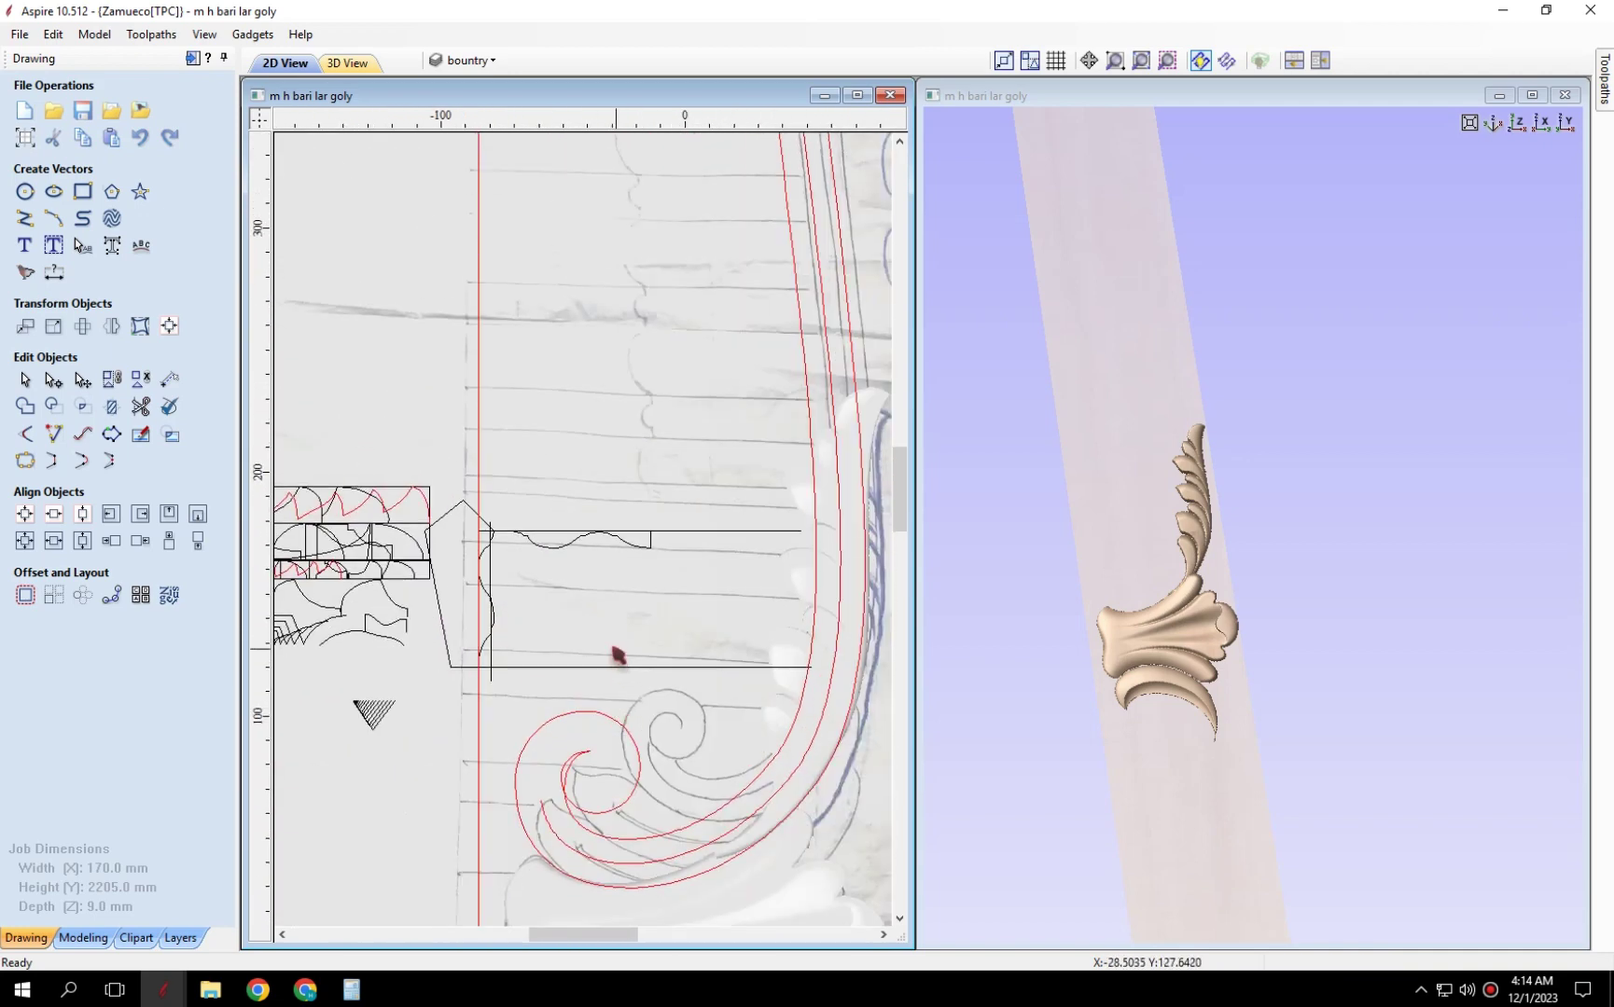
# Select the stretched profile shape.
pyautogui.click(704, 661)
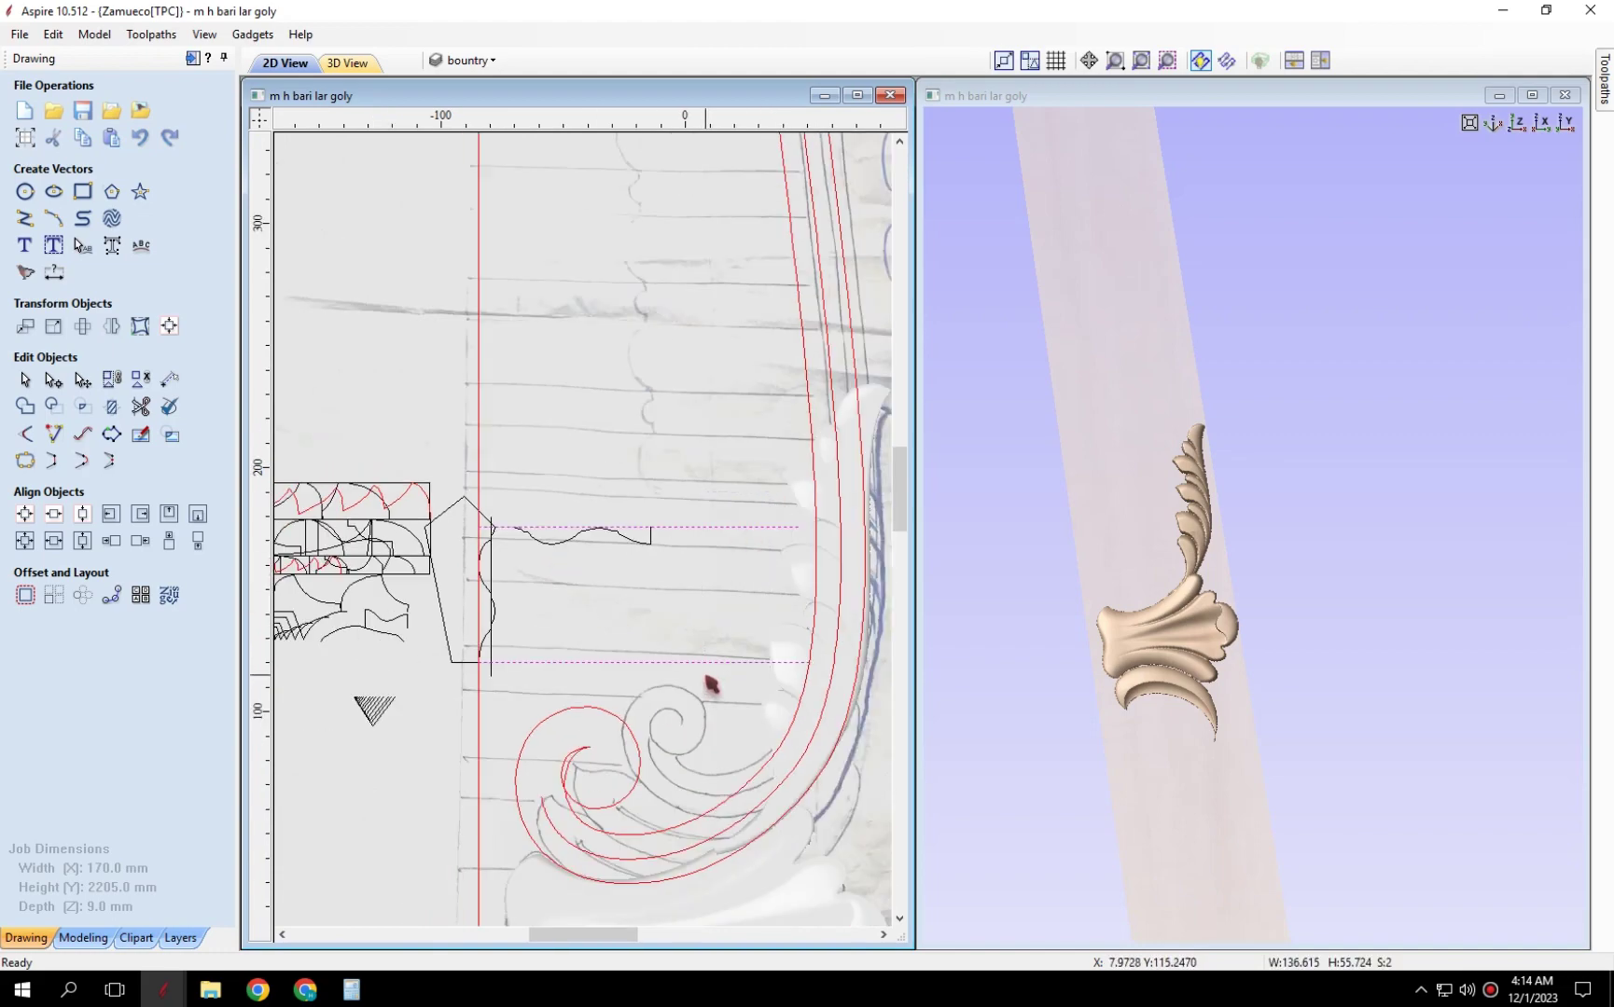
pyautogui.scroll(-1, 491, 653)
pyautogui.scroll(1, 653, 621)
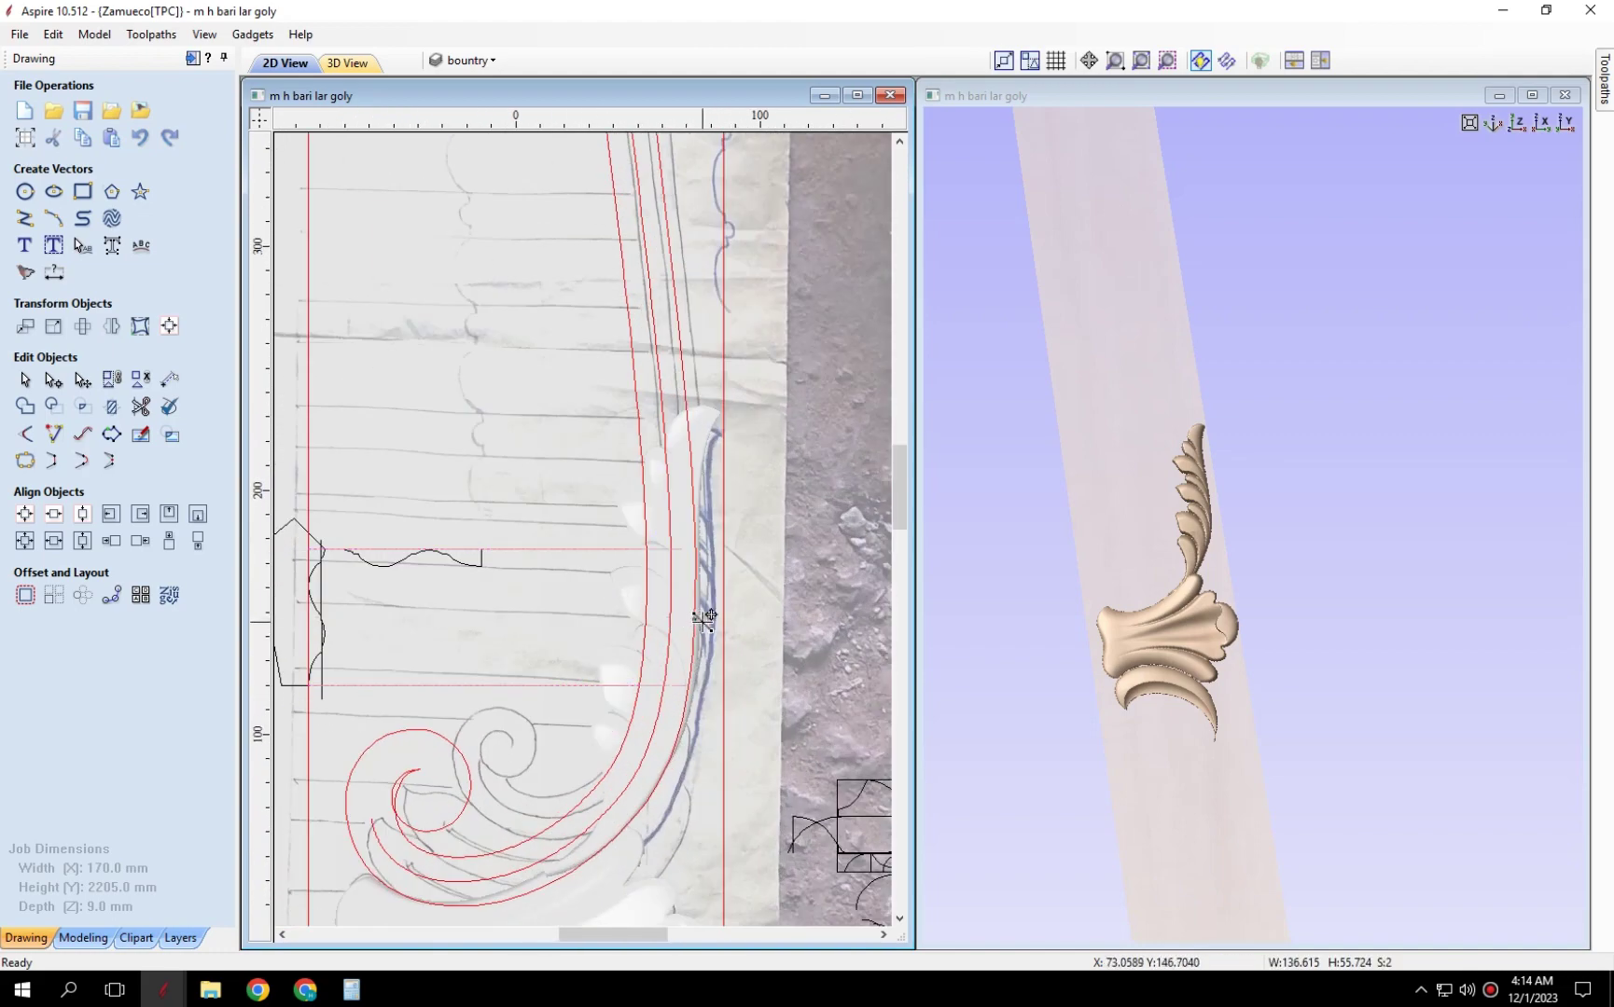
pyautogui.scroll(-3, 808, 662)
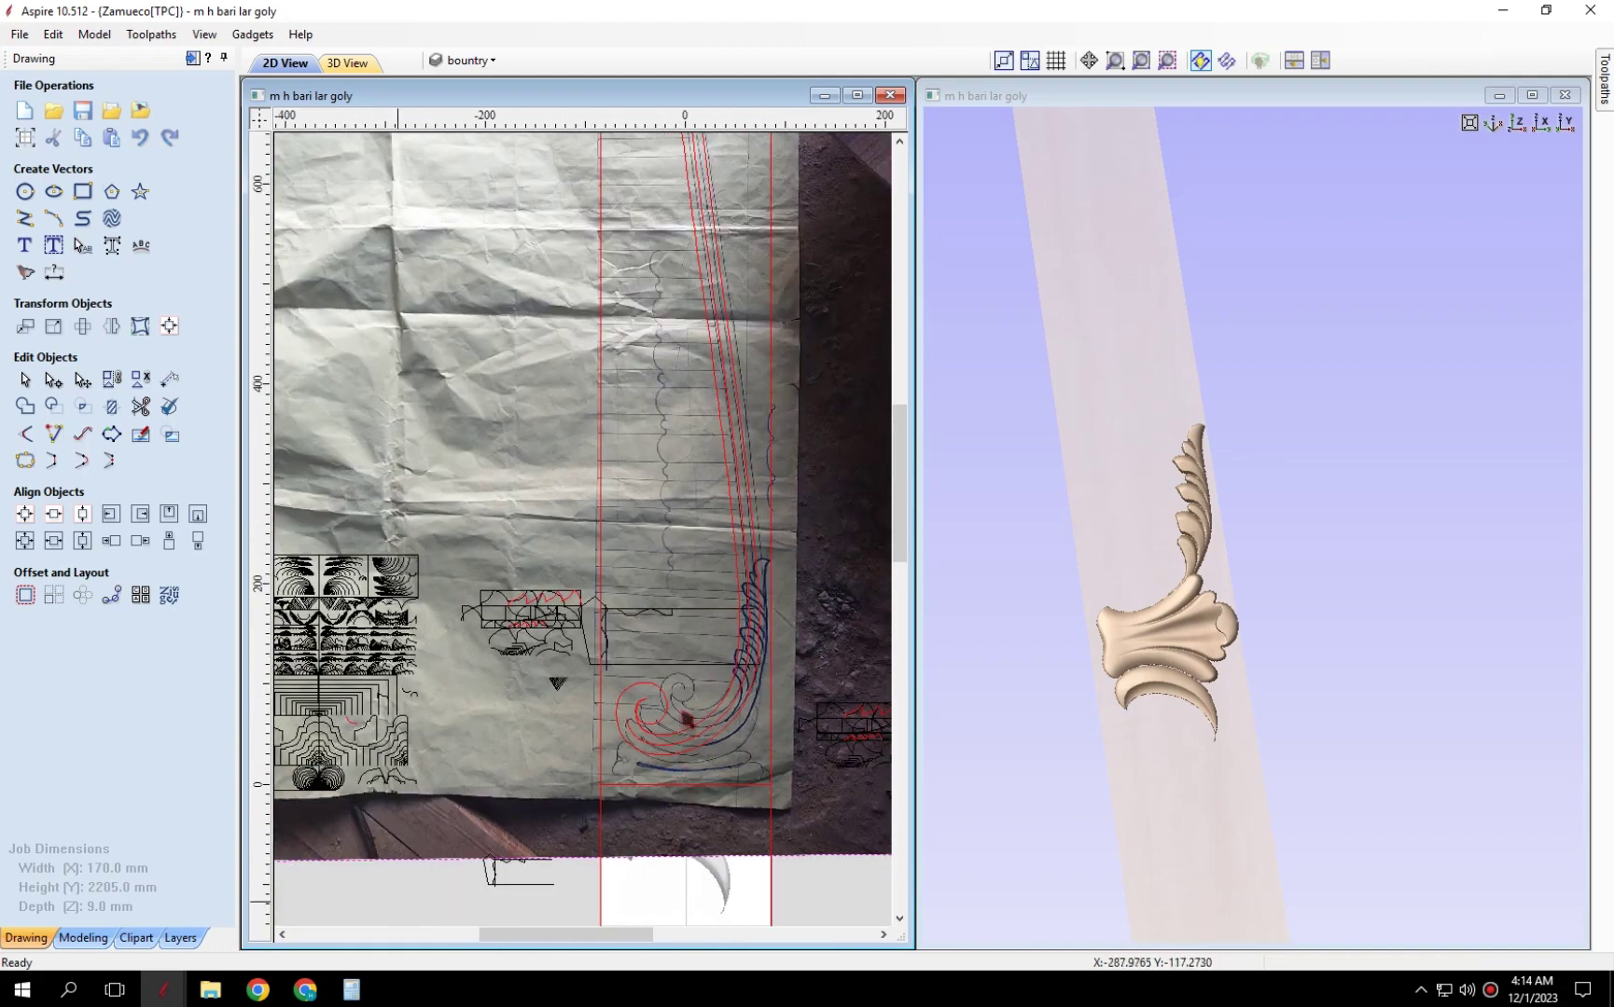
pyautogui.scroll(2, 687, 719)
# Set the background sketch photo's fading to 0% in its Object Properties.
pyautogui.rightClick(619, 616)
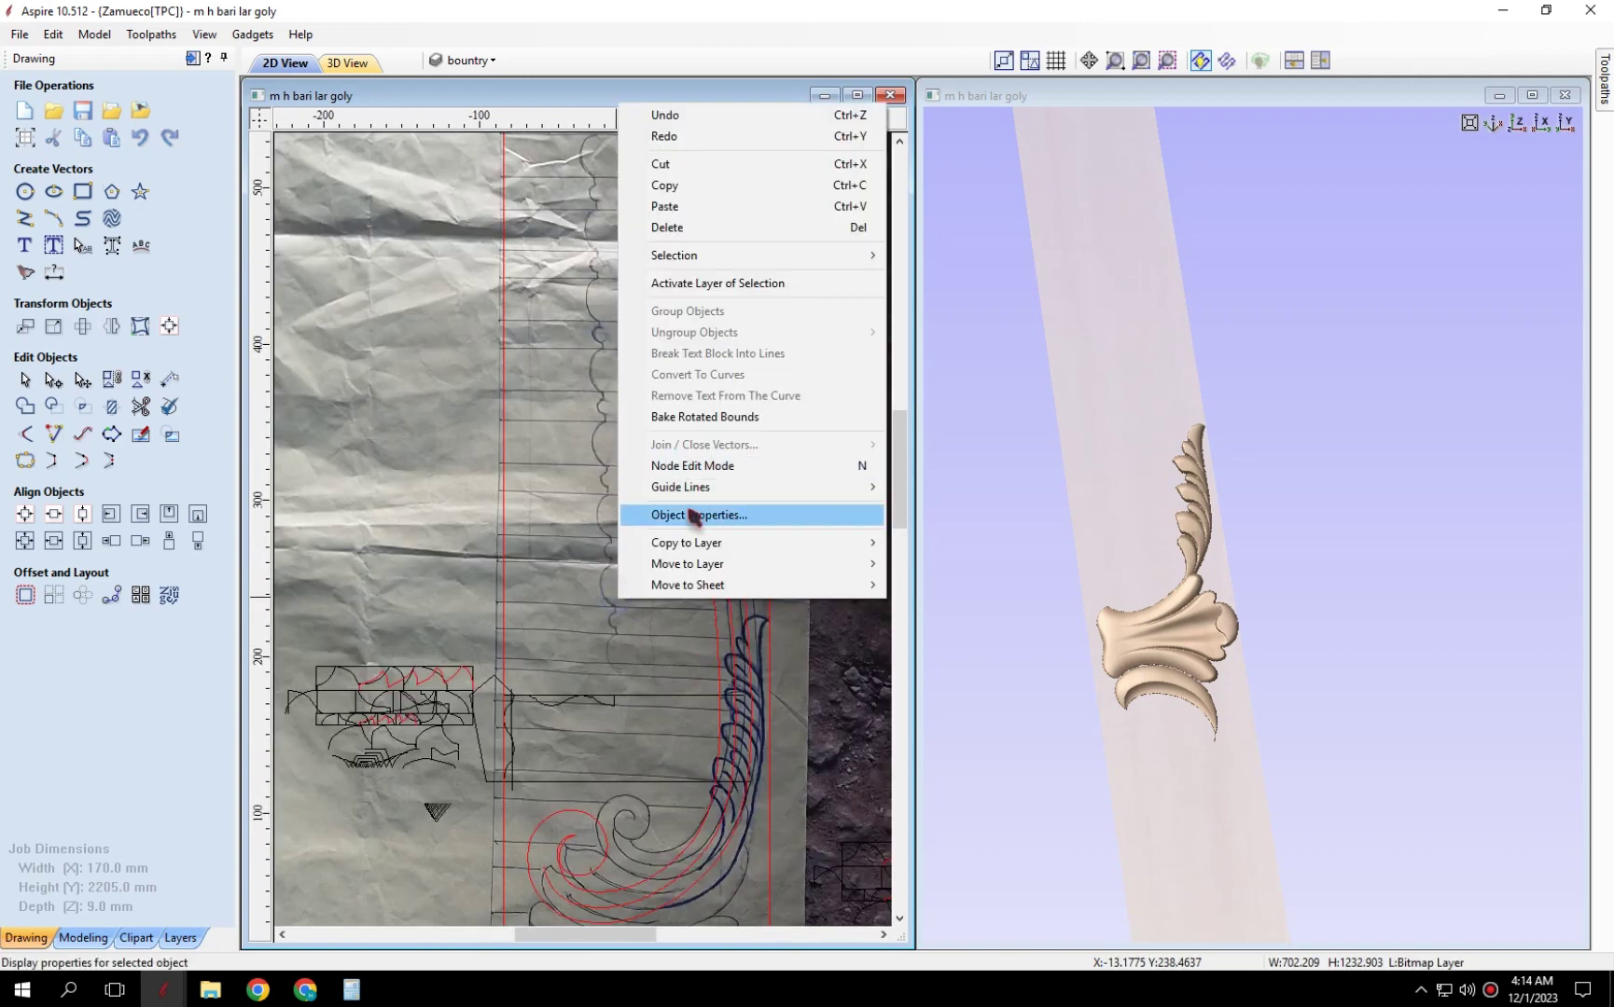
pyautogui.click(695, 515)
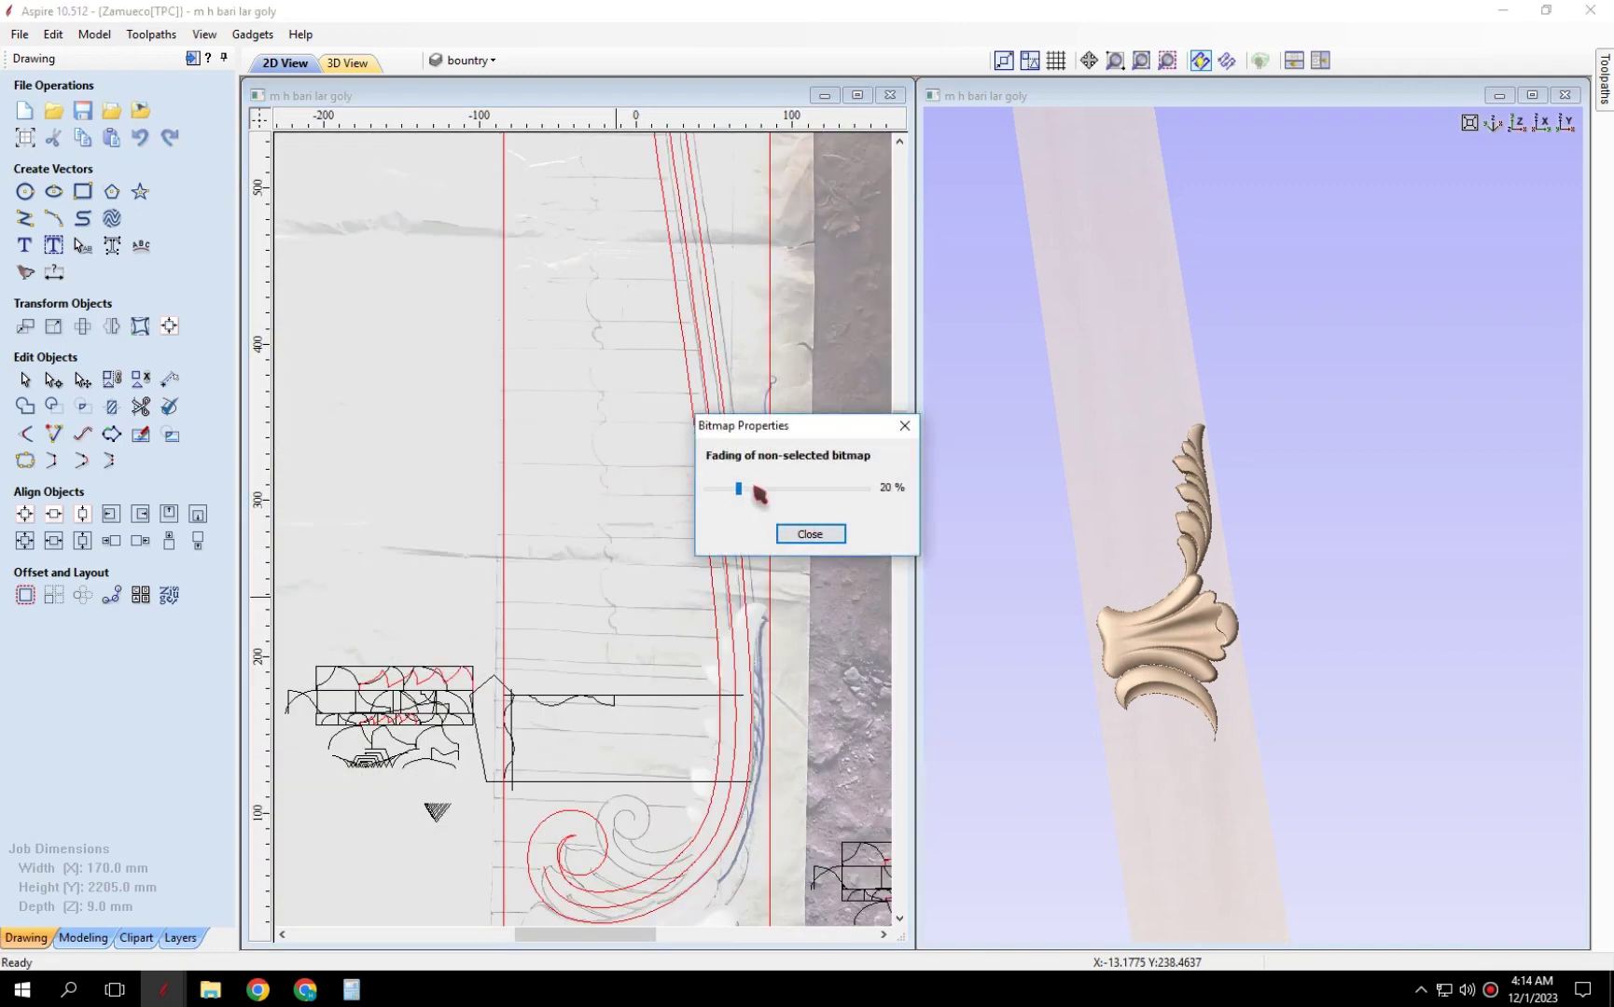
pyautogui.moveTo(738, 489); pyautogui.dragTo(705, 488)
pyautogui.click(810, 534)
pyautogui.scroll(-2, 525, 664)
pyautogui.scroll(-2, 525, 664)
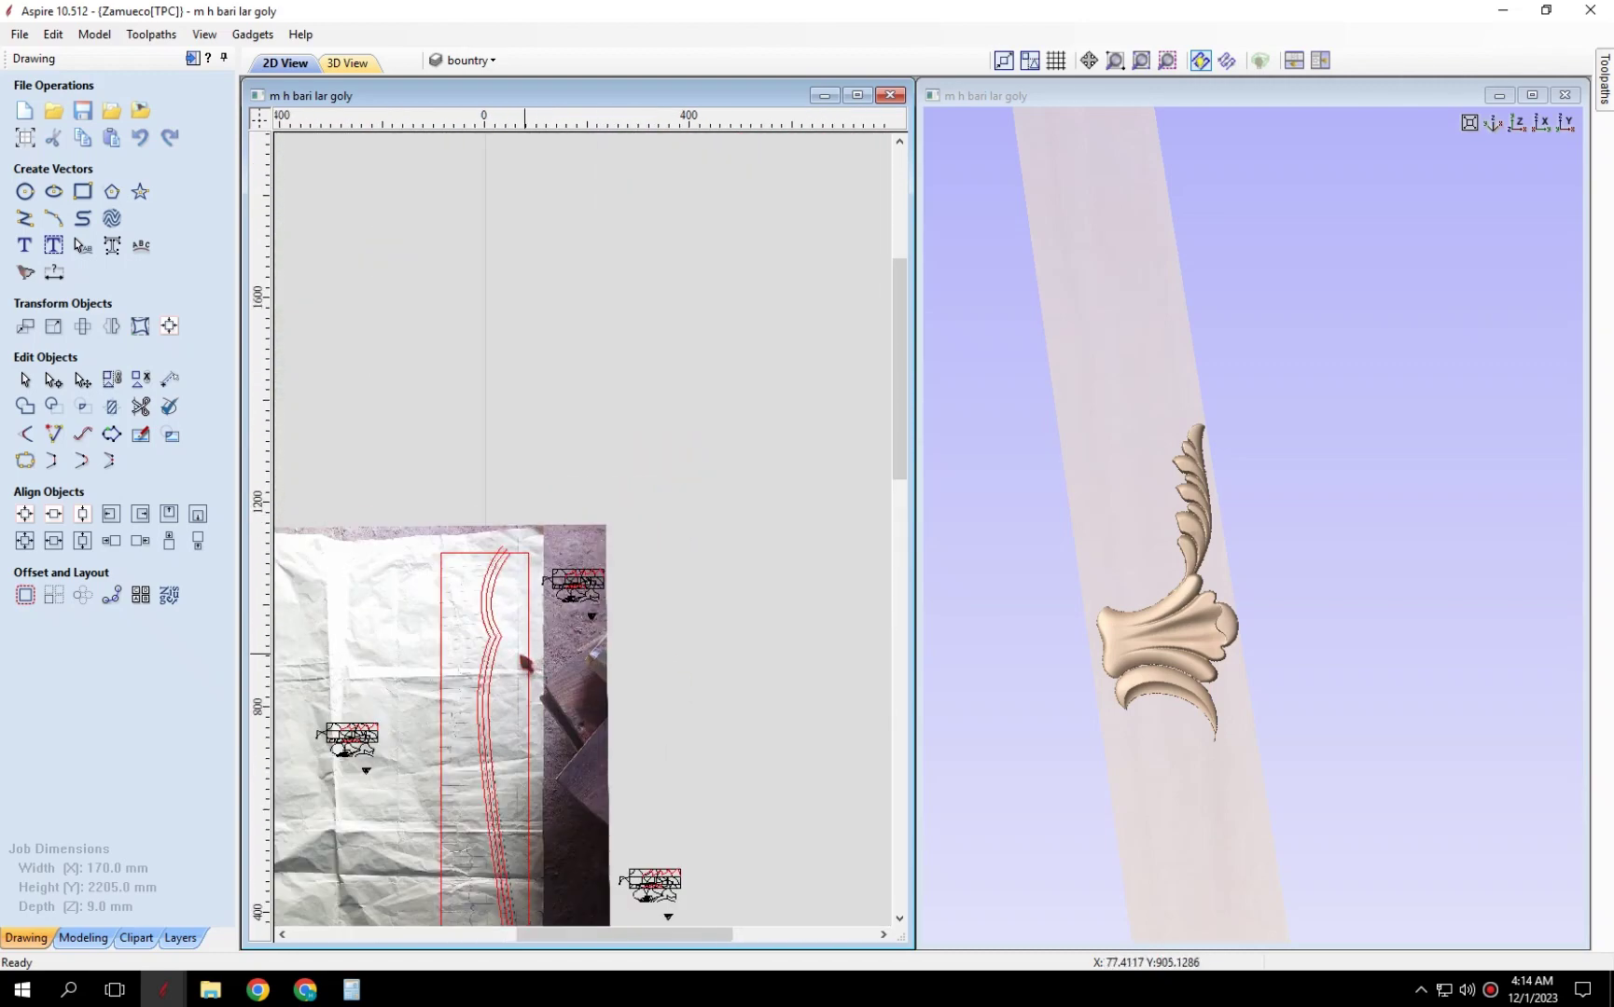
pyautogui.scroll(8, 525, 664)
pyautogui.scroll(-5, 666, 703)
pyautogui.scroll(-4, 666, 504)
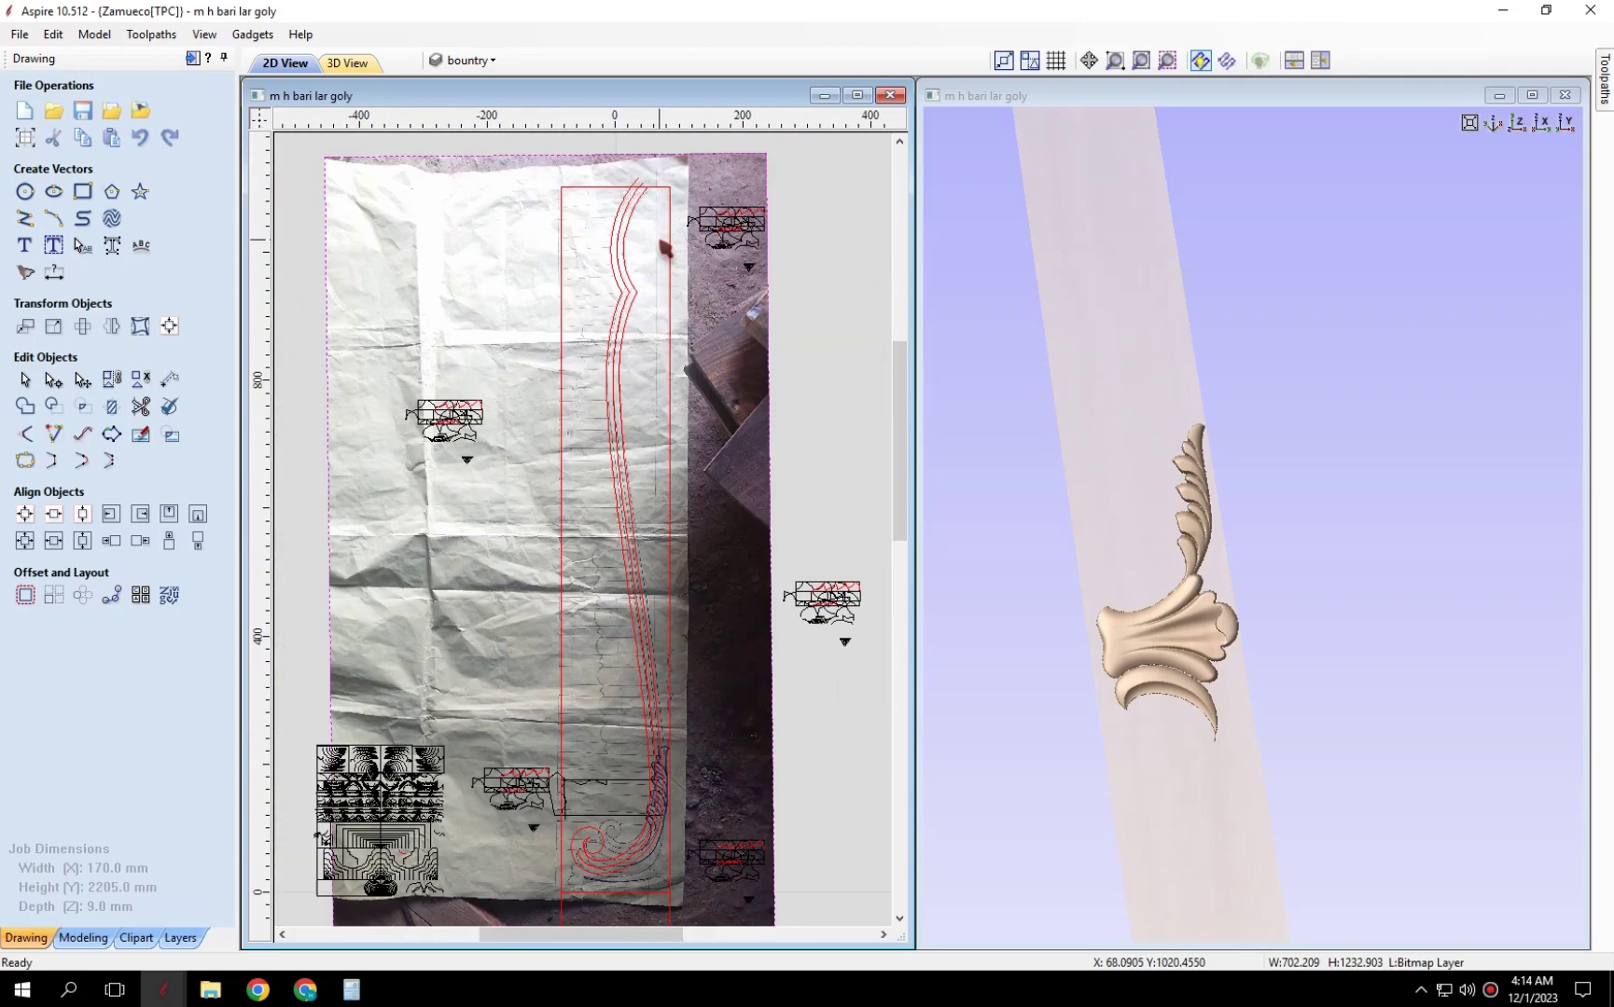
pyautogui.scroll(3, 653, 746)
pyautogui.scroll(3, 640, 583)
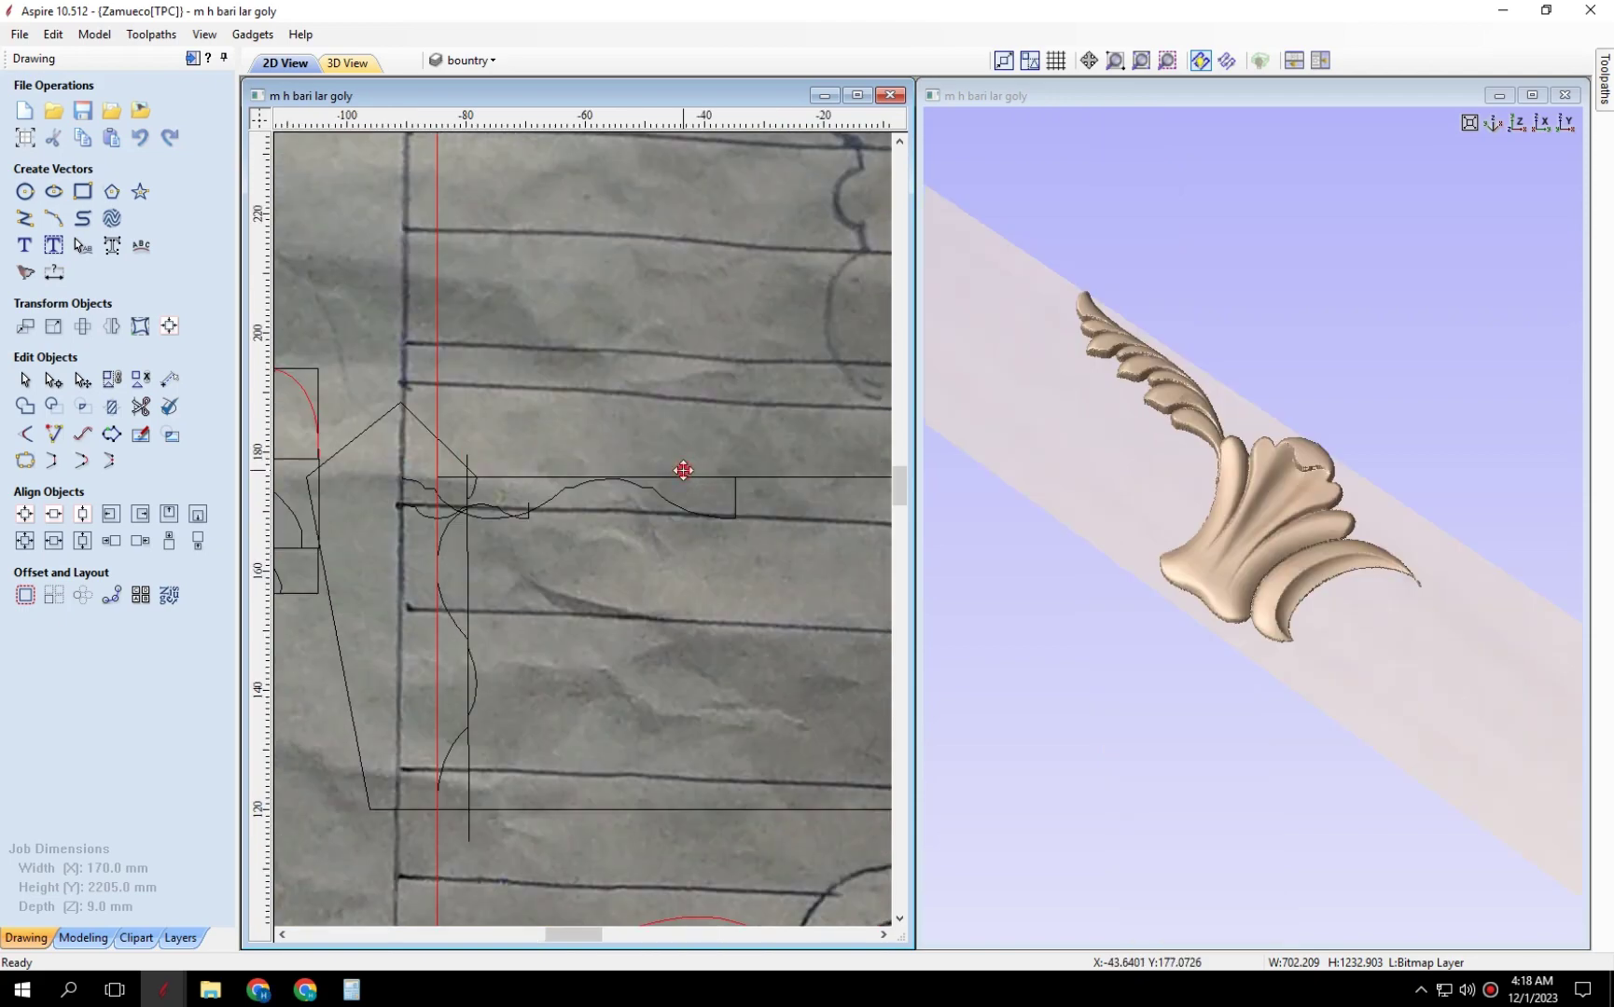
pyautogui.scroll(-3, 677, 468)
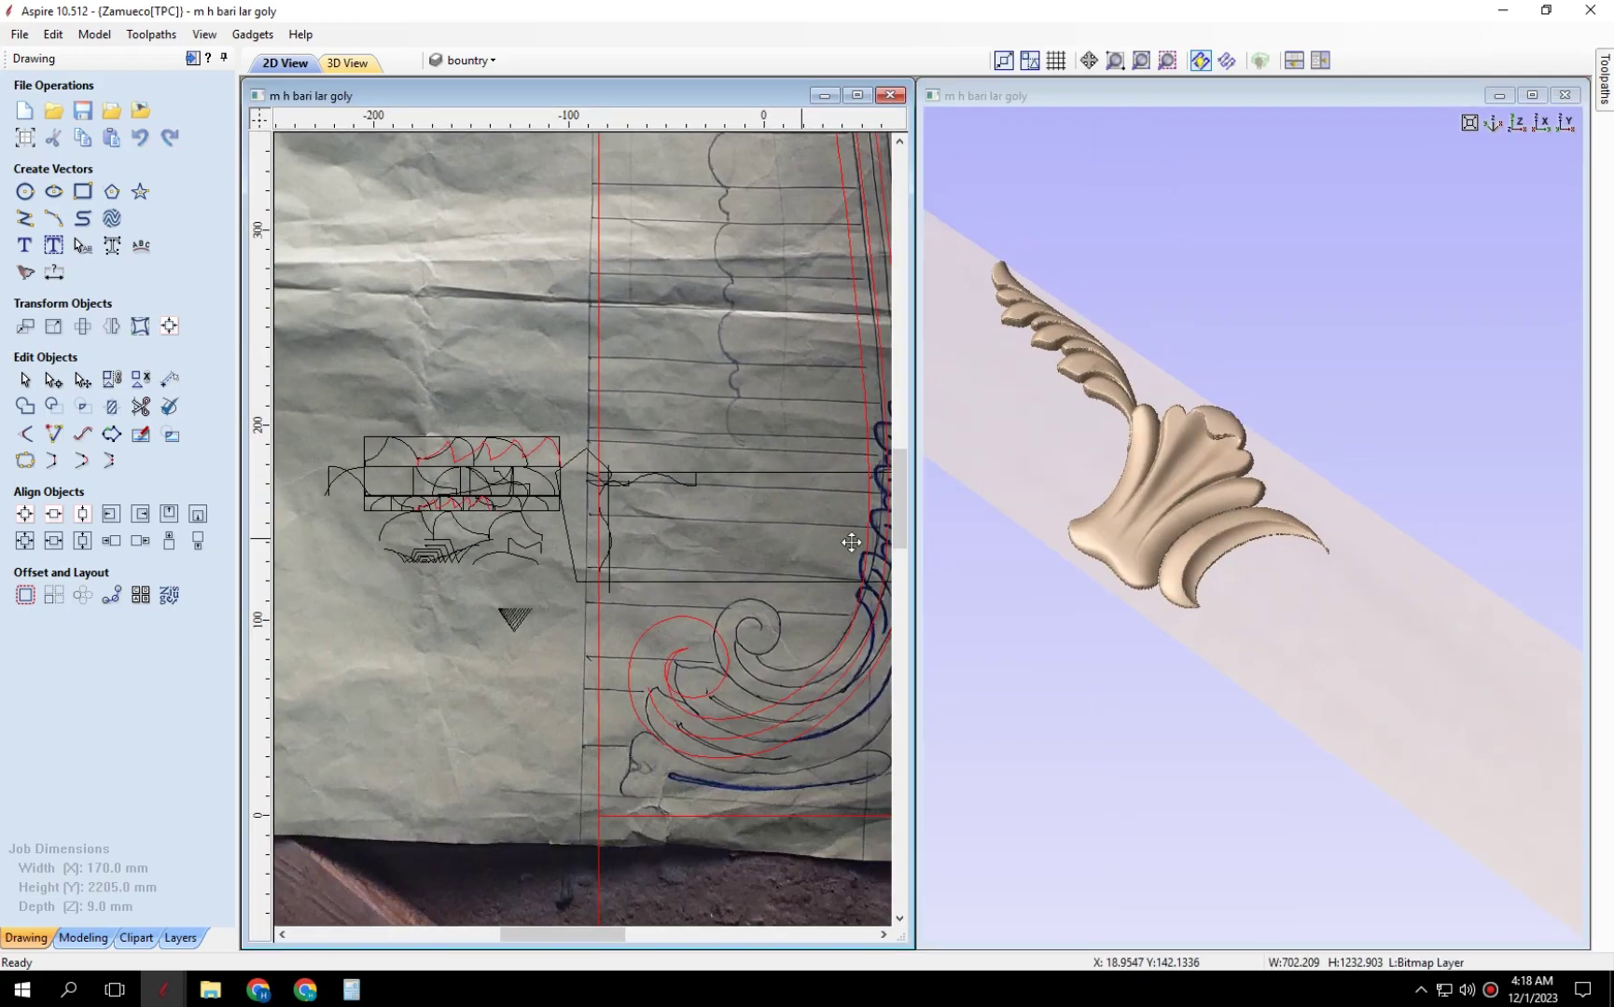
pyautogui.scroll(-2, 850, 542)
pyautogui.scroll(2, 653, 653)
pyautogui.scroll(-5, 637, 775)
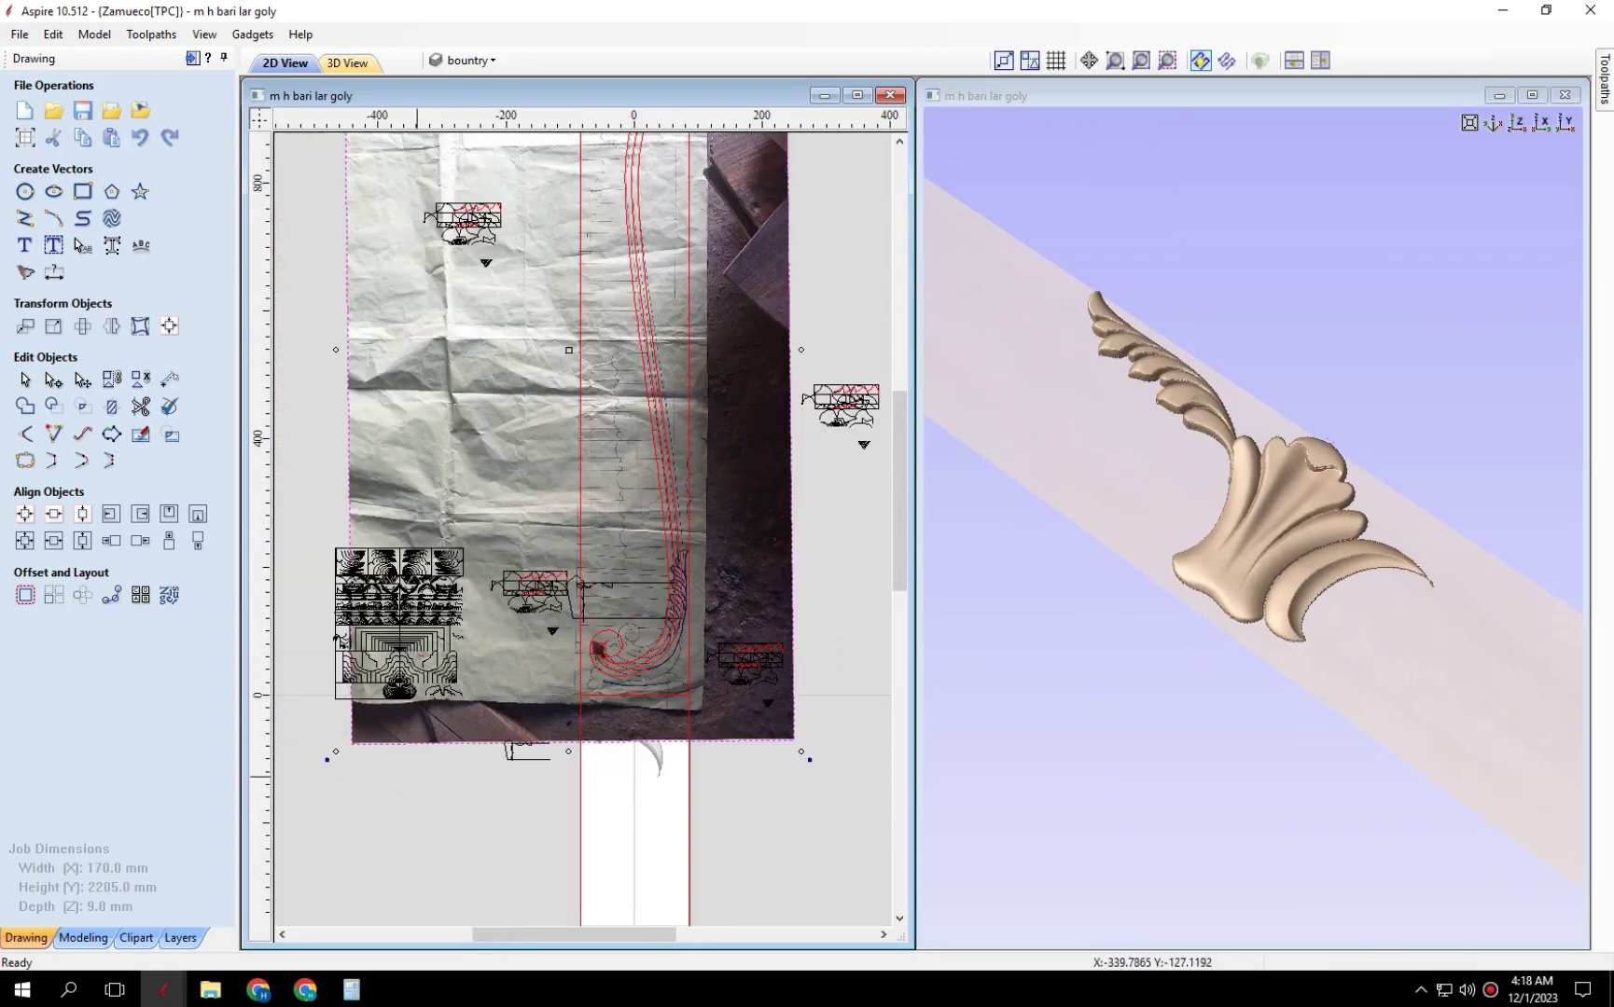
pyautogui.scroll(5, 601, 653)
# Set up a Two Rail Sweep using the selected vectors as rails and the cross-section line.
pyautogui.scroll(4, 601, 653)
pyautogui.click(83, 938)
pyautogui.click(53, 112)
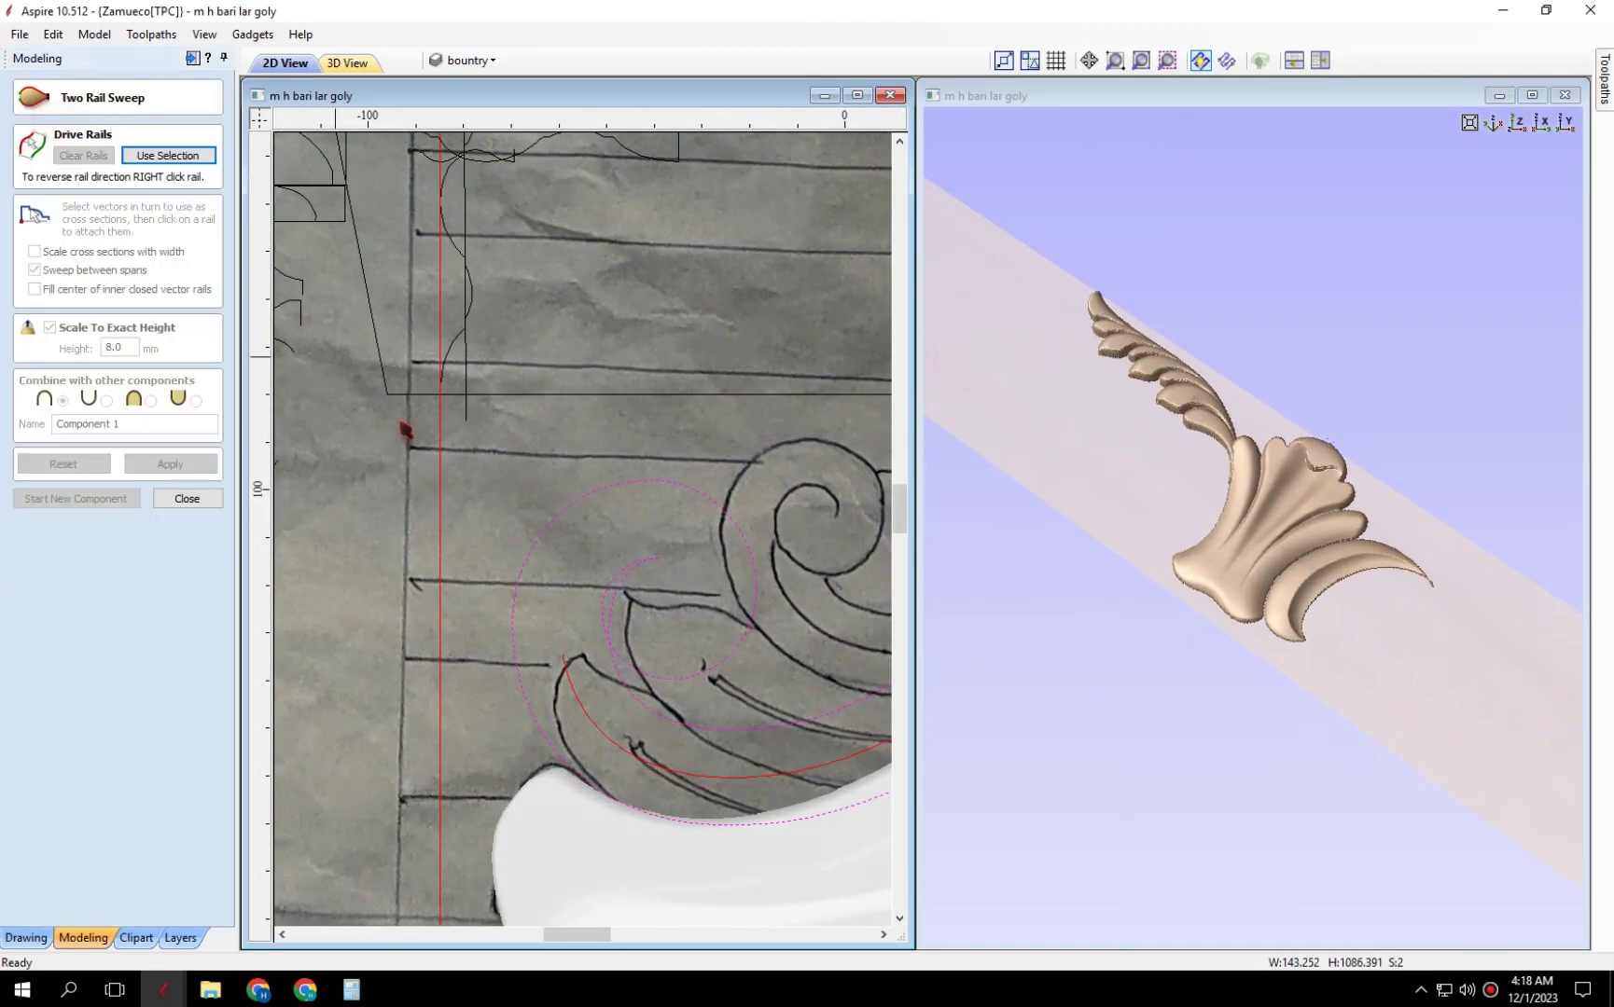
pyautogui.scroll(-3, 597, 579)
pyautogui.click(167, 155)
pyautogui.scroll(-3, 653, 560)
pyautogui.scroll(2, 758, 590)
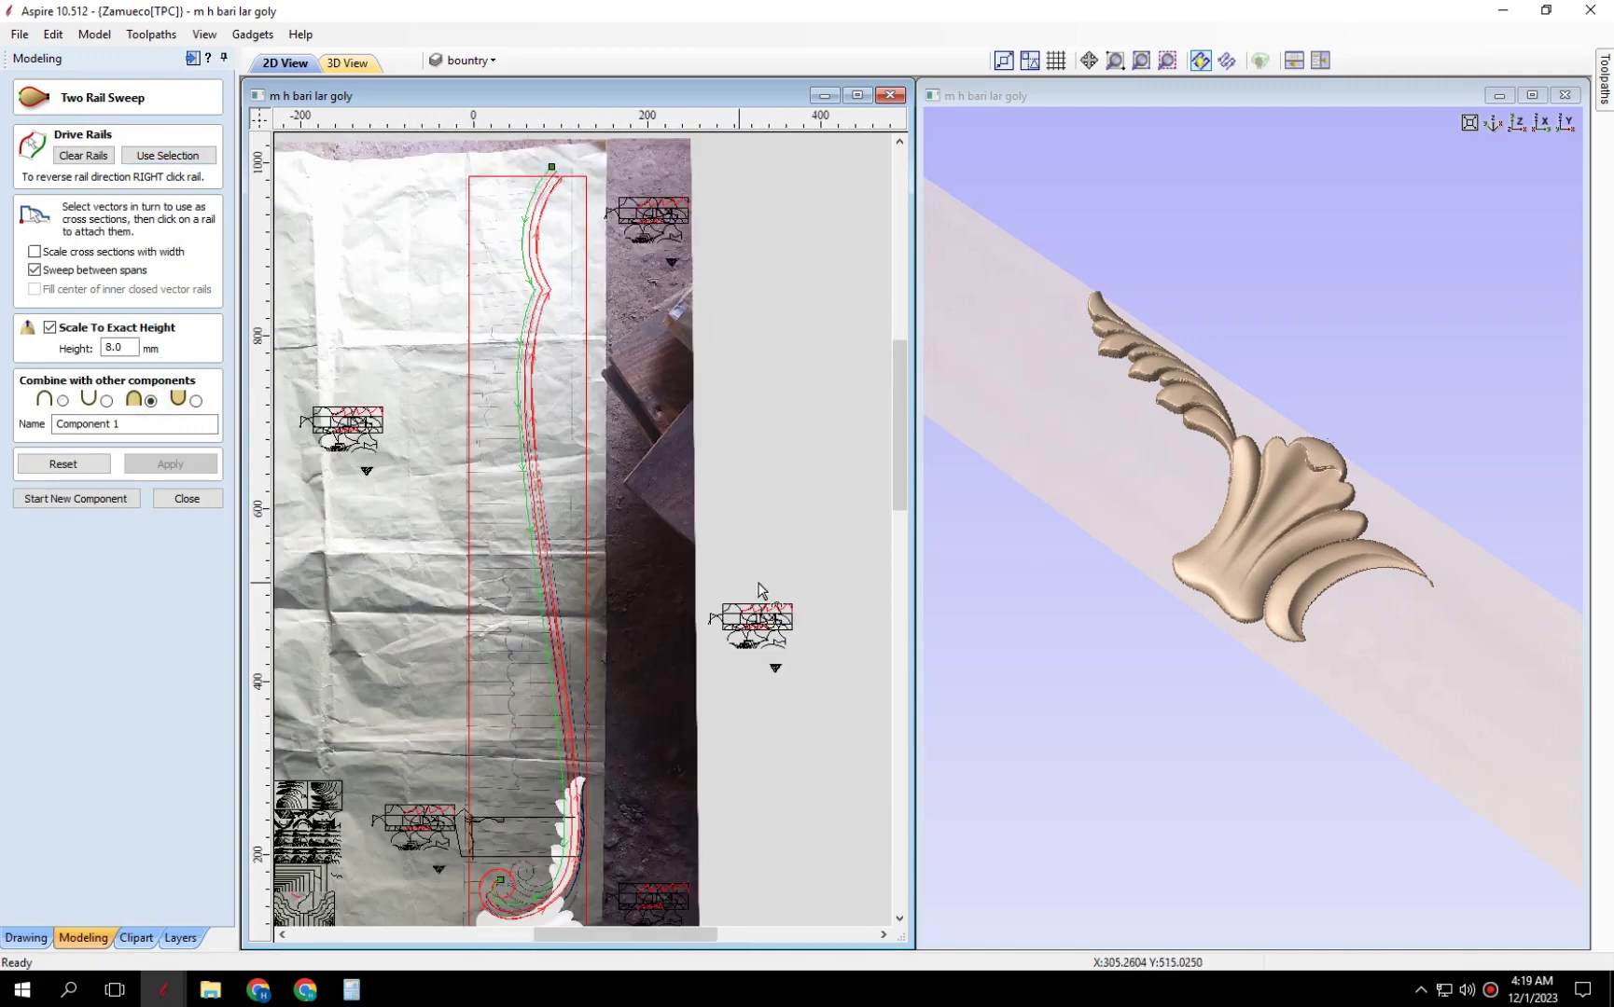
pyautogui.scroll(5, 758, 589)
pyautogui.click(758, 597)
pyautogui.scroll(-4, 718, 373)
pyautogui.scroll(5, 578, 499)
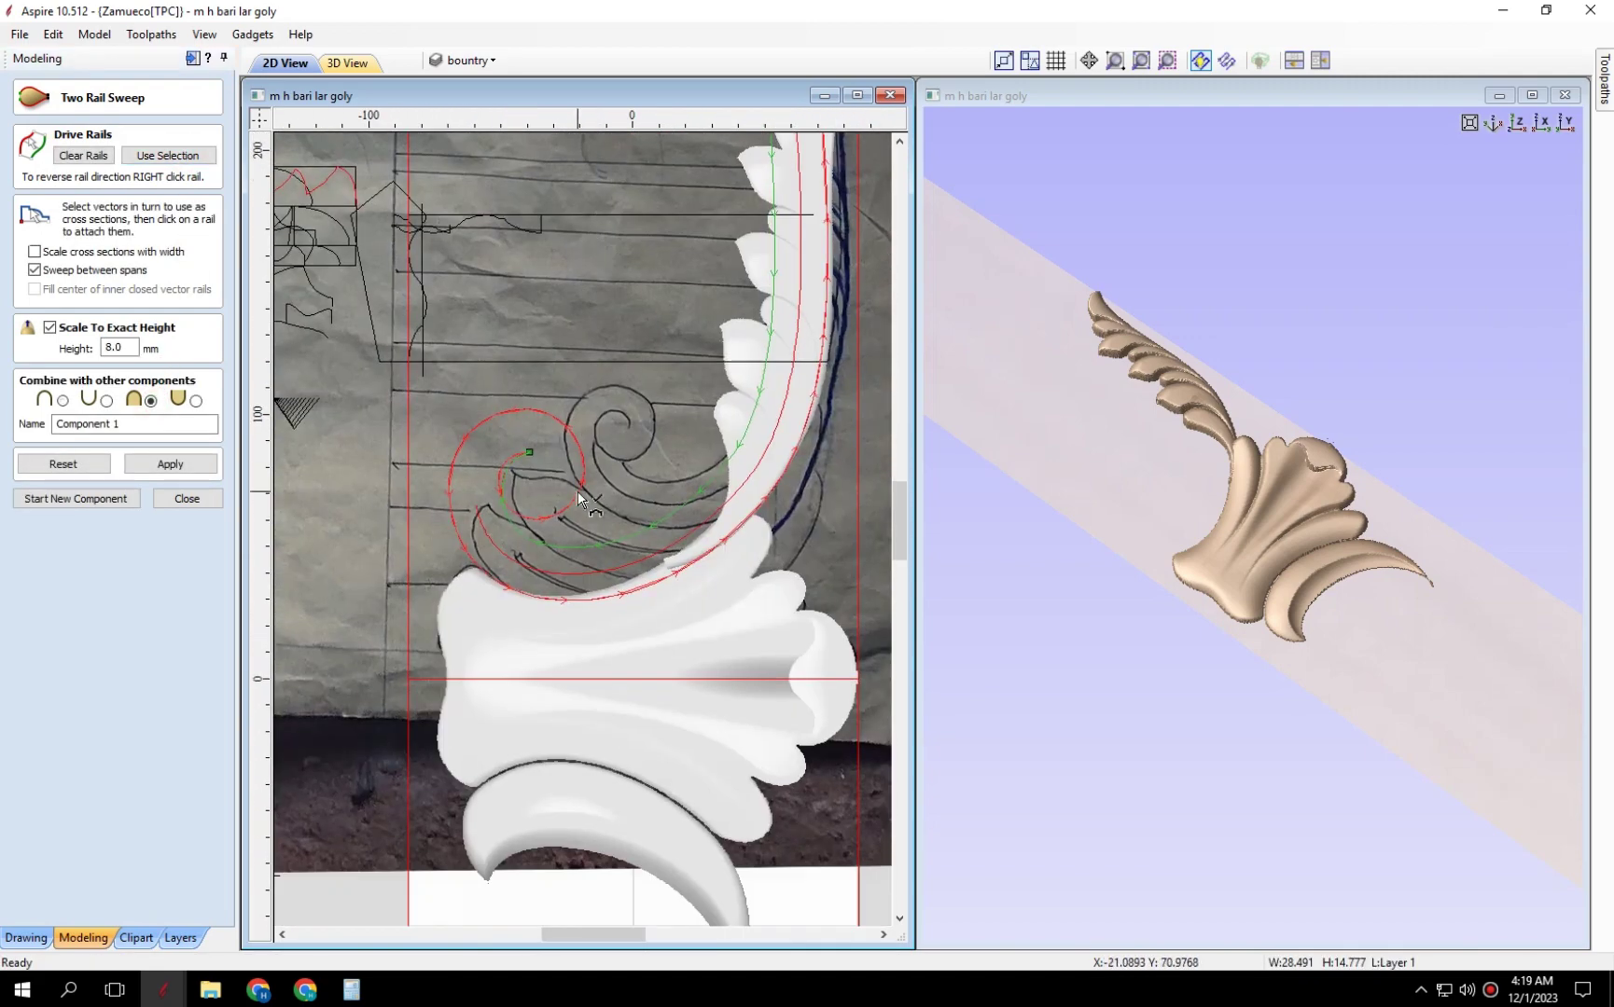
pyautogui.scroll(3, 578, 499)
# Apply the sweep, reverse one rail's direction, and rebuild it.
pyautogui.click(144, 463)
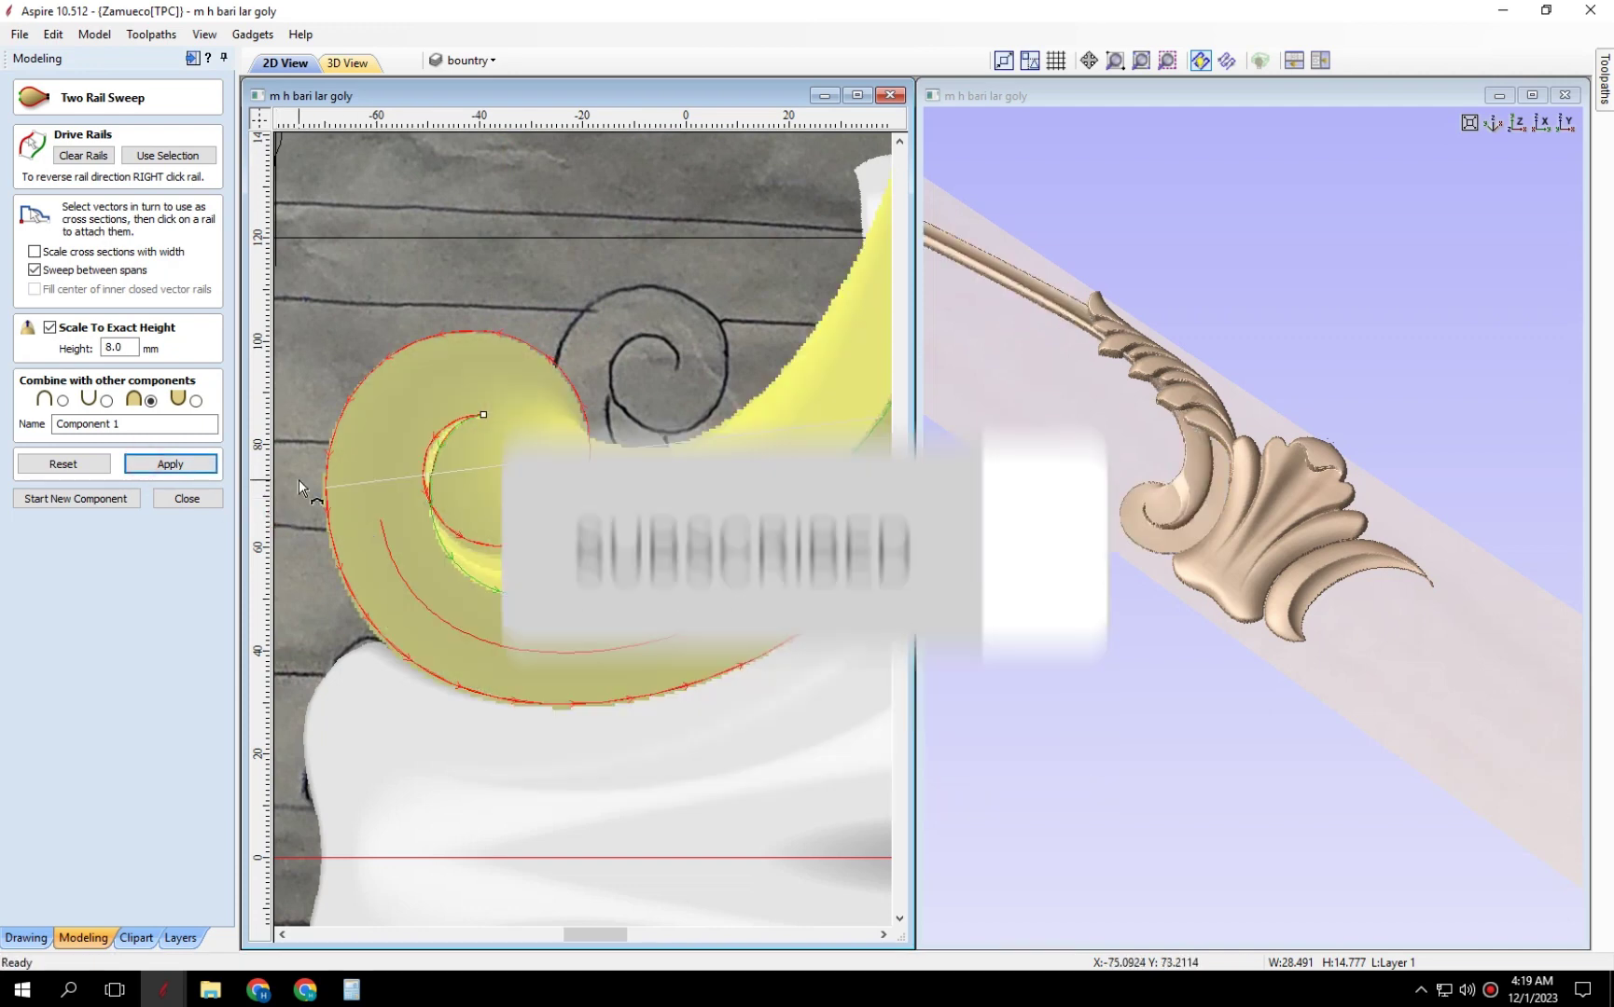
pyautogui.click(169, 464)
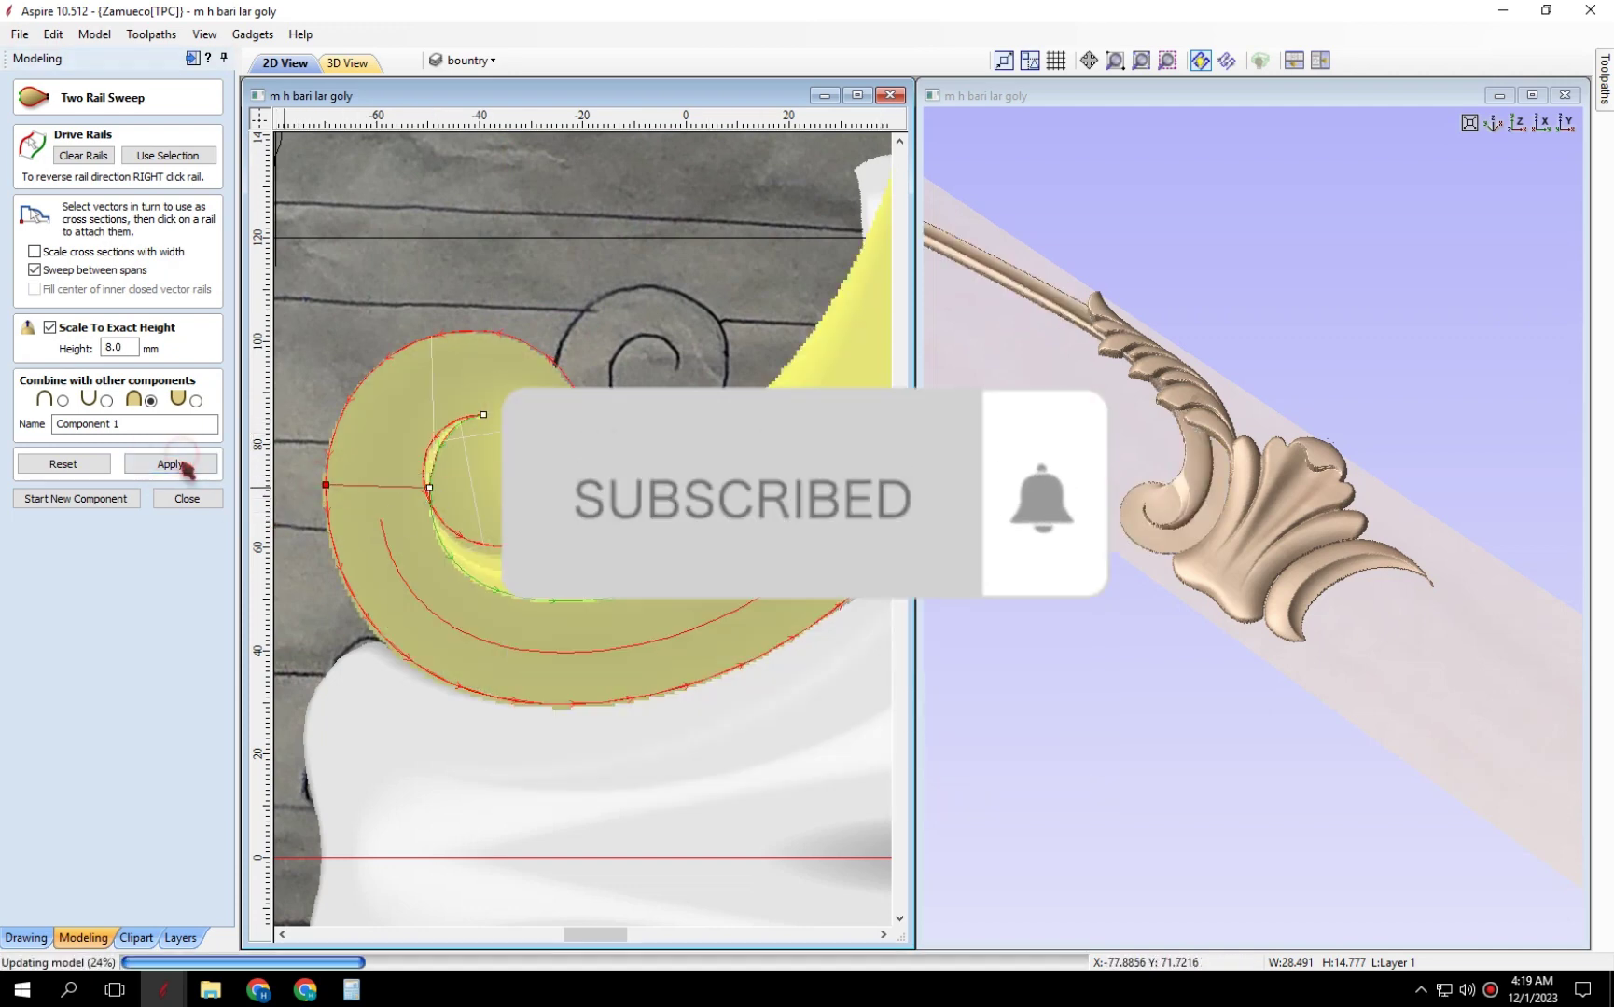
pyautogui.rightClick(515, 583)
pyautogui.click(576, 688)
pyautogui.click(213, 469)
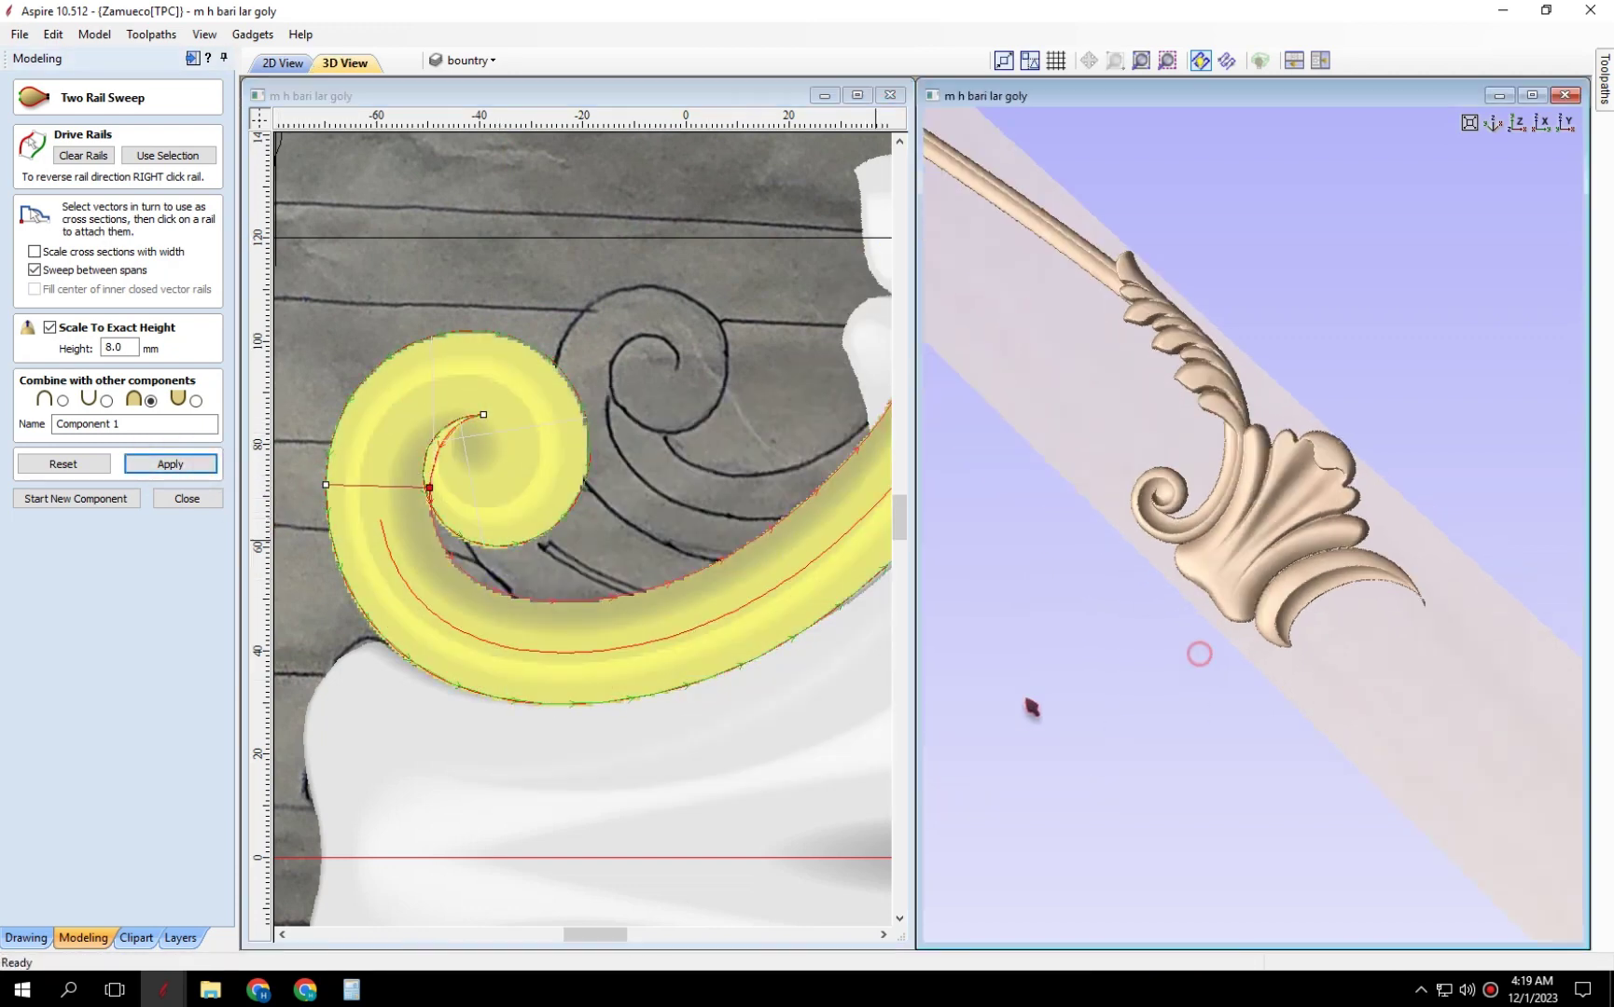
# Rebuild the swept scroll stem at a 10 mm exact height and inspect it in 3D.
pyautogui.moveTo(1026, 710)
pyautogui.mouseDown()
pyautogui.moveTo(1176, 676)
pyautogui.moveTo(138, 378)
pyautogui.mouseUp()
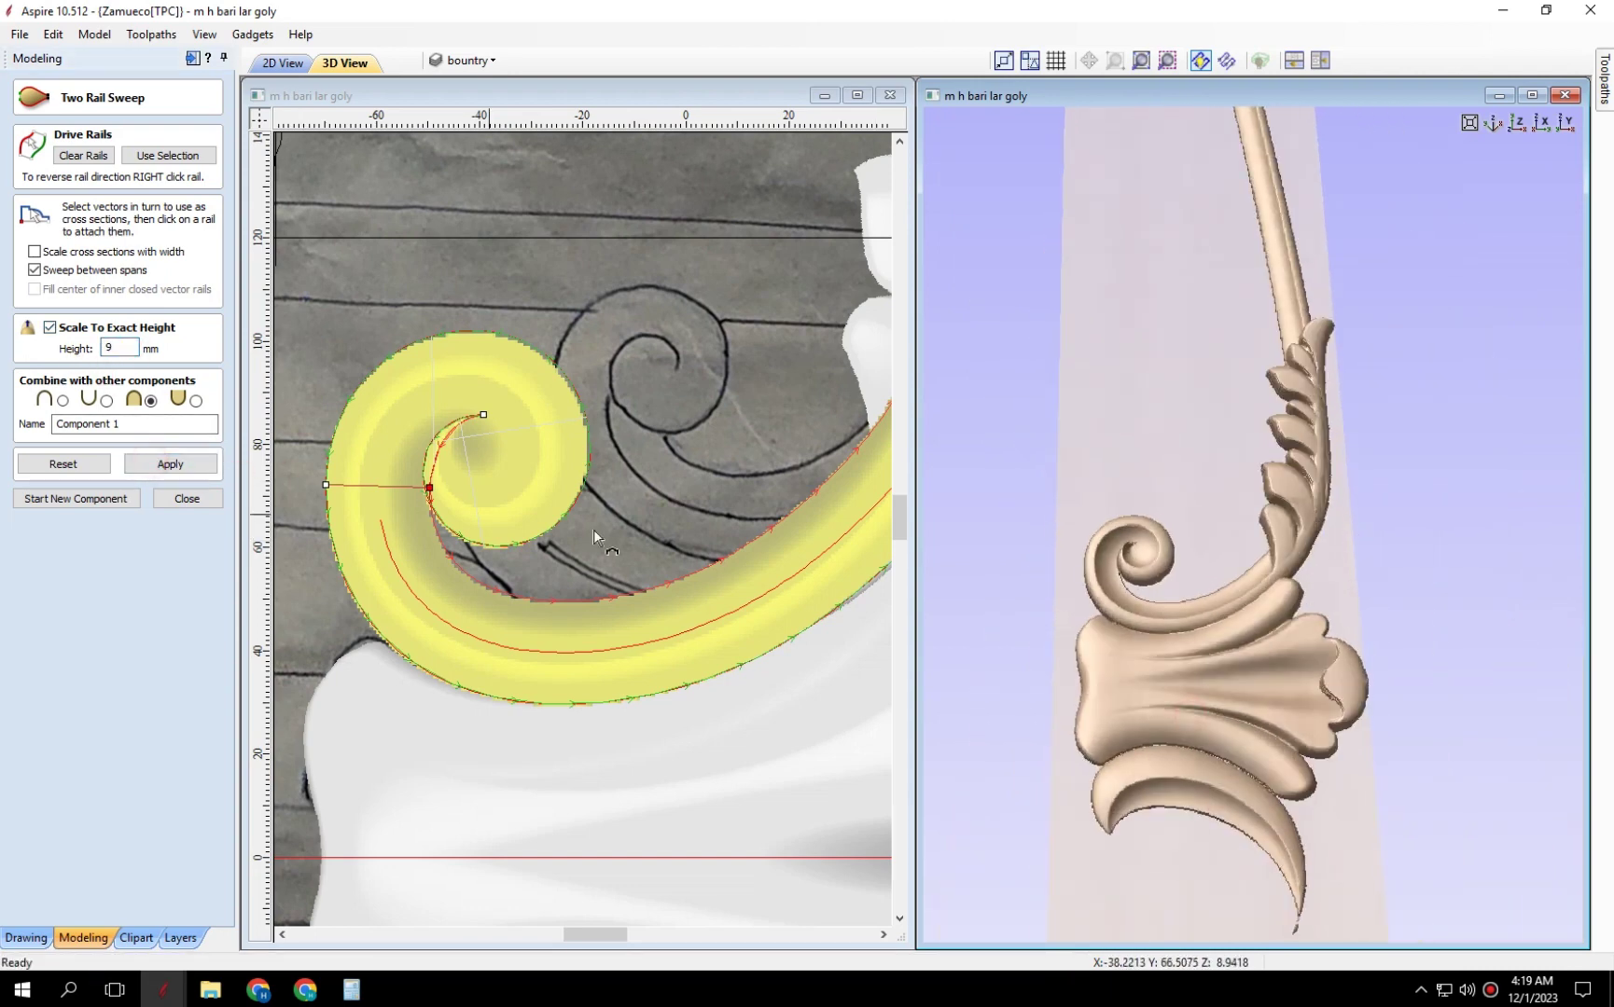
pyautogui.moveTo(1324, 789)
pyautogui.mouseDown()
pyautogui.moveTo(1193, 688)
pyautogui.moveTo(1426, 565)
pyautogui.moveTo(1341, 624)
pyautogui.moveTo(1169, 672)
pyautogui.moveTo(985, 672)
pyautogui.mouseUp()
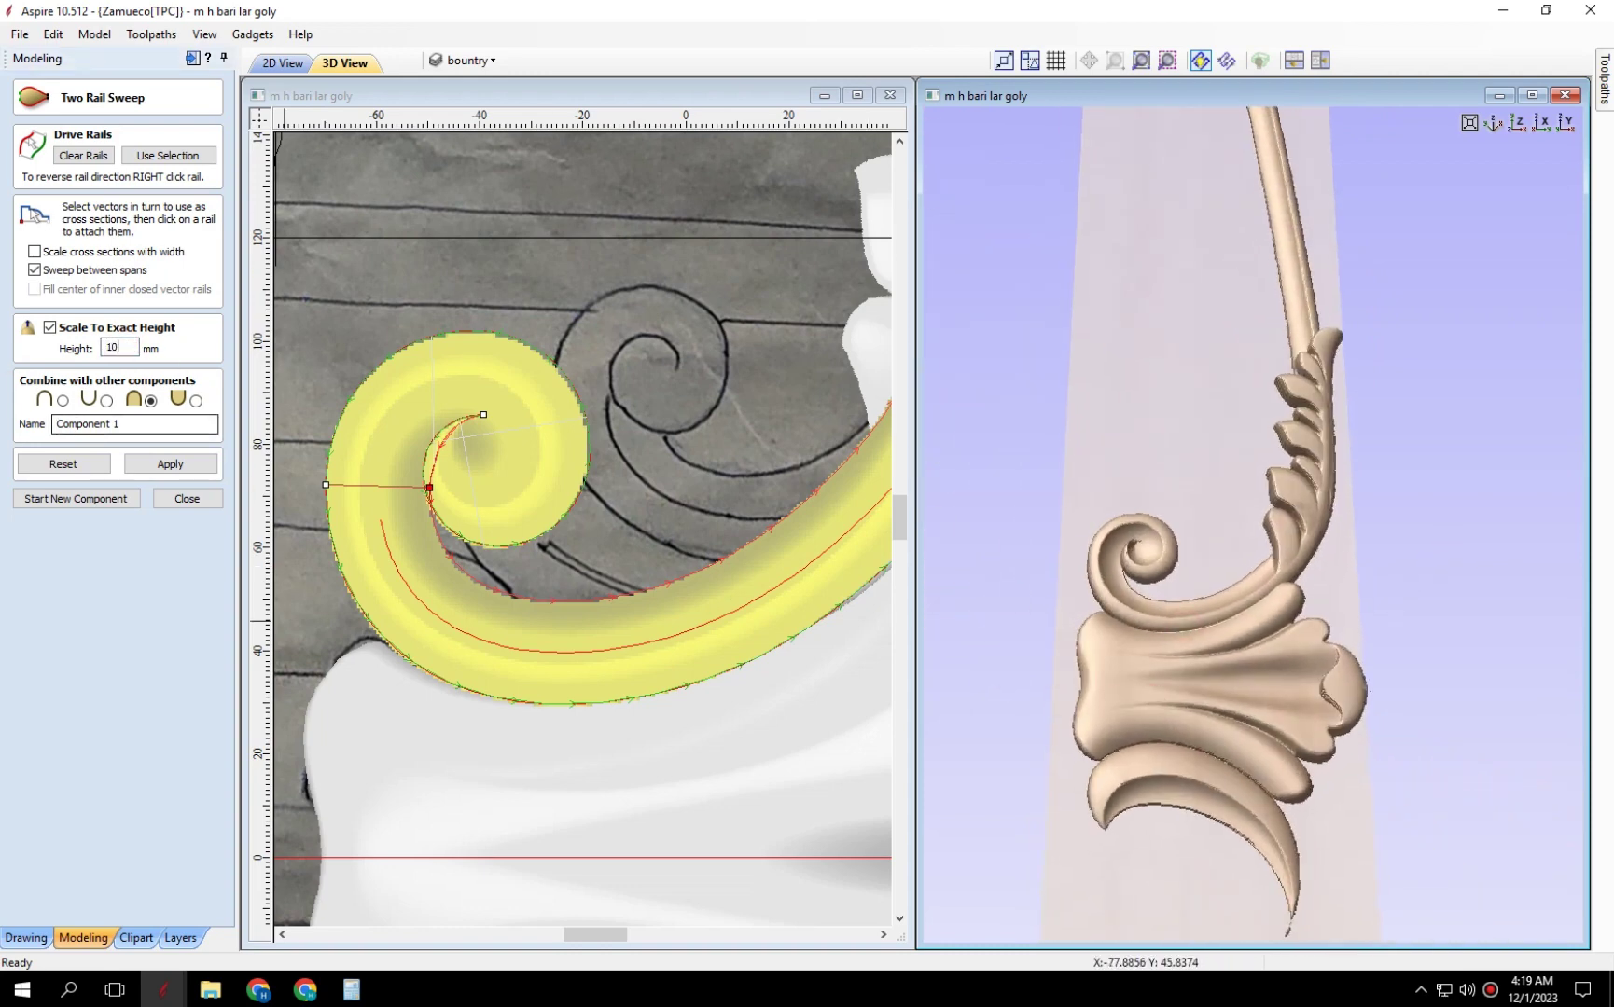
pyautogui.click(211, 473)
pyautogui.moveTo(1127, 813)
pyautogui.mouseDown()
pyautogui.moveTo(1225, 666)
pyautogui.moveTo(1146, 831)
pyautogui.moveTo(1108, 758)
pyautogui.mouseUp()
pyautogui.scroll(-2, 451, 738)
pyautogui.scroll(-1, 594, 707)
pyautogui.scroll(-1, 610, 763)
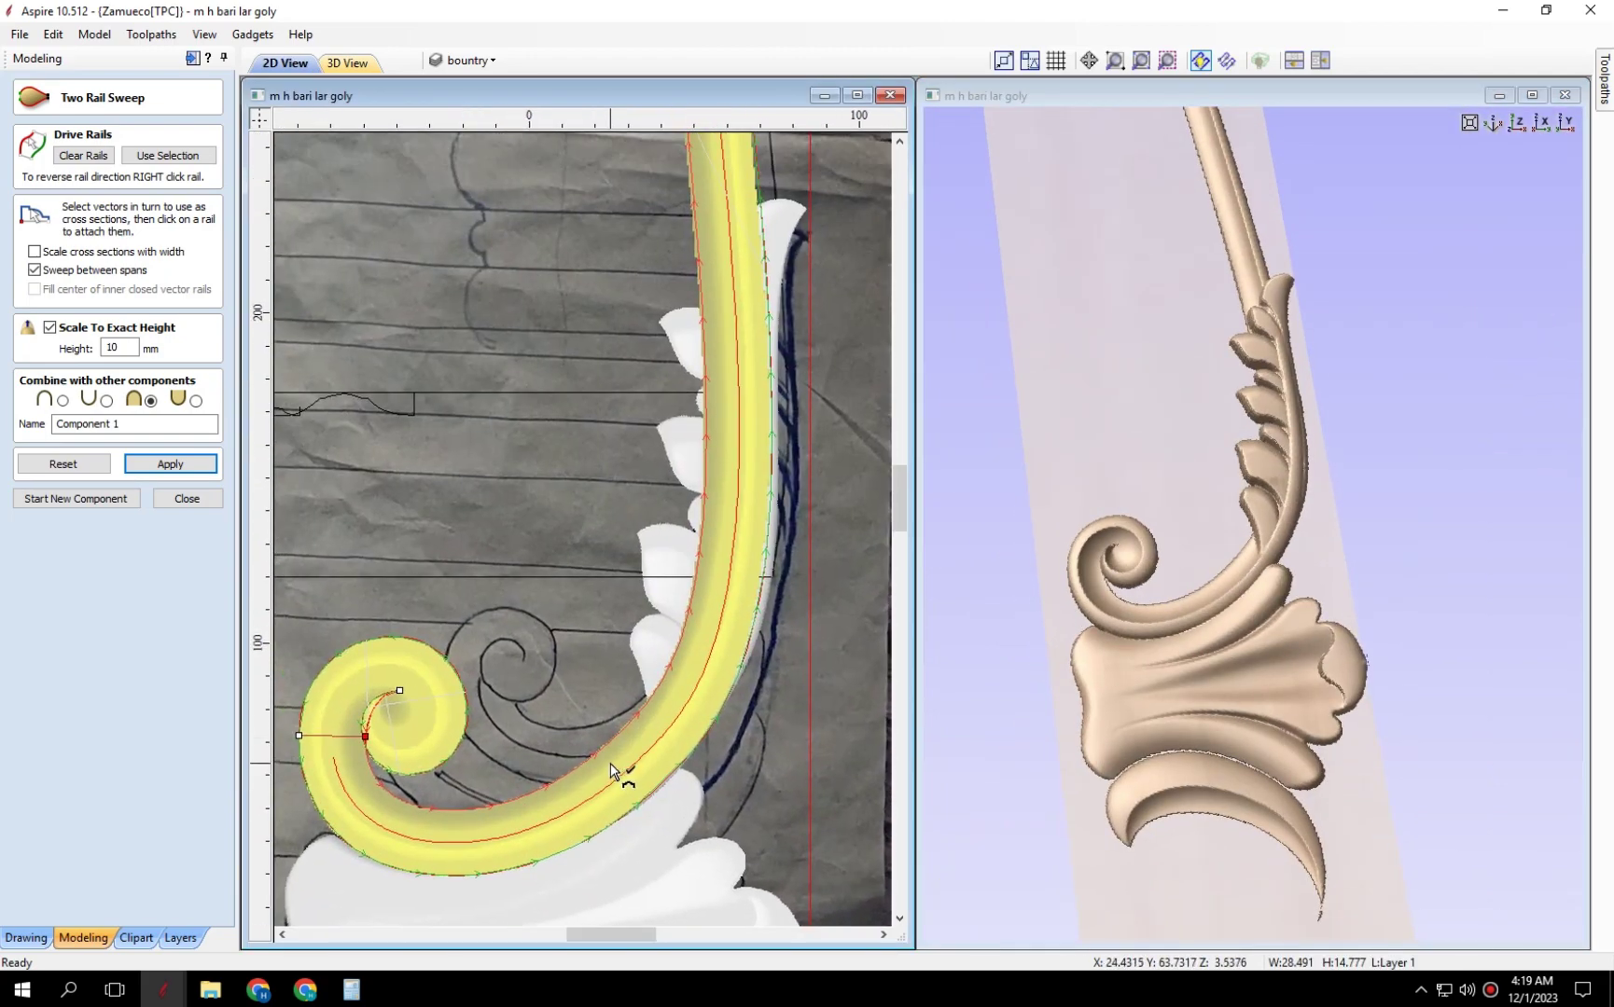
pyautogui.scroll(2, 614, 761)
# Attach an extra cross-section at the lower rail bend and rebuild the sweep.
pyautogui.click(581, 827)
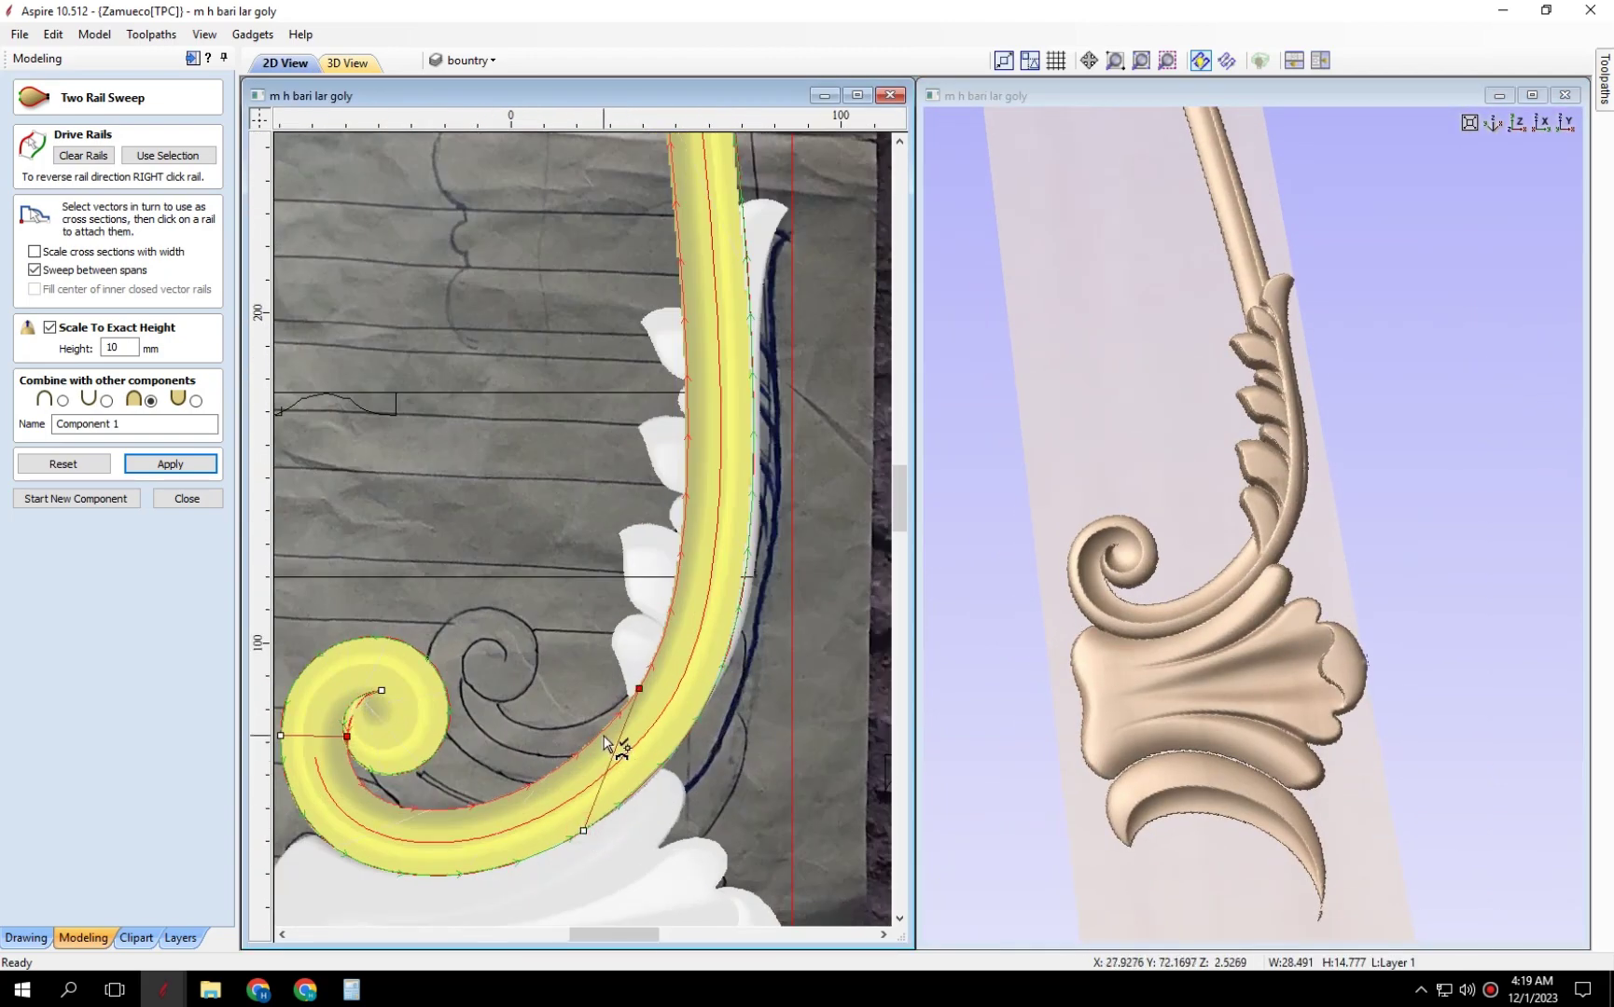
pyautogui.scroll(-2, 586, 794)
pyautogui.scroll(-1, 619, 526)
pyautogui.scroll(2, 691, 541)
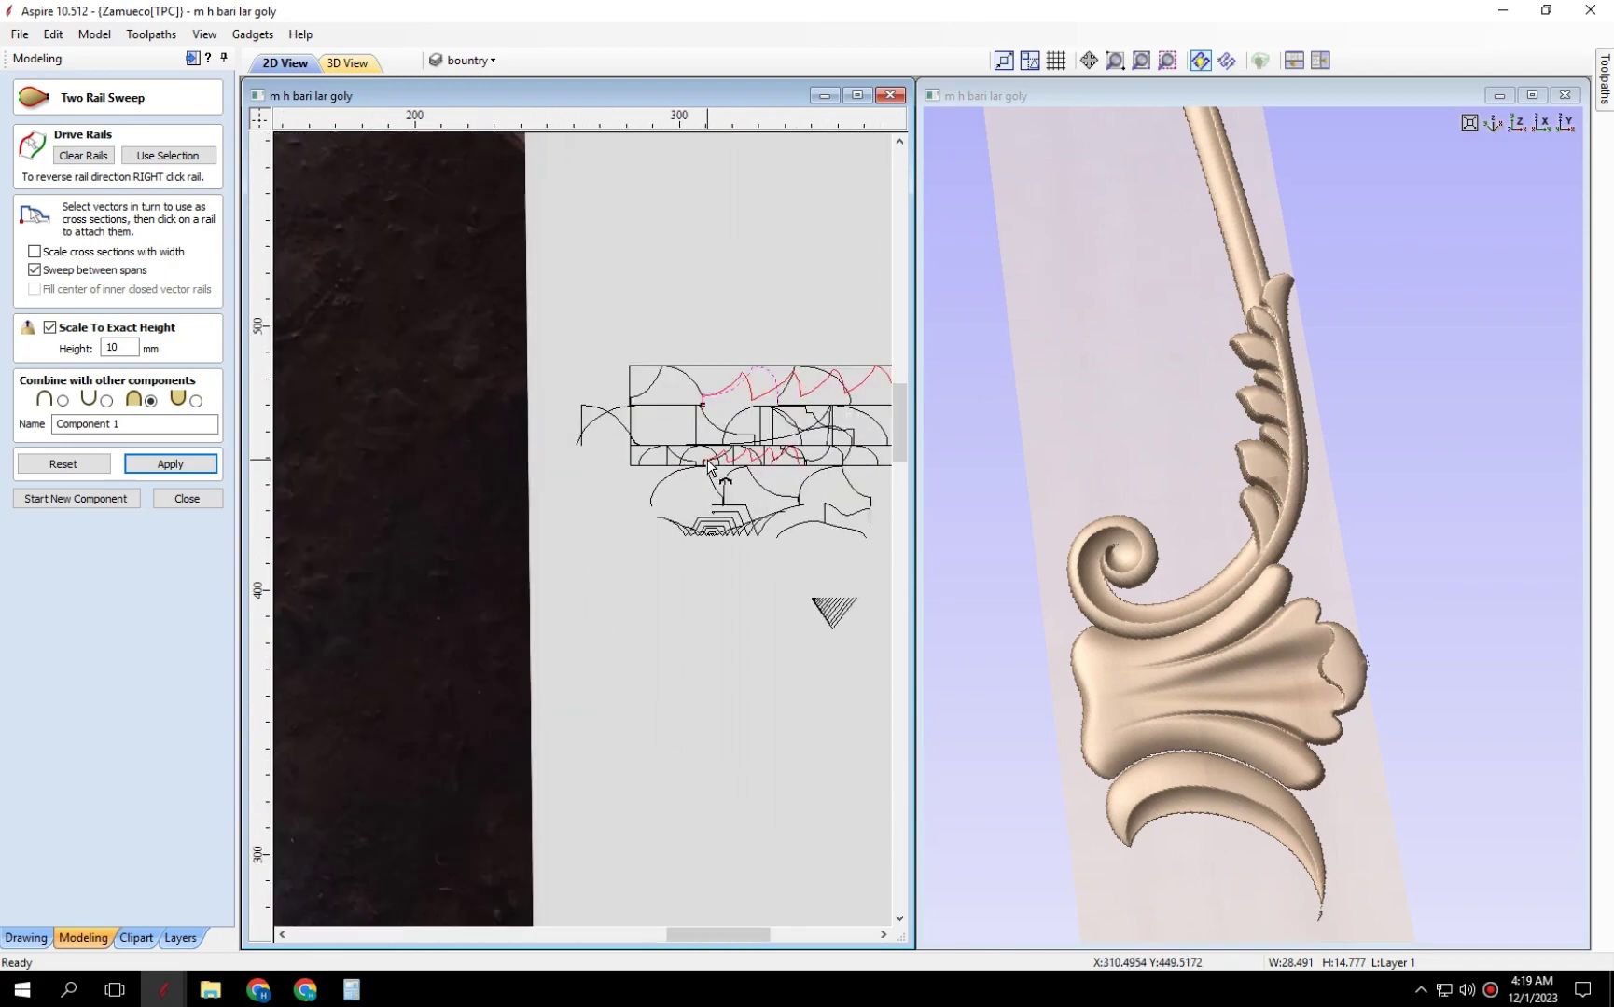
pyautogui.scroll(1, 710, 541)
pyautogui.scroll(-1, 737, 534)
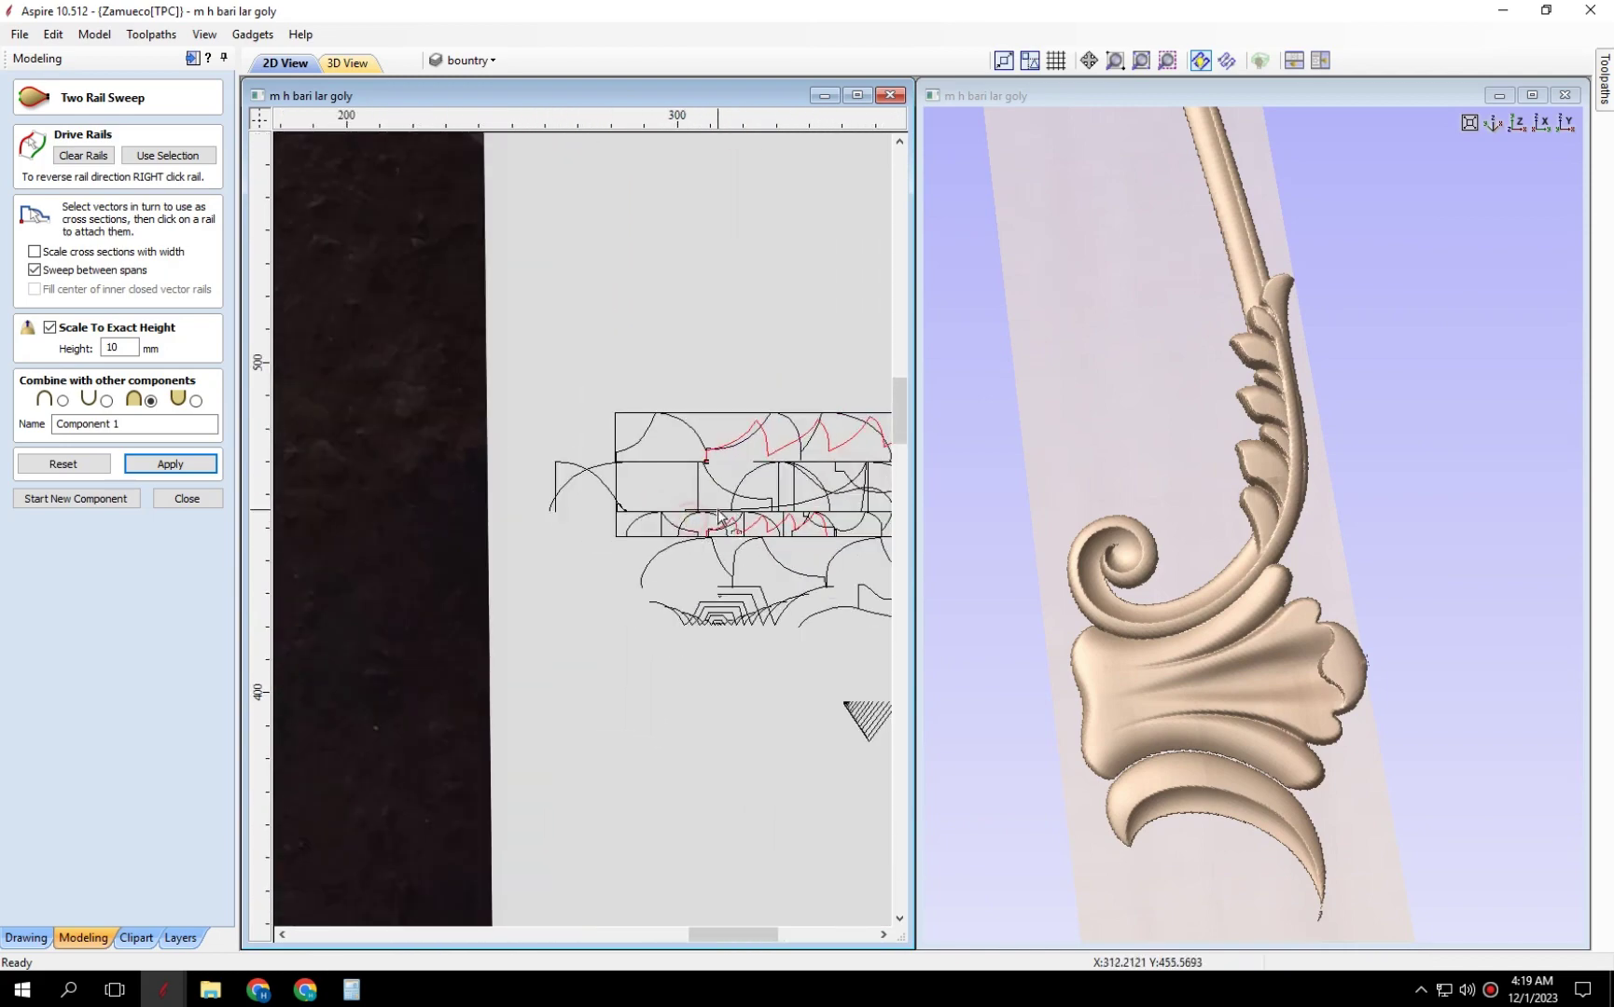
pyautogui.scroll(-2, 718, 519)
pyautogui.scroll(1, 578, 512)
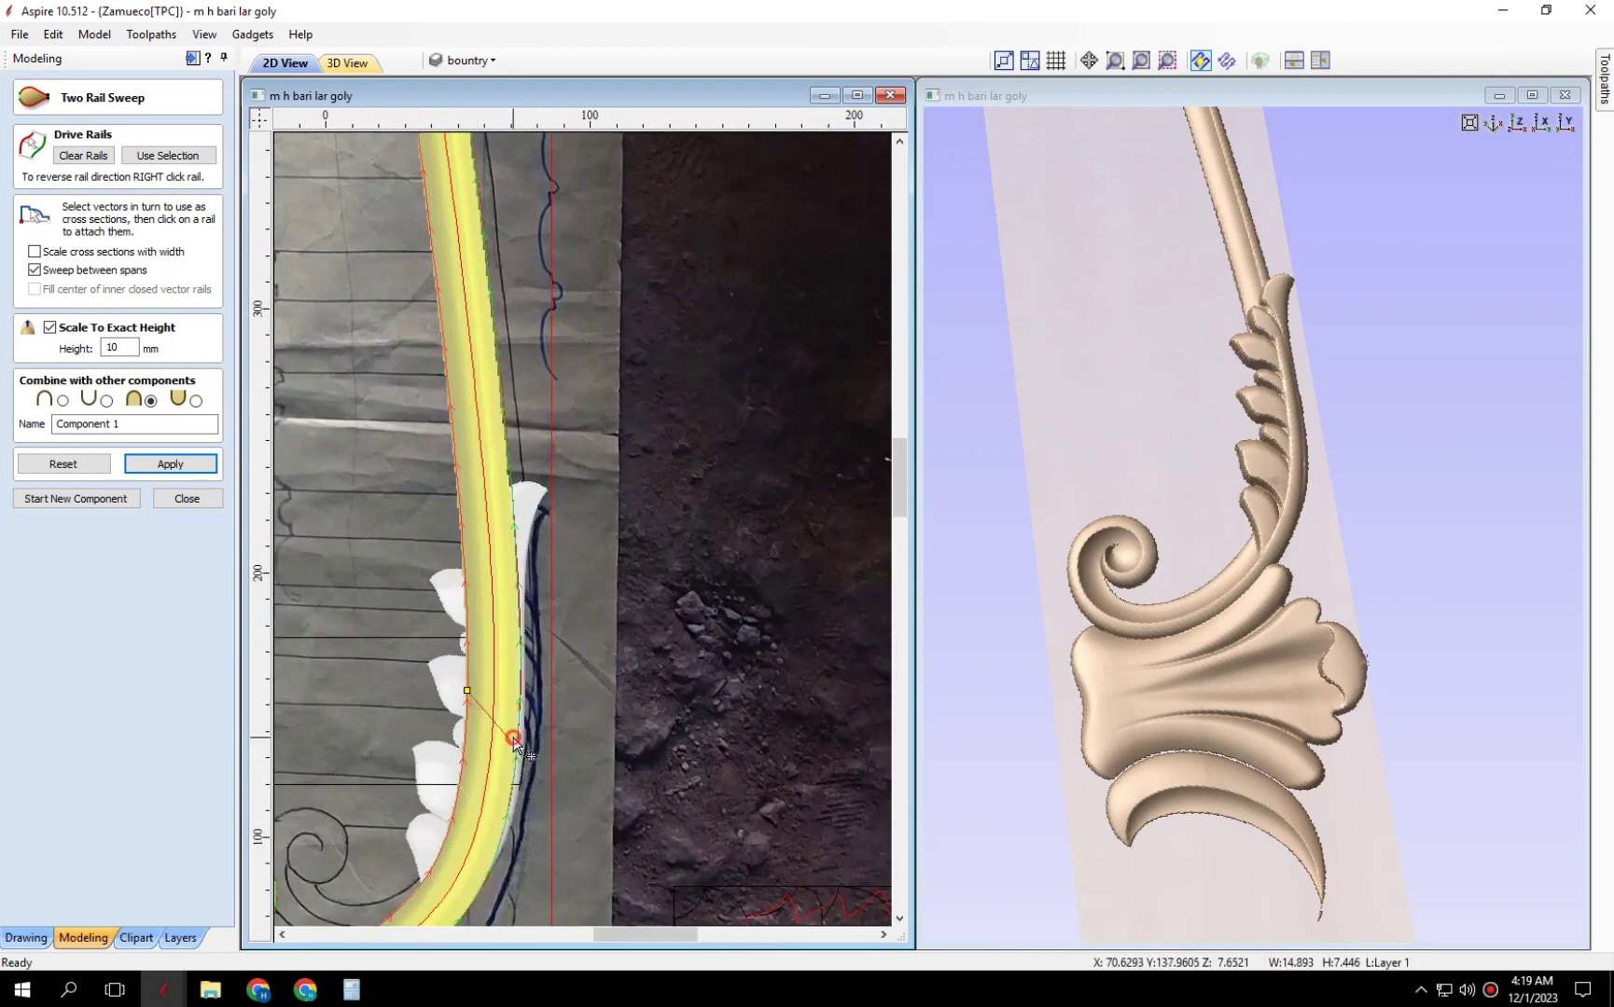
pyautogui.scroll(-2, 480, 740)
pyautogui.click(170, 464)
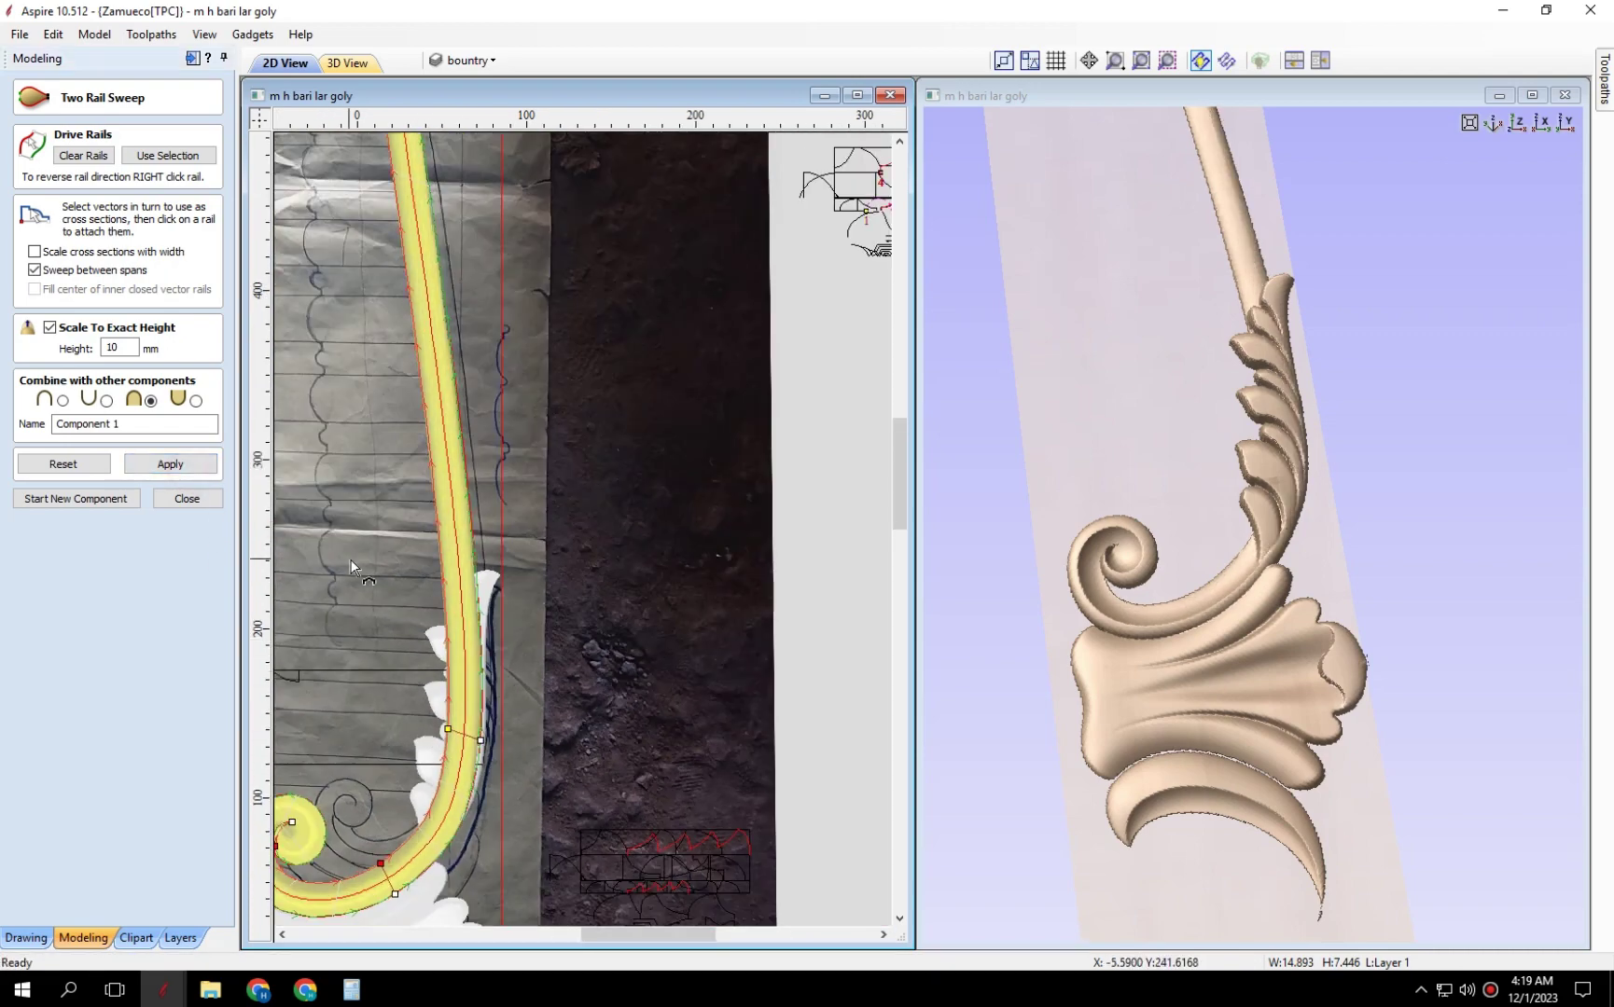
pyautogui.scroll(1, 663, 658)
# Reverse one rail's direction and rebuild the sweep along the whole stem.
pyautogui.moveTo(1166, 560)
pyautogui.mouseDown()
pyautogui.moveTo(1357, 482)
pyautogui.moveTo(1080, 569)
pyautogui.mouseUp()
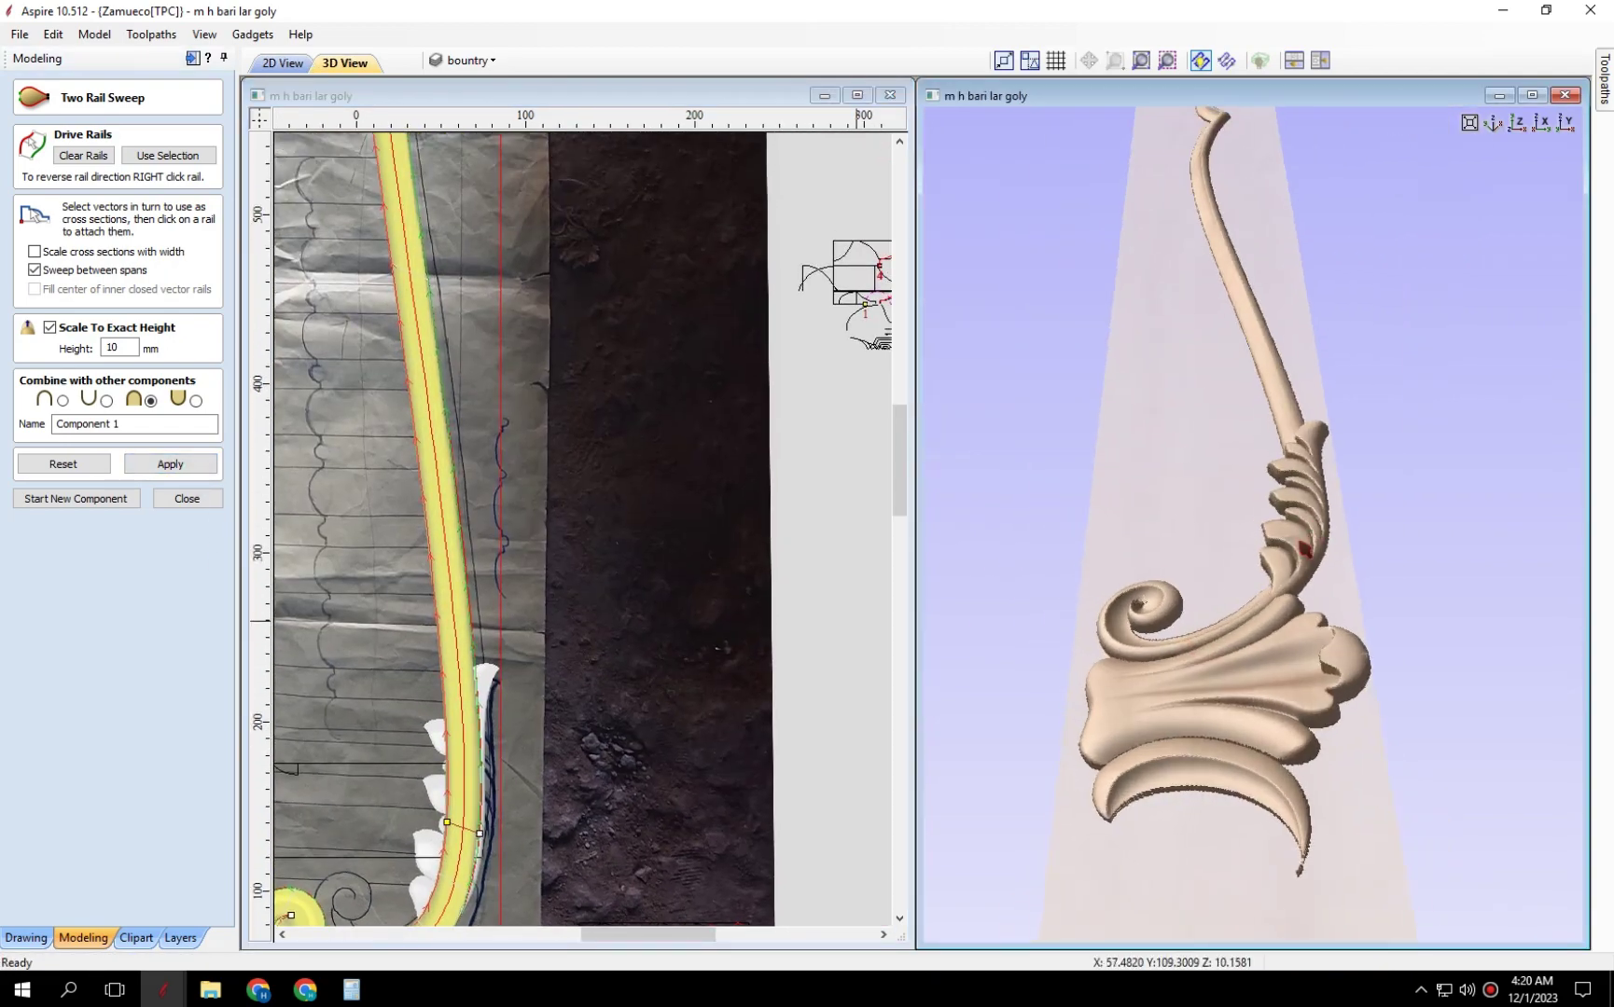
pyautogui.moveTo(457, 827); pyautogui.dragTo(565, 549, button='middle')
pyautogui.scroll(1, 642, 399)
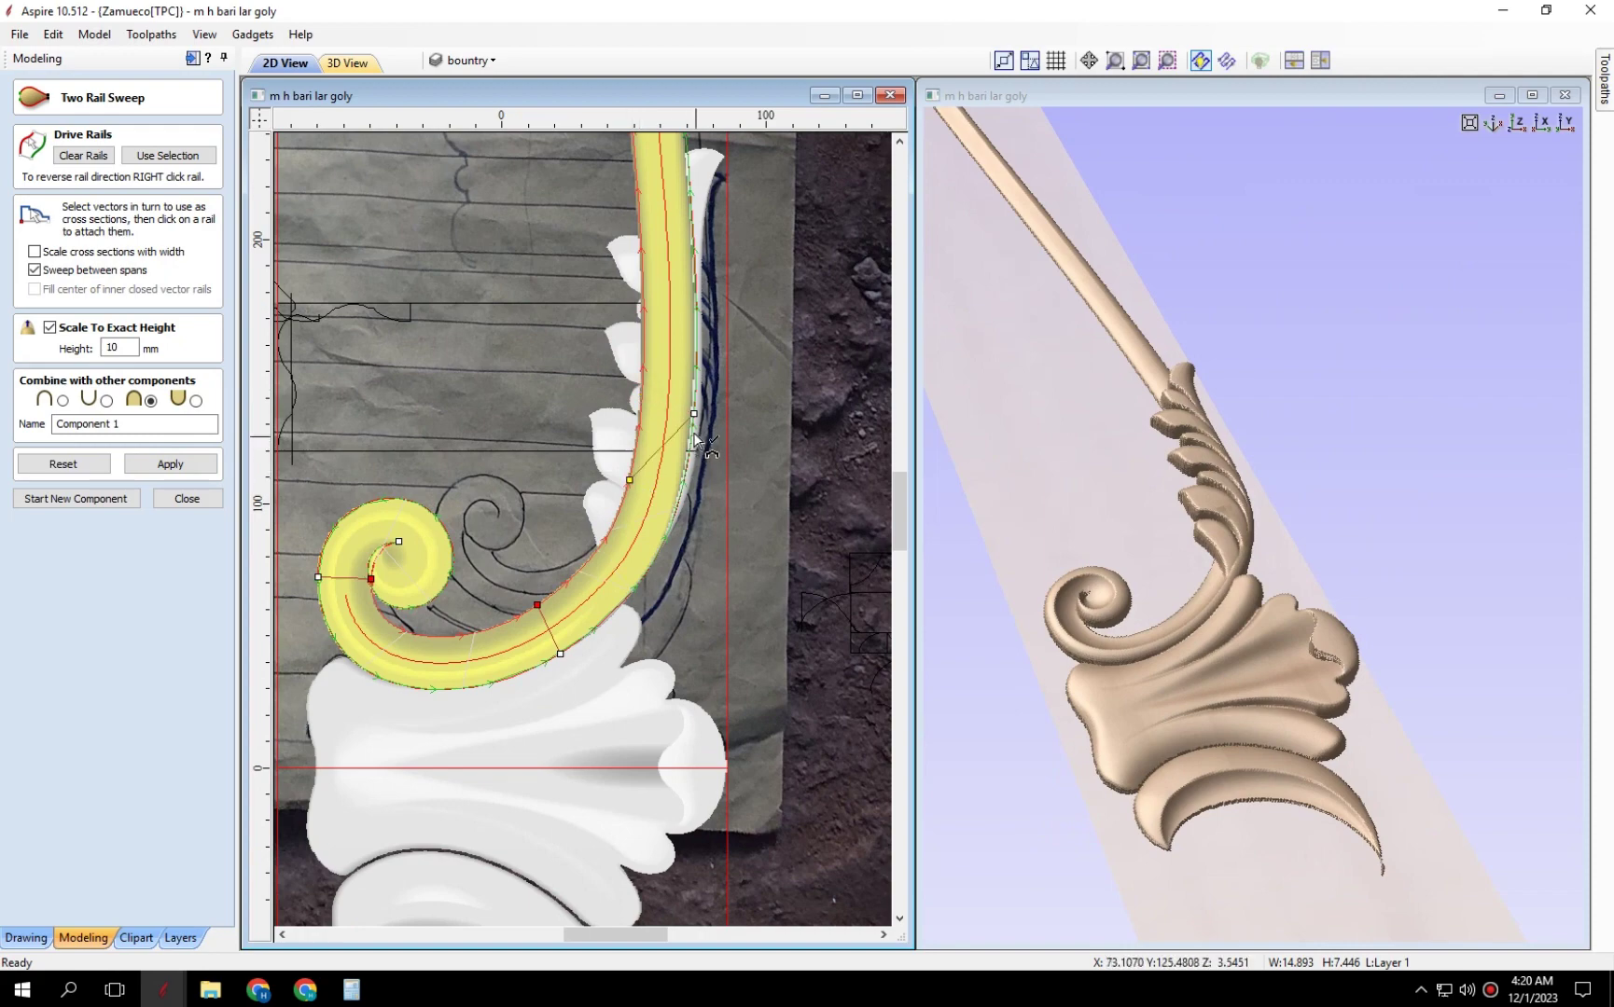
pyautogui.moveTo(1089, 625)
pyautogui.mouseDown()
pyautogui.moveTo(1066, 683)
pyautogui.moveTo(1362, 601)
pyautogui.moveTo(1436, 495)
pyautogui.moveTo(1101, 632)
pyautogui.mouseUp()
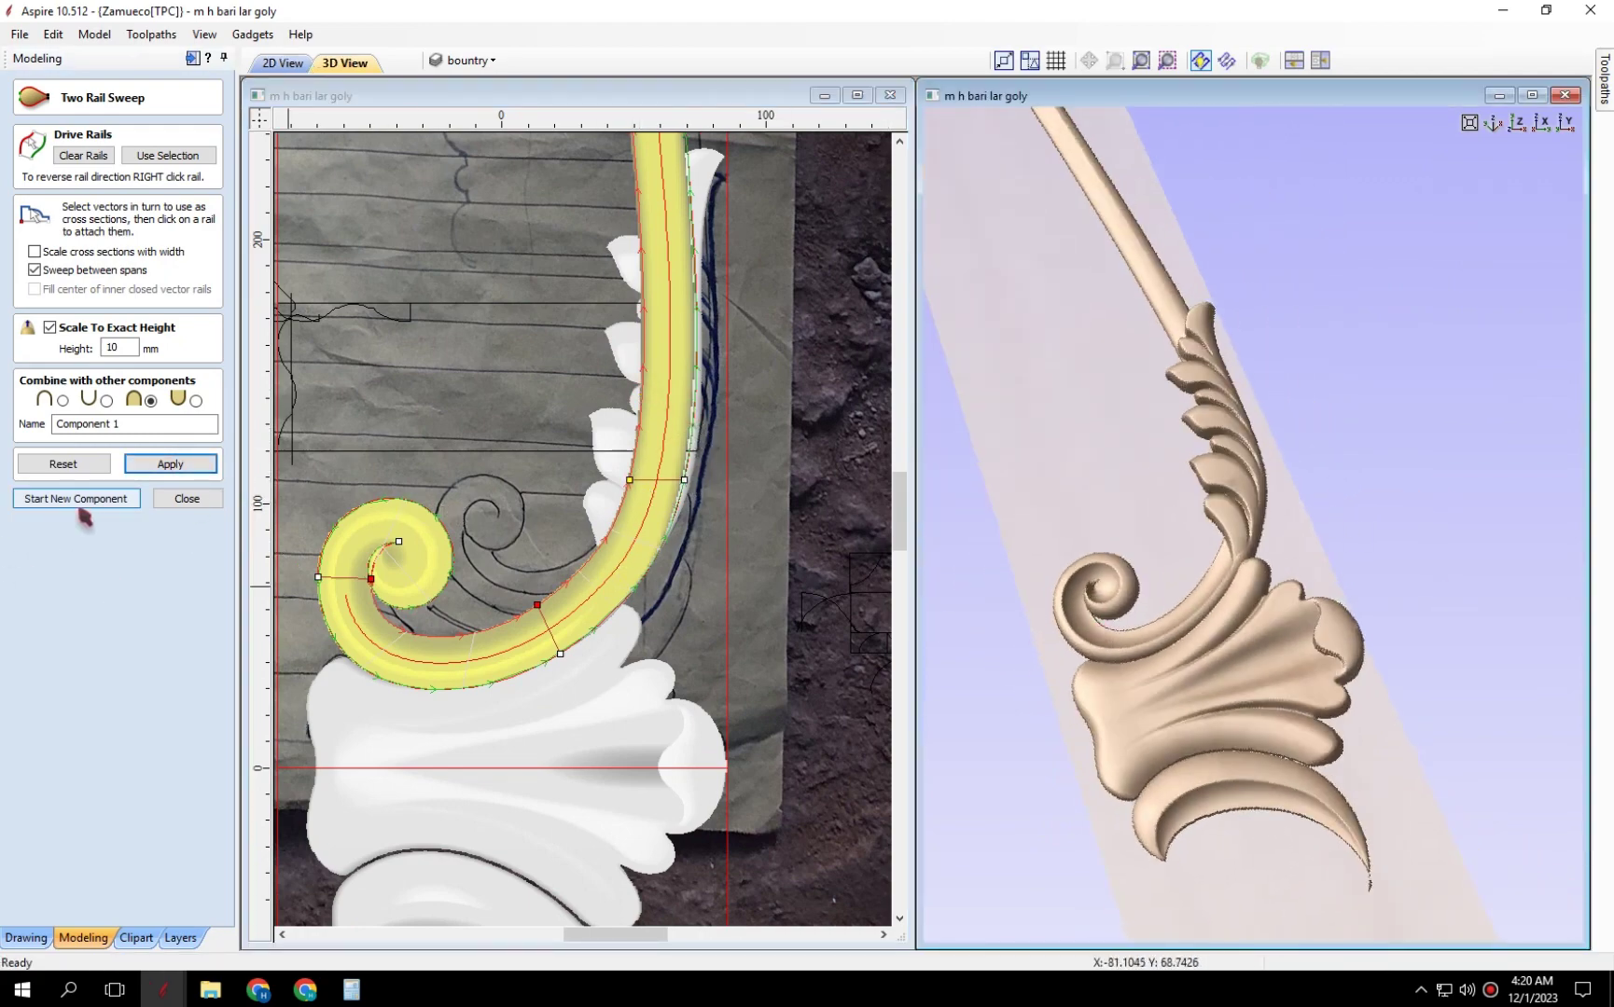
pyautogui.scroll(-1, 456, 582)
pyautogui.scroll(-2, 456, 582)
pyautogui.rightClick(471, 193)
pyautogui.click(569, 224)
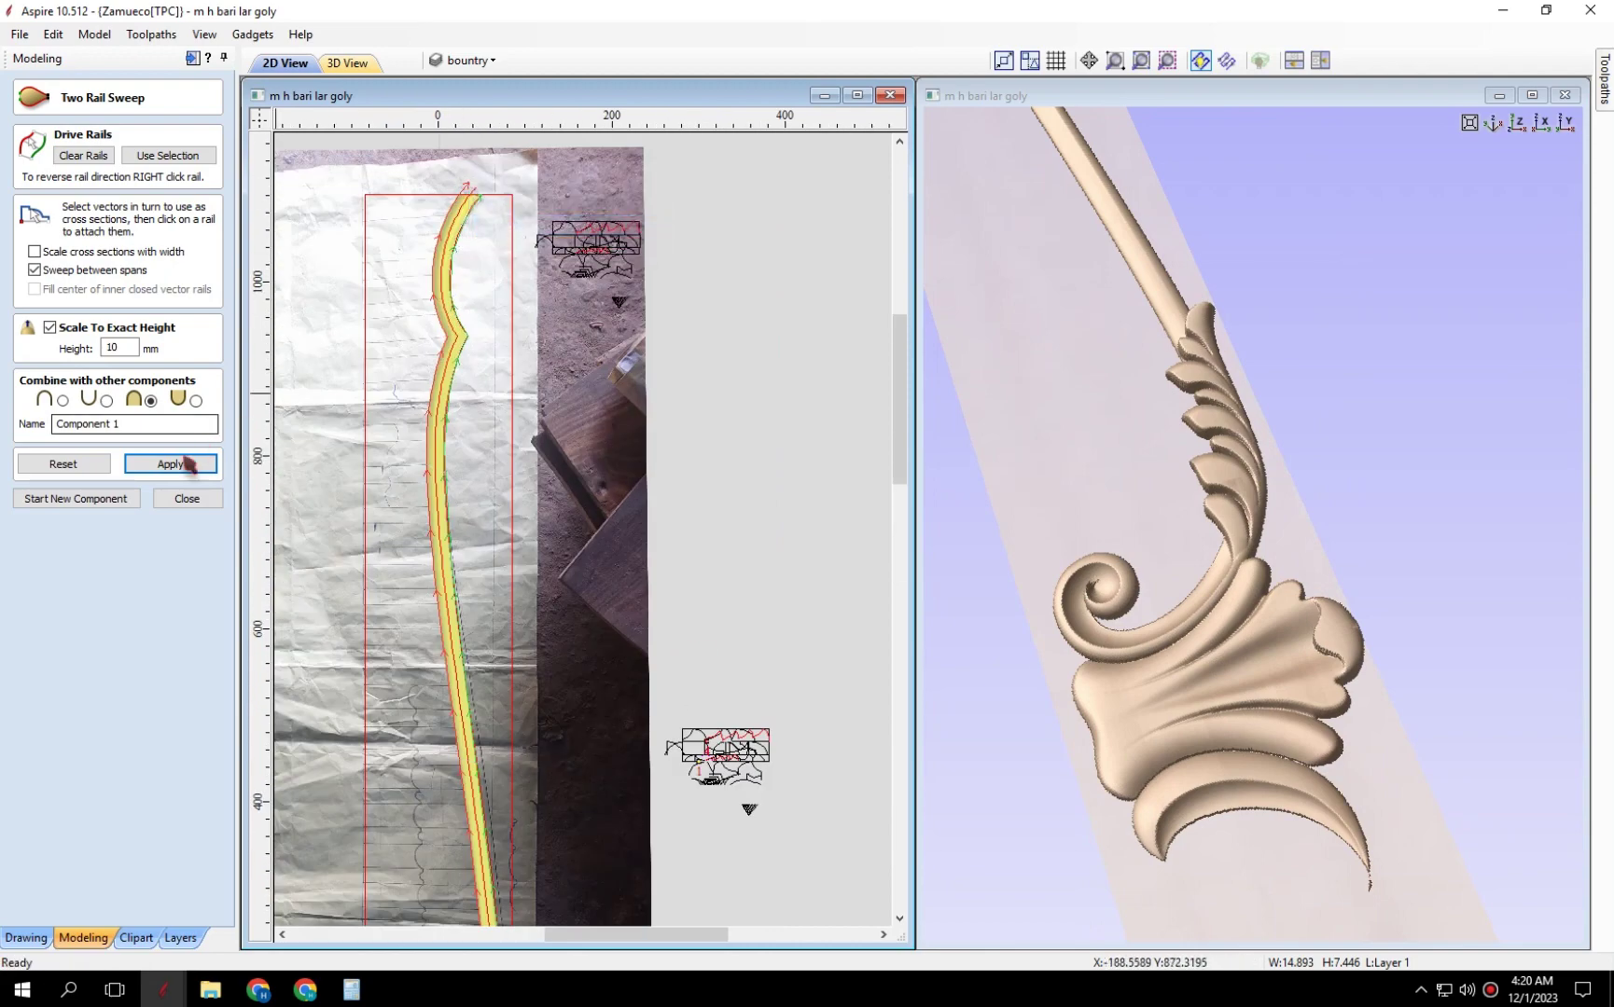
pyautogui.click(186, 463)
# Reselect the inner scroll curve as a rail, apply, and close the sweep as Component 1.
pyautogui.moveTo(1351, 510)
pyautogui.mouseDown()
pyautogui.moveTo(1469, 461)
pyautogui.moveTo(1322, 677)
pyautogui.moveTo(1193, 823)
pyautogui.moveTo(1166, 802)
pyautogui.mouseUp()
pyautogui.scroll(2, 522, 560)
pyautogui.scroll(2, 523, 560)
pyautogui.scroll(2, 526, 558)
pyautogui.scroll(2, 490, 537)
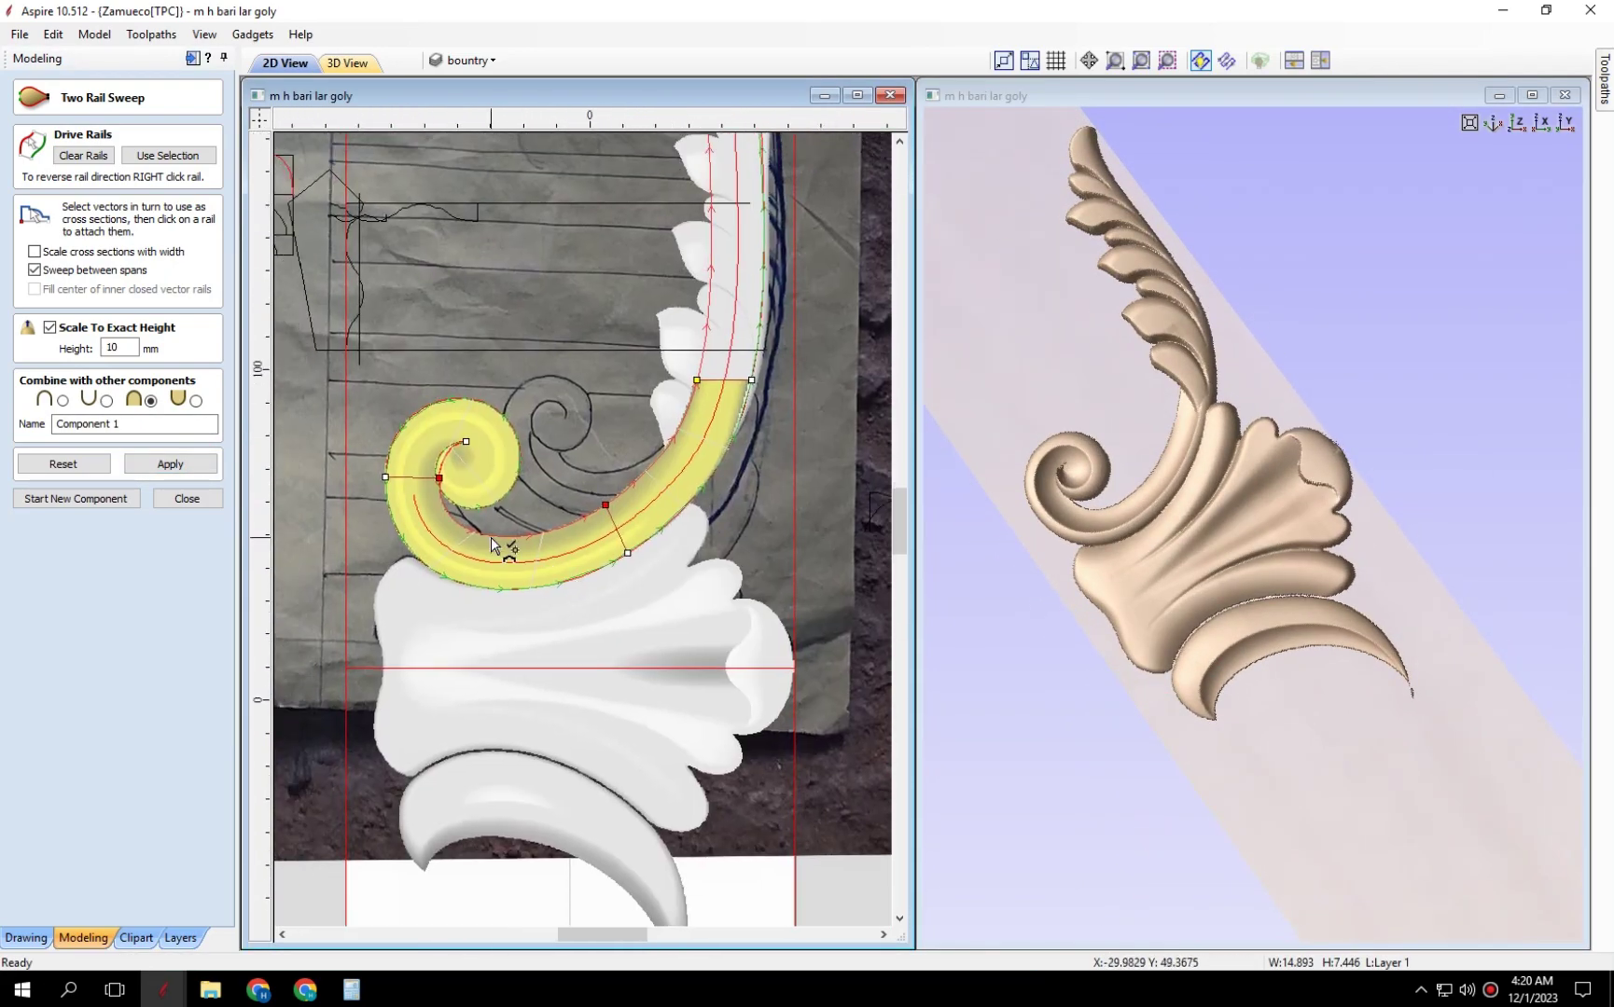
pyautogui.scroll(2, 491, 537)
pyautogui.click(537, 545)
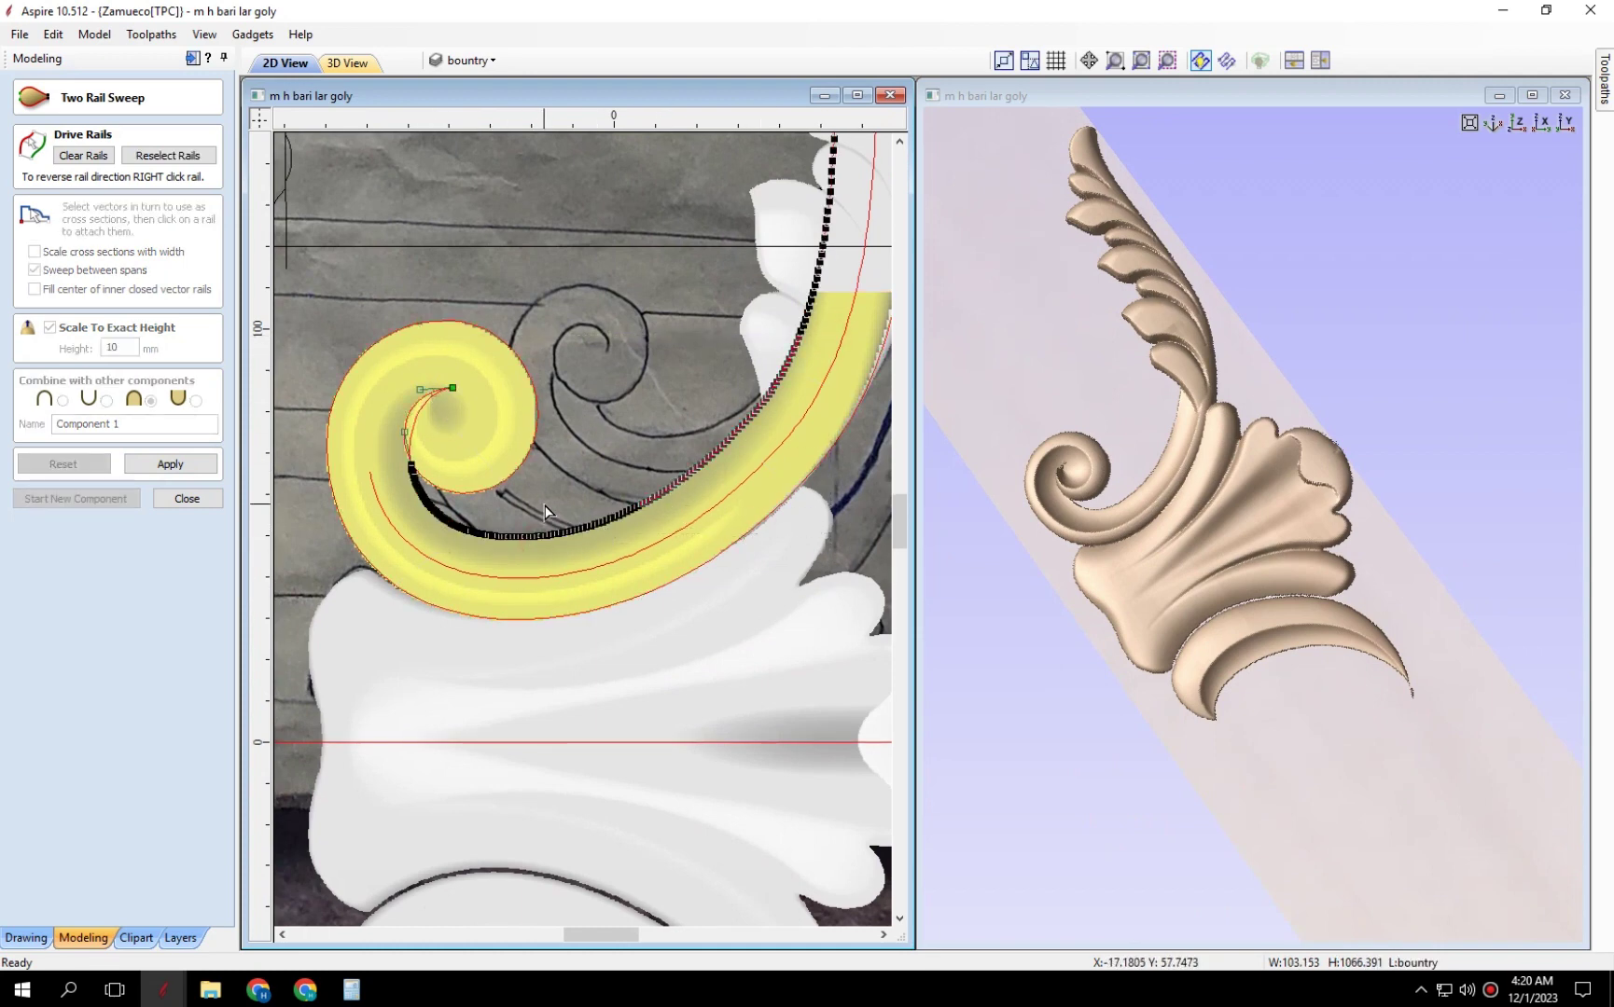
pyautogui.click(186, 498)
pyautogui.click(644, 533)
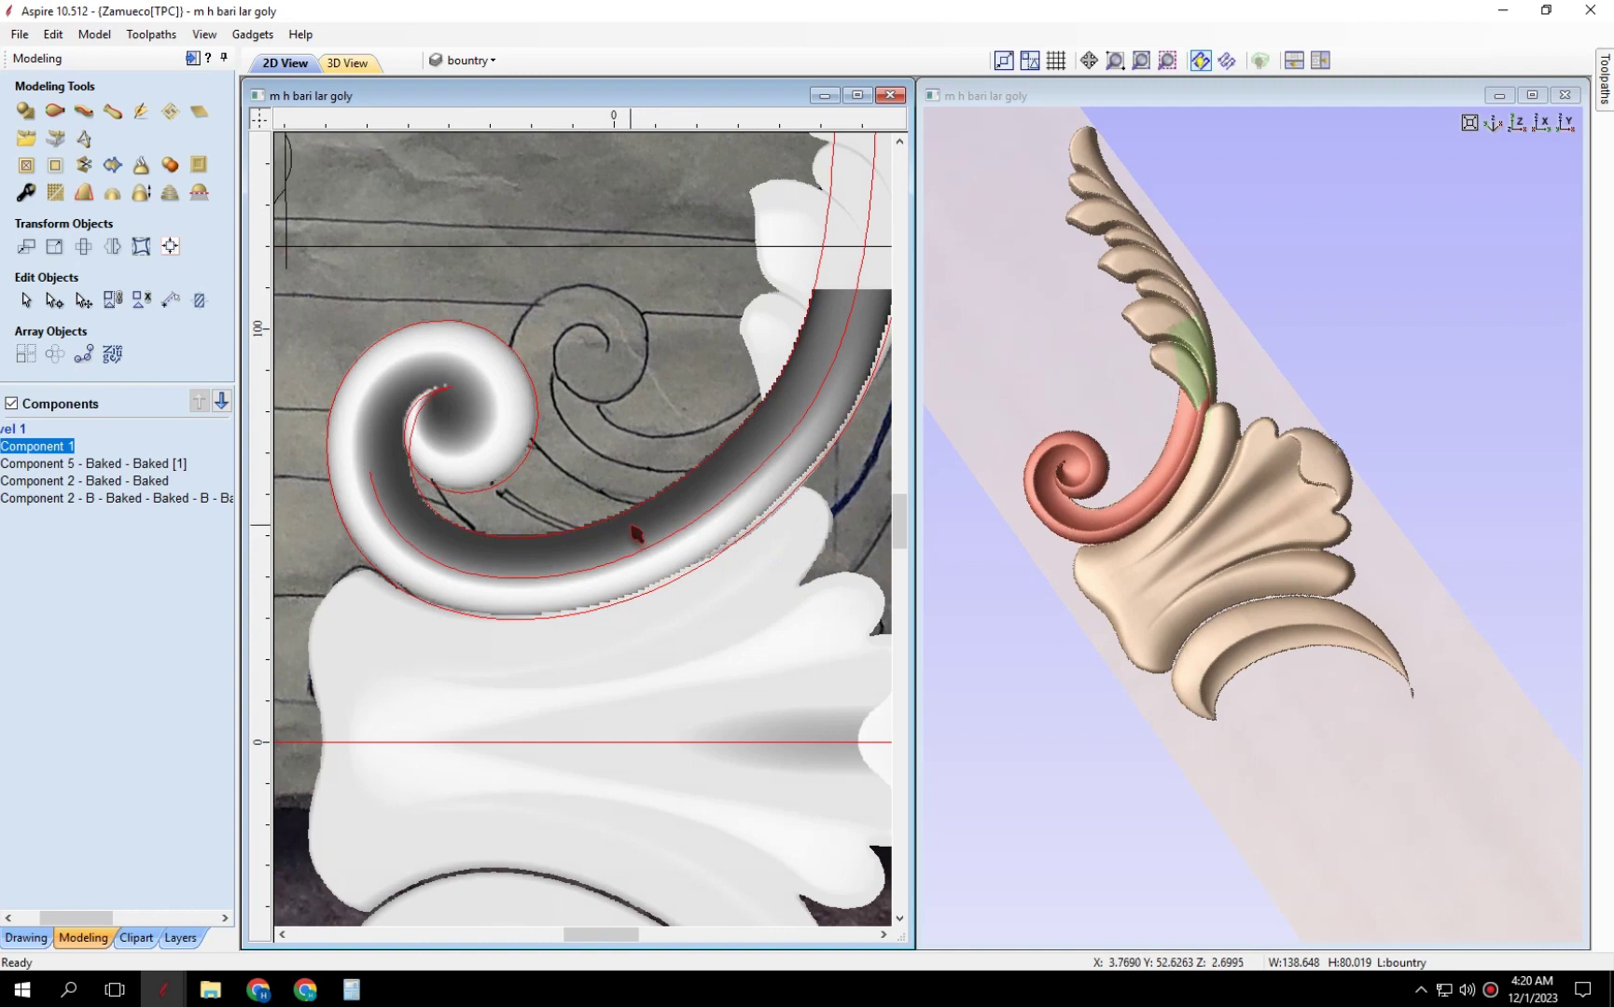
# Hide the scroll component and draw a new polyline curve from the spiral along the stem.
pyautogui.click(630, 519)
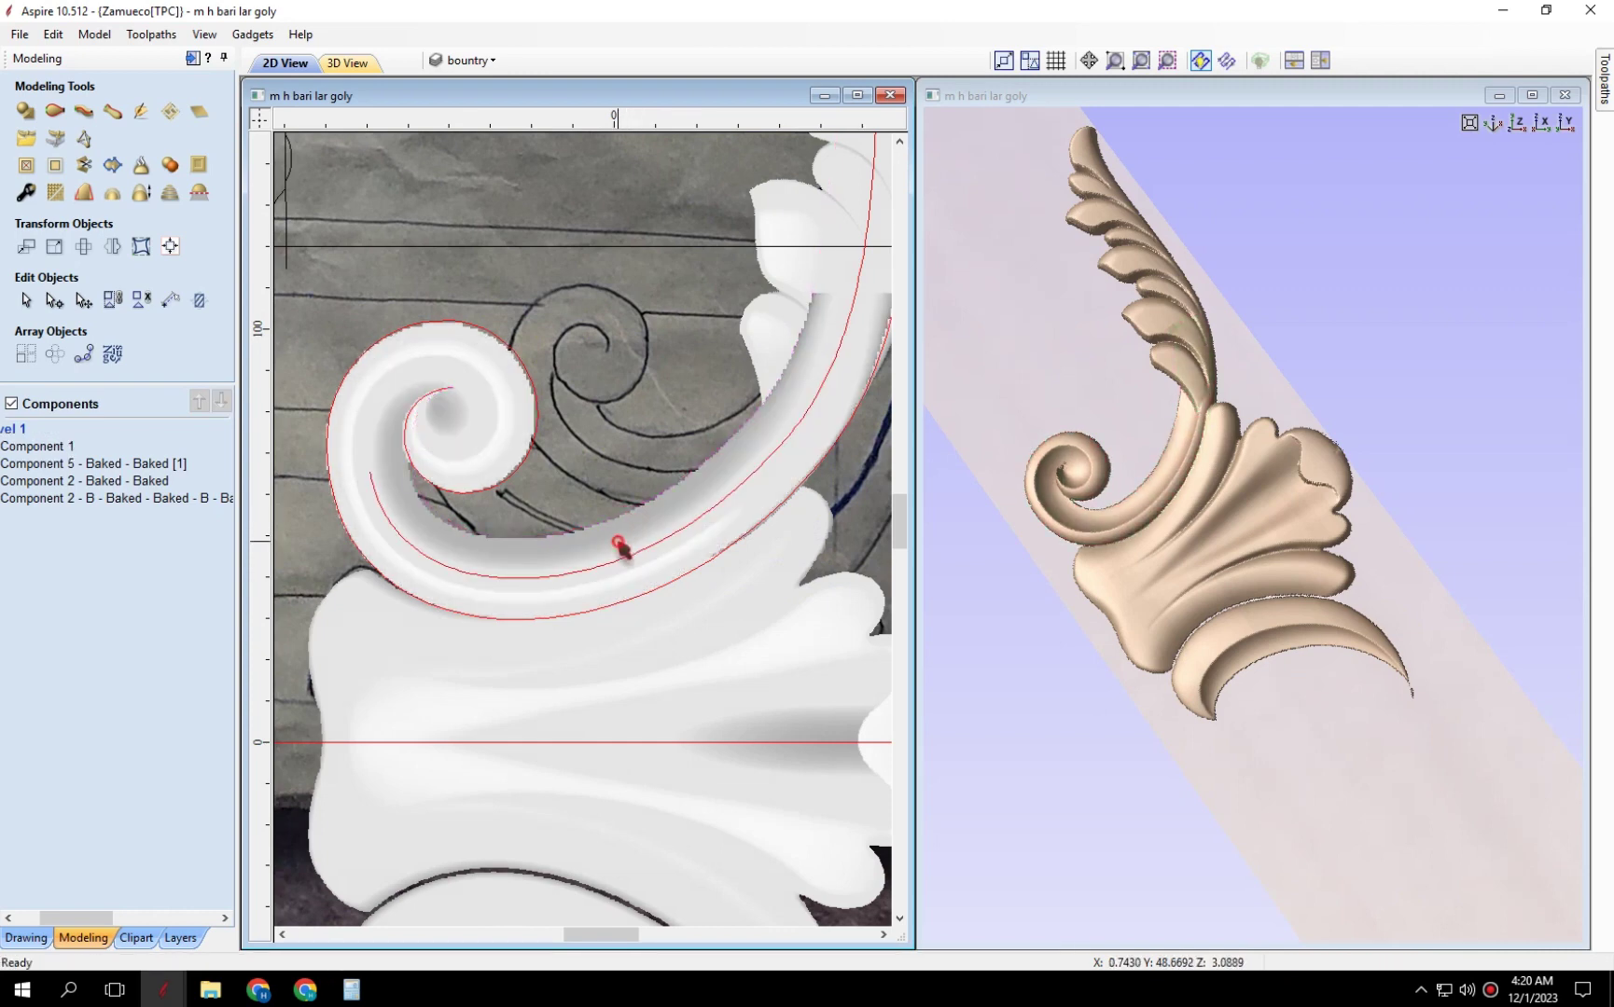
pyautogui.press('Delete')
pyautogui.press('p')
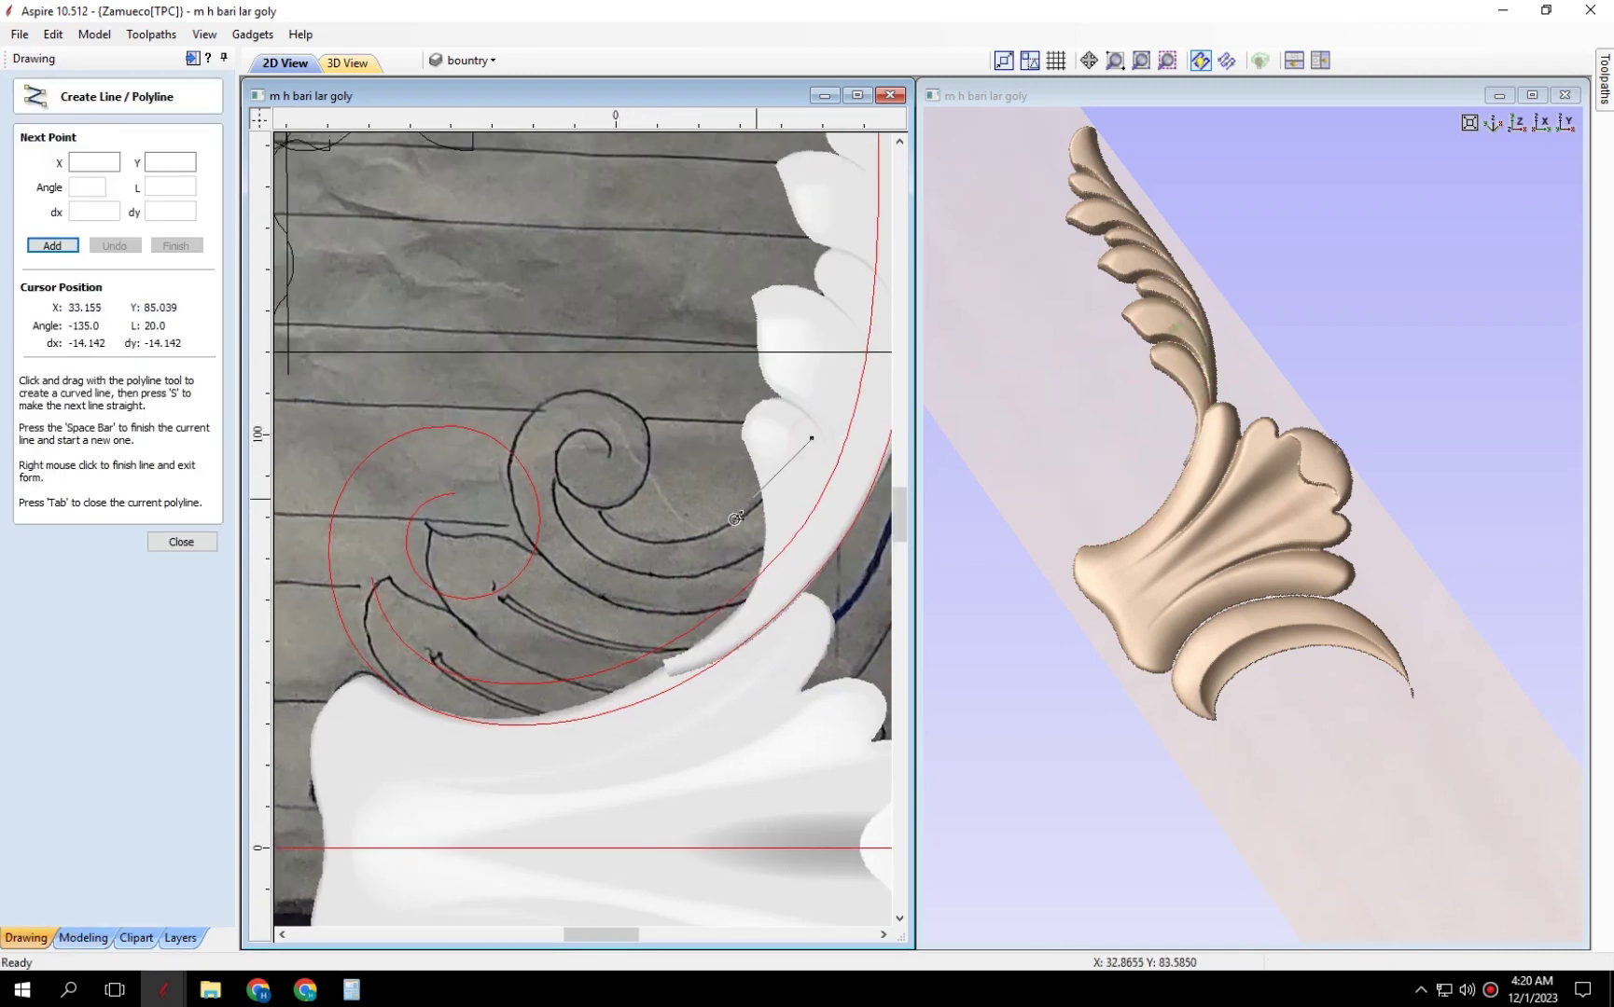
pyautogui.rightClick(454, 510)
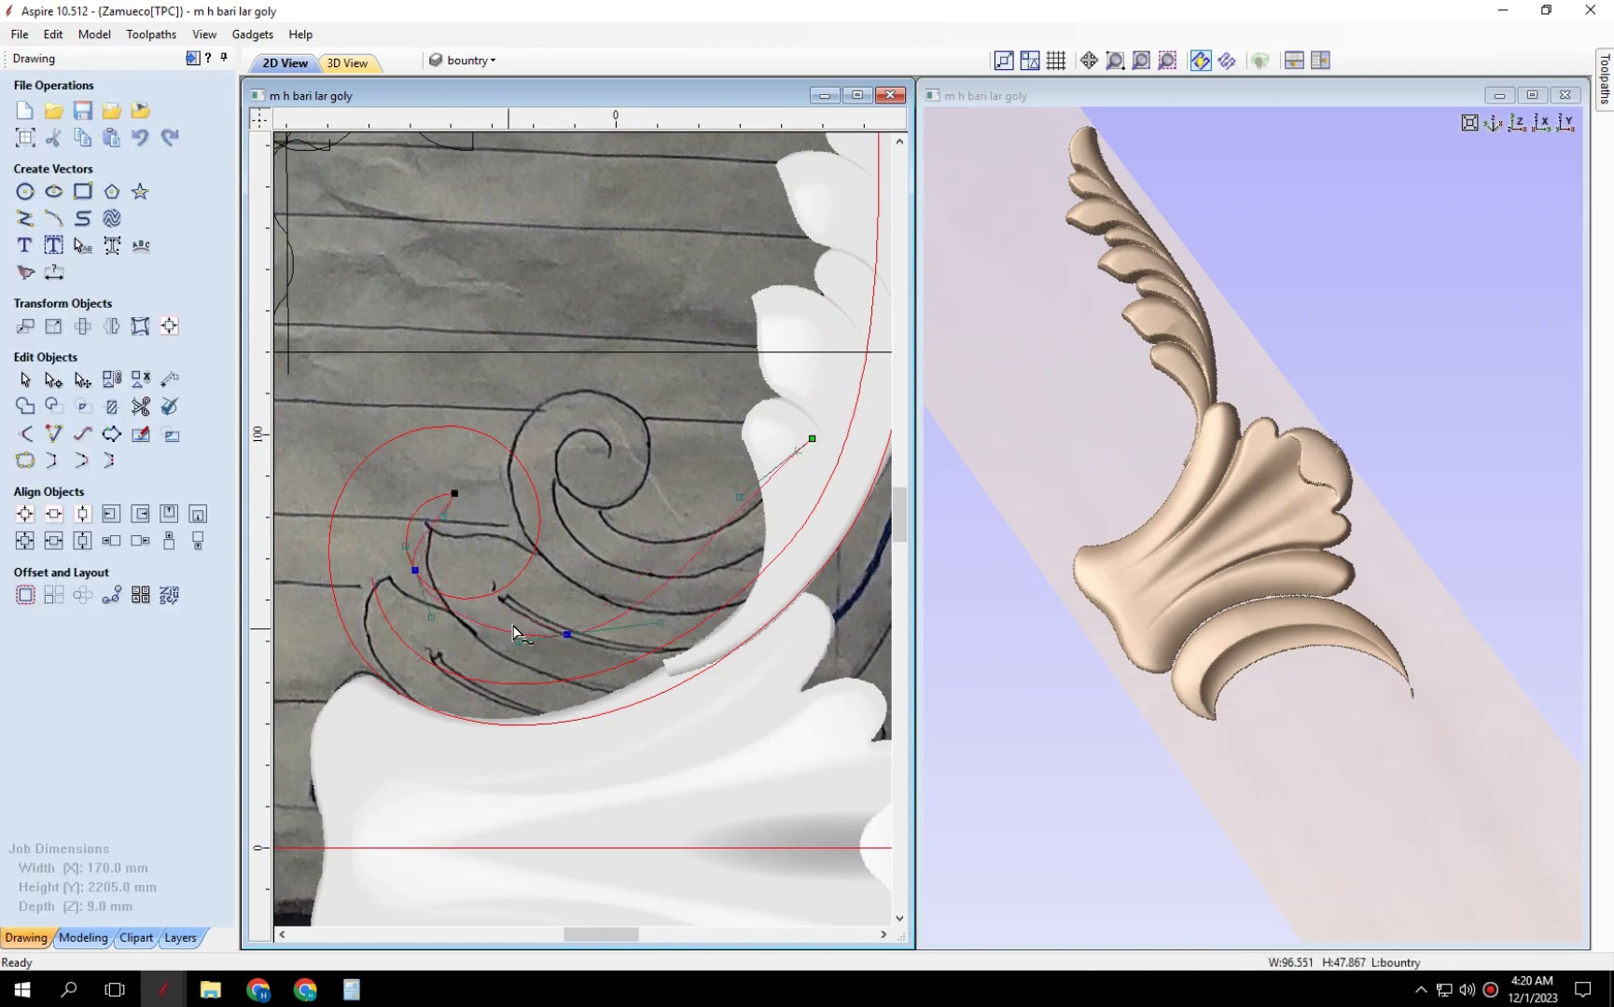
# Select the stem's leaf-side outline curve and begin another line.
pyautogui.scroll(2, 429, 634)
pyautogui.scroll(-4, 429, 662)
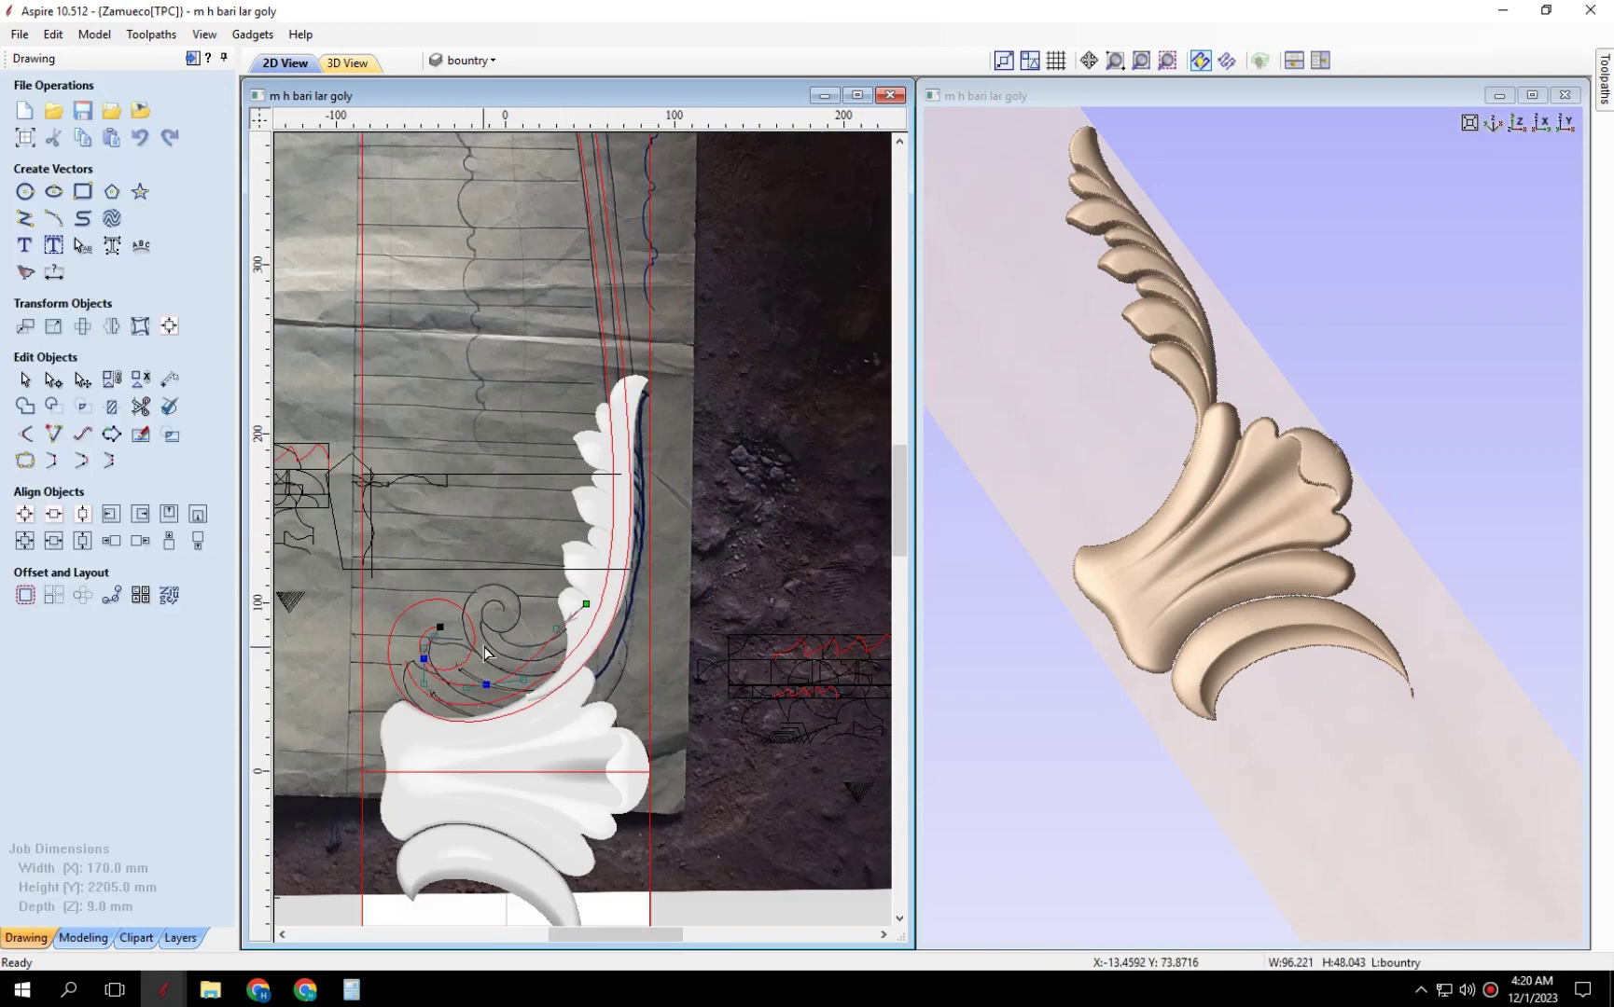
pyautogui.scroll(1, 486, 653)
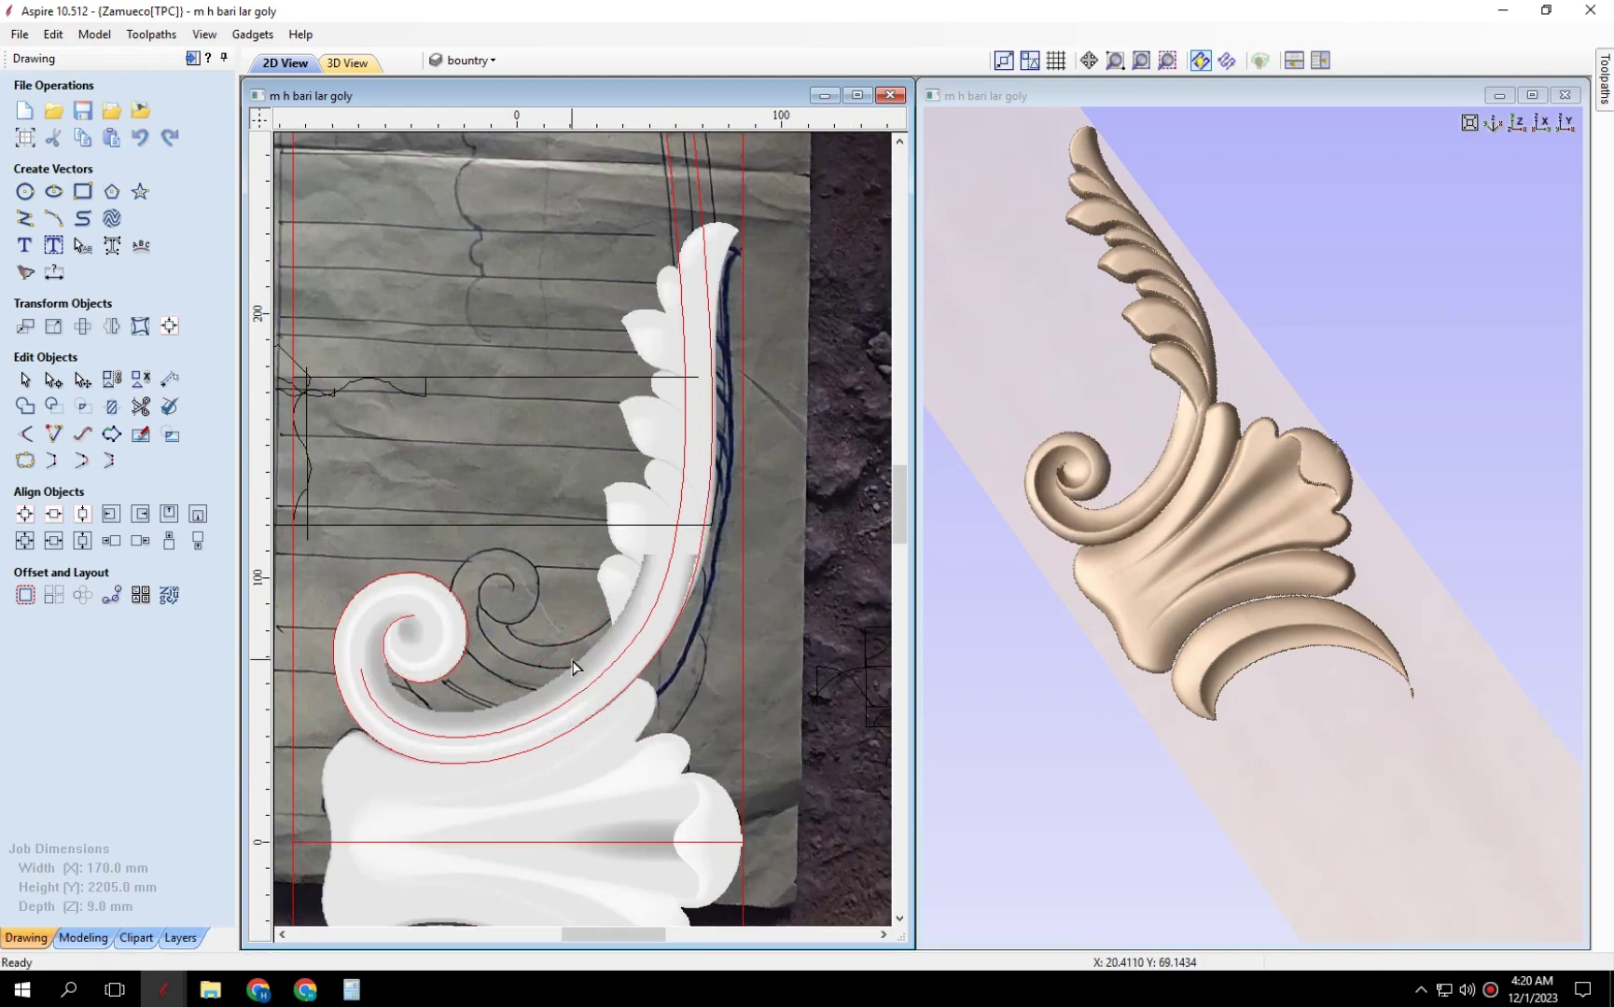
pyautogui.click(578, 664)
pyautogui.scroll(2, 629, 482)
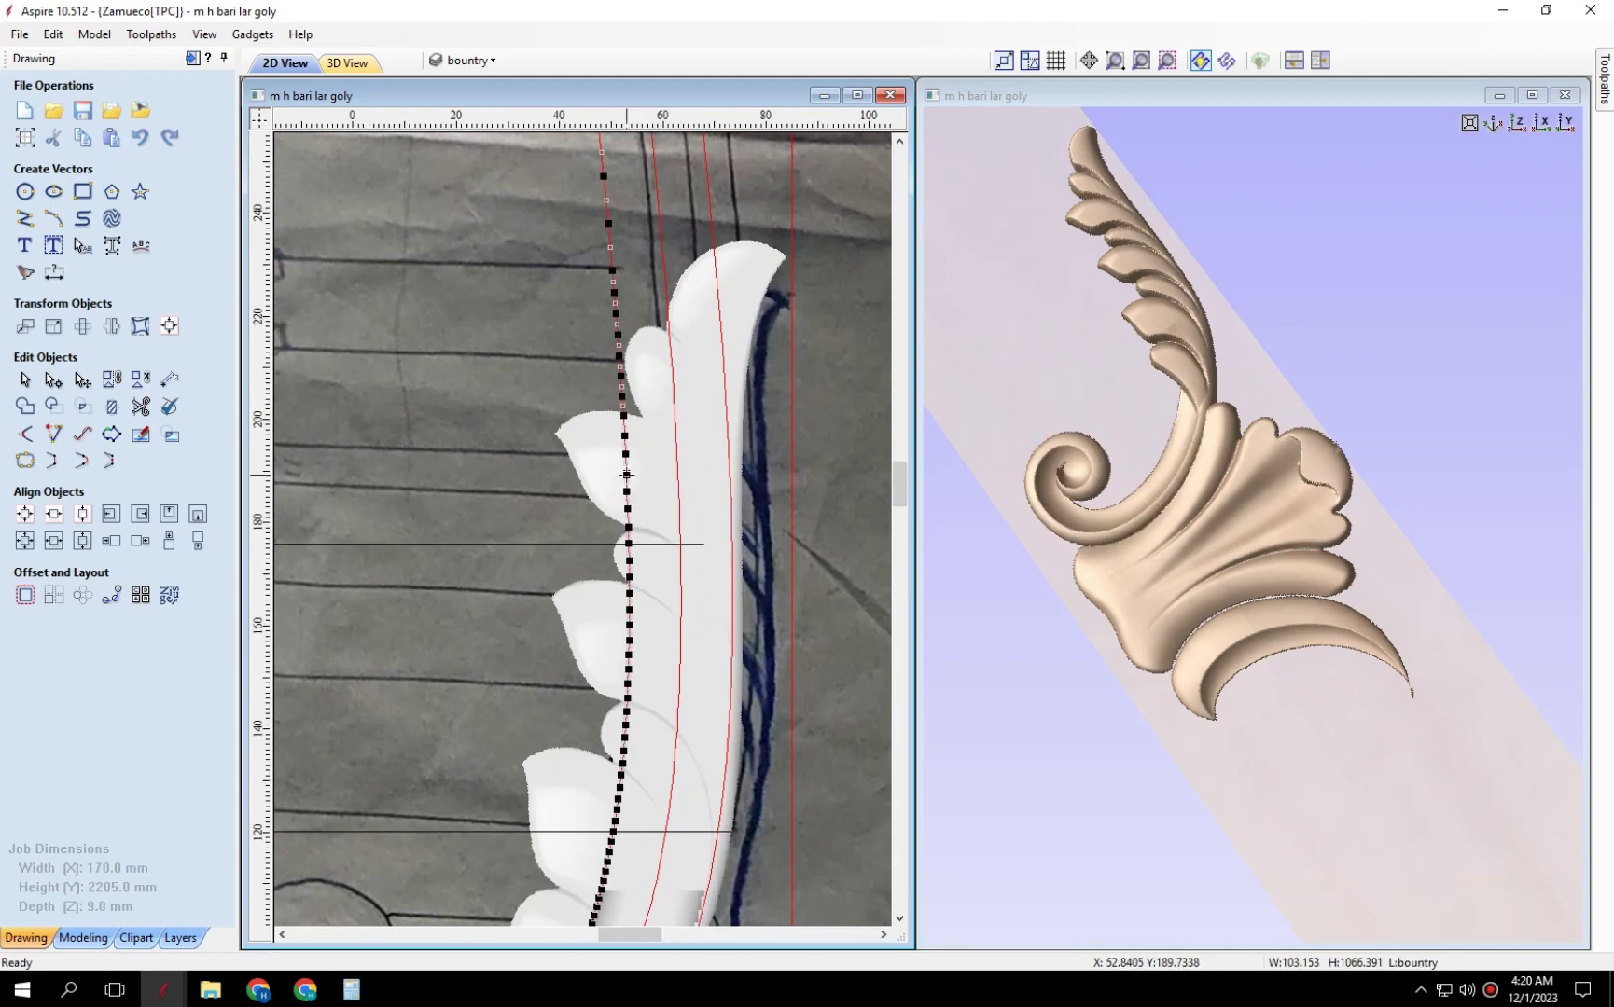
pyautogui.scroll(-3, 627, 473)
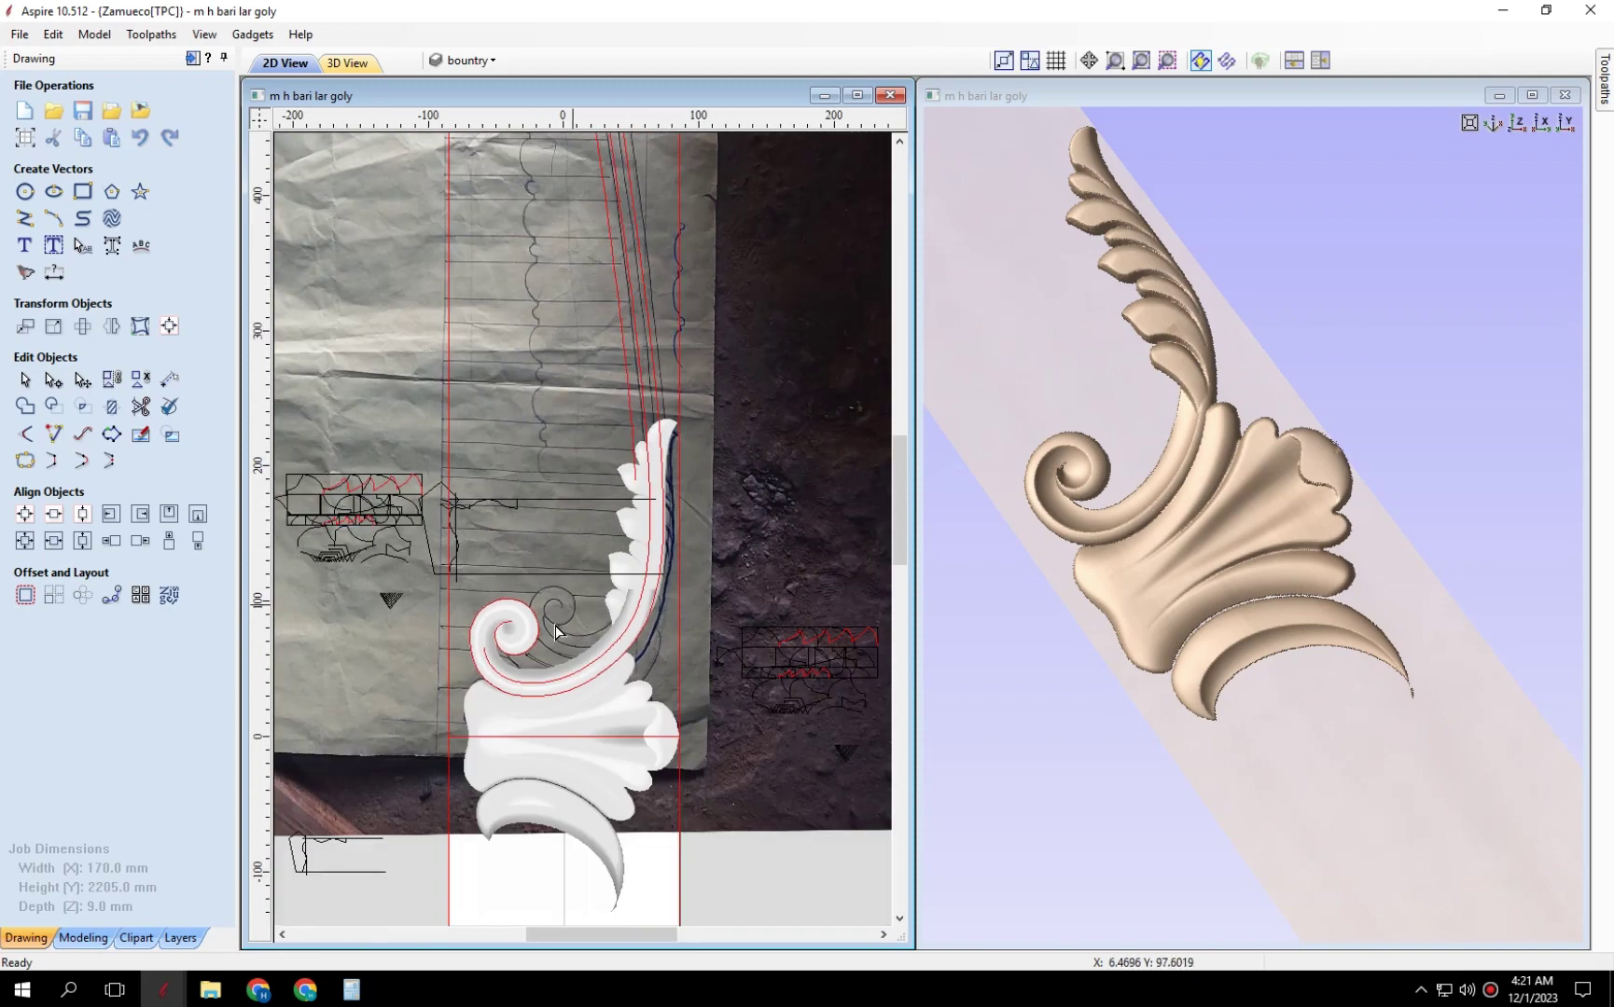
pyautogui.scroll(3, 556, 632)
pyautogui.click(24, 217)
pyautogui.scroll(1, 738, 648)
# Draw a three-point line from below the scroll up to the spiral's inner edge.
pyautogui.scroll(-1, 738, 594)
pyautogui.click(700, 576)
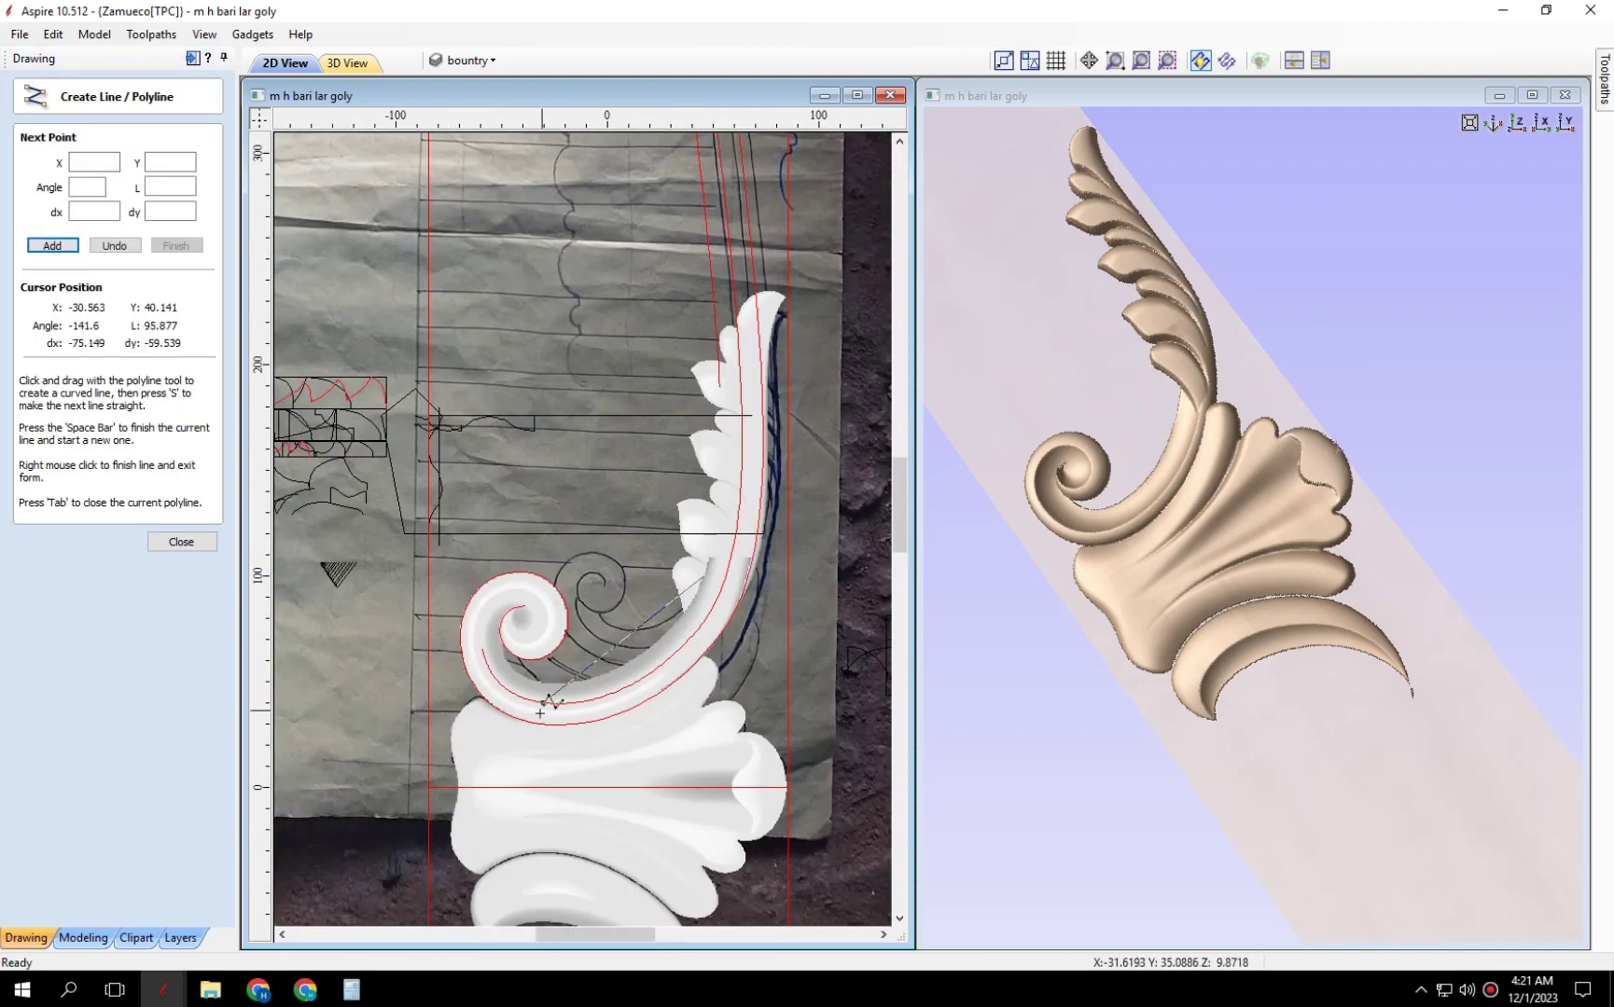
pyautogui.scroll(2, 540, 714)
pyautogui.click(595, 652)
pyautogui.scroll(2, 468, 576)
pyautogui.scroll(1, 445, 571)
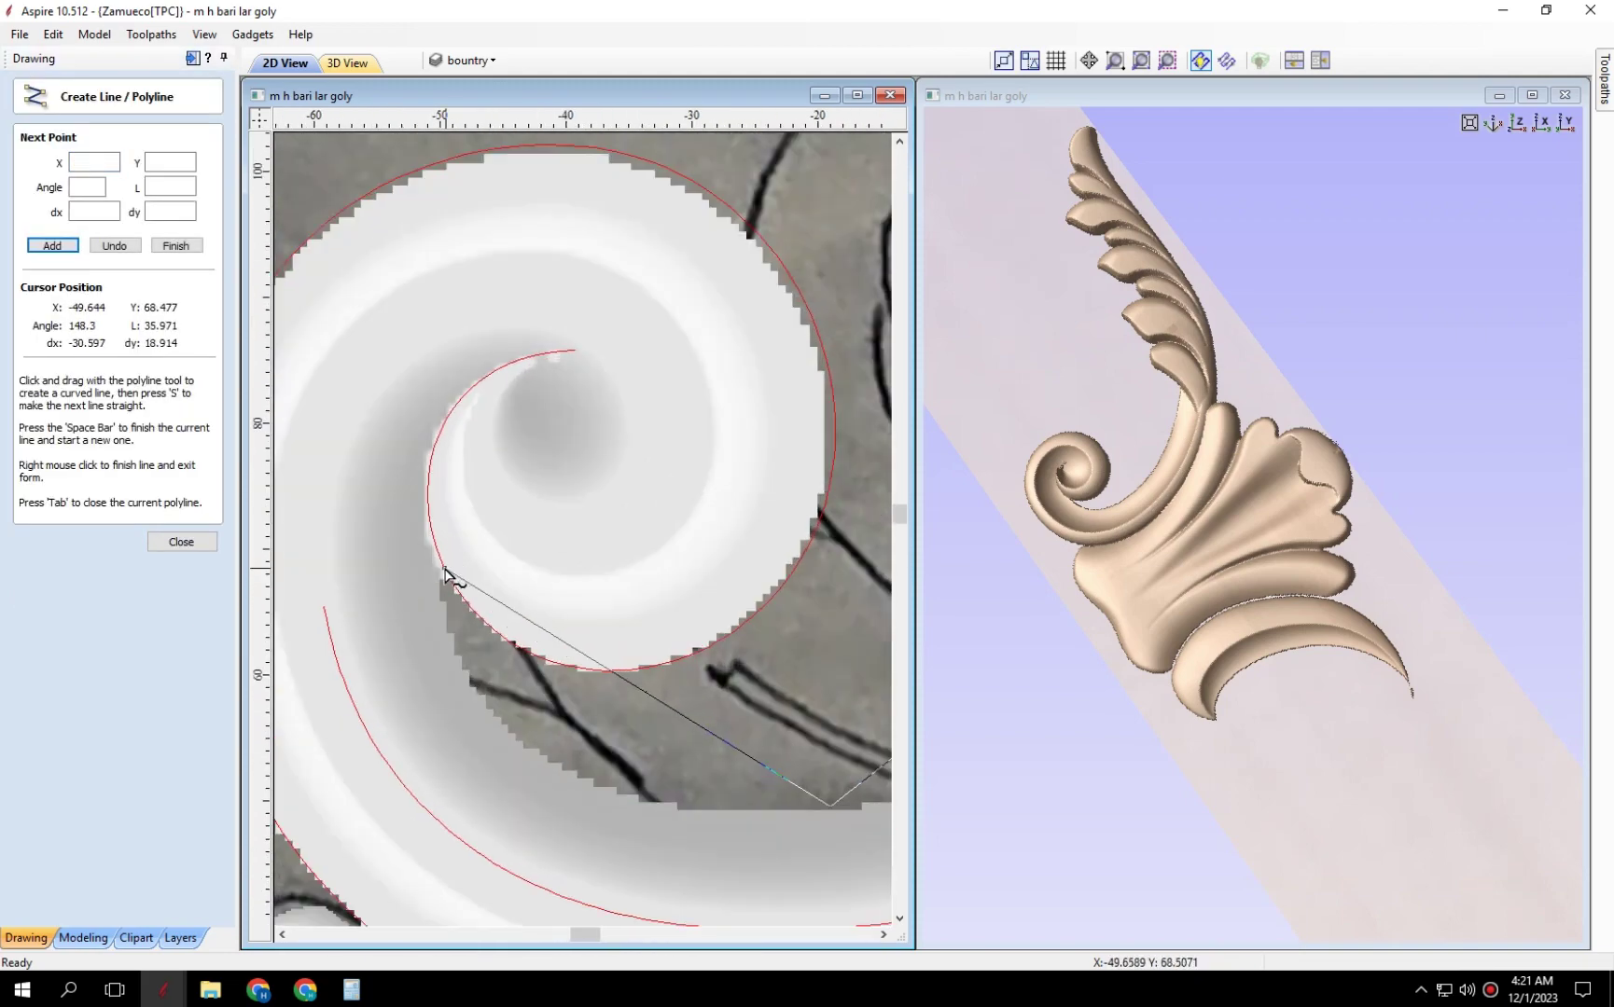
pyautogui.click(577, 350)
pyautogui.rightClick(578, 349)
pyautogui.scroll(-3, 579, 414)
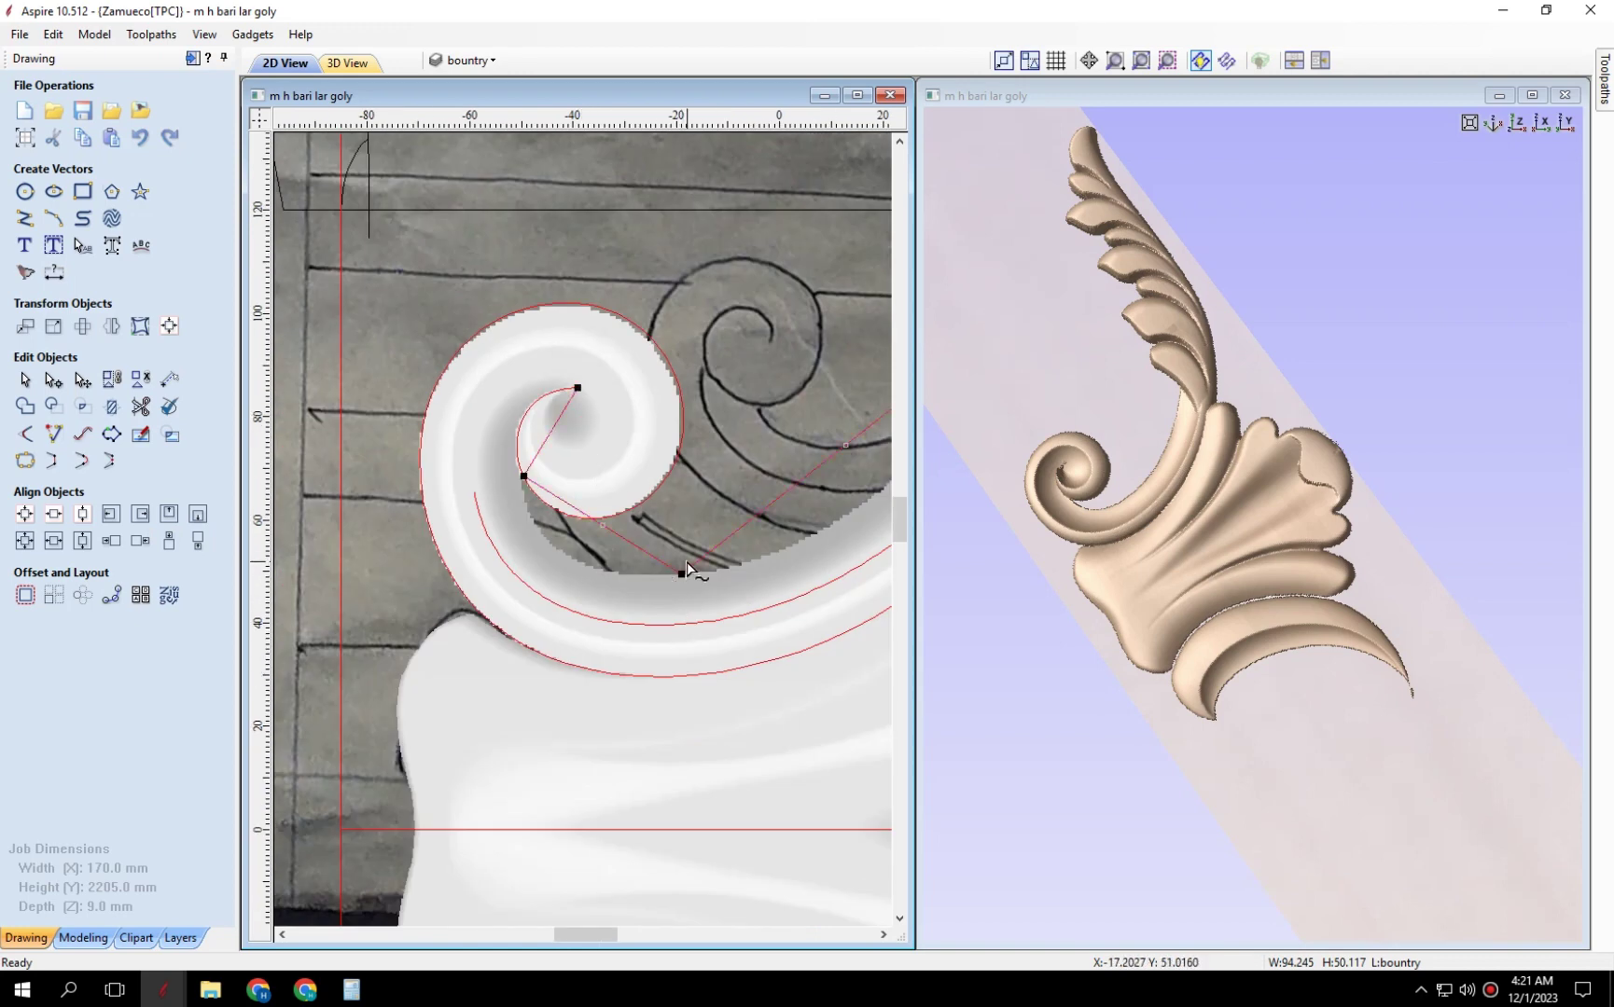
# Align the inner spiral node's handles so the rail curls smoothly into the centre.
pyautogui.click(527, 478)
pyautogui.scroll(3, 550, 477)
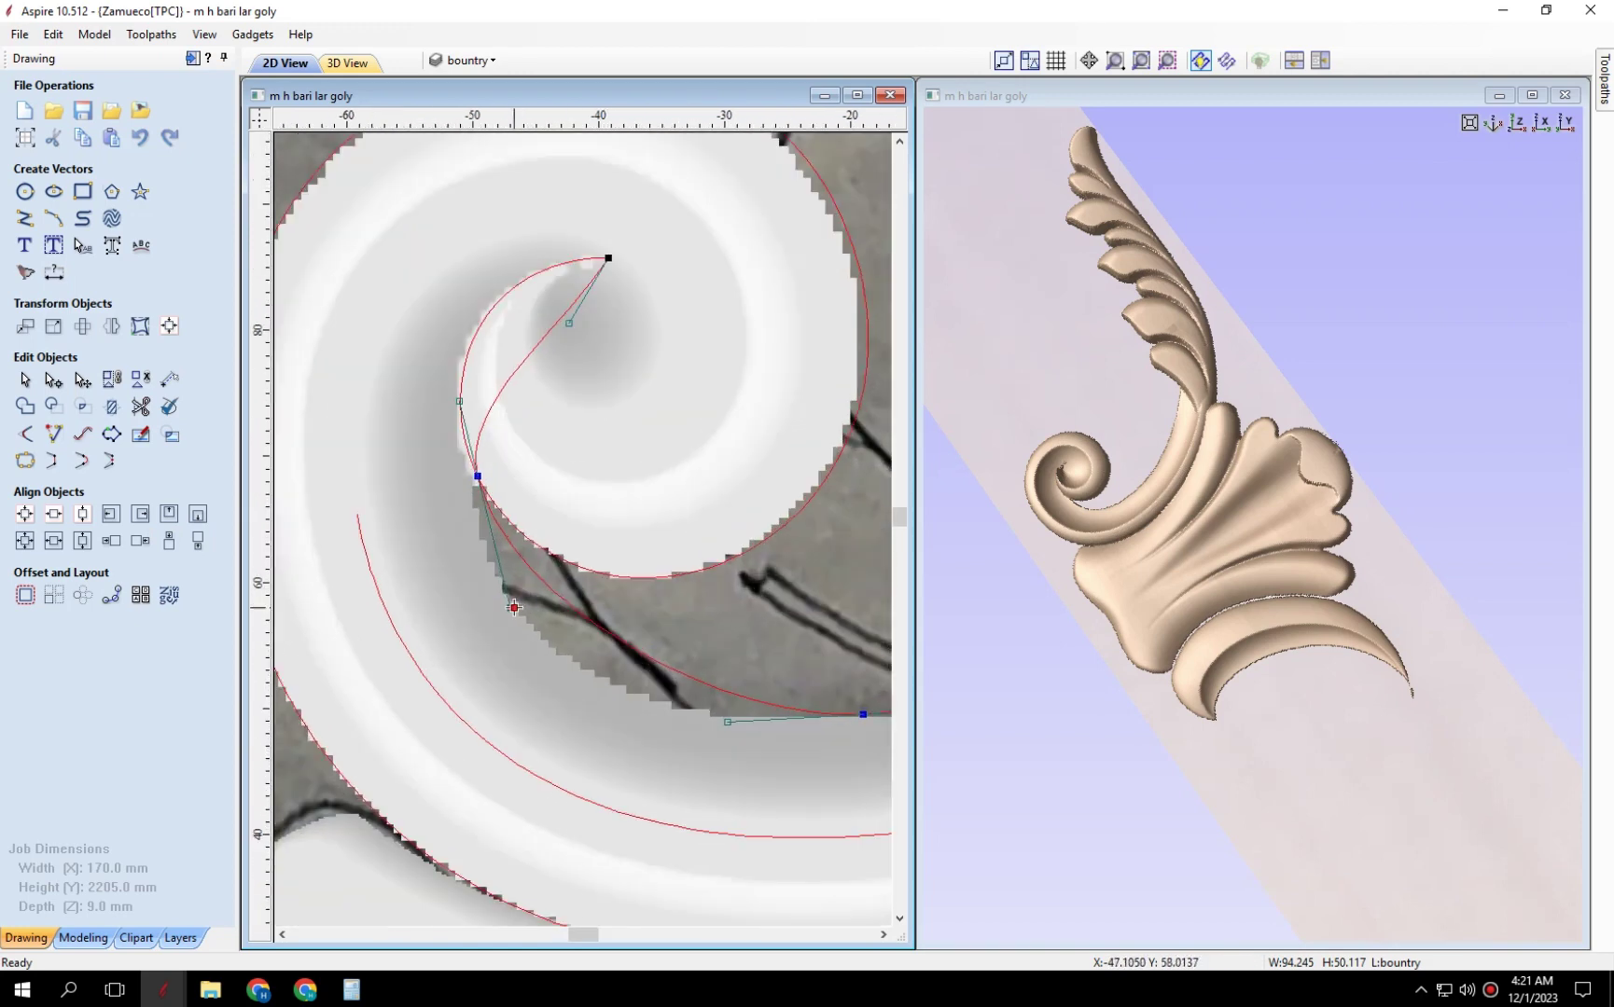
pyautogui.moveTo(482, 618); pyautogui.dragTo(478, 619)
pyautogui.scroll(1, 466, 522)
pyautogui.scroll(1, 458, 458)
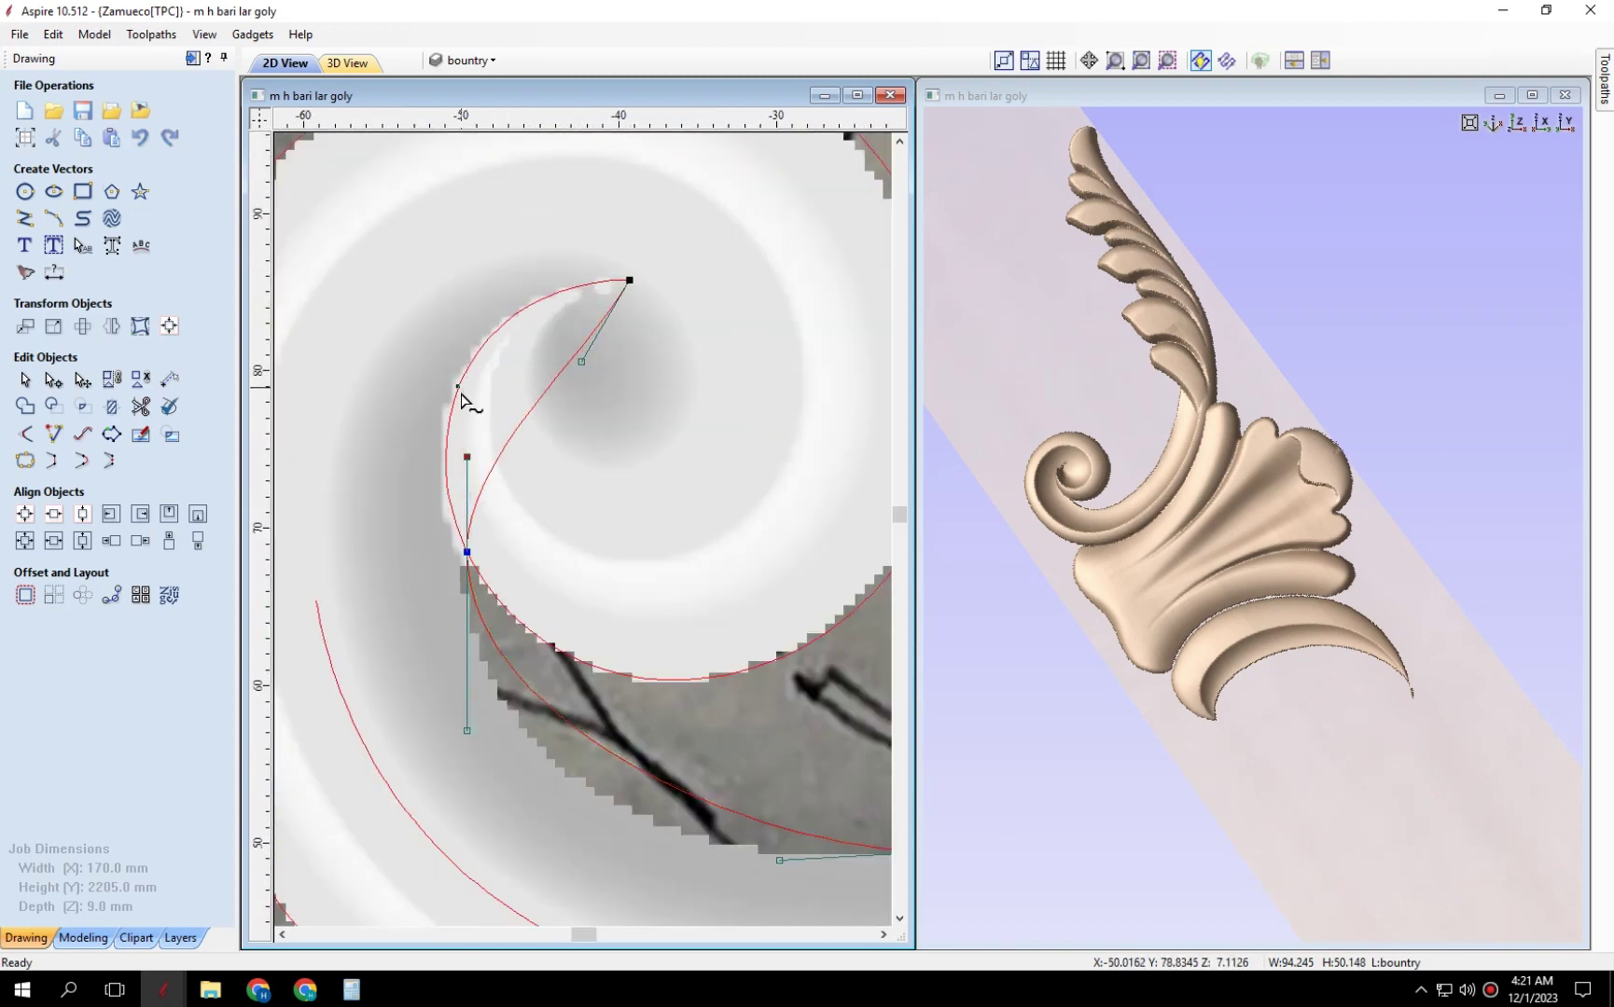
pyautogui.moveTo(468, 397); pyautogui.dragTo(468, 397)
pyautogui.moveTo(574, 347); pyautogui.dragTo(585, 532, button='middle')
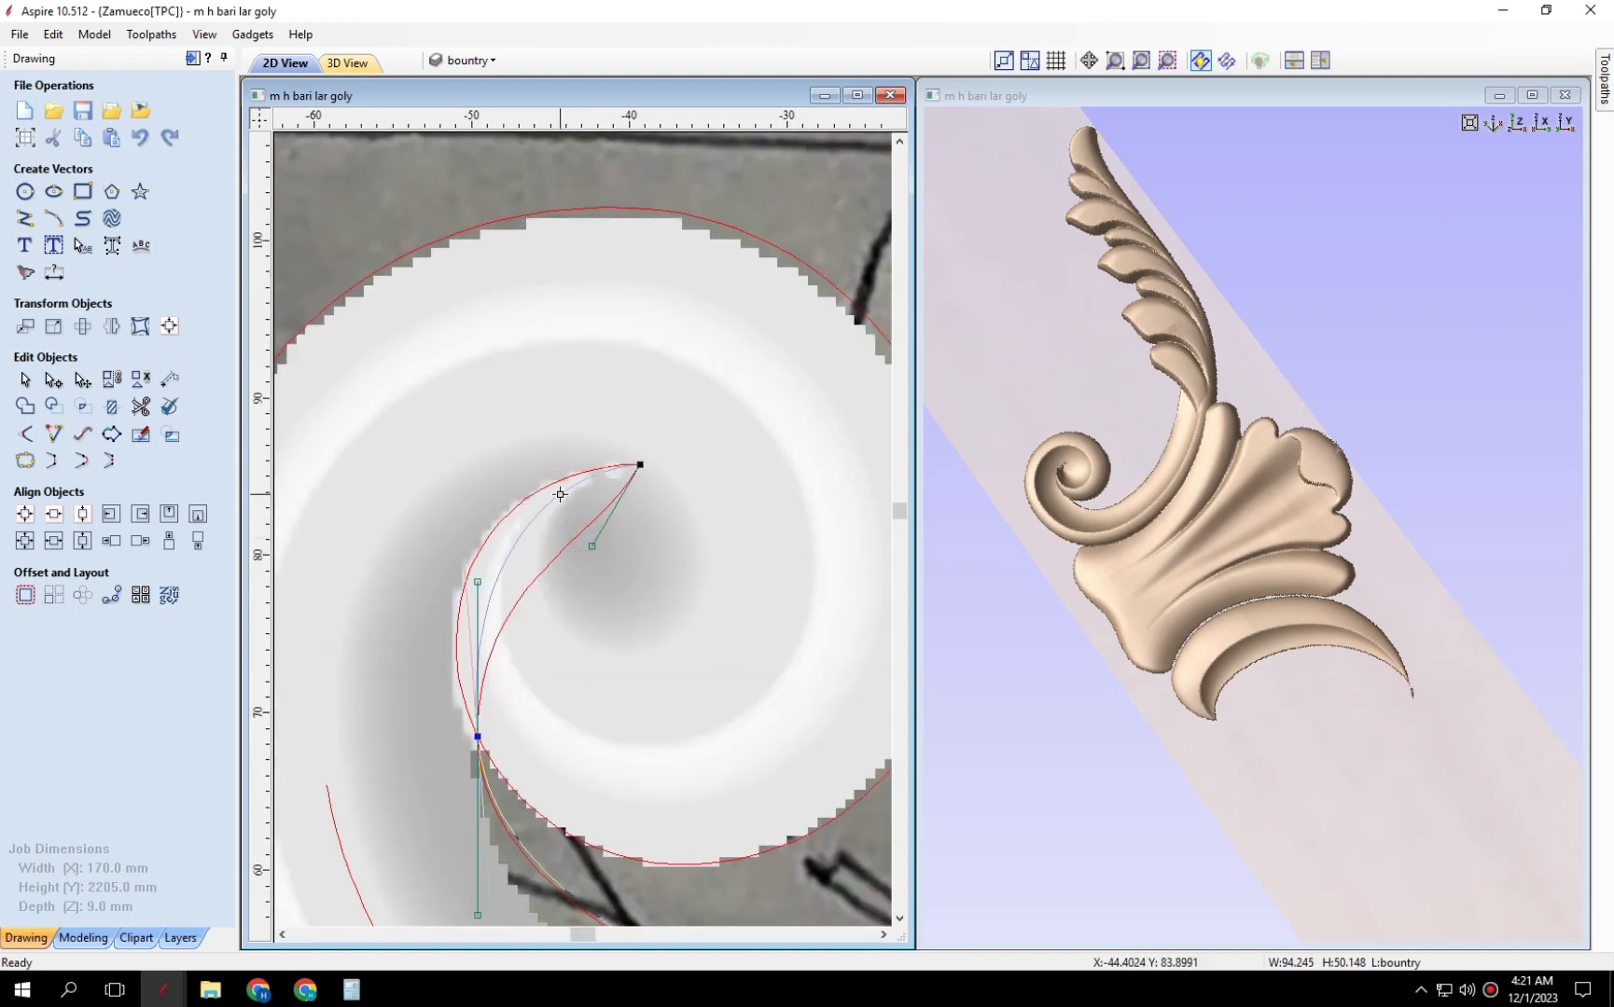
pyautogui.moveTo(588, 469); pyautogui.dragTo(617, 425, button='middle')
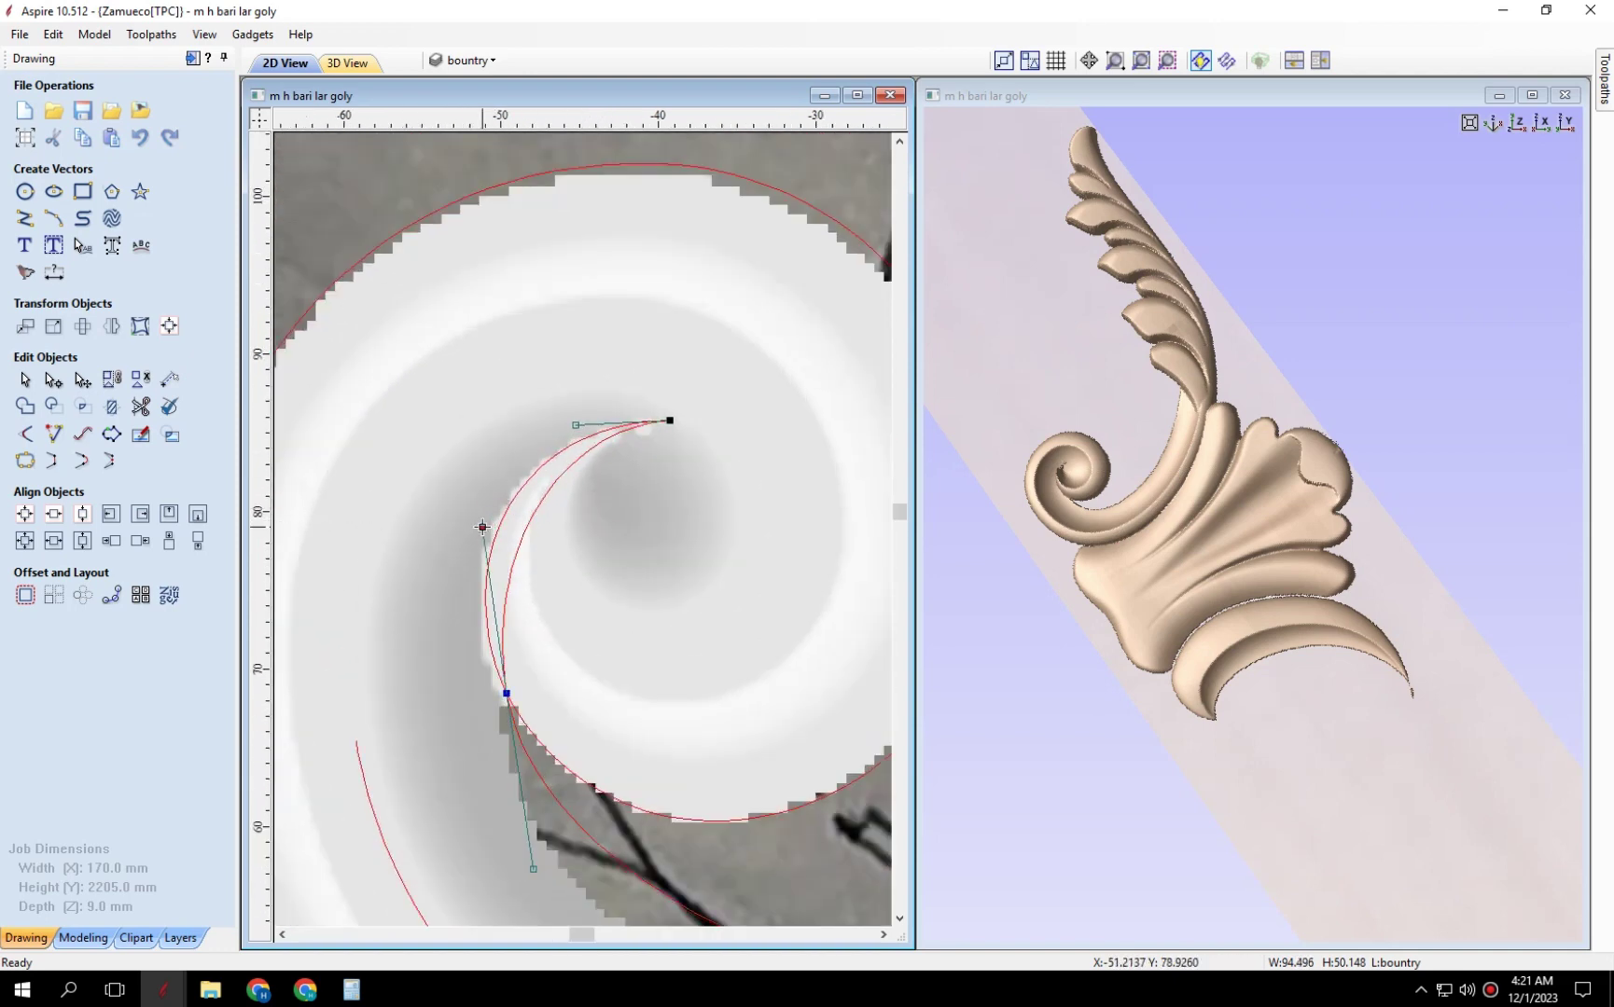
# Bring the traced sketch into view and toggle the shaded relief to compare the rail.
pyautogui.scroll(-4, 494, 578)
pyautogui.scroll(3, 520, 695)
pyautogui.scroll(-2, 510, 705)
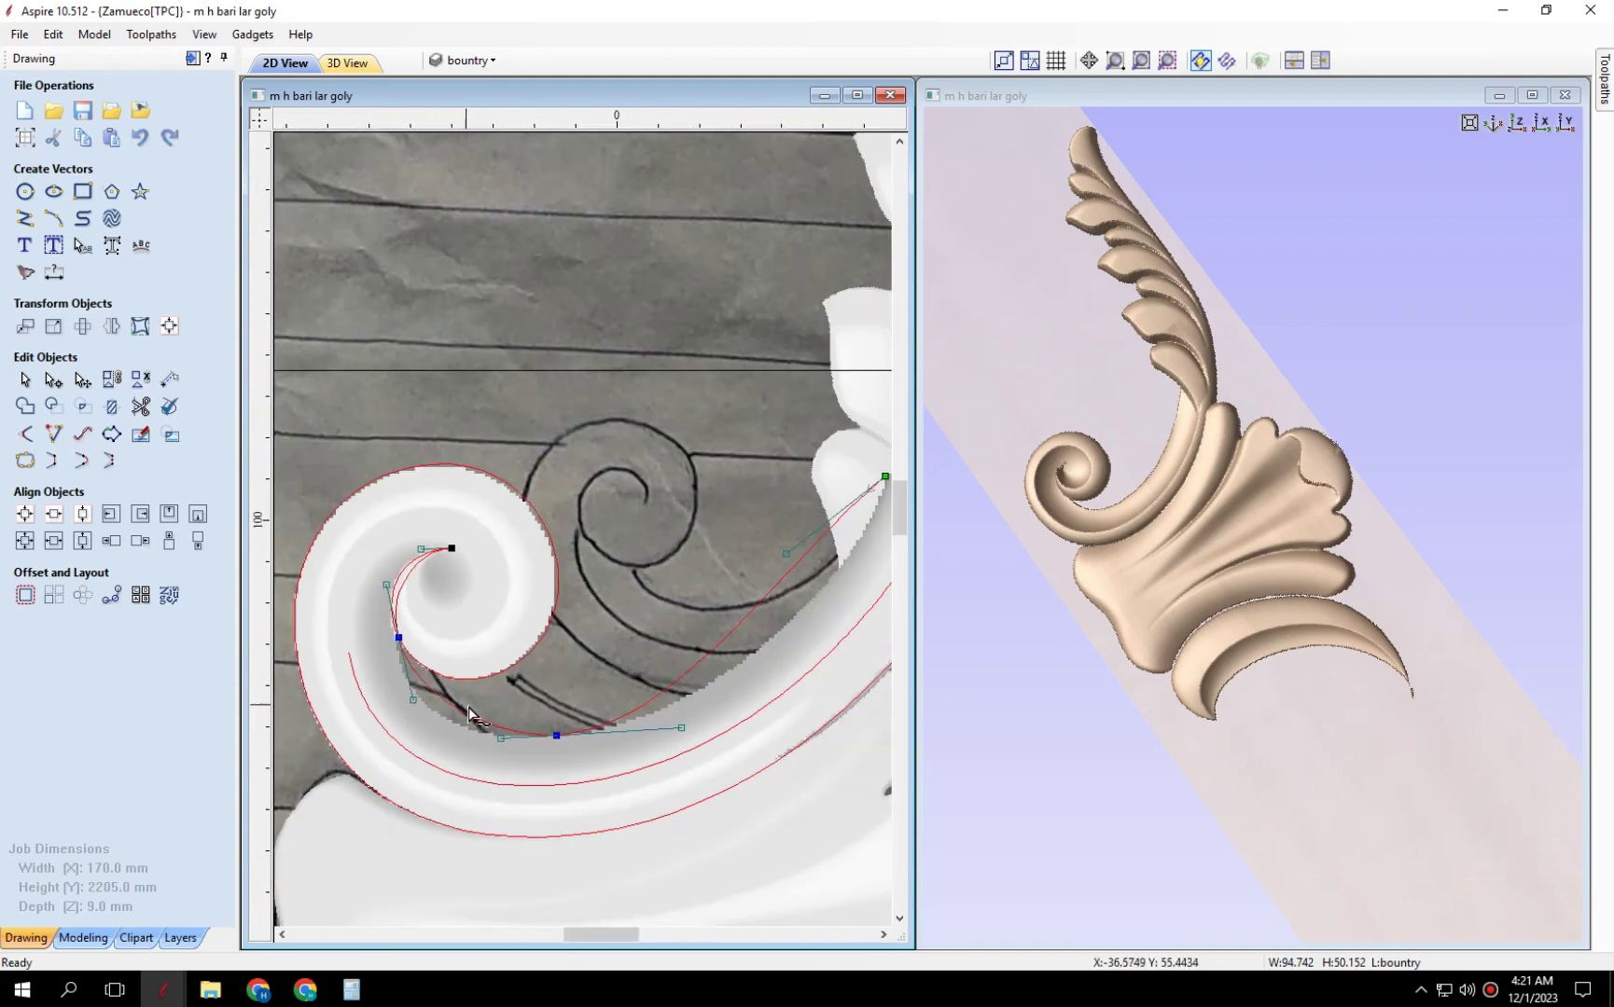
pyautogui.moveTo(447, 895); pyautogui.dragTo(454, 746, button='middle')
pyautogui.scroll(-2, 387, 737)
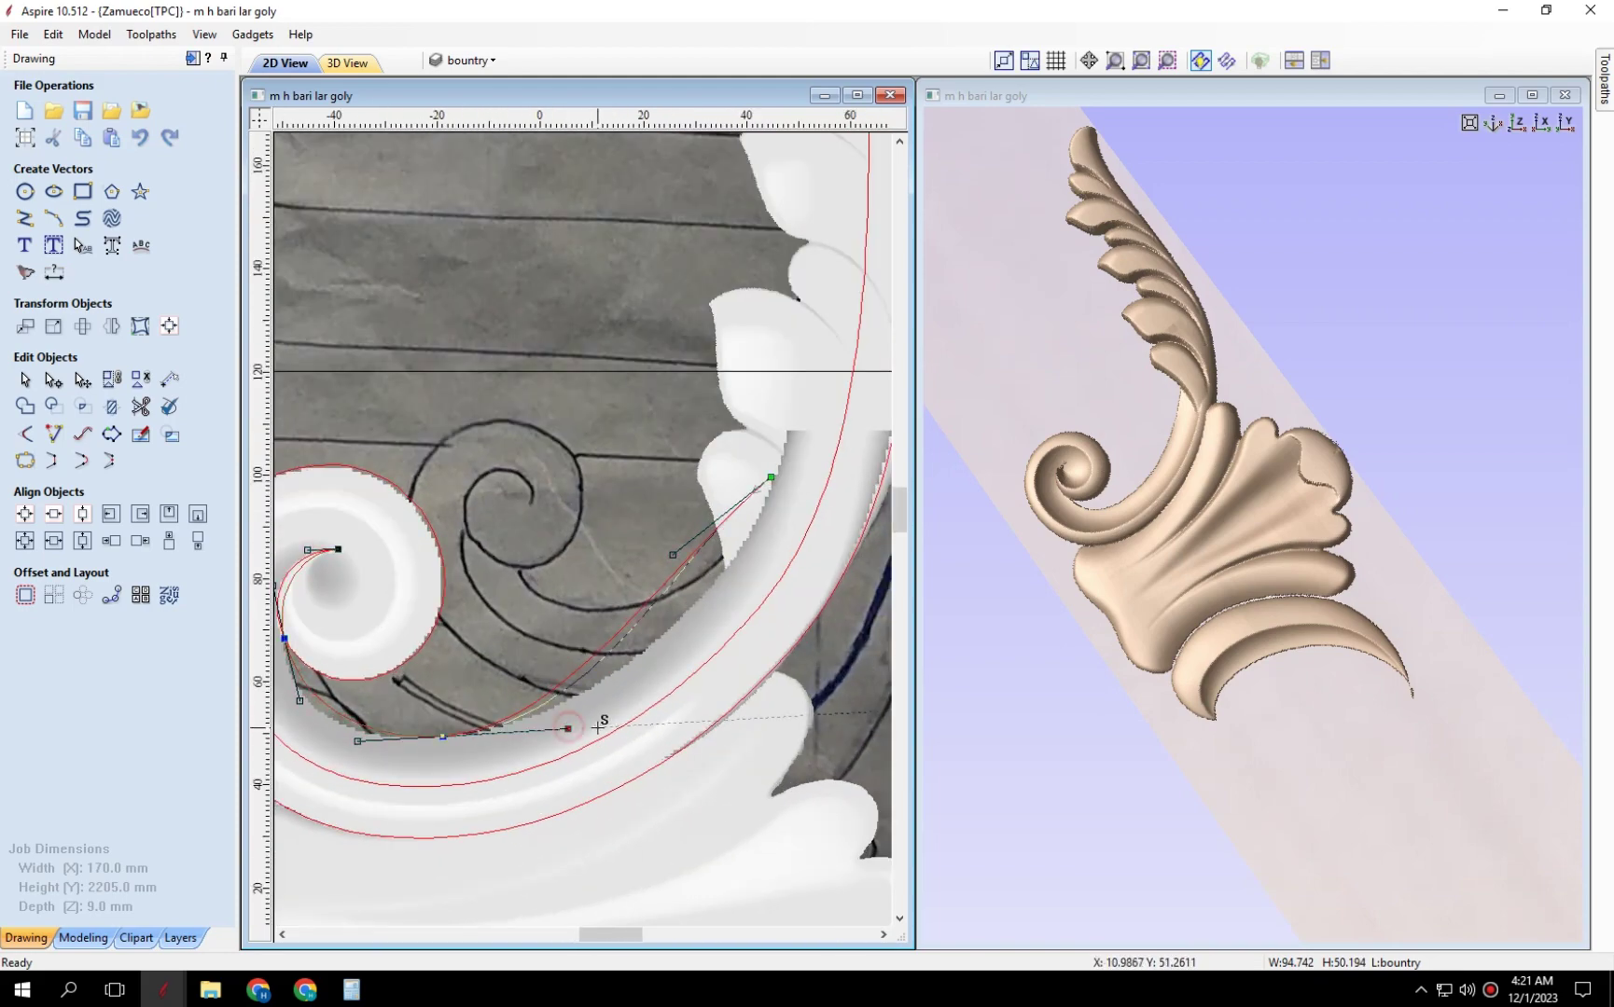
pyautogui.scroll(2, 767, 457)
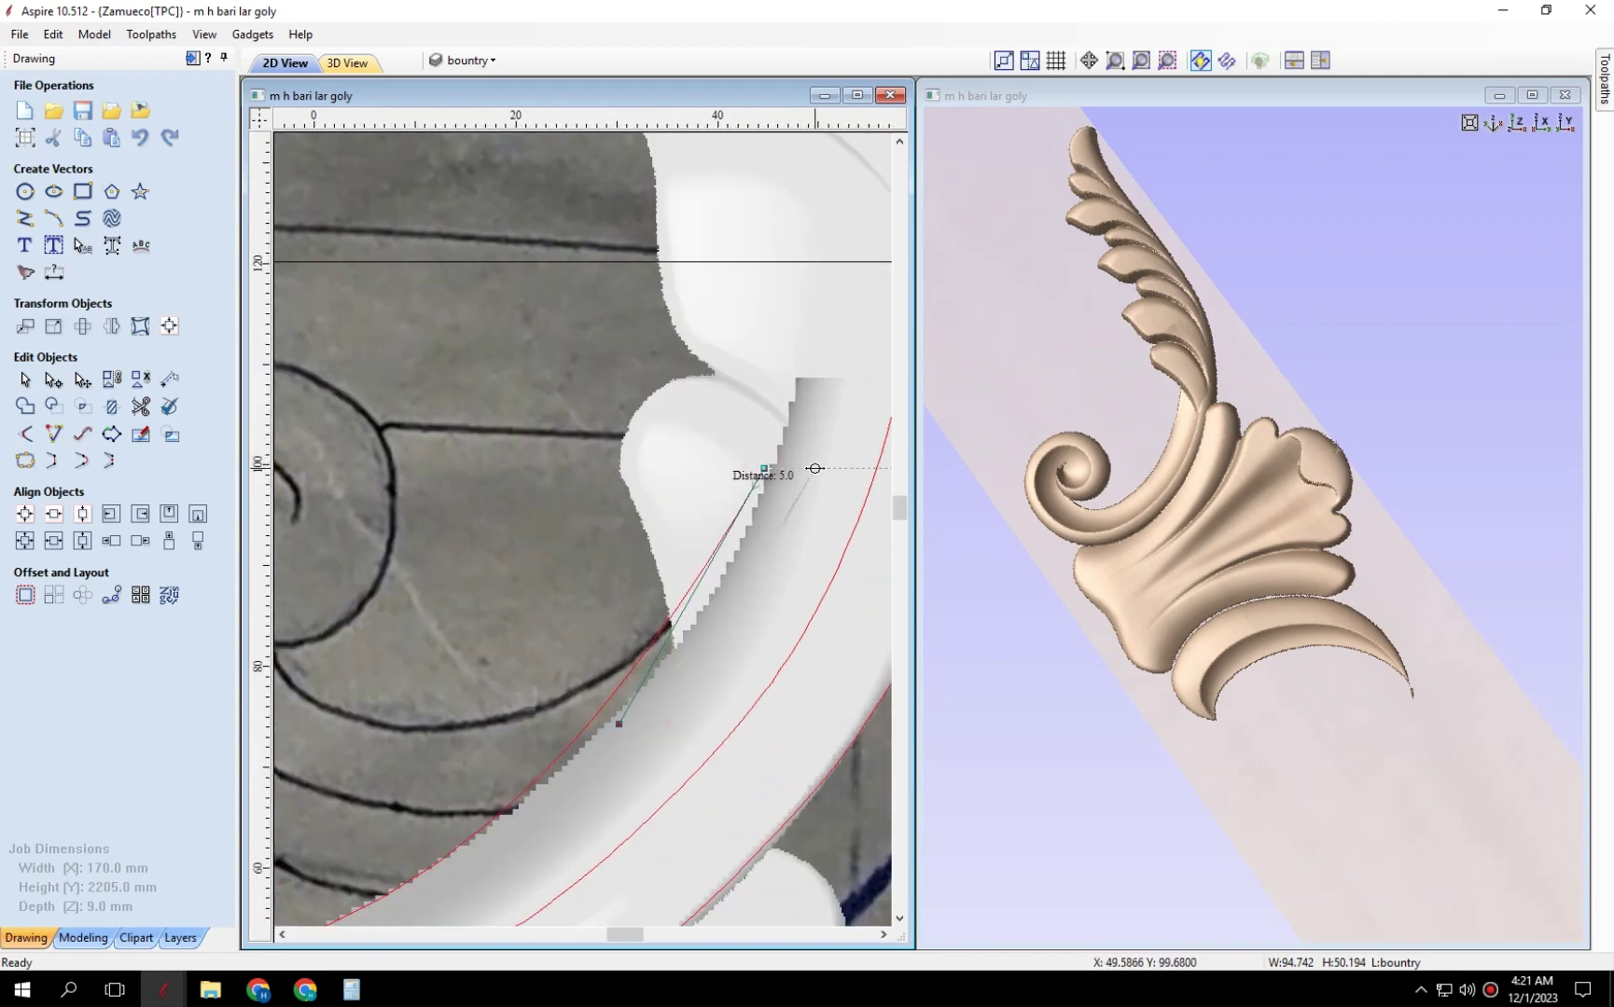
pyautogui.scroll(-2, 814, 468)
pyautogui.moveTo(407, 732); pyautogui.dragTo(631, 777, button='middle')
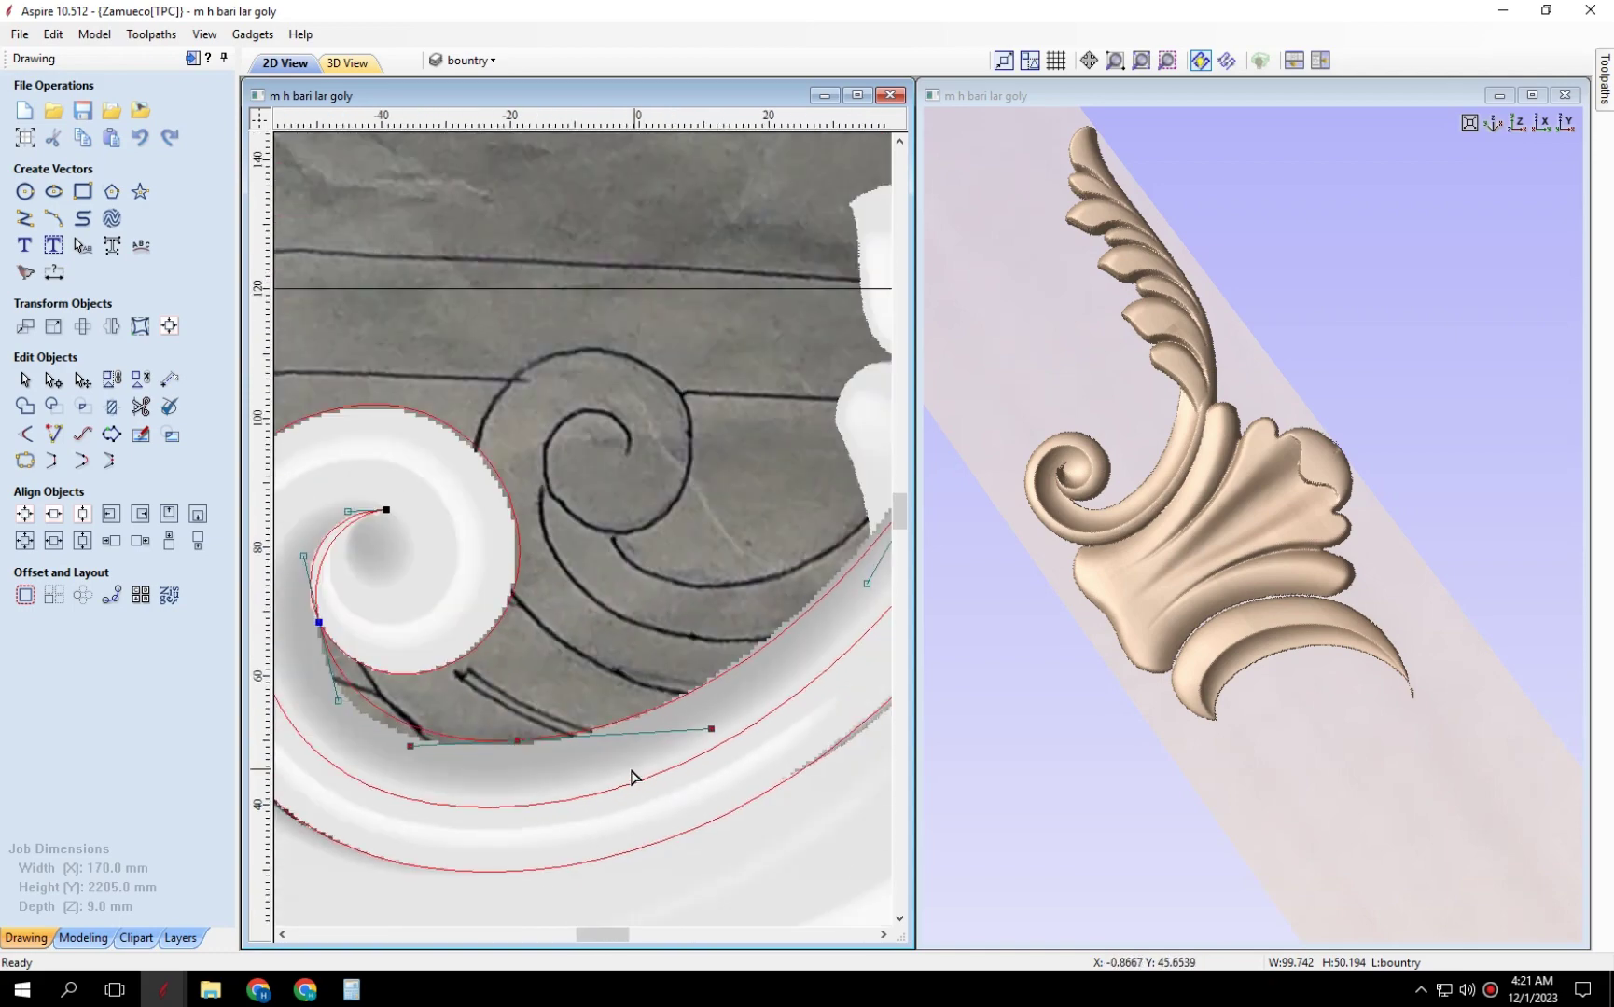
pyautogui.scroll(-2, 632, 777)
pyautogui.scroll(1, 550, 668)
pyautogui.scroll(1, 522, 713)
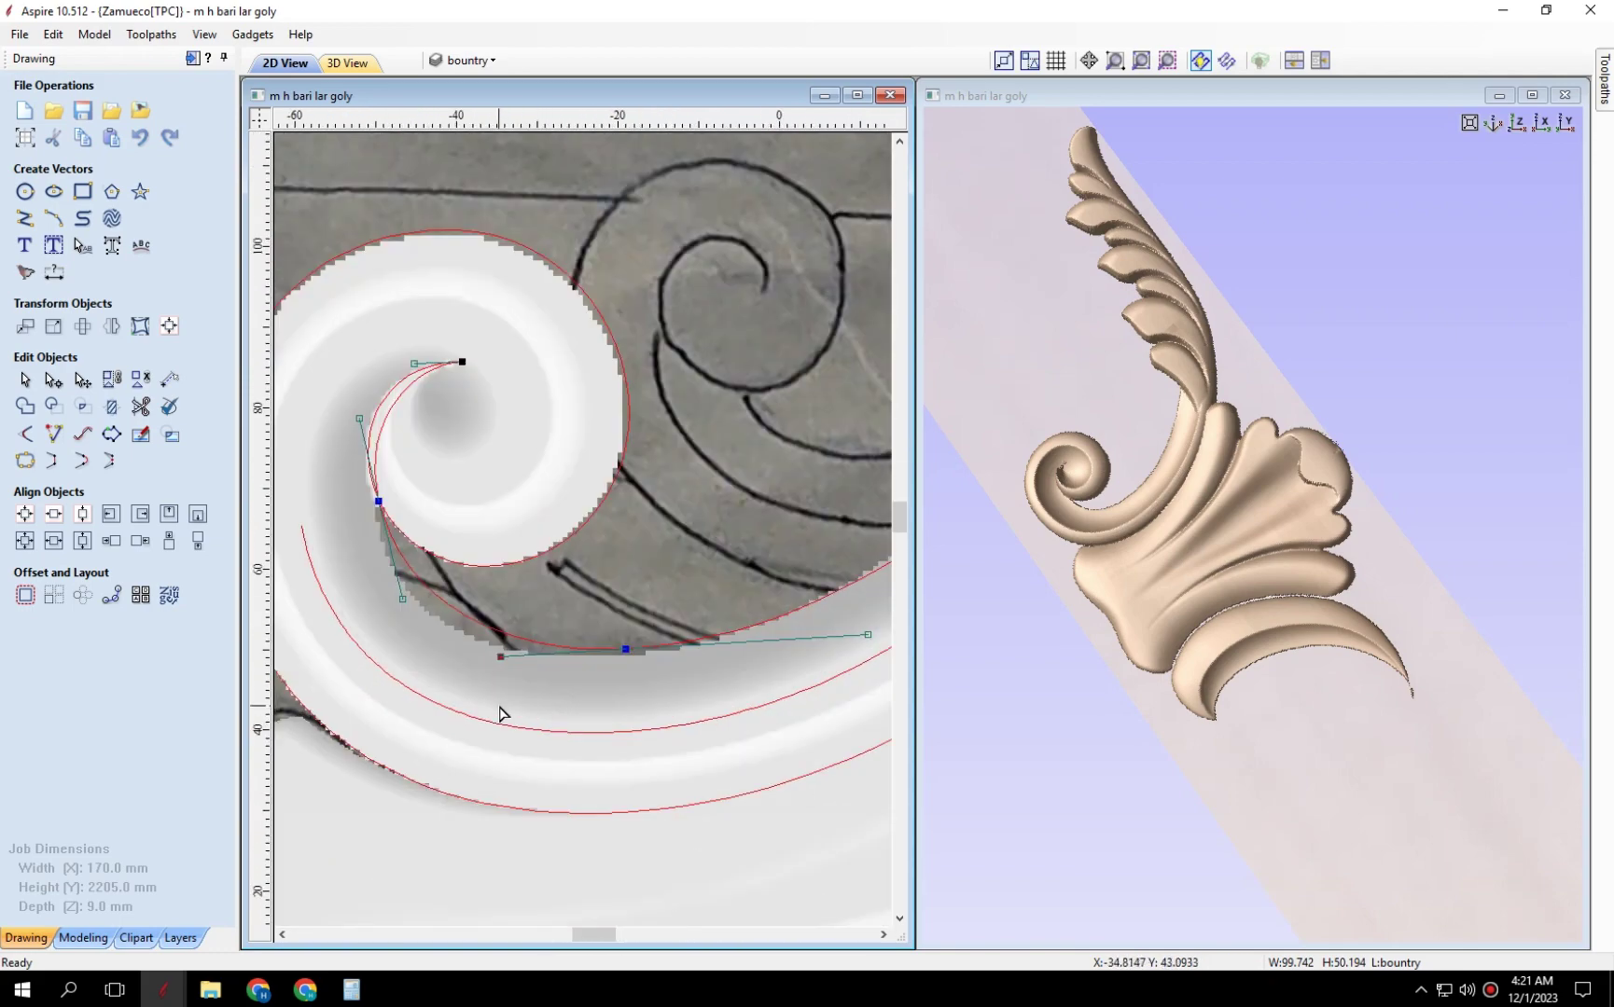
pyautogui.scroll(-1, 578, 652)
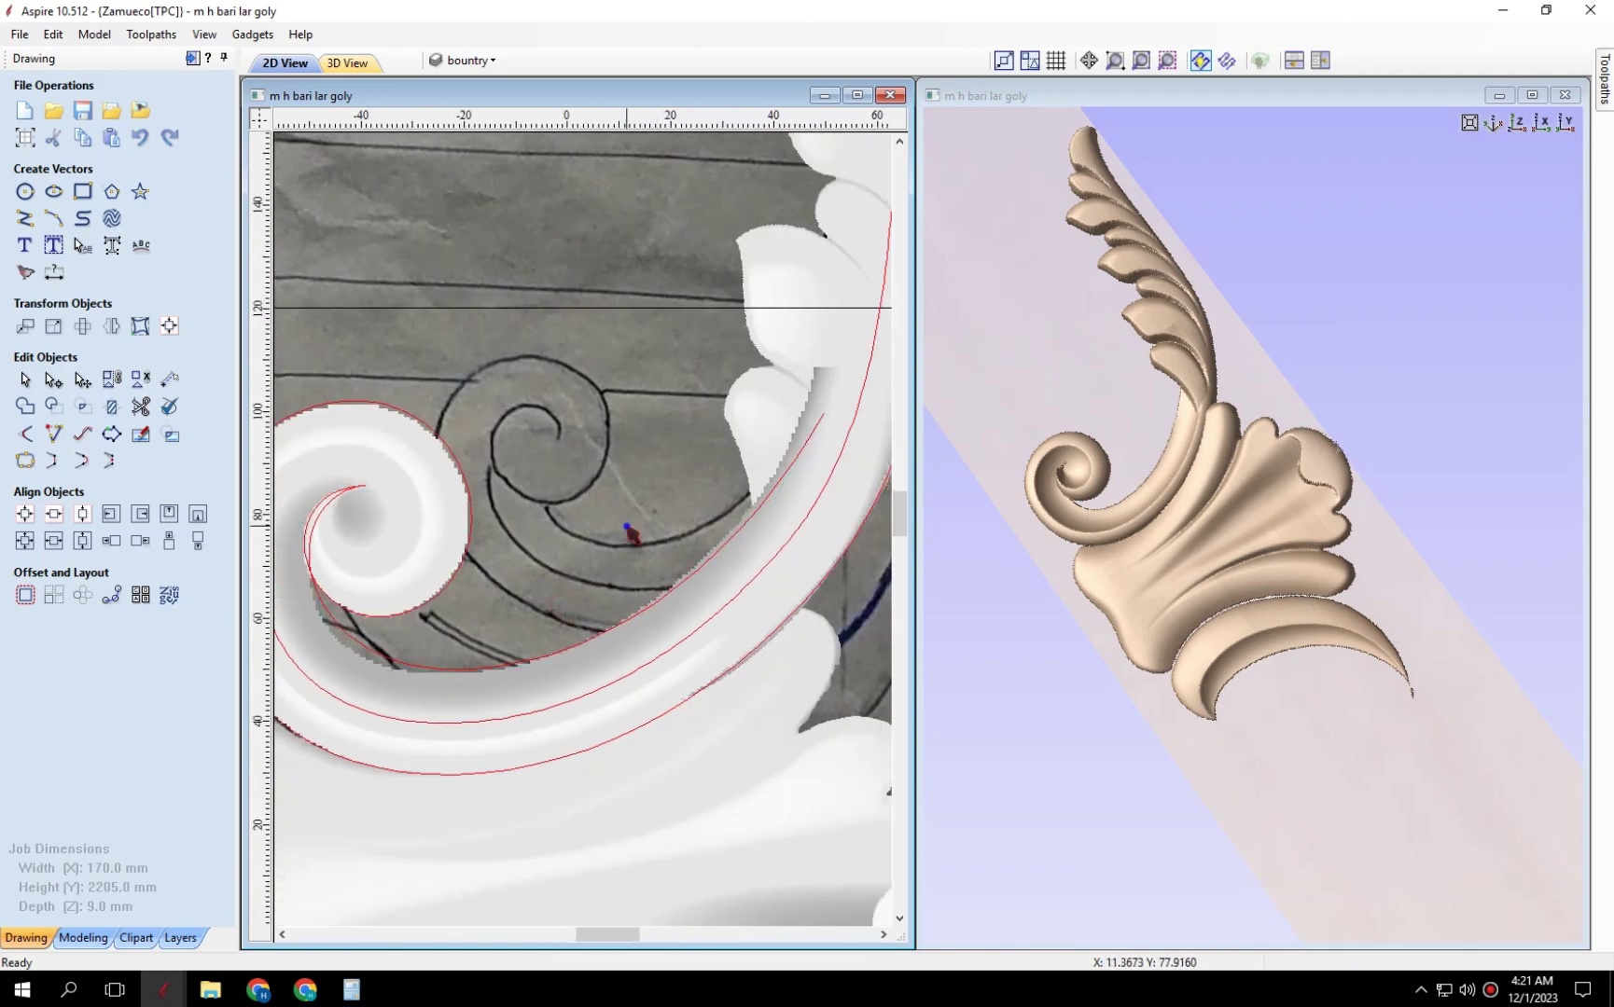
pyautogui.press('Delete')
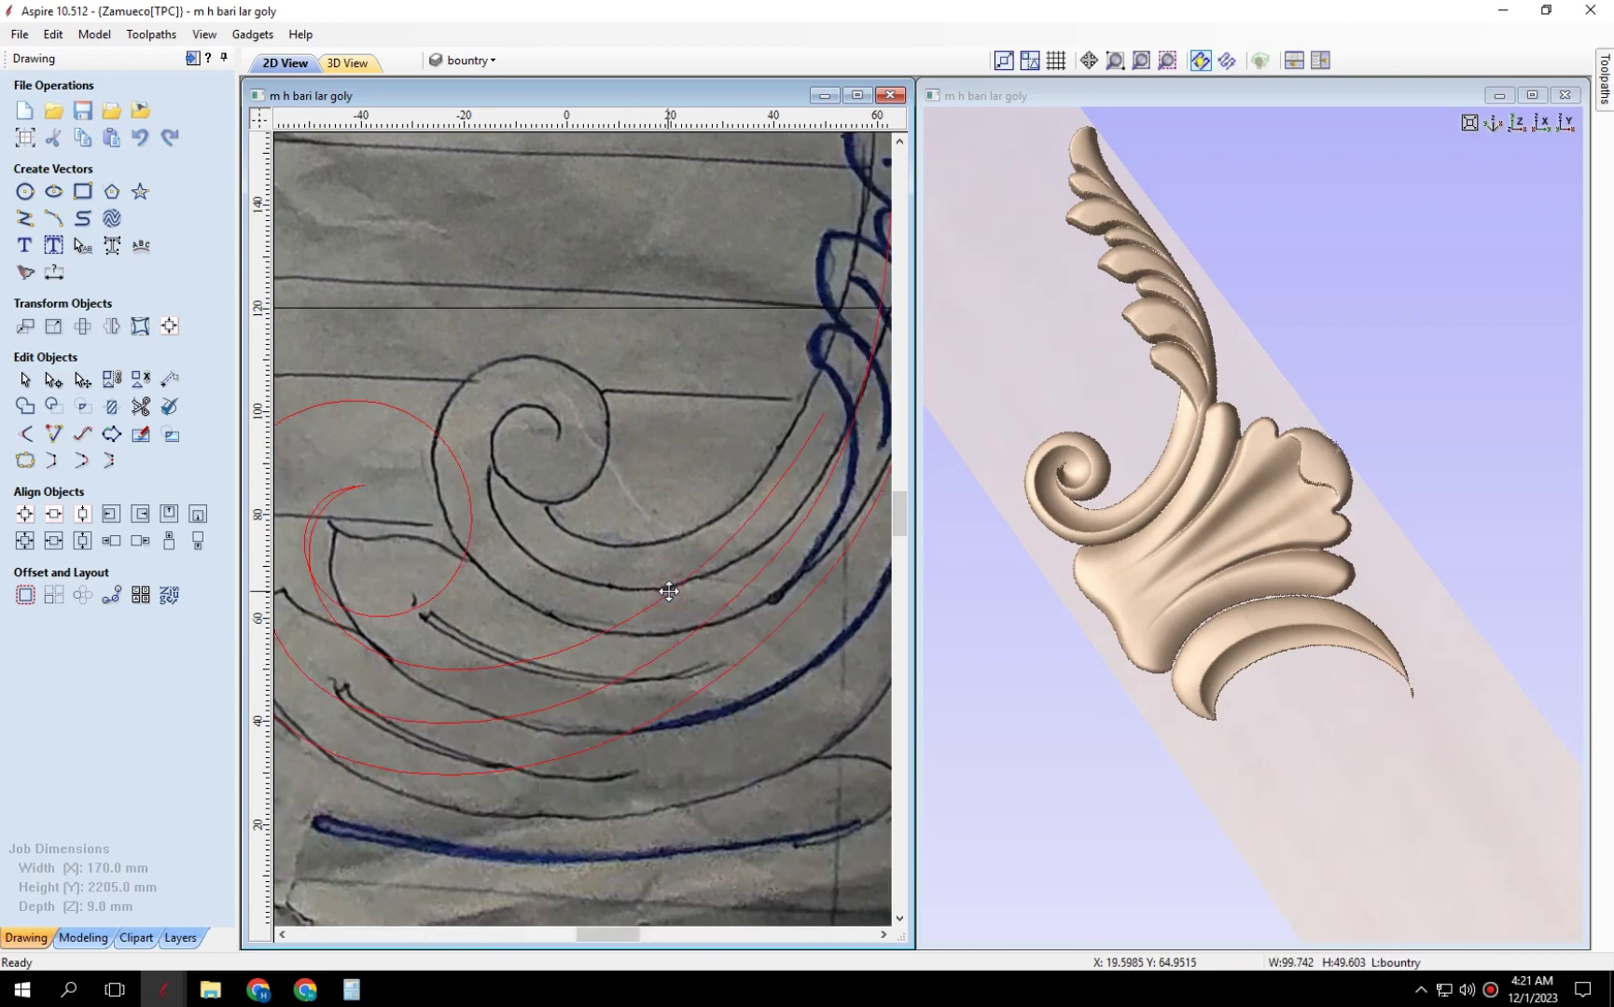
pyautogui.hotkey('ctrl', 'z')
pyautogui.scroll(-5, 669, 591)
pyautogui.scroll(4, 599, 511)
# Start a Two Rail Sweep from the Modeling tools using the redrawn spiral rails.
pyautogui.click(186, 359)
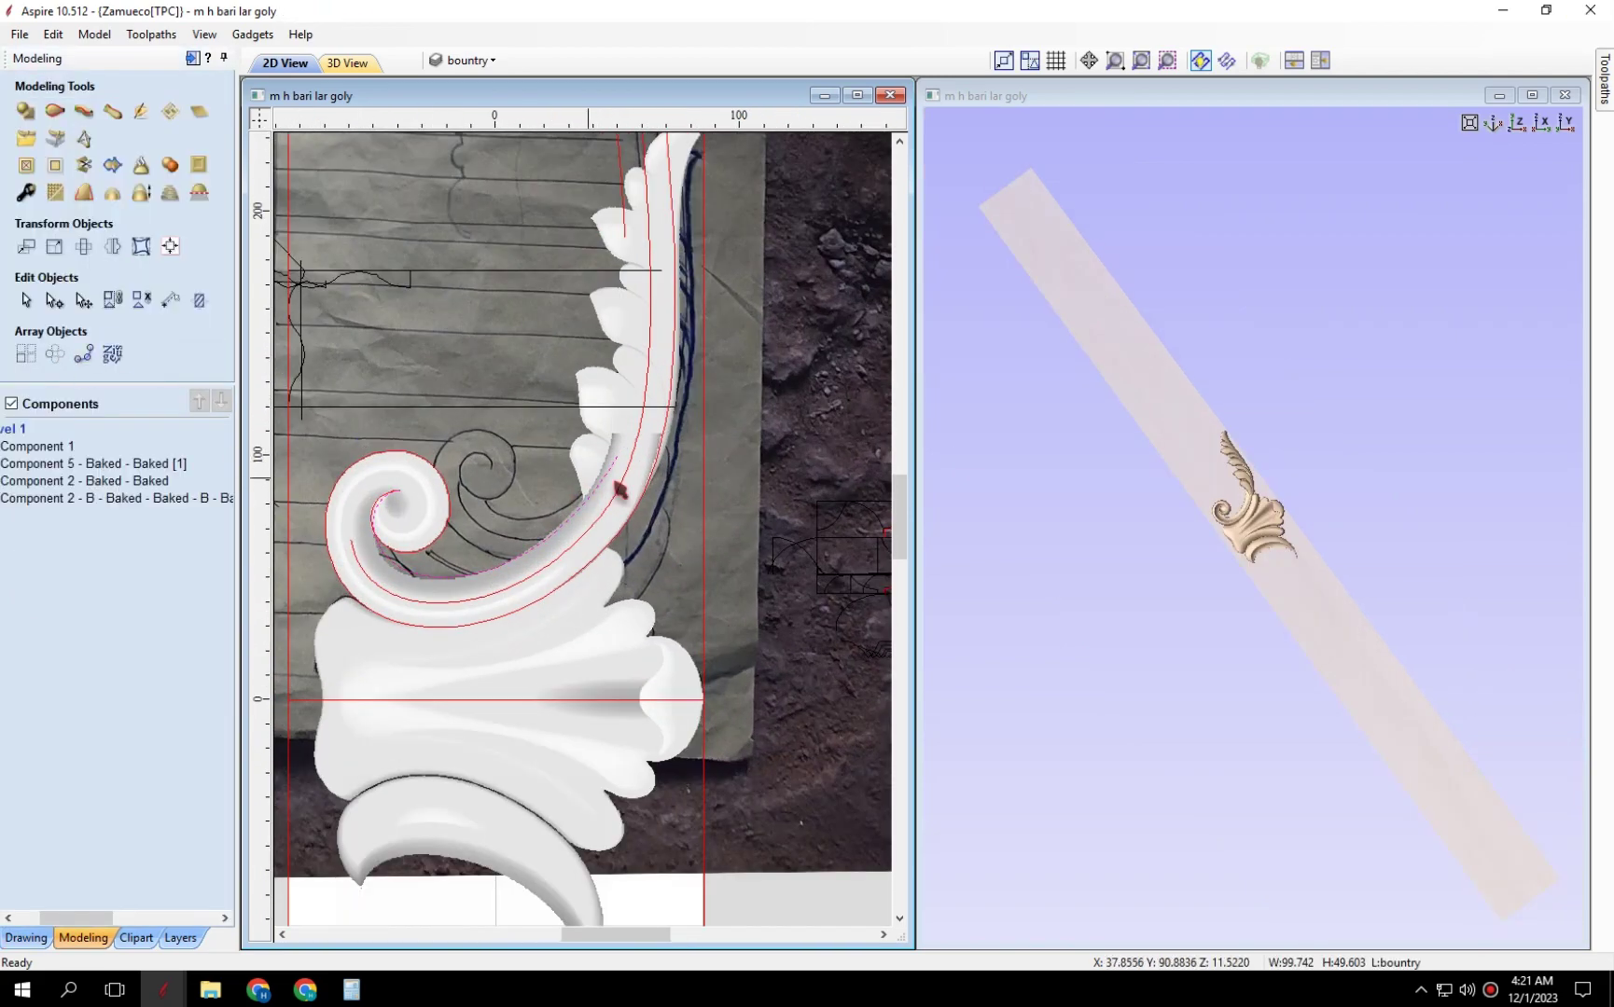
pyautogui.scroll(3, 632, 492)
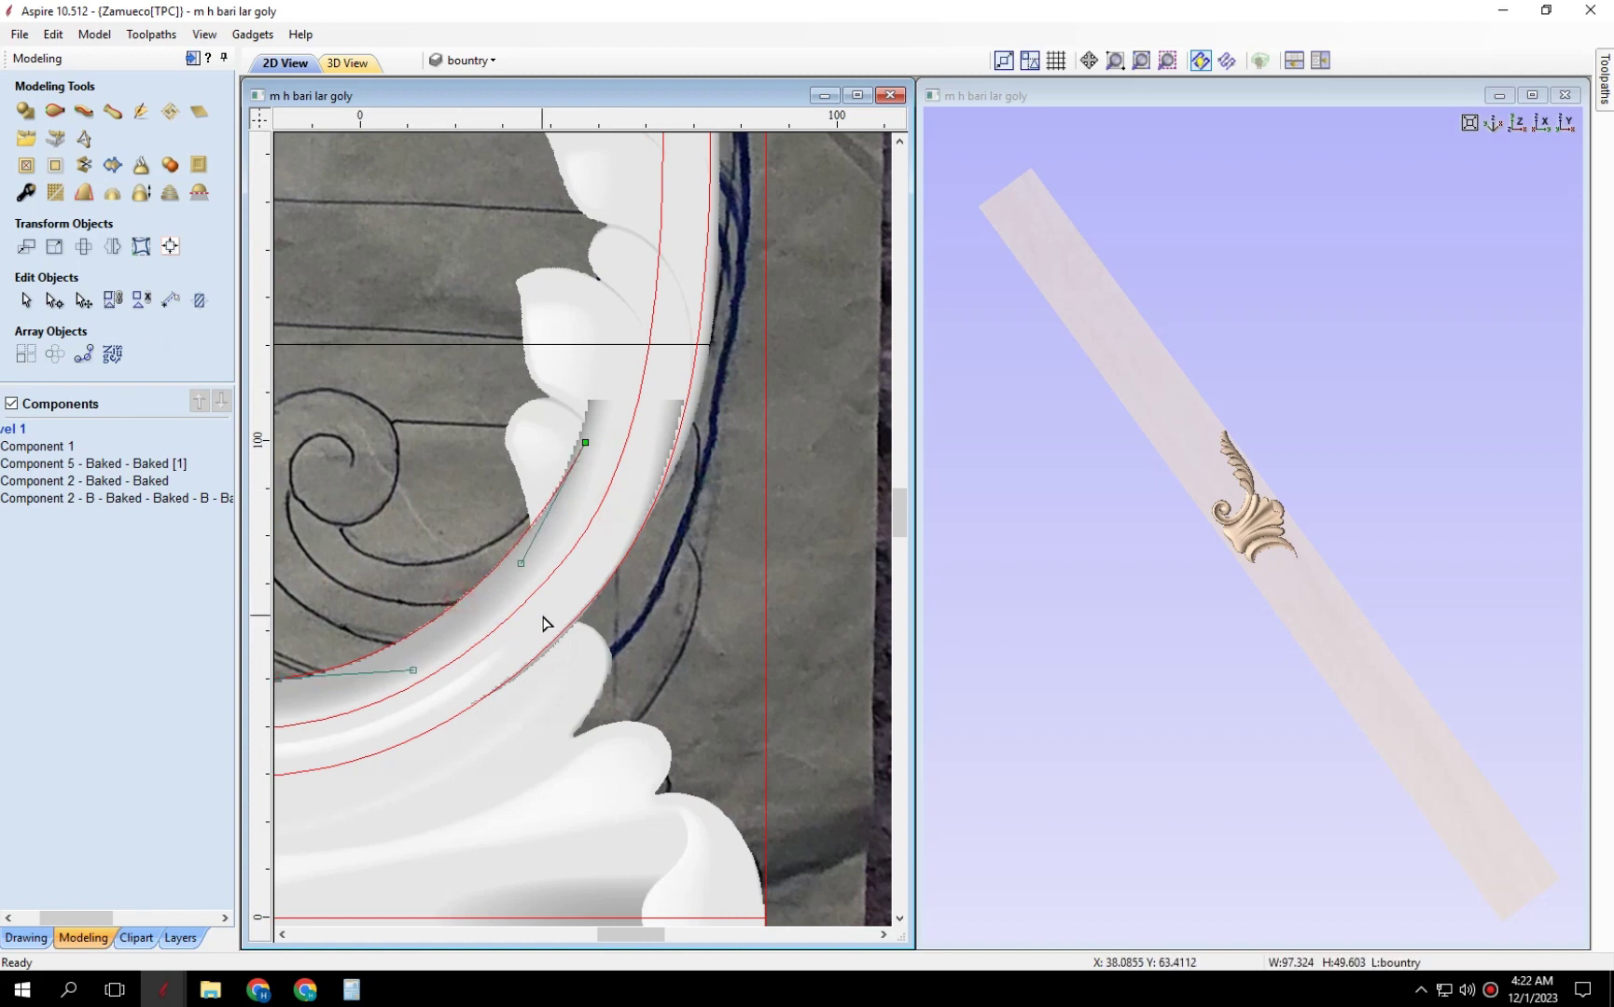
pyautogui.scroll(-4, 353, 705)
pyautogui.scroll(3, 423, 737)
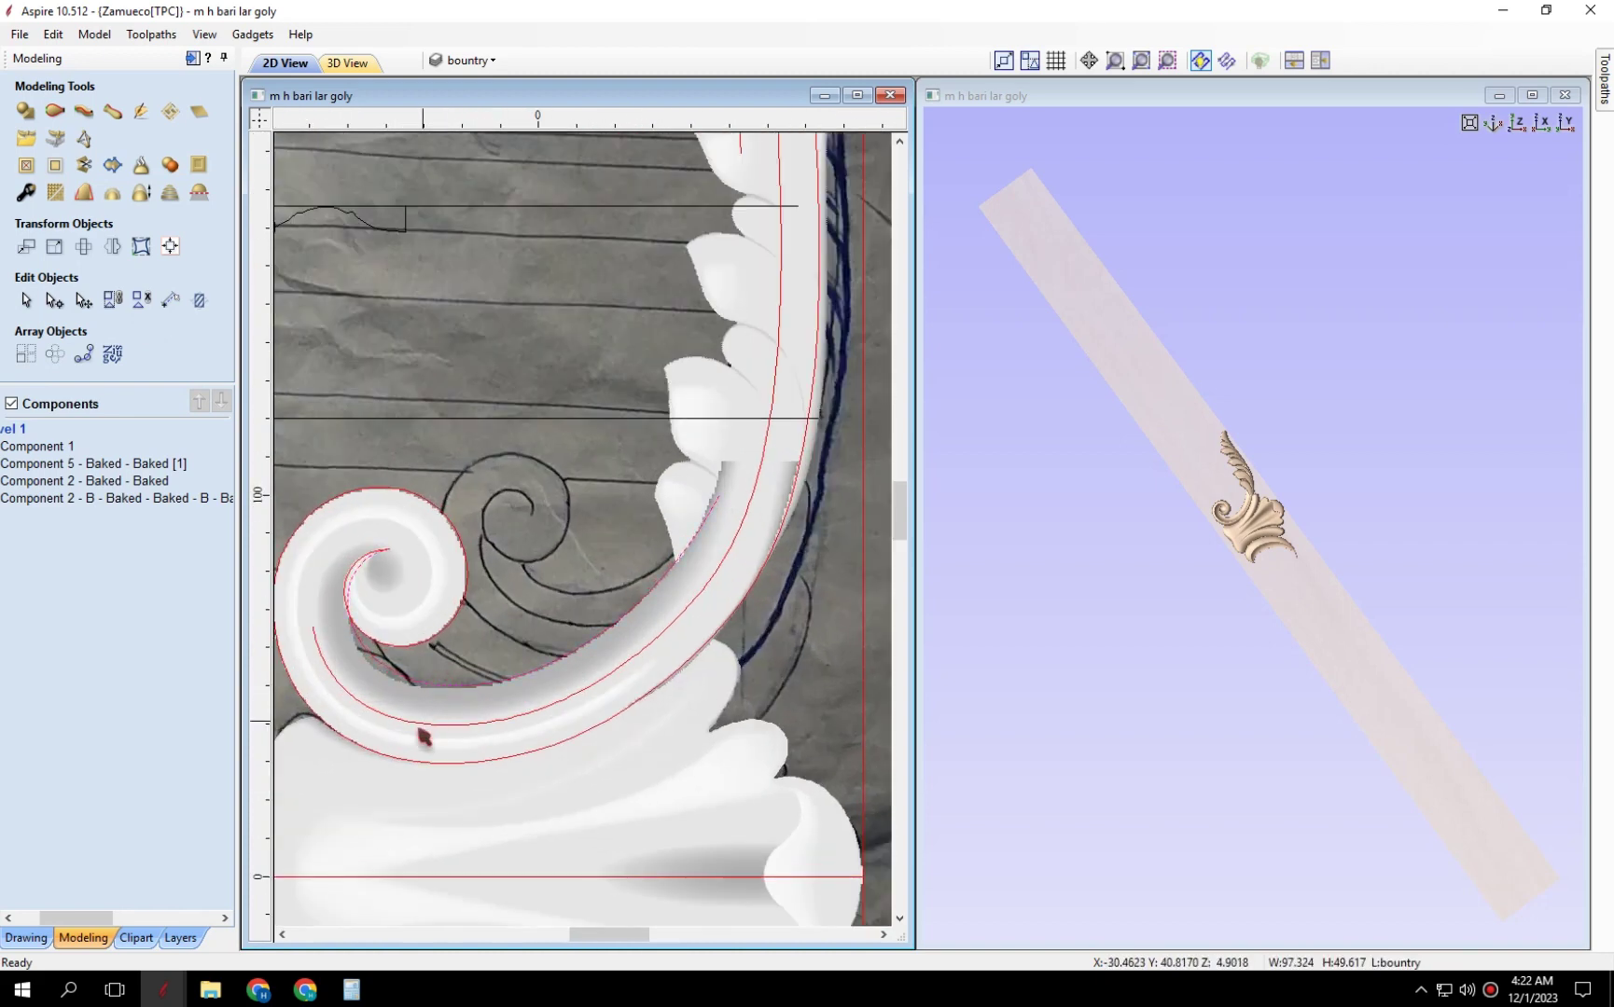
pyautogui.click(54, 111)
pyautogui.scroll(-1, 309, 402)
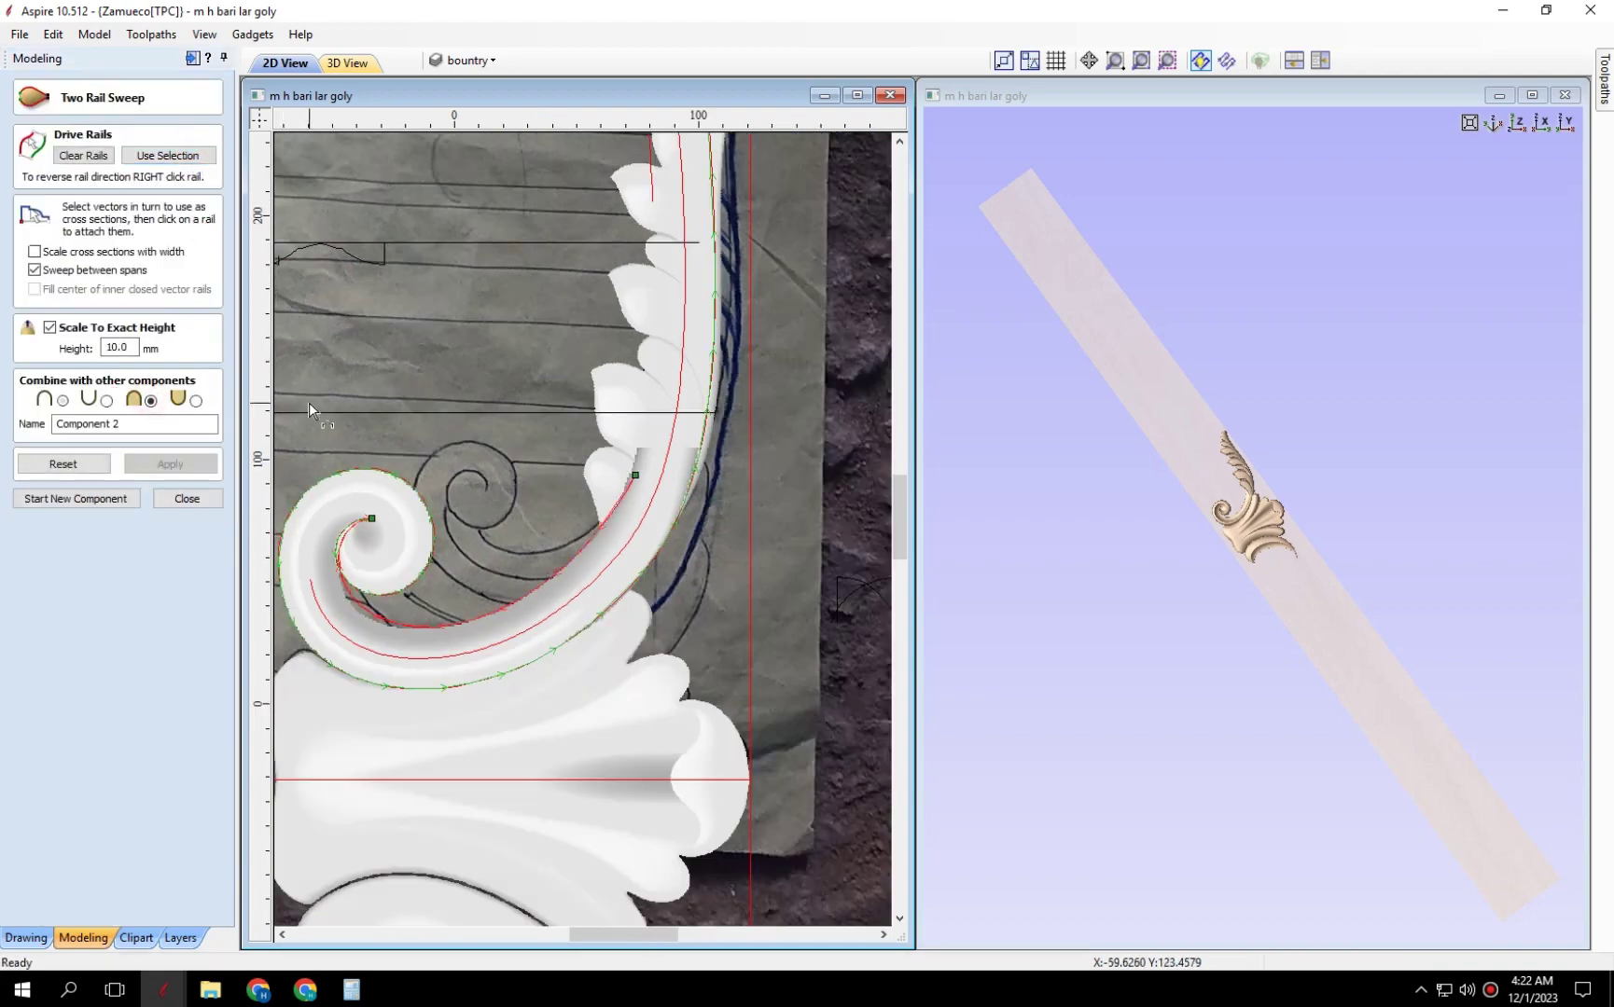
pyautogui.scroll(-3, 551, 306)
pyautogui.scroll(3, 564, 131)
pyautogui.scroll(-3, 548, 505)
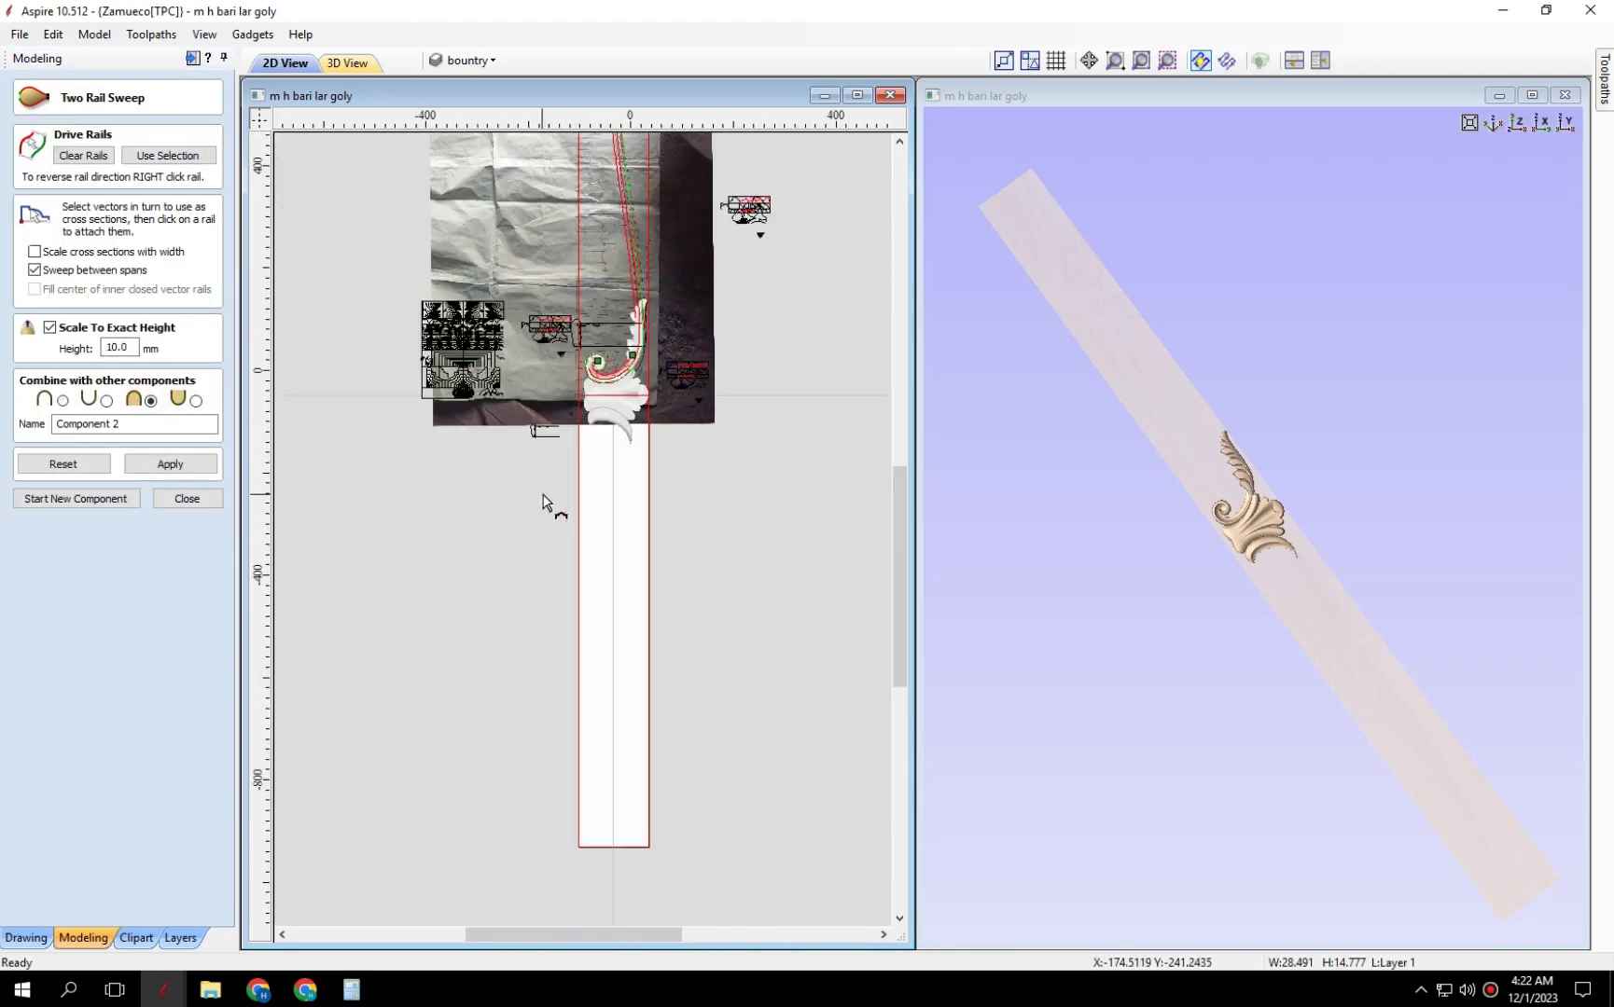
pyautogui.scroll(4, 695, 335)
# Check the rail direction and apply the sweep, adding the tapering spiral scroll to the relief.
pyautogui.rightClick(651, 321)
pyautogui.click(135, 464)
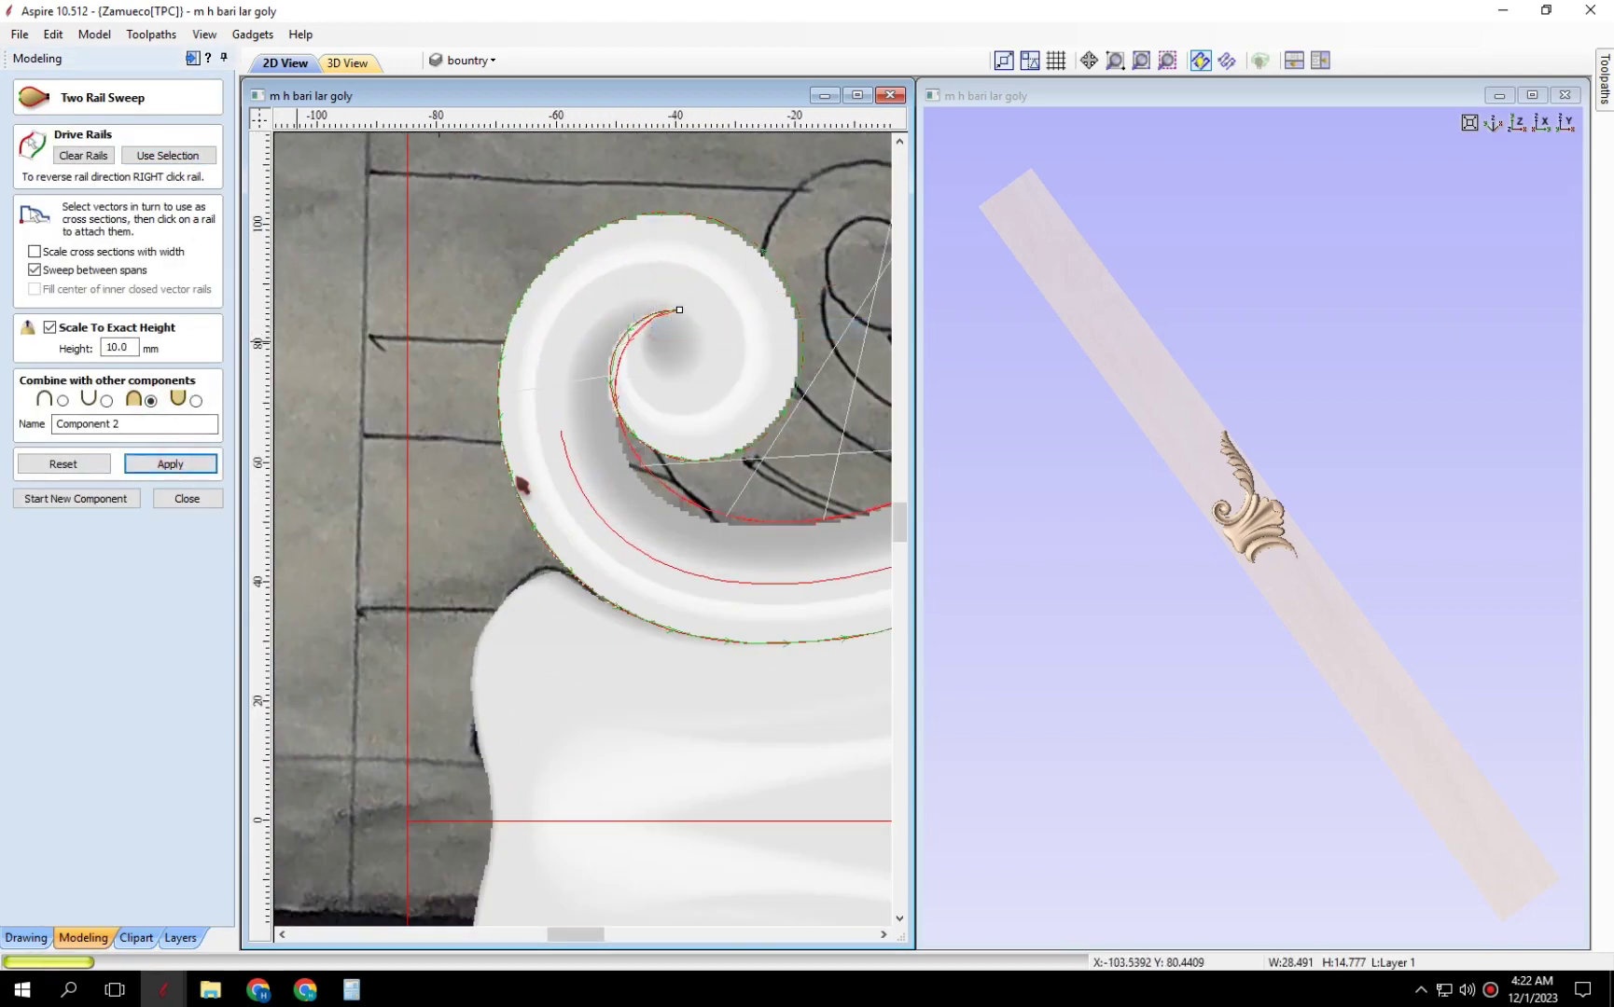
pyautogui.scroll(3, 1305, 634)
pyautogui.scroll(1, 1260, 658)
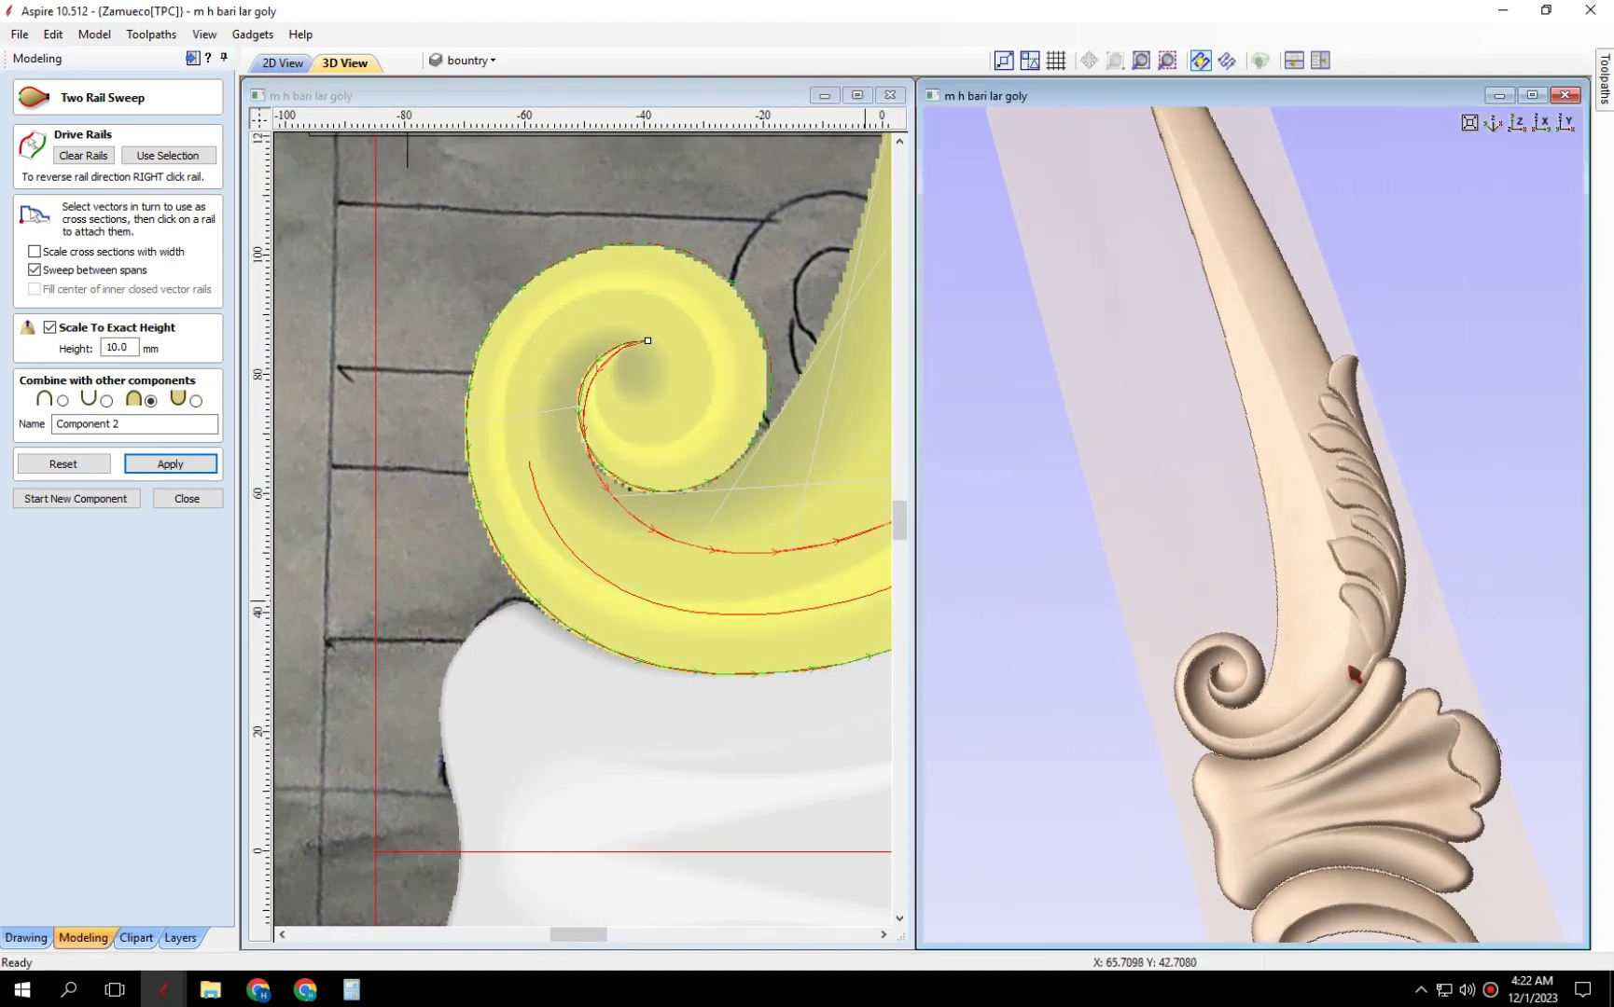
pyautogui.scroll(2, 503, 619)
pyautogui.scroll(-3, 536, 491)
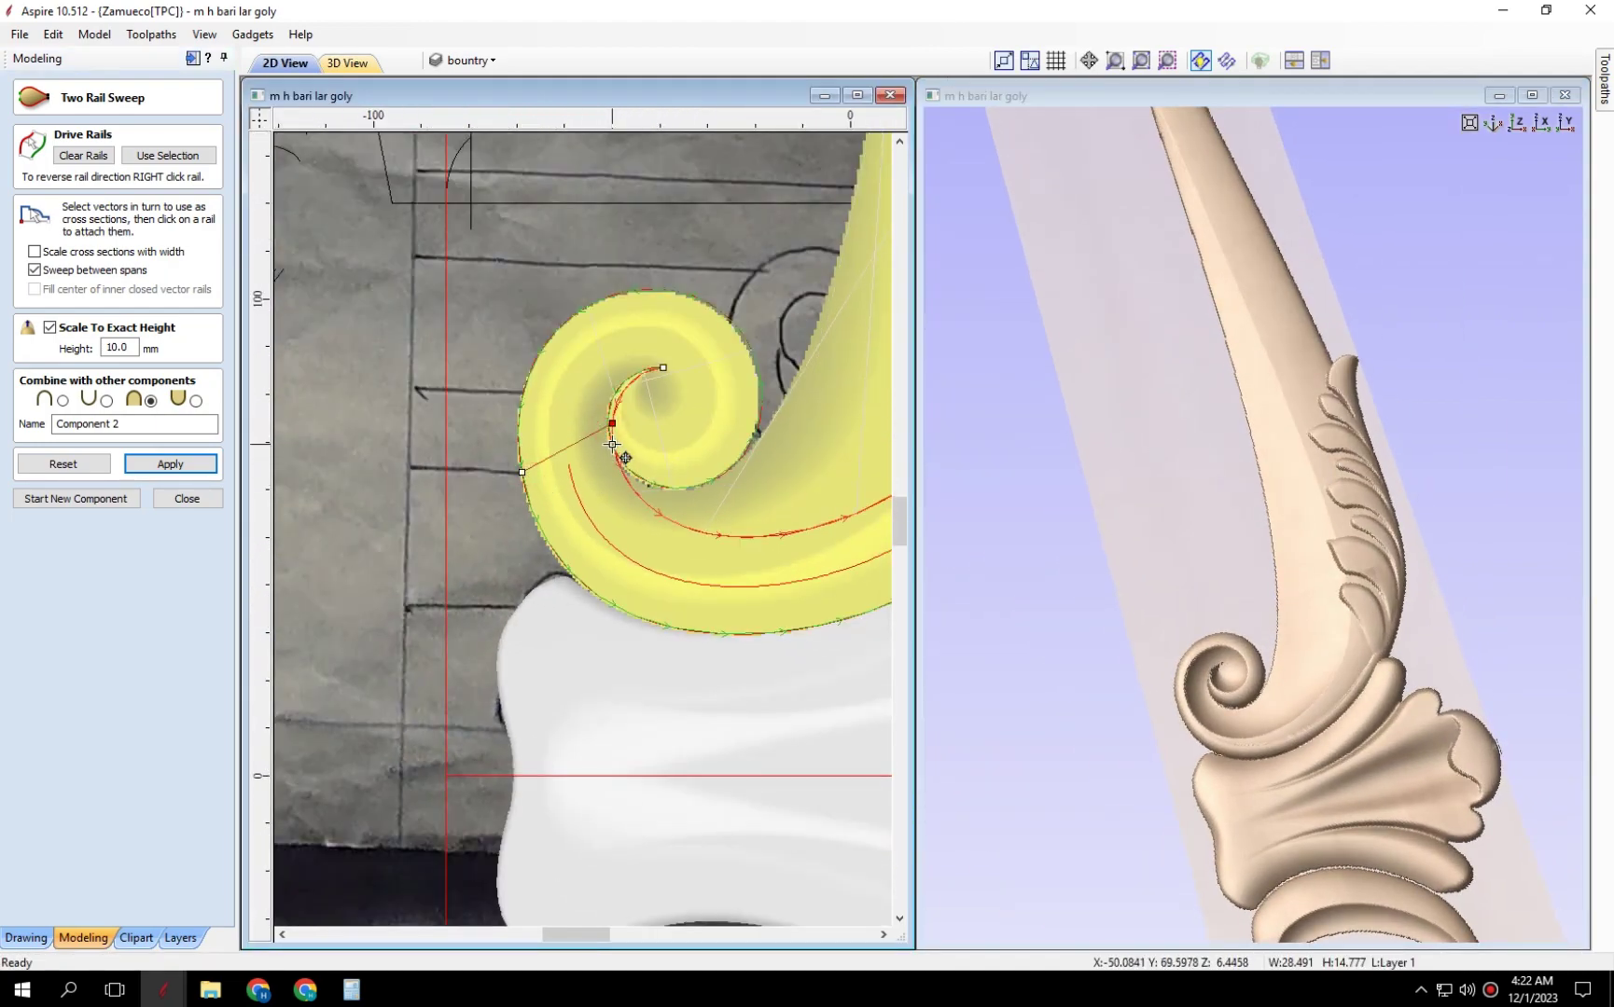
pyautogui.scroll(2, 672, 504)
pyautogui.scroll(-2, 560, 546)
pyautogui.scroll(-2, 695, 592)
pyautogui.scroll(2, 462, 578)
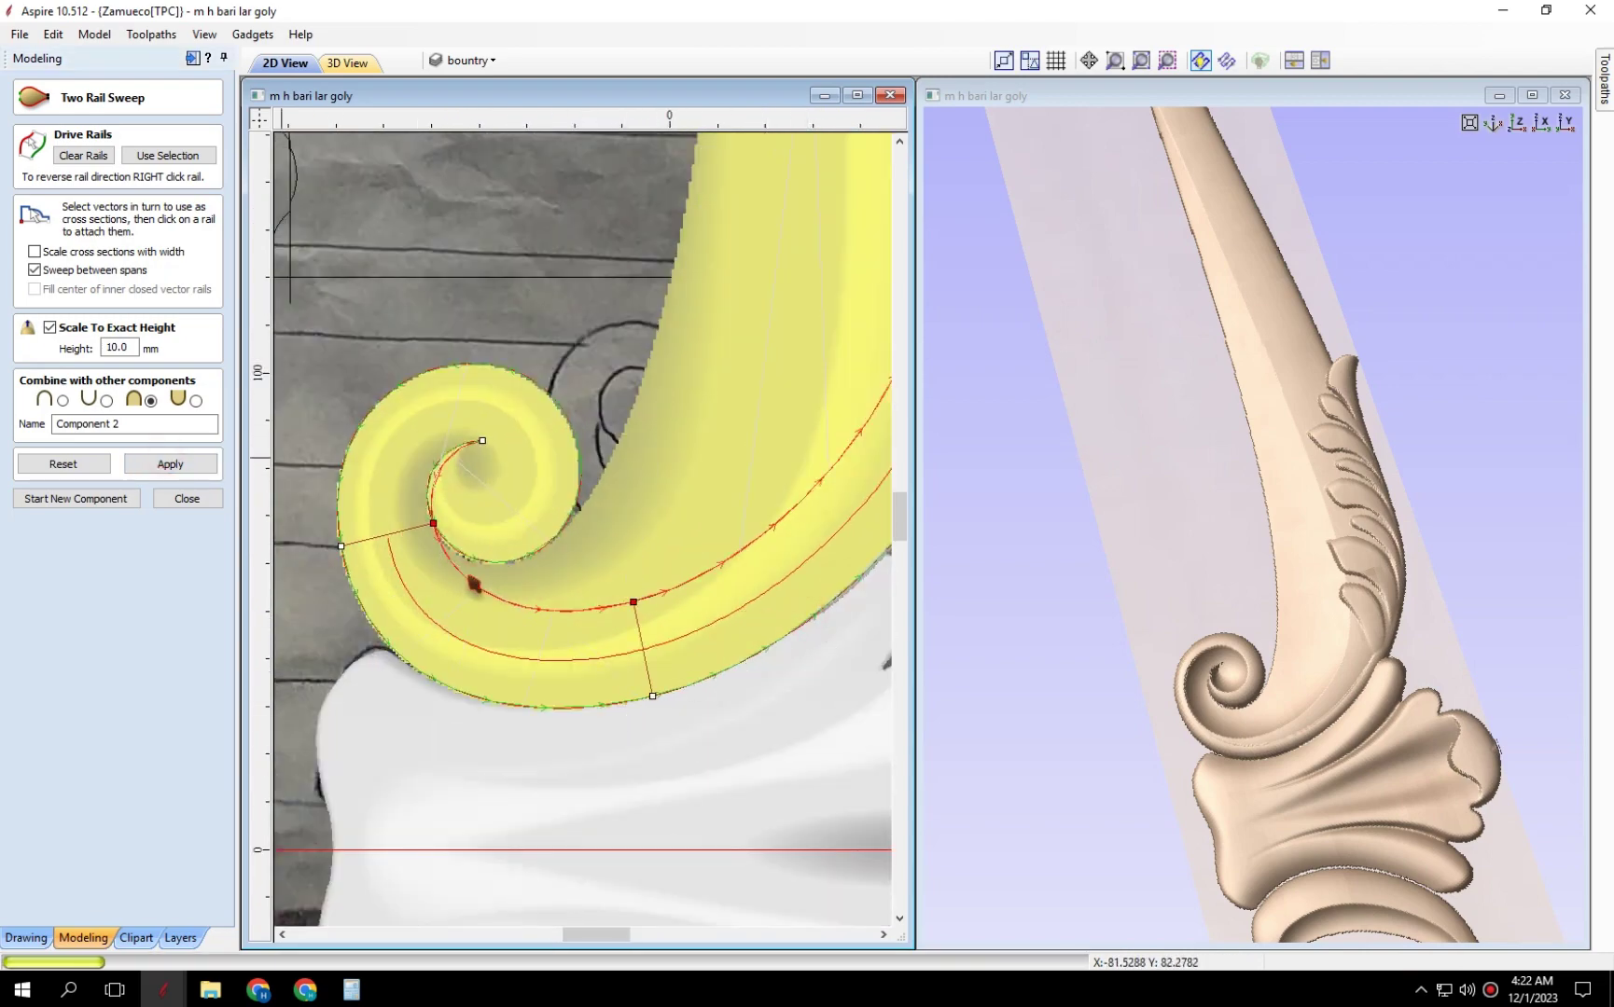
pyautogui.scroll(-1, 475, 597)
pyautogui.scroll(-3, 653, 559)
pyautogui.scroll(-2, 791, 516)
pyautogui.scroll(3, 791, 514)
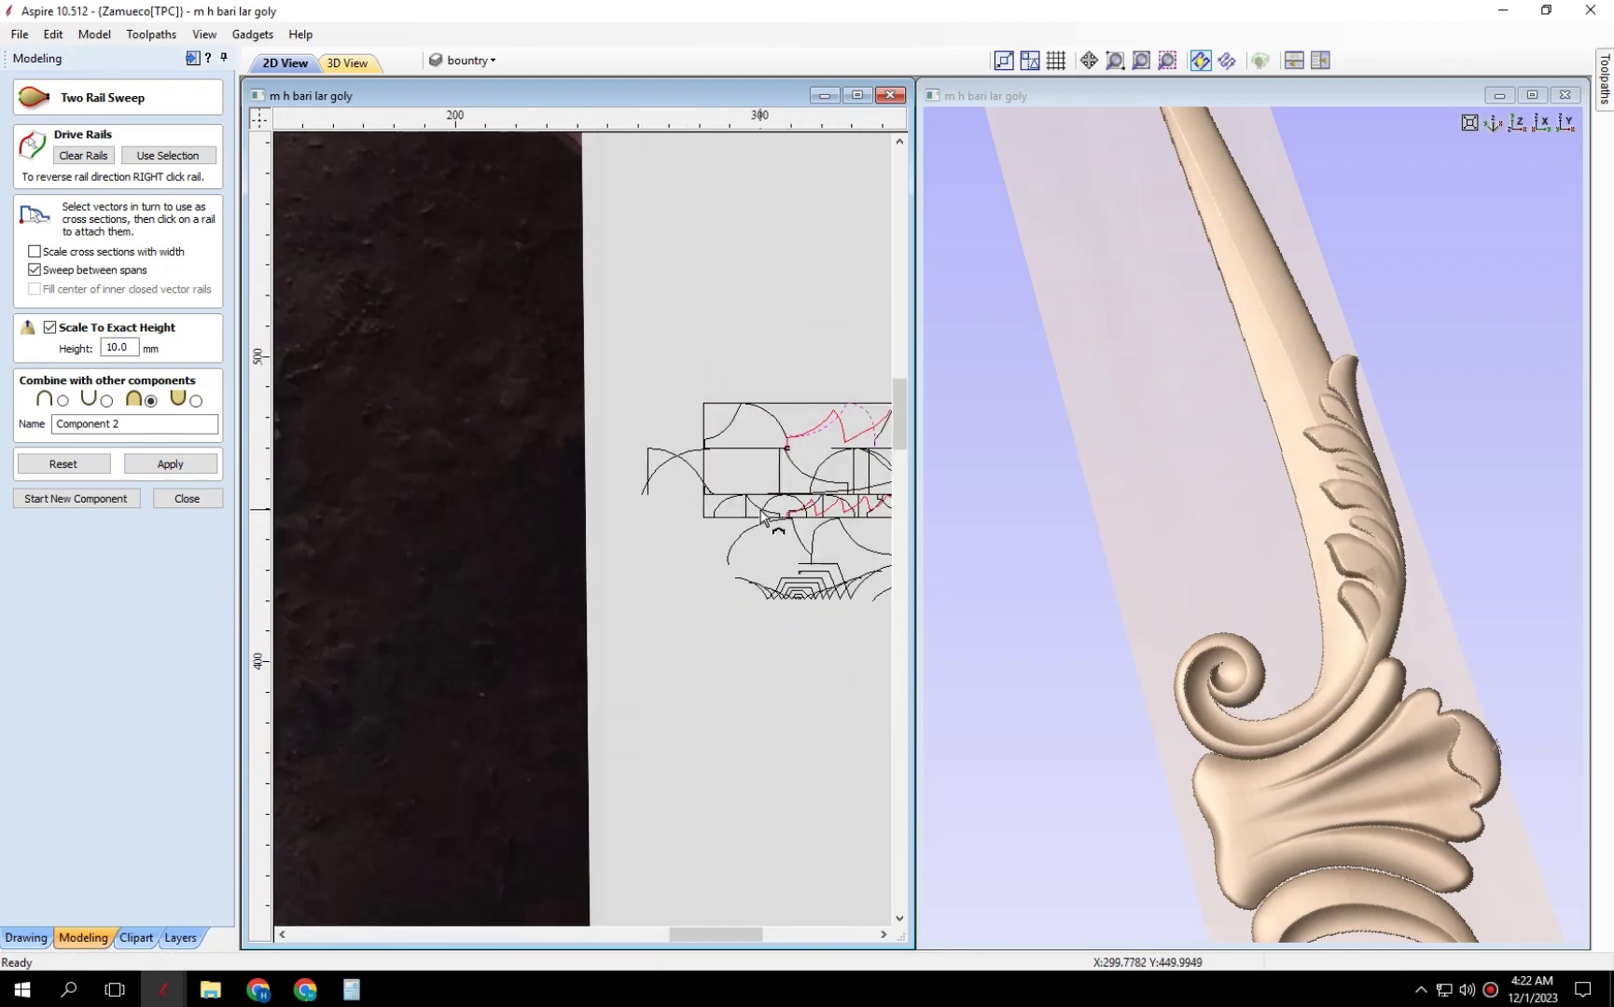
pyautogui.scroll(-2, 623, 667)
pyautogui.scroll(2, 652, 358)
pyautogui.scroll(-1, 580, 614)
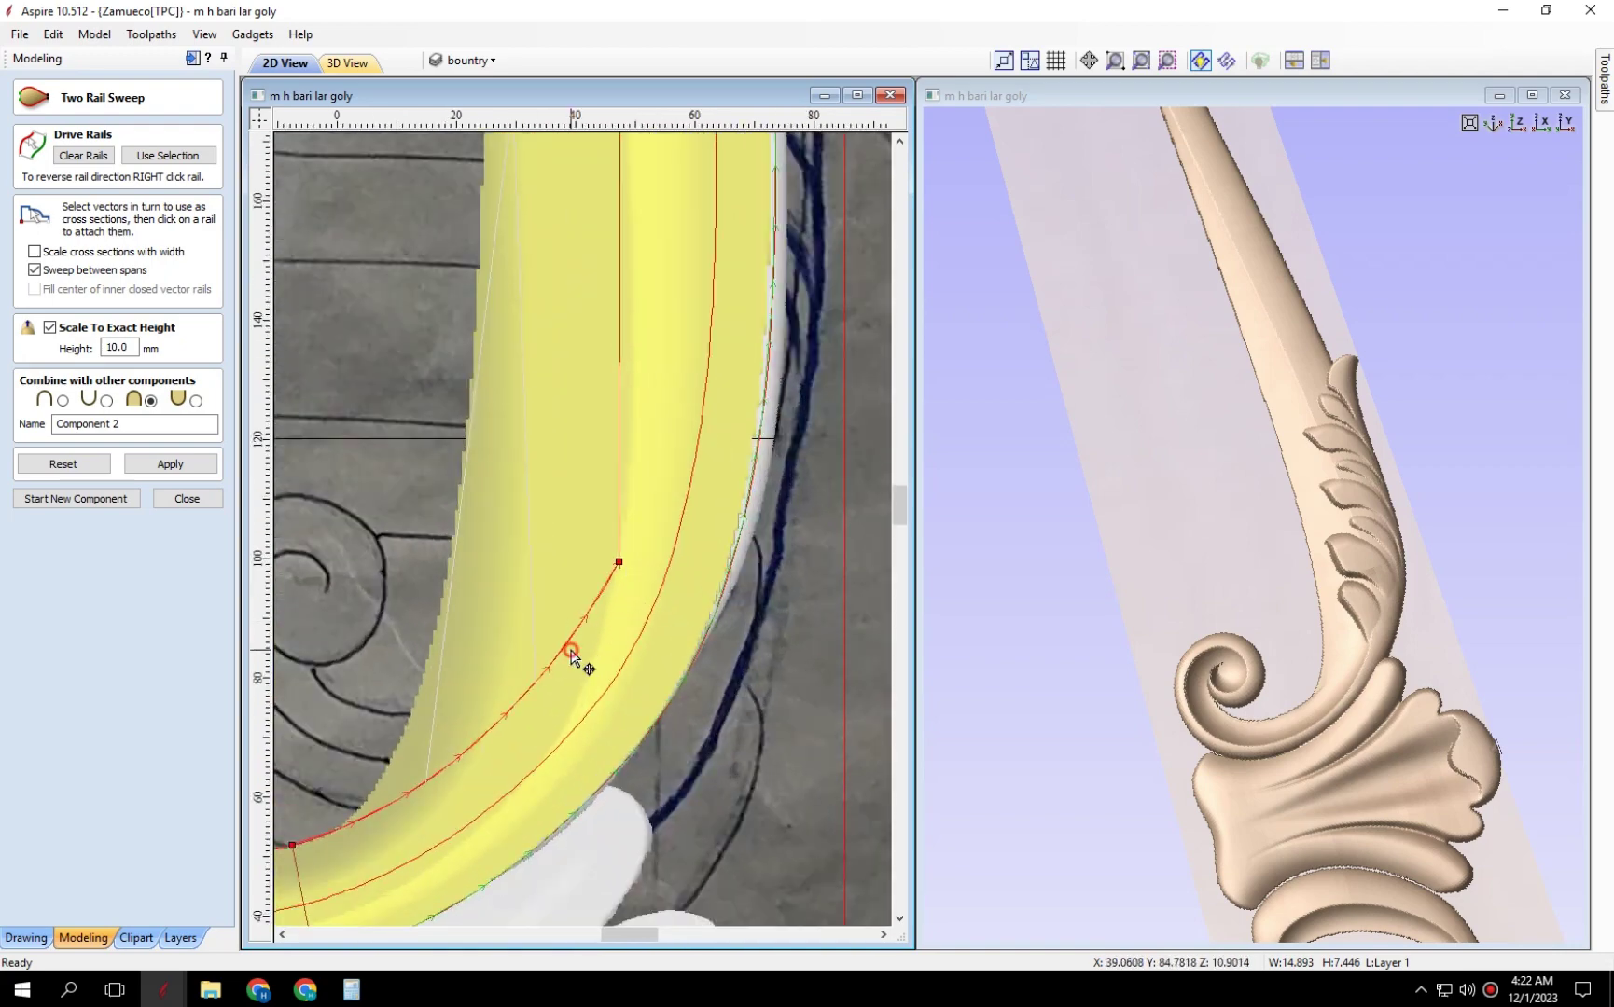
pyautogui.scroll(-2, 639, 744)
pyautogui.scroll(2, 448, 755)
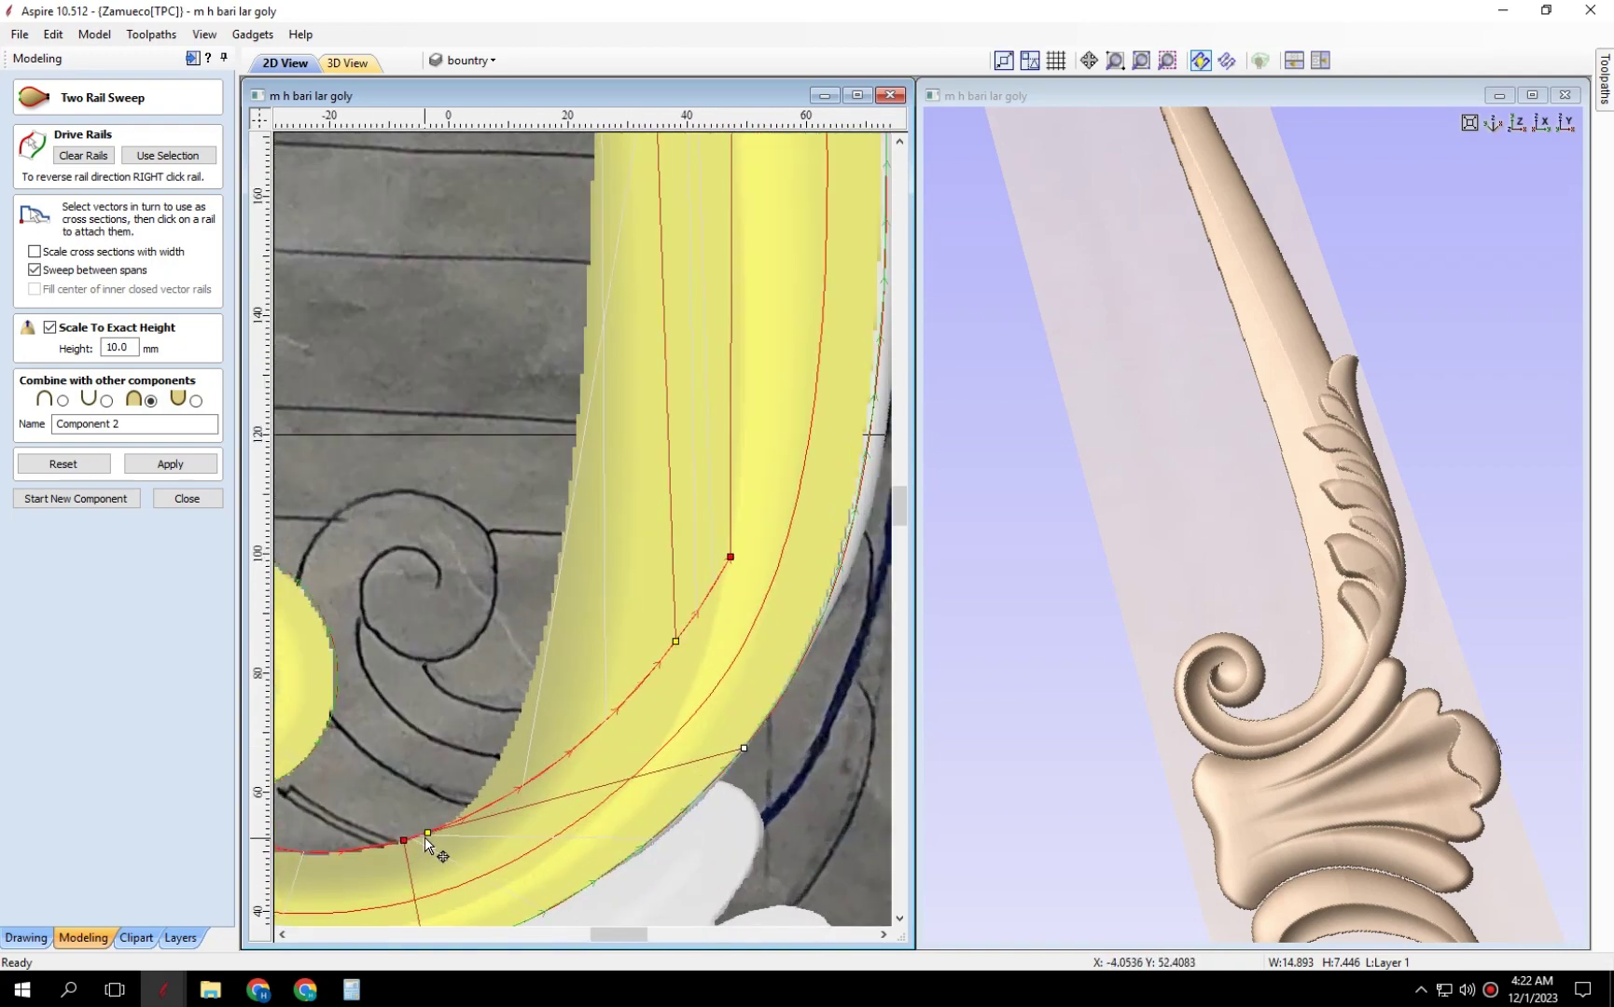
# Delete two cross sections from the spiral sweep.
pyautogui.rightClick(675, 644)
pyautogui.click(718, 684)
pyautogui.rightClick(728, 558)
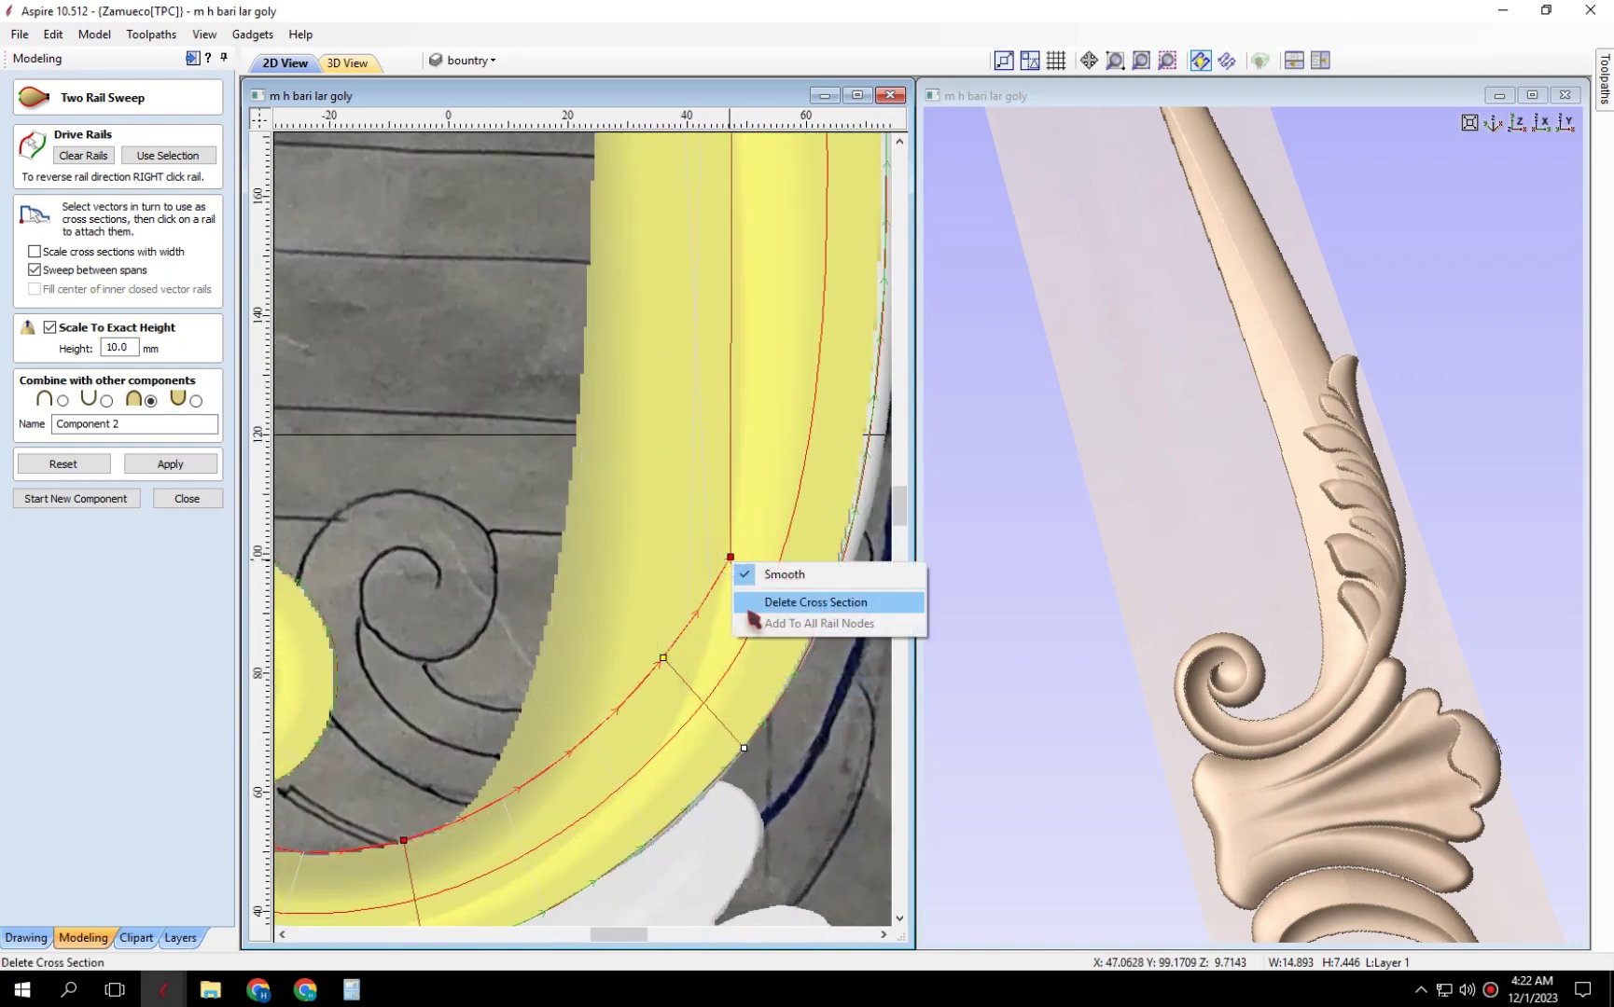
pyautogui.click(802, 601)
pyautogui.scroll(-3, 670, 681)
# Clear the old long-stem sweep and apply the revised spiral-only sweep.
pyautogui.click(57, 500)
pyautogui.scroll(1, 467, 533)
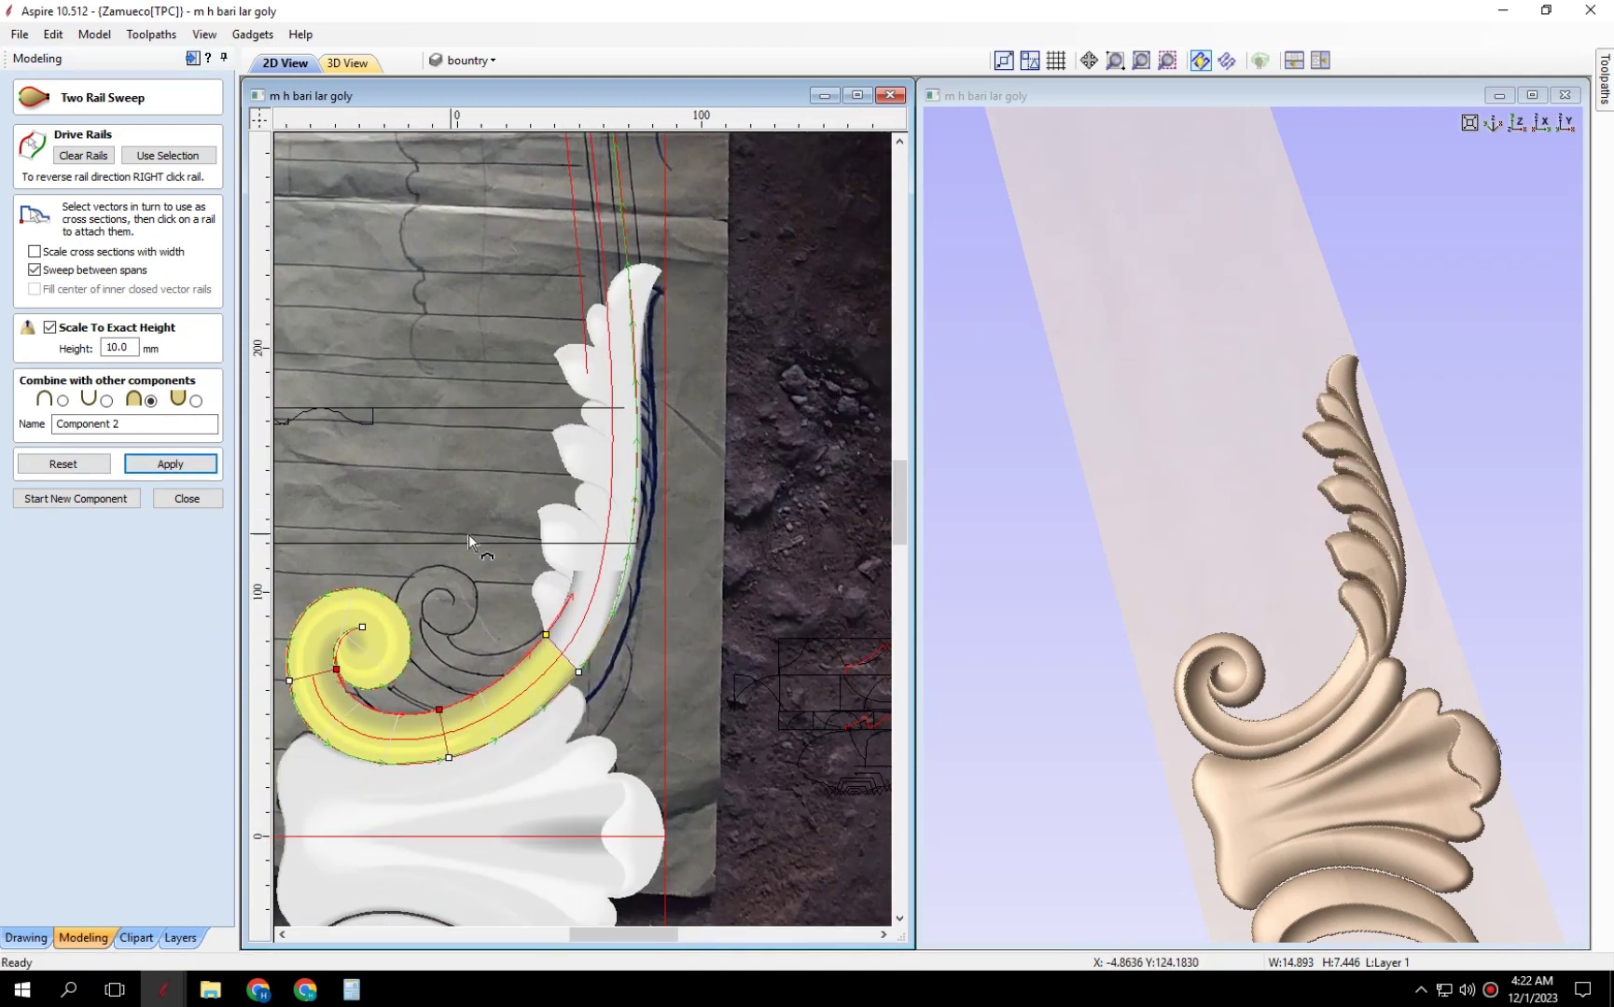
pyautogui.scroll(1, 526, 642)
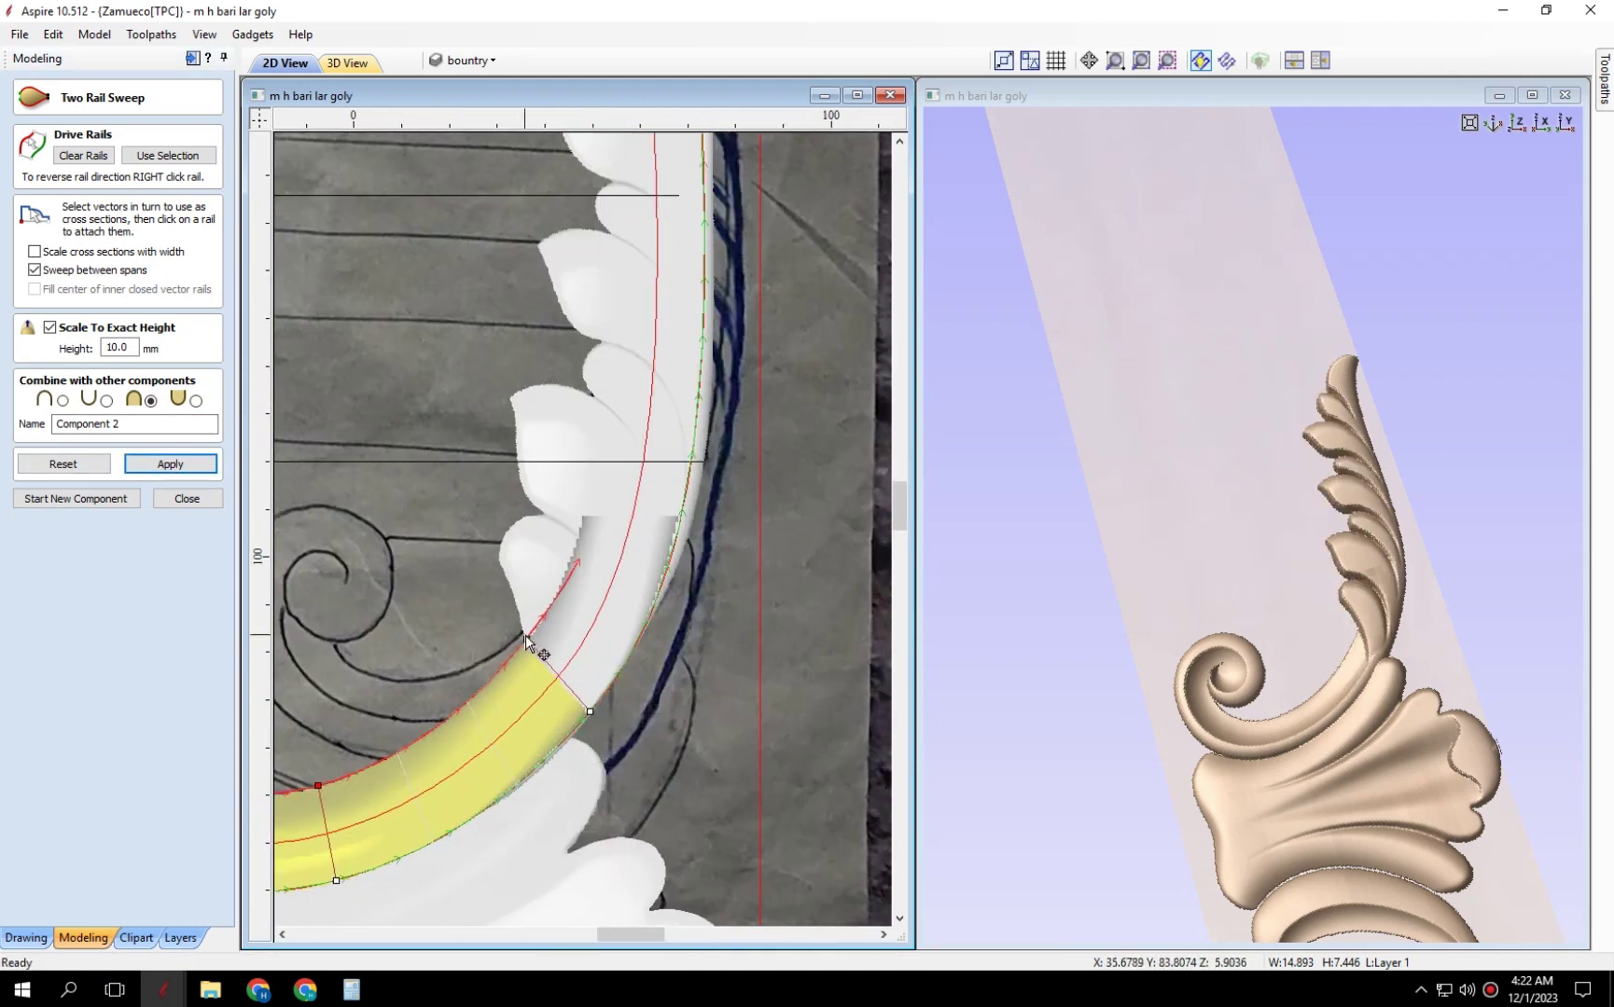
pyautogui.click(169, 466)
pyautogui.scroll(3, 1257, 666)
pyautogui.scroll(3, 1257, 666)
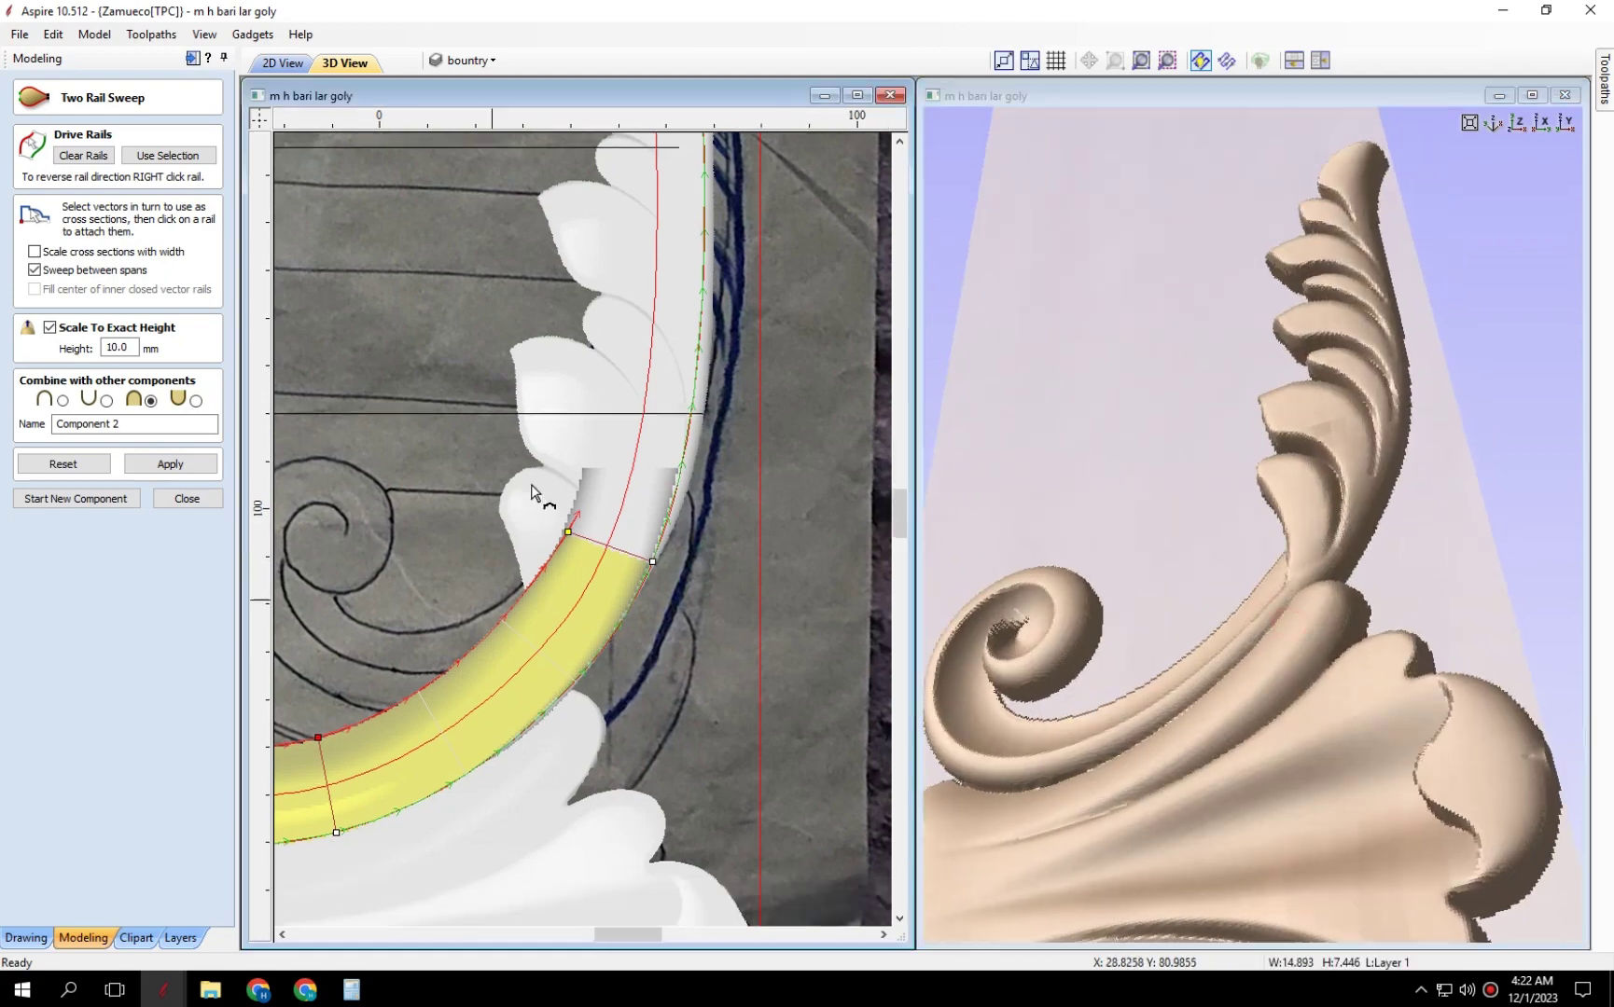
pyautogui.scroll(-2, 560, 522)
pyautogui.scroll(2, 625, 560)
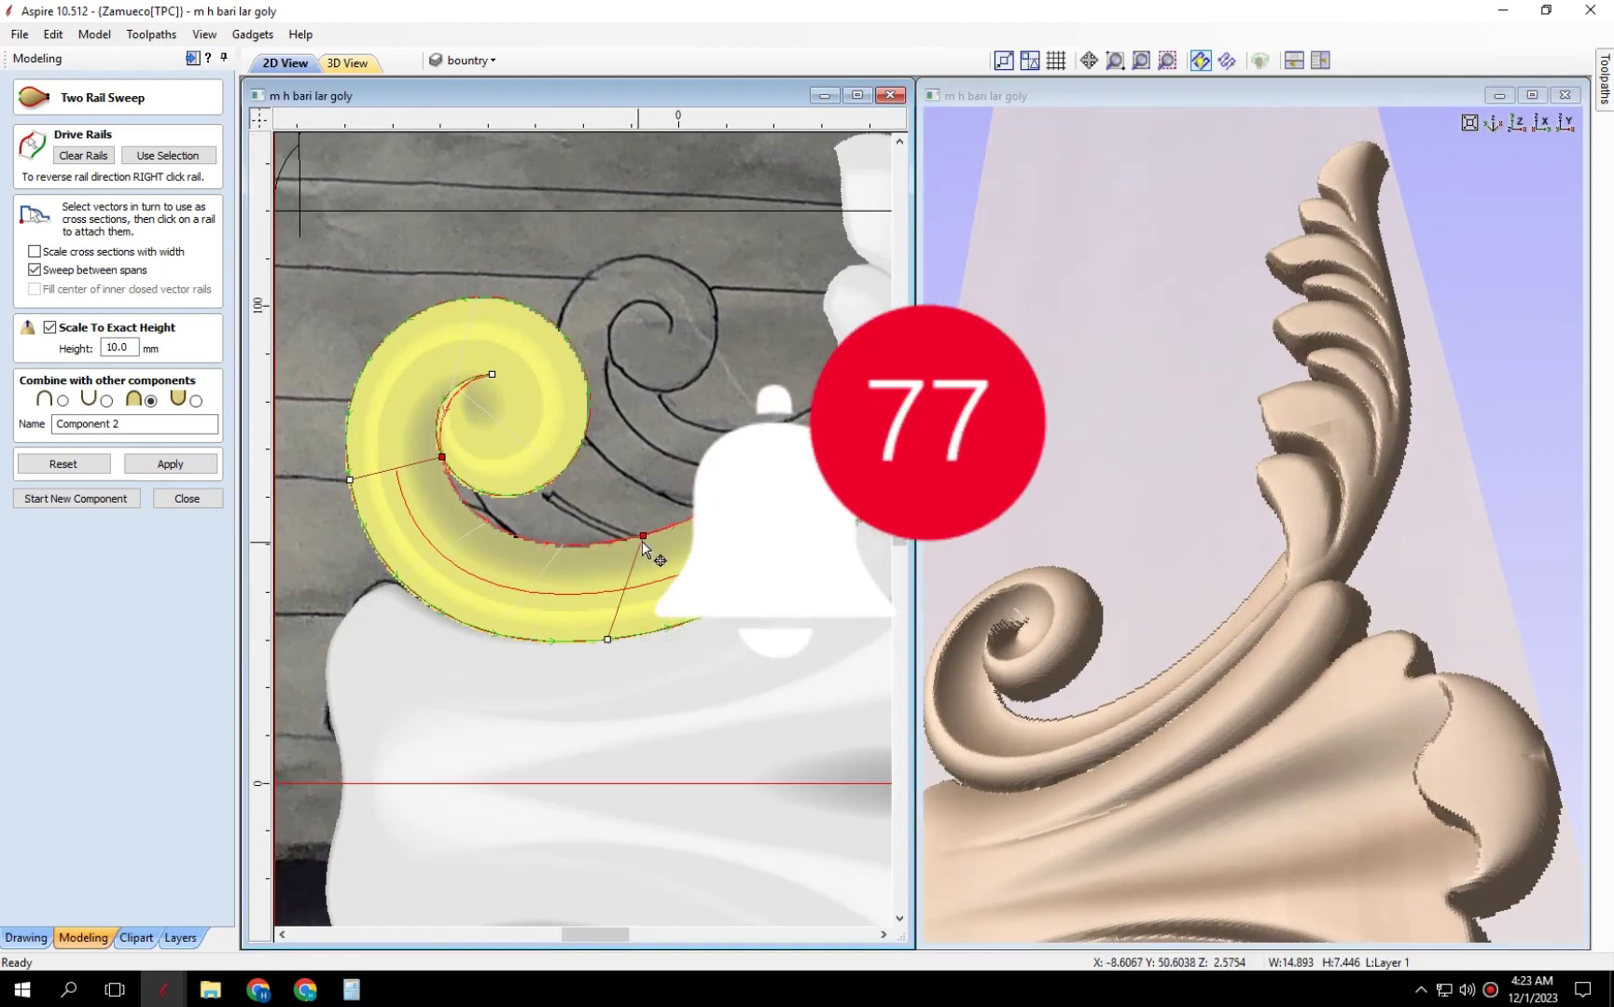
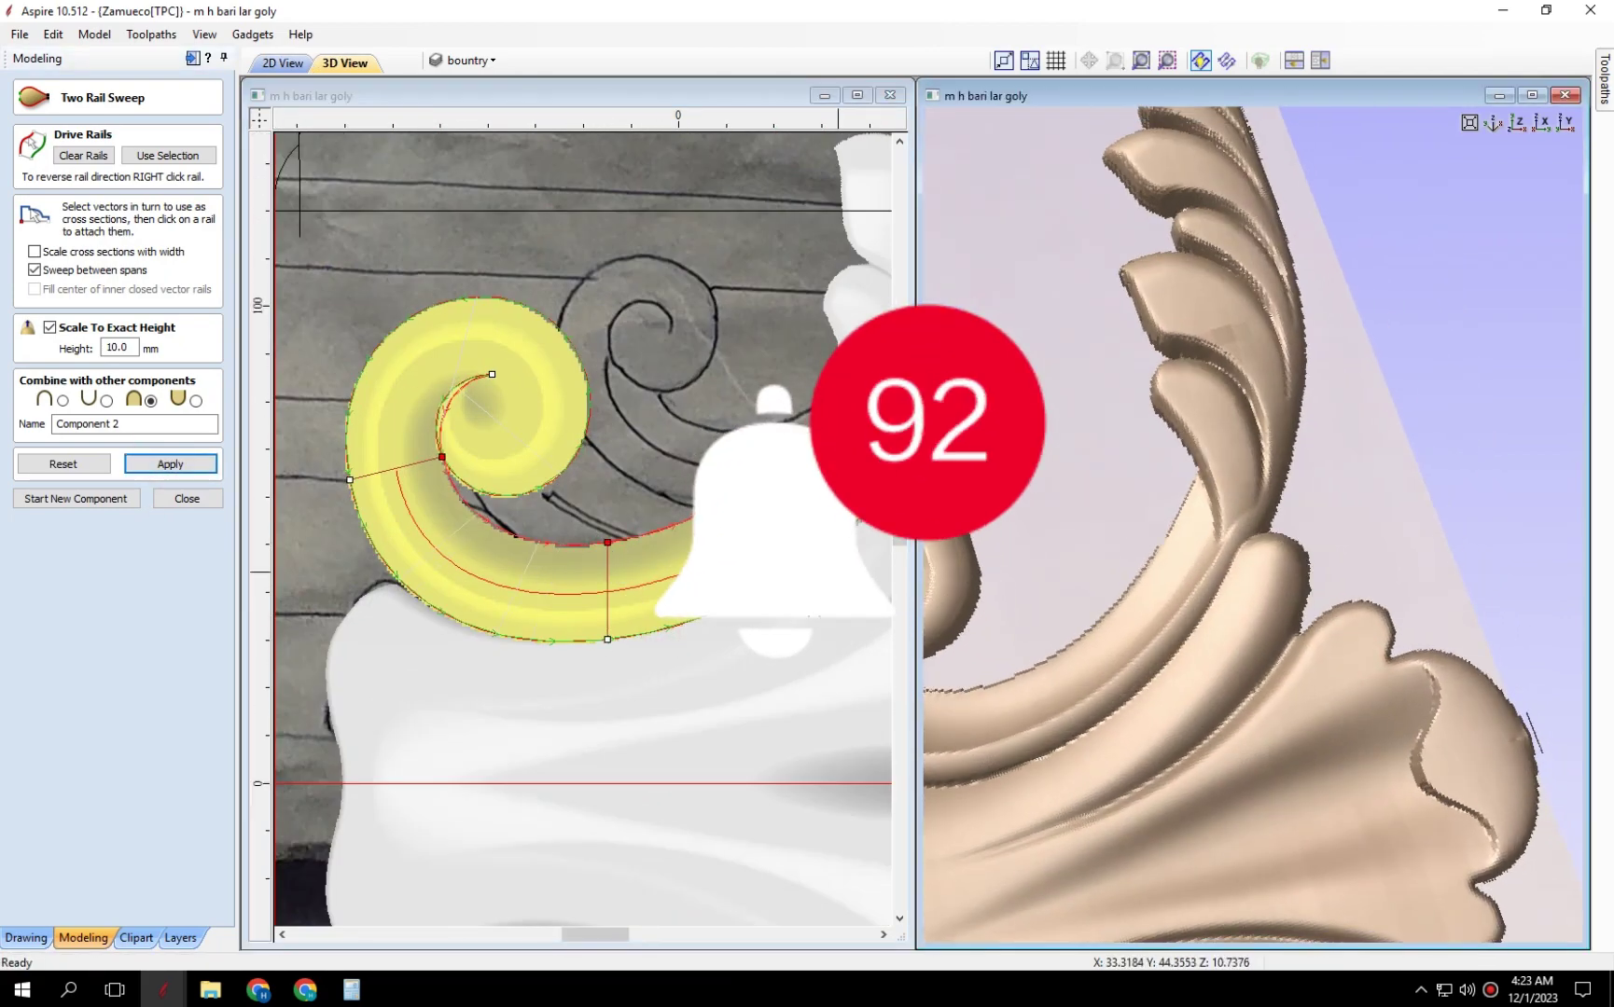
# Rebuild the curled scroll sweep up to the top cross-section at 10.0 mm and commit it as Component 2.
pyautogui.scroll(4, 643, 570)
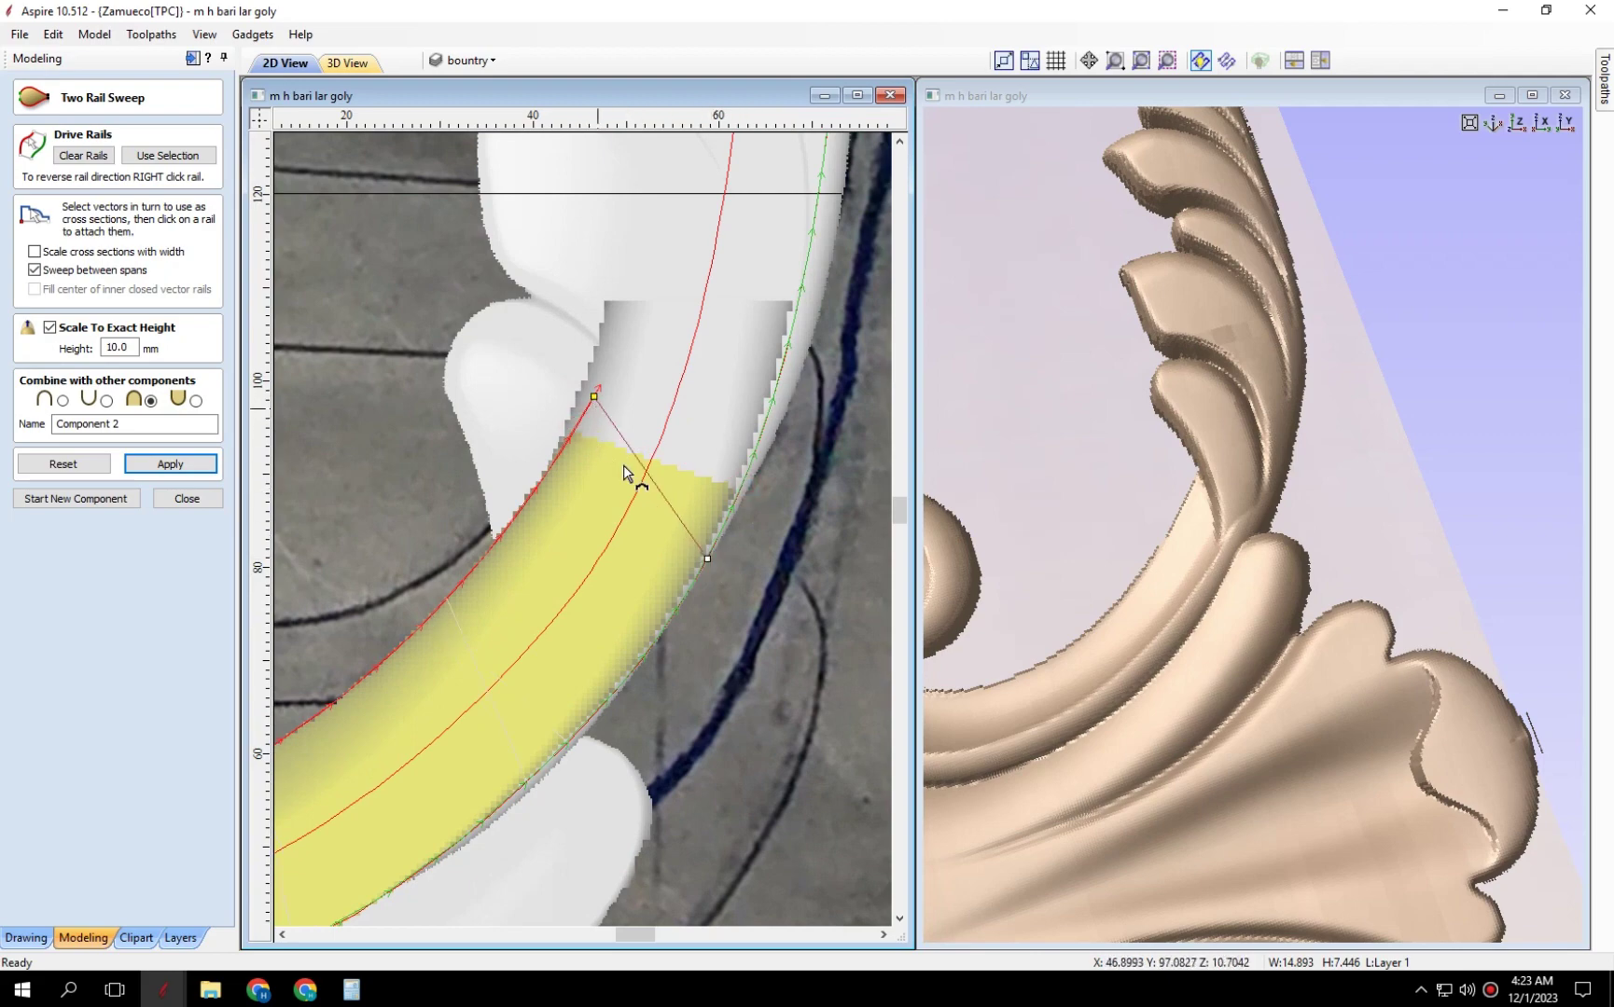
pyautogui.click(154, 464)
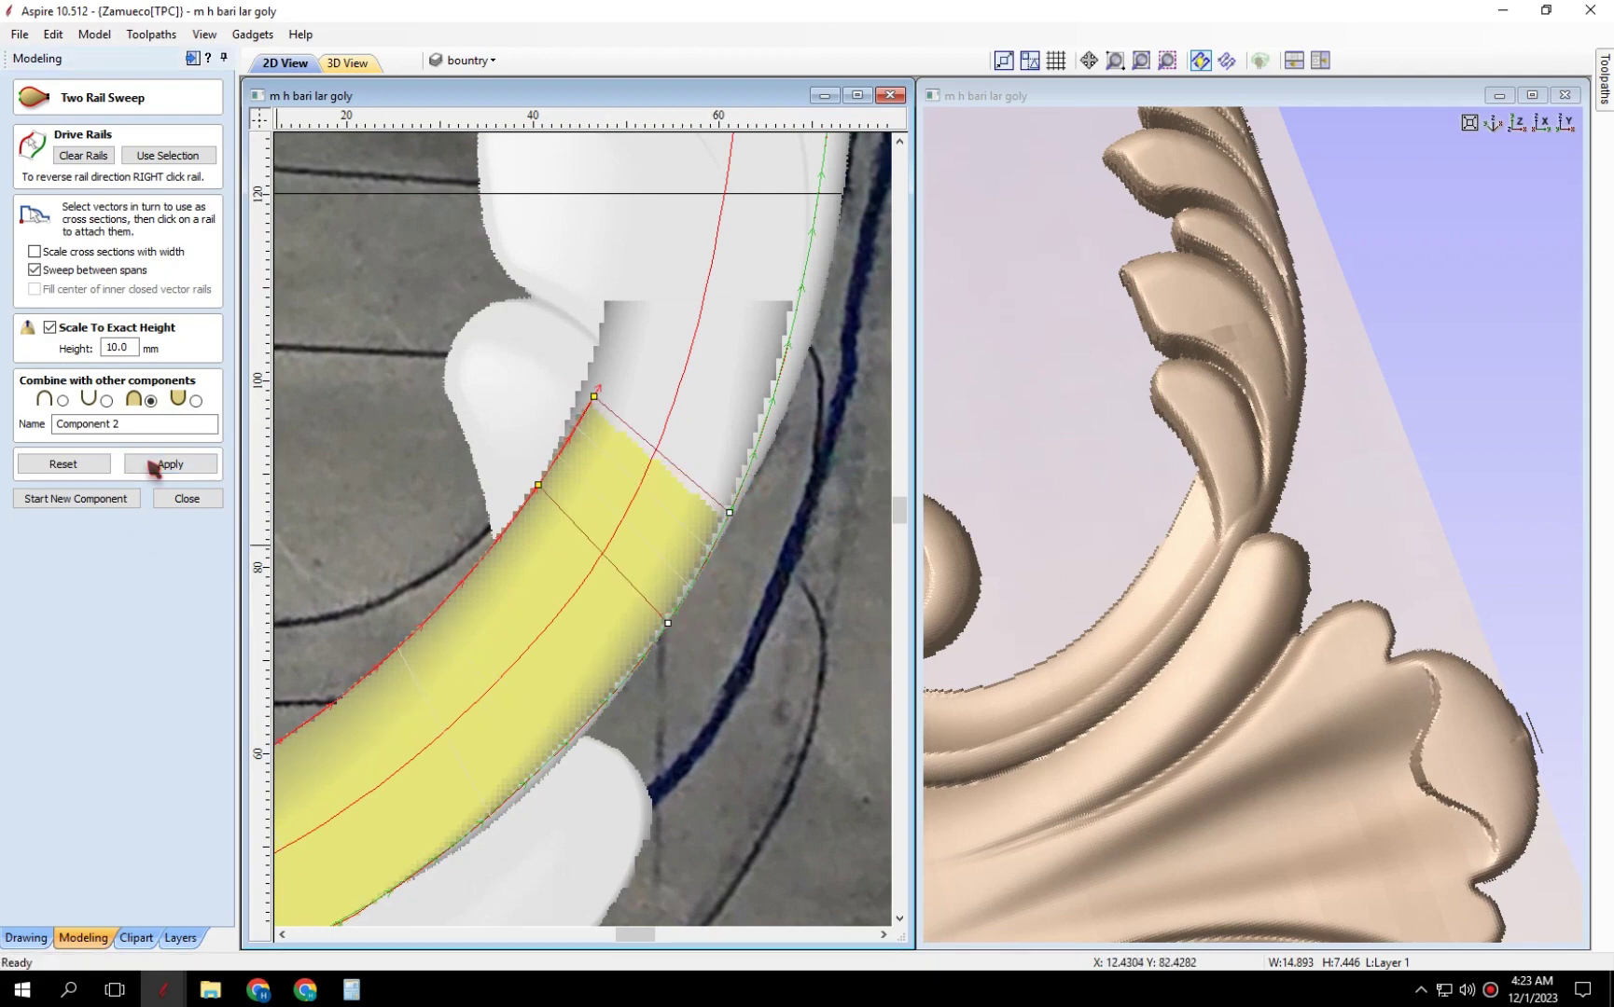
pyautogui.scroll(-3, 514, 587)
pyautogui.scroll(-2, 514, 588)
pyautogui.scroll(2, 644, 271)
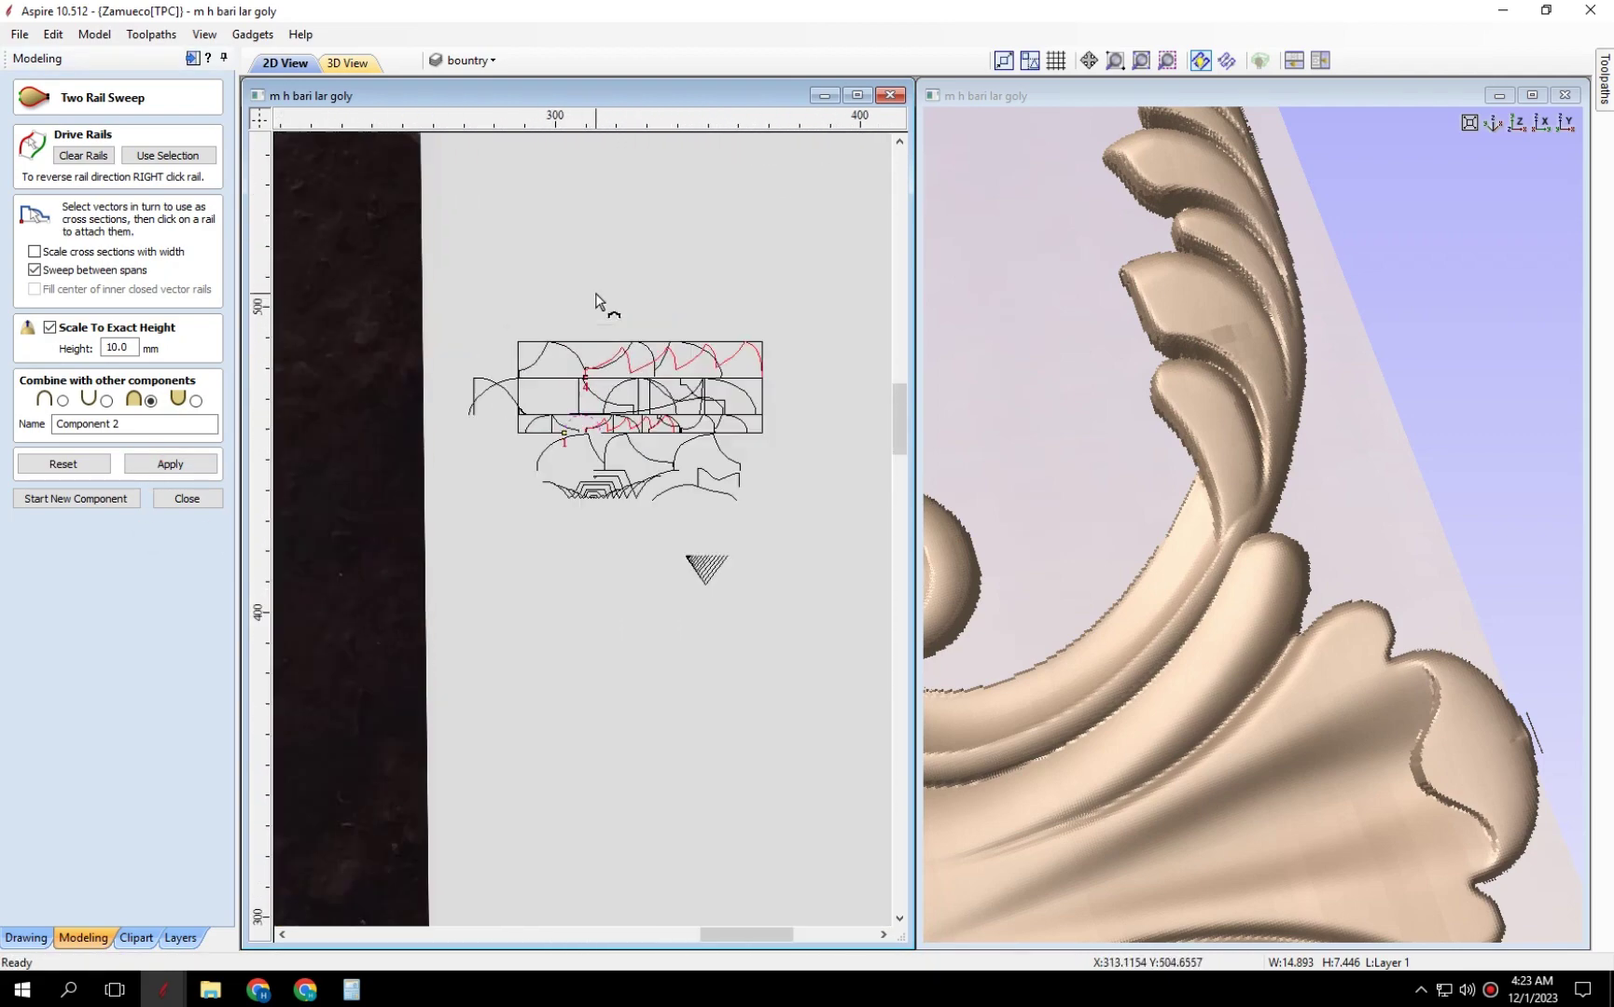
pyautogui.scroll(2, 532, 481)
pyautogui.scroll(-3, 532, 481)
pyautogui.scroll(2, 361, 794)
pyautogui.scroll(2, 477, 664)
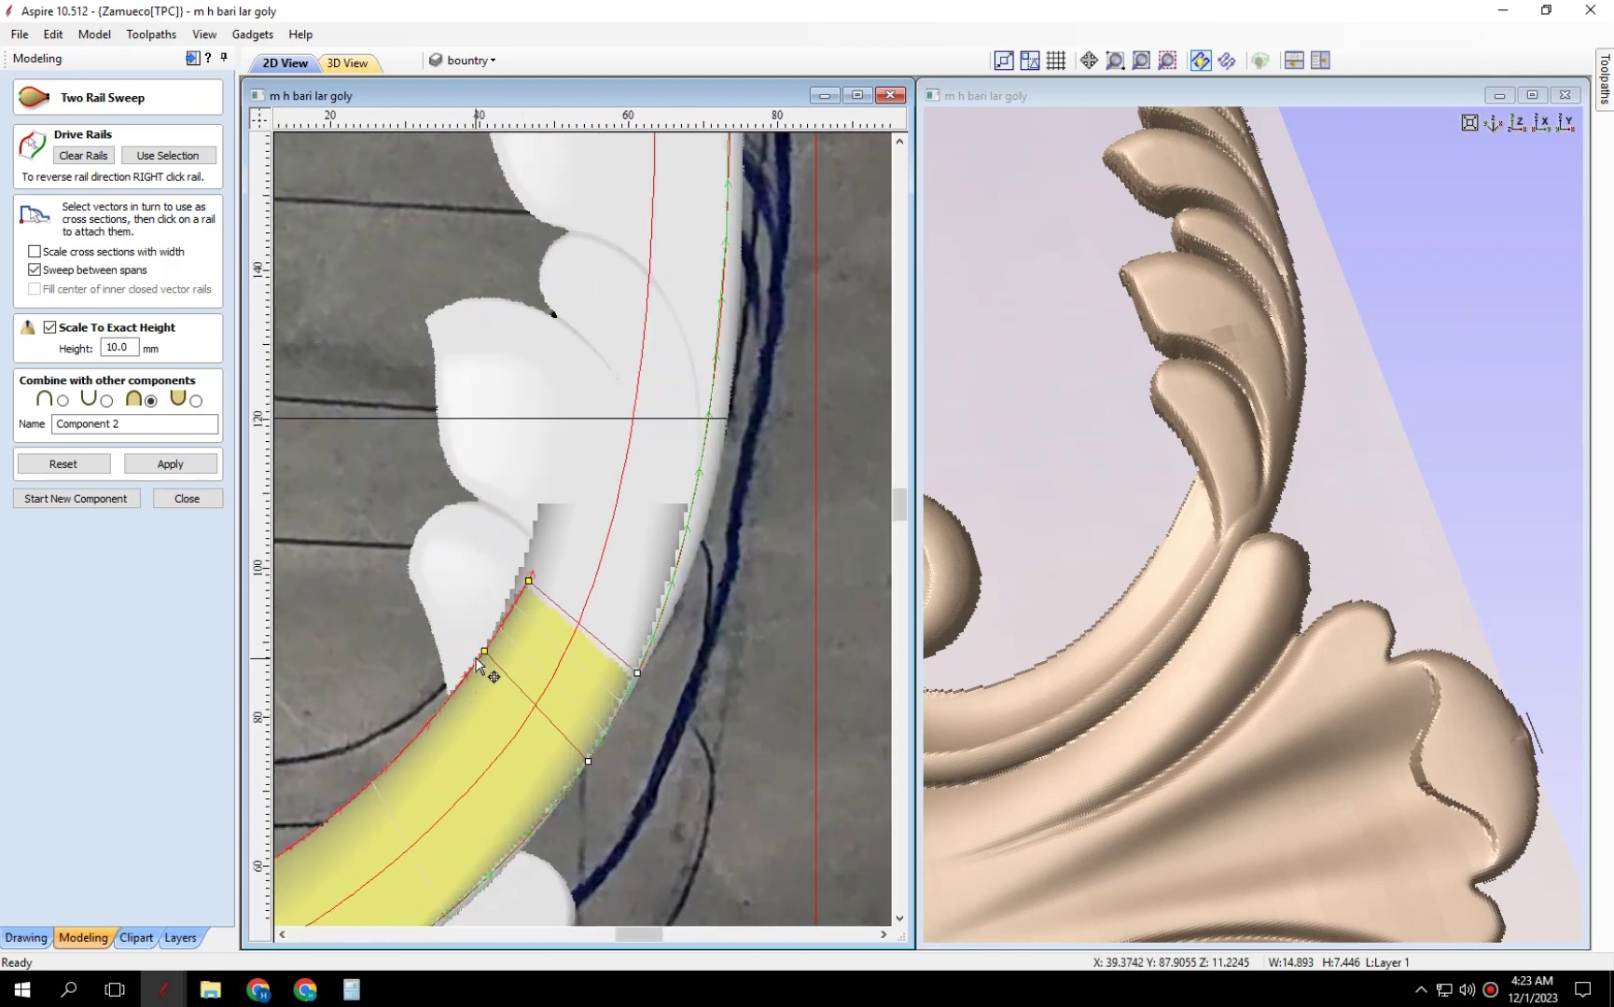
pyautogui.click(76, 498)
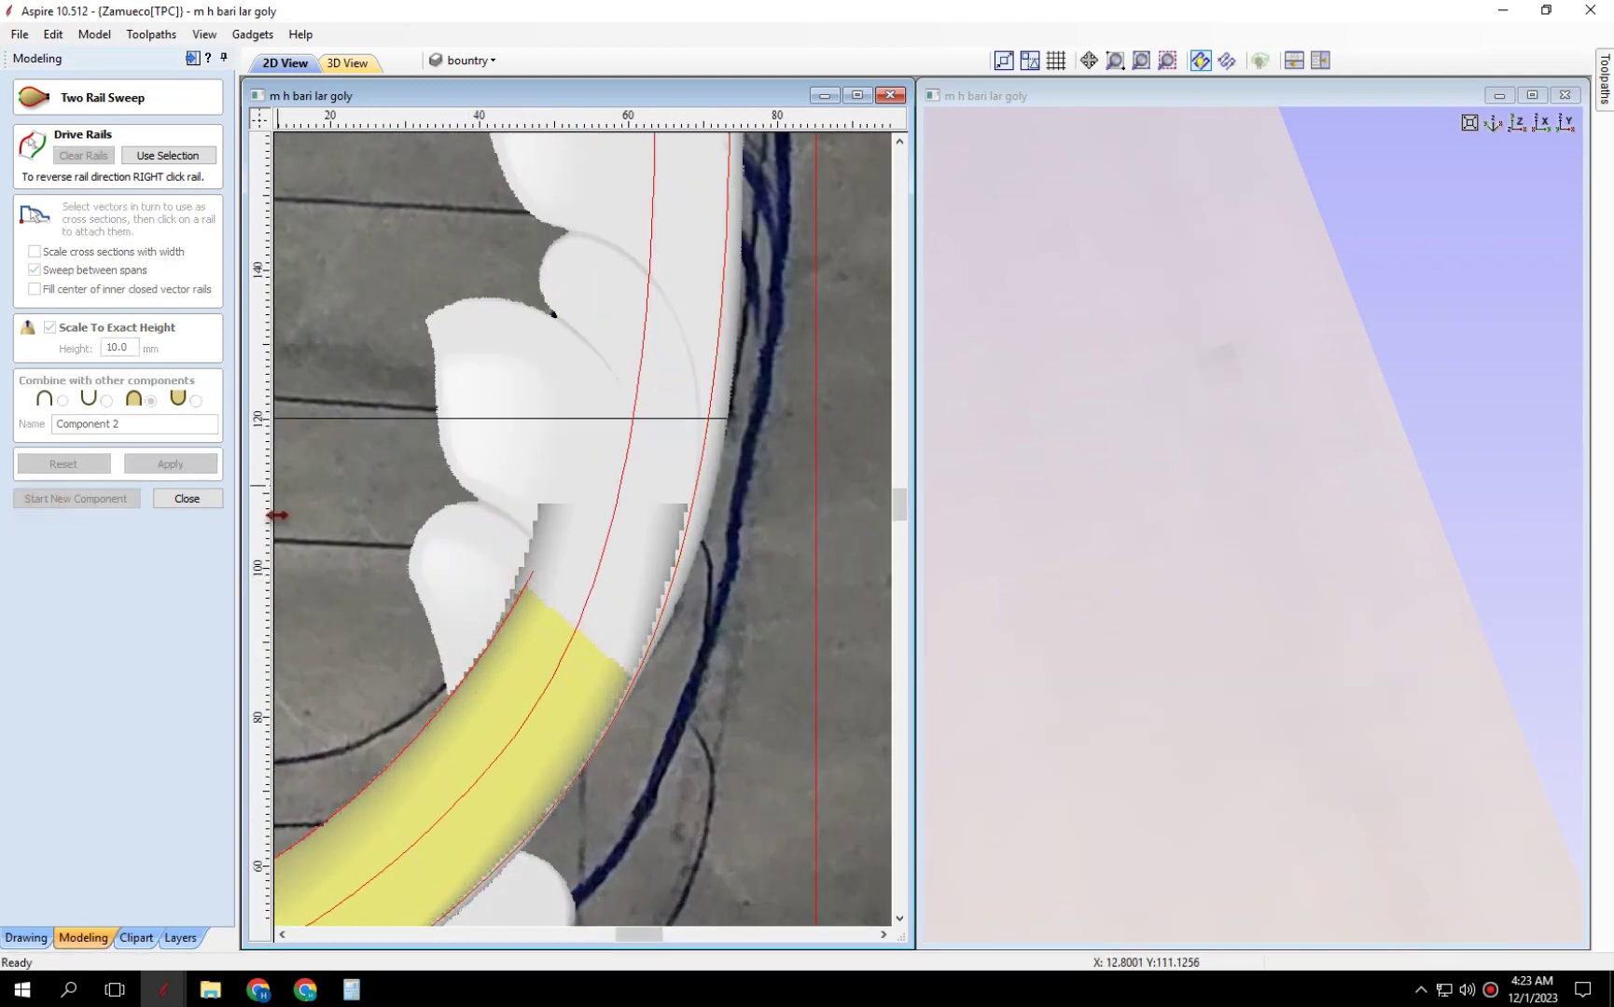
# Select the cross-section profile for a rod moulding along the long stem rails.
pyautogui.moveTo(1235, 627); pyautogui.dragTo(1231, 425)
pyautogui.scroll(3, 1247, 403)
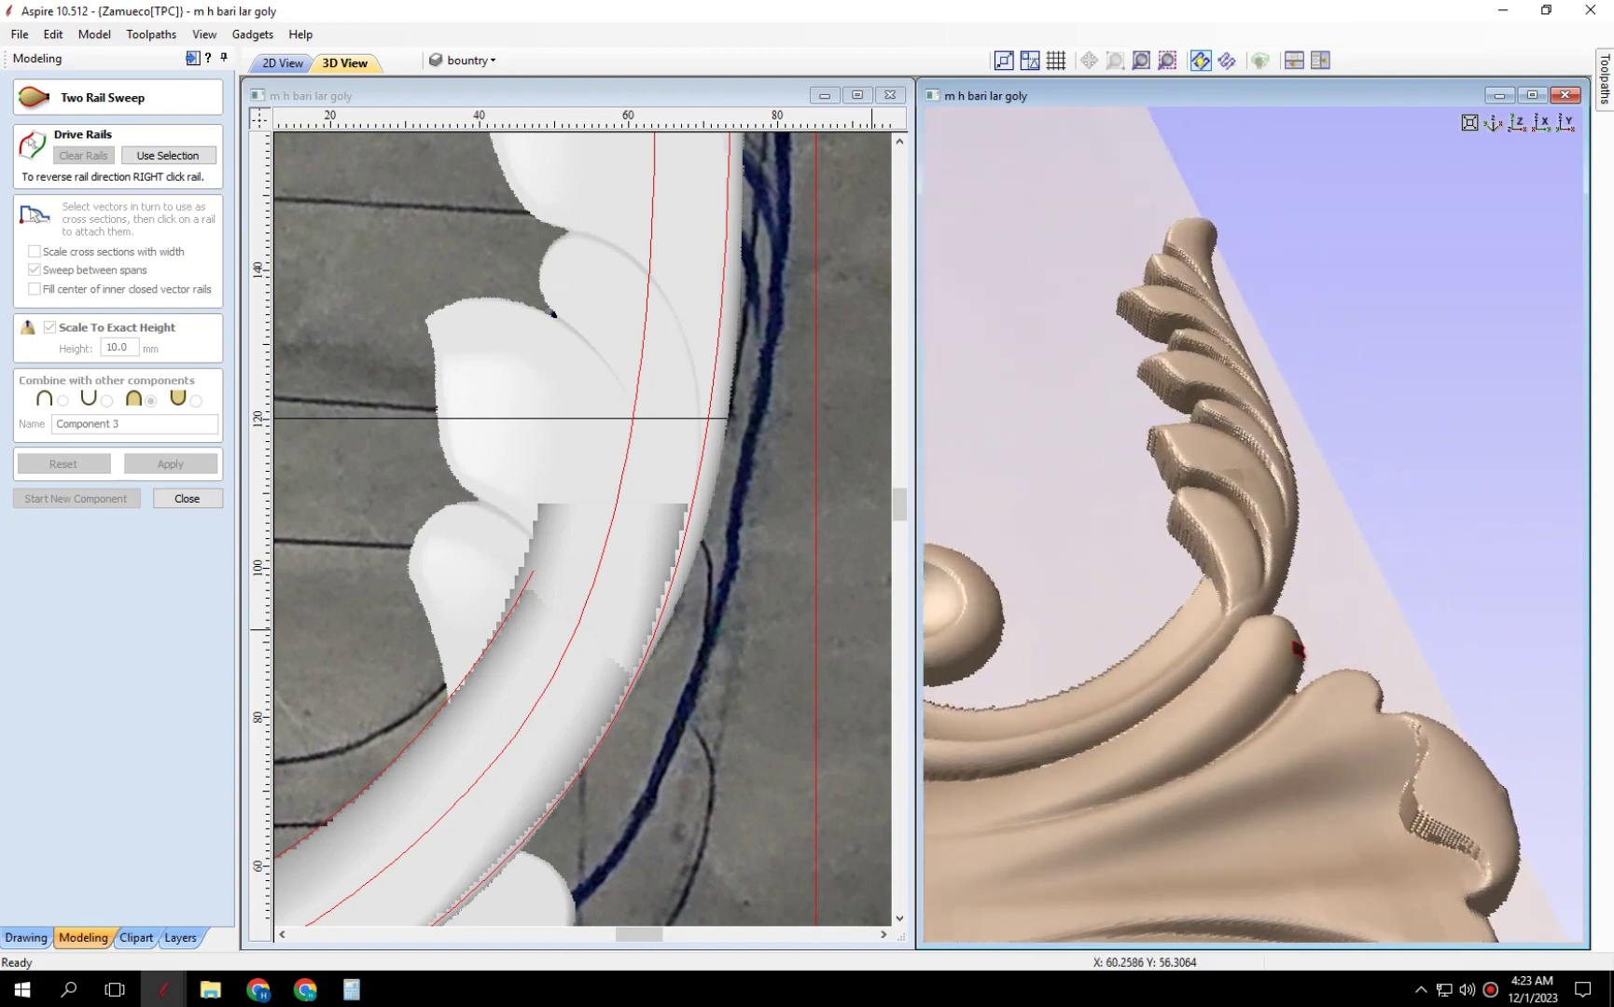
pyautogui.scroll(-4, 606, 547)
pyautogui.scroll(-1, 503, 679)
pyautogui.scroll(-2, 700, 604)
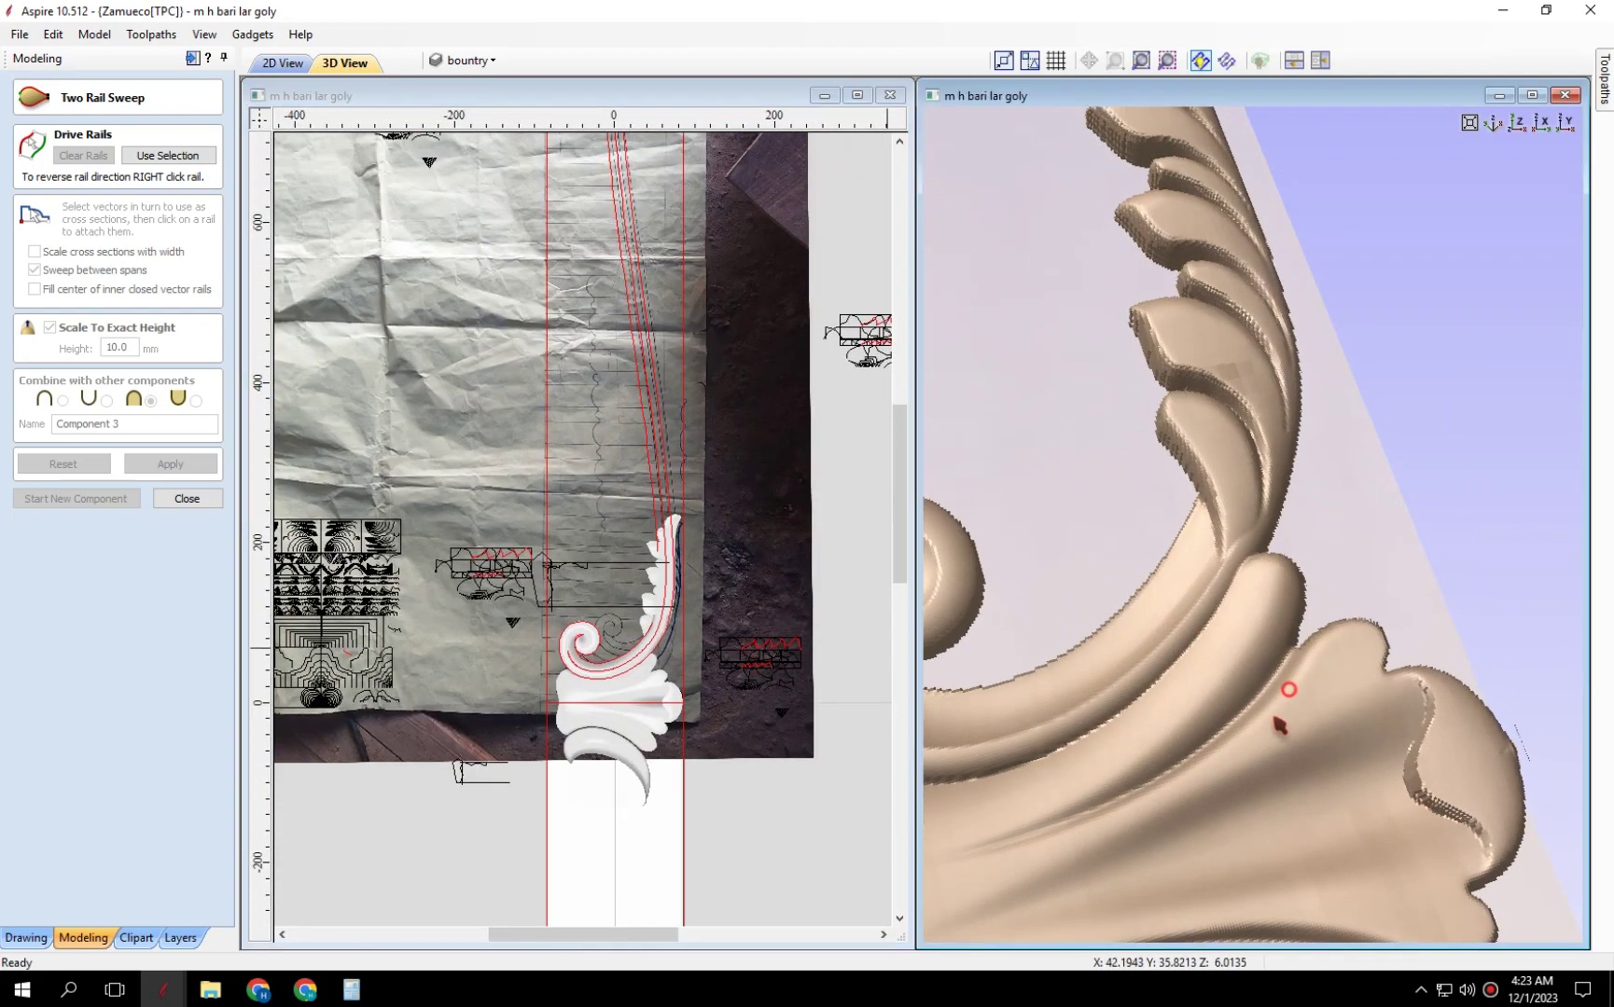
pyautogui.scroll(-3, 1282, 690)
pyautogui.scroll(2, 666, 586)
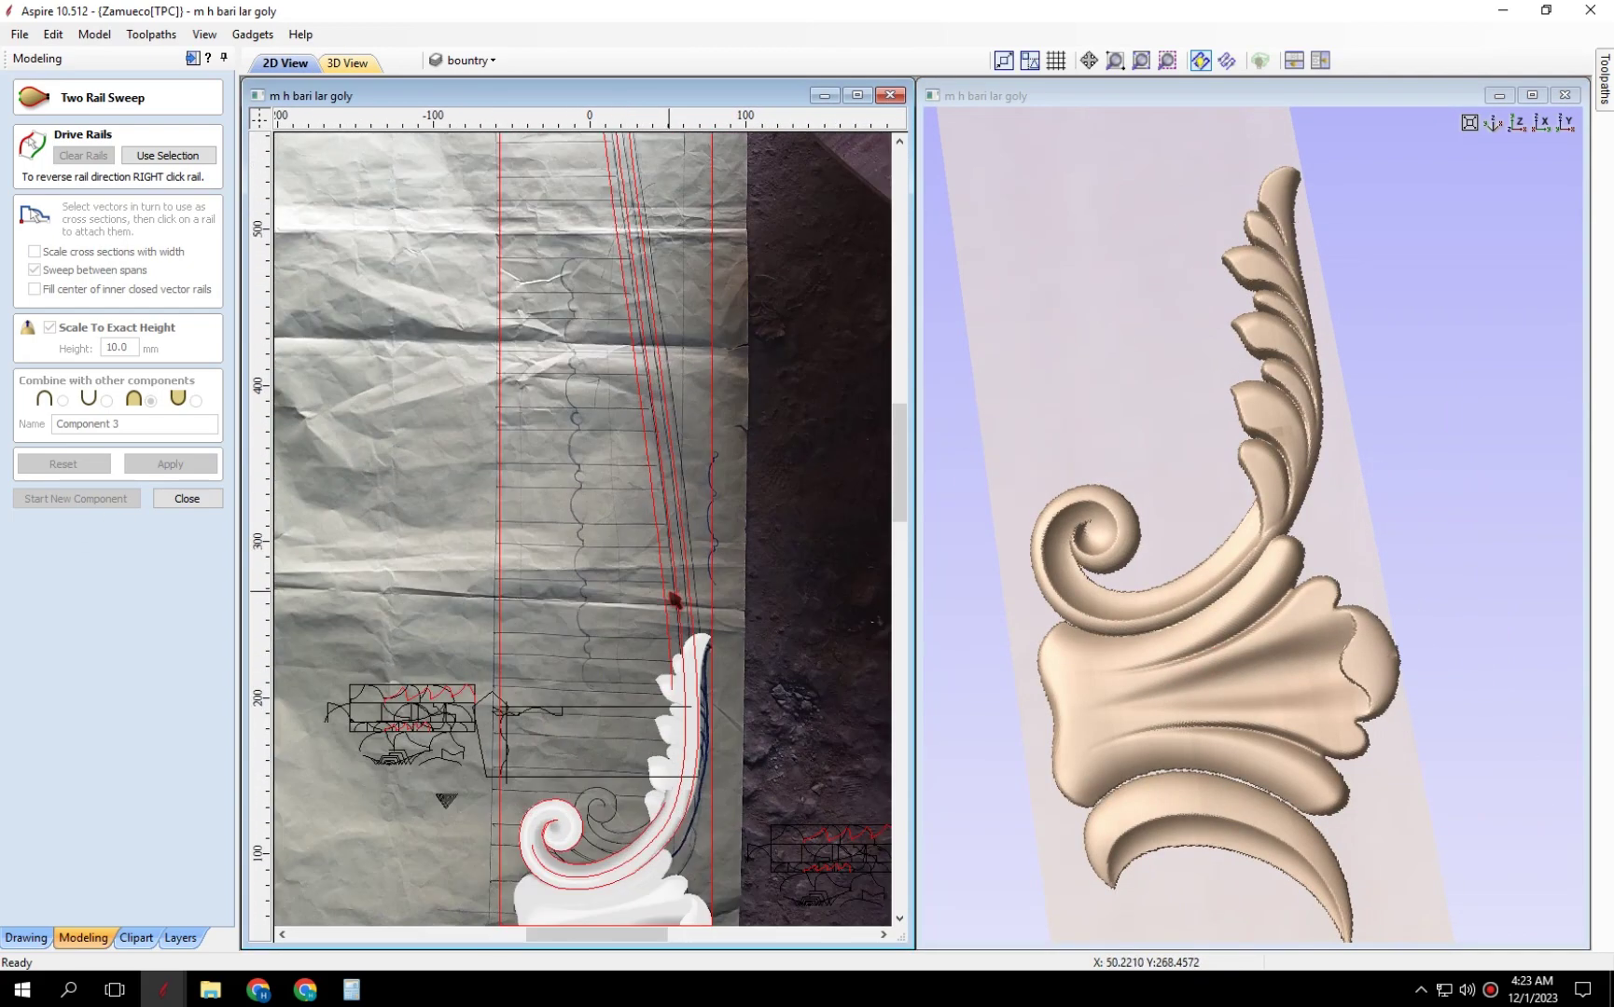
pyautogui.scroll(2, 695, 560)
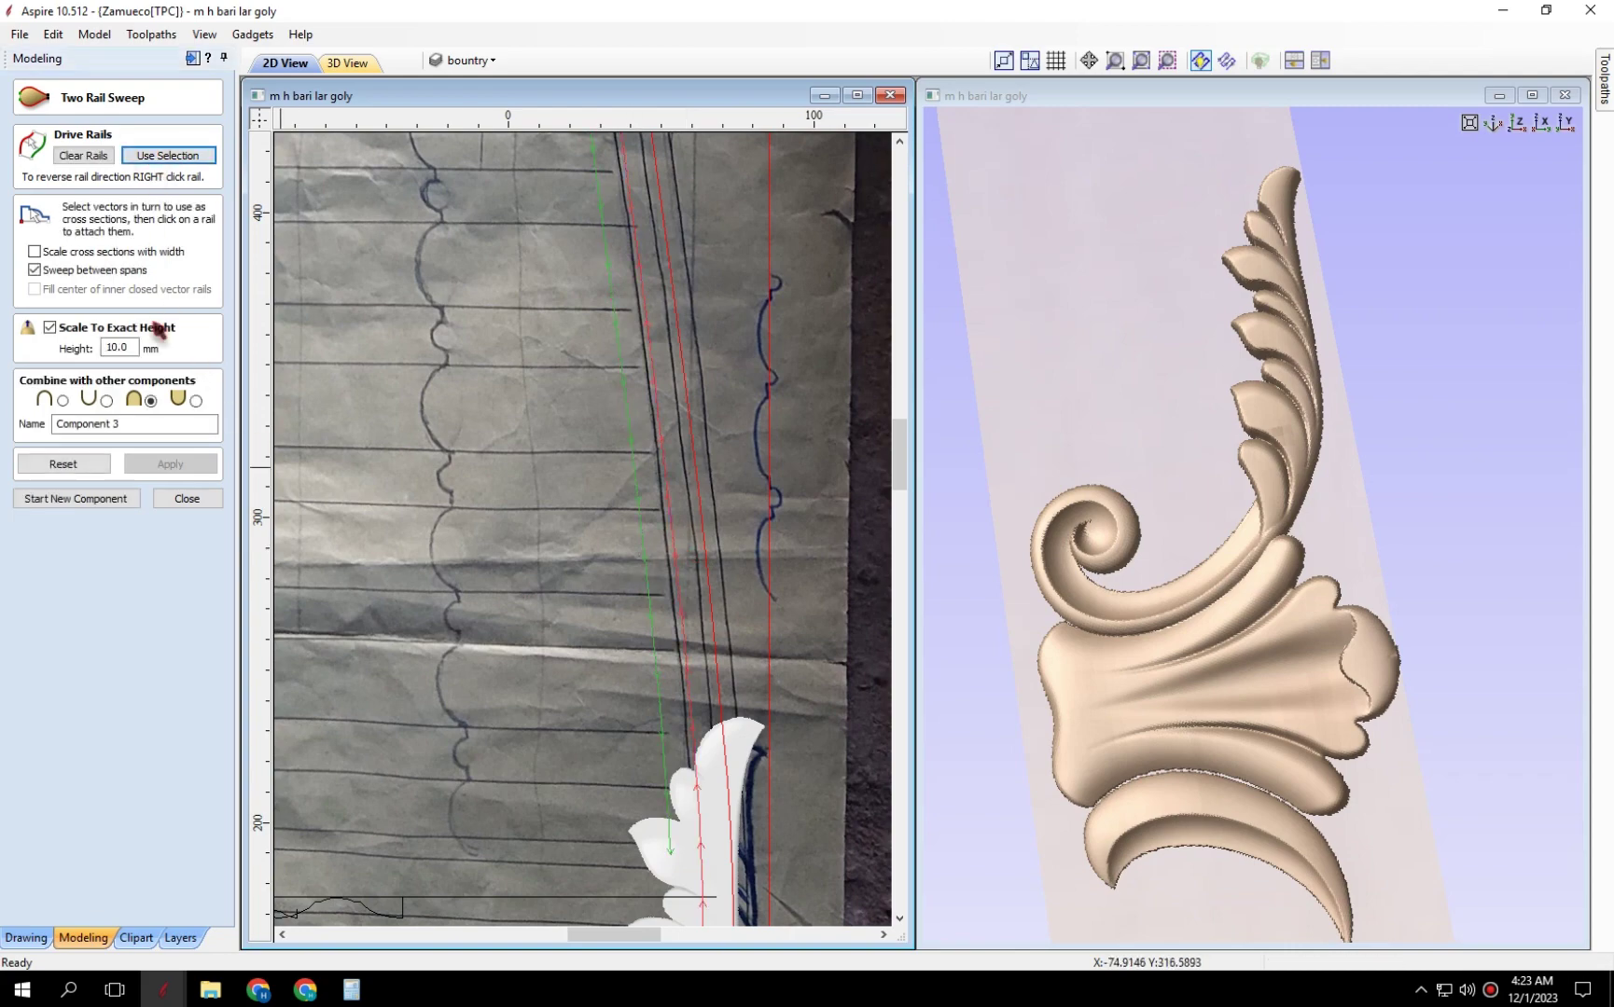
pyautogui.scroll(-3, 387, 537)
pyautogui.scroll(2, 783, 397)
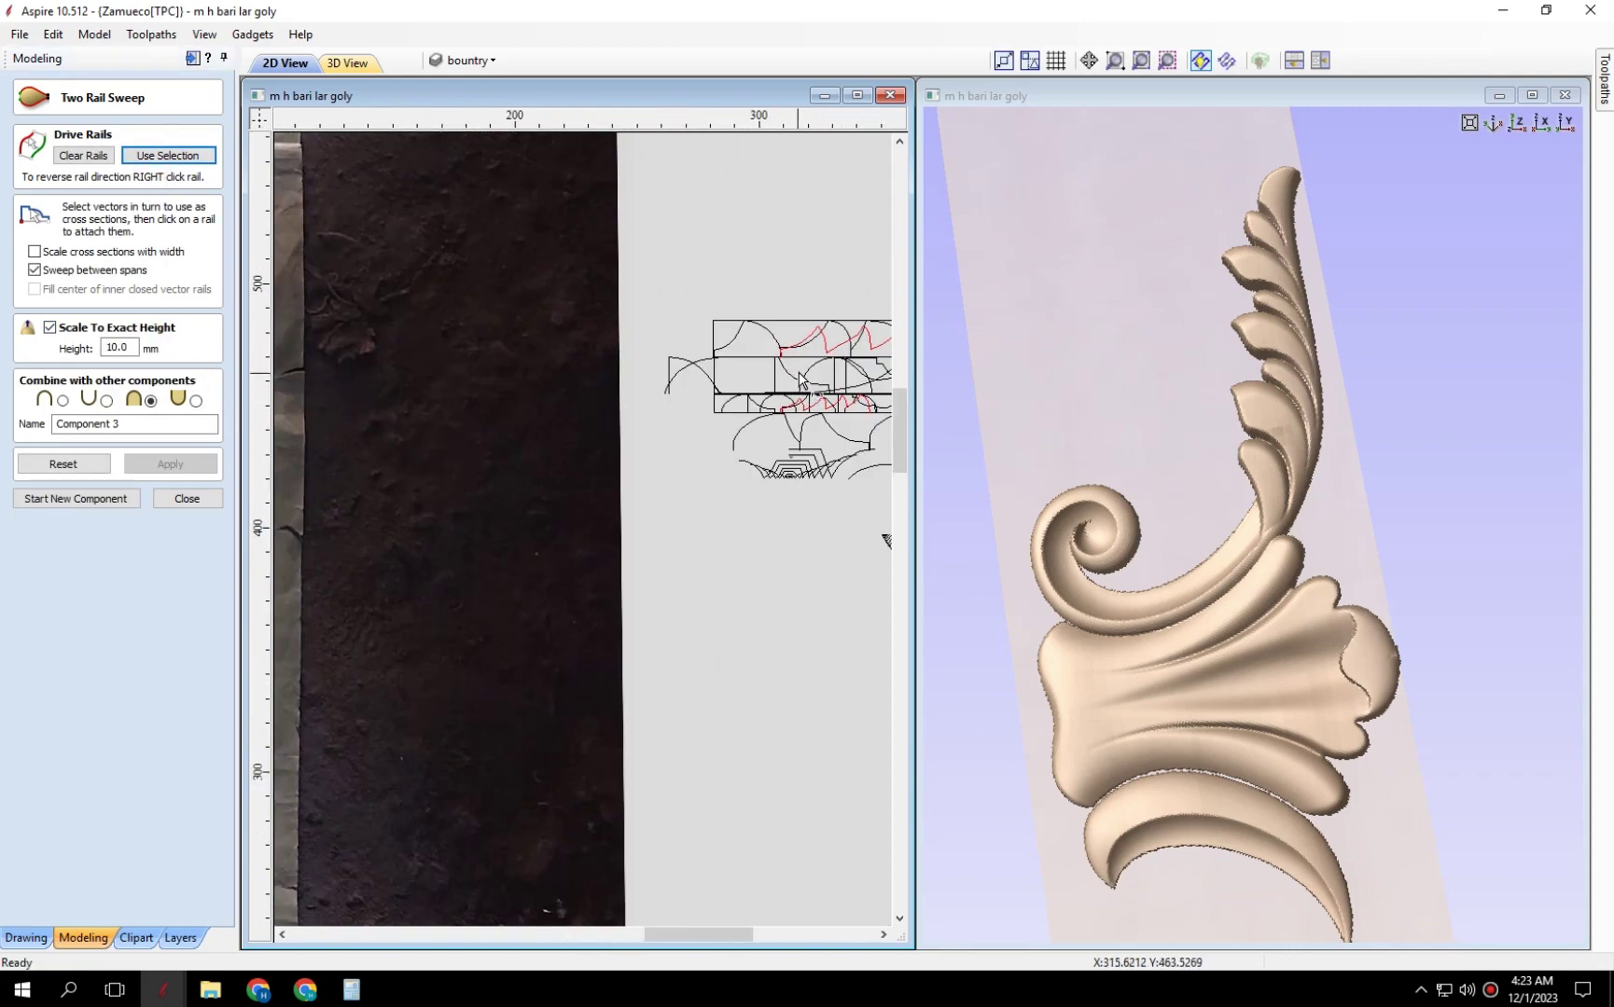
pyautogui.click(813, 387)
pyautogui.scroll(-3, 812, 387)
pyautogui.scroll(3, 635, 565)
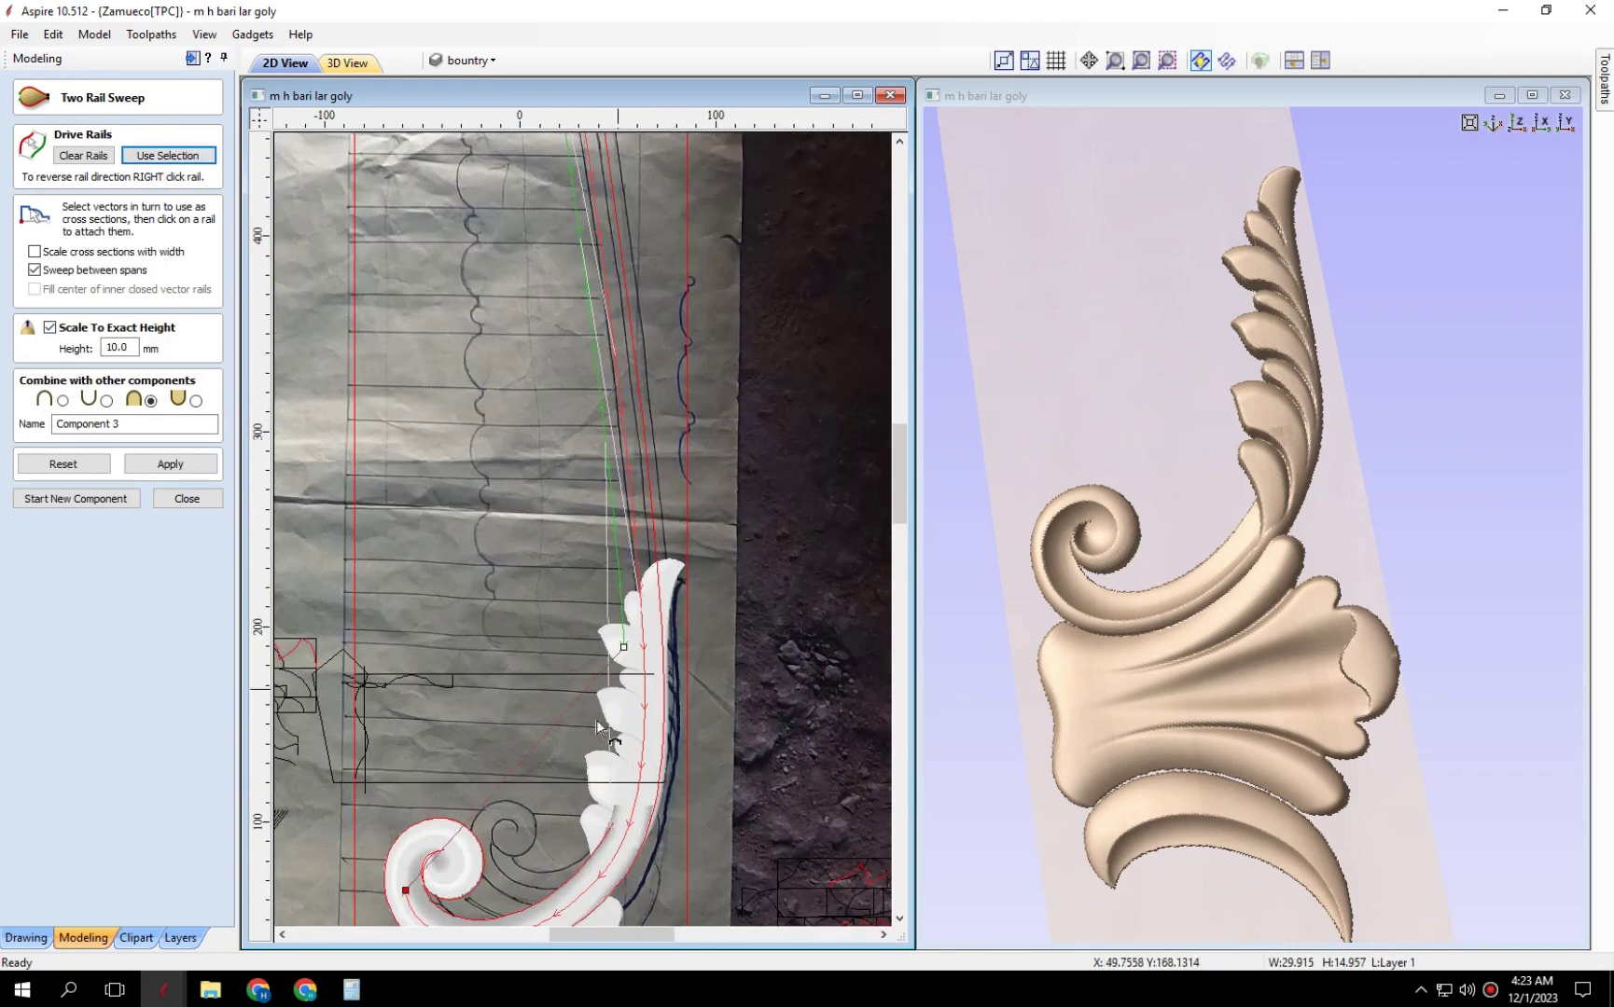
pyautogui.scroll(2, 603, 539)
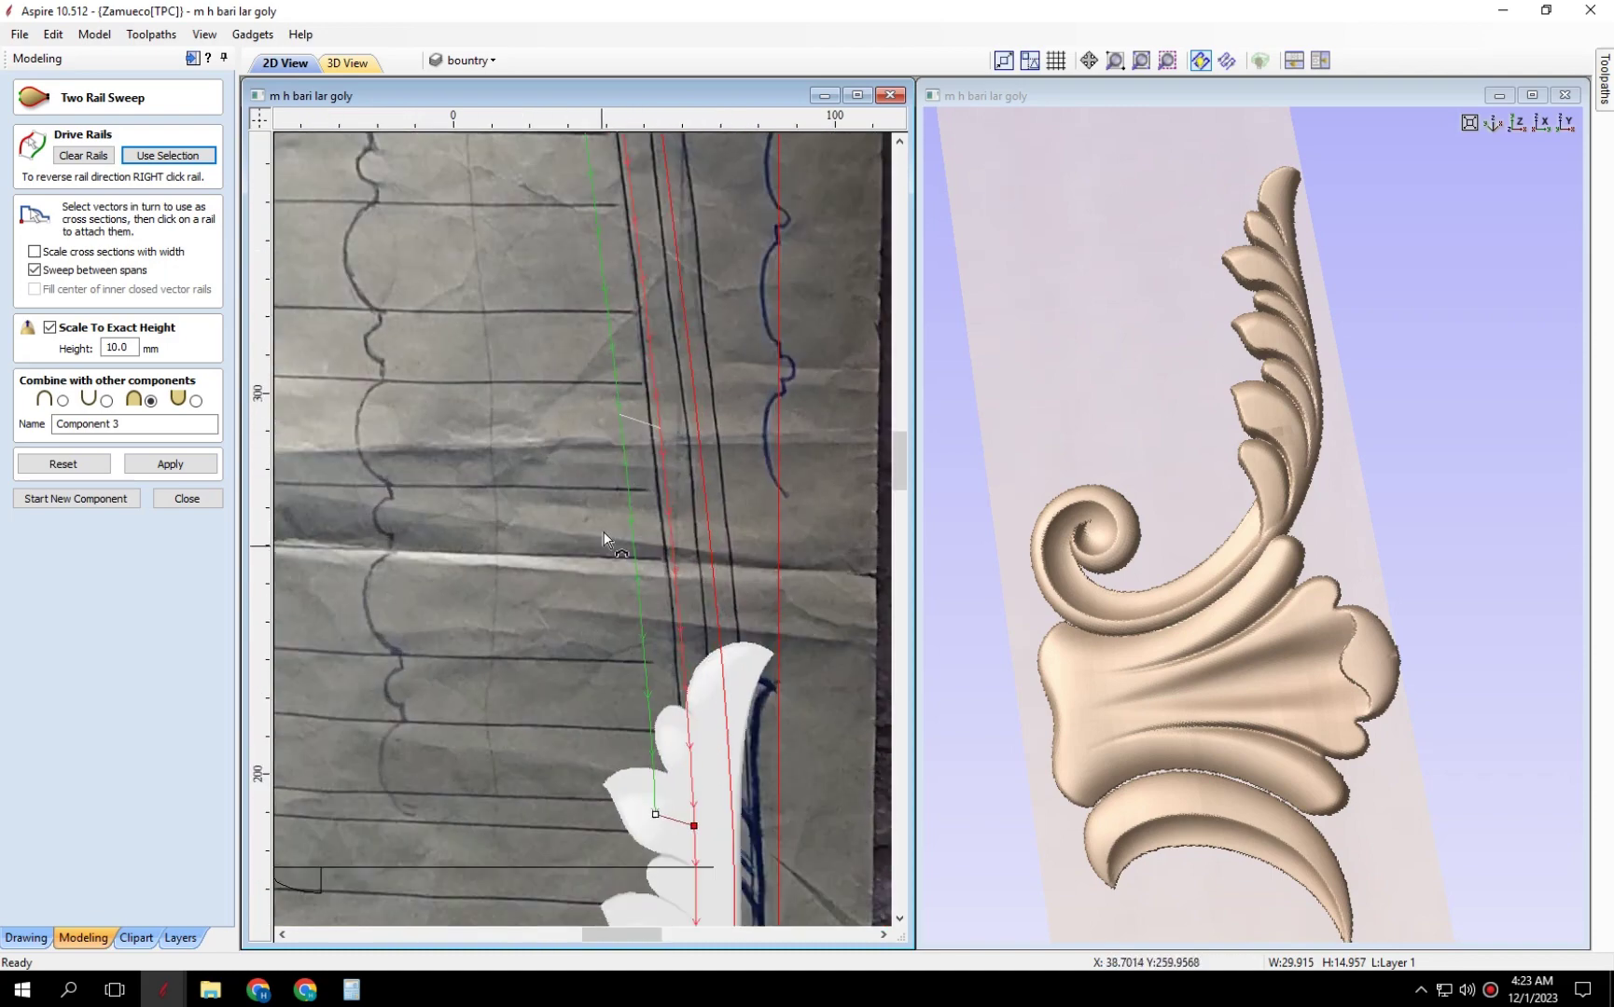
pyautogui.scroll(-3, 574, 550)
pyautogui.scroll(2, 708, 499)
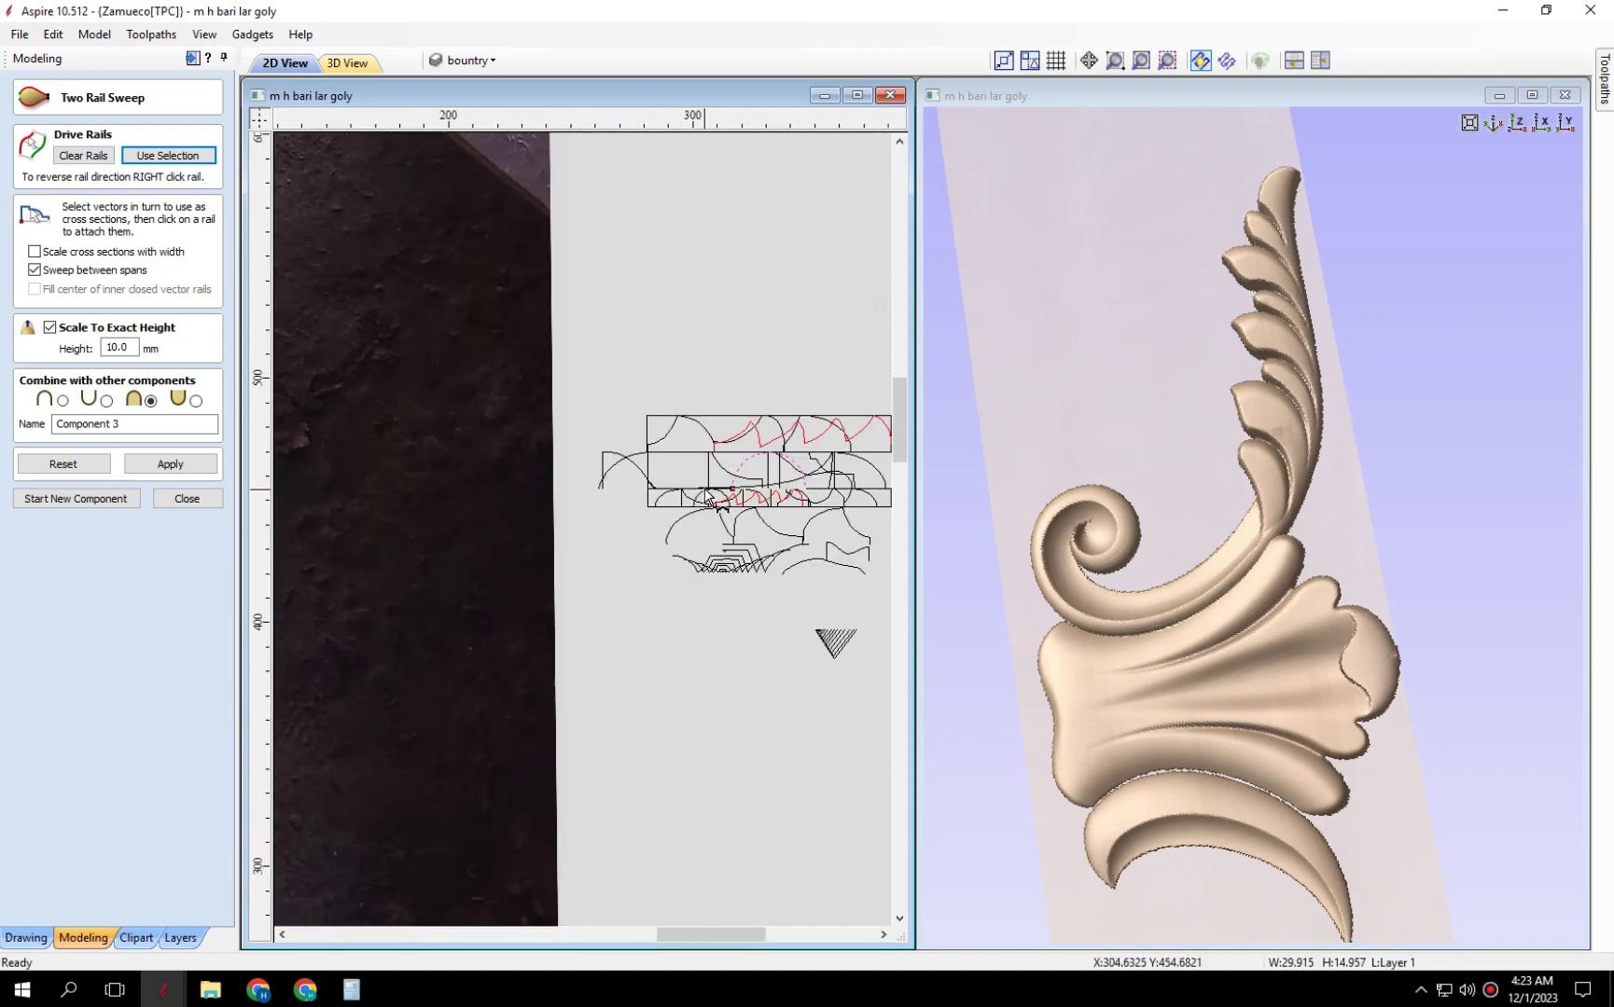
# Build the 10.0 mm rod sweep along the stem rails, check it in 3D, and keep it as Component 3.
pyautogui.click(211, 472)
pyautogui.scroll(3, 1405, 652)
pyautogui.scroll(3, 1410, 461)
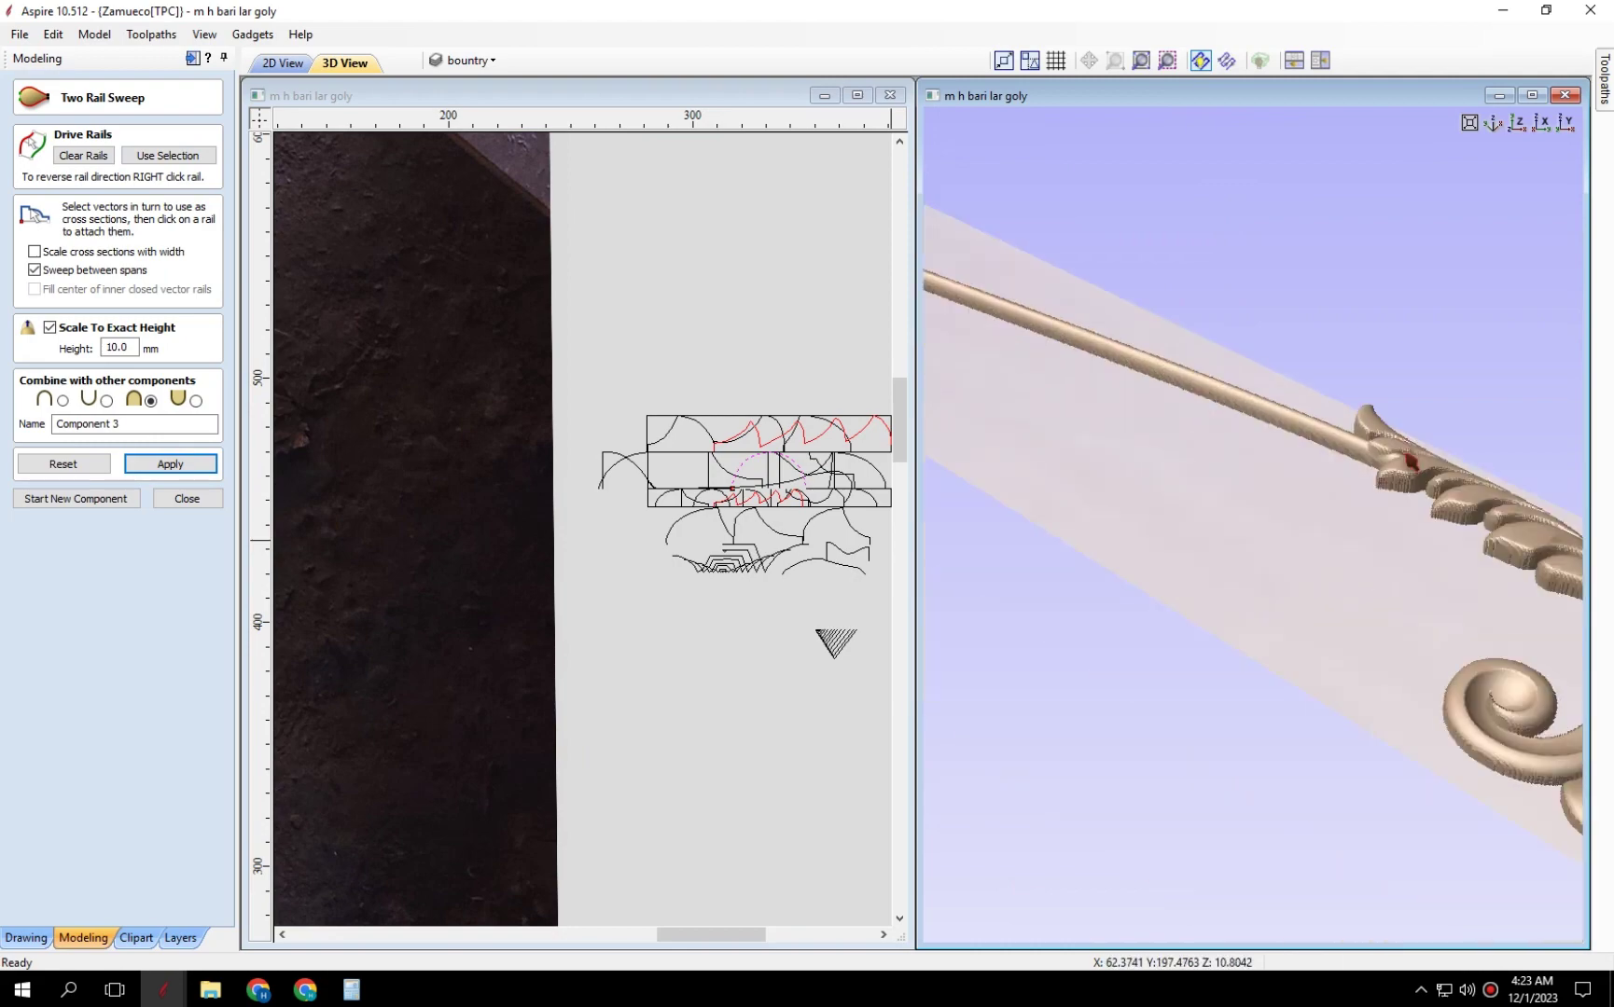
pyautogui.moveTo(1410, 461)
pyautogui.mouseDown()
pyautogui.moveTo(1177, 853)
pyautogui.moveTo(1332, 777)
pyautogui.mouseUp()
pyautogui.moveTo(824, 705); pyautogui.dragTo(812, 620, button='middle')
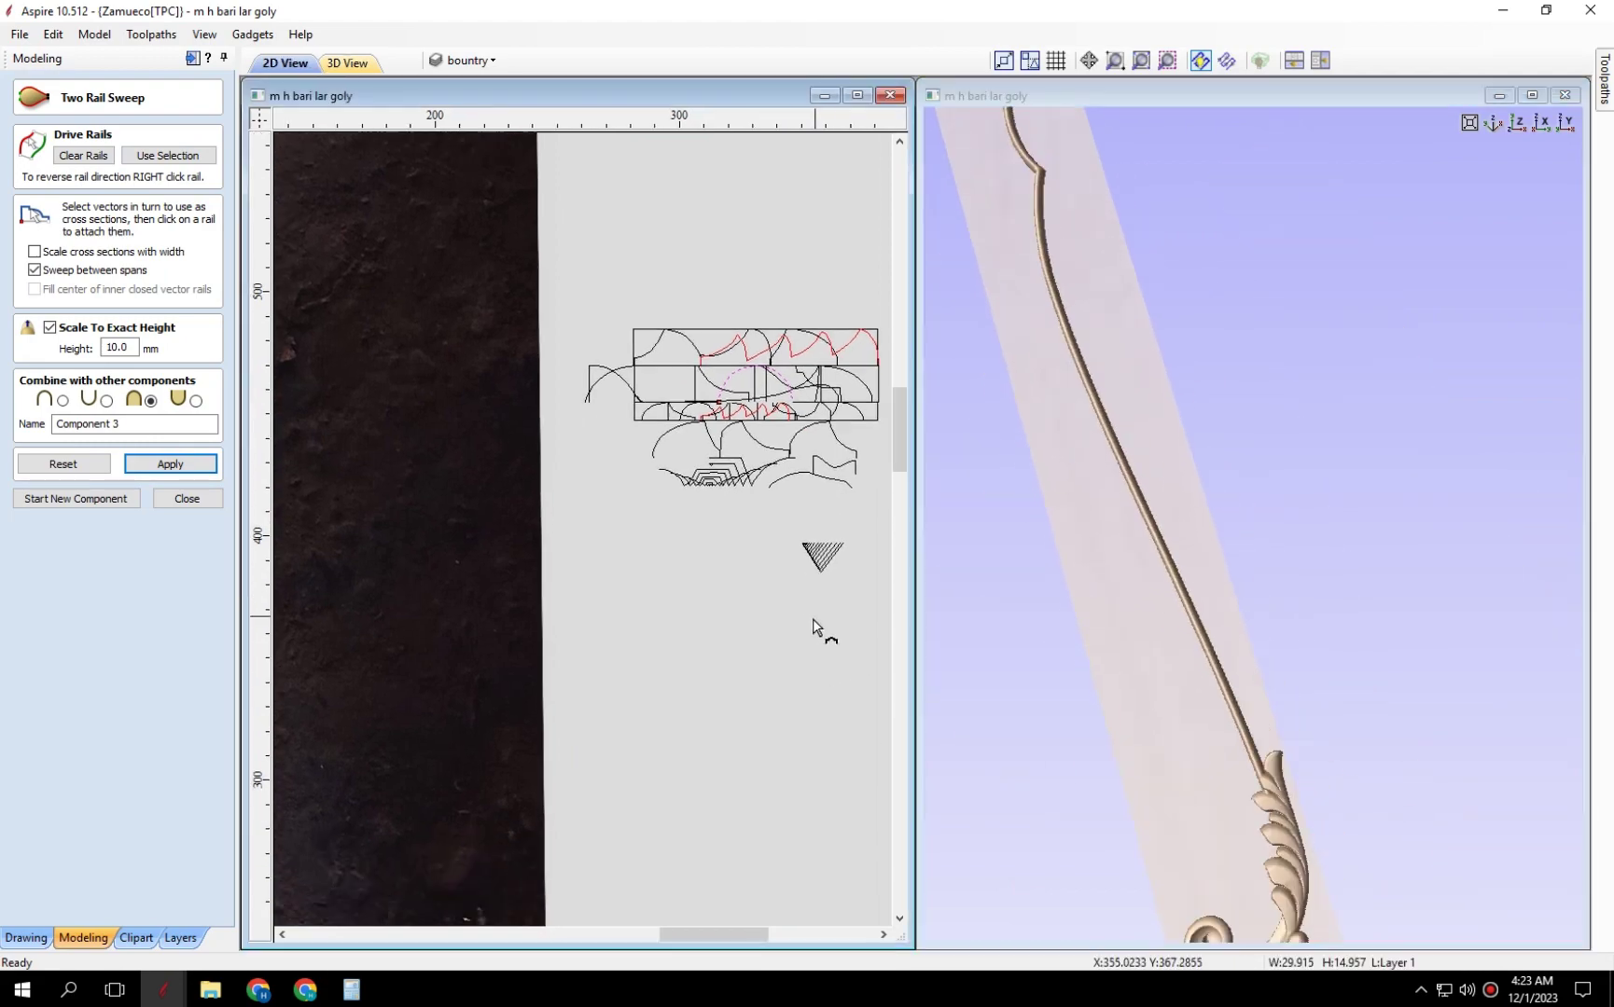
pyautogui.scroll(-3, 811, 620)
pyautogui.scroll(5, 749, 446)
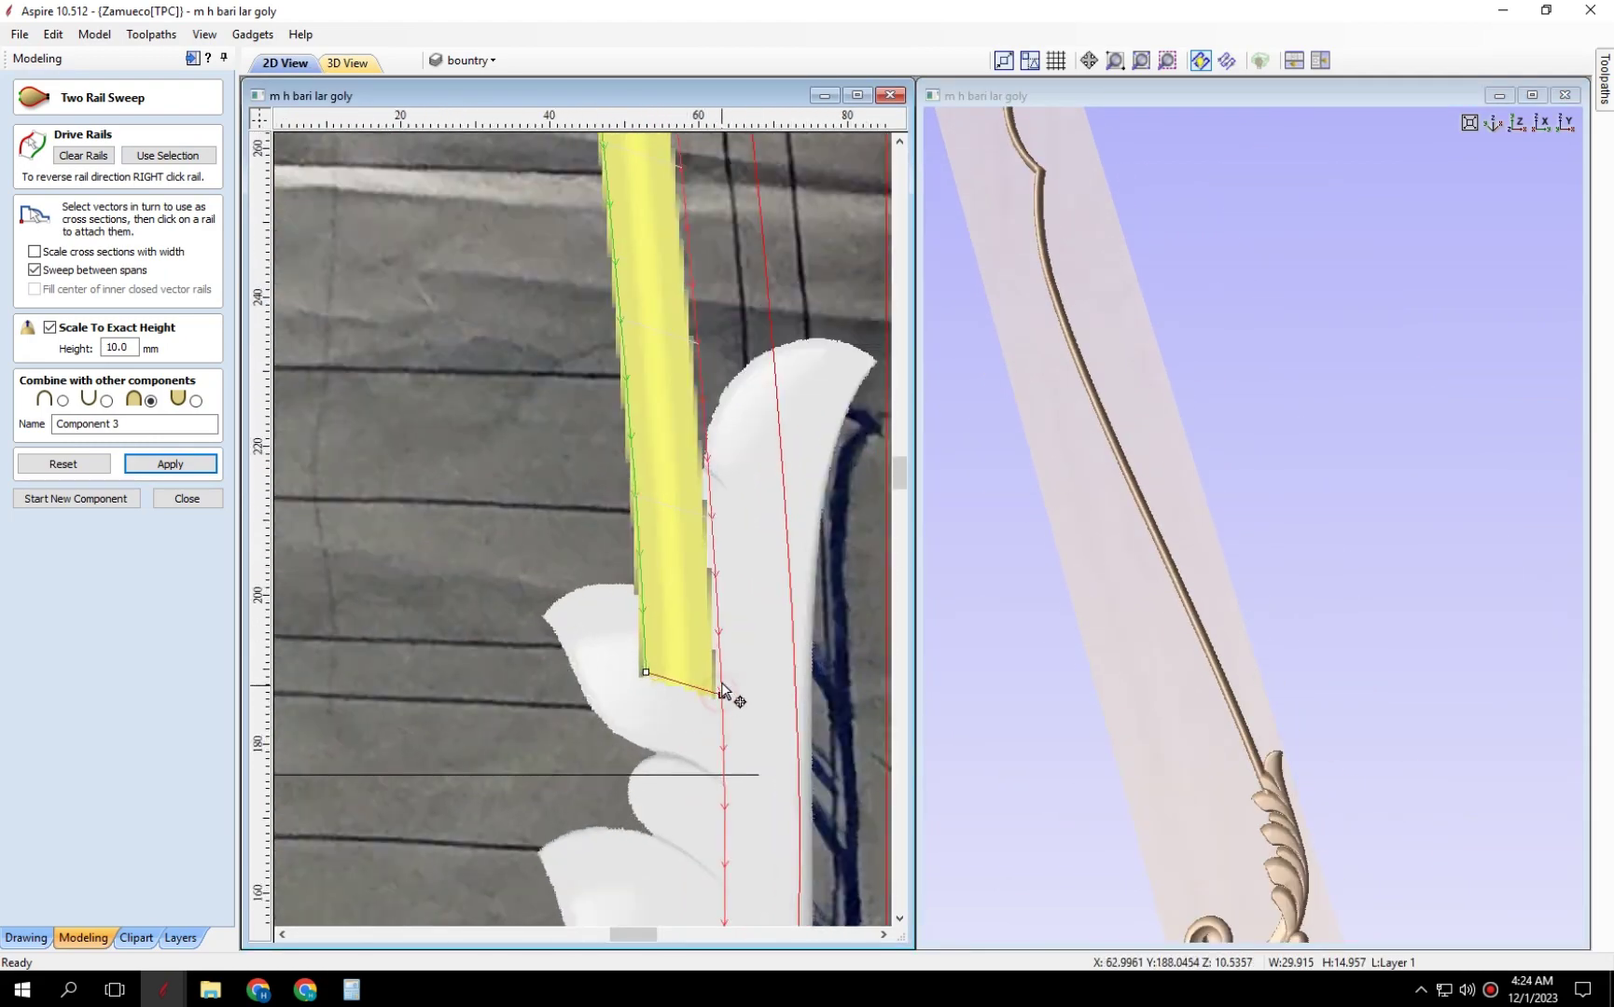
pyautogui.scroll(-3, 723, 690)
pyautogui.scroll(-3, 607, 705)
pyautogui.scroll(2, 734, 616)
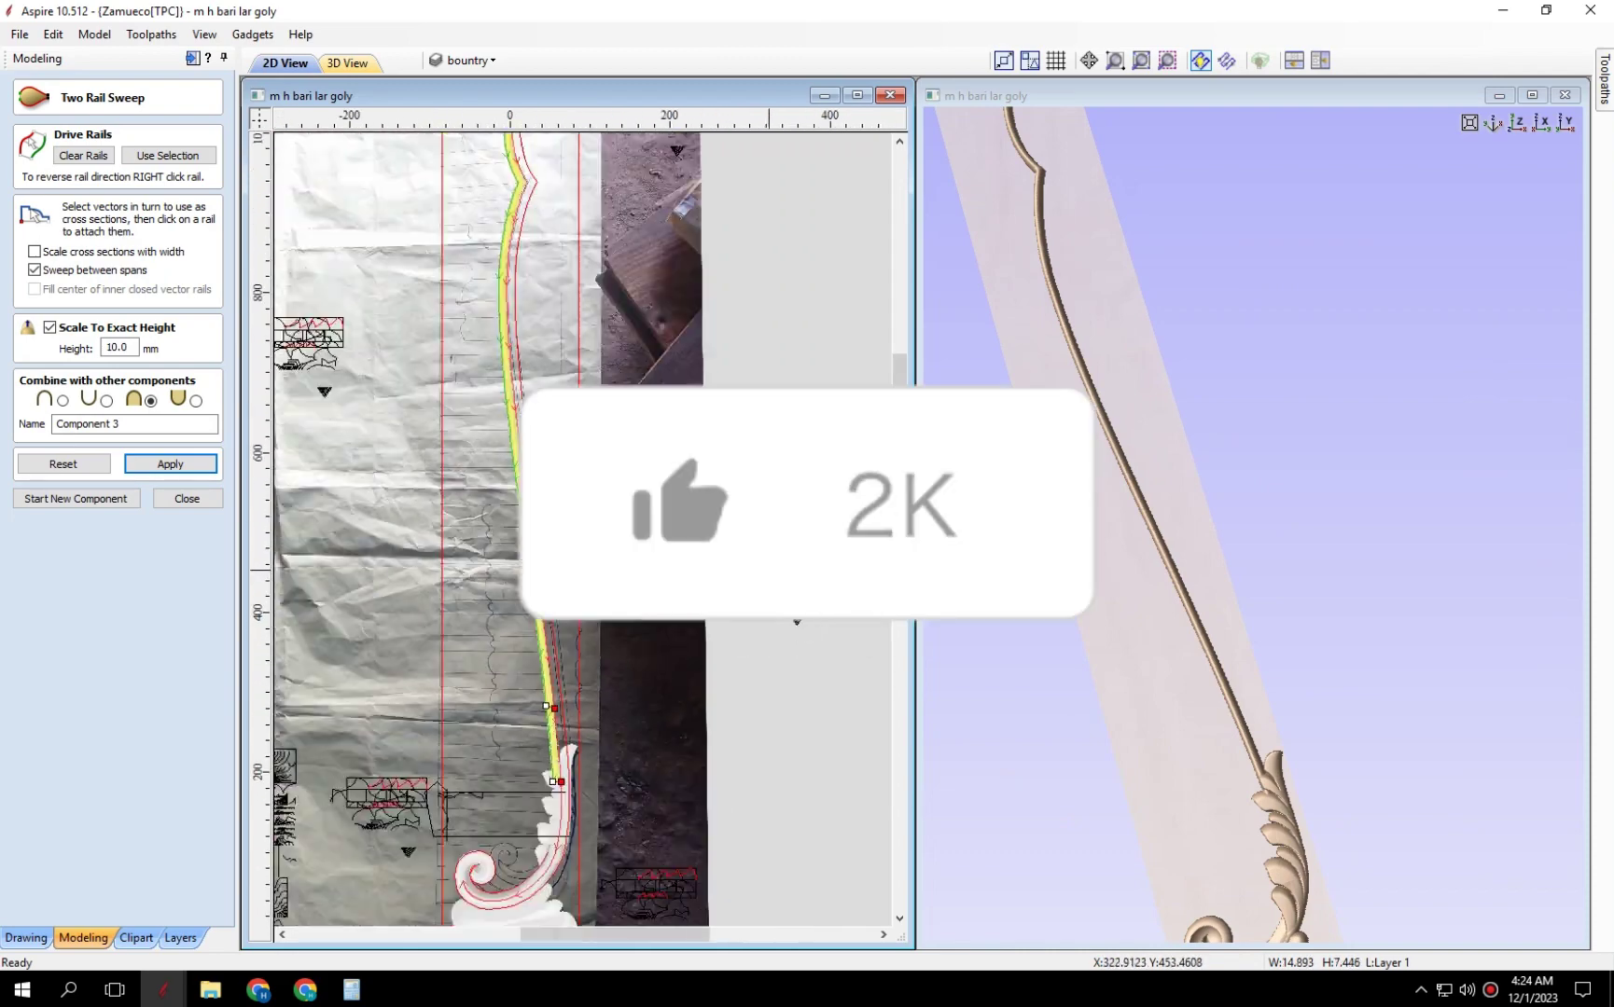
pyautogui.scroll(5, 559, 788)
pyautogui.moveTo(1287, 746)
pyautogui.mouseDown()
pyautogui.moveTo(1321, 767)
pyautogui.moveTo(1199, 685)
pyautogui.moveTo(1332, 630)
pyautogui.moveTo(1286, 565)
pyautogui.mouseUp()
pyautogui.scroll(-2, 646, 761)
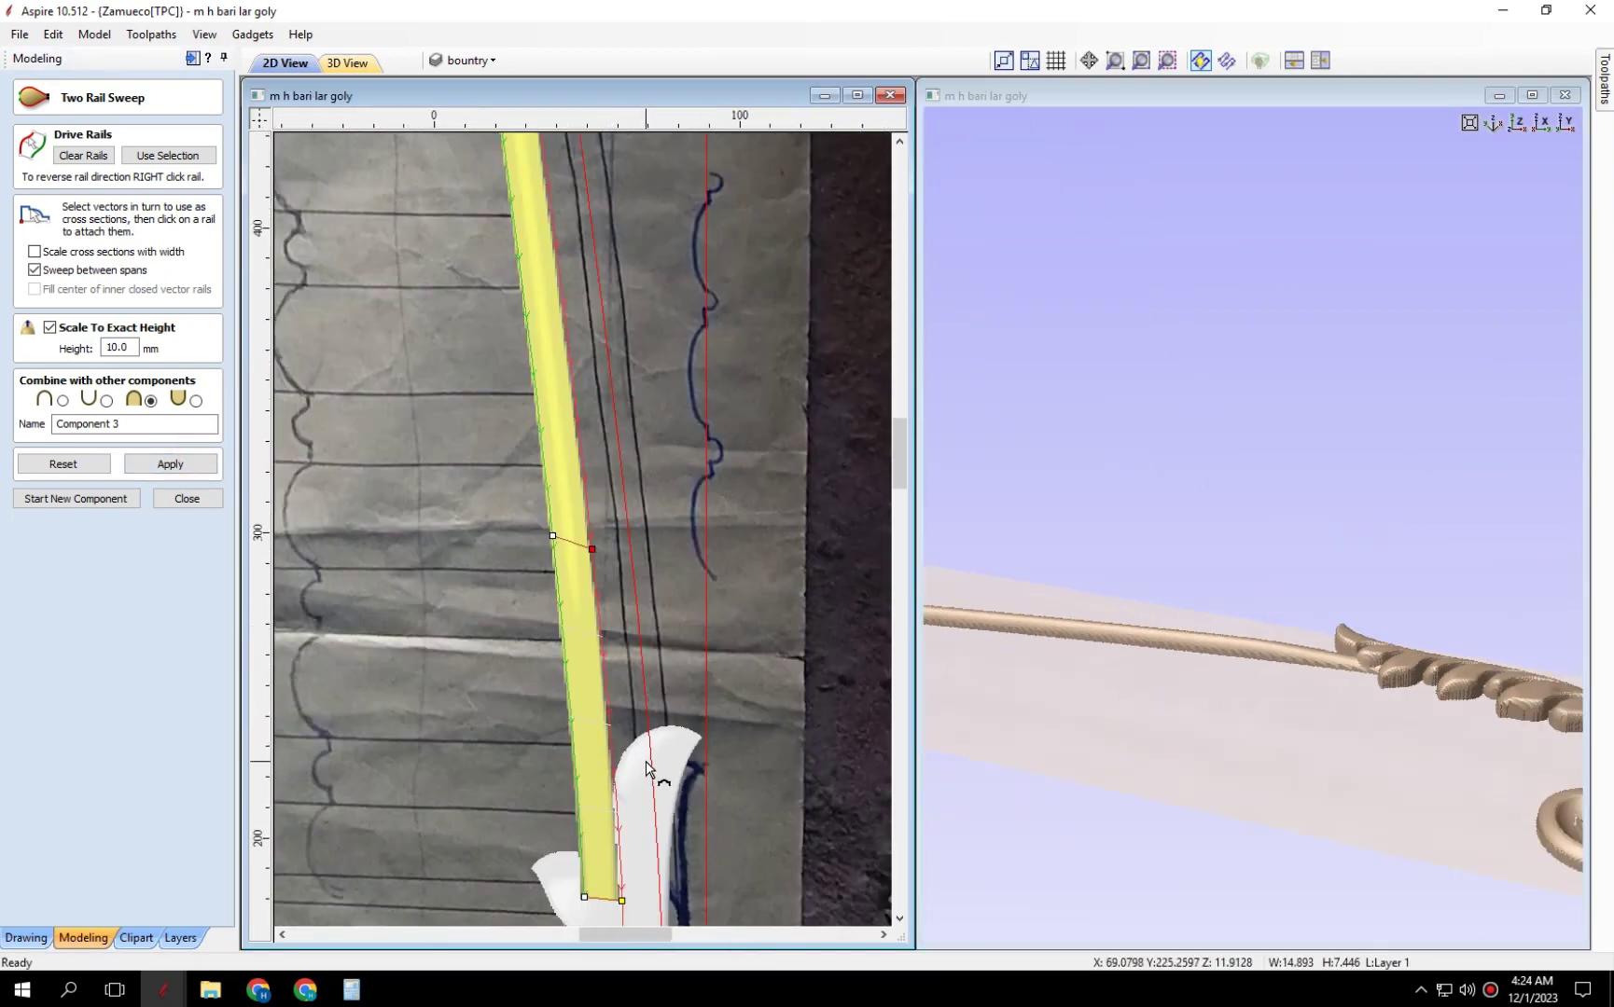
pyautogui.scroll(1, 646, 761)
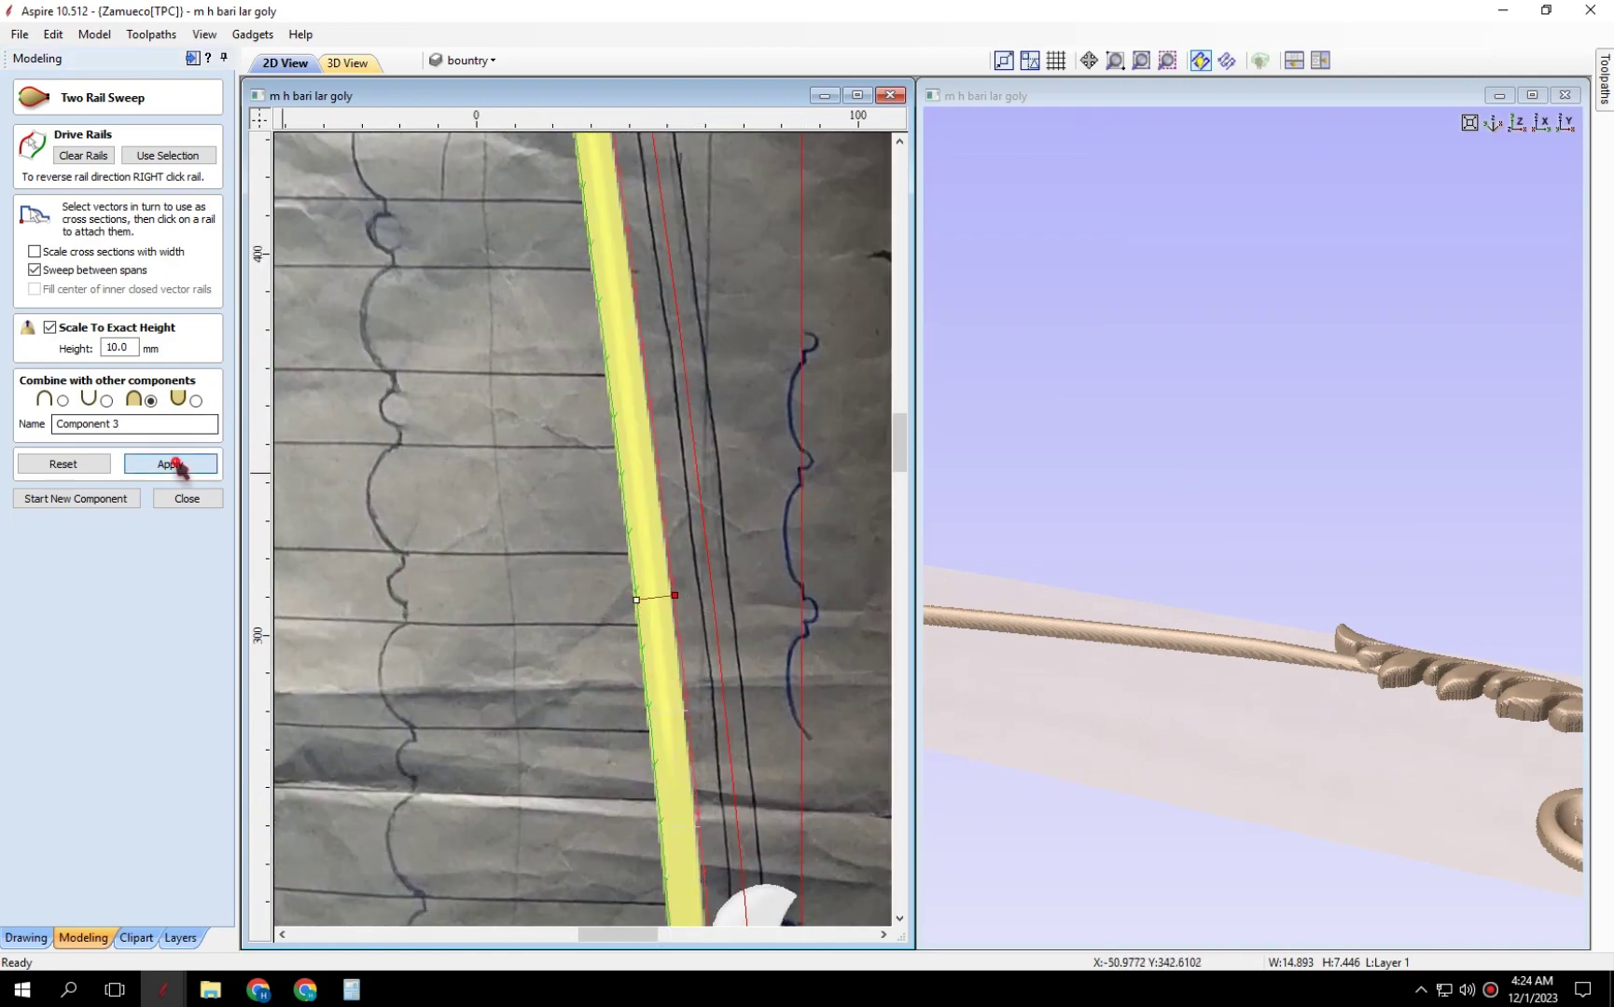
pyautogui.moveTo(973, 638)
pyautogui.mouseDown()
pyautogui.moveTo(1311, 763)
pyautogui.moveTo(1272, 677)
pyautogui.mouseUp()
pyautogui.scroll(-2, 468, 532)
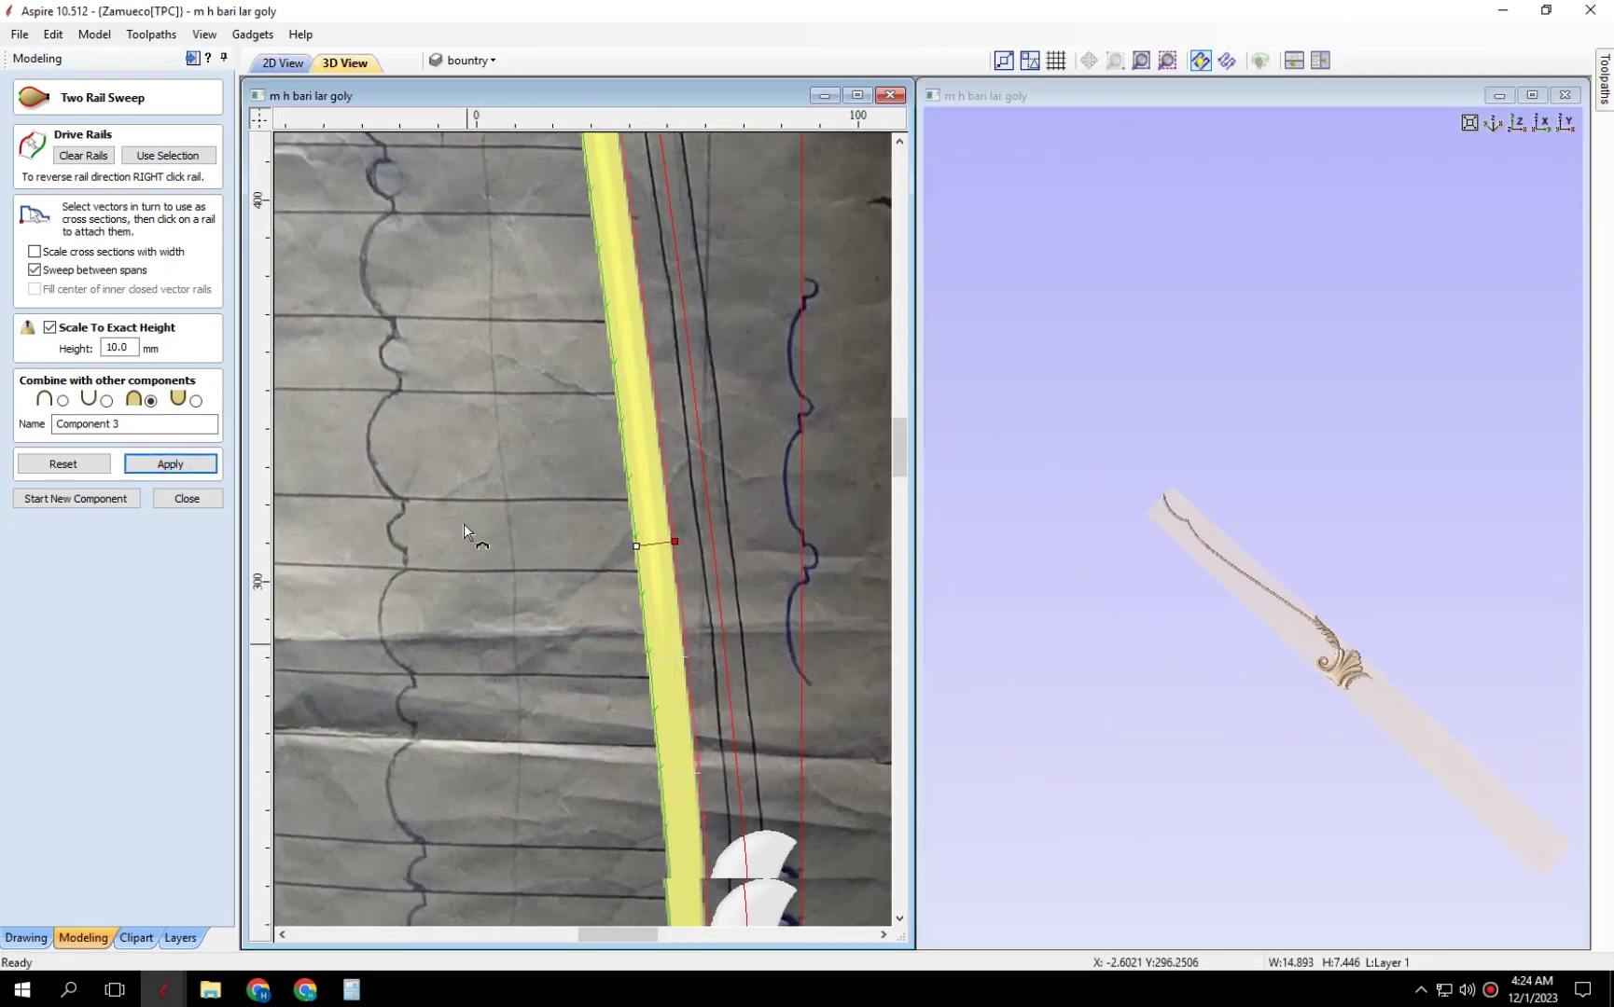
pyautogui.scroll(-1, 468, 533)
pyautogui.click(123, 502)
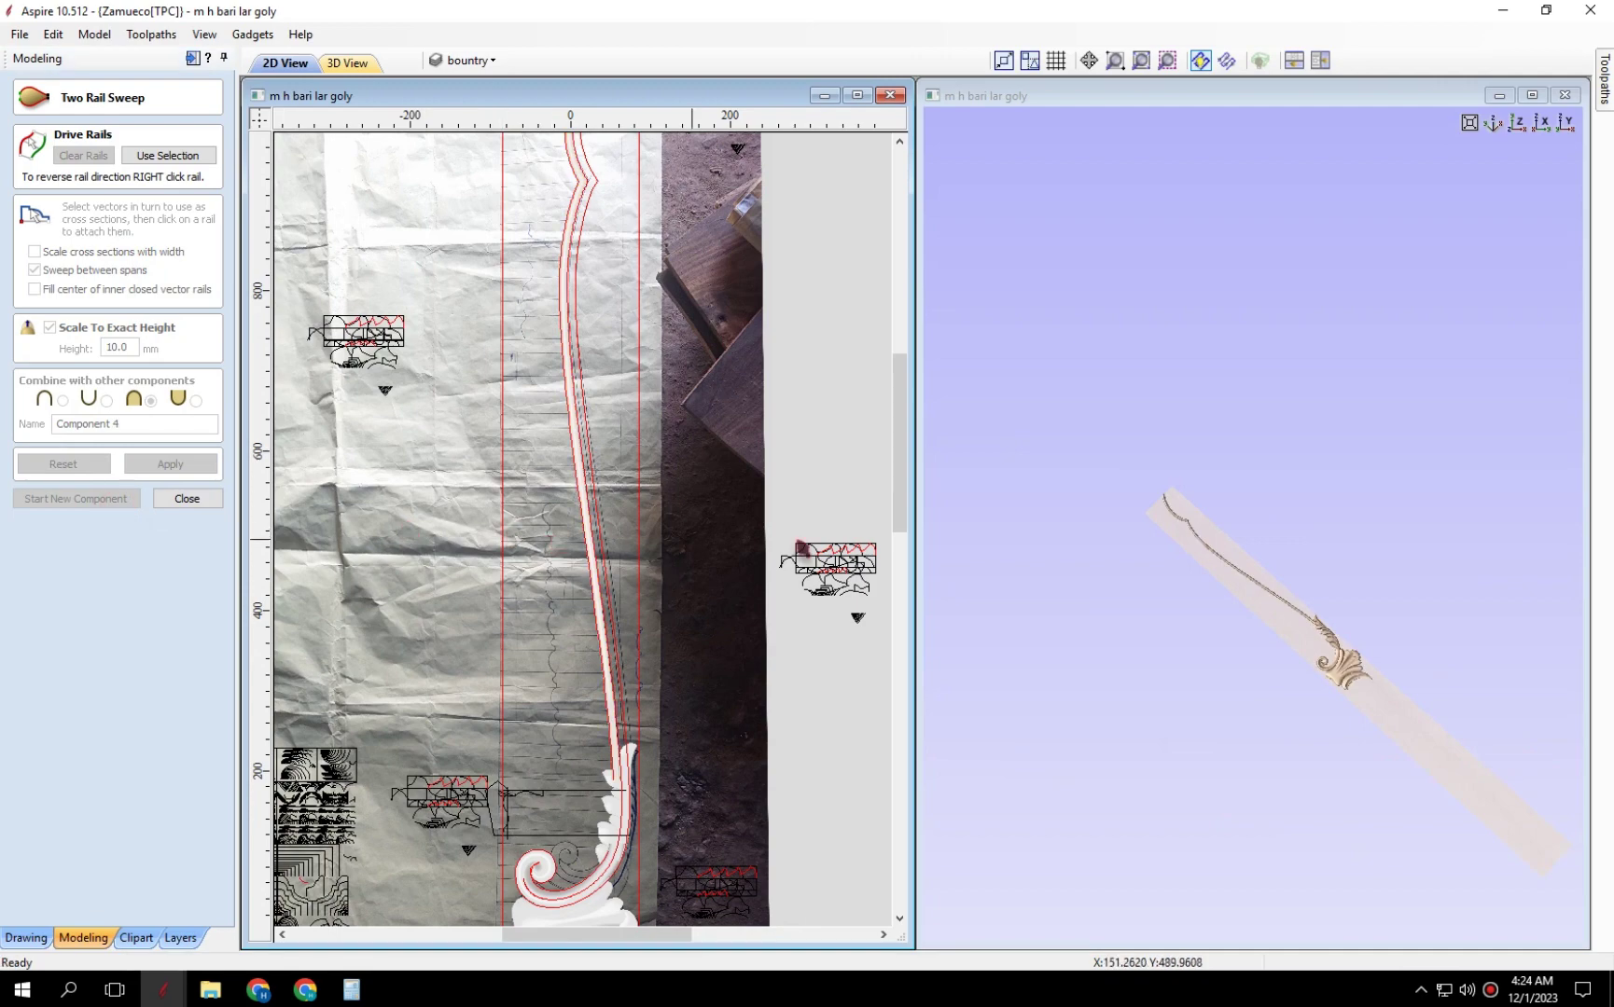
# Sweep the cross-section along the sharply bent scroll rails.
pyautogui.scroll(3, 1276, 457)
pyautogui.scroll(2, 1276, 457)
pyautogui.scroll(2, 1418, 712)
pyautogui.scroll(2, 1225, 704)
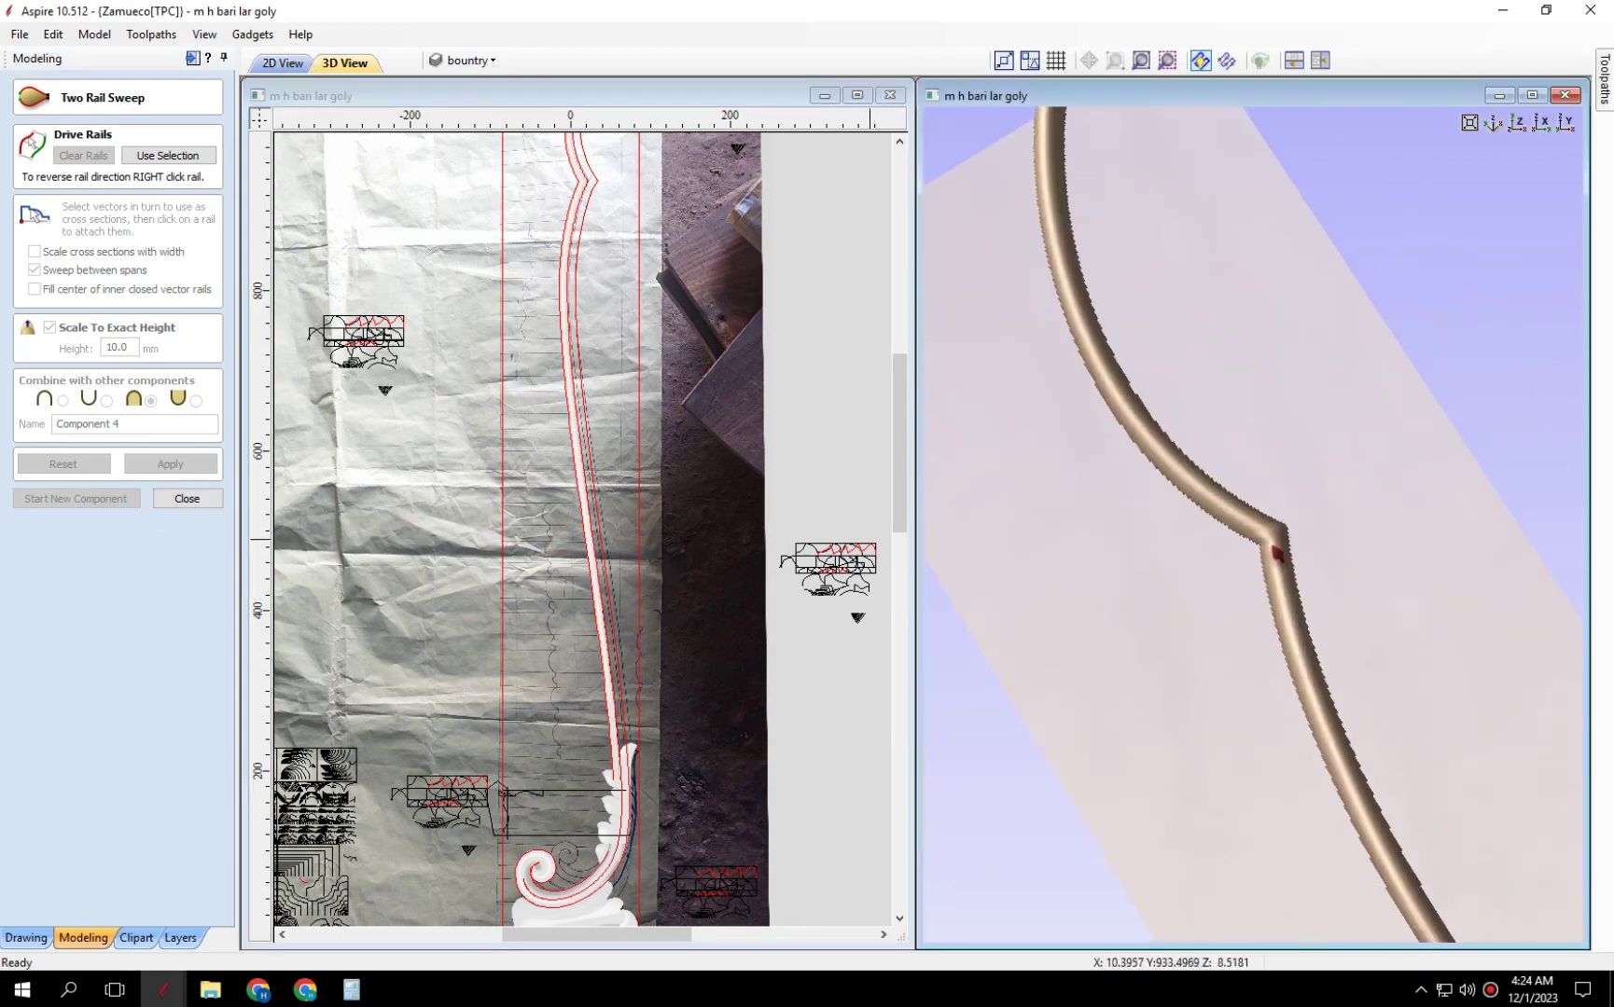
pyautogui.scroll(-2, 407, 630)
pyautogui.scroll(5, 566, 594)
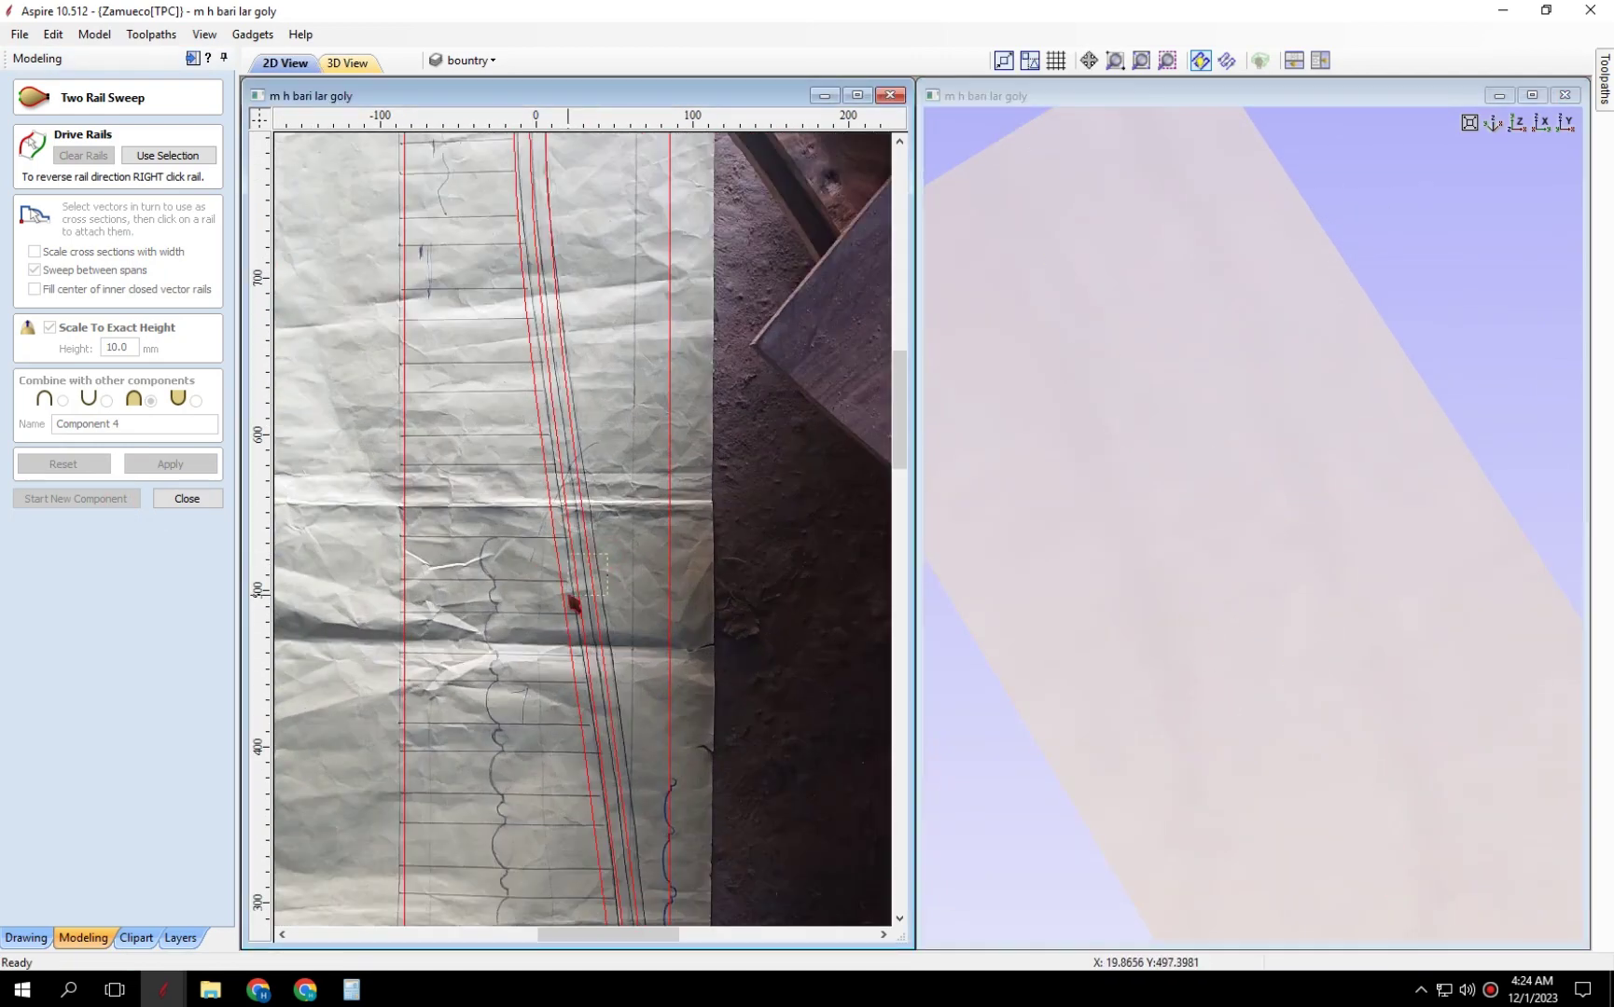
pyautogui.scroll(-1, 394, 632)
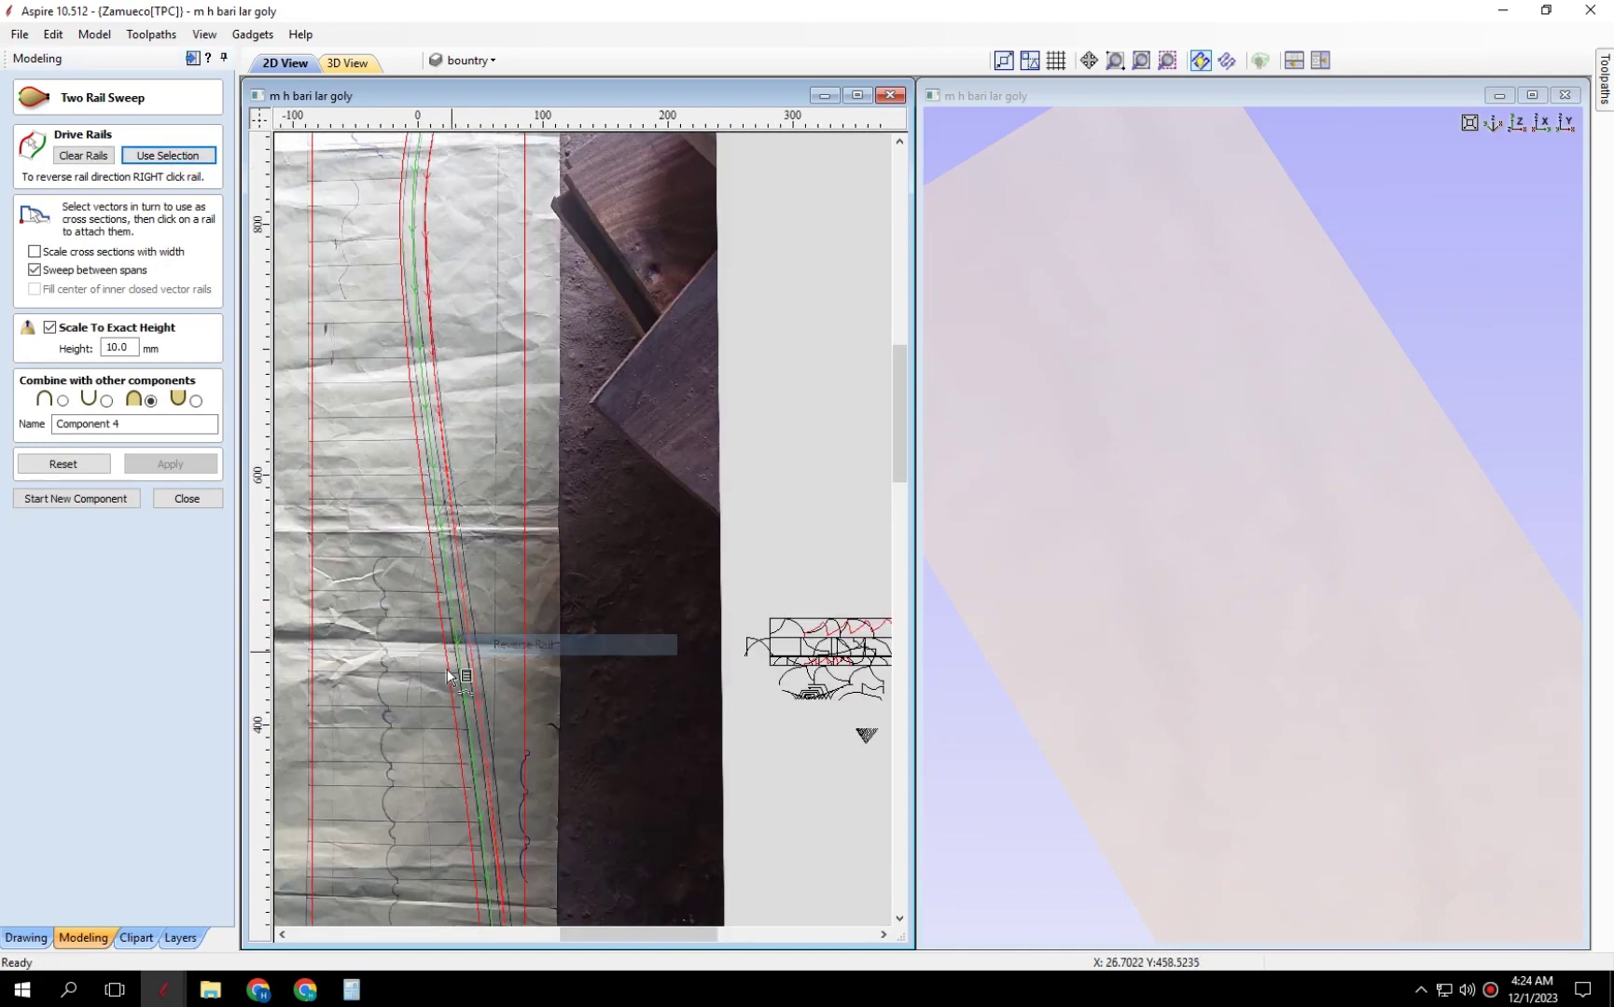
pyautogui.scroll(2, 566, 643)
pyautogui.scroll(-1, 658, 655)
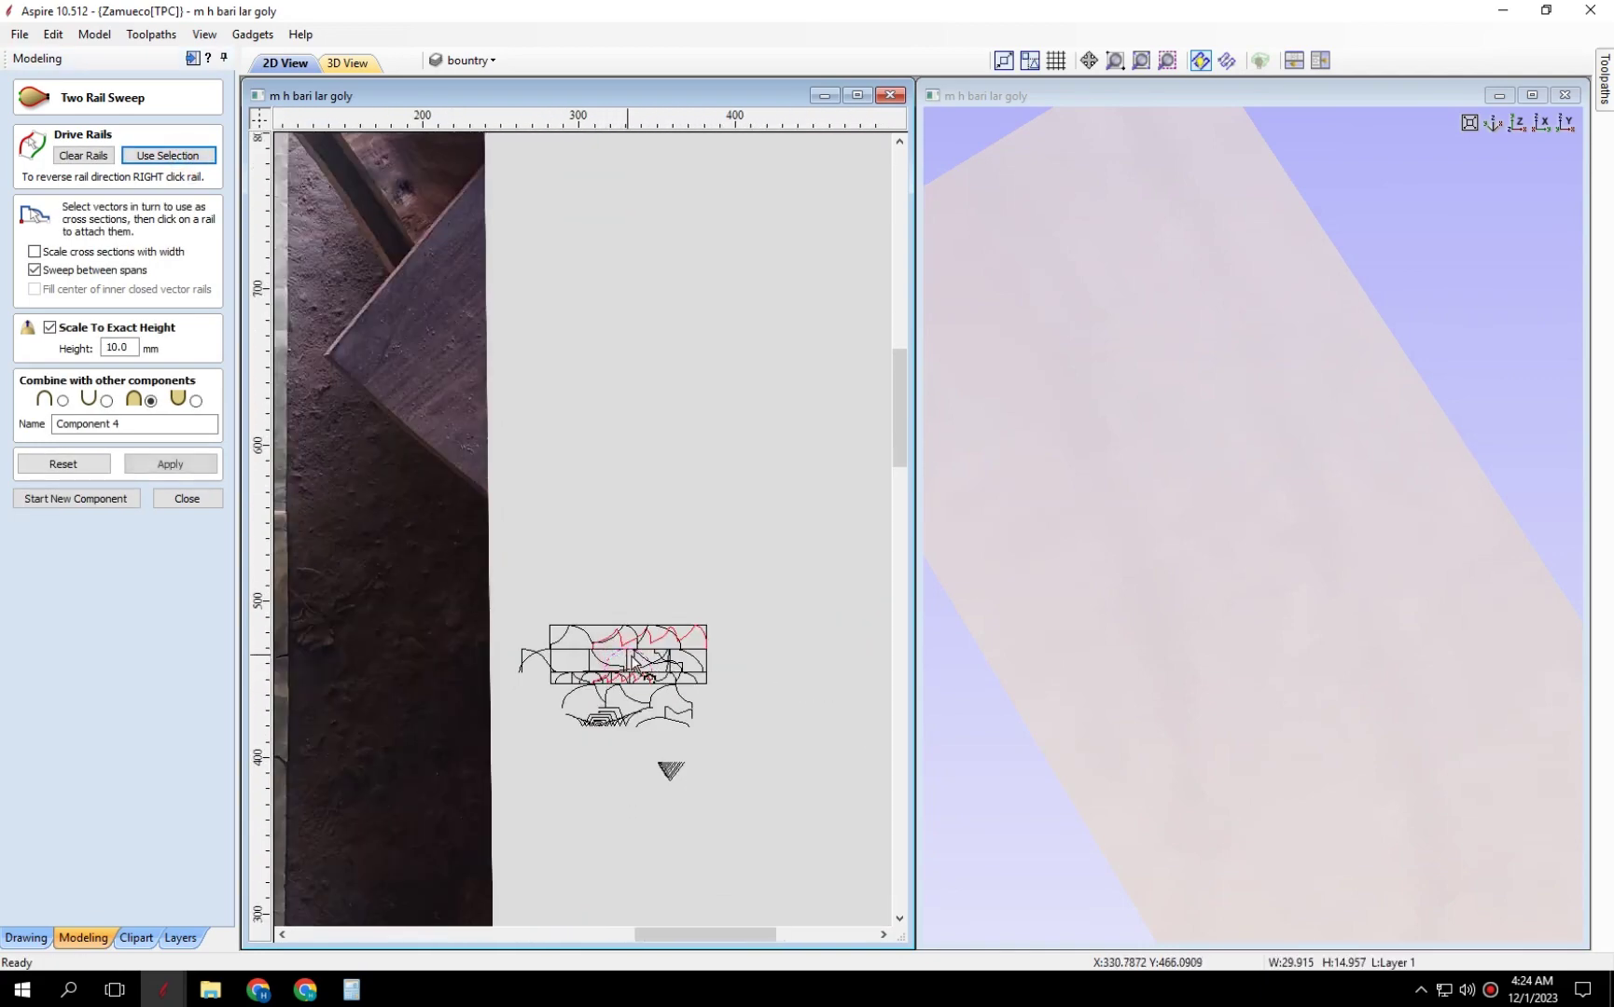
pyautogui.scroll(-1, 630, 657)
pyautogui.scroll(-1, 461, 669)
pyautogui.scroll(3, 598, 706)
pyautogui.scroll(1, 621, 790)
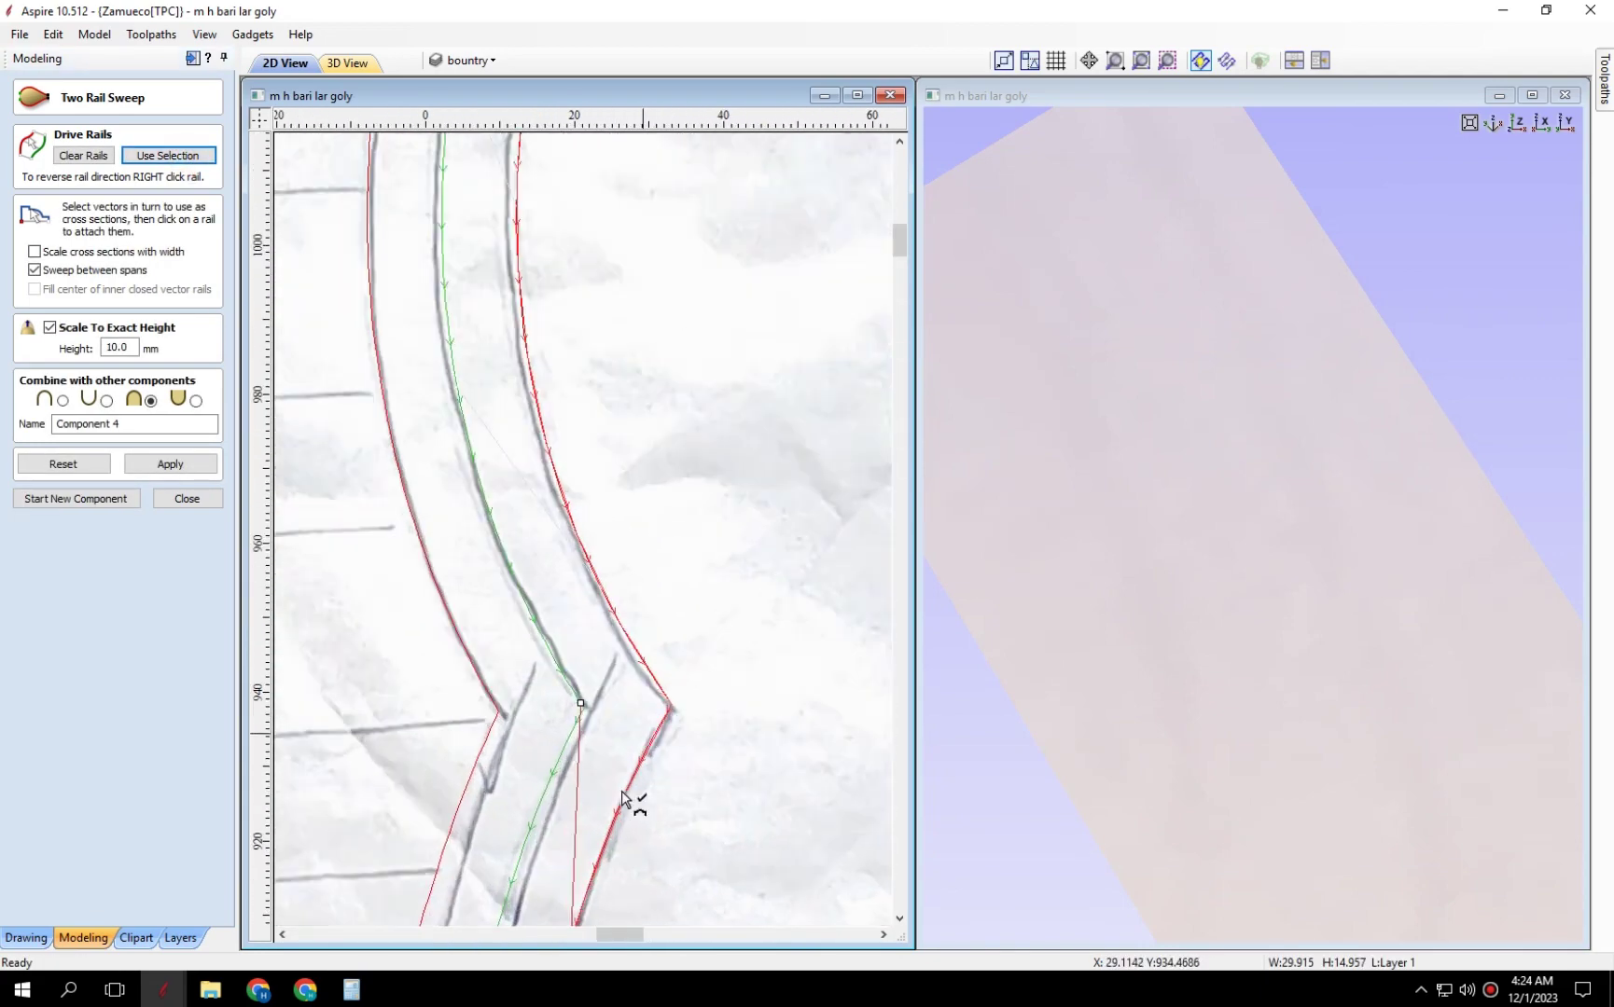
pyautogui.moveTo(621, 790); pyautogui.dragTo(587, 718, button='middle')
pyautogui.click(170, 463)
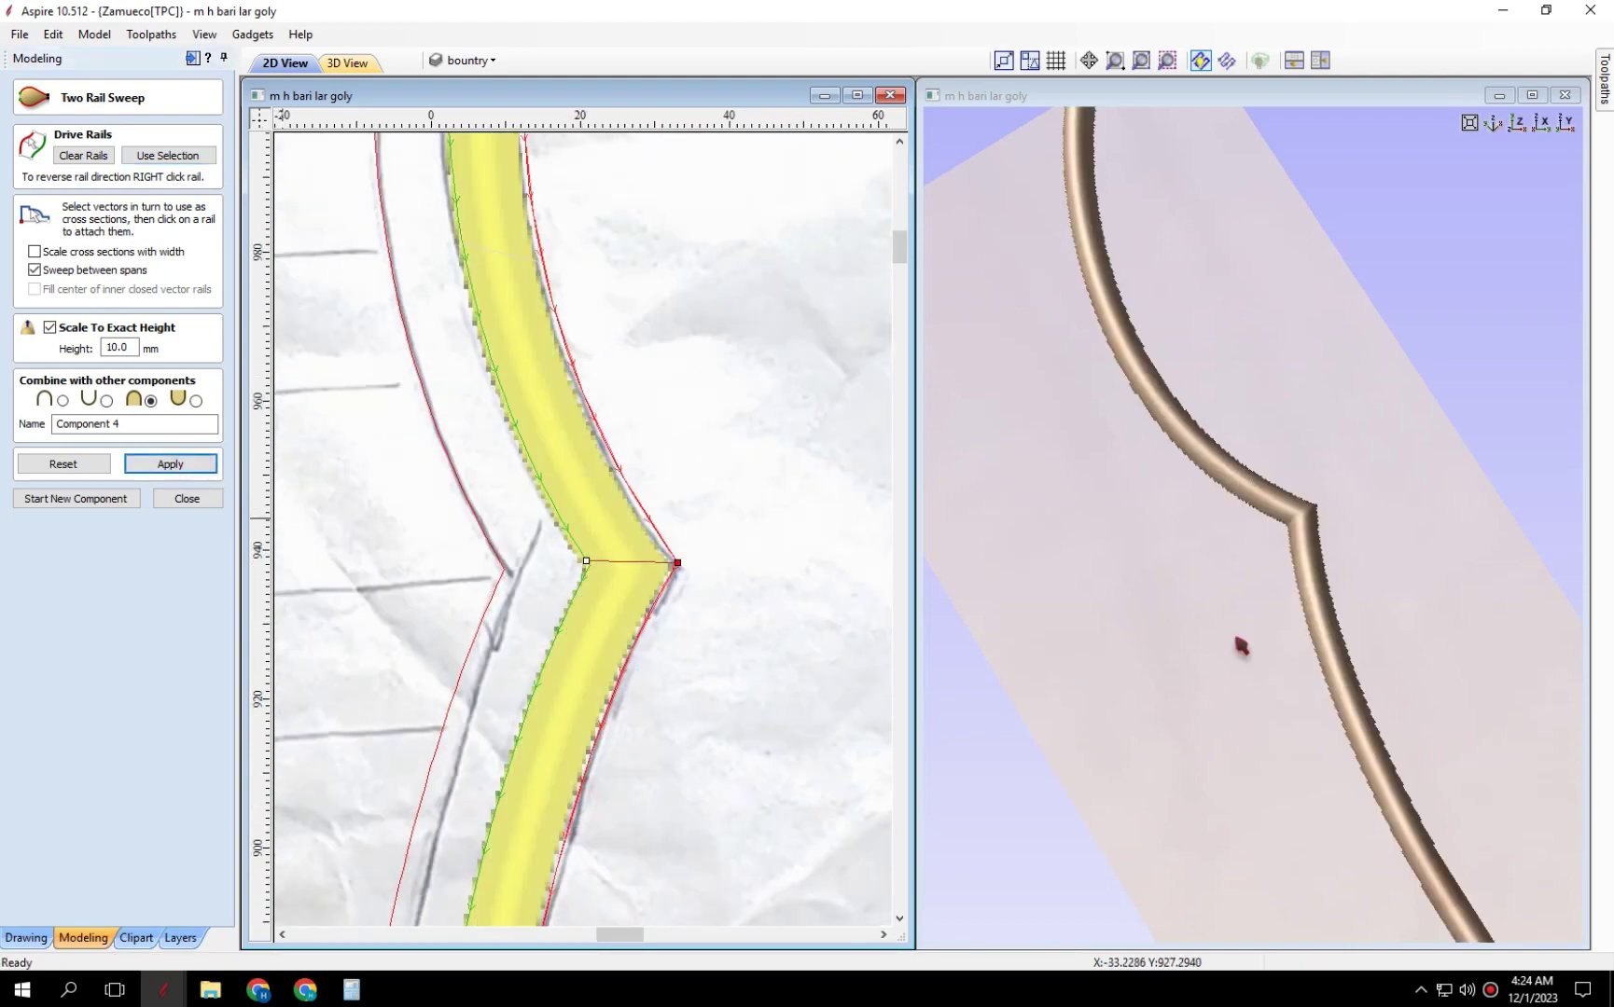
# Delete the extra cross section from the spiral rail and rebuild the sweep without it.
pyautogui.moveTo(1243, 649)
pyautogui.mouseDown()
pyautogui.moveTo(1322, 641)
pyautogui.moveTo(1188, 634)
pyautogui.moveTo(1248, 600)
pyautogui.mouseUp()
pyautogui.scroll(-1, 594, 517)
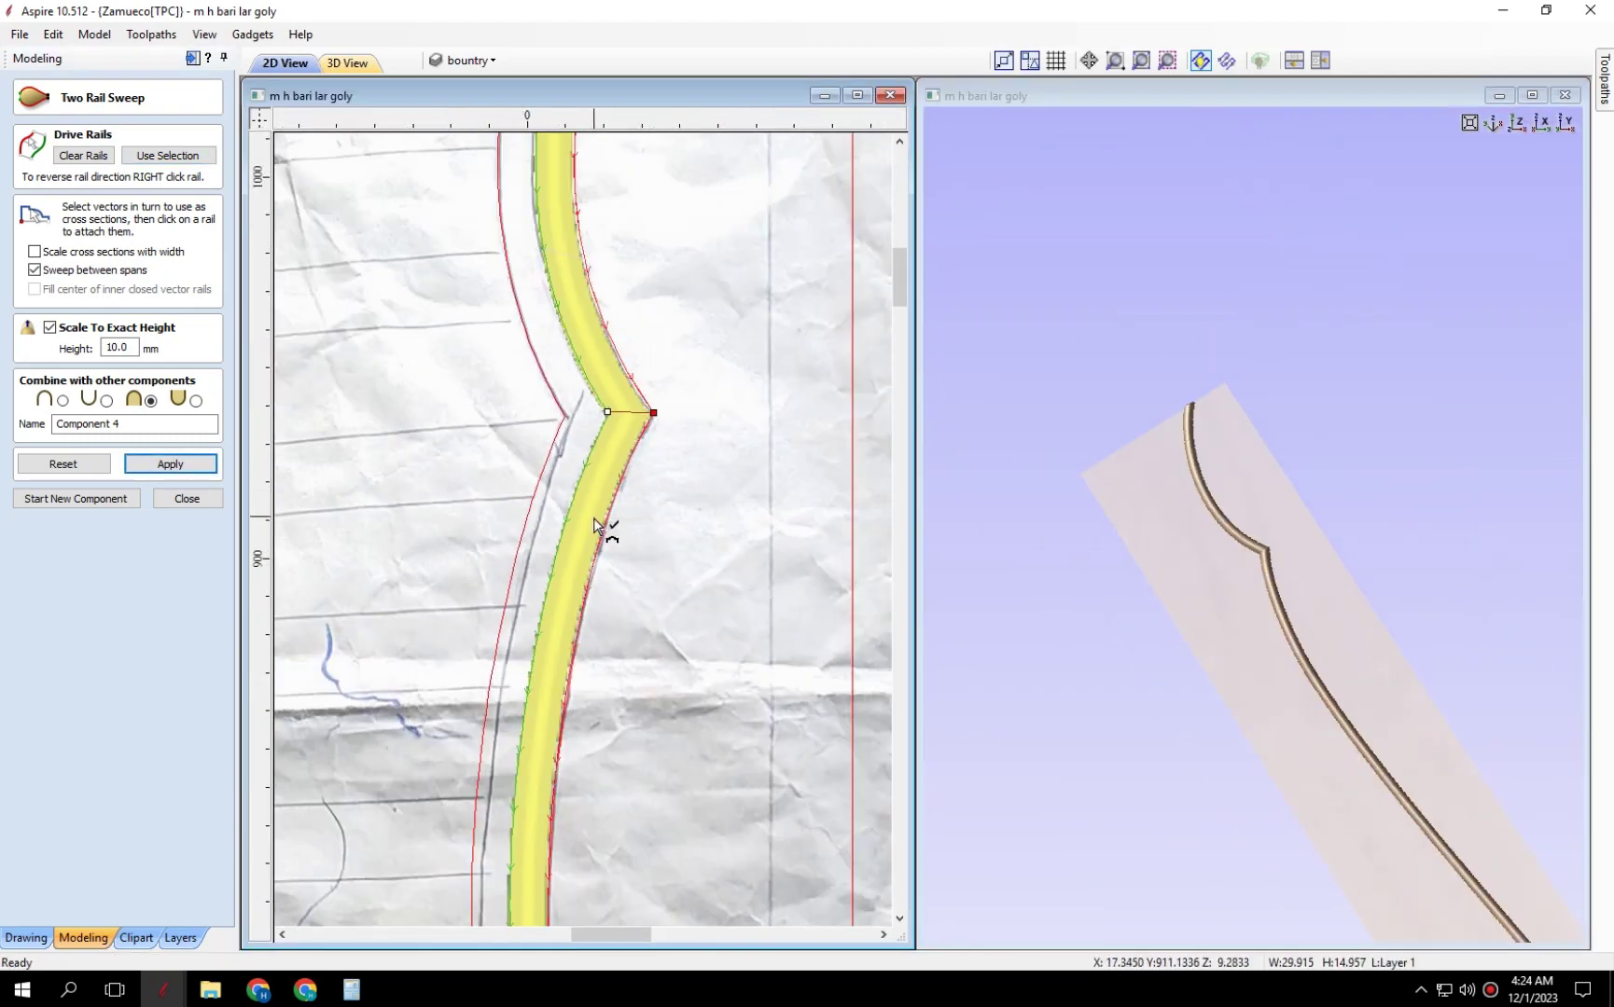
pyautogui.scroll(-2, 646, 578)
pyautogui.scroll(3, 715, 582)
pyautogui.scroll(1, 616, 386)
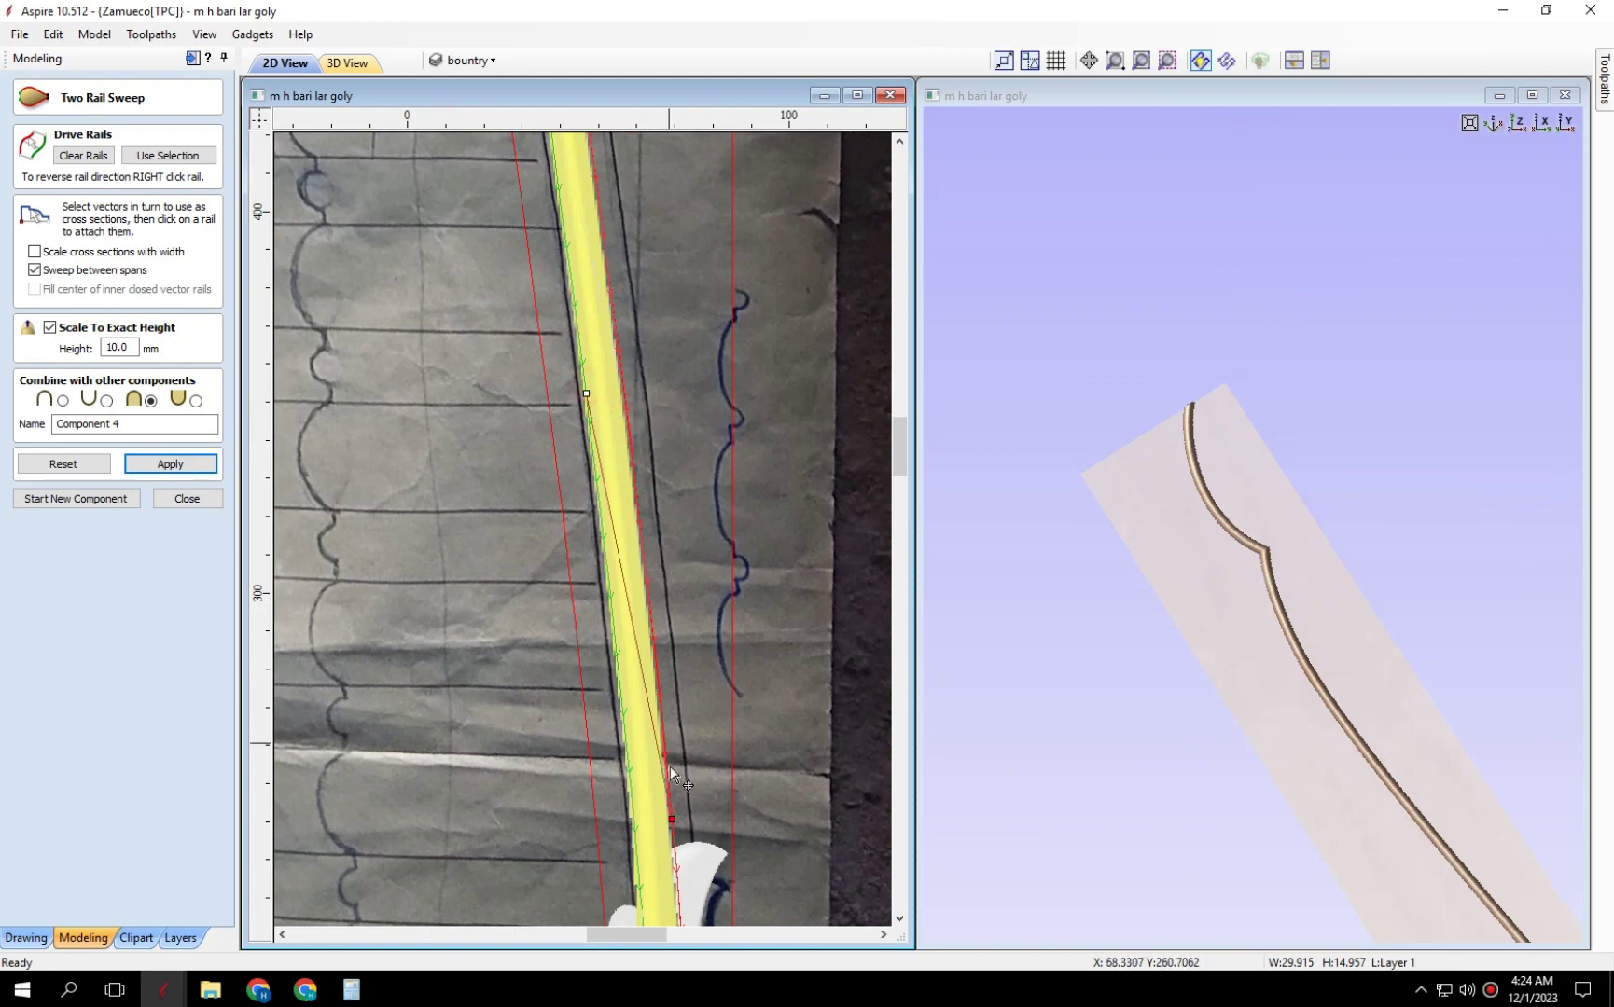
pyautogui.scroll(-2, 559, 401)
pyautogui.scroll(-1, 650, 362)
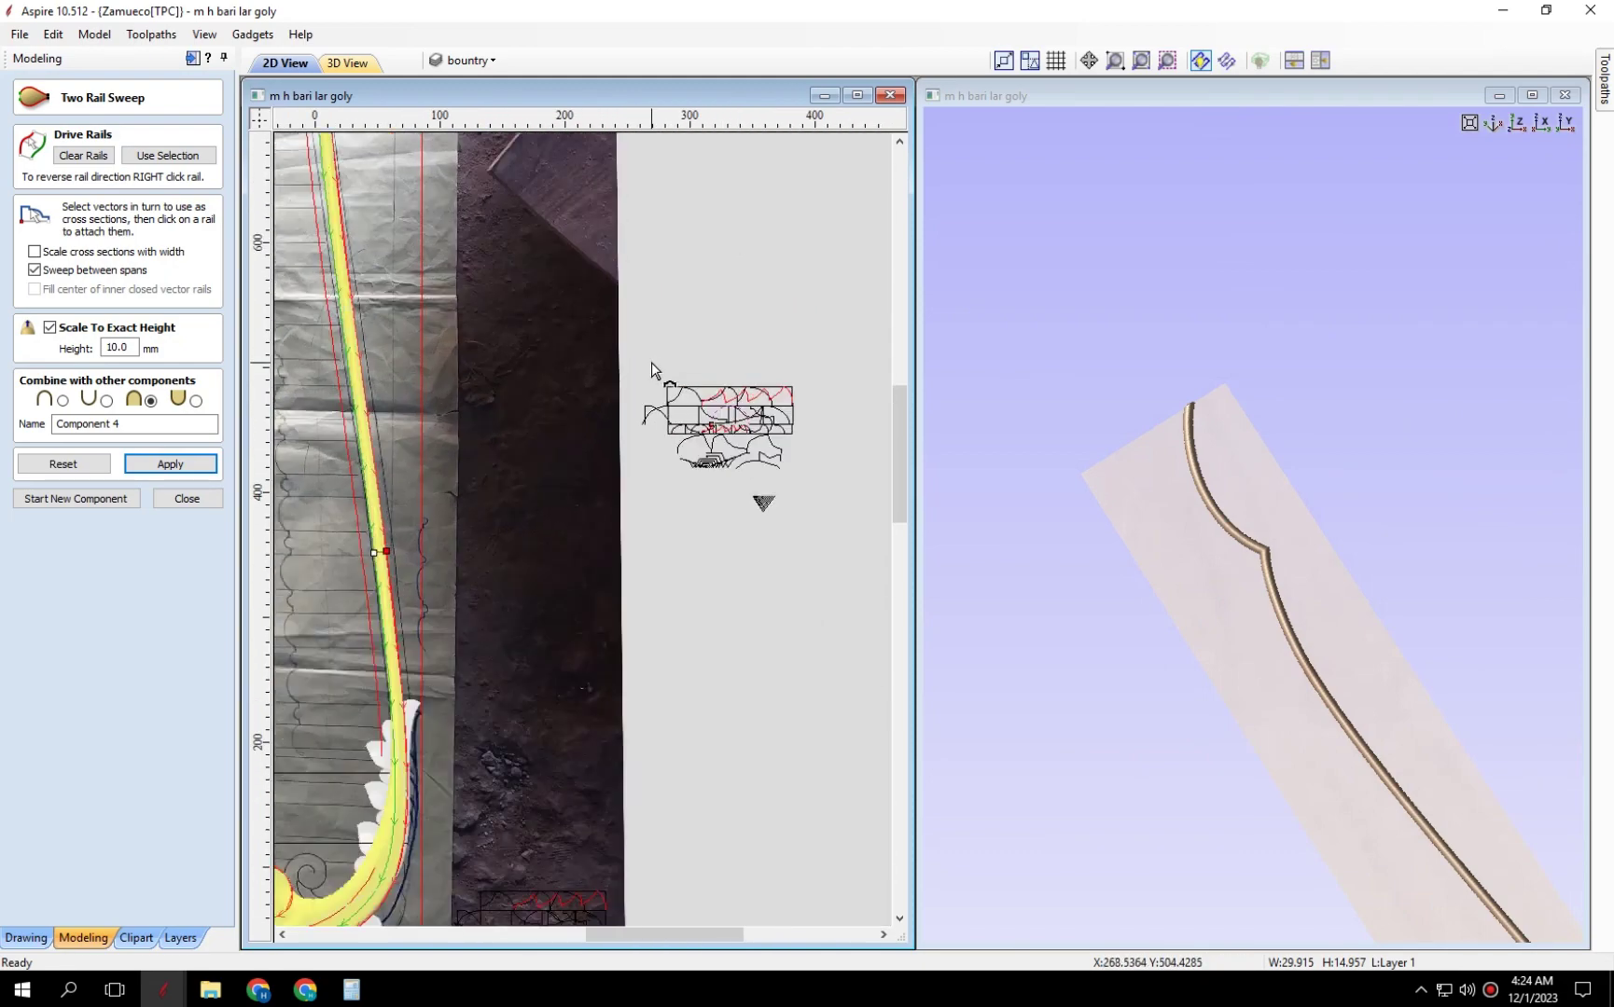
pyautogui.scroll(1, 653, 374)
pyautogui.scroll(-1, 658, 292)
pyautogui.scroll(4, 523, 438)
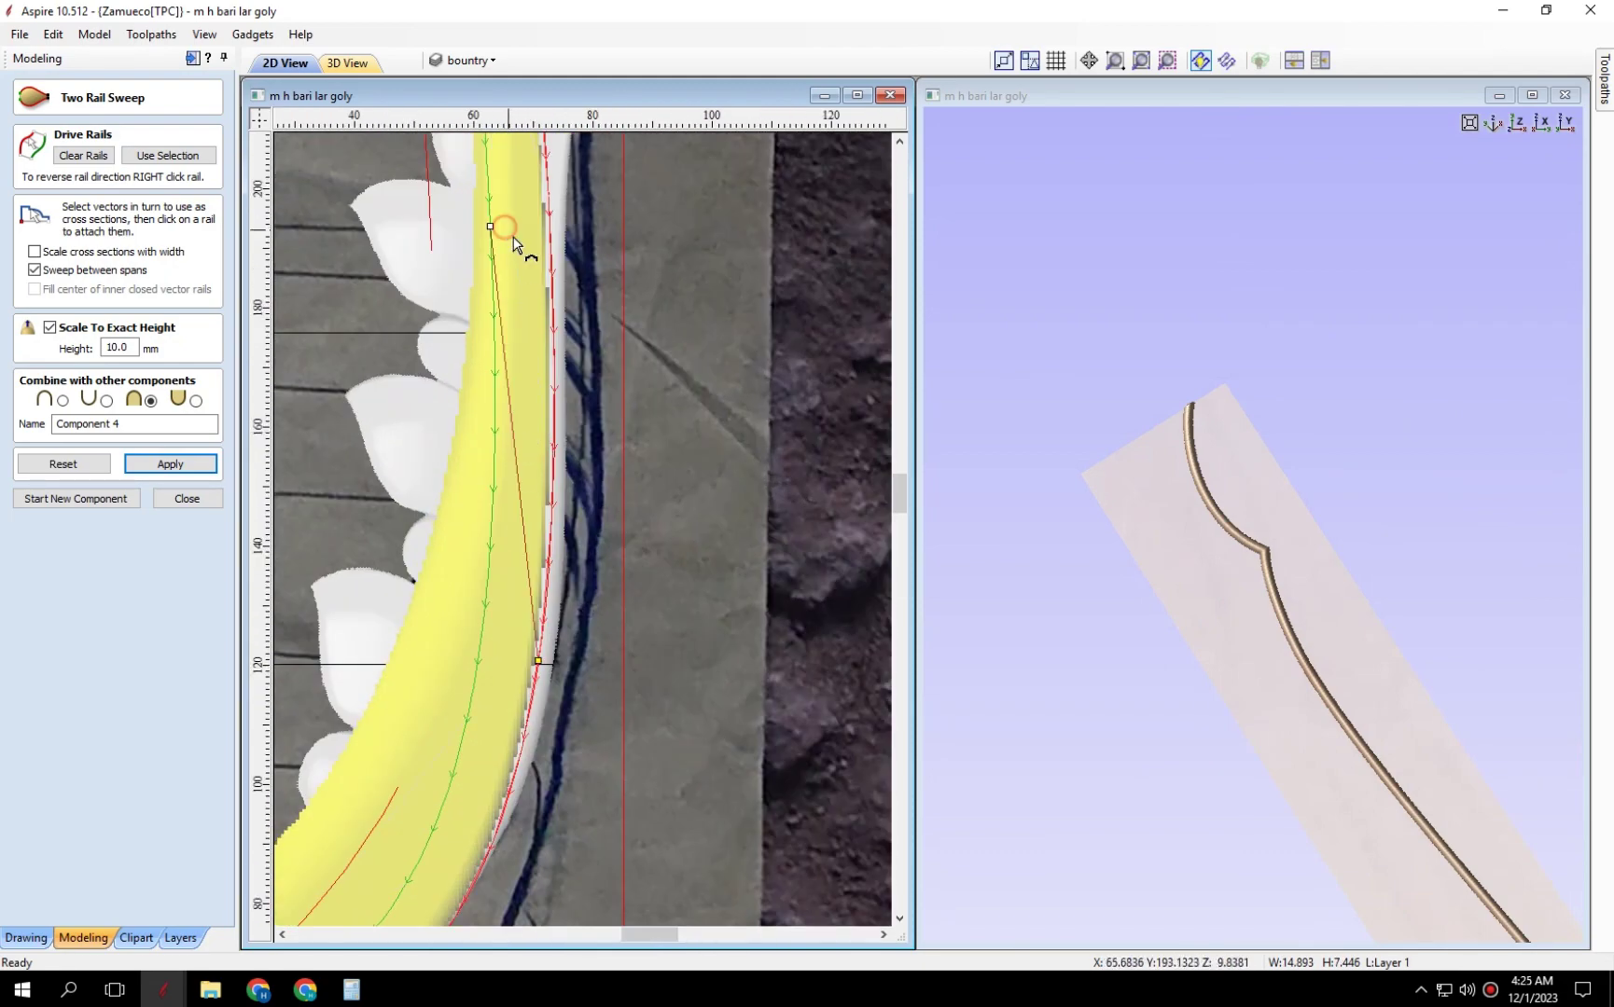
pyautogui.scroll(-1, 533, 576)
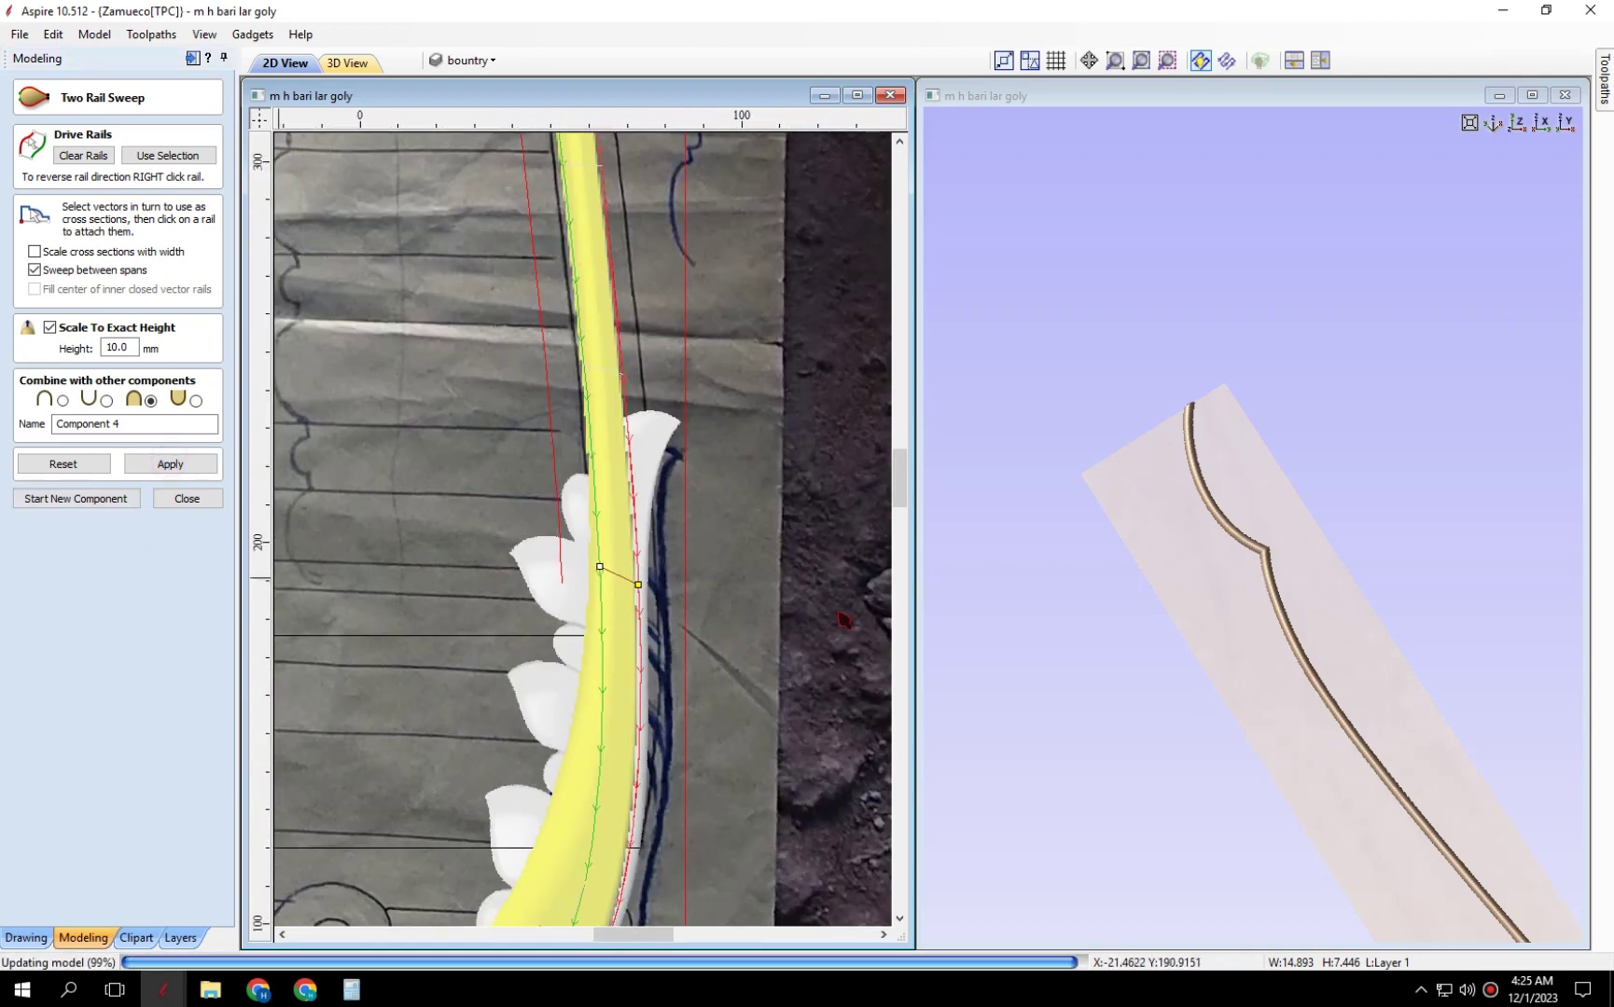
pyautogui.scroll(2, 1304, 770)
pyautogui.scroll(2, 1243, 550)
pyautogui.scroll(3, 1271, 558)
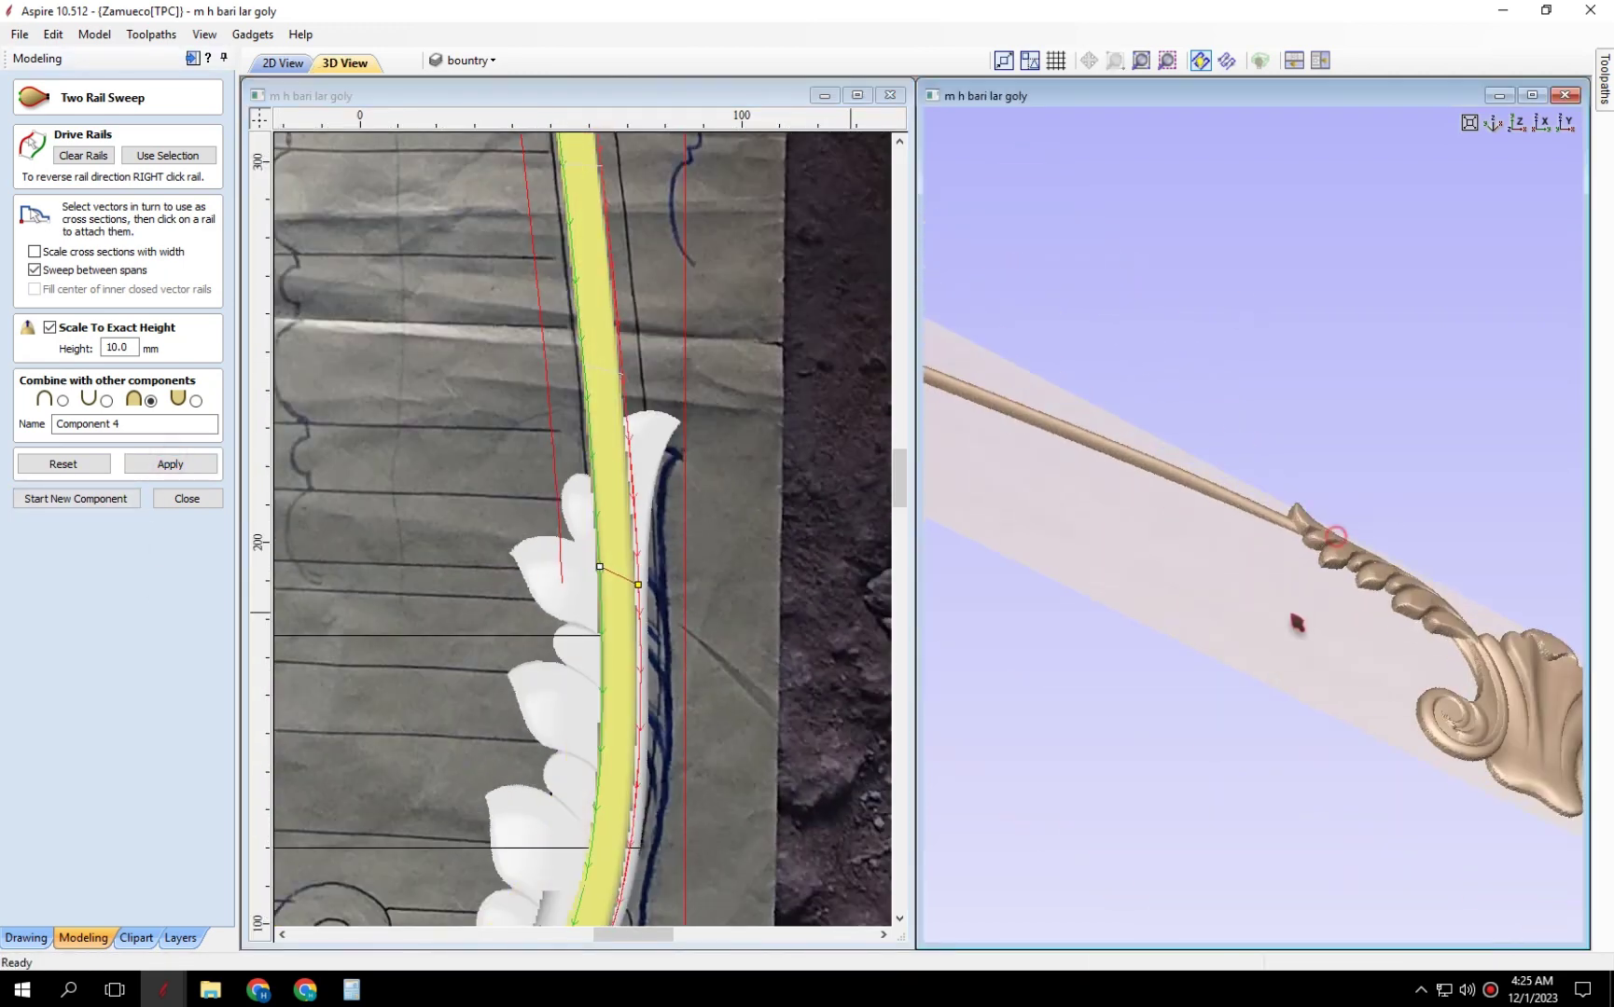
pyautogui.scroll(3, 1188, 738)
pyautogui.scroll(3, 1189, 670)
pyautogui.scroll(-3, 532, 571)
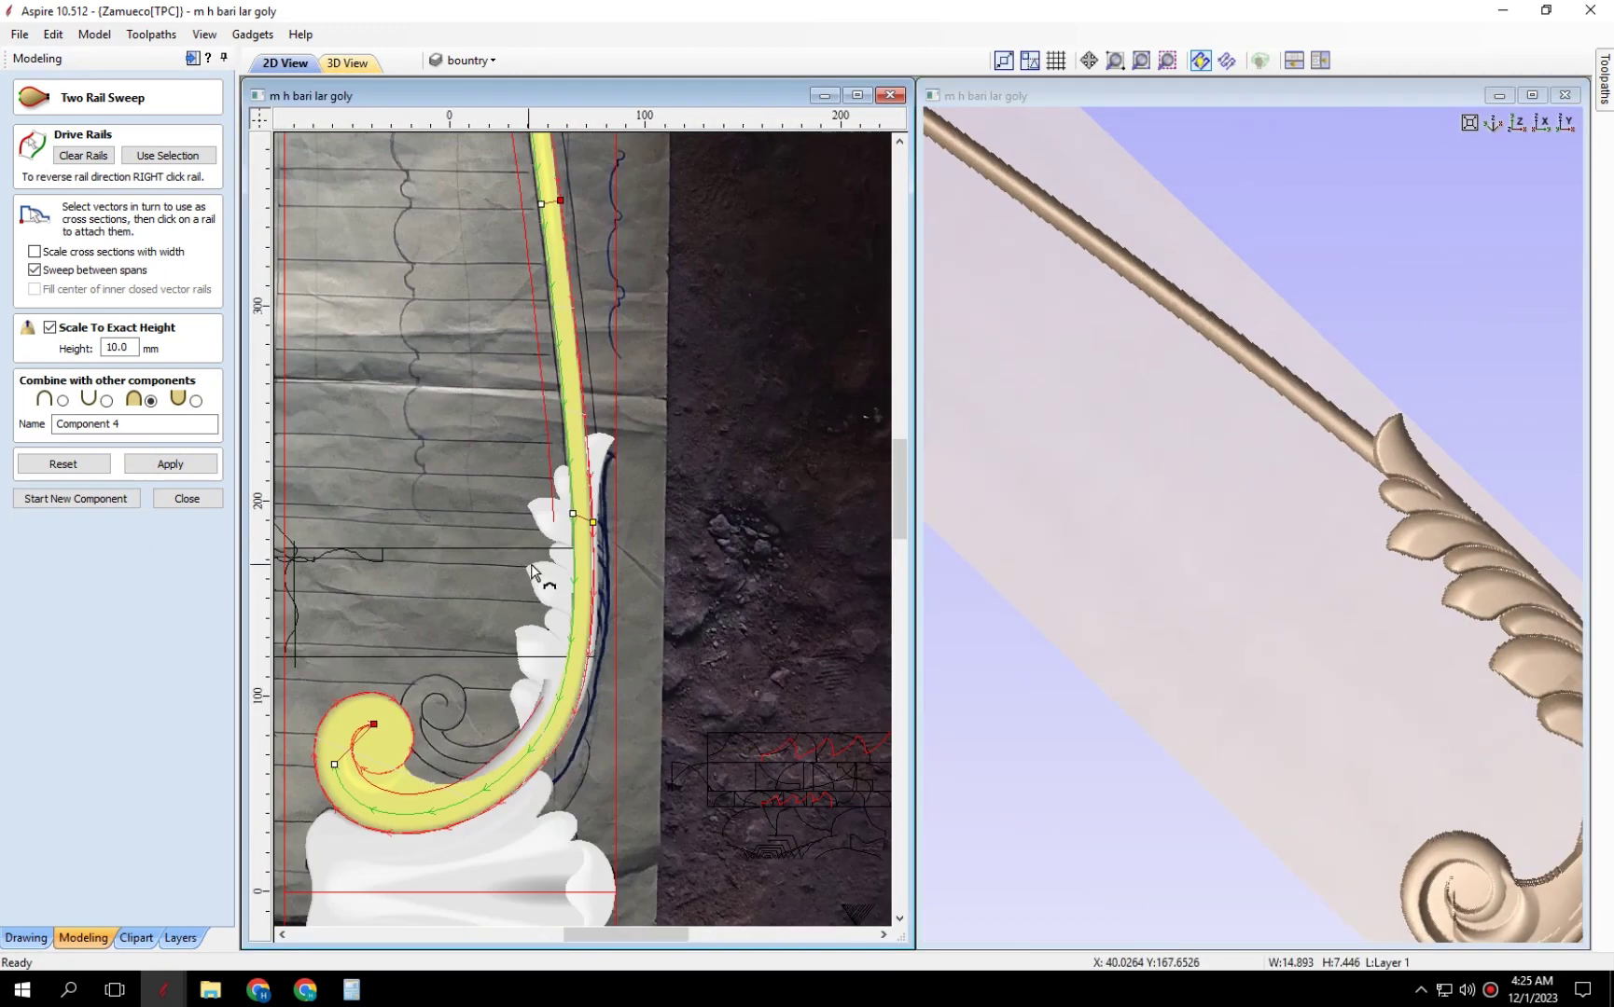
pyautogui.rightClick(401, 736)
pyautogui.click(438, 767)
pyautogui.click(170, 464)
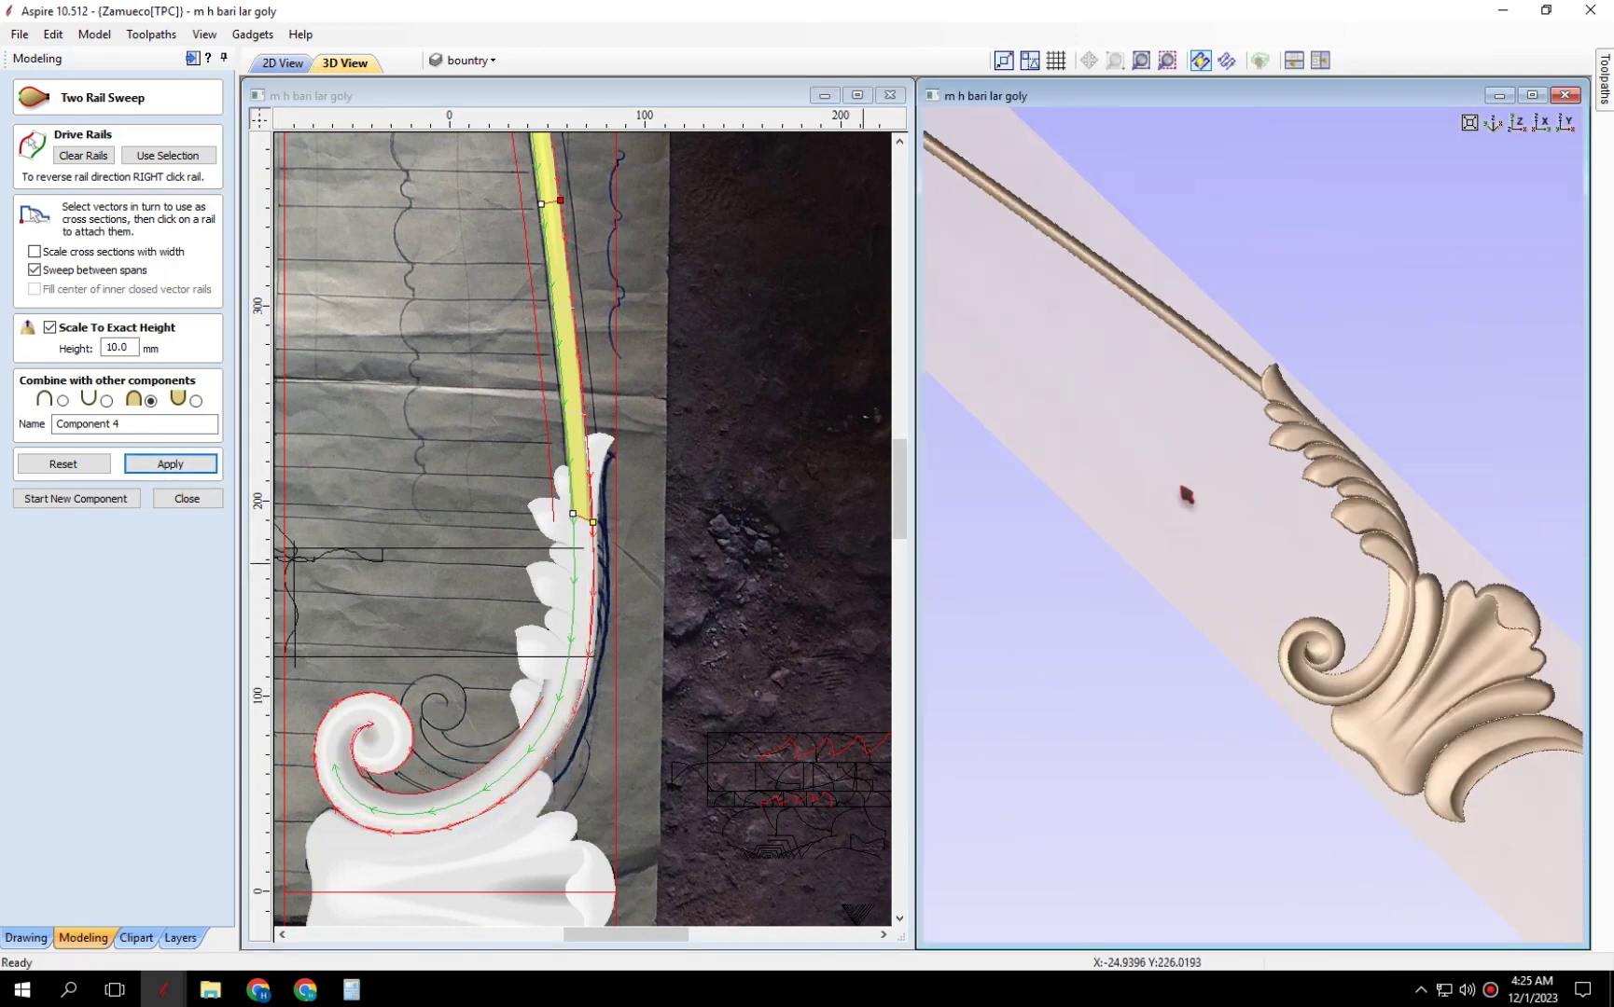
# Start a new sweep component using the selected upper-stem vectors as drive rails.
pyautogui.scroll(3, 1279, 558)
pyautogui.scroll(3, 1333, 551)
pyautogui.scroll(3, 1225, 551)
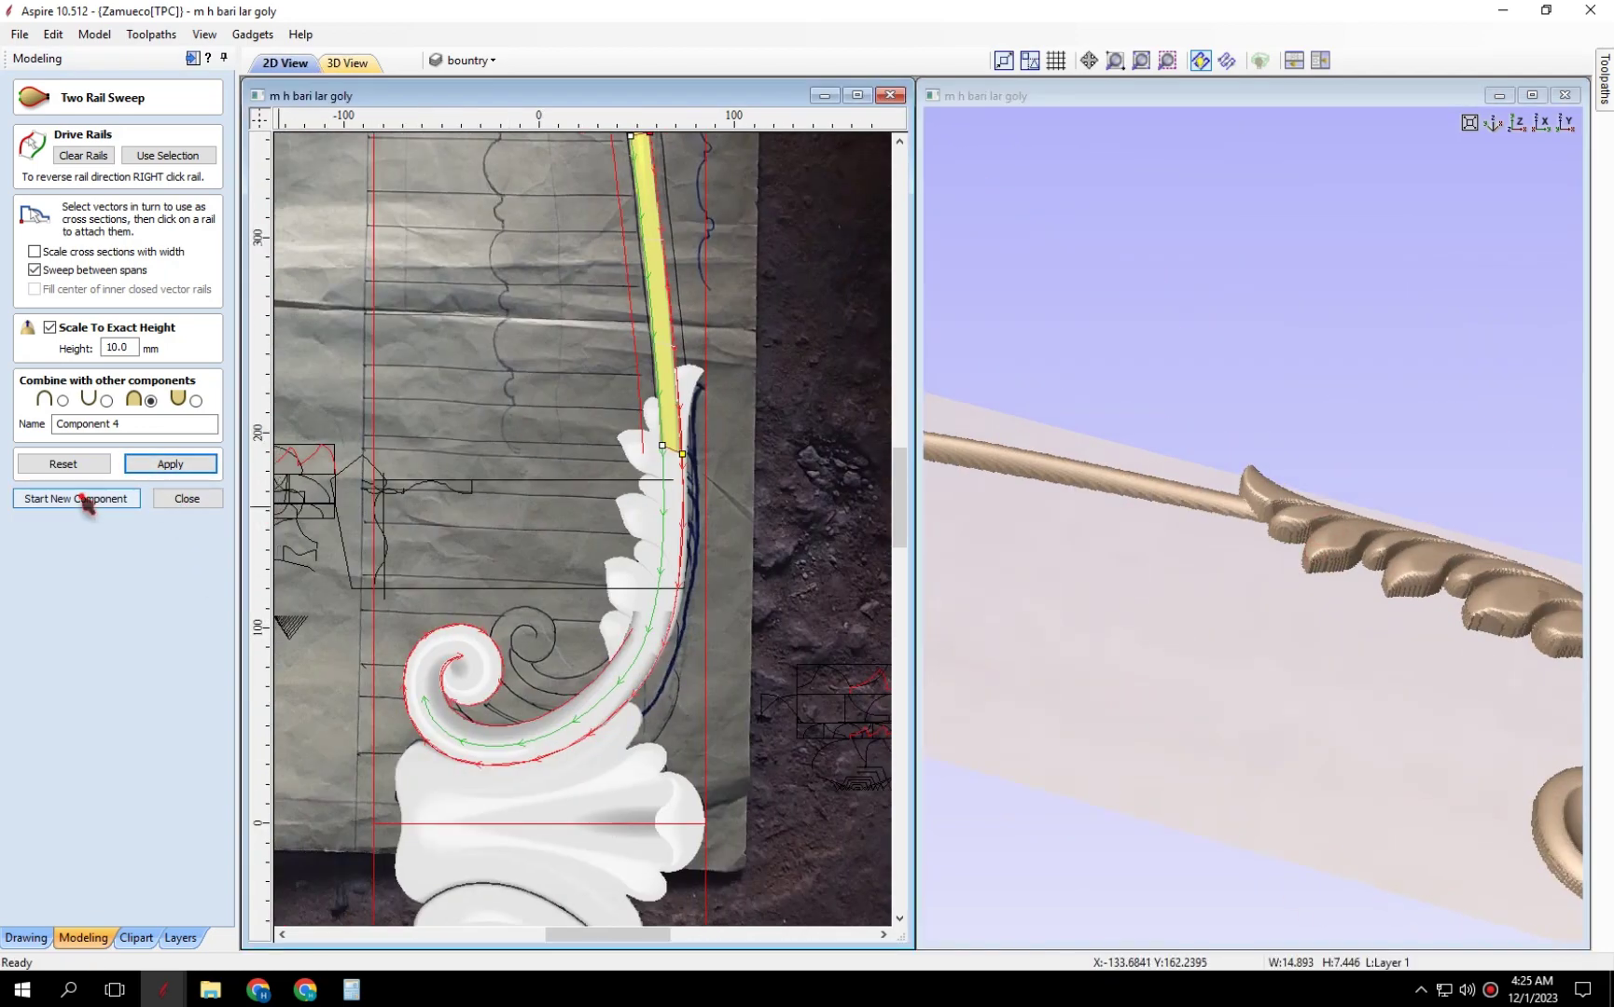
pyautogui.click(85, 499)
pyautogui.scroll(3, 662, 565)
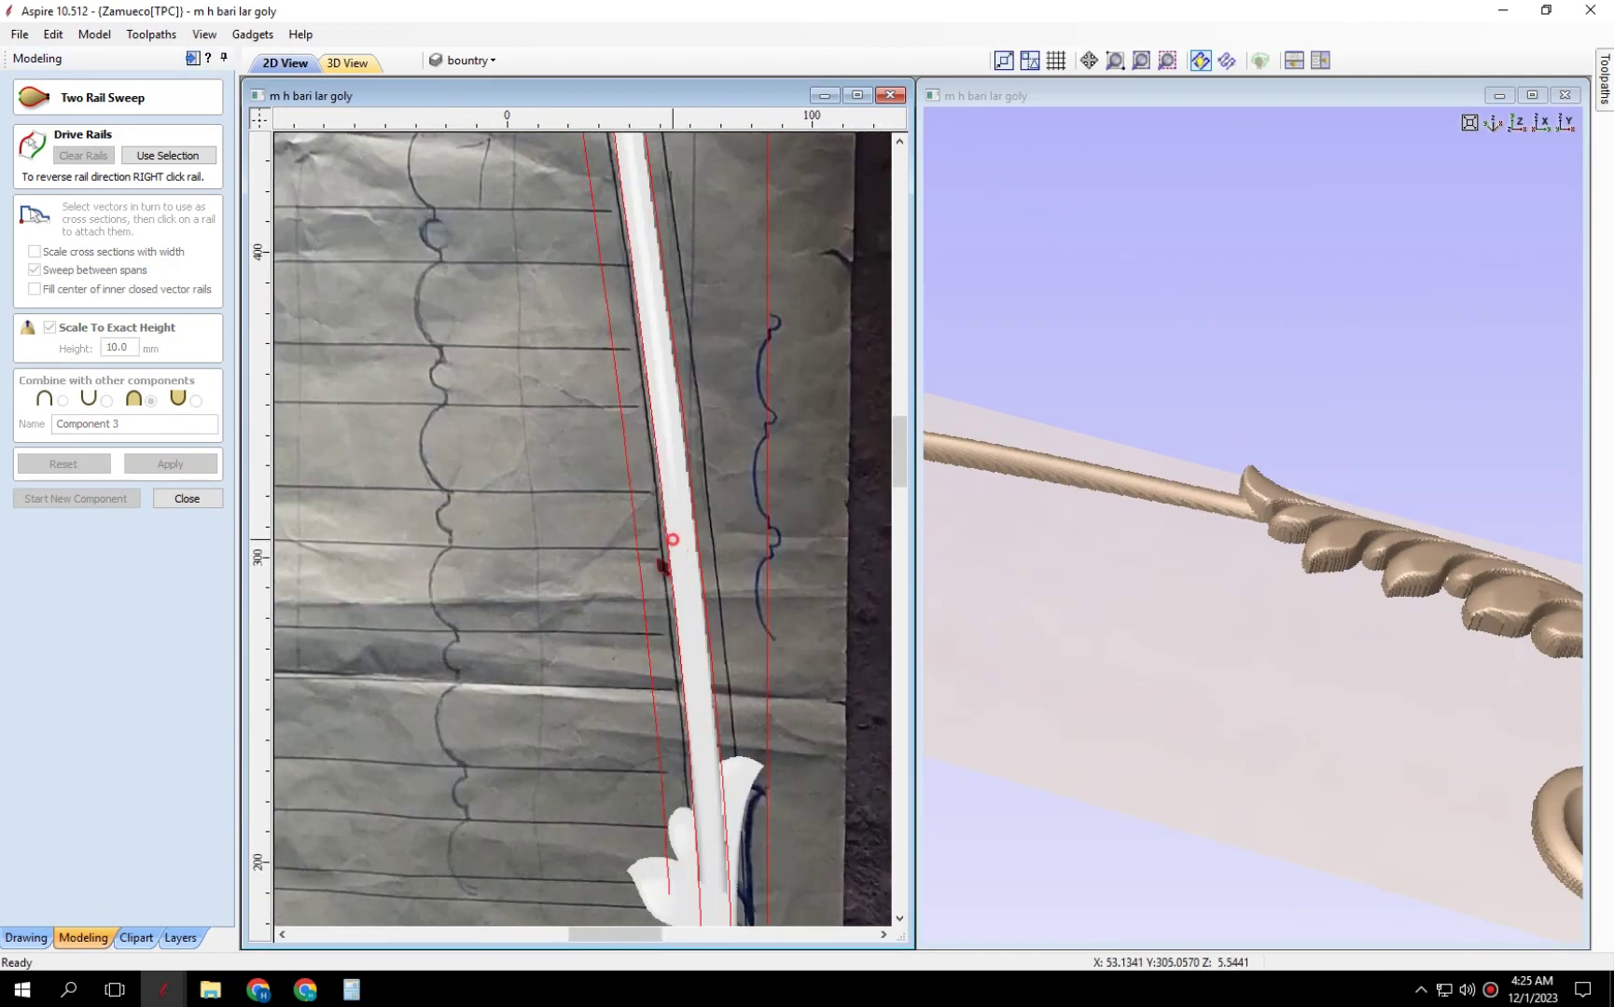
pyautogui.click(166, 151)
pyautogui.scroll(-3, 615, 580)
pyautogui.scroll(-3, 653, 559)
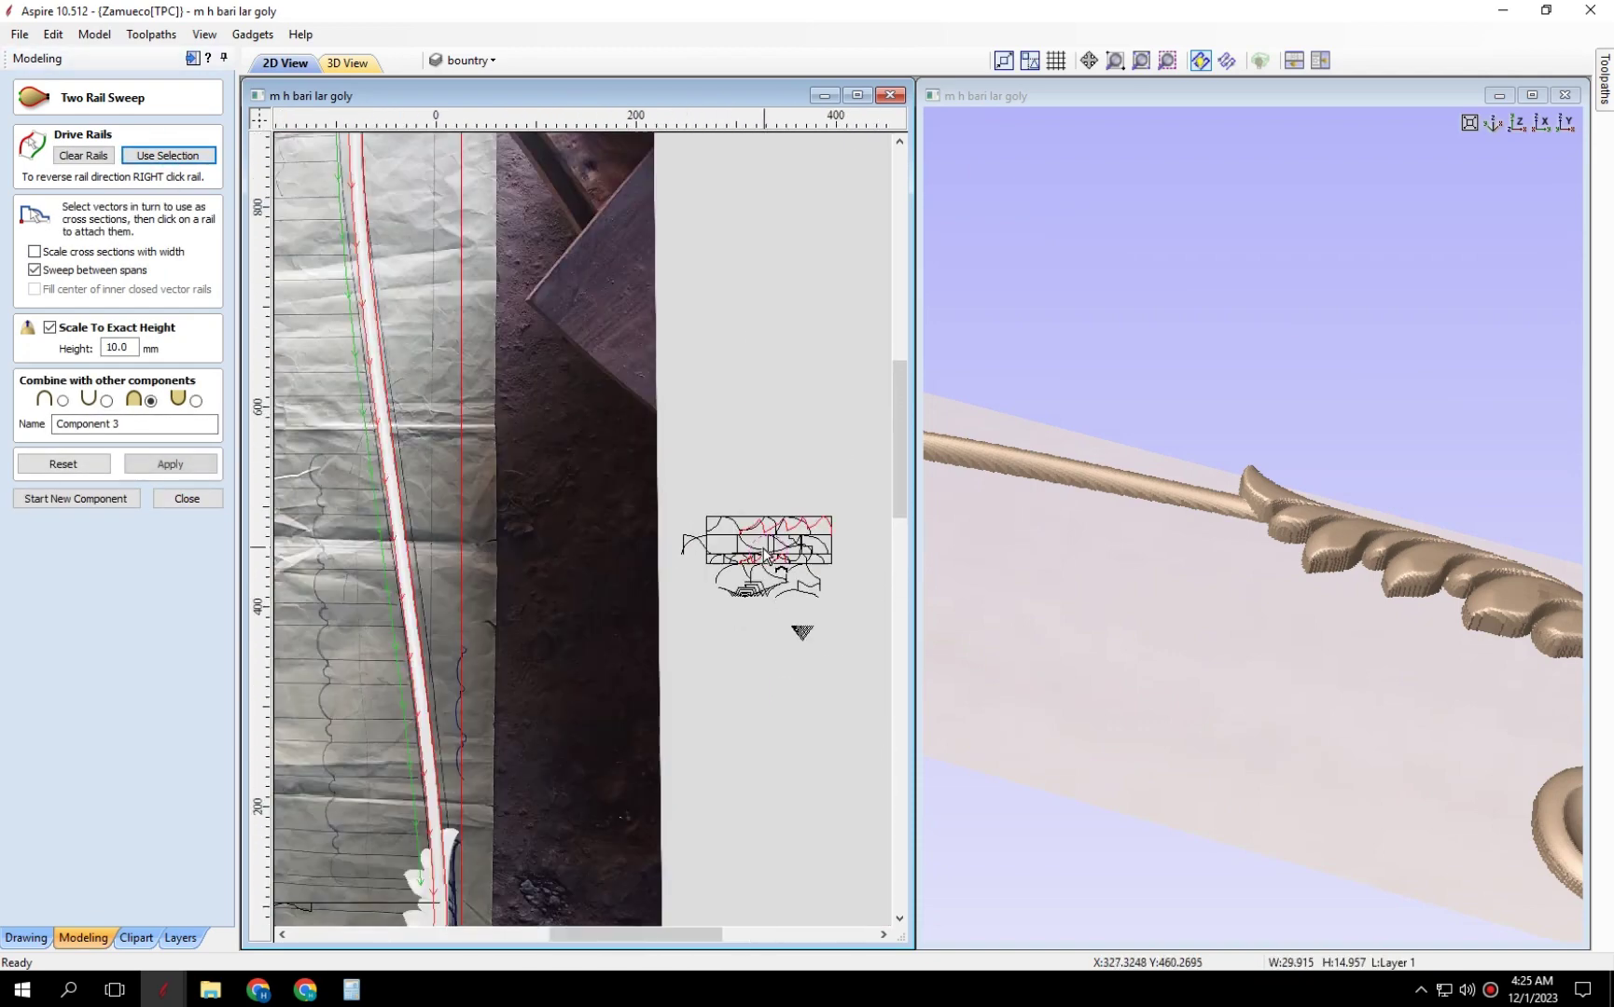
pyautogui.scroll(1, 488, 566)
pyautogui.scroll(1, 545, 659)
pyautogui.scroll(2, 509, 695)
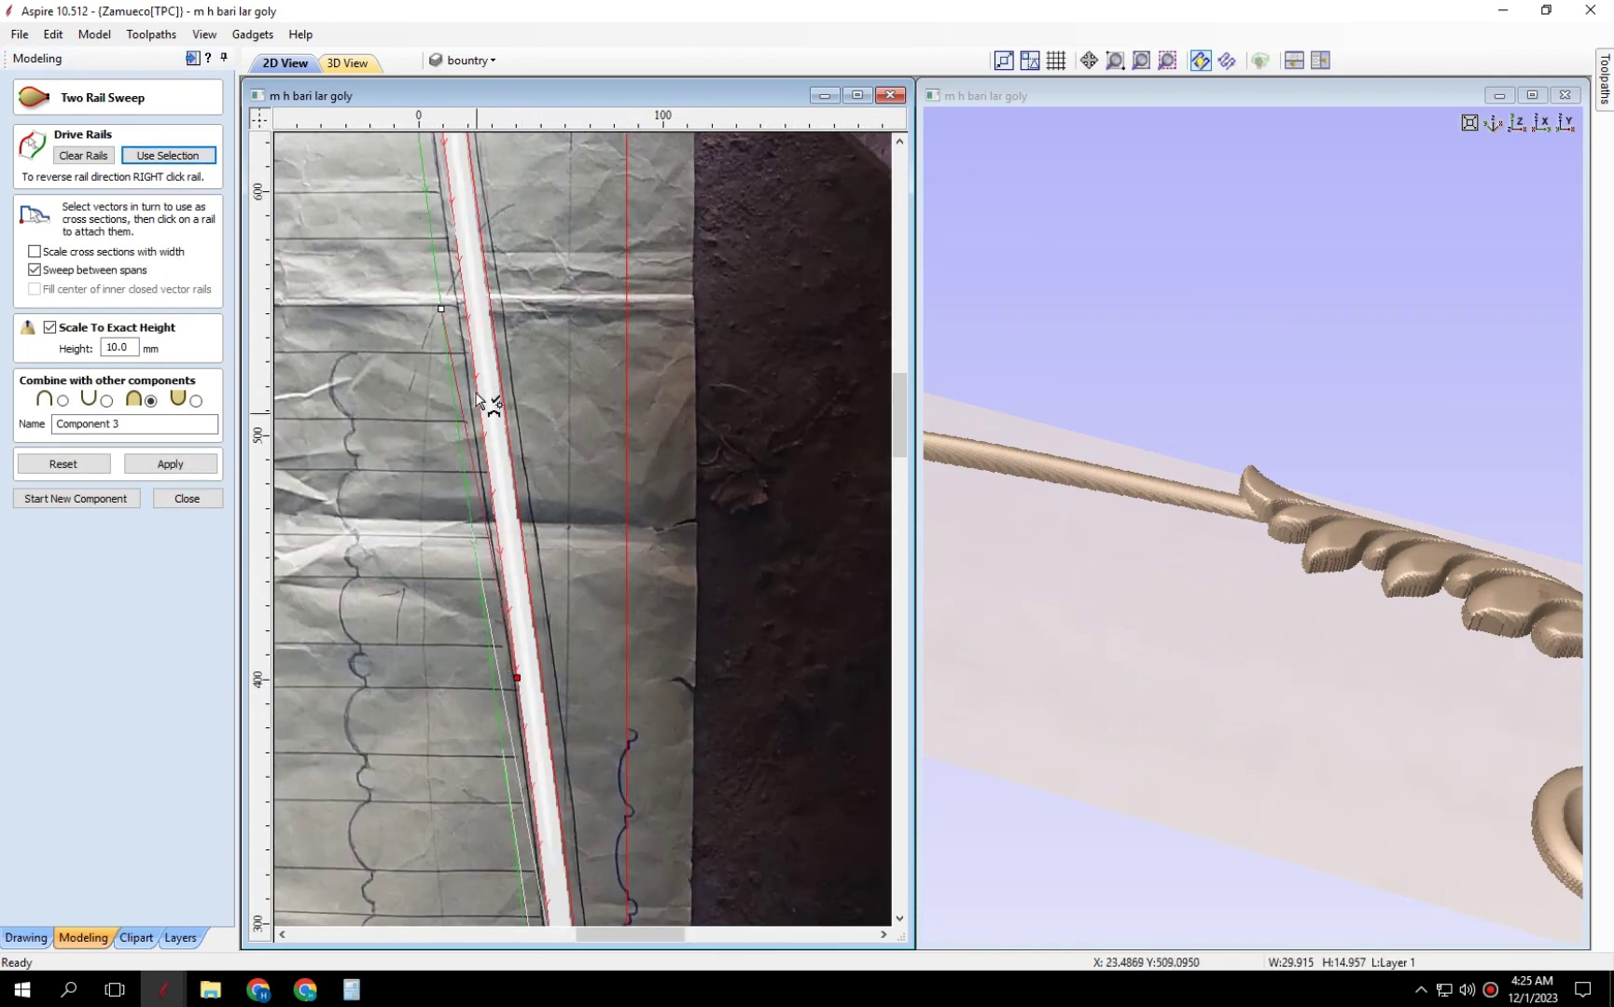
# Build the swept moulding along the upper straight stem and inspect it in 3D.
pyautogui.click(170, 463)
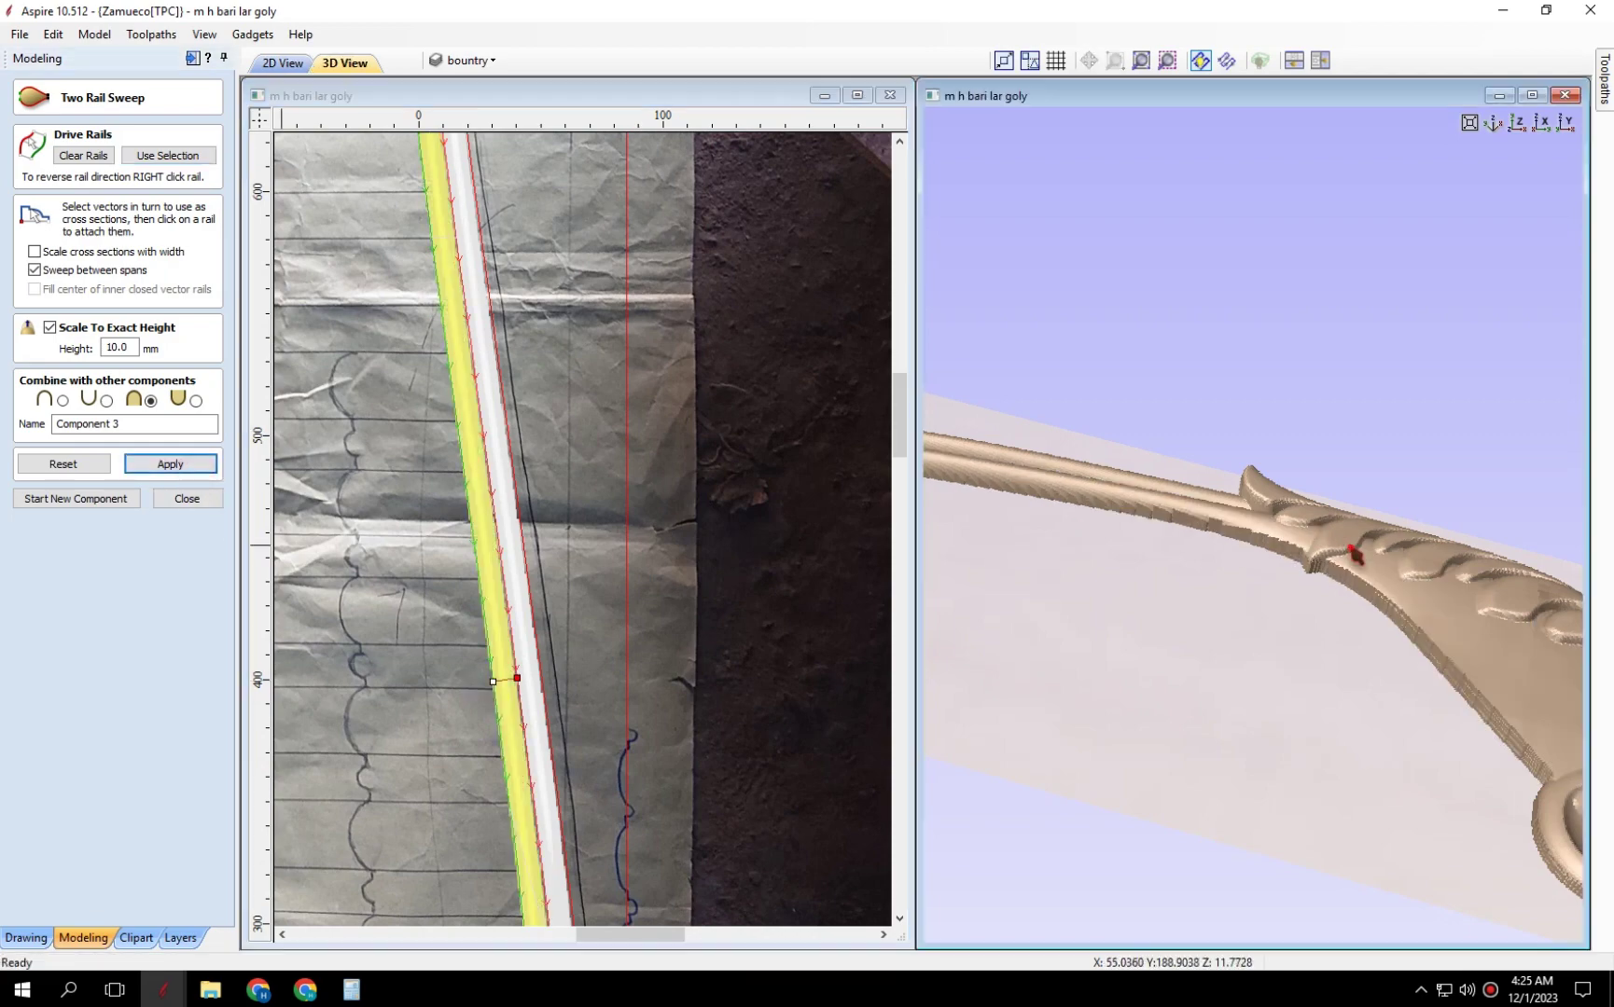
pyautogui.moveTo(1148, 547); pyautogui.dragTo(1261, 408)
pyautogui.scroll(2, 1343, 820)
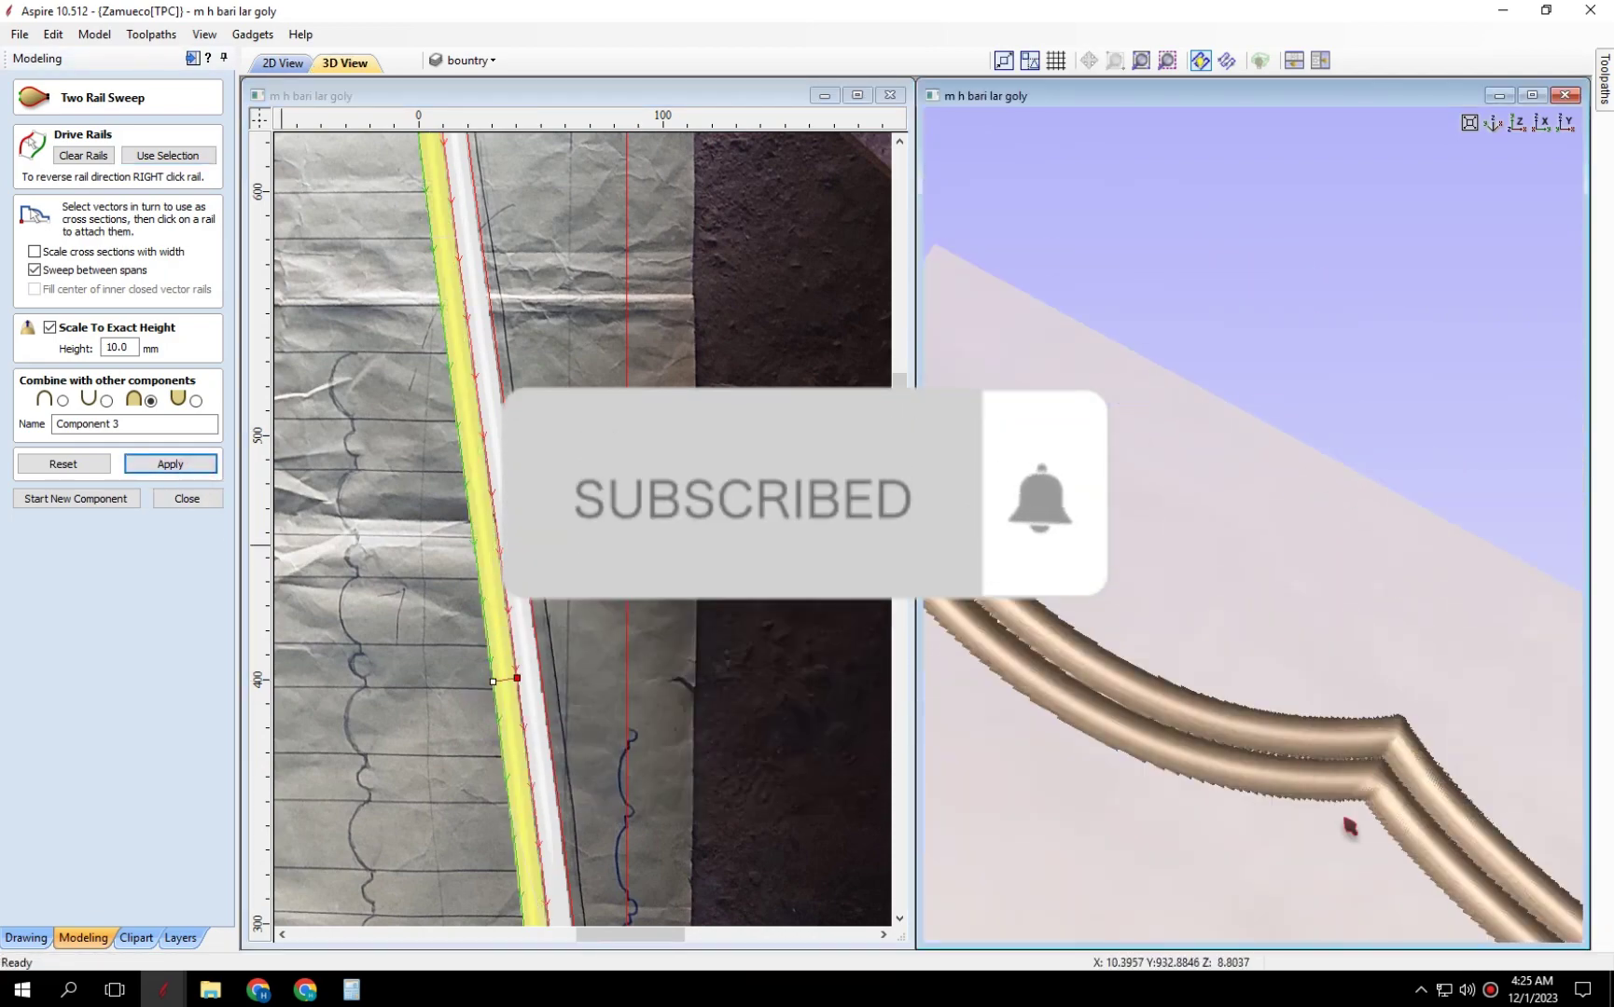
pyautogui.scroll(-2, 579, 560)
pyautogui.scroll(2, 707, 642)
pyautogui.scroll(2, 706, 683)
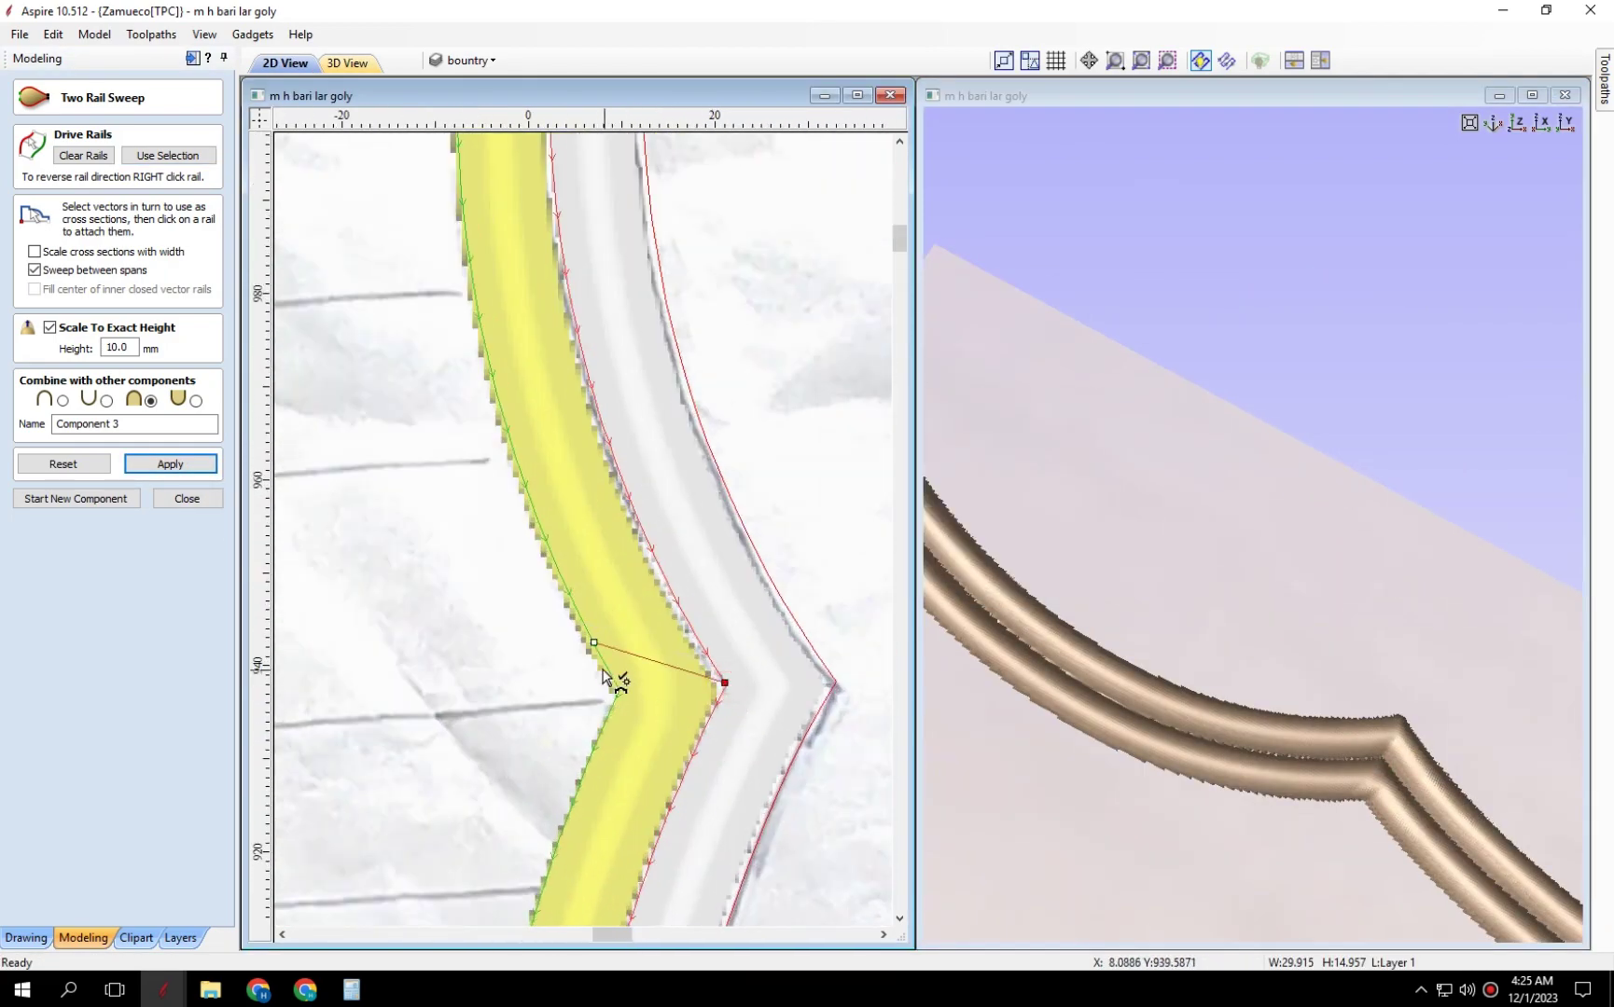
pyautogui.scroll(-2, 653, 694)
pyautogui.scroll(-3, 1052, 727)
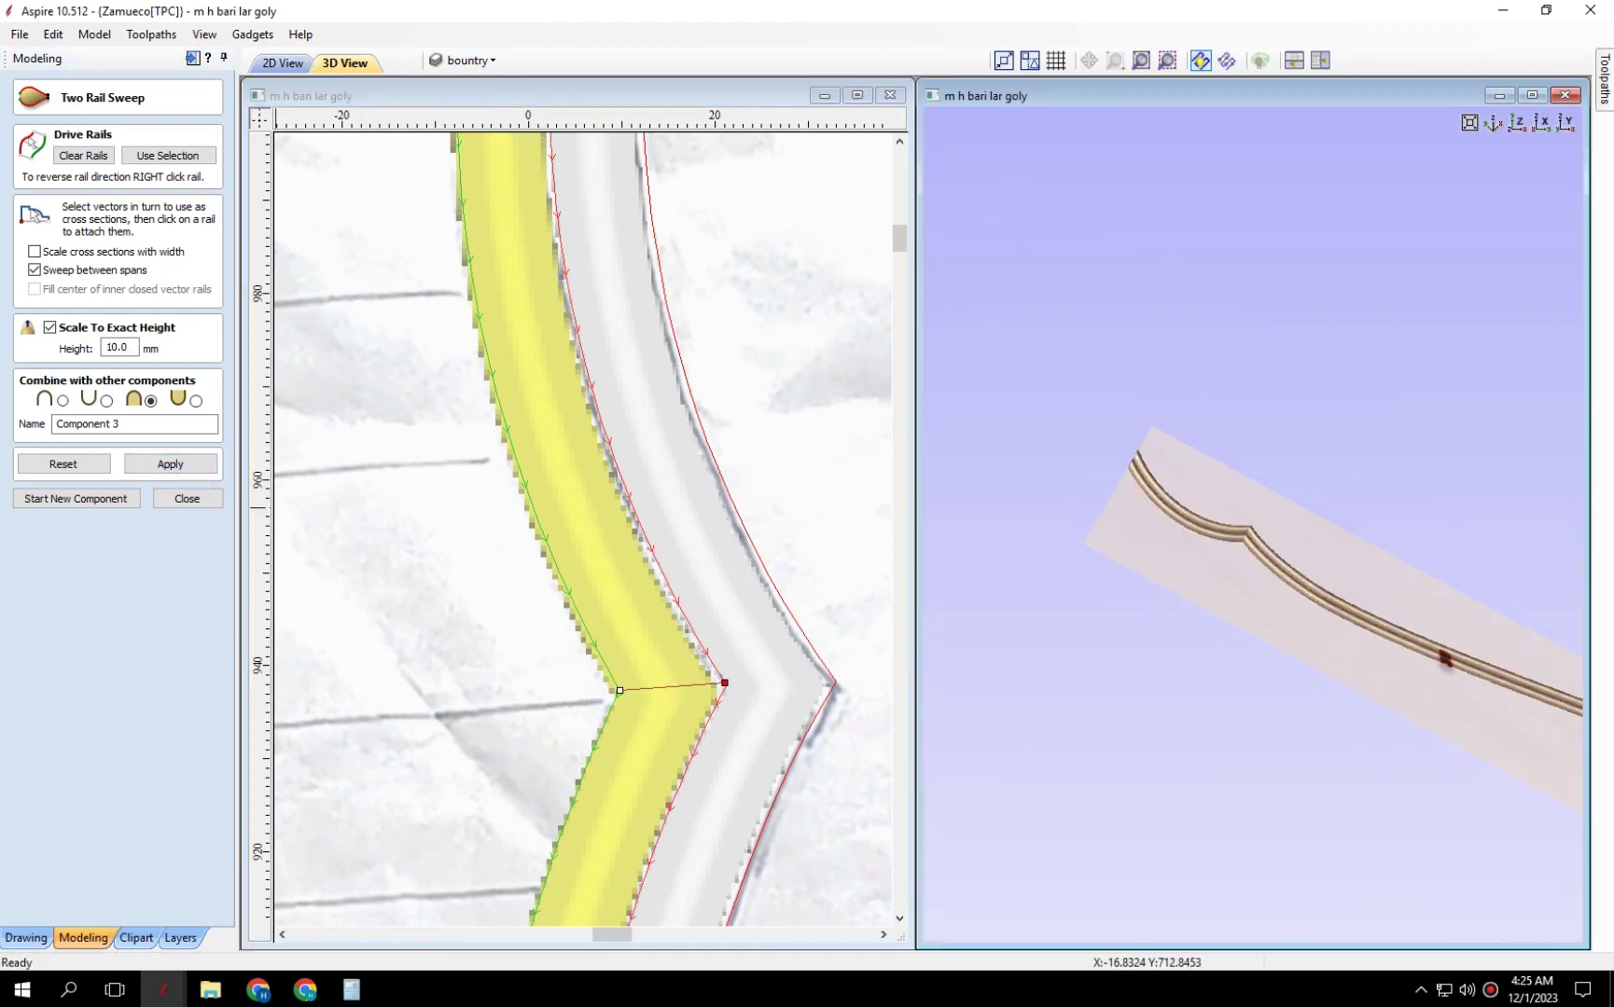
pyautogui.moveTo(1026, 709); pyautogui.dragTo(1053, 727)
pyautogui.scroll(2, 1314, 619)
pyautogui.scroll(2, 1394, 648)
pyautogui.scroll(-2, 591, 417)
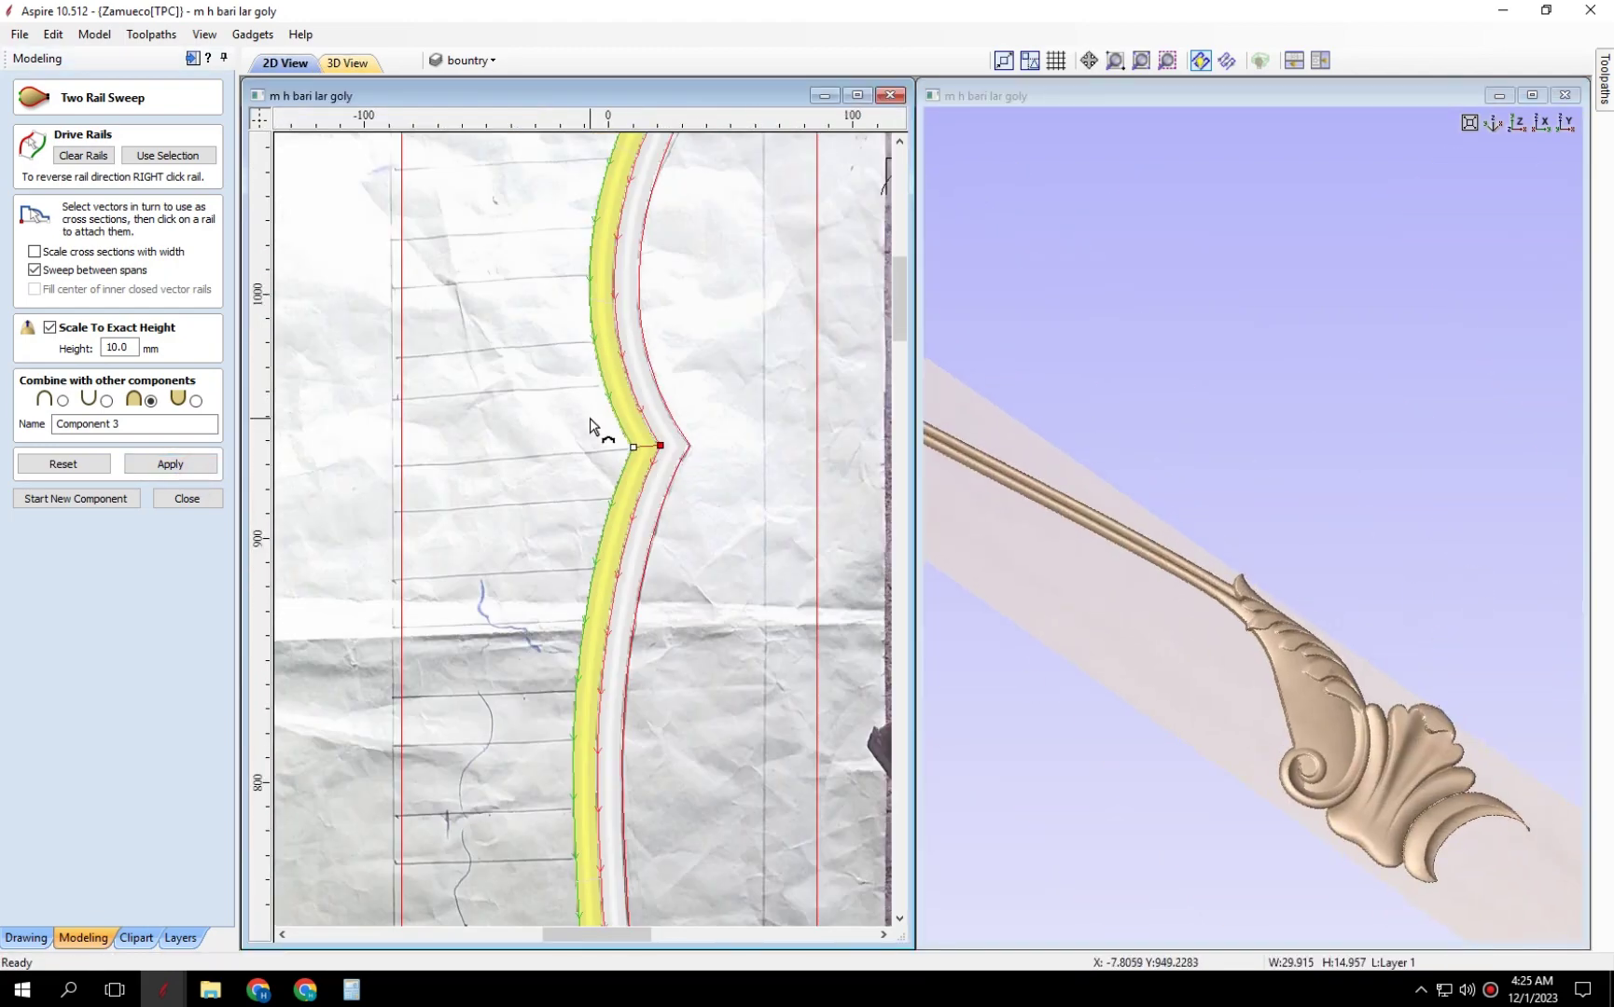
pyautogui.scroll(-2, 591, 417)
pyautogui.scroll(3, 740, 641)
pyautogui.scroll(-1, 740, 641)
pyautogui.scroll(-2, 653, 606)
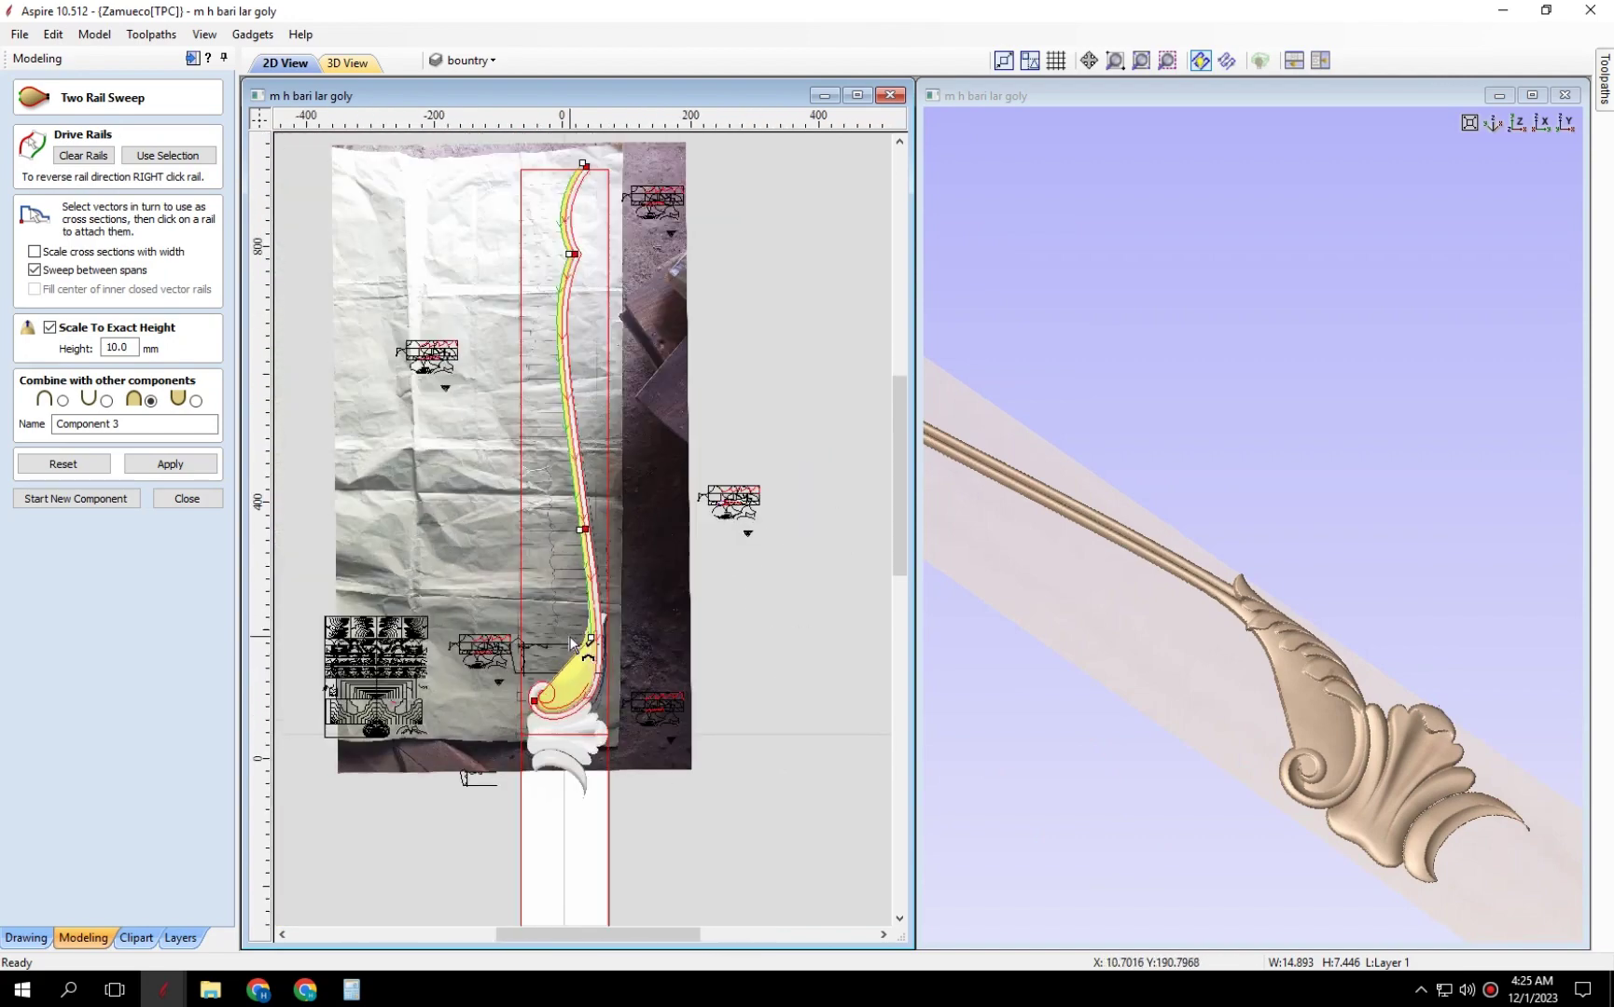
pyautogui.scroll(3, 564, 573)
pyautogui.scroll(-1, 447, 796)
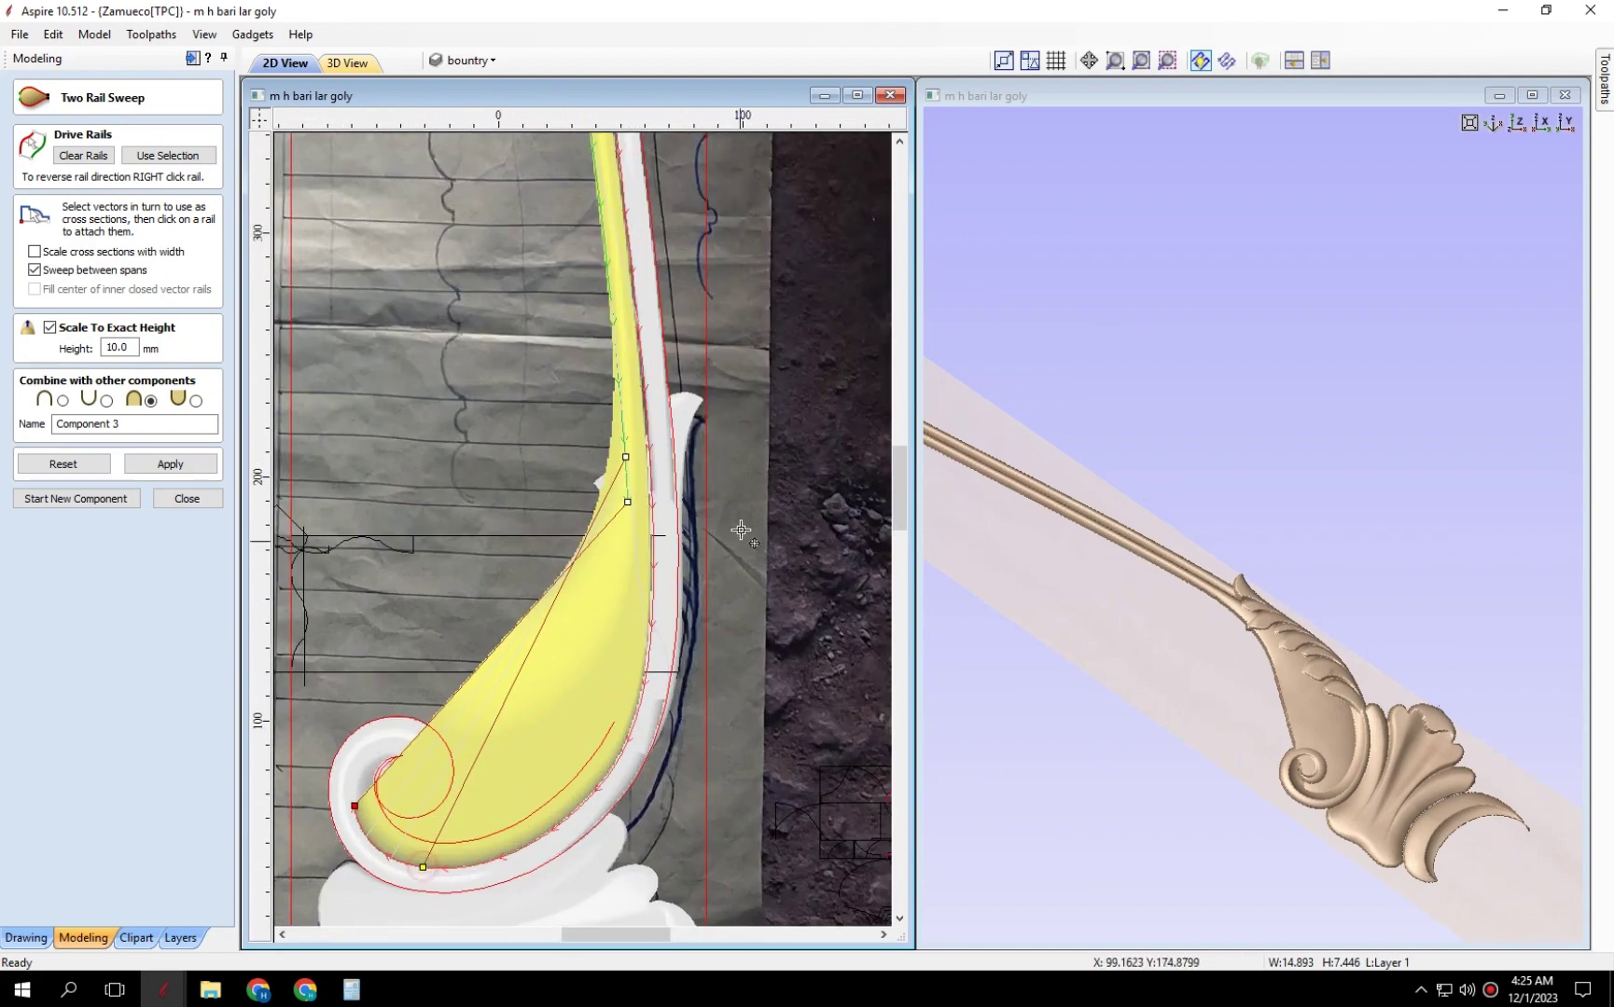
# Delete the diagonal cross section and rebuild the sweep with the leaf sections.
pyautogui.rightClick(645, 523)
pyautogui.click(713, 544)
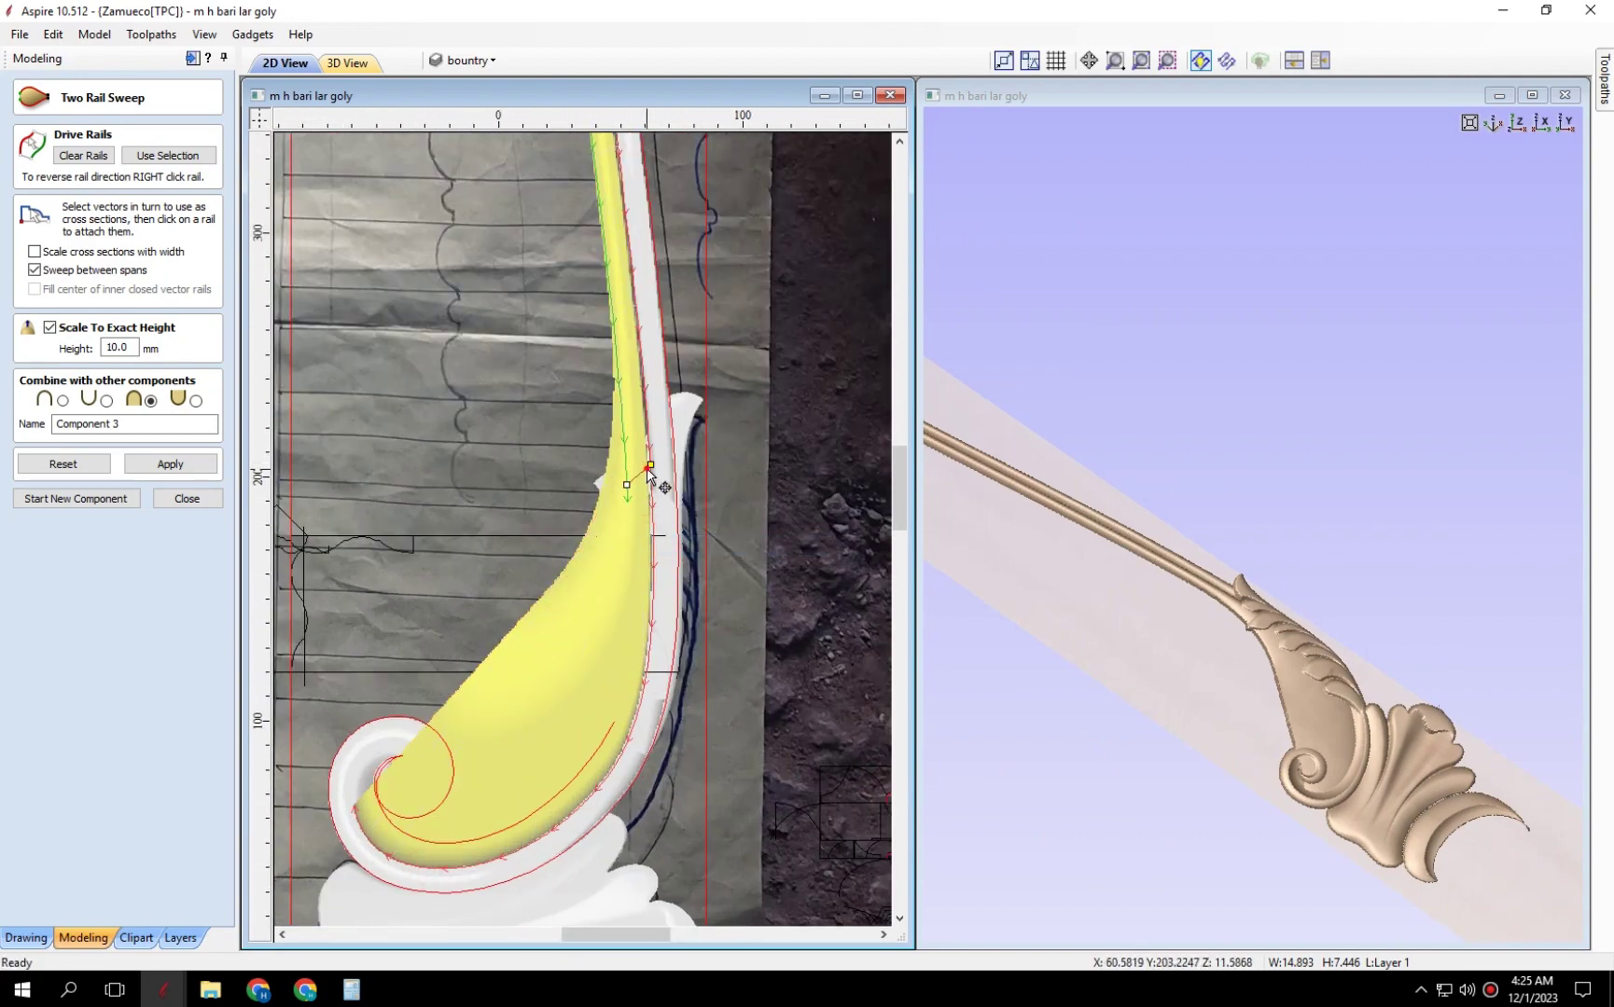
pyautogui.click(170, 463)
pyautogui.scroll(2, 1138, 616)
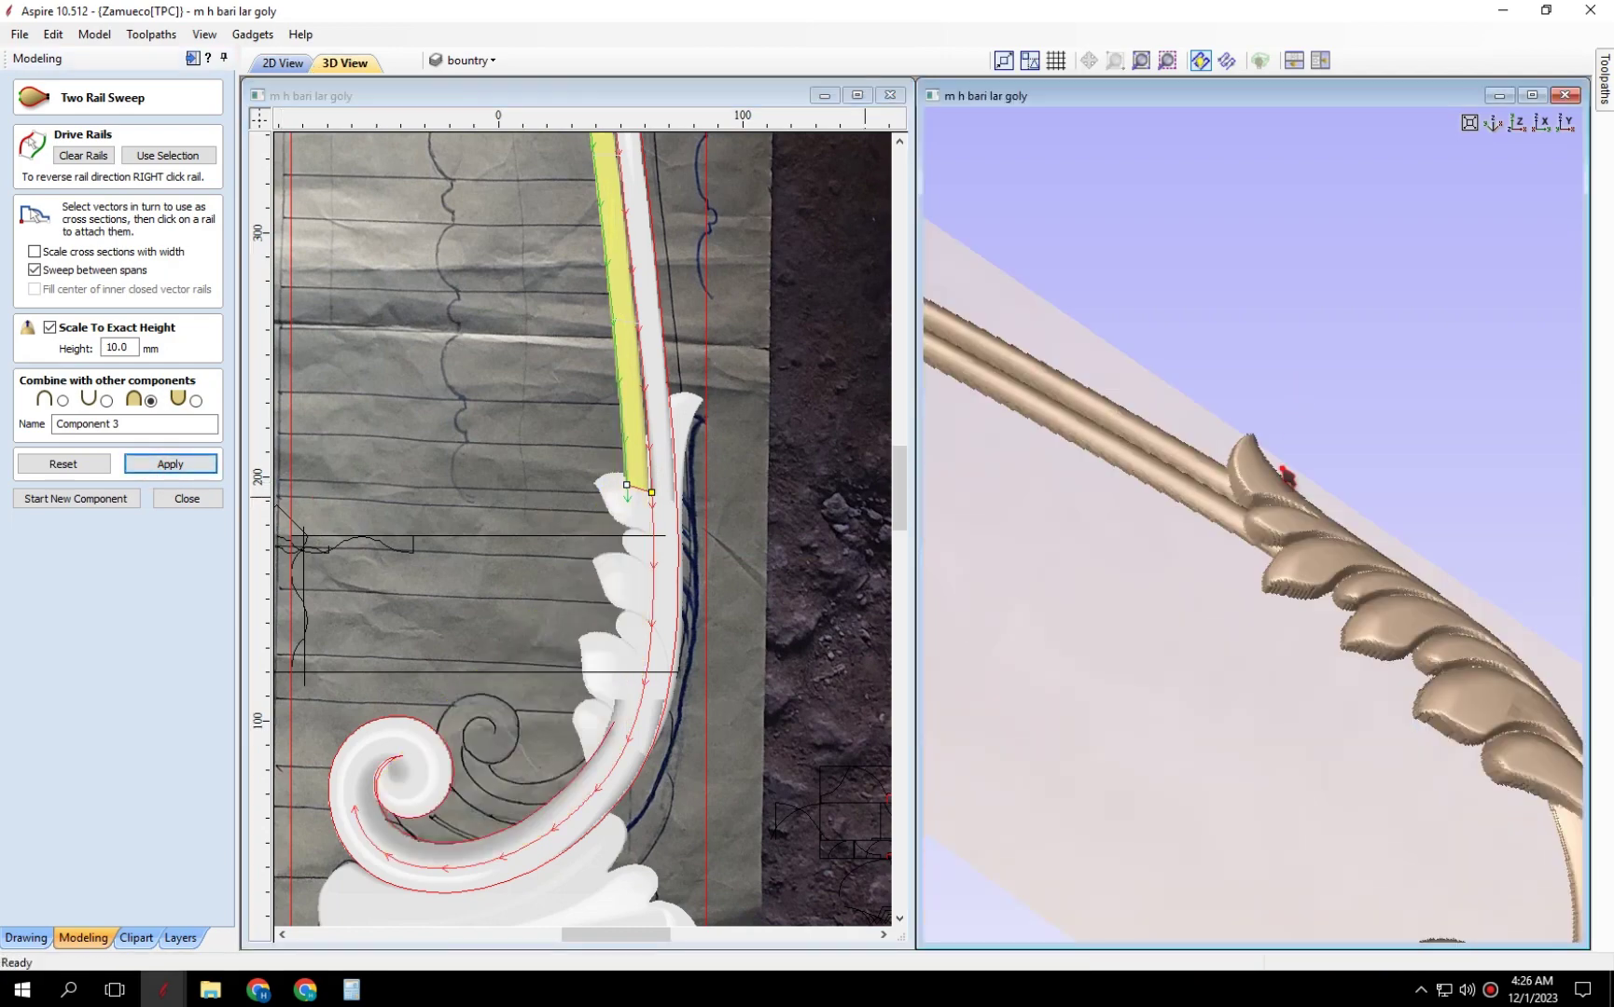
pyautogui.scroll(1, 590, 440)
pyautogui.scroll(3, 591, 440)
pyautogui.scroll(3, 594, 515)
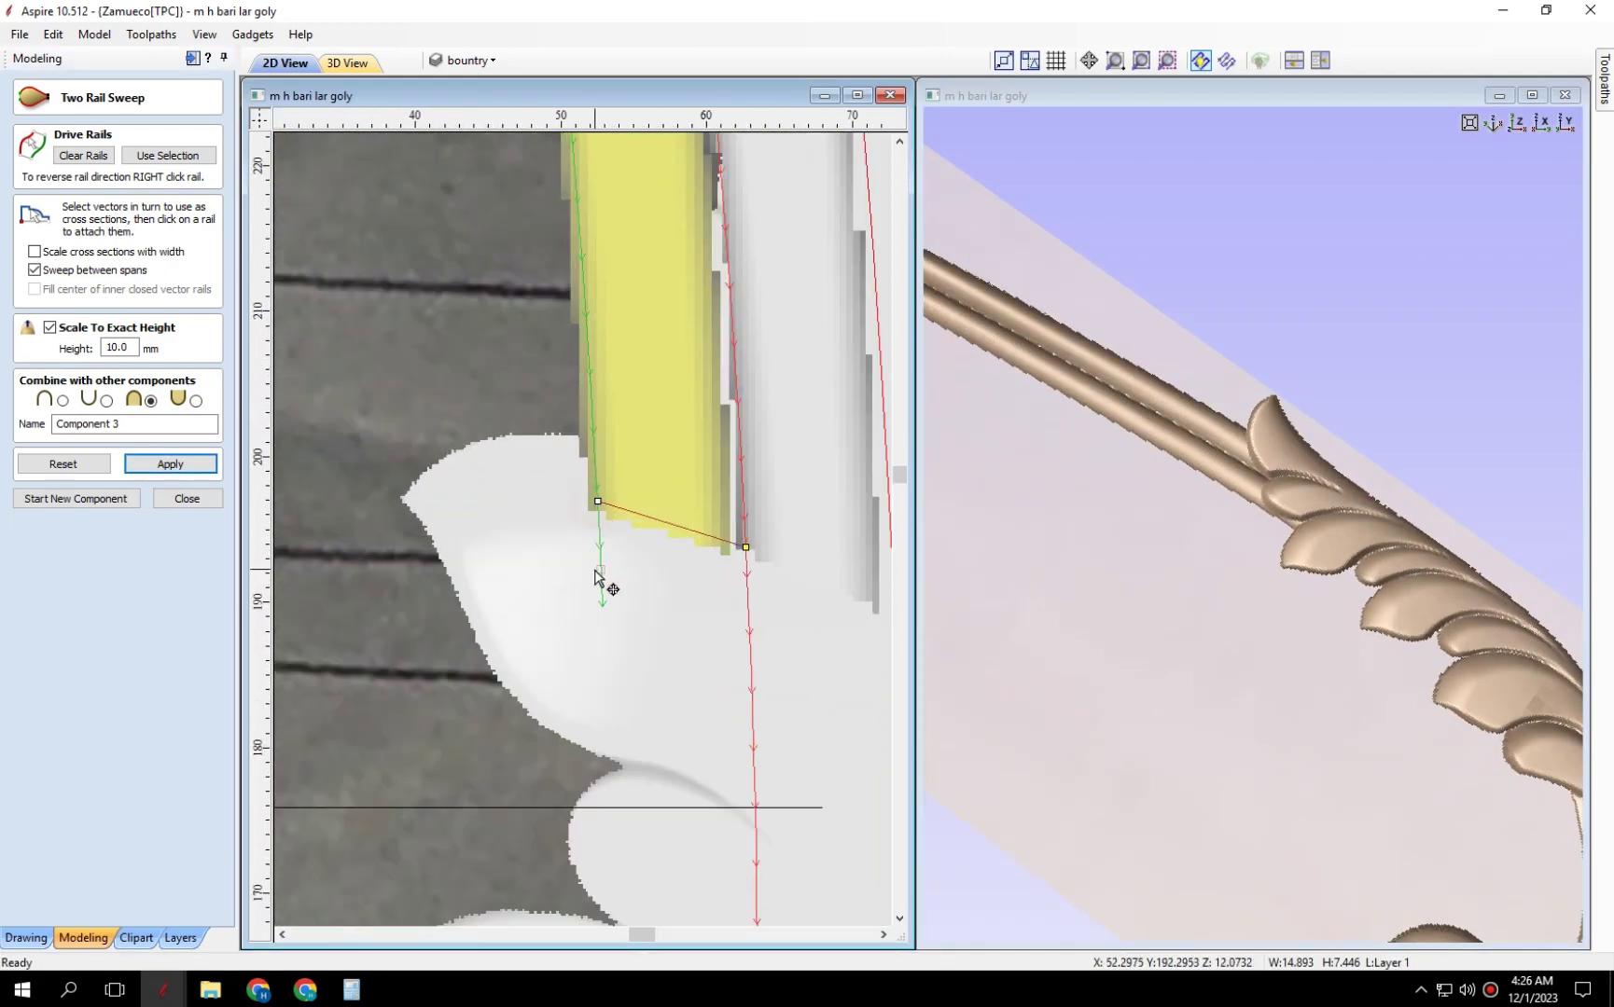
# Deselect the rails and close the Two Rail Sweep form, leaving Components 1–5.
pyautogui.click(1430, 677)
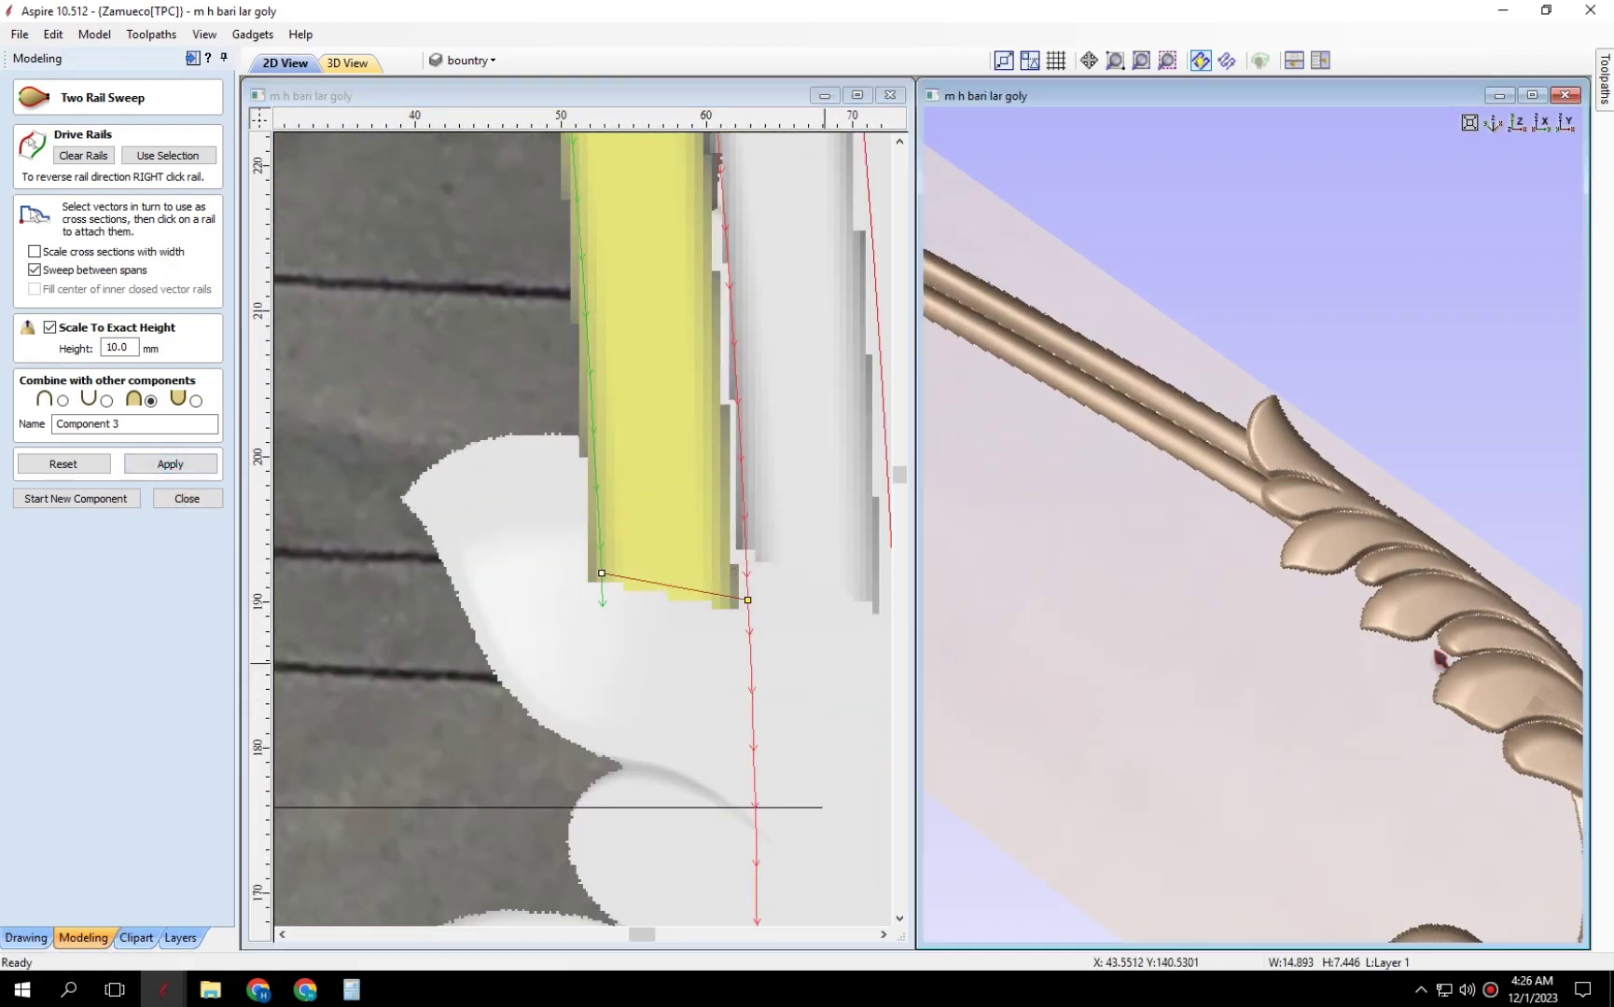
pyautogui.scroll(-2, 1430, 677)
pyautogui.scroll(-2, 1369, 687)
pyautogui.scroll(3, 1408, 504)
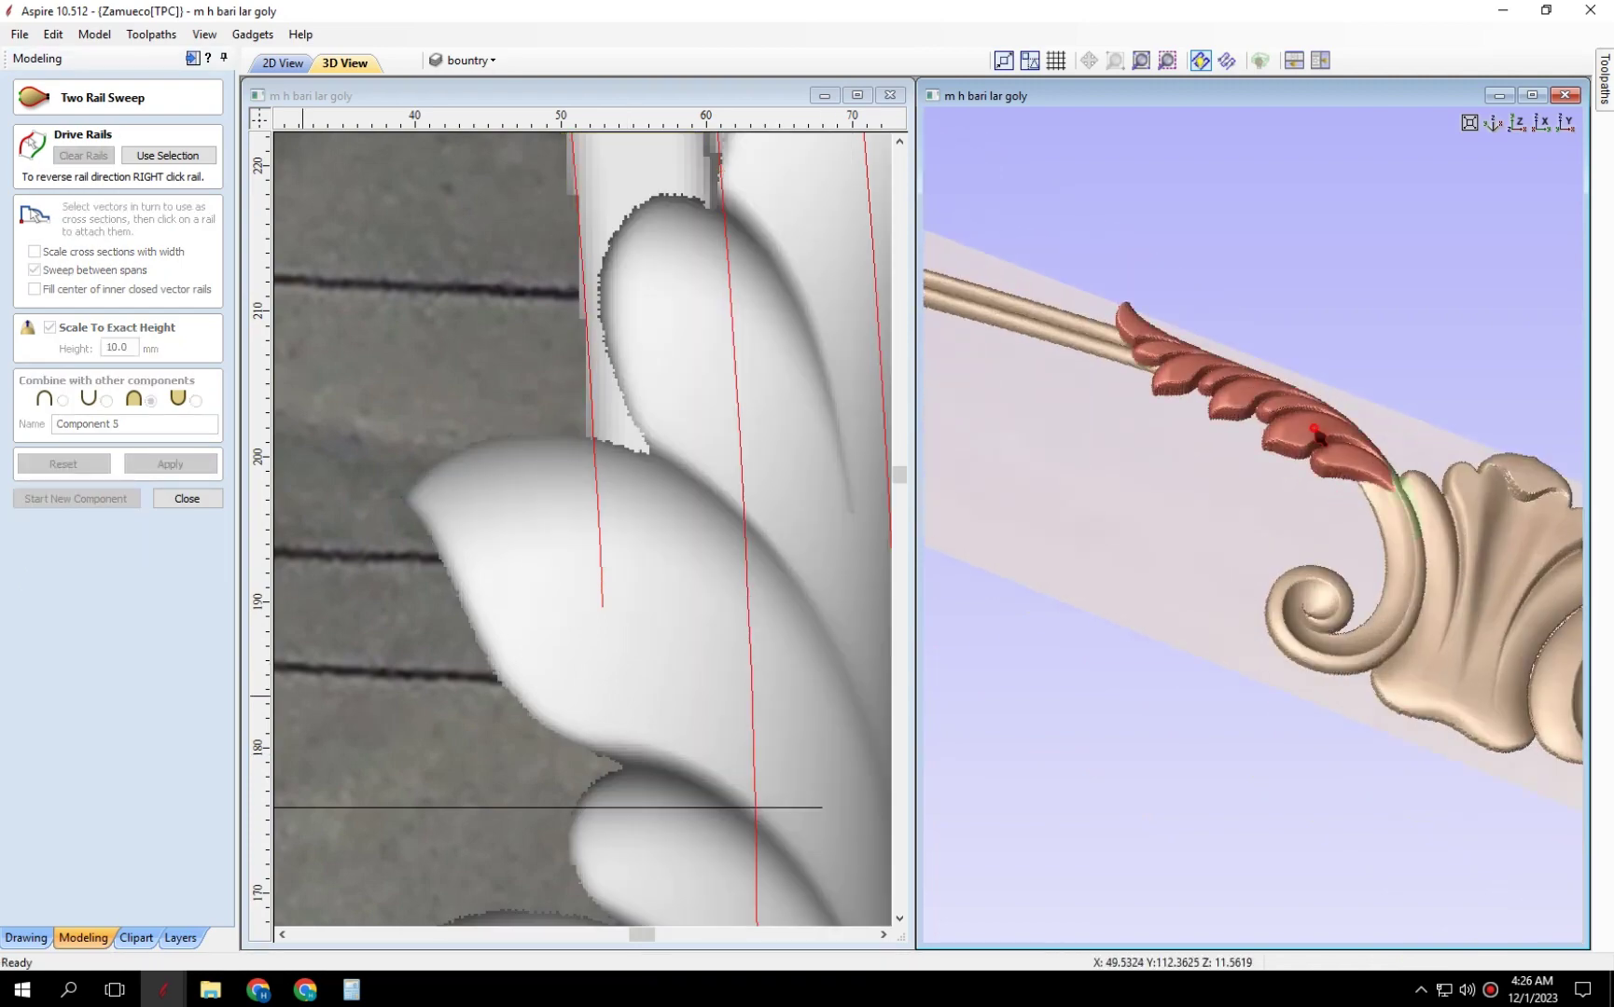
pyautogui.scroll(-2, 576, 371)
pyautogui.scroll(-2, 707, 485)
pyautogui.scroll(2, 707, 484)
pyautogui.scroll(-2, 648, 482)
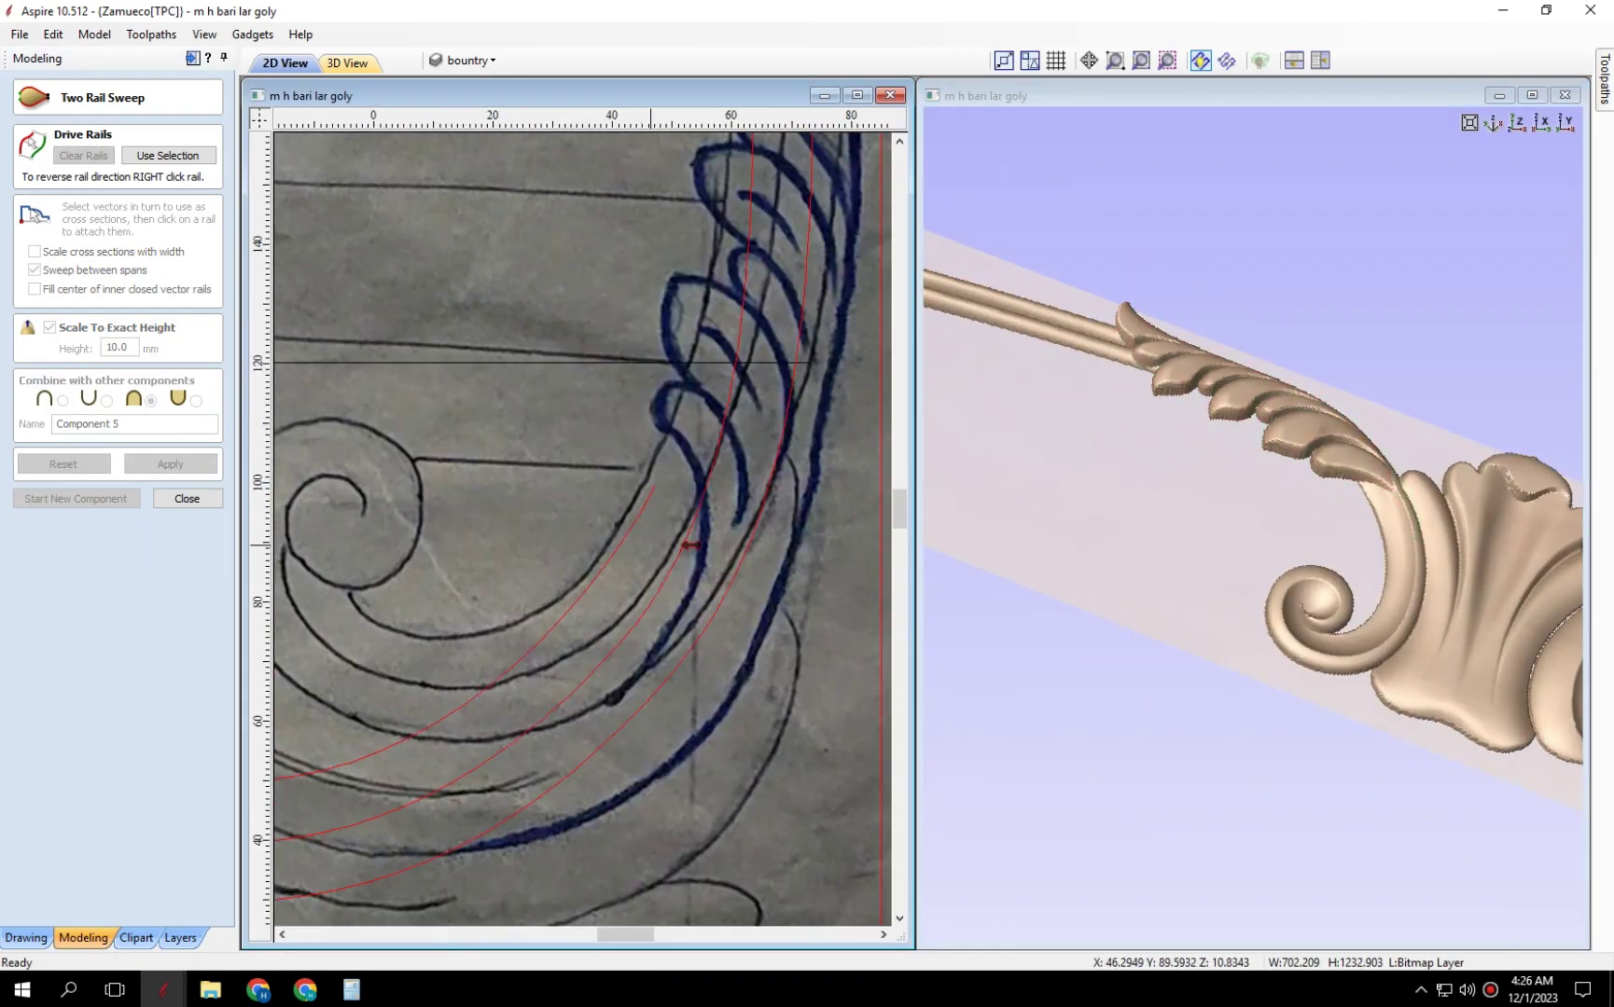
pyautogui.scroll(-2, 648, 482)
pyautogui.click(1322, 619)
pyautogui.scroll(-2, 1303, 545)
pyautogui.scroll(-2, 1303, 545)
pyautogui.scroll(-2, 1238, 674)
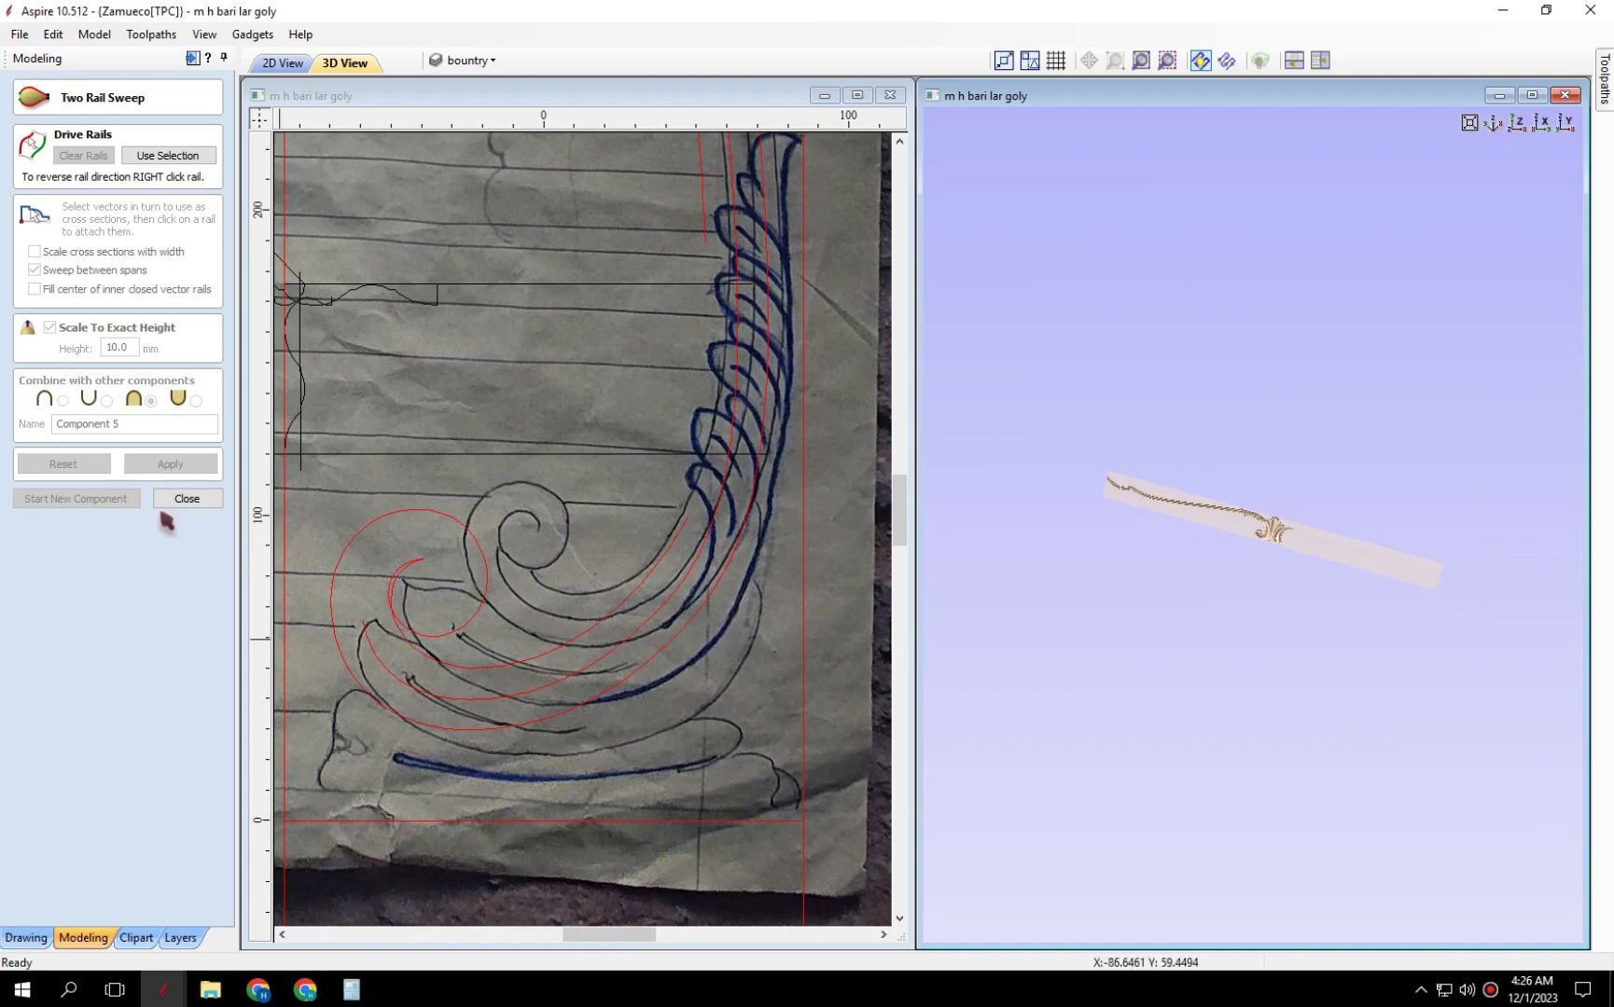
pyautogui.click(186, 498)
# Select the baked leaf sweep component and open its properties.
pyautogui.scroll(2, 597, 607)
pyautogui.scroll(2, 594, 605)
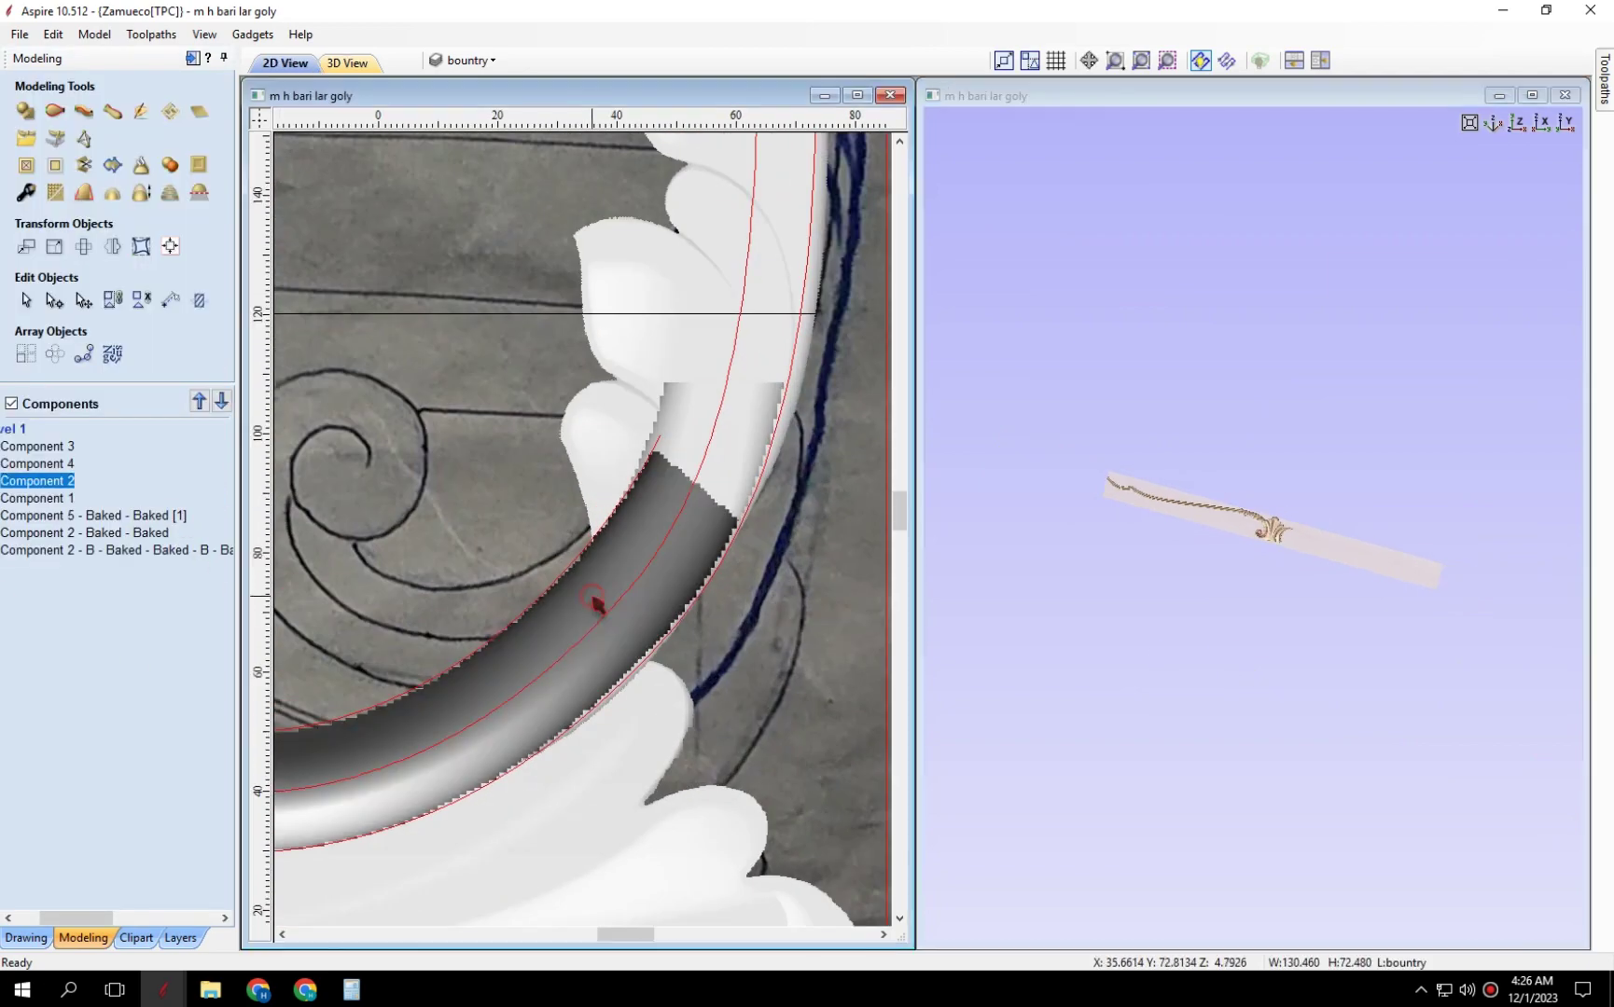
pyautogui.scroll(-1, 604, 541)
pyautogui.click(604, 540)
pyautogui.scroll(2, 611, 650)
pyautogui.scroll(-3, 611, 650)
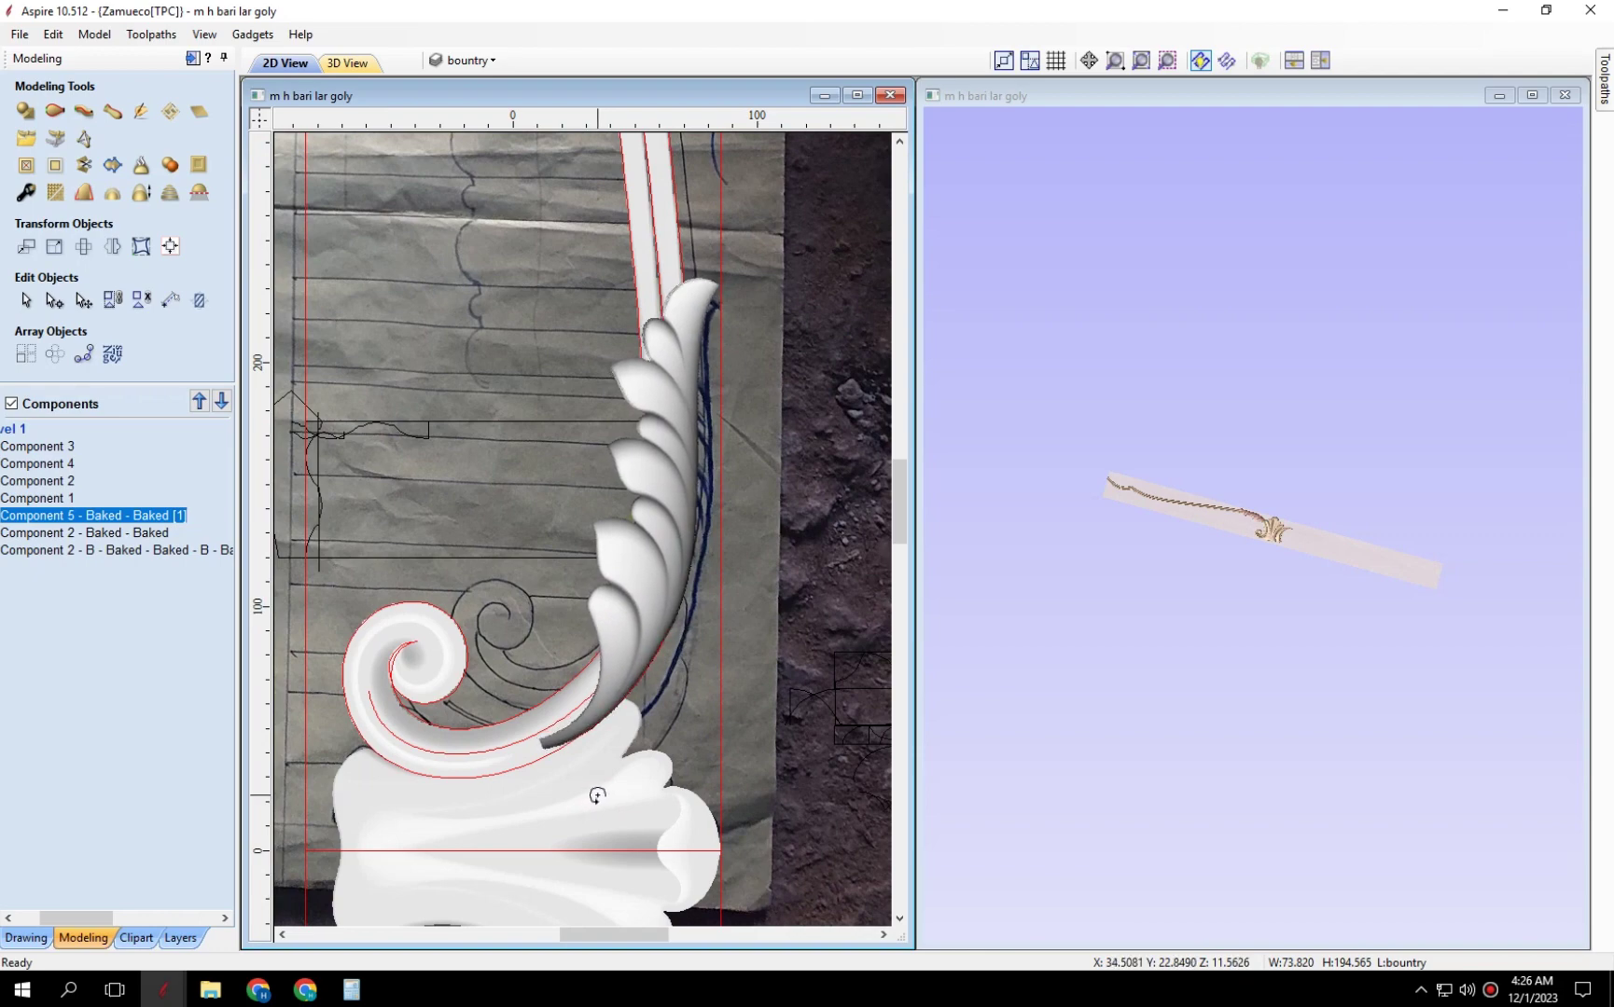
pyautogui.click(620, 763)
pyautogui.scroll(-2, 657, 699)
pyautogui.scroll(3, 659, 682)
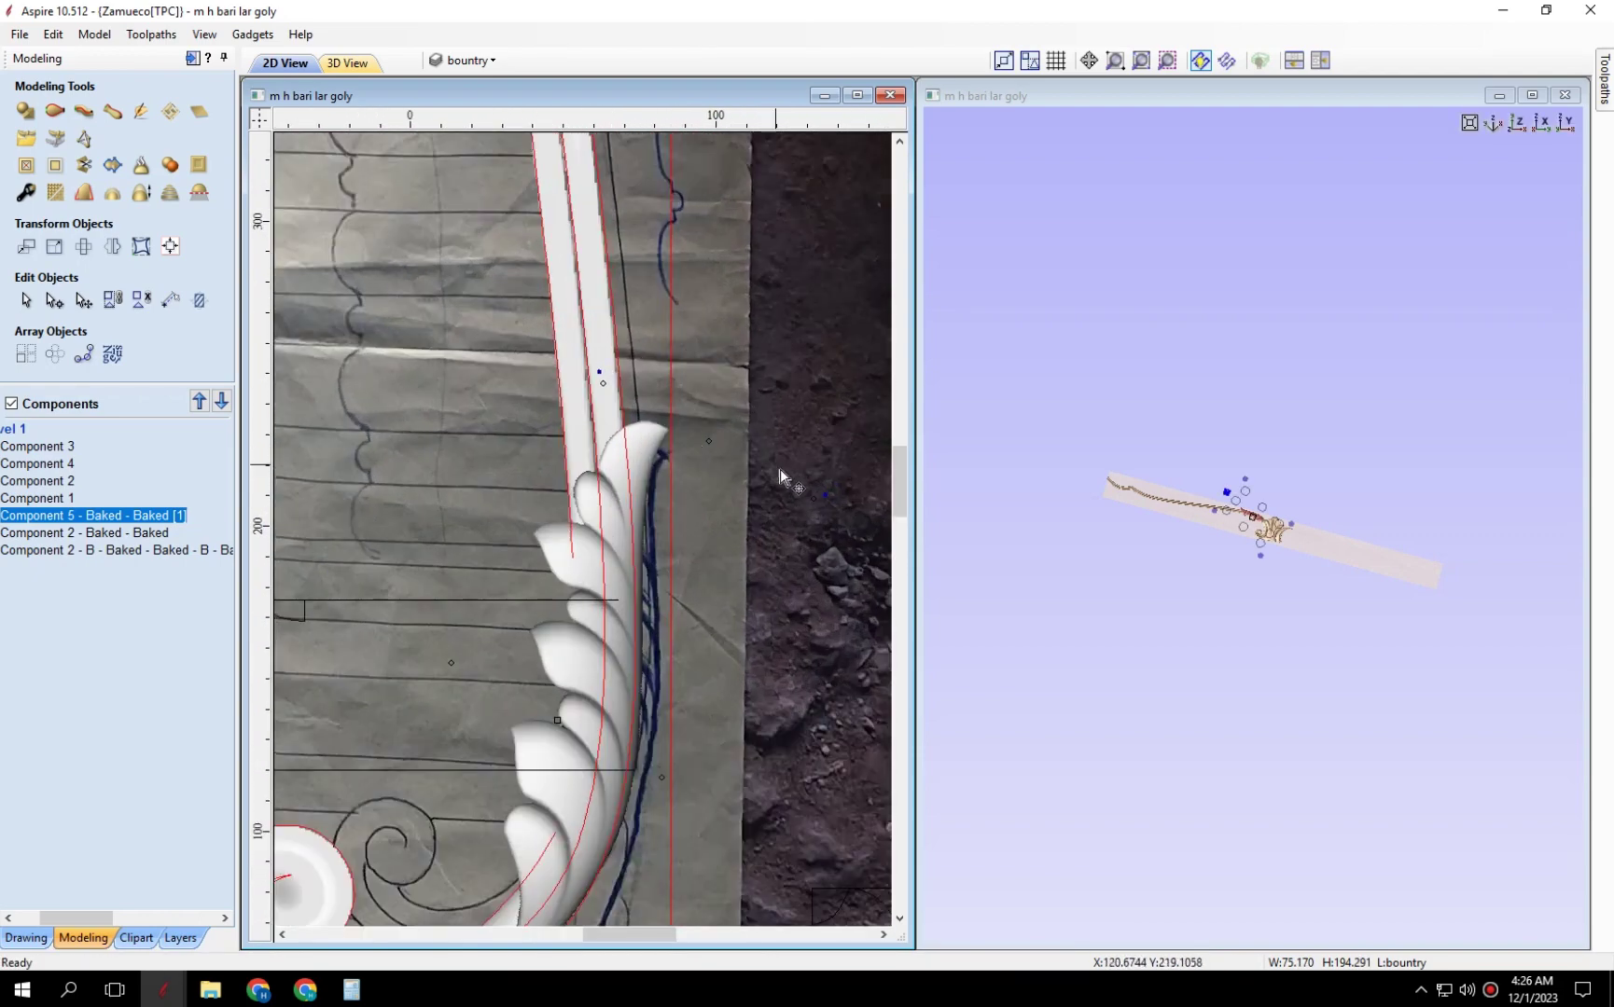
pyautogui.click(819, 486)
pyautogui.scroll(-3, 777, 600)
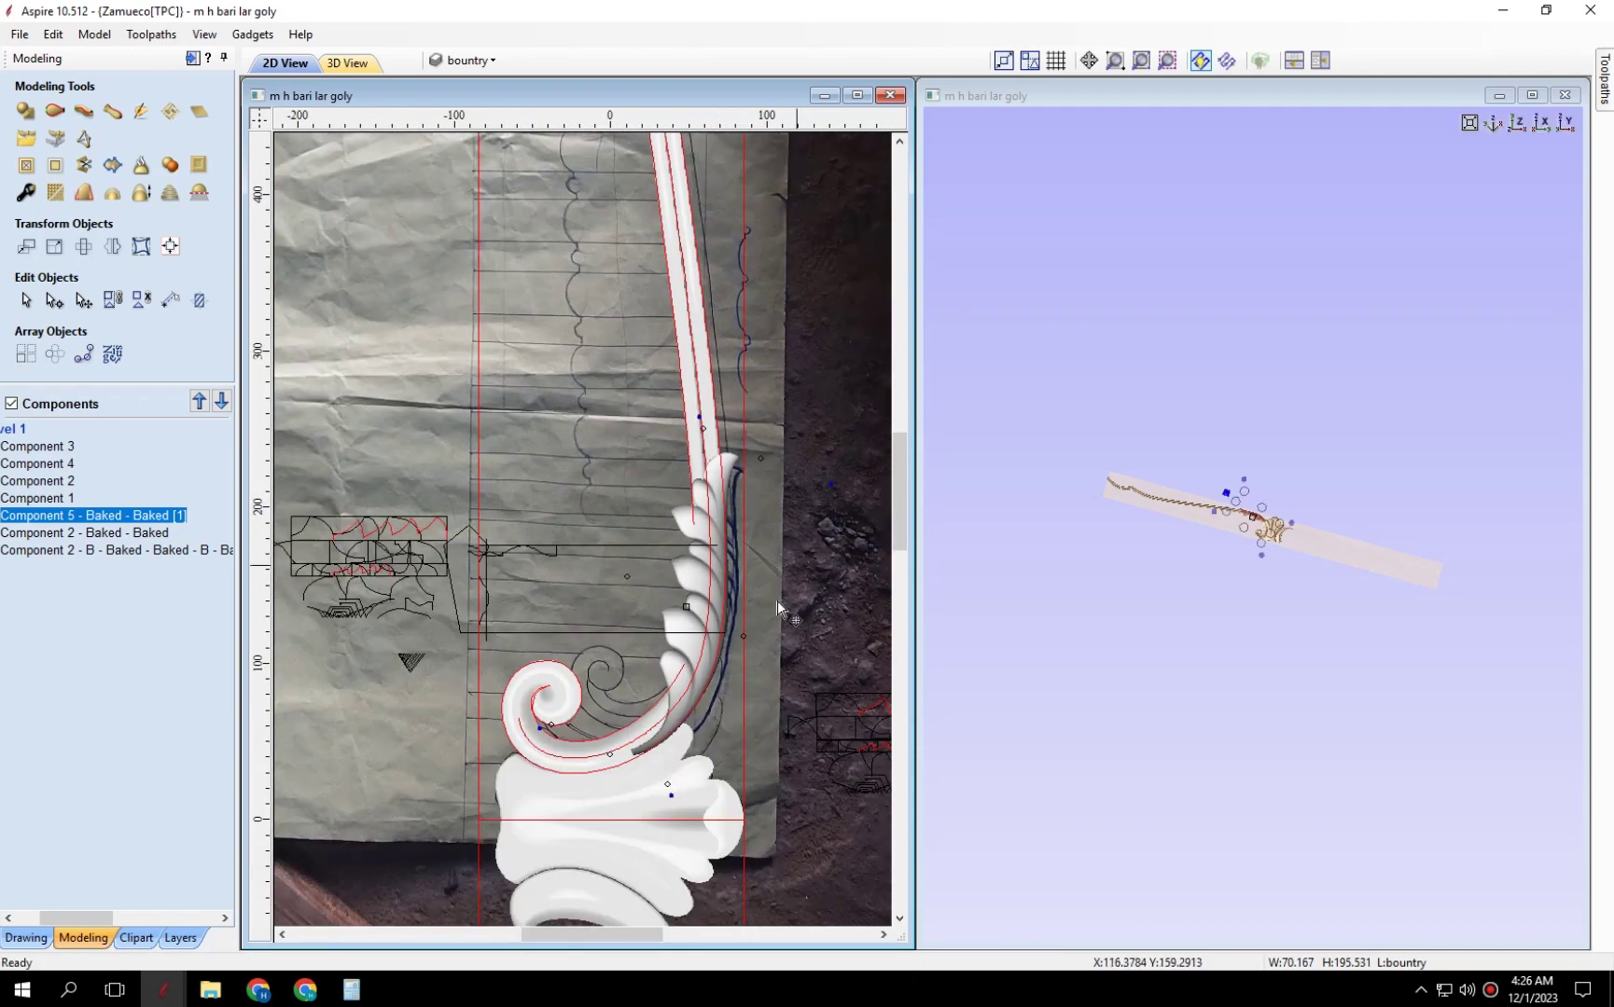
pyautogui.scroll(3, 1217, 739)
pyautogui.scroll(5, 1217, 739)
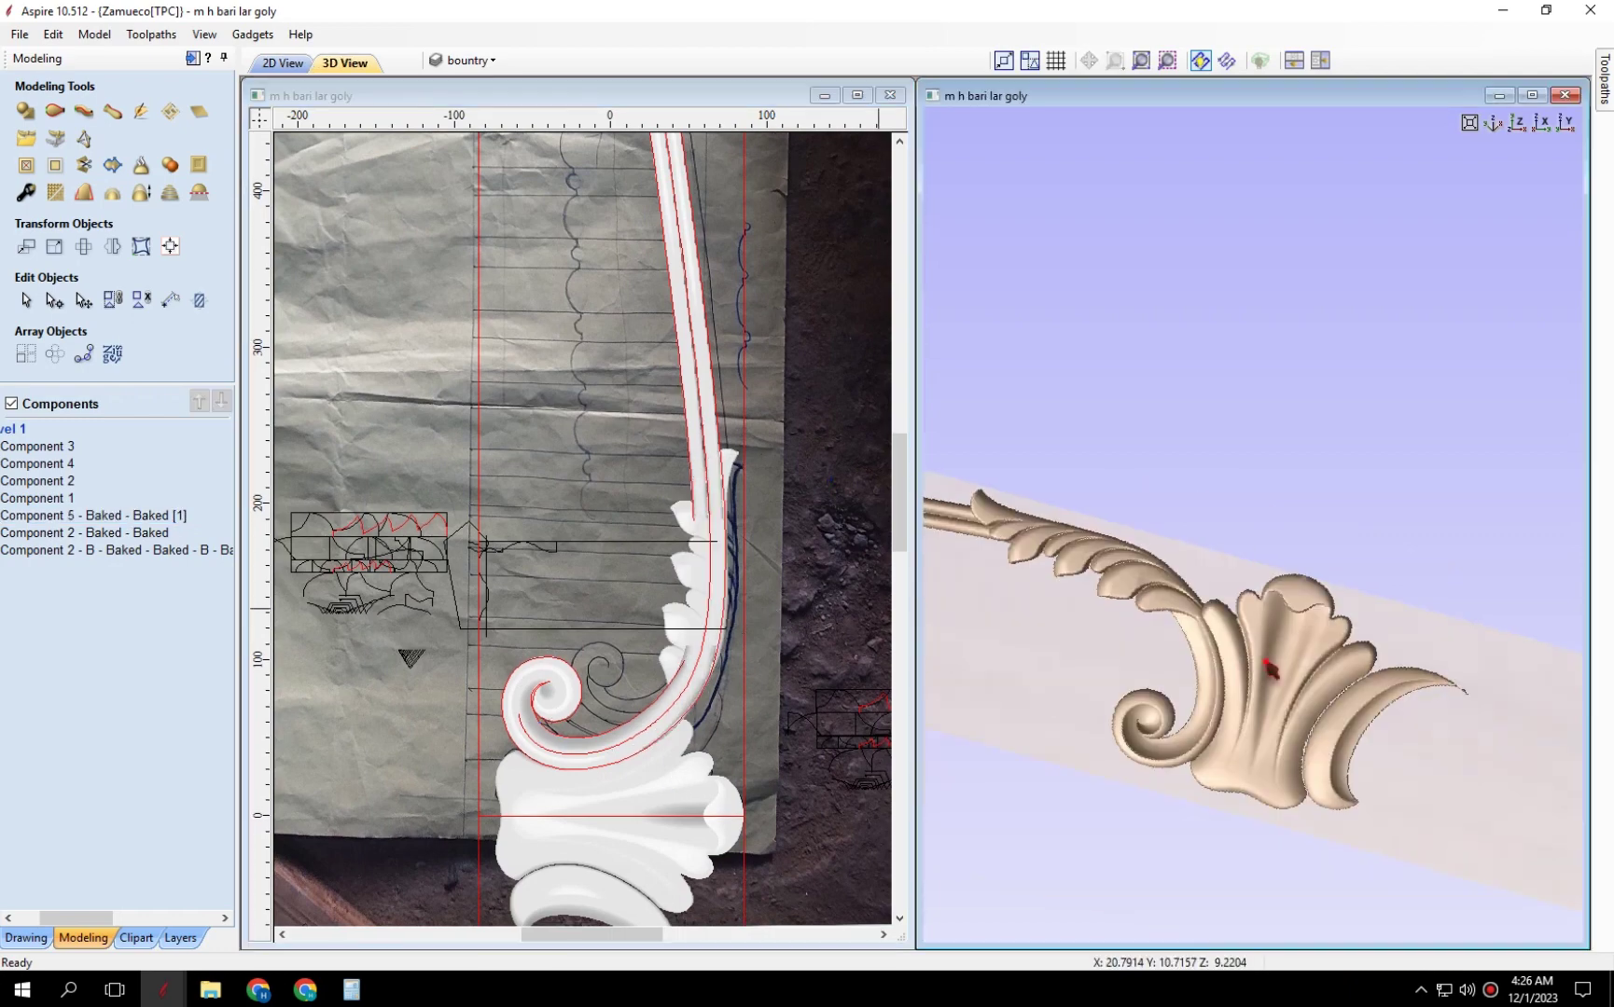
pyautogui.click(410, 501)
pyautogui.click(27, 194)
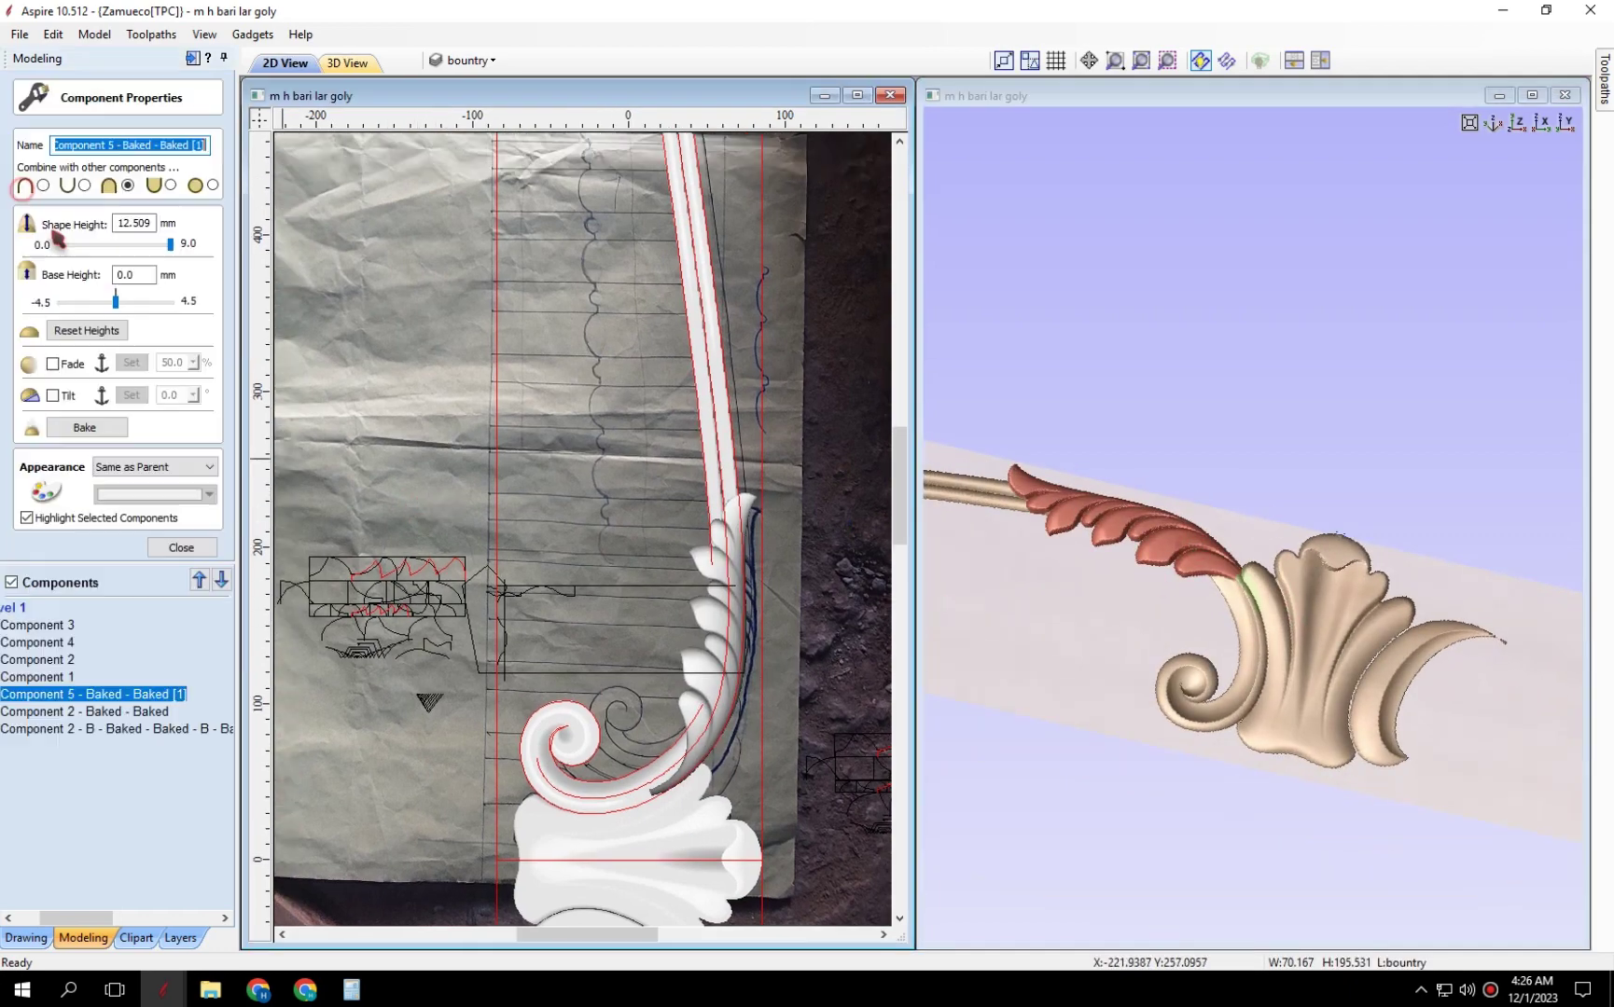
# Orbit the 3D preview to inspect the scroll in Component 2.
pyautogui.click(1138, 731)
pyautogui.moveTo(1138, 731); pyautogui.dragTo(1238, 635)
pyautogui.scroll(3, 1099, 658)
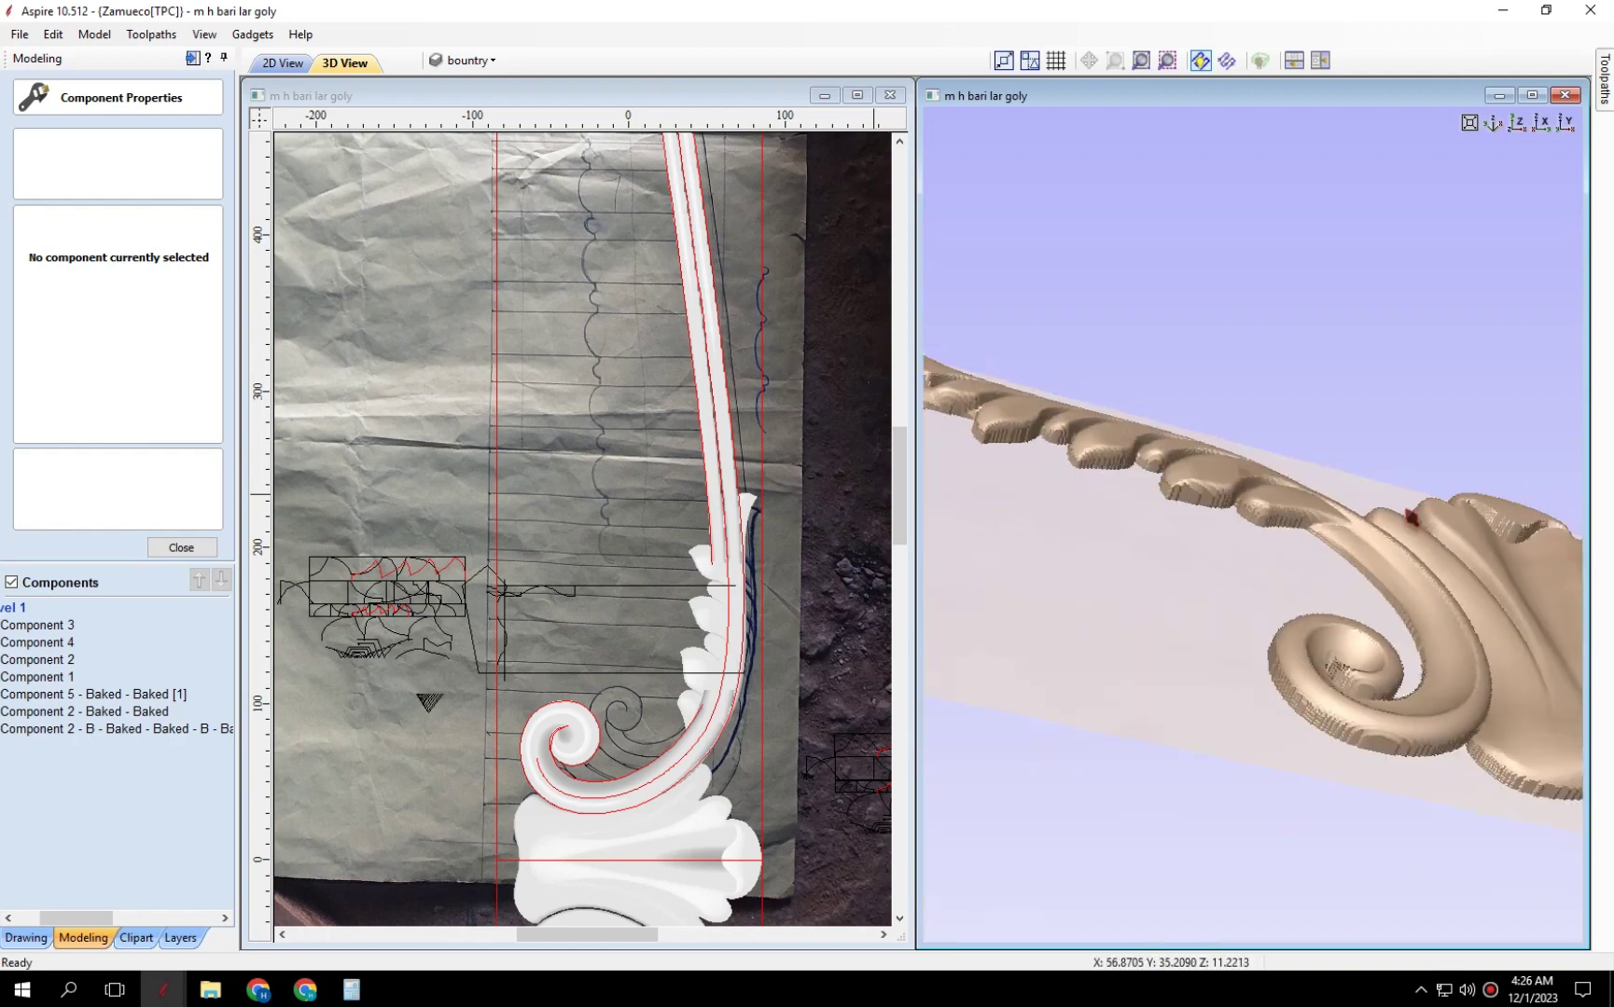
pyautogui.scroll(3, 1098, 658)
pyautogui.scroll(2, 1347, 711)
pyautogui.click(1443, 564)
pyautogui.click(531, 563)
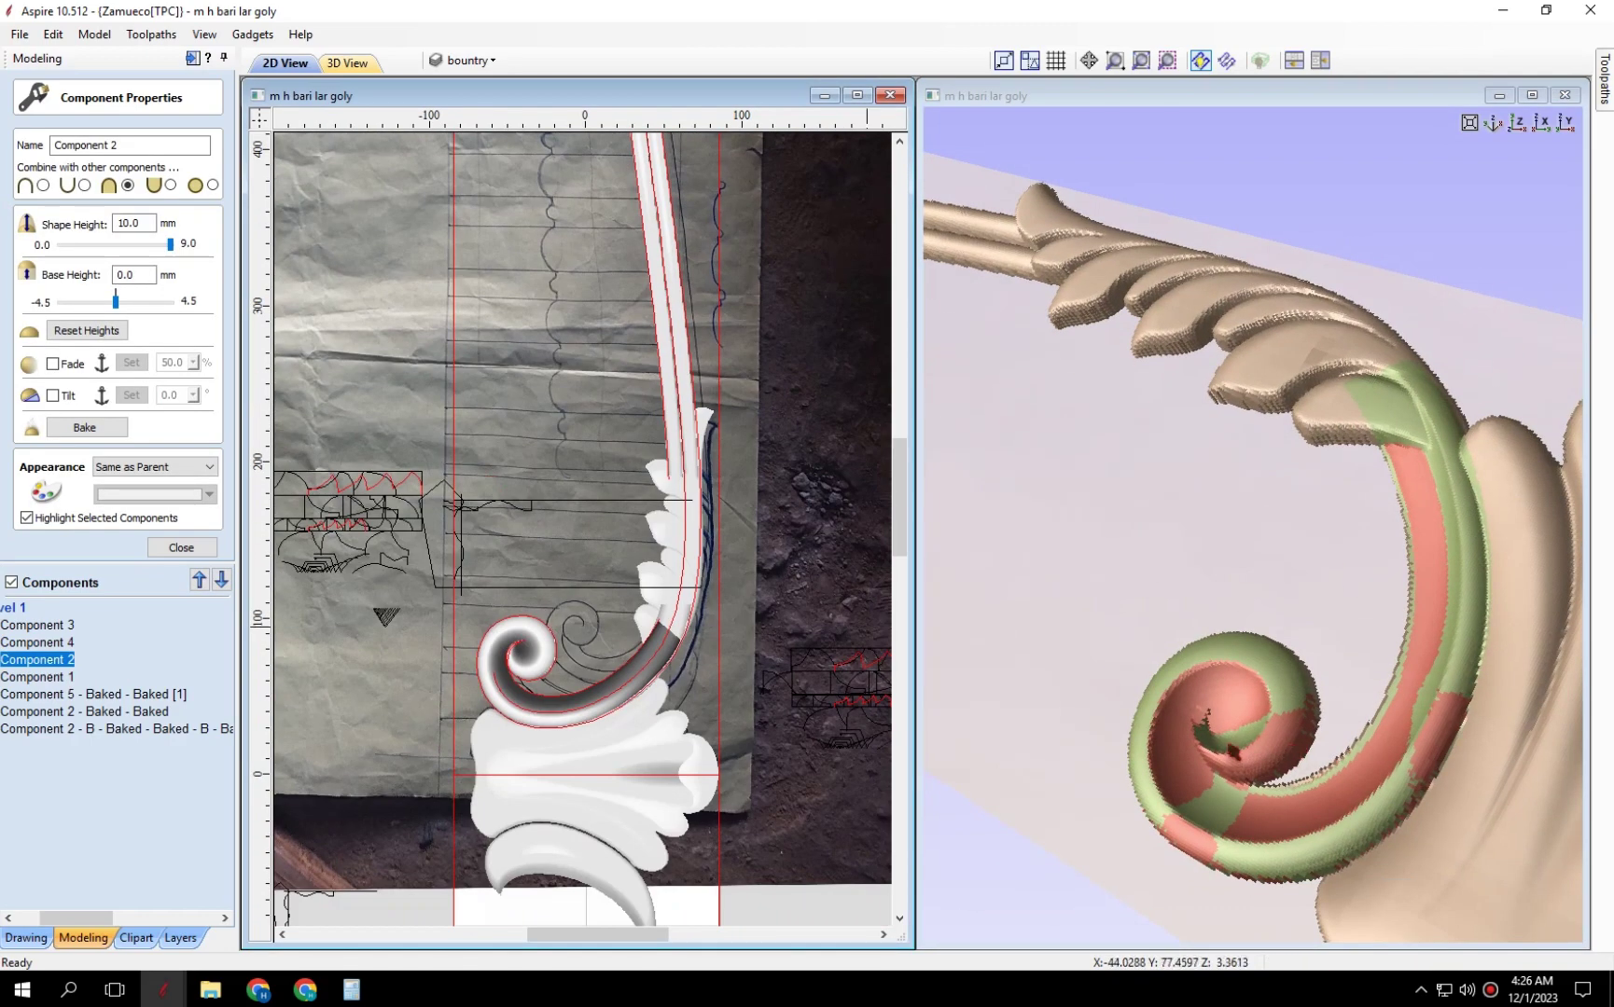
pyautogui.scroll(3, 539, 562)
pyautogui.press('Escape')
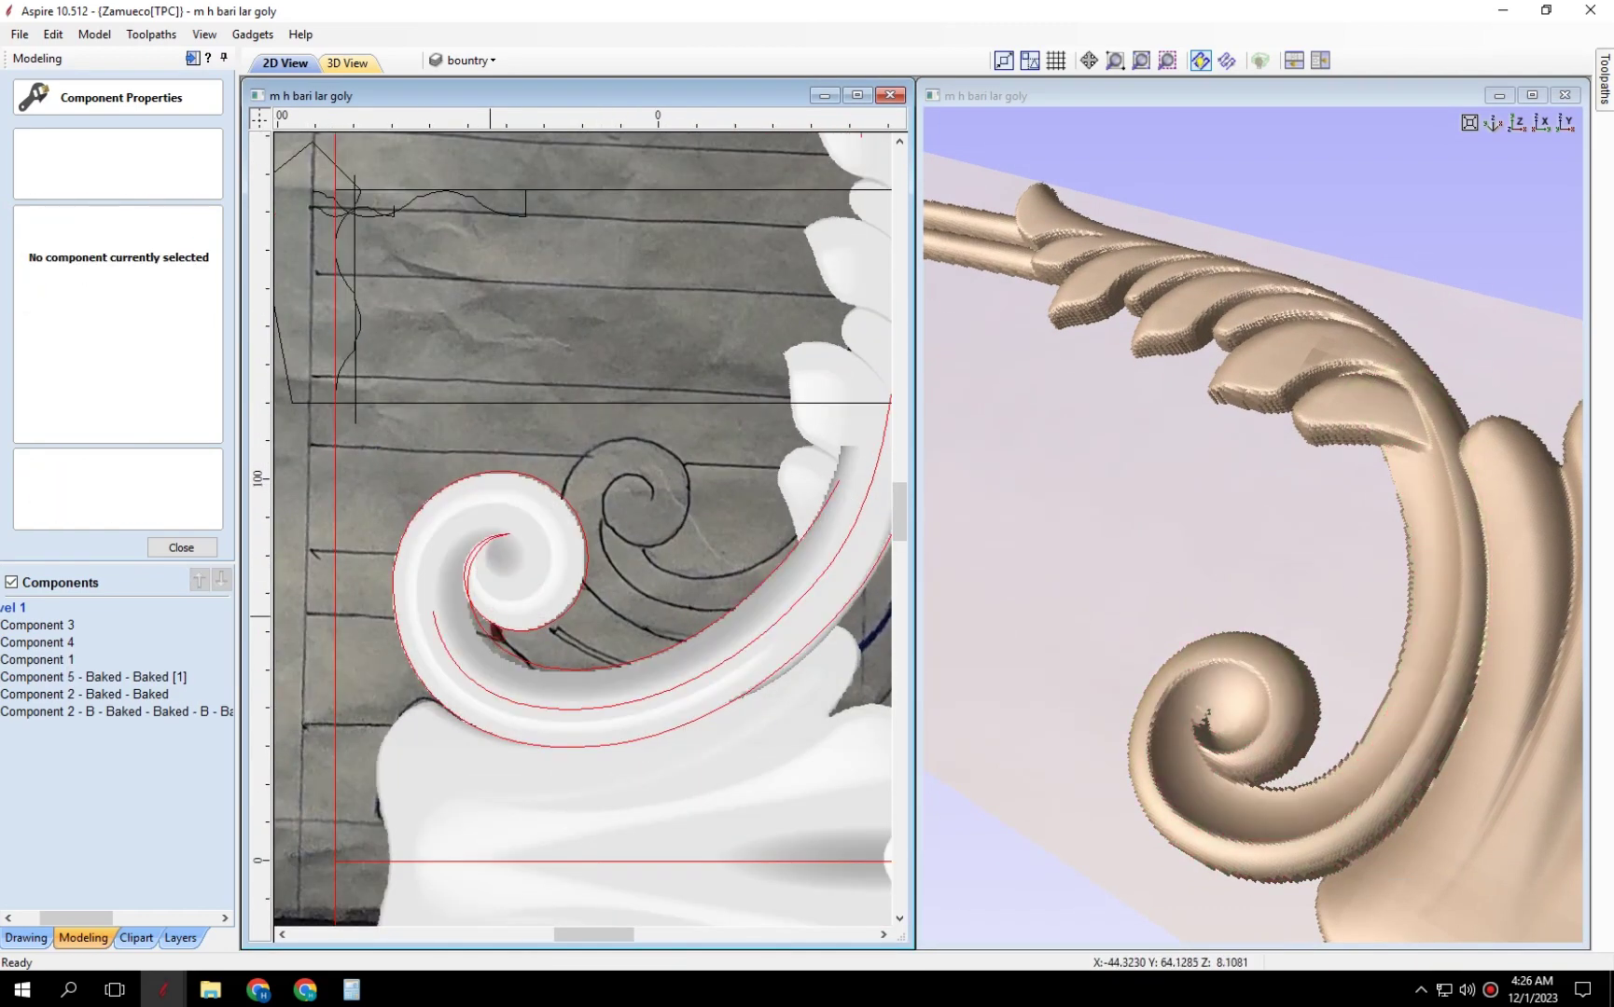
pyautogui.moveTo(1304, 737); pyautogui.dragTo(1213, 743)
# Inspect Component 1, then the leaf Component 5 - Baked - Baked [1] (9.0 mm high).
pyautogui.click(493, 701)
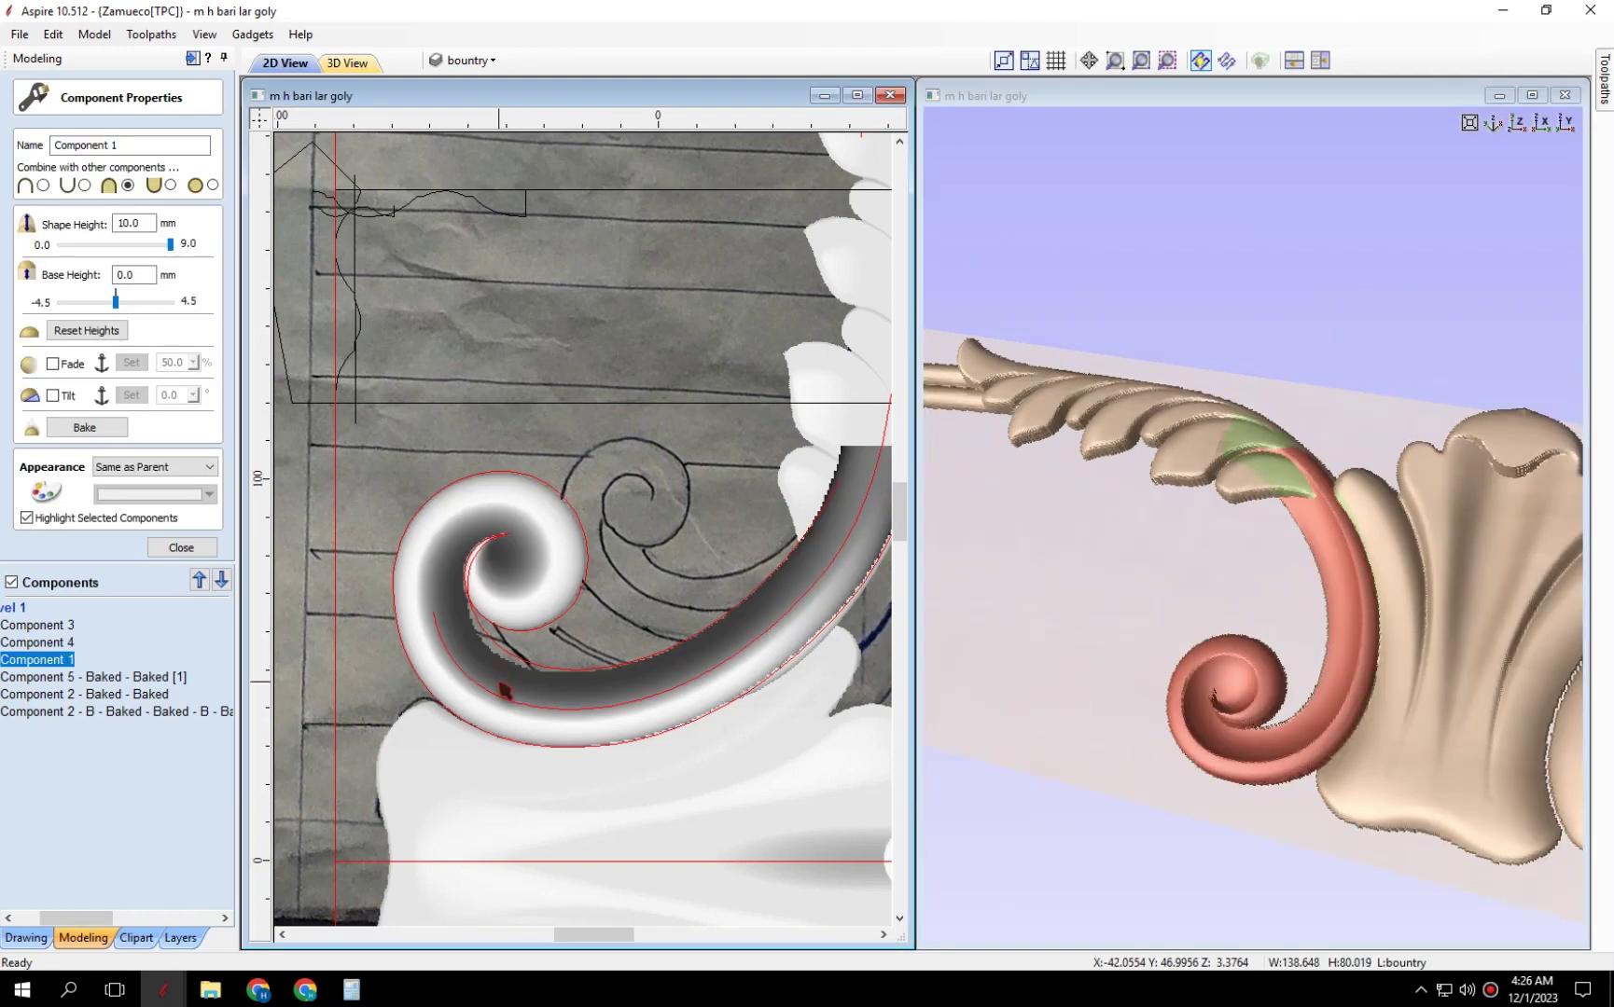
pyautogui.click(500, 690)
pyautogui.scroll(4, 504, 680)
pyautogui.scroll(-1, 504, 680)
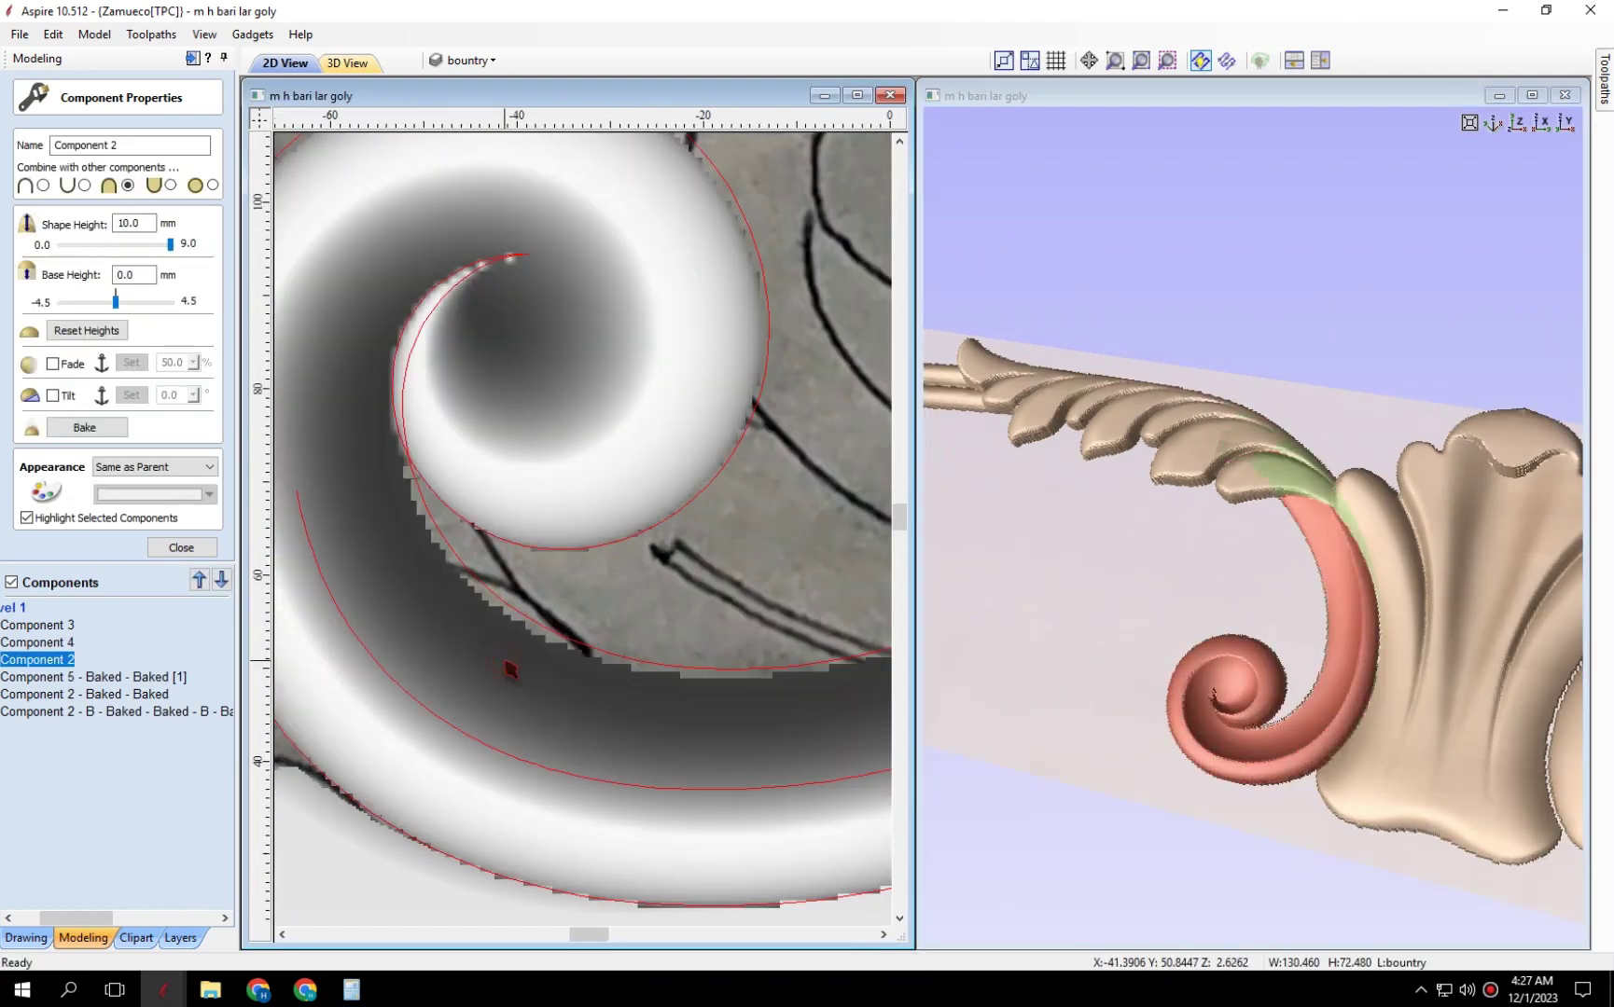
pyautogui.scroll(-3, 505, 666)
pyautogui.scroll(-2, 1372, 828)
pyautogui.moveTo(1372, 828)
pyautogui.mouseDown()
pyautogui.moveTo(1290, 656)
pyautogui.moveTo(1340, 432)
pyautogui.moveTo(1292, 658)
pyautogui.moveTo(1314, 430)
pyautogui.moveTo(1251, 499)
pyautogui.moveTo(1225, 864)
pyautogui.moveTo(1213, 658)
pyautogui.moveTo(1241, 556)
pyautogui.mouseUp()
pyautogui.click(644, 607)
pyautogui.scroll(-2, 604, 587)
pyautogui.scroll(3, 604, 587)
pyautogui.click(597, 485)
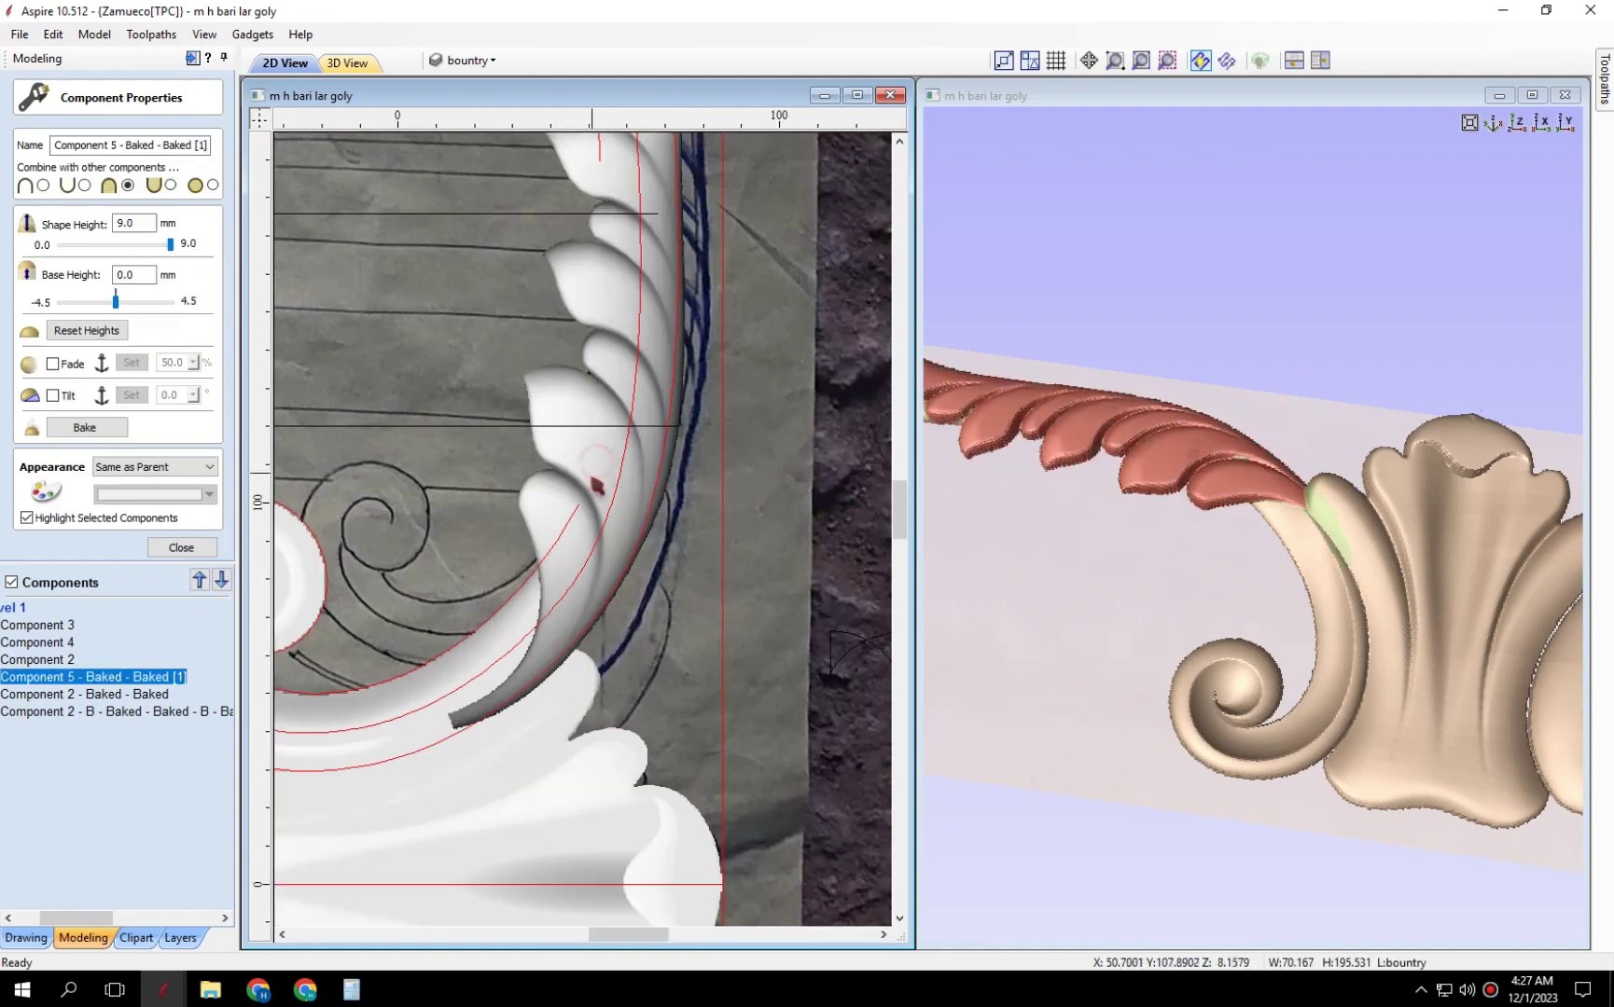
# Close component properties and draw a 10 mm radius circle in the spiral eye.
pyautogui.click(181, 547)
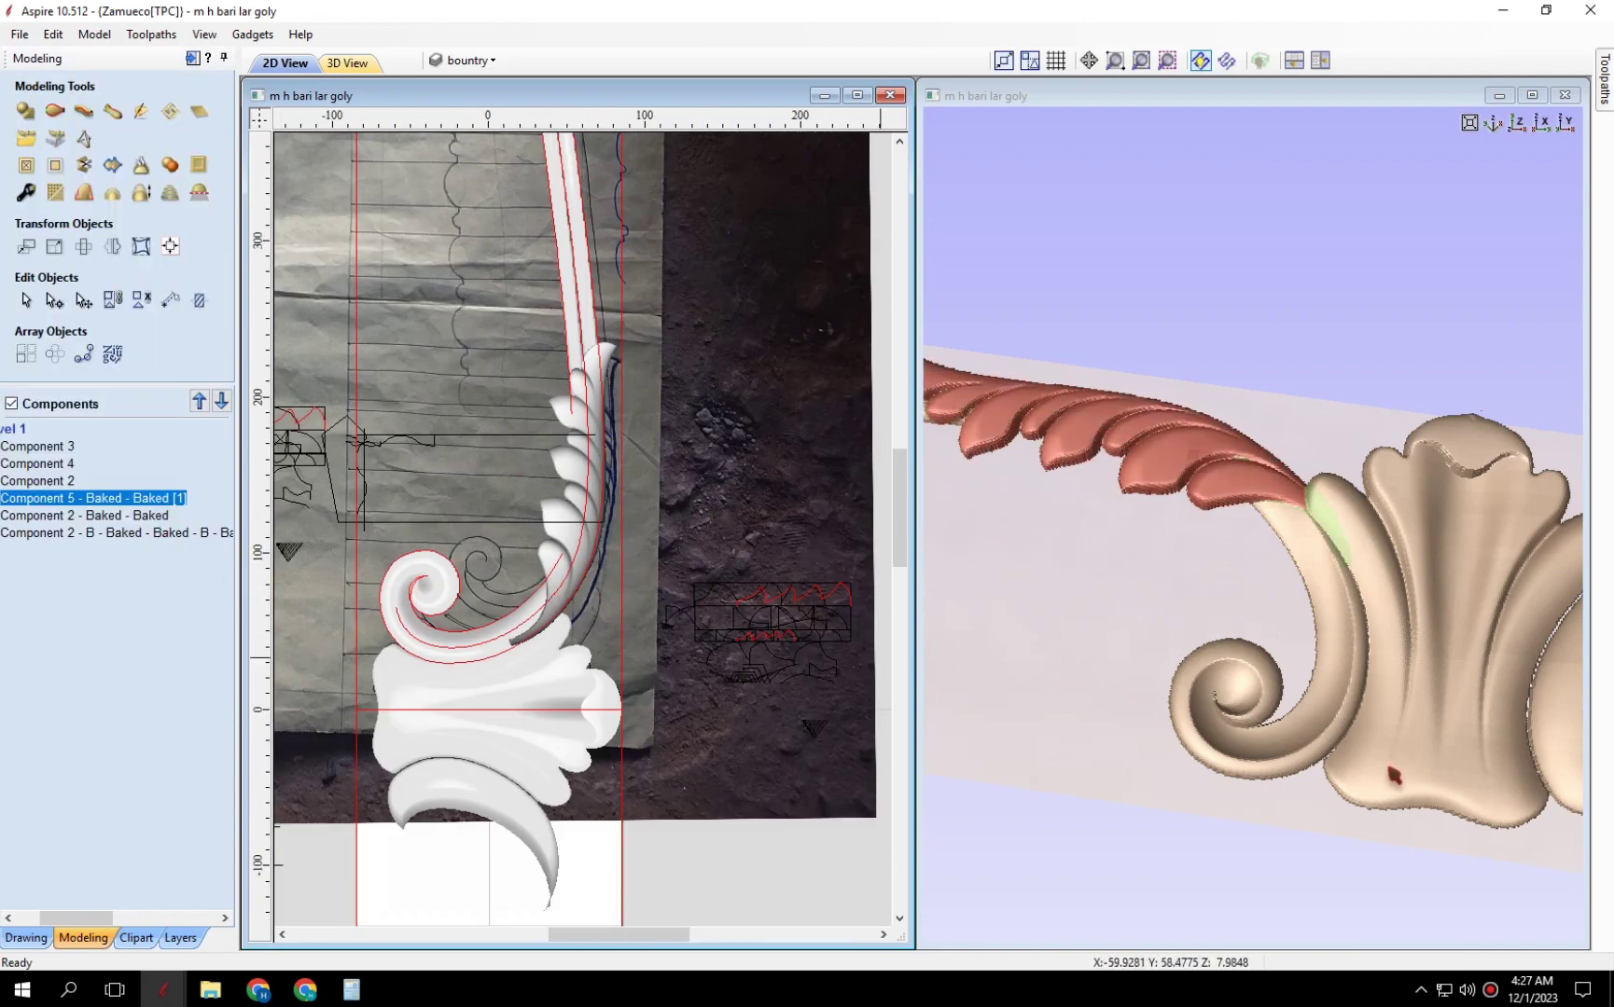
pyautogui.click(26, 938)
pyautogui.click(25, 192)
pyautogui.scroll(5, 653, 737)
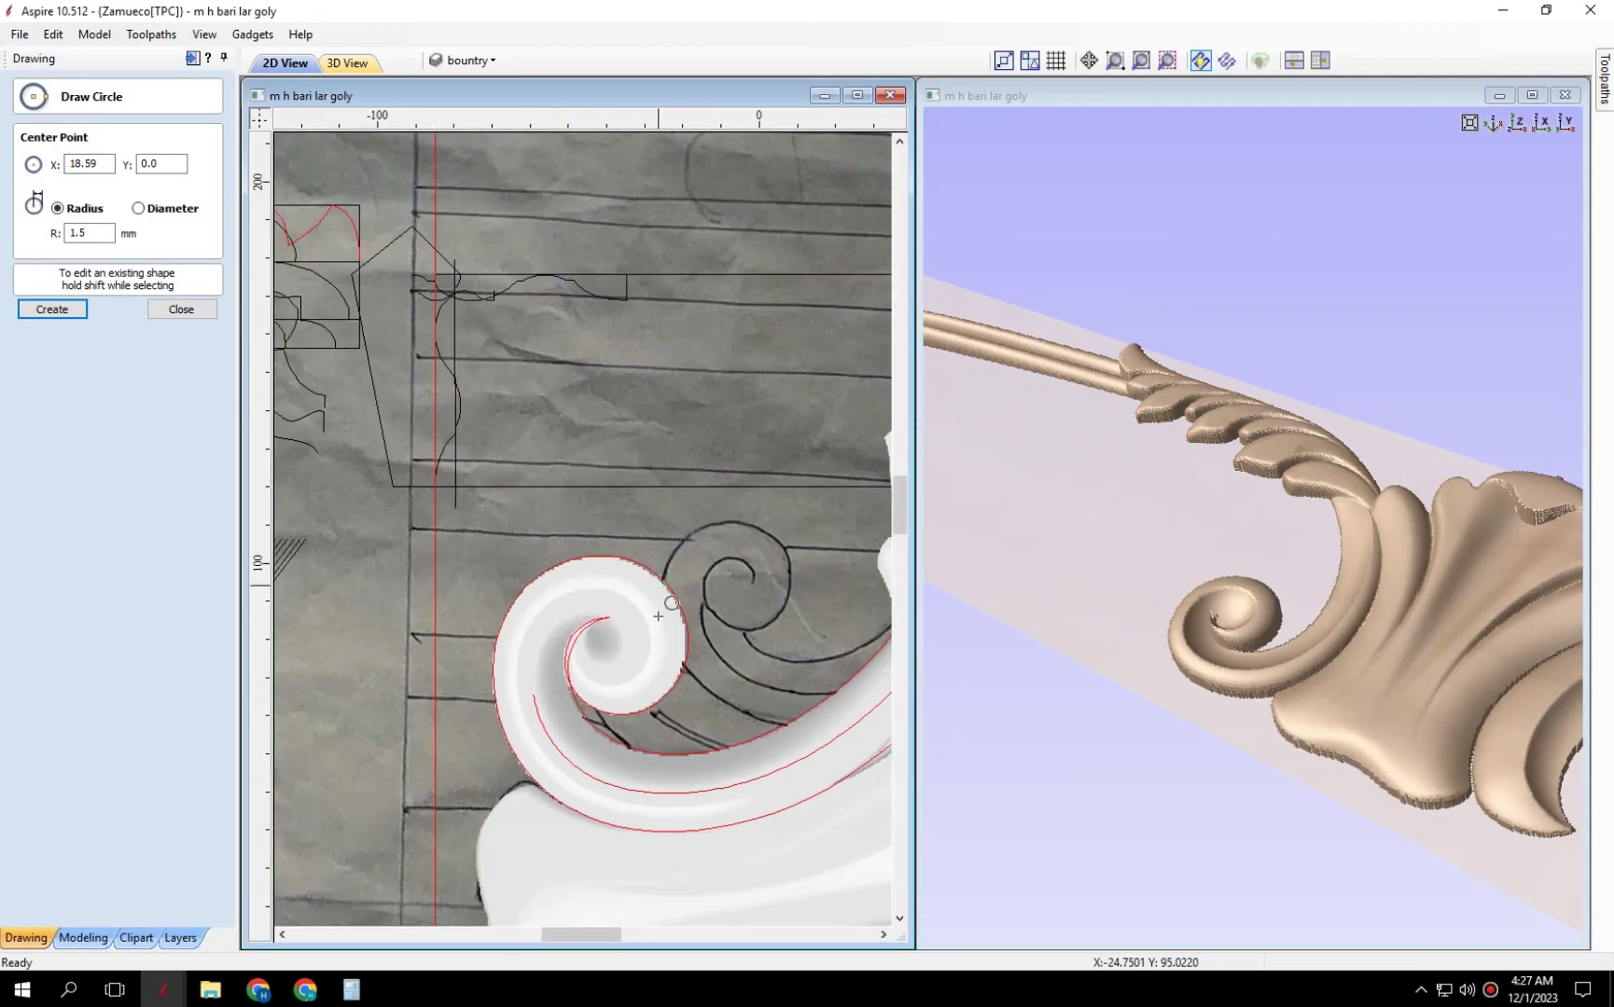
pyautogui.scroll(5, 546, 638)
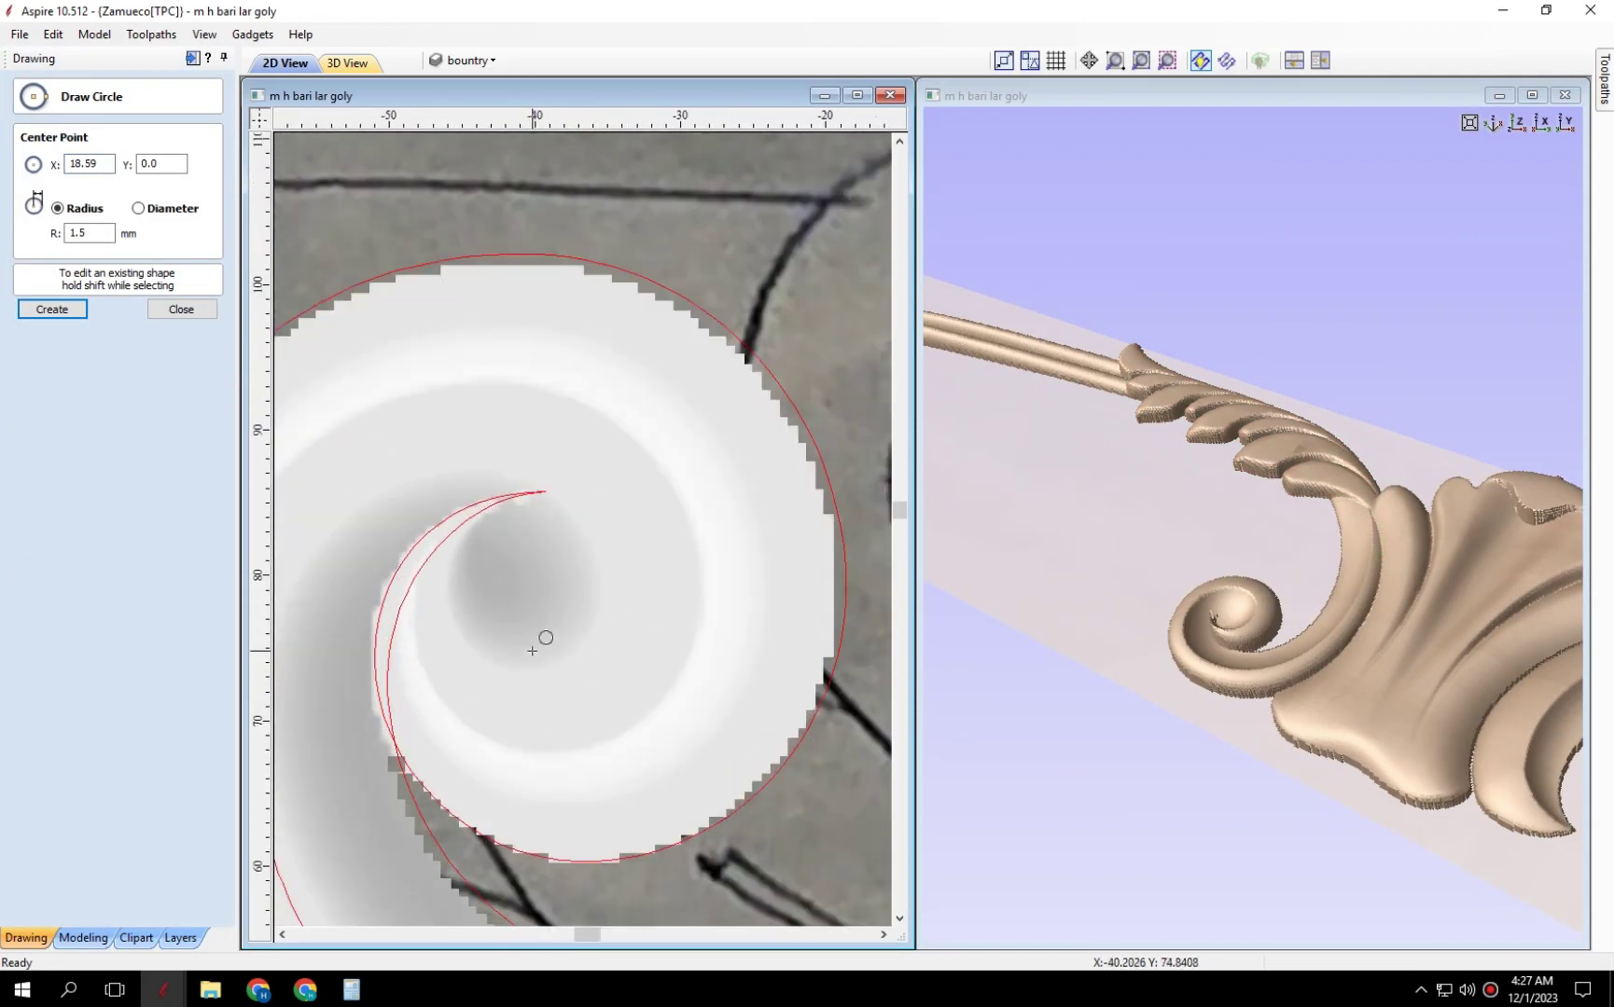
pyautogui.click(620, 743)
pyautogui.scroll(3, 623, 742)
pyautogui.moveTo(643, 749); pyautogui.dragTo(646, 757)
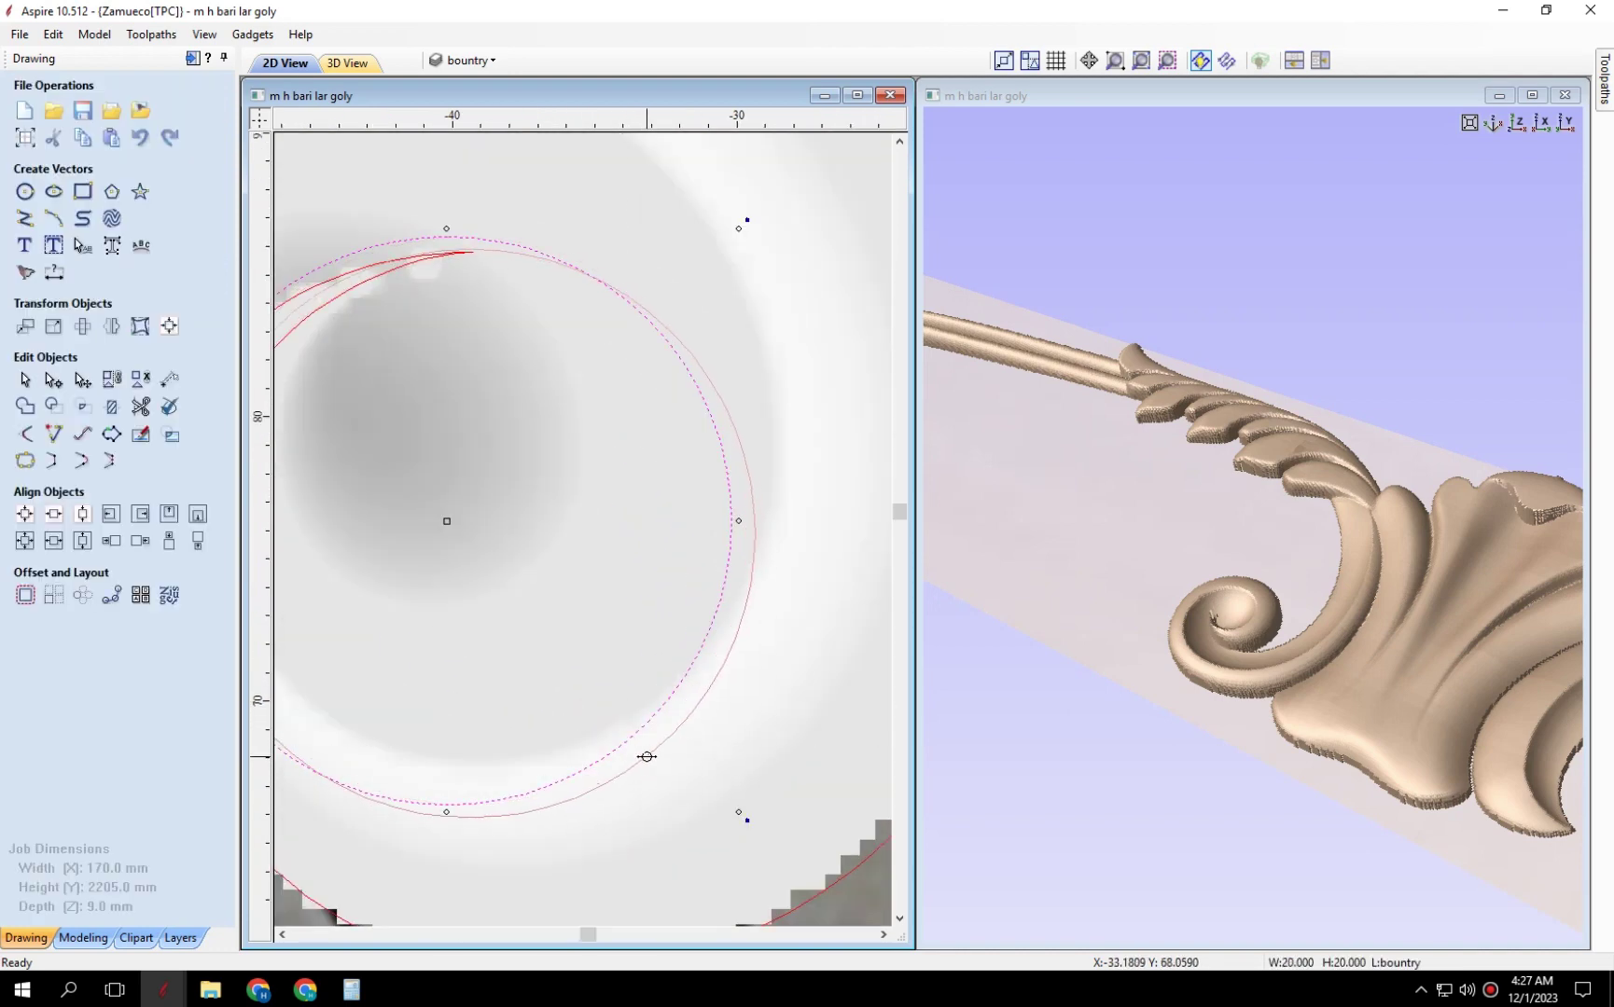
pyautogui.scroll(-3, 647, 761)
# Raise the circle as a dome: angle 64.8, 7 mm base, 2 mm height limit.
pyautogui.click(58, 170)
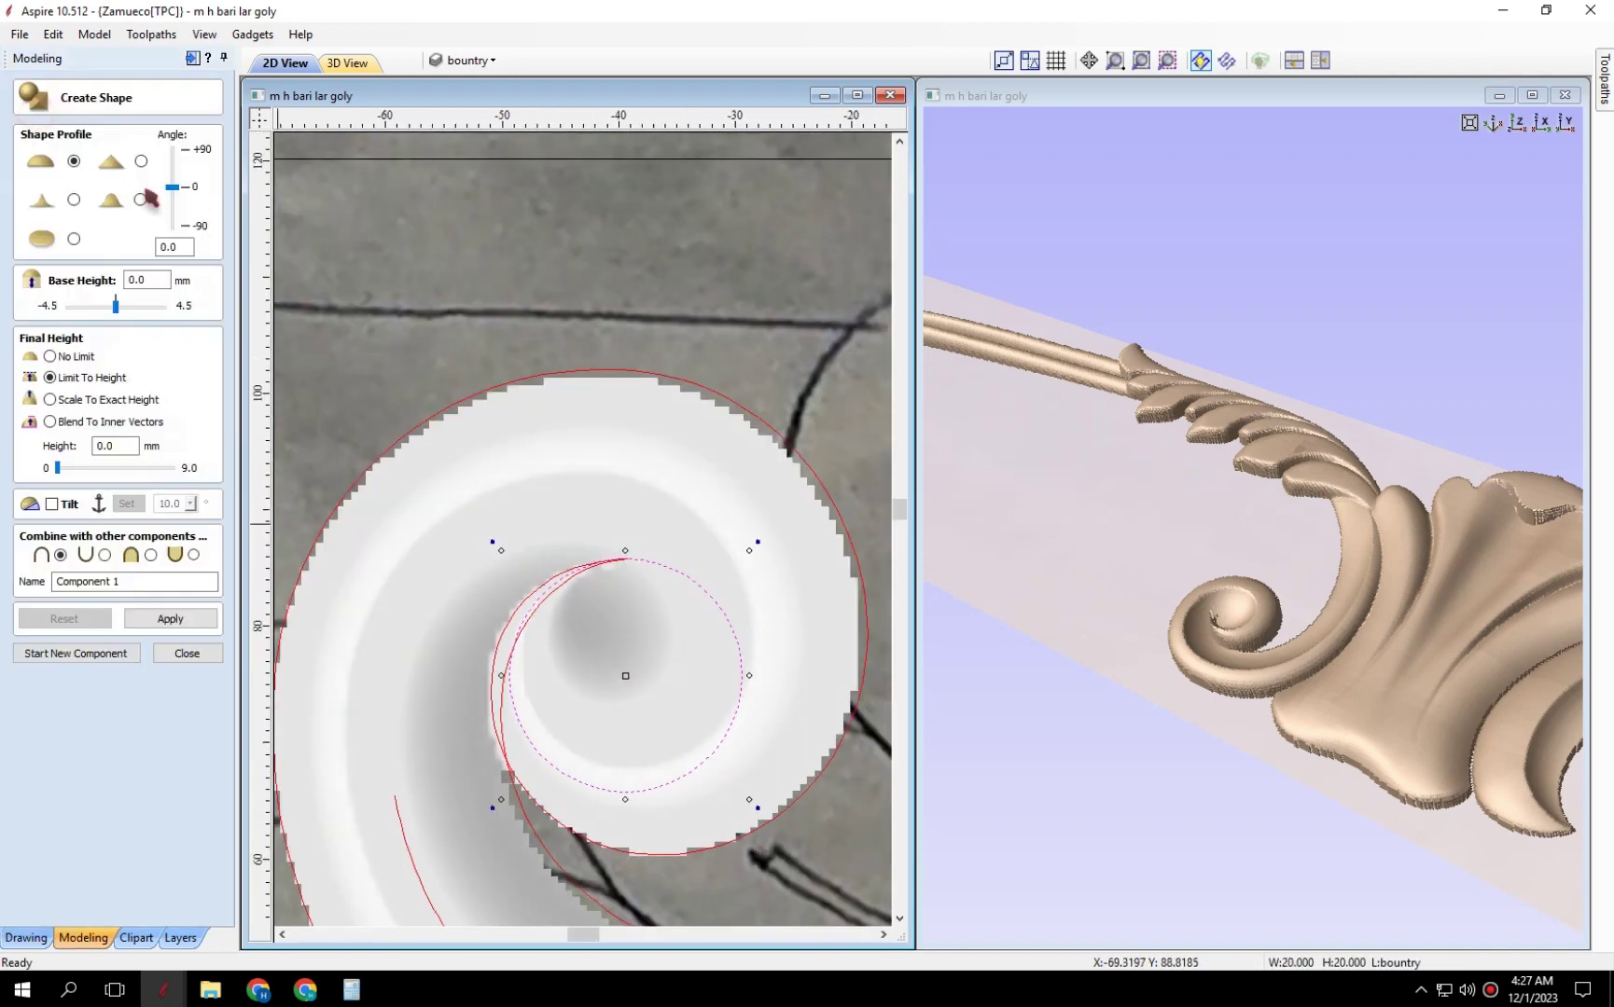
pyautogui.press('Return')
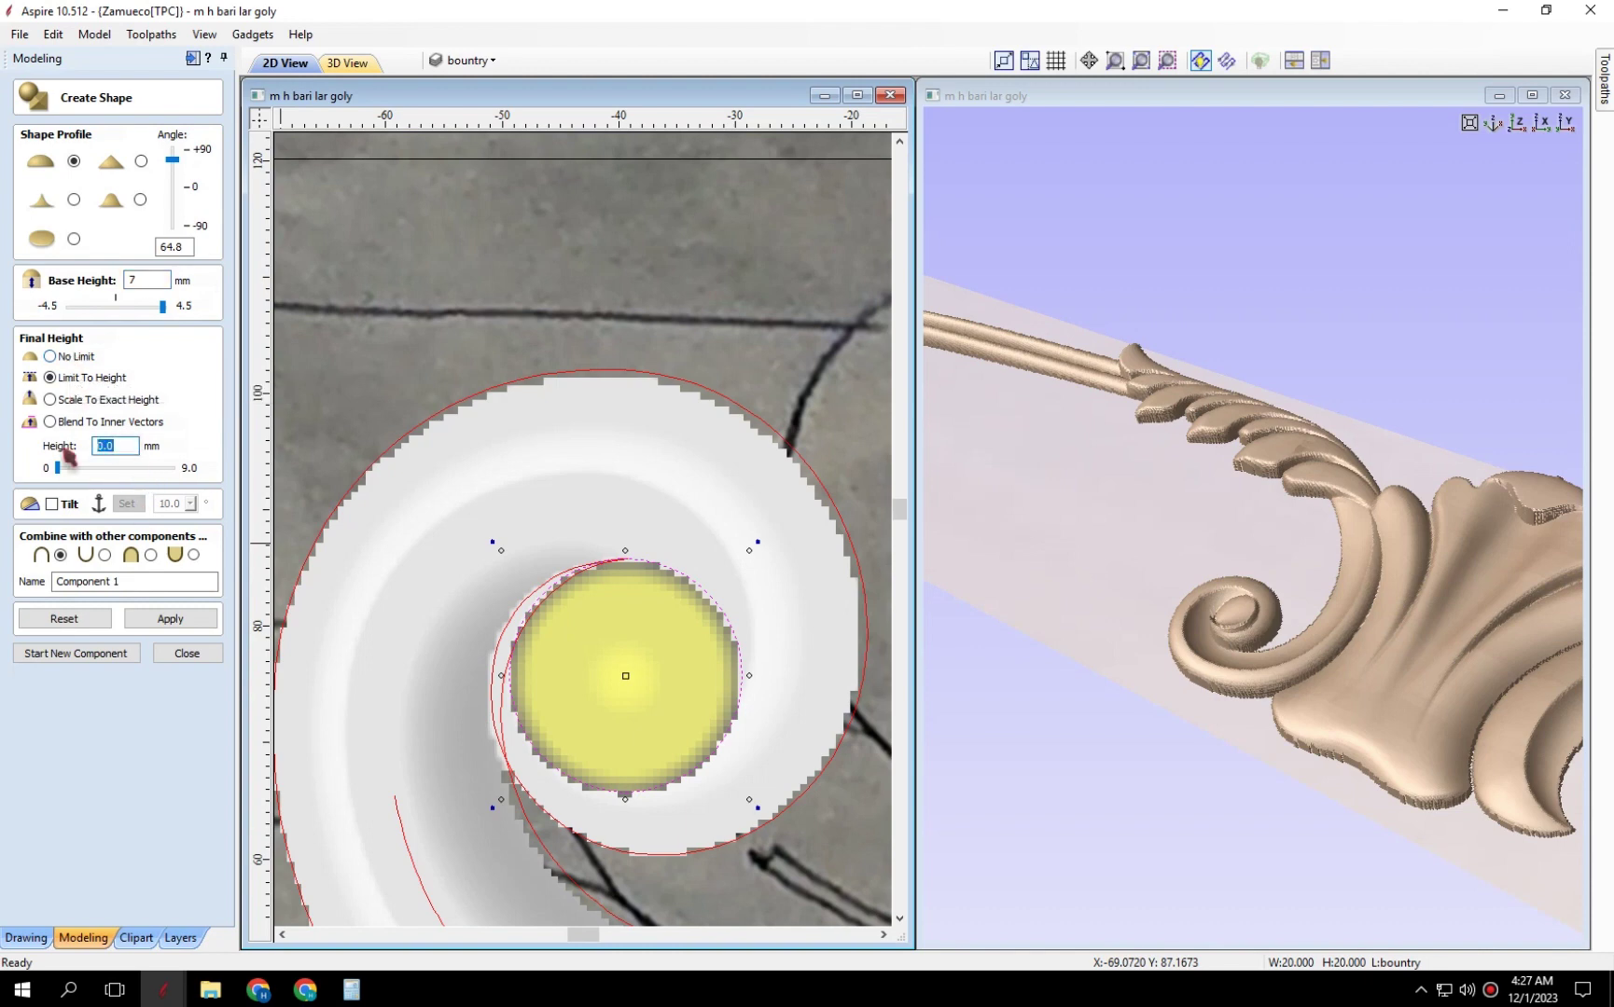
pyautogui.write('2')
pyautogui.click(166, 618)
pyautogui.click(150, 555)
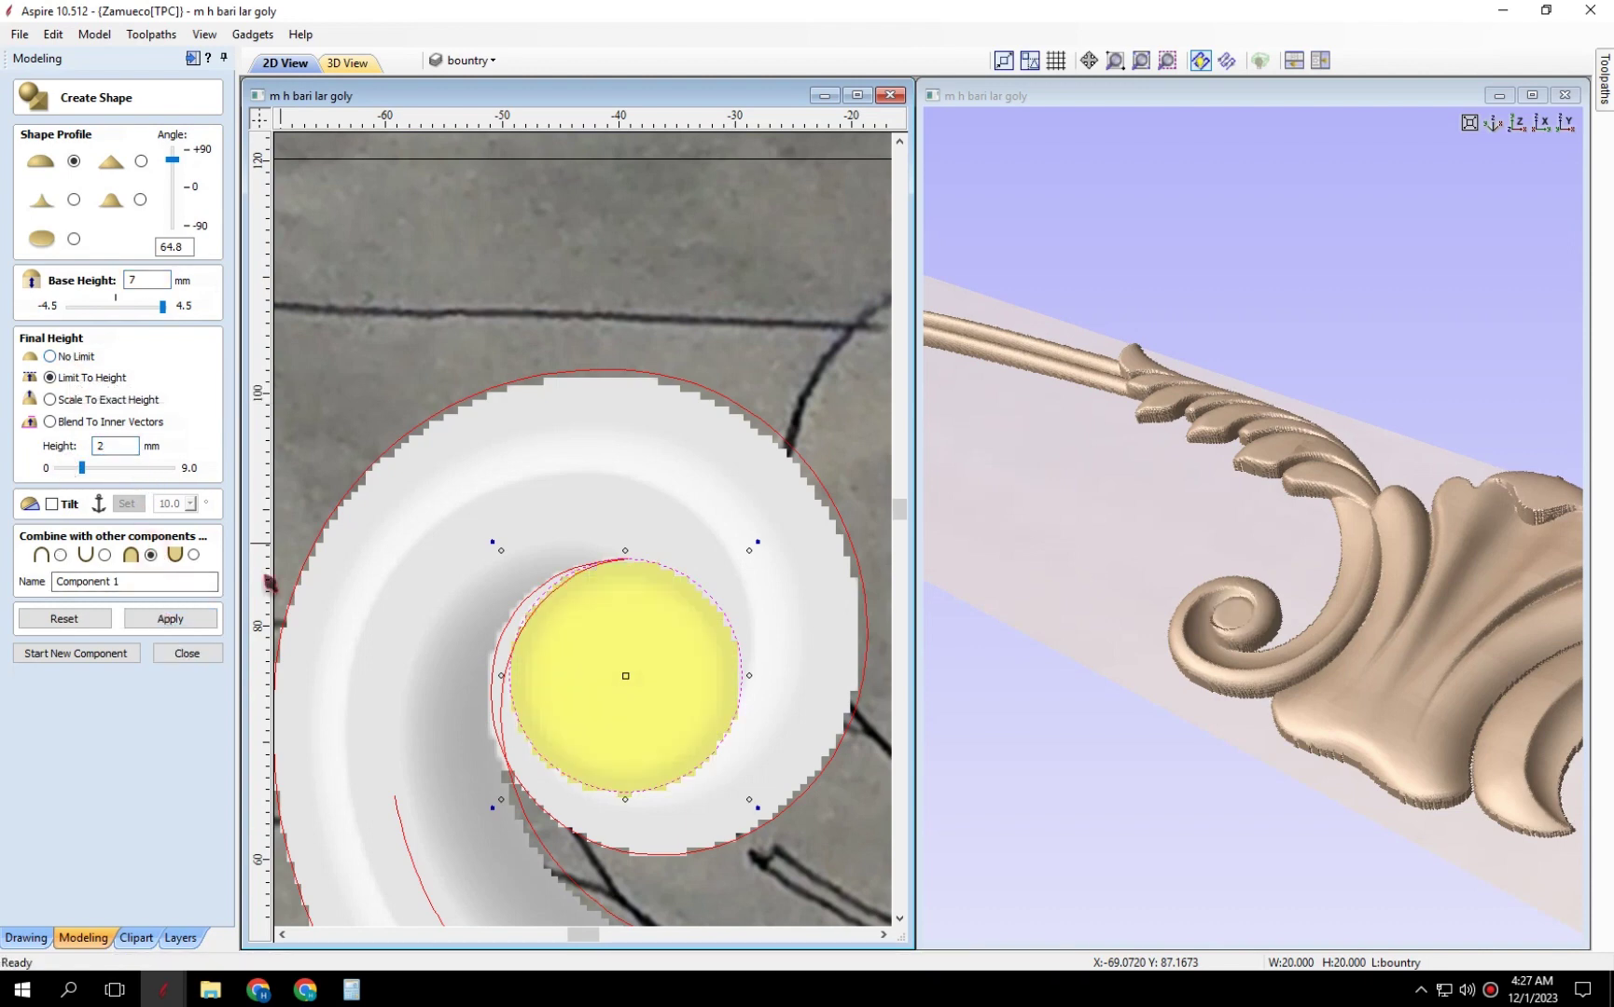
pyautogui.scroll(2, 1386, 666)
pyautogui.scroll(4, 1343, 524)
pyautogui.scroll(2, 1343, 525)
pyautogui.scroll(2, 1193, 508)
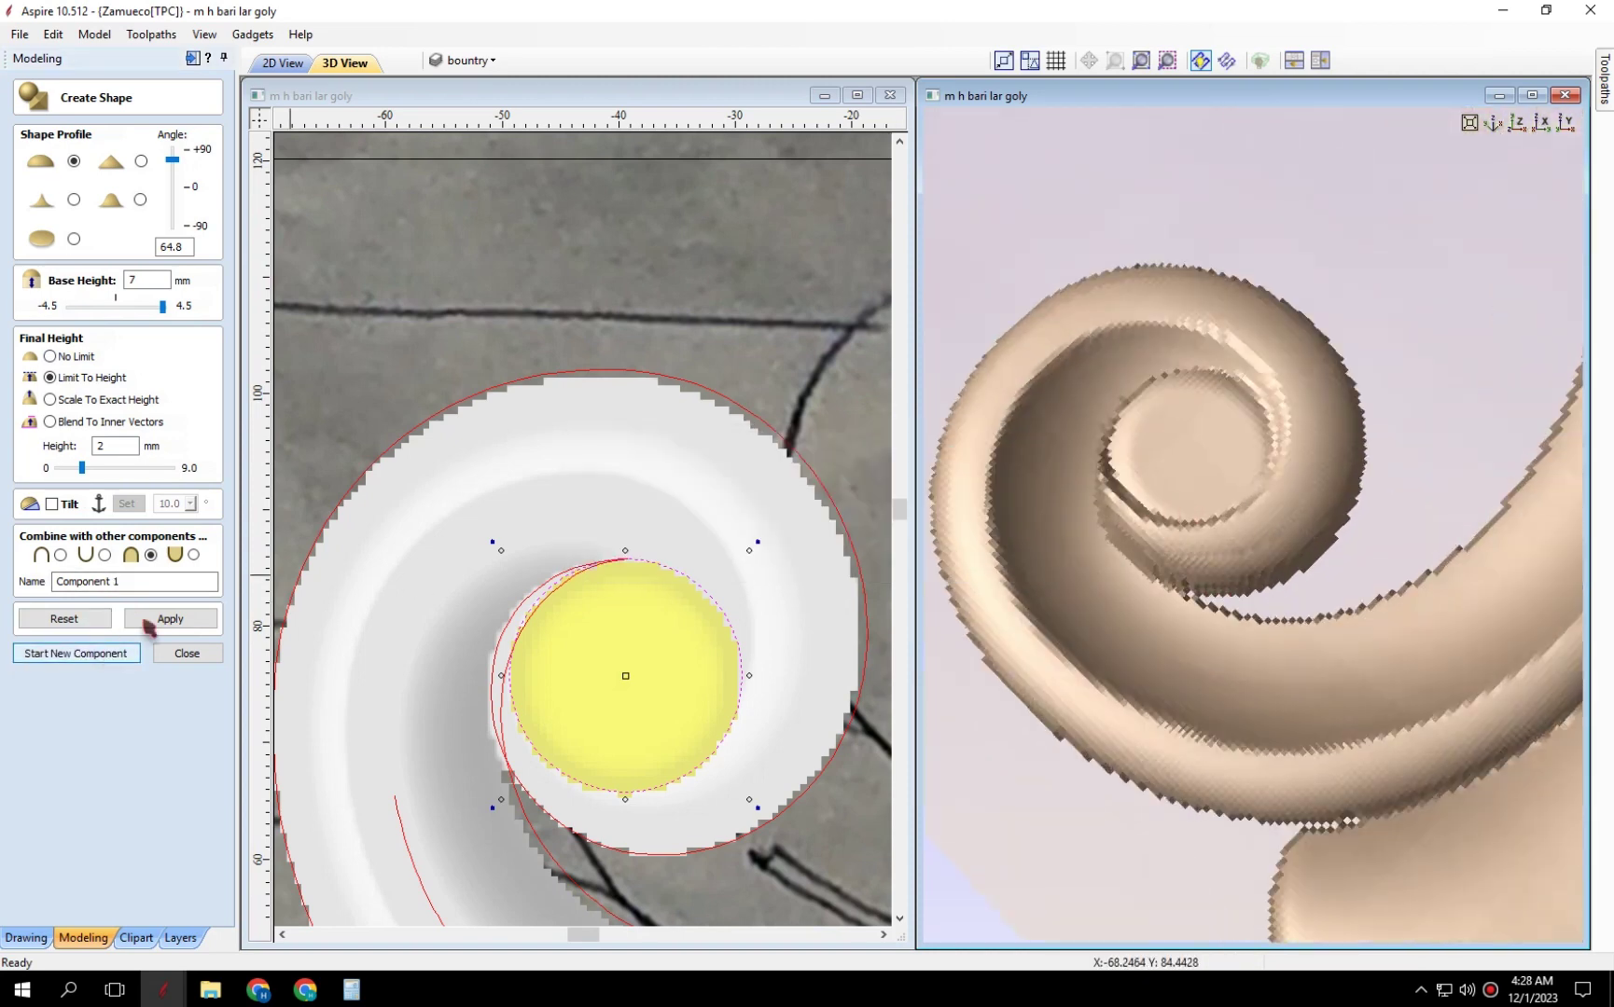
pyautogui.scroll(1, 516, 427)
pyautogui.scroll(1, 718, 482)
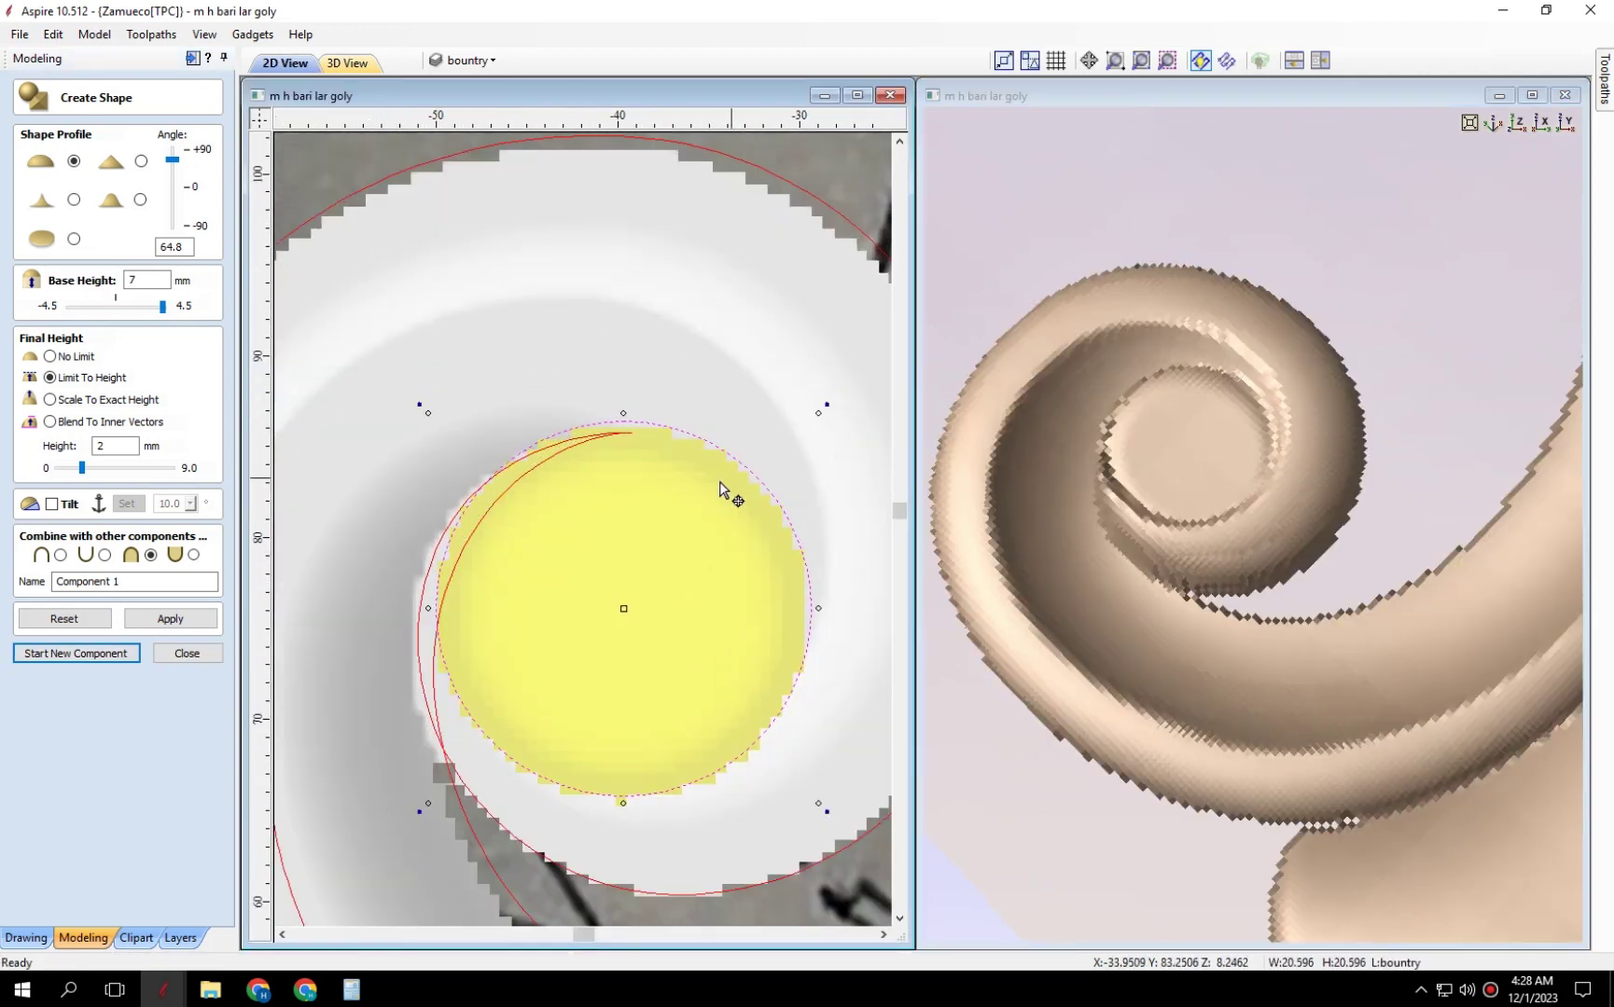
pyautogui.scroll(1, 664, 525)
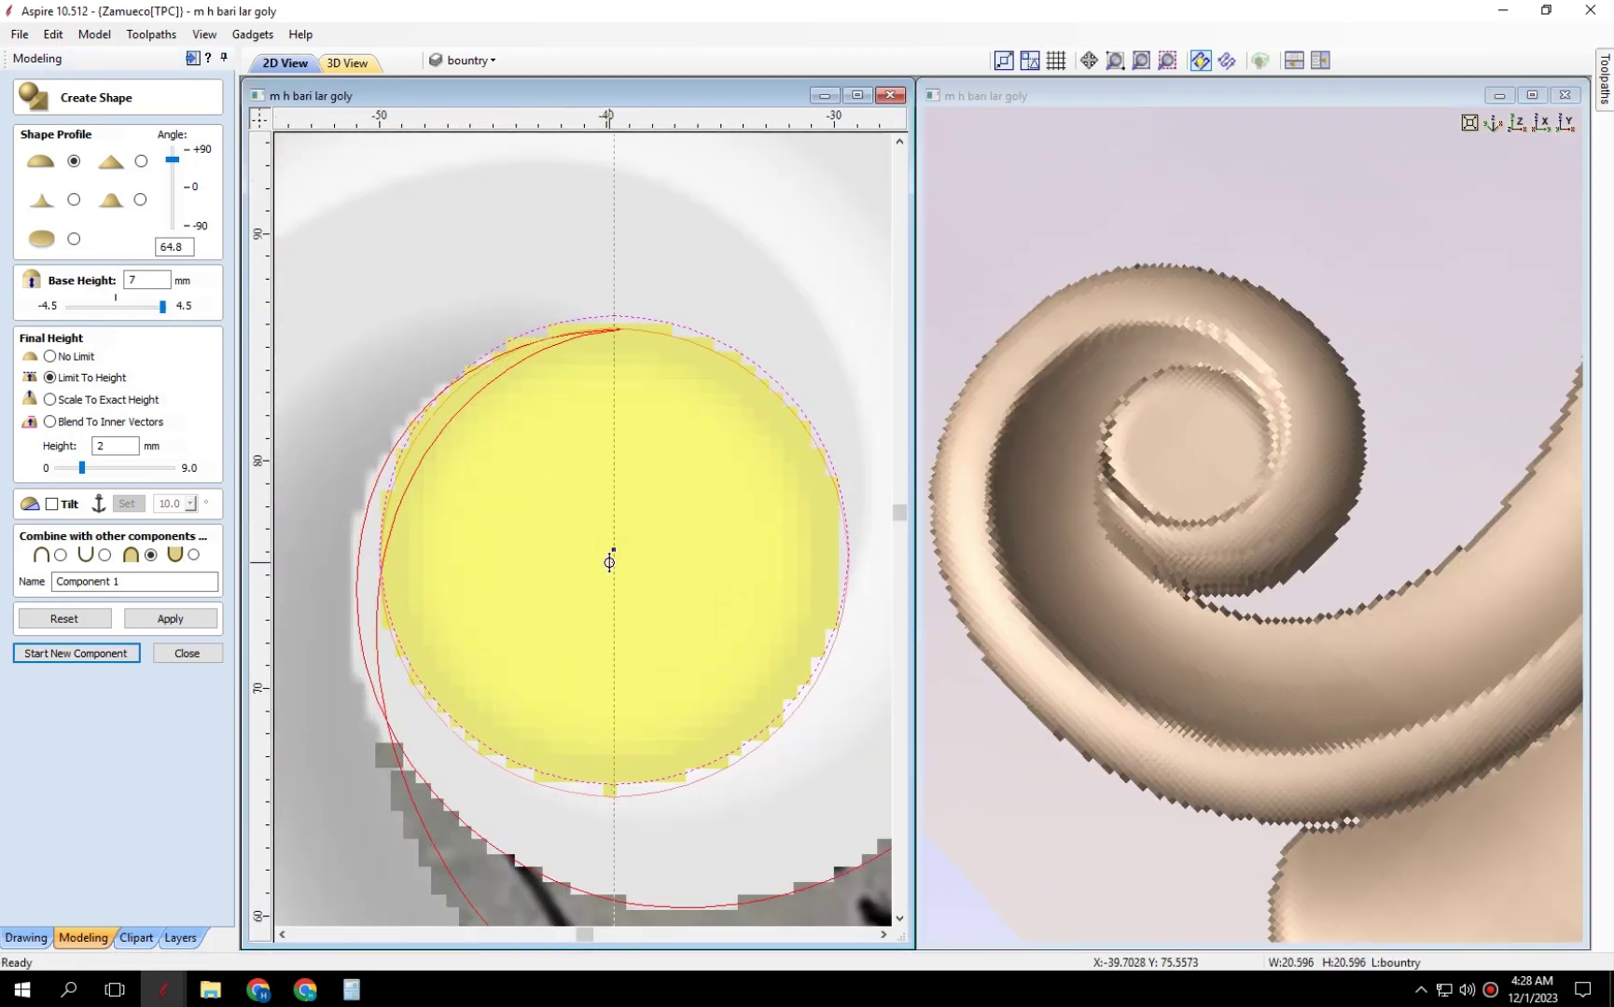
# Centre the circle in the eye and dismiss the cannot-save warning.
pyautogui.moveTo(610, 566); pyautogui.dragTo(613, 557)
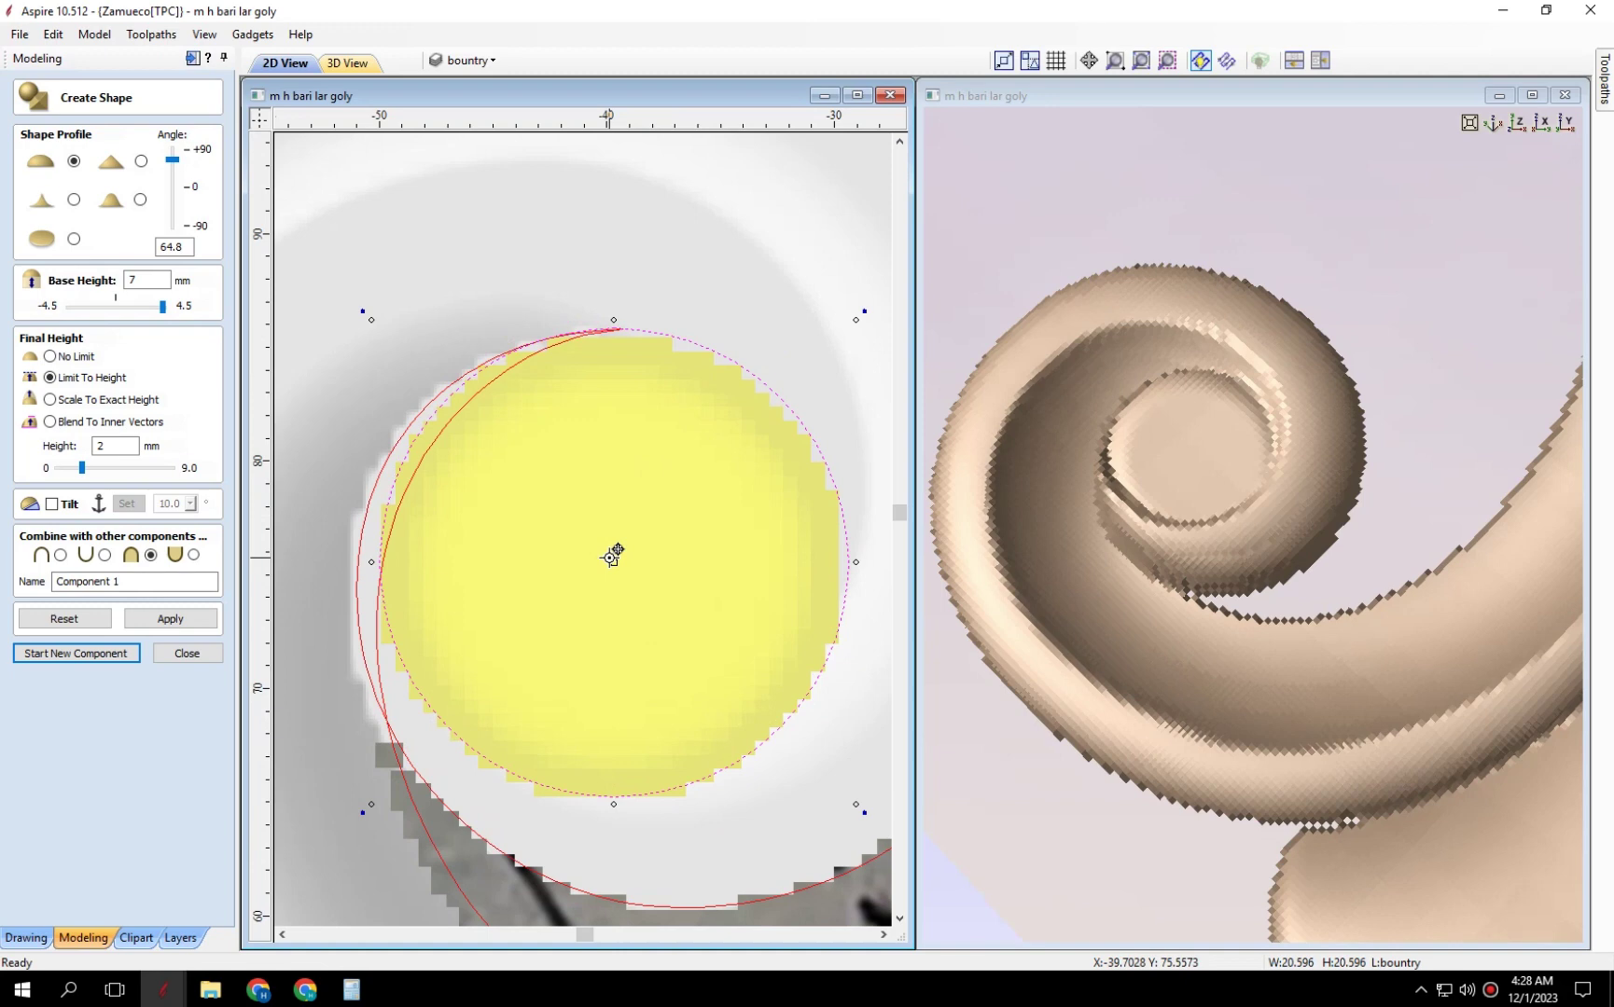
pyautogui.moveTo(613, 556); pyautogui.dragTo(605, 532, button='middle')
pyautogui.hotkey('ctrl', 's')
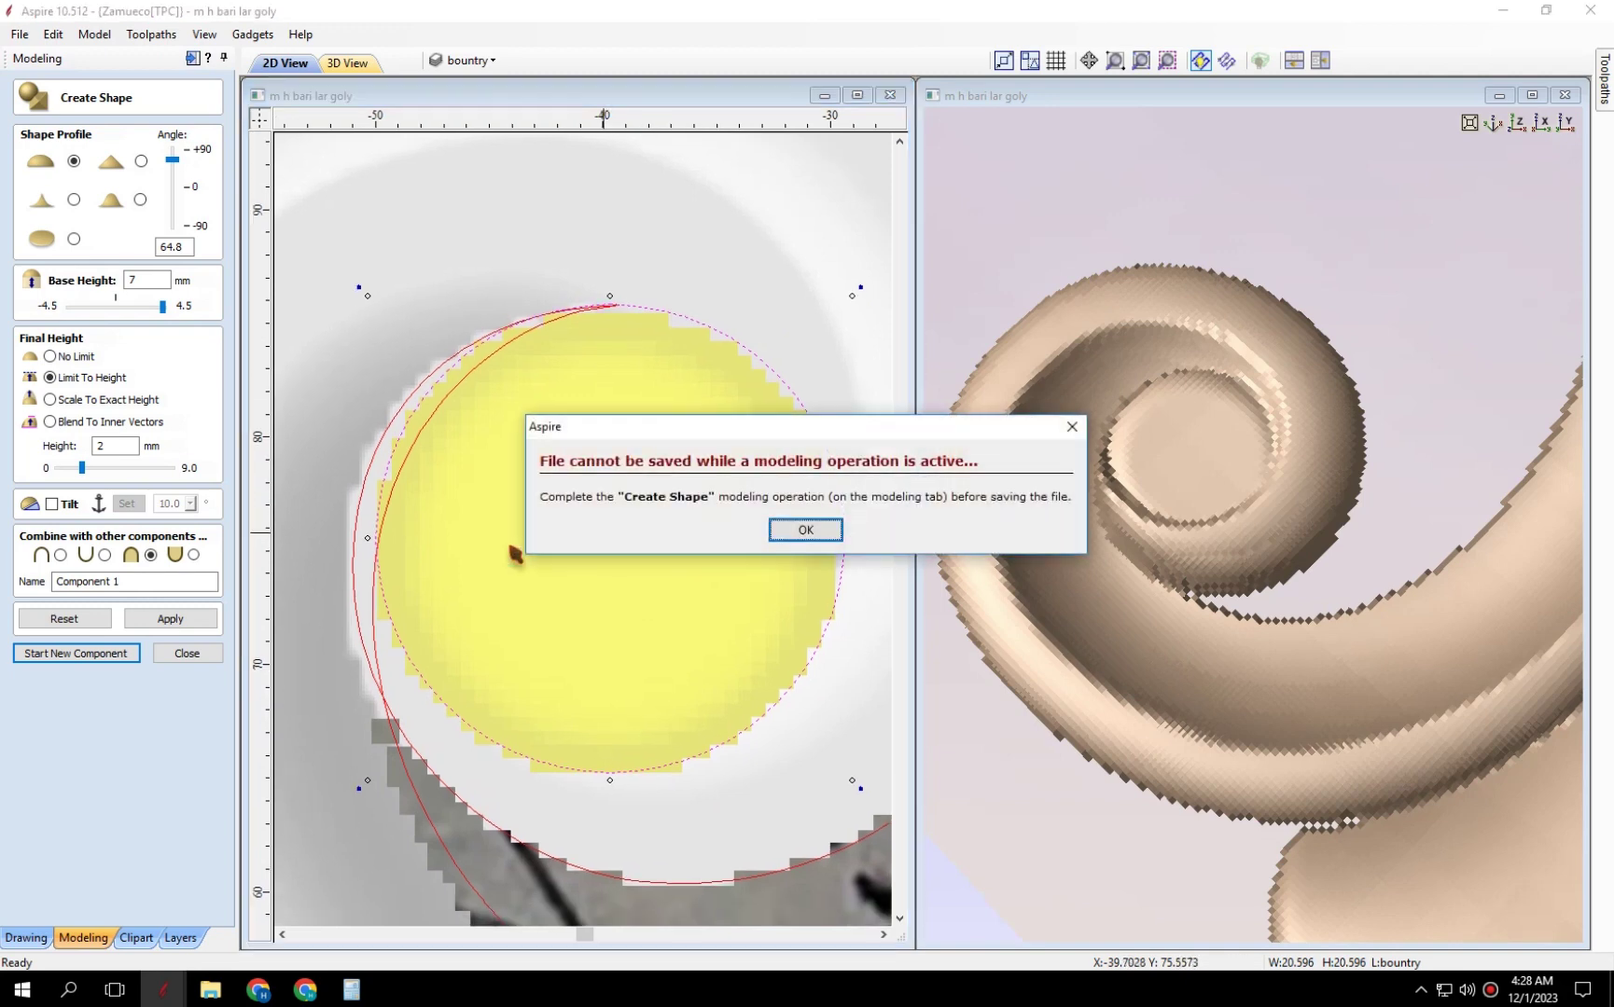
pyautogui.click(807, 528)
# Finish the dome as a new component, tile the 2D/3D views, and start sculpting the board.
pyautogui.click(130, 654)
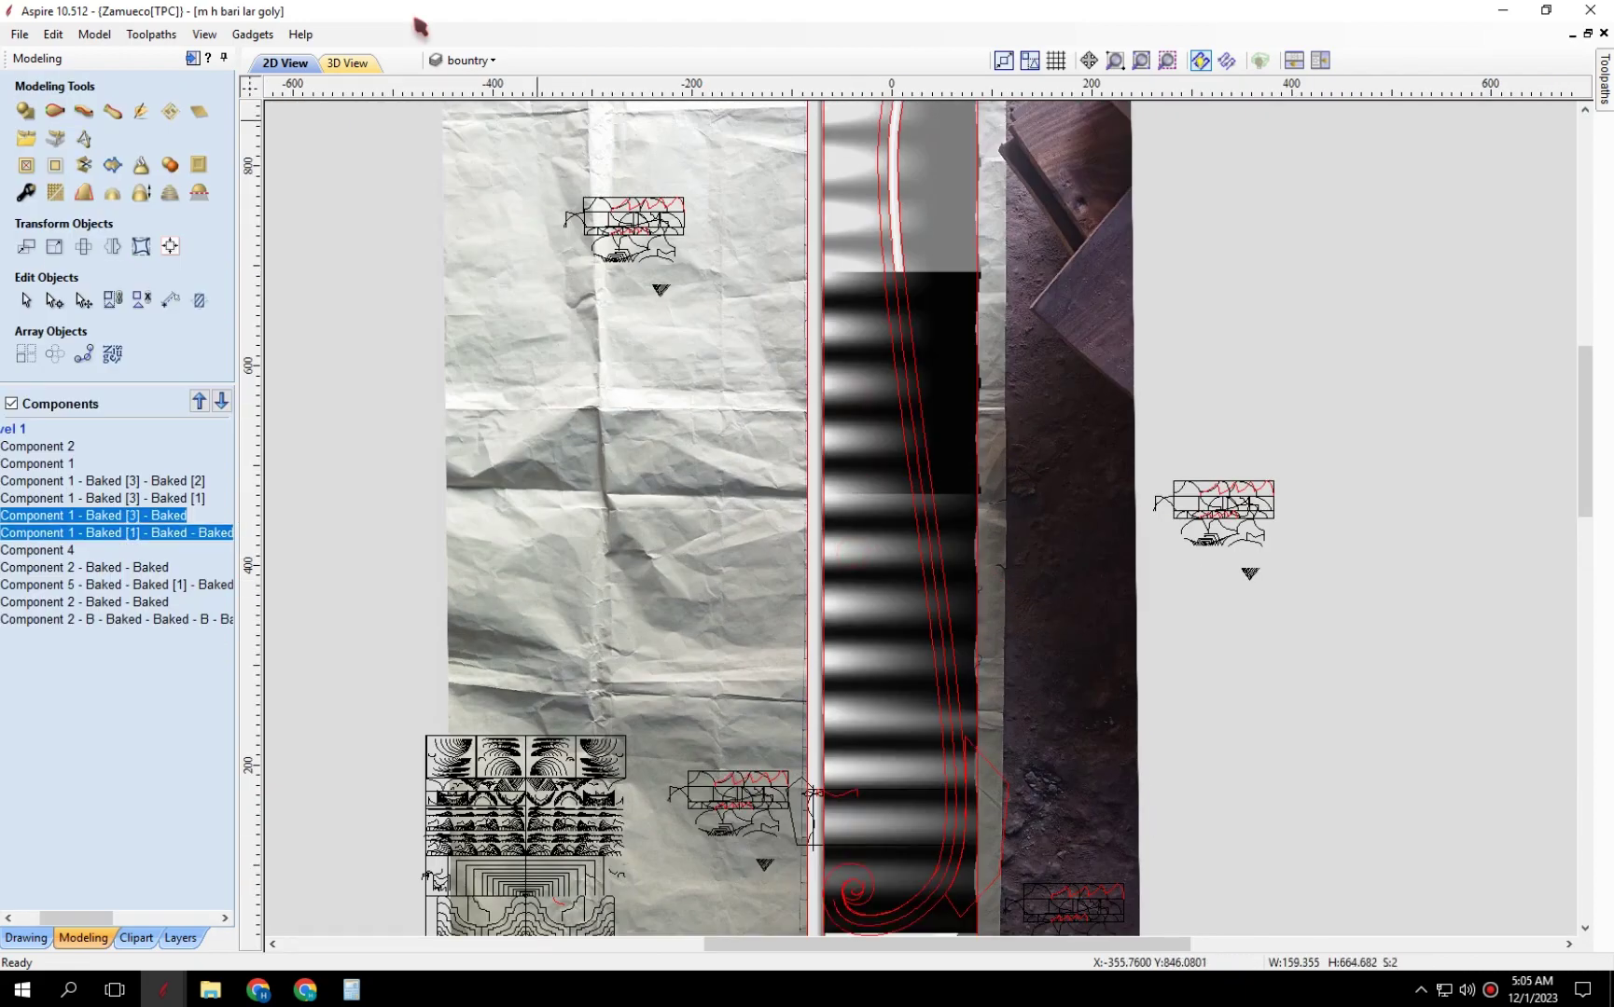
pyautogui.click(1320, 60)
pyautogui.moveTo(1311, 532)
pyautogui.mouseDown()
pyautogui.moveTo(1282, 601)
pyautogui.moveTo(1215, 638)
pyautogui.moveTo(1225, 604)
pyautogui.moveTo(1178, 763)
pyautogui.mouseUp()
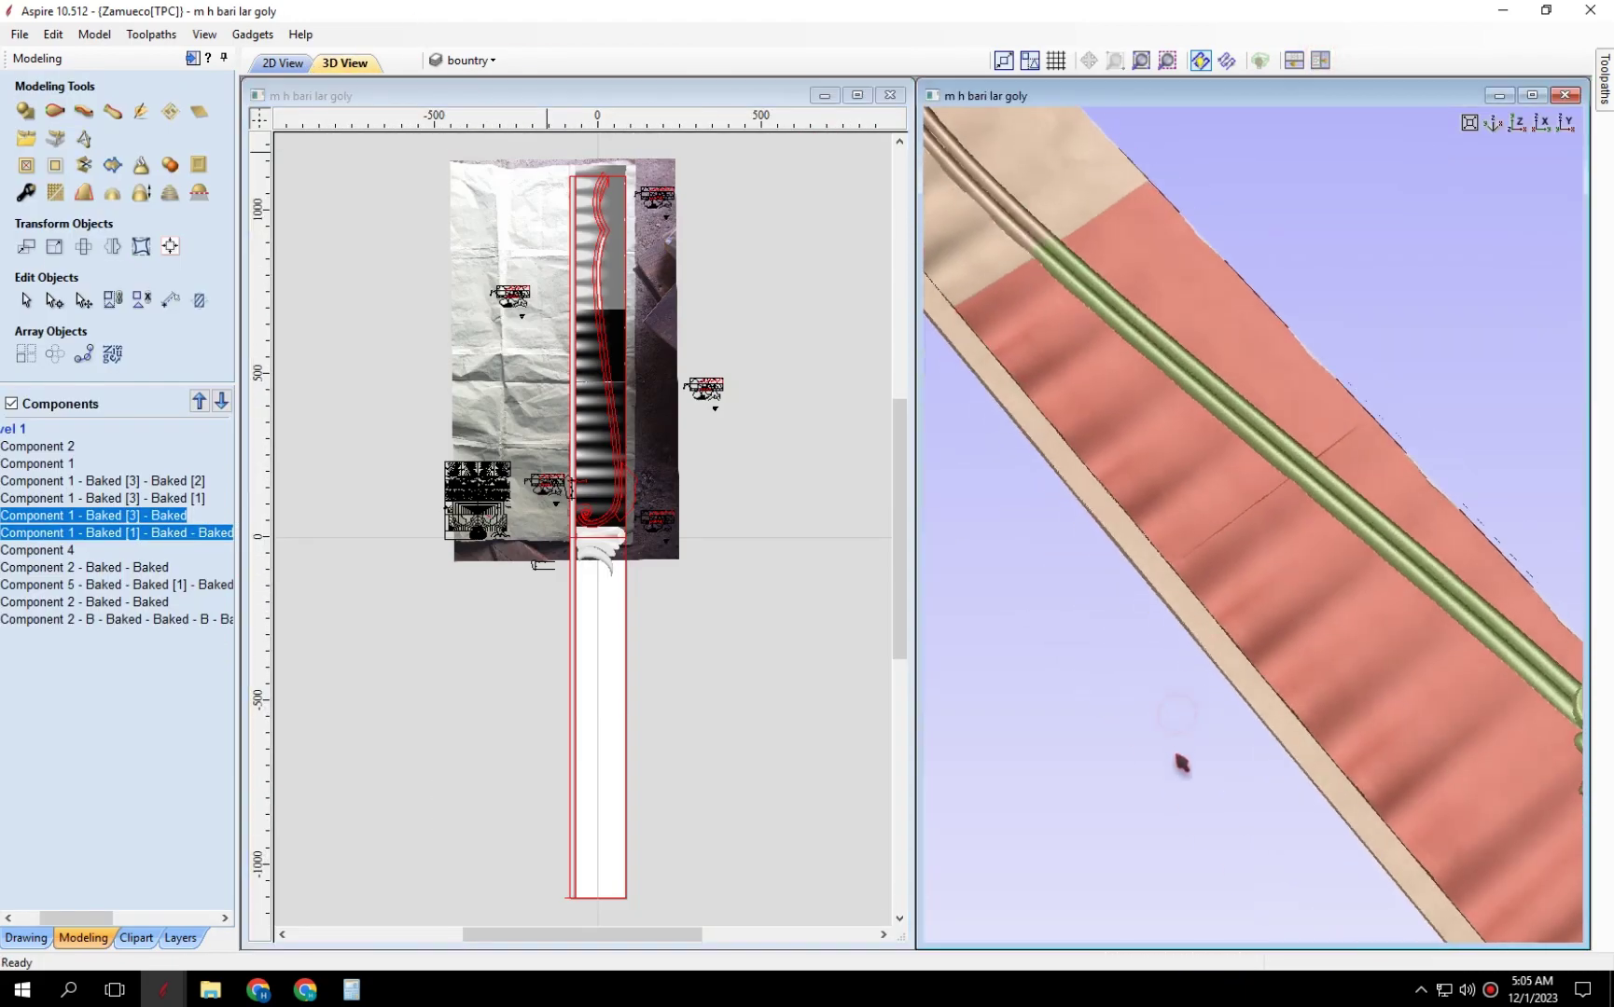
pyautogui.click(142, 113)
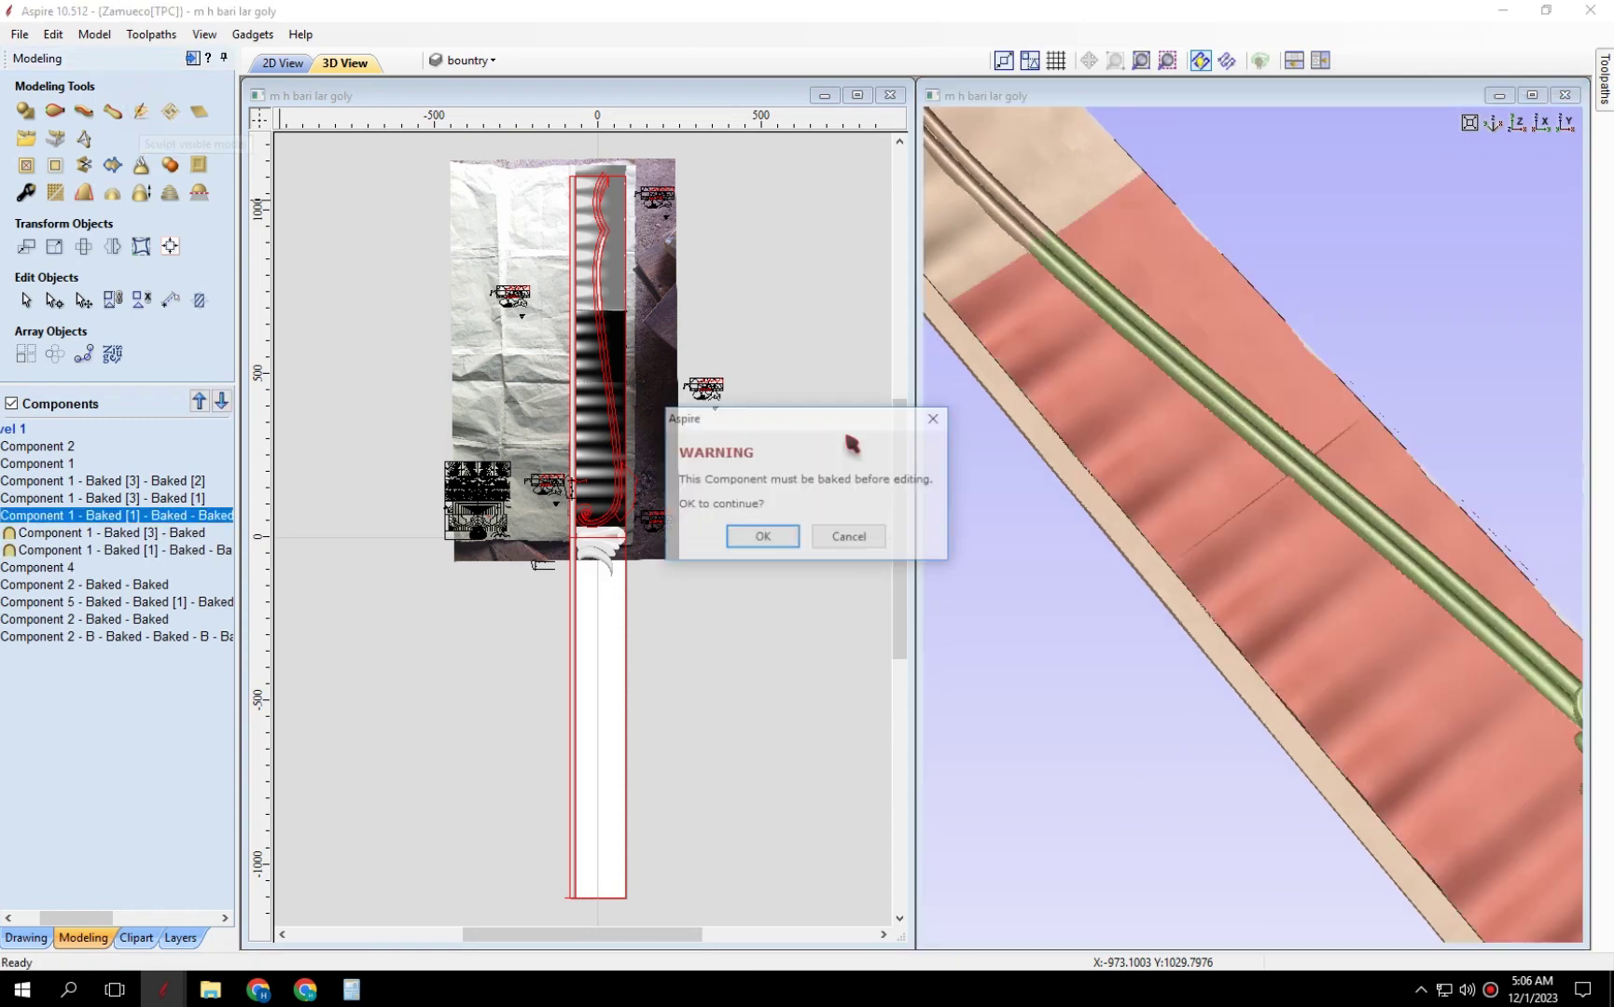
# Bake the board components and smooth the fluted surface with the Smooth sculpt tool.
pyautogui.click(766, 539)
pyautogui.moveTo(1249, 513)
pyautogui.mouseDown()
pyautogui.moveTo(1303, 446)
pyautogui.moveTo(1188, 546)
pyautogui.moveTo(1260, 546)
pyautogui.moveTo(1343, 458)
pyautogui.moveTo(1218, 548)
pyautogui.moveTo(1312, 447)
pyautogui.mouseUp()
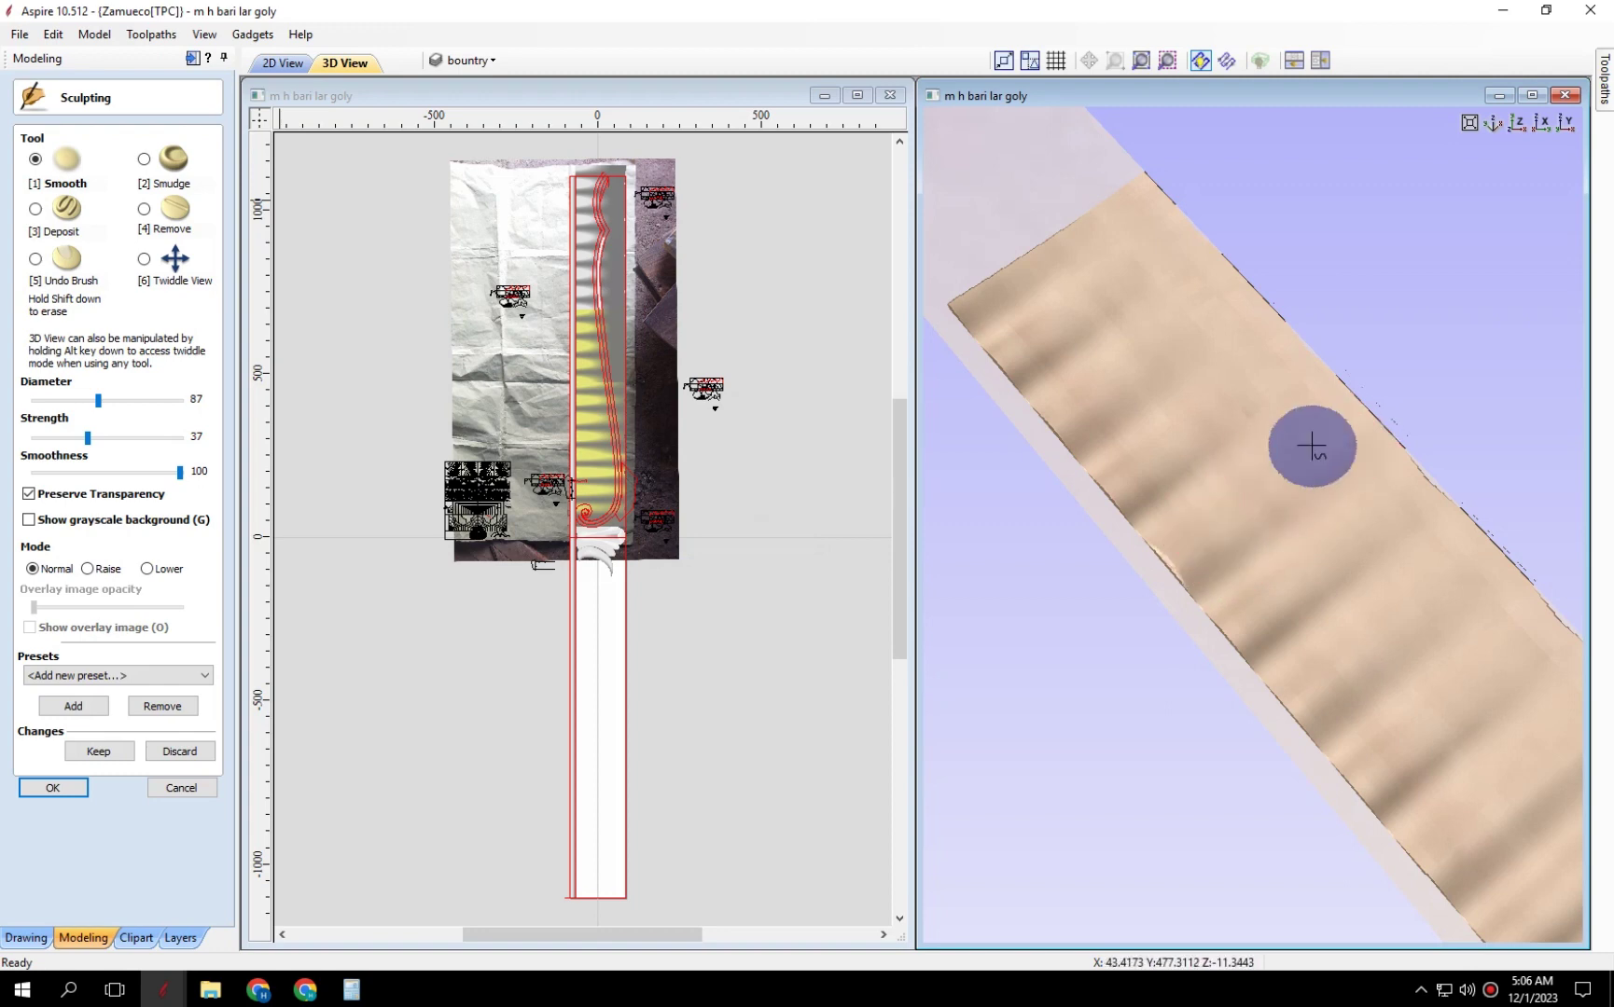
pyautogui.click(52, 788)
pyautogui.scroll(-2, 1321, 630)
pyautogui.scroll(4, 1282, 589)
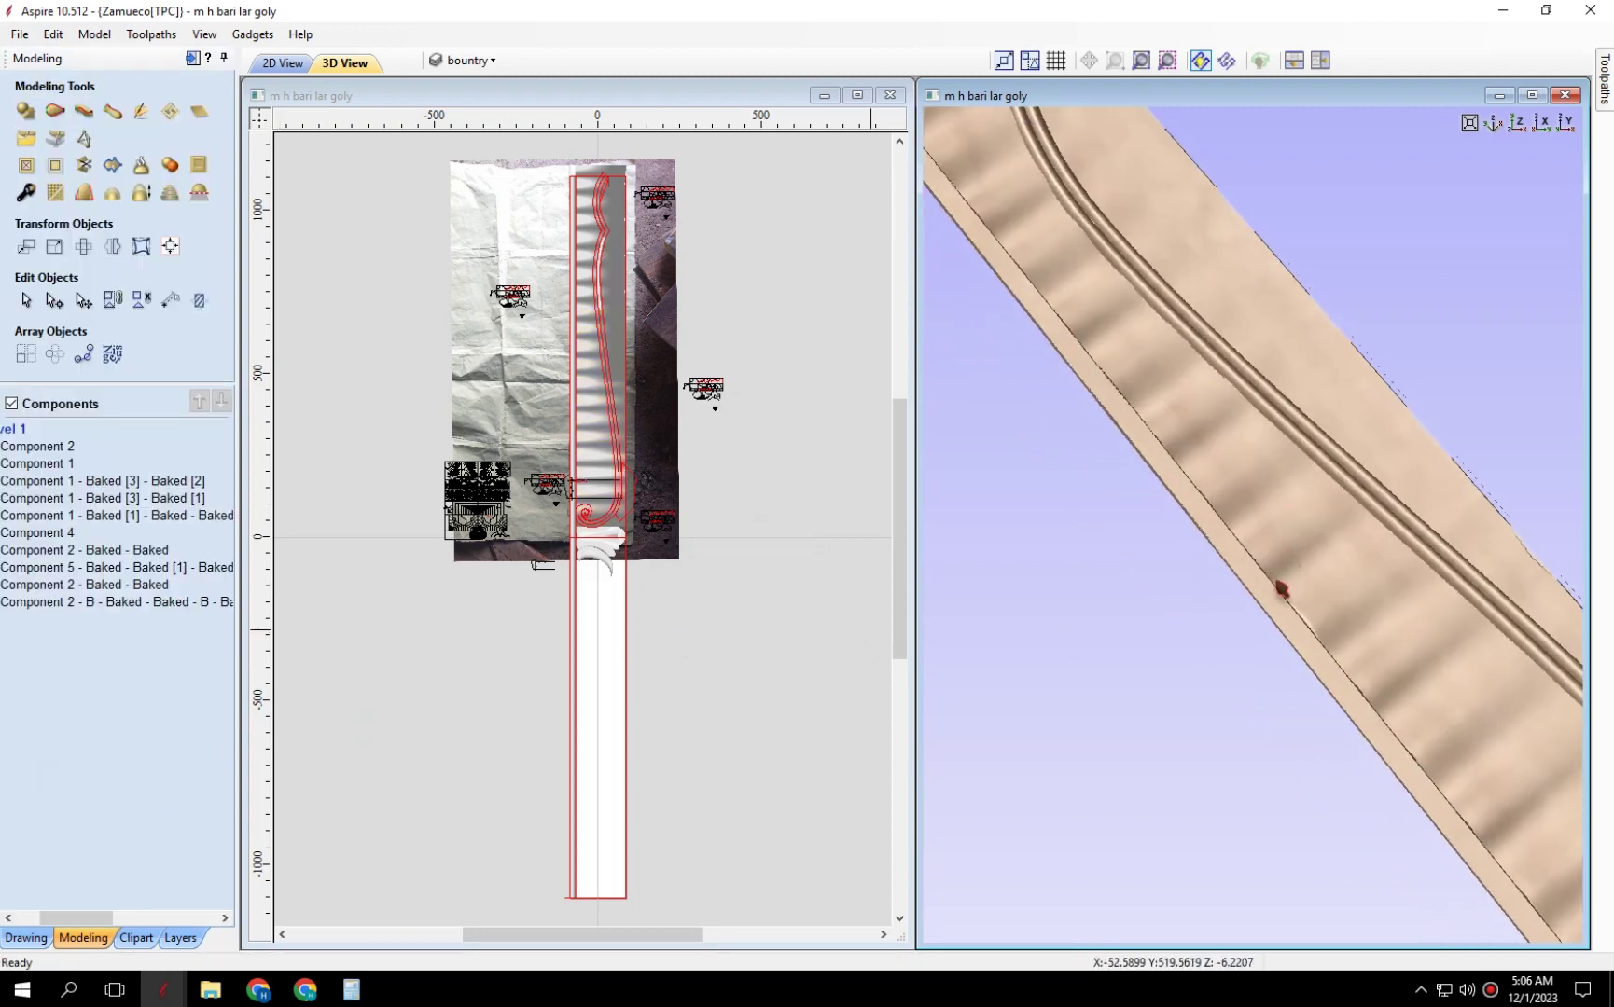
pyautogui.moveTo(1282, 590)
pyautogui.mouseDown()
pyautogui.moveTo(1372, 619)
pyautogui.moveTo(1318, 533)
pyautogui.moveTo(1194, 420)
pyautogui.moveTo(1108, 437)
pyautogui.moveTo(1227, 539)
pyautogui.moveTo(1261, 770)
pyautogui.mouseUp()
pyautogui.scroll(3, 1203, 558)
pyautogui.scroll(-2, 1203, 560)
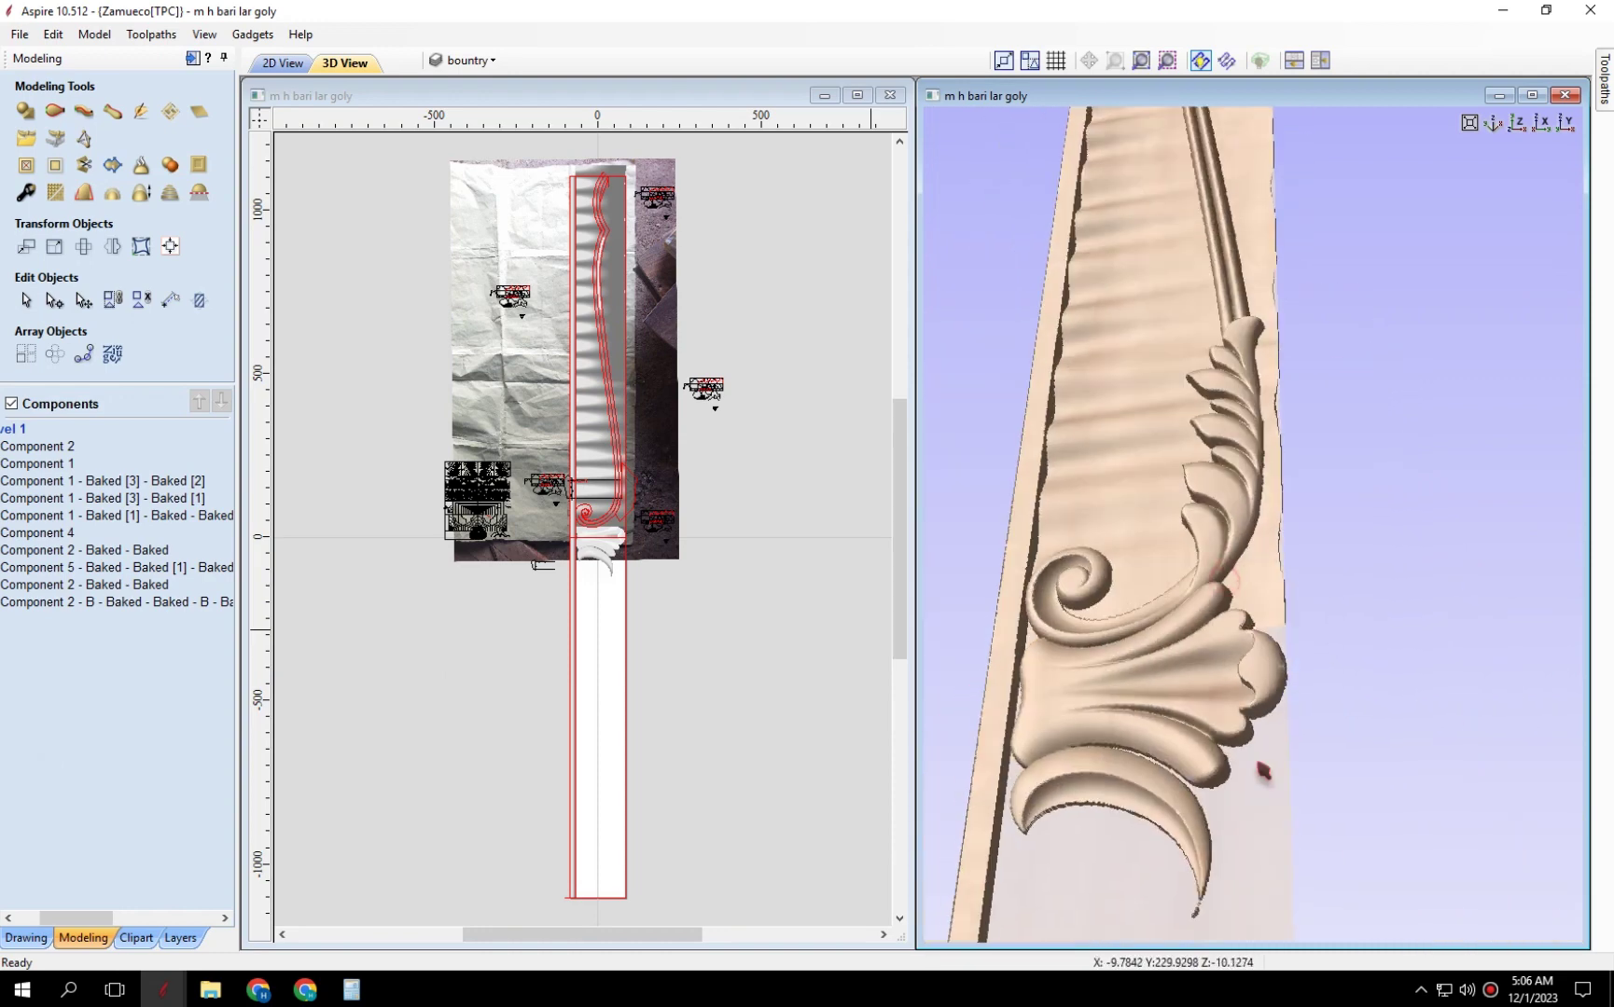
pyautogui.scroll(-2, 1273, 662)
pyautogui.scroll(-2, 1221, 574)
# Select the fluted board components, including Component 1 - Baked [3] - Baked [2], and the Component 5 leaf.
pyautogui.click(1221, 574)
pyautogui.keyDown('shift'); pyautogui.click(1194, 352); pyautogui.keyUp('shift')
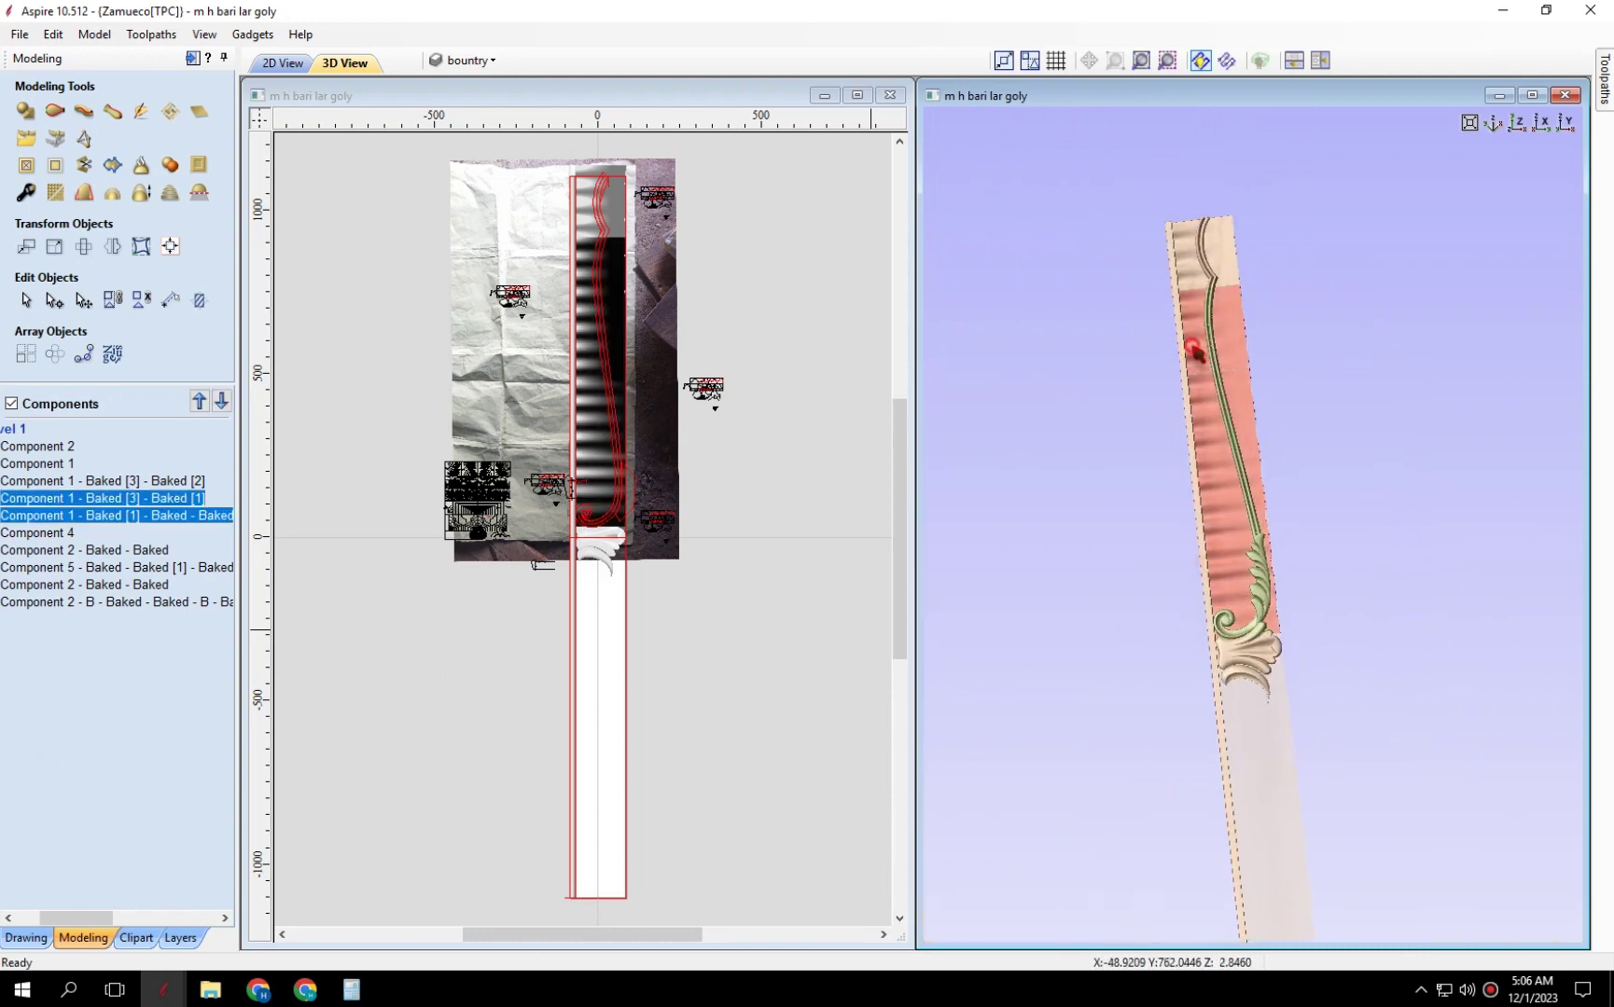
pyautogui.keyDown('shift'); pyautogui.click(1191, 268); pyautogui.keyUp('shift')
pyautogui.scroll(3, 1213, 560)
pyautogui.scroll(2, 1239, 660)
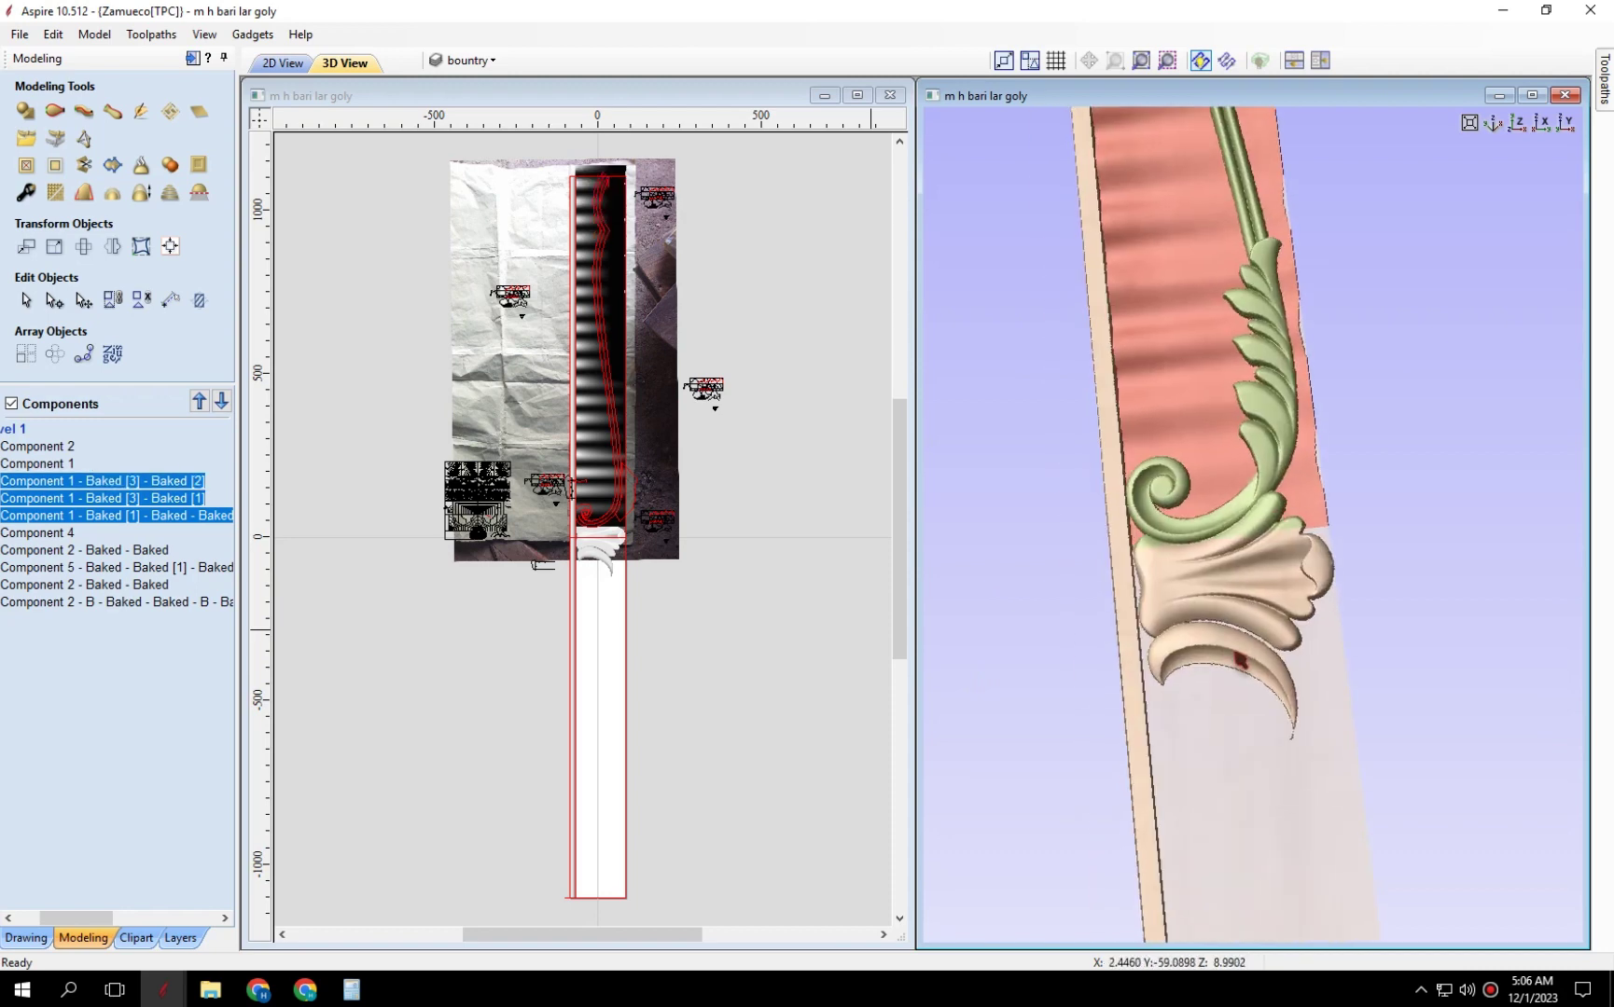
pyautogui.moveTo(1240, 659); pyautogui.dragTo(1230, 712, button='middle')
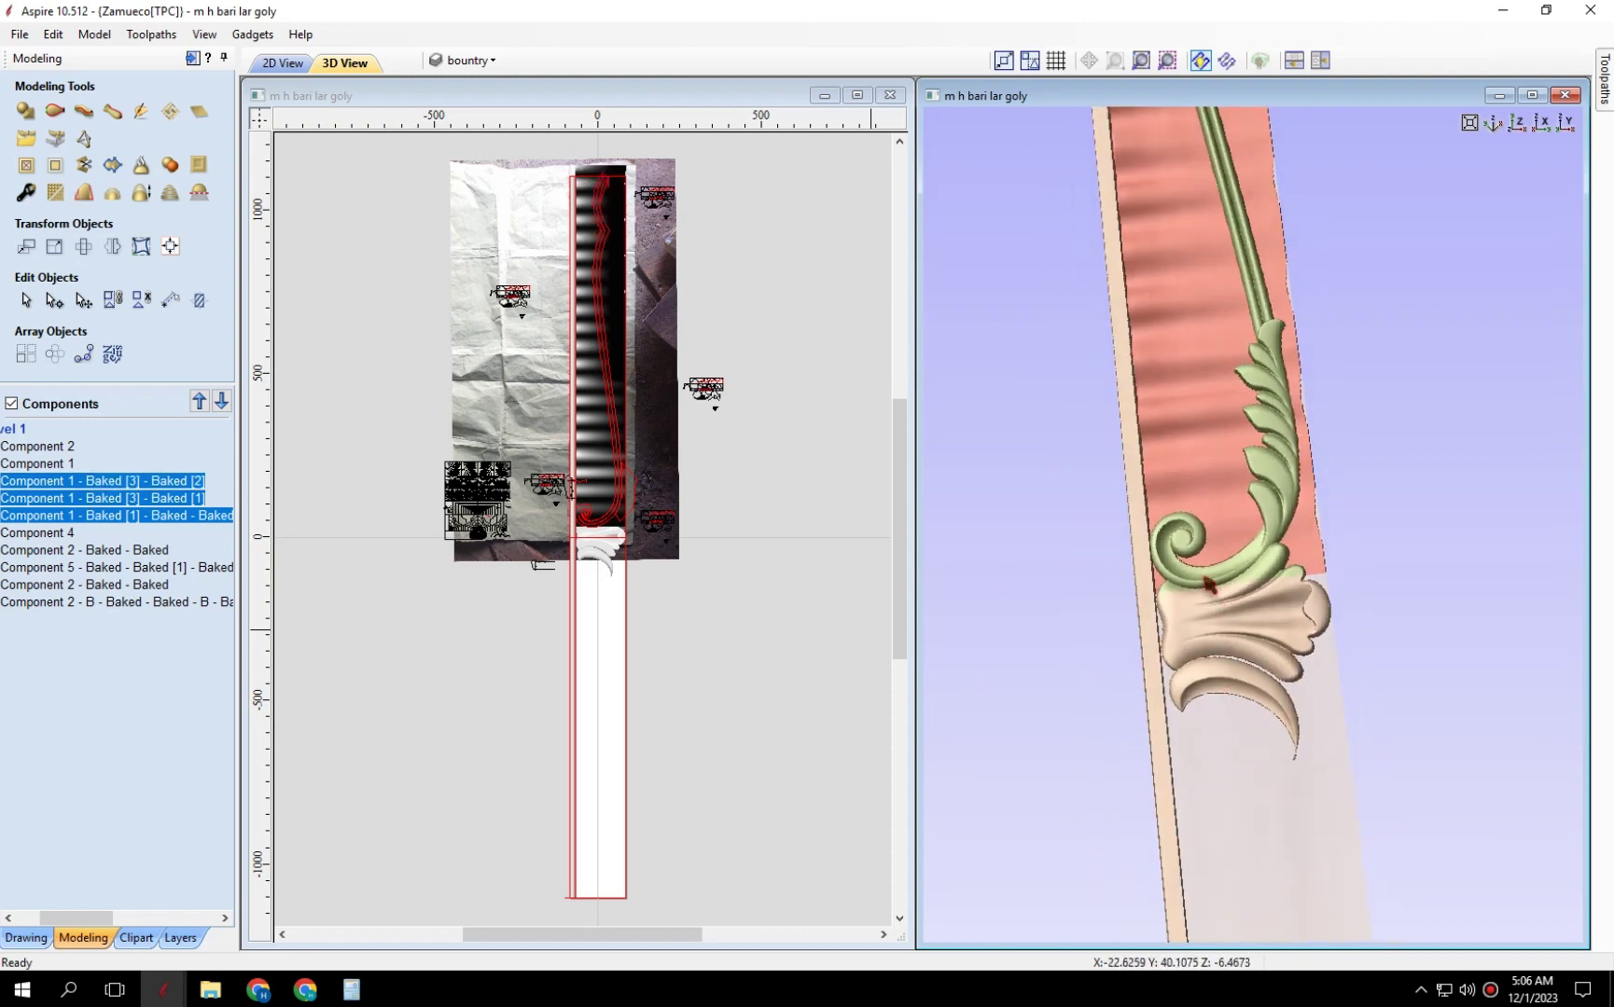
pyautogui.scroll(3, 653, 541)
pyautogui.click(1268, 555)
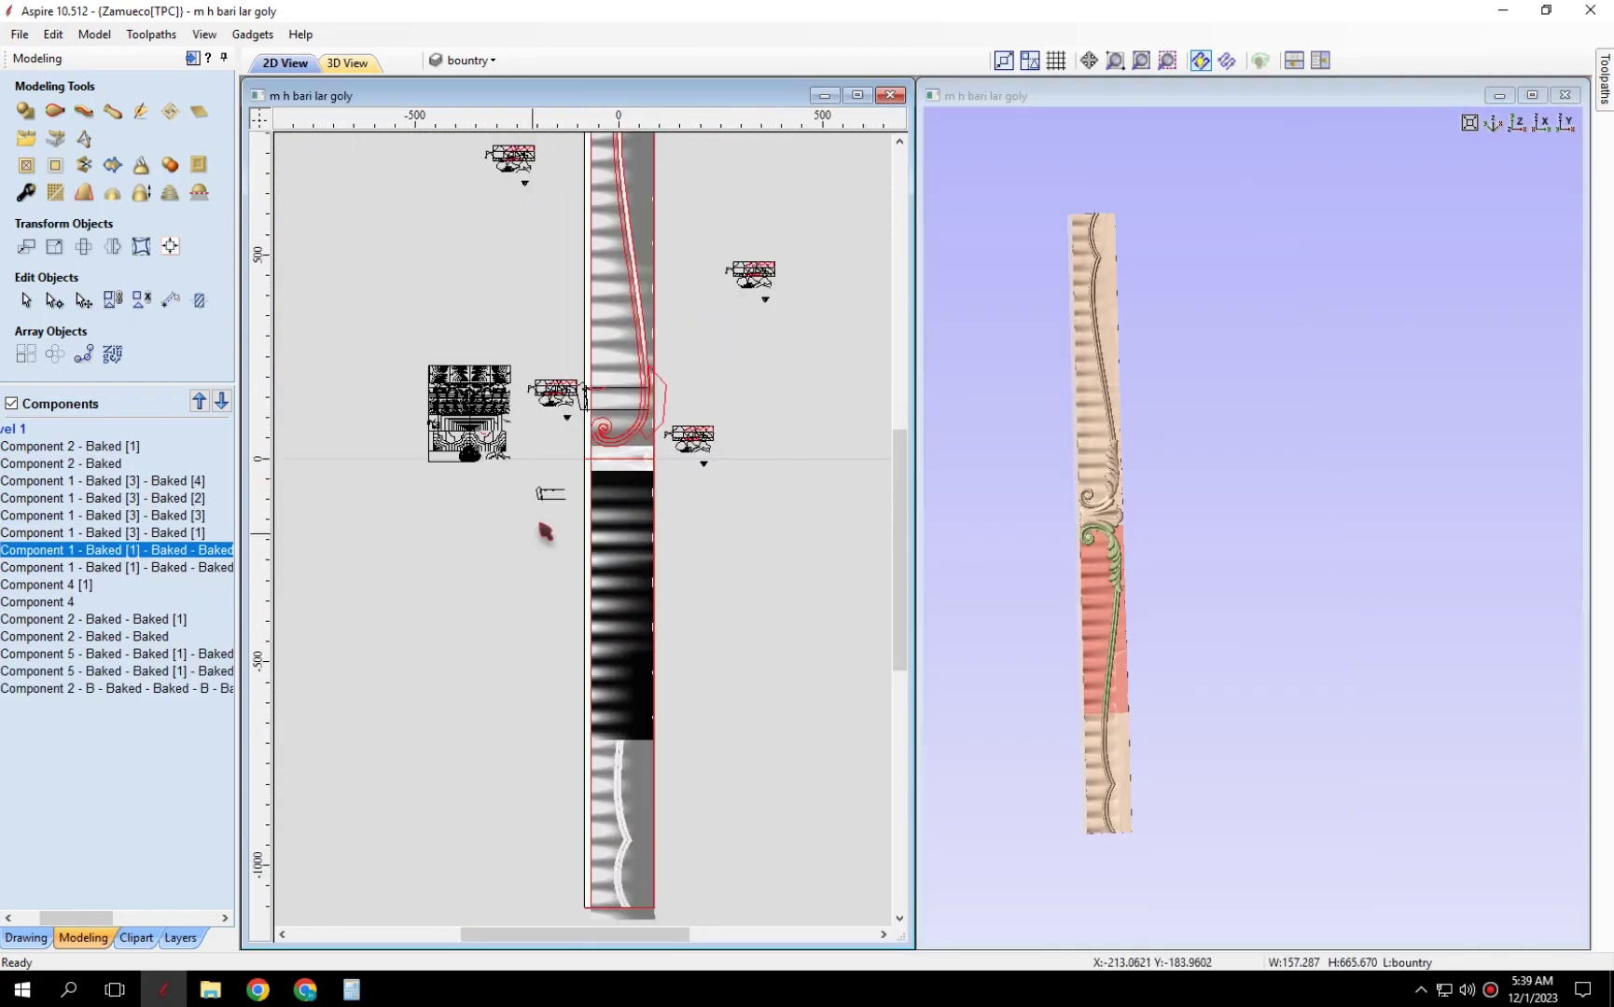
# Check the leaf component, then select the column relief in the 2D view.
pyautogui.scroll(3, 1098, 559)
pyautogui.click(1101, 504)
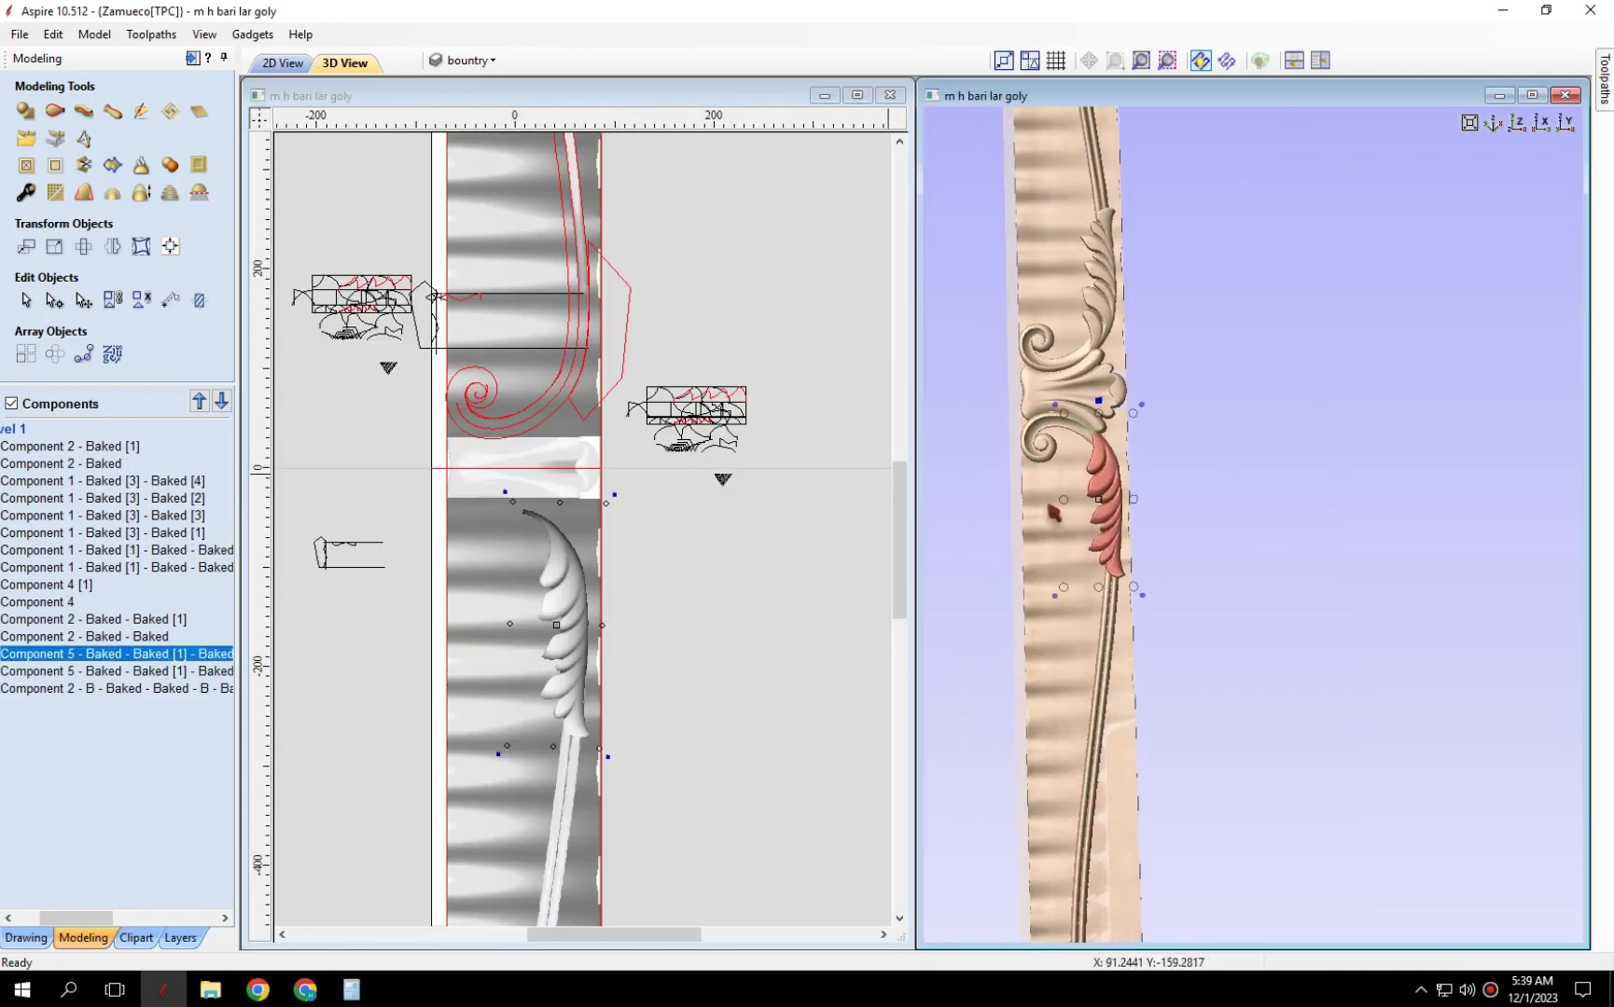
pyautogui.scroll(3, 741, 538)
pyautogui.scroll(-2, 741, 538)
pyautogui.click(774, 540)
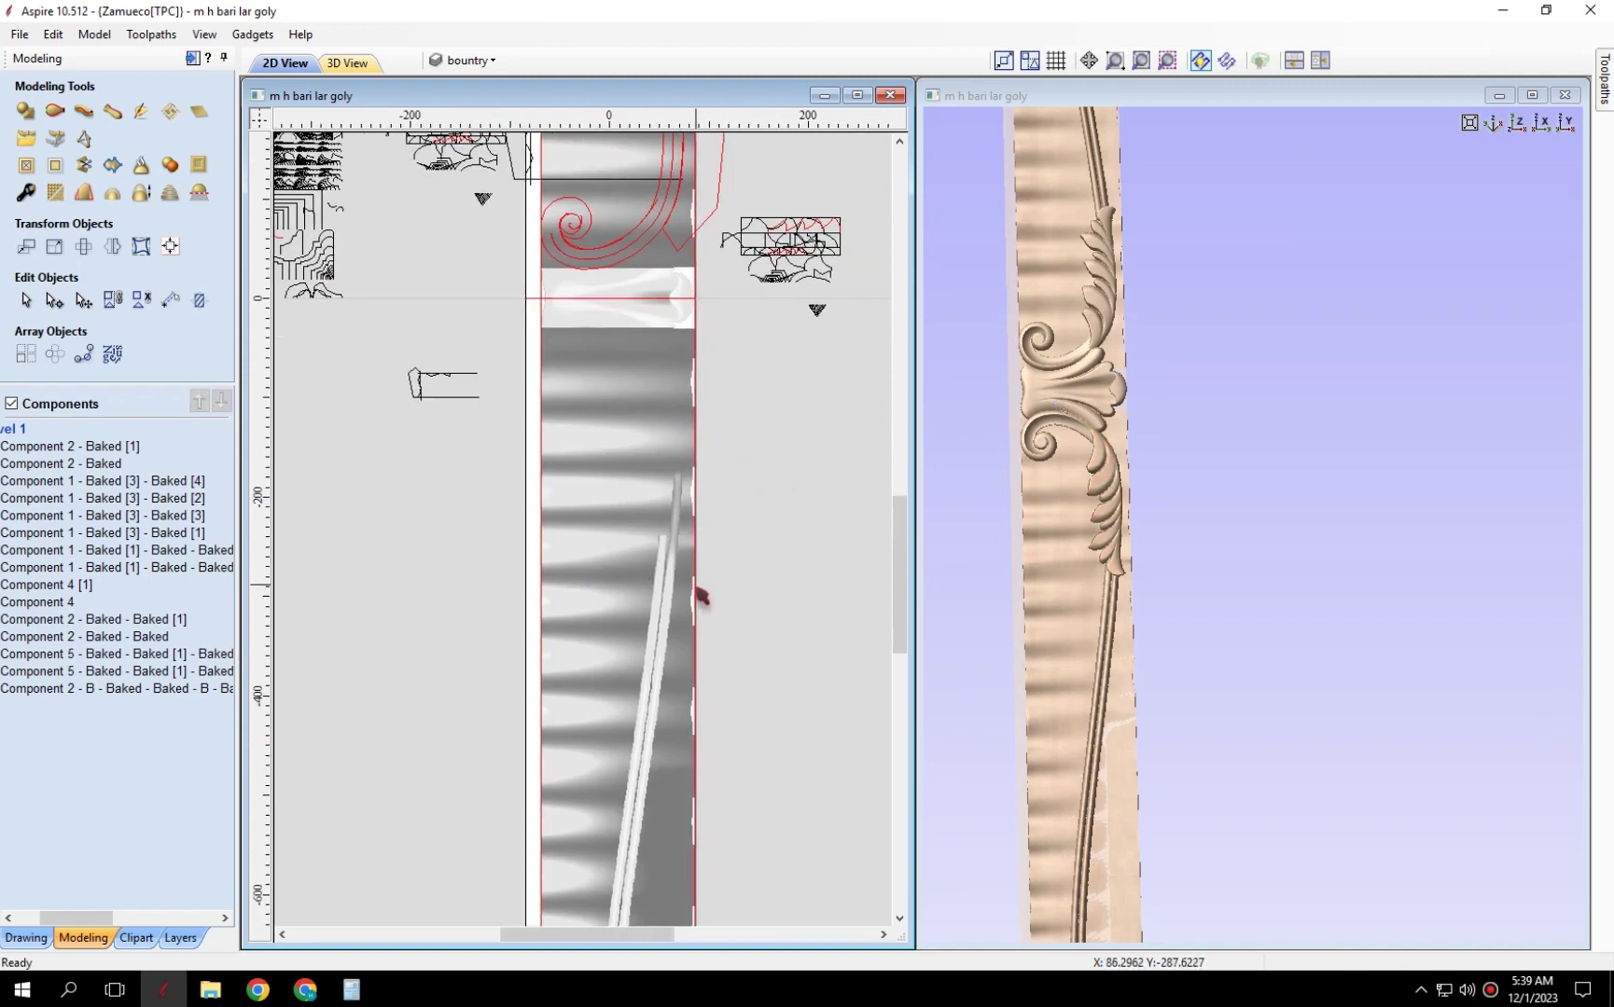
pyautogui.scroll(3, 726, 566)
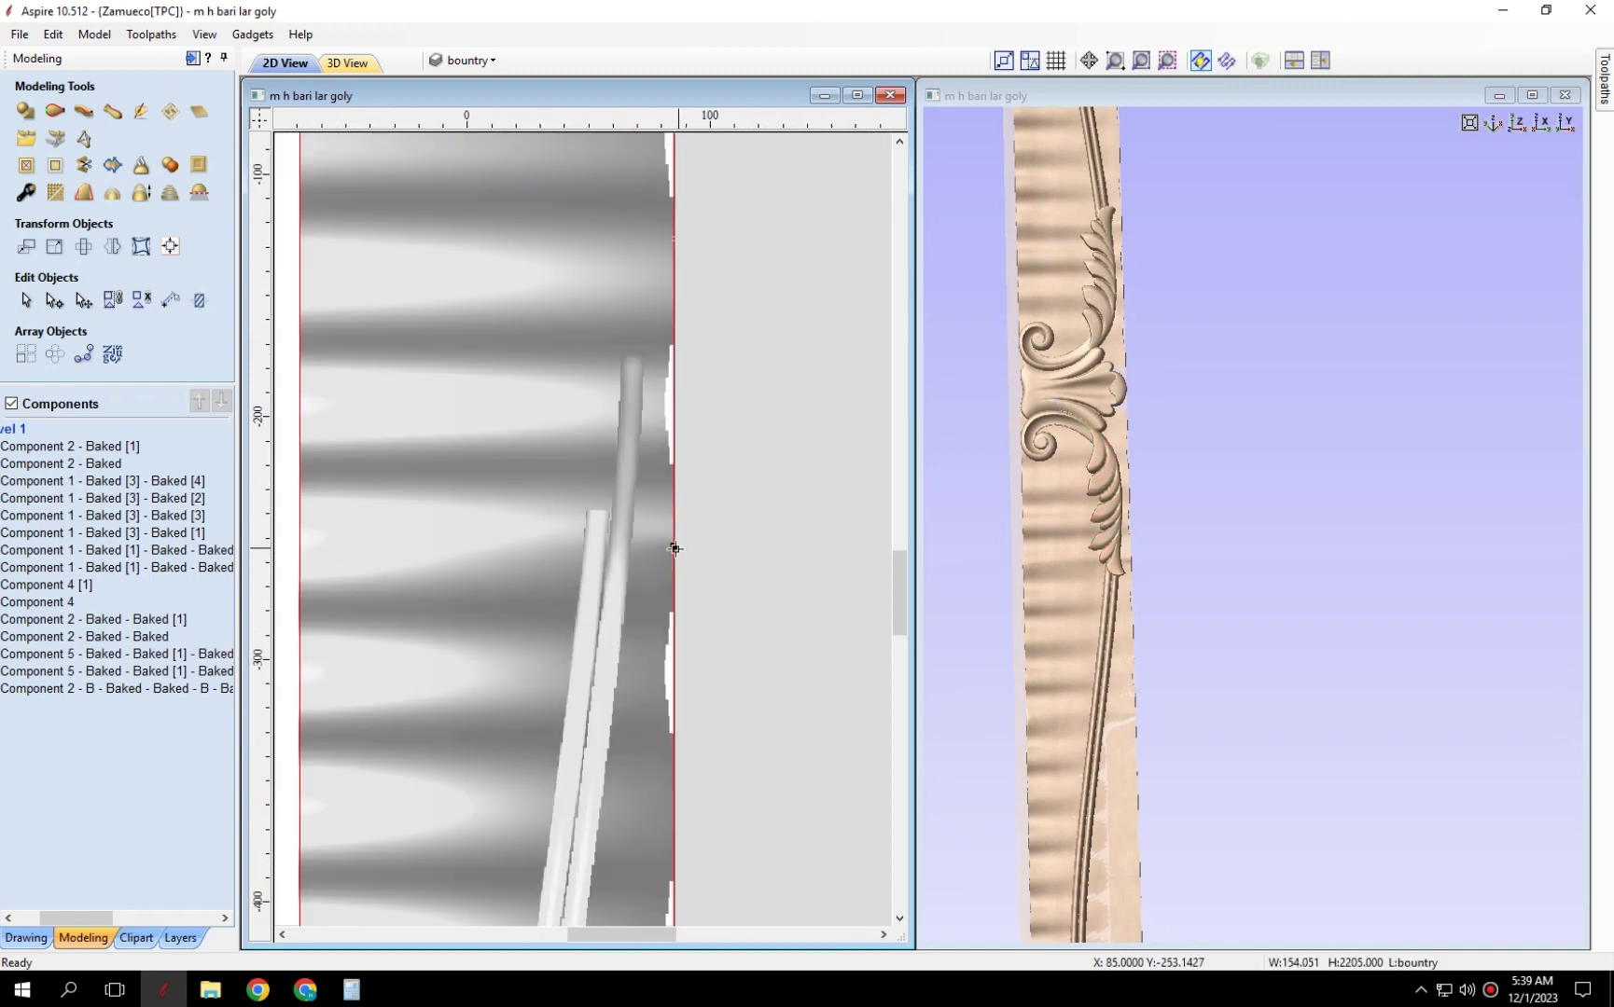
pyautogui.scroll(3, 675, 549)
pyautogui.click(1100, 528)
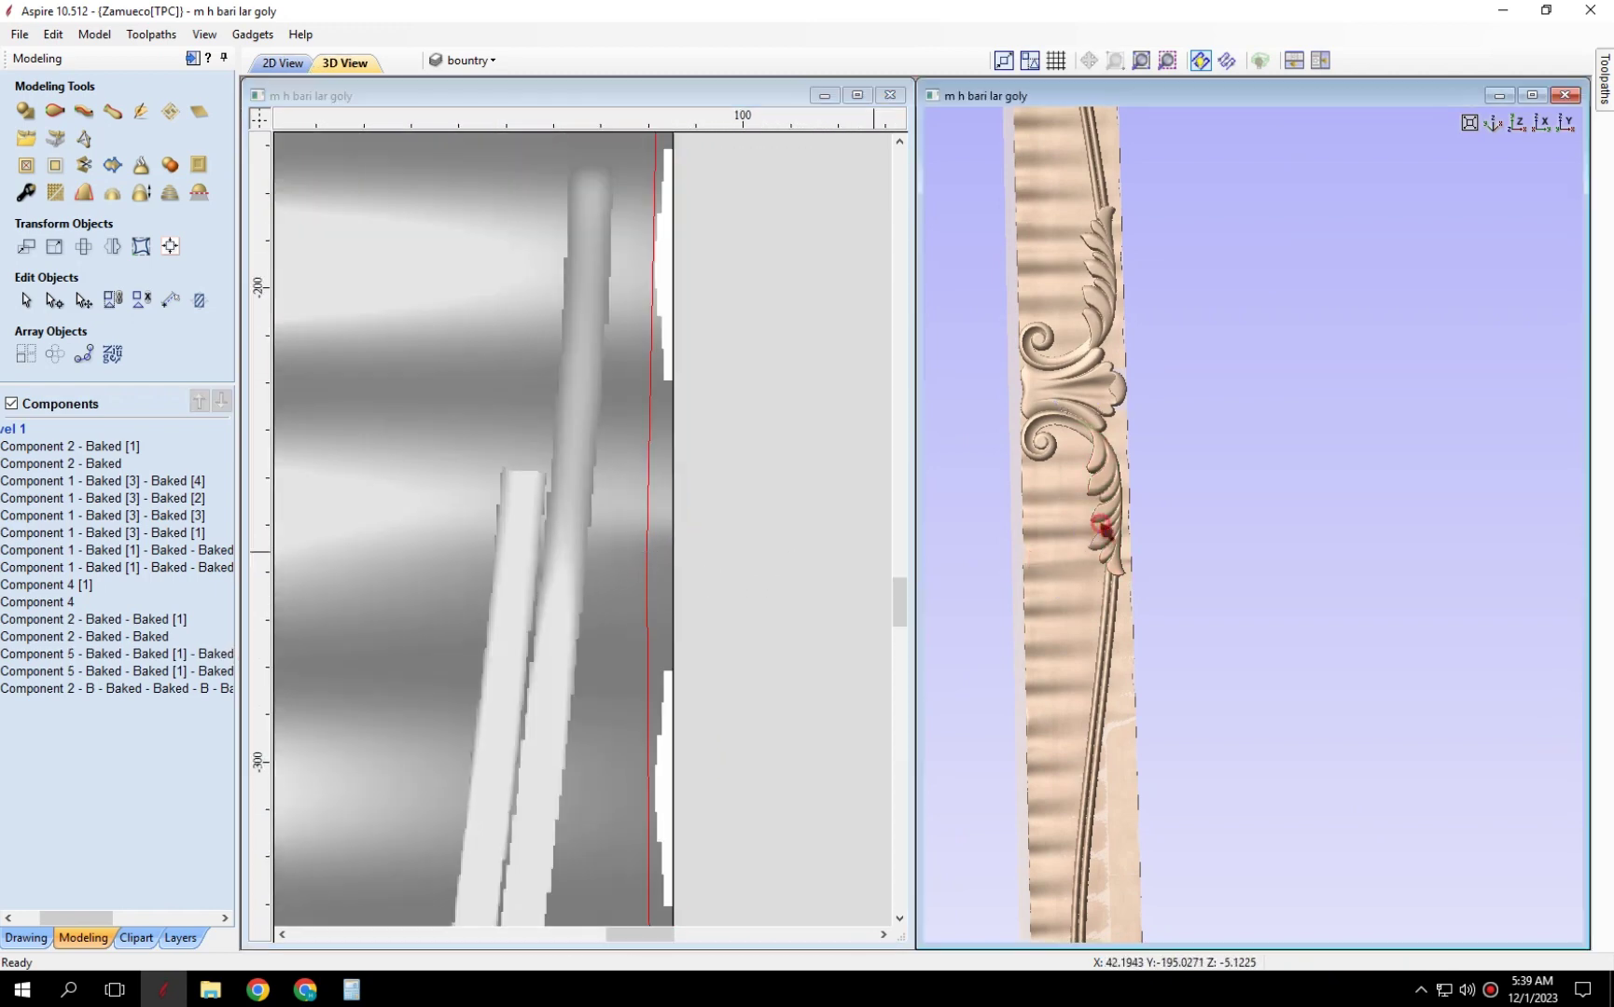
pyautogui.click(763, 529)
pyautogui.click(1109, 533)
pyautogui.click(720, 630)
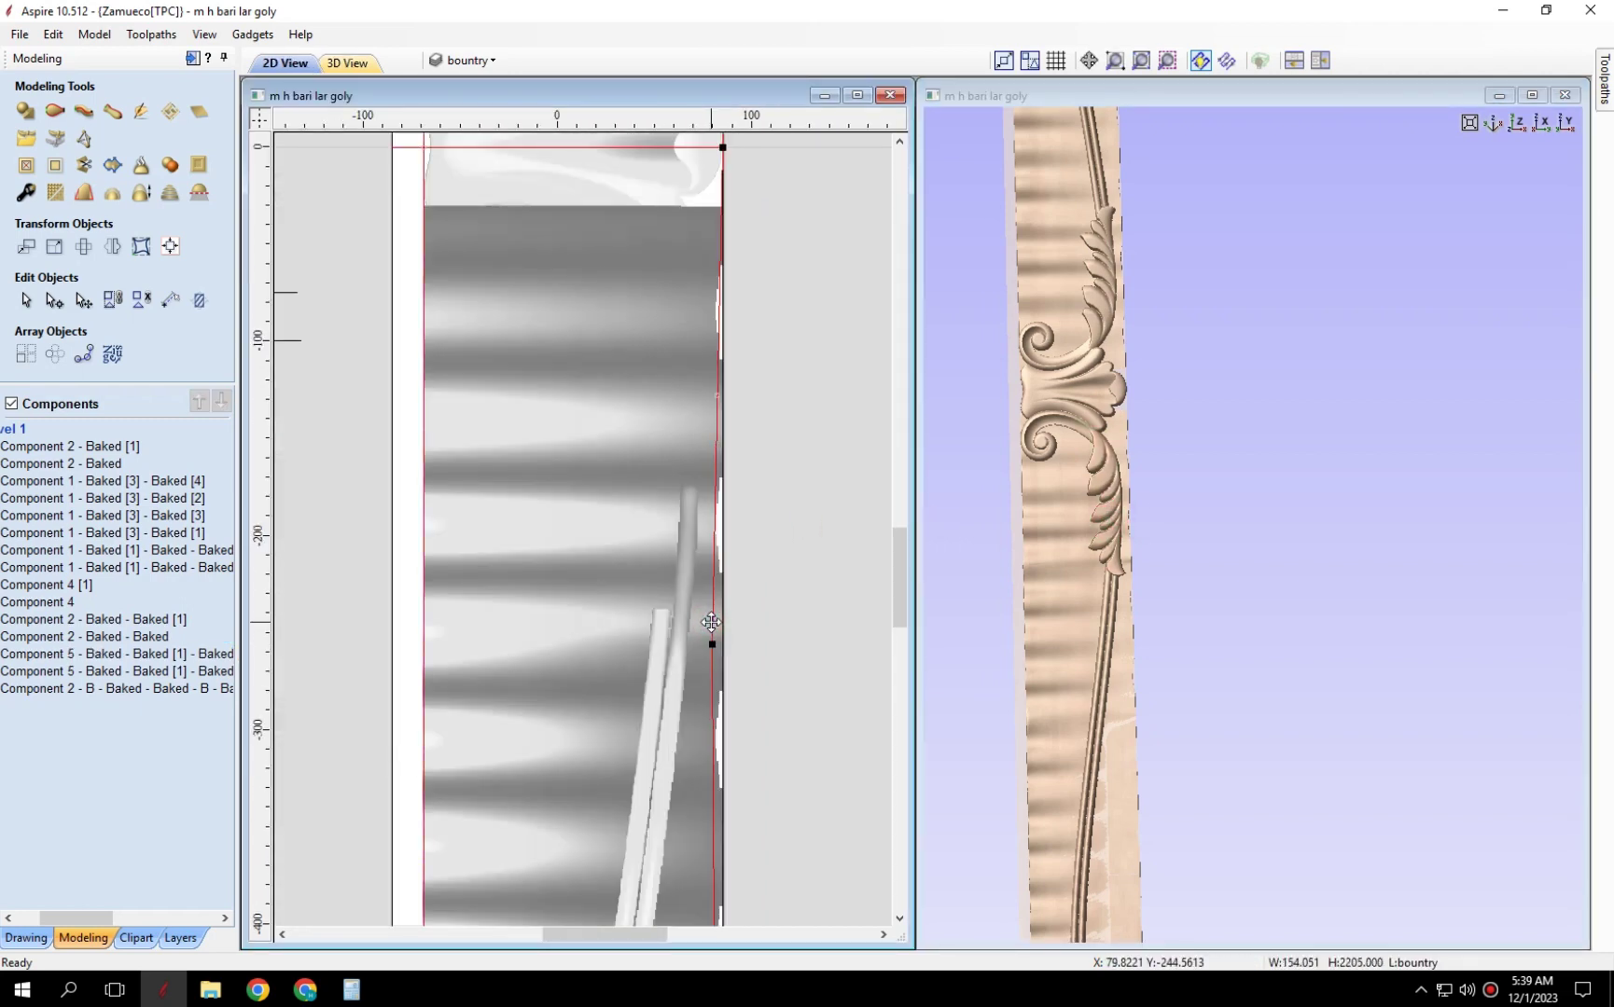
pyautogui.scroll(1, 704, 548)
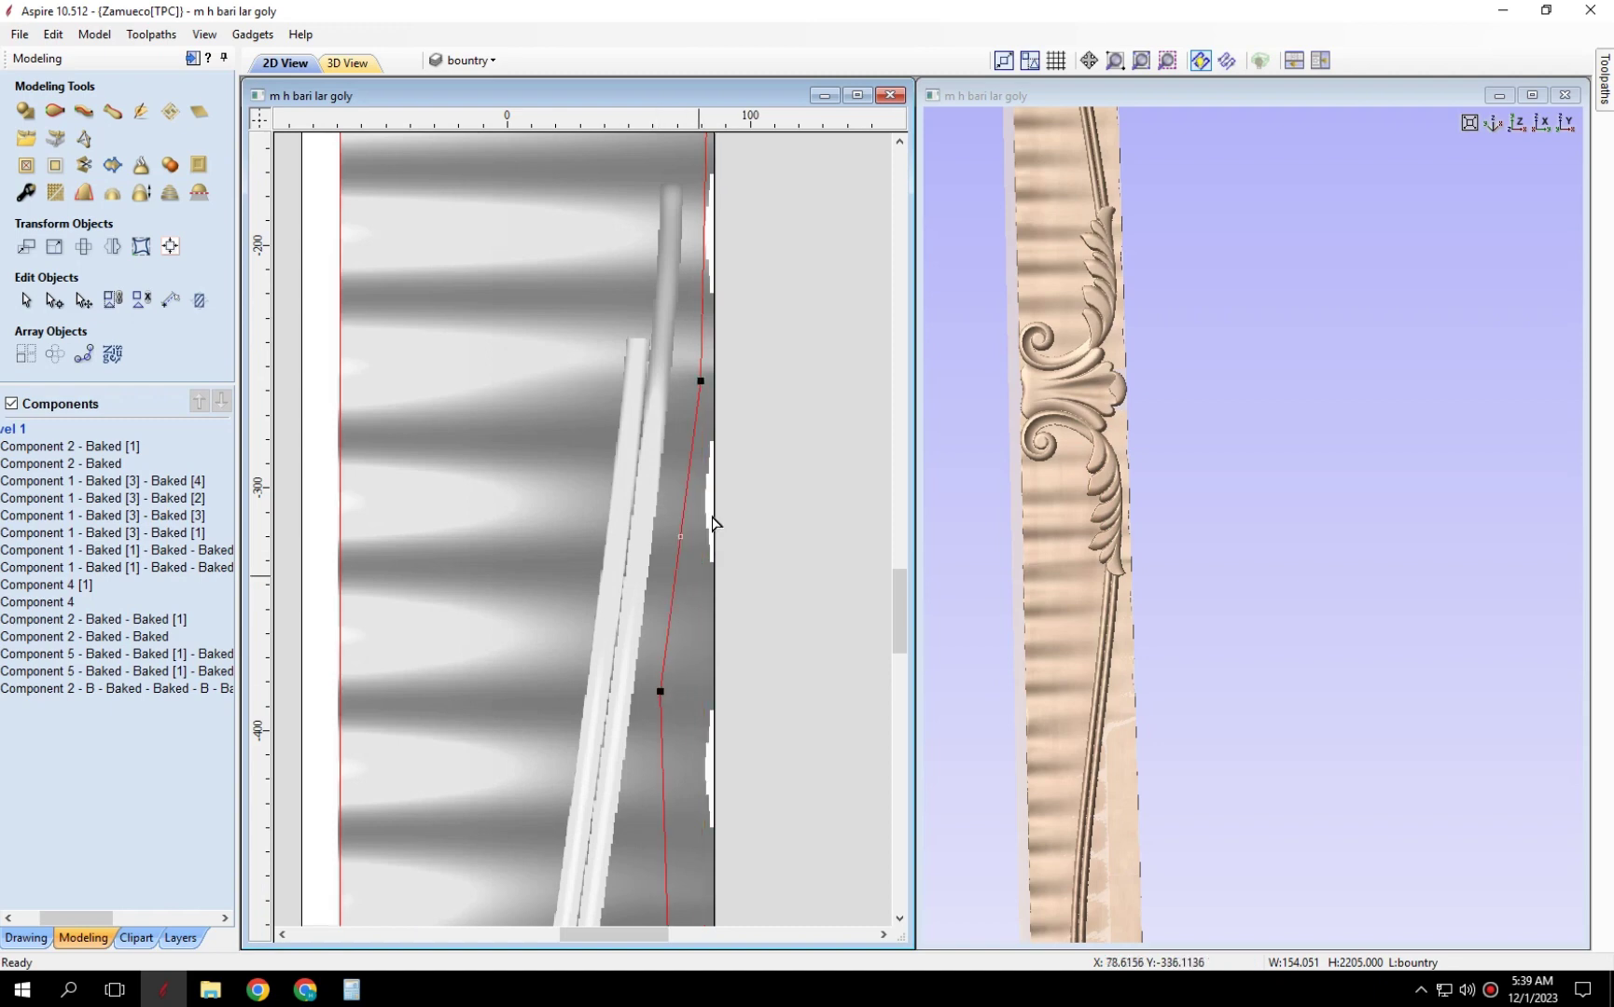
pyautogui.scroll(-3, 712, 522)
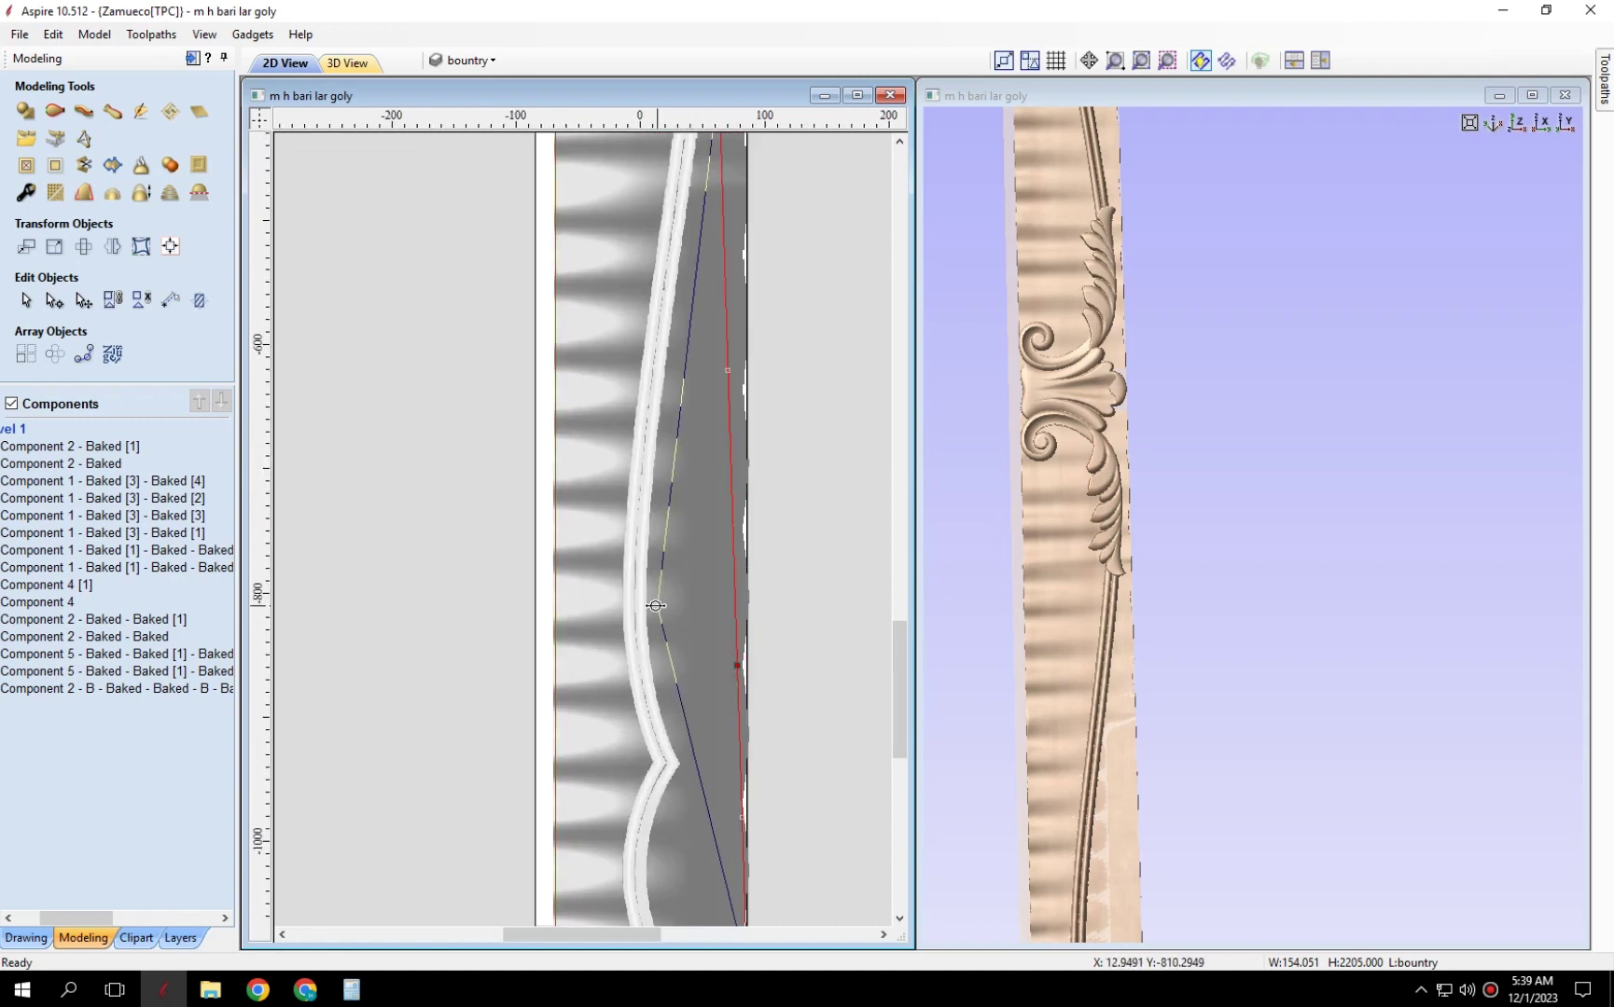
# Reshape the diagonal vector, moving its end node to the board's lower-left corner.
pyautogui.click(656, 605)
pyautogui.scroll(3, 667, 578)
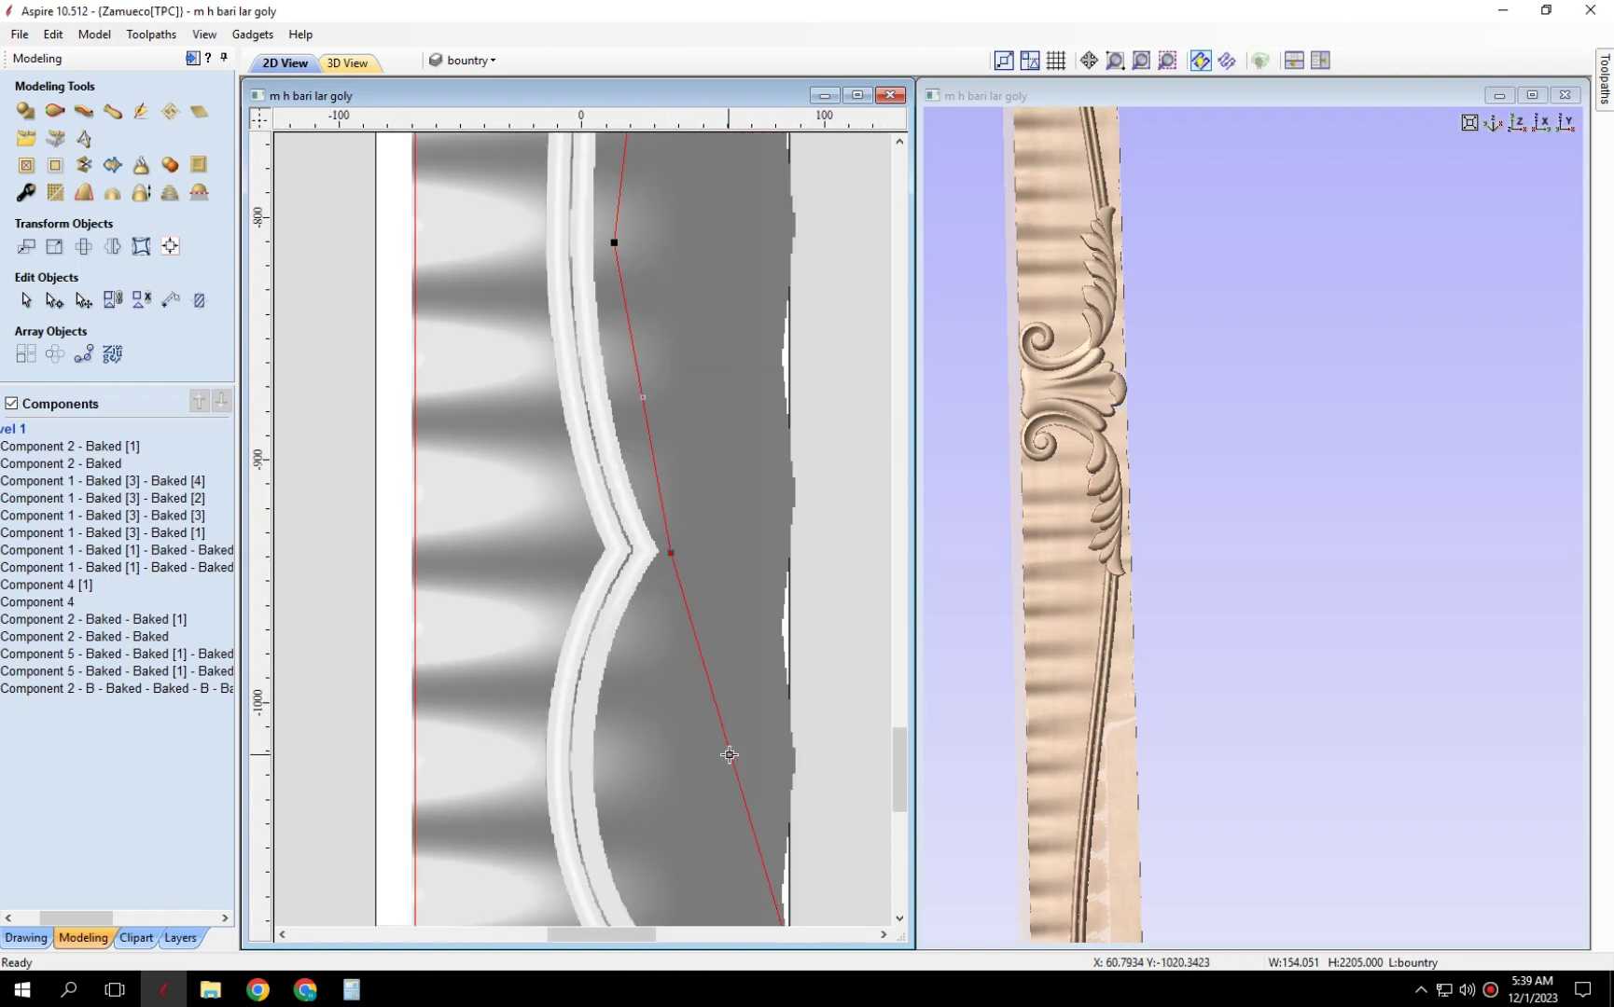
pyautogui.moveTo(613, 782); pyautogui.dragTo(613, 782)
pyautogui.scroll(-2, 707, 646)
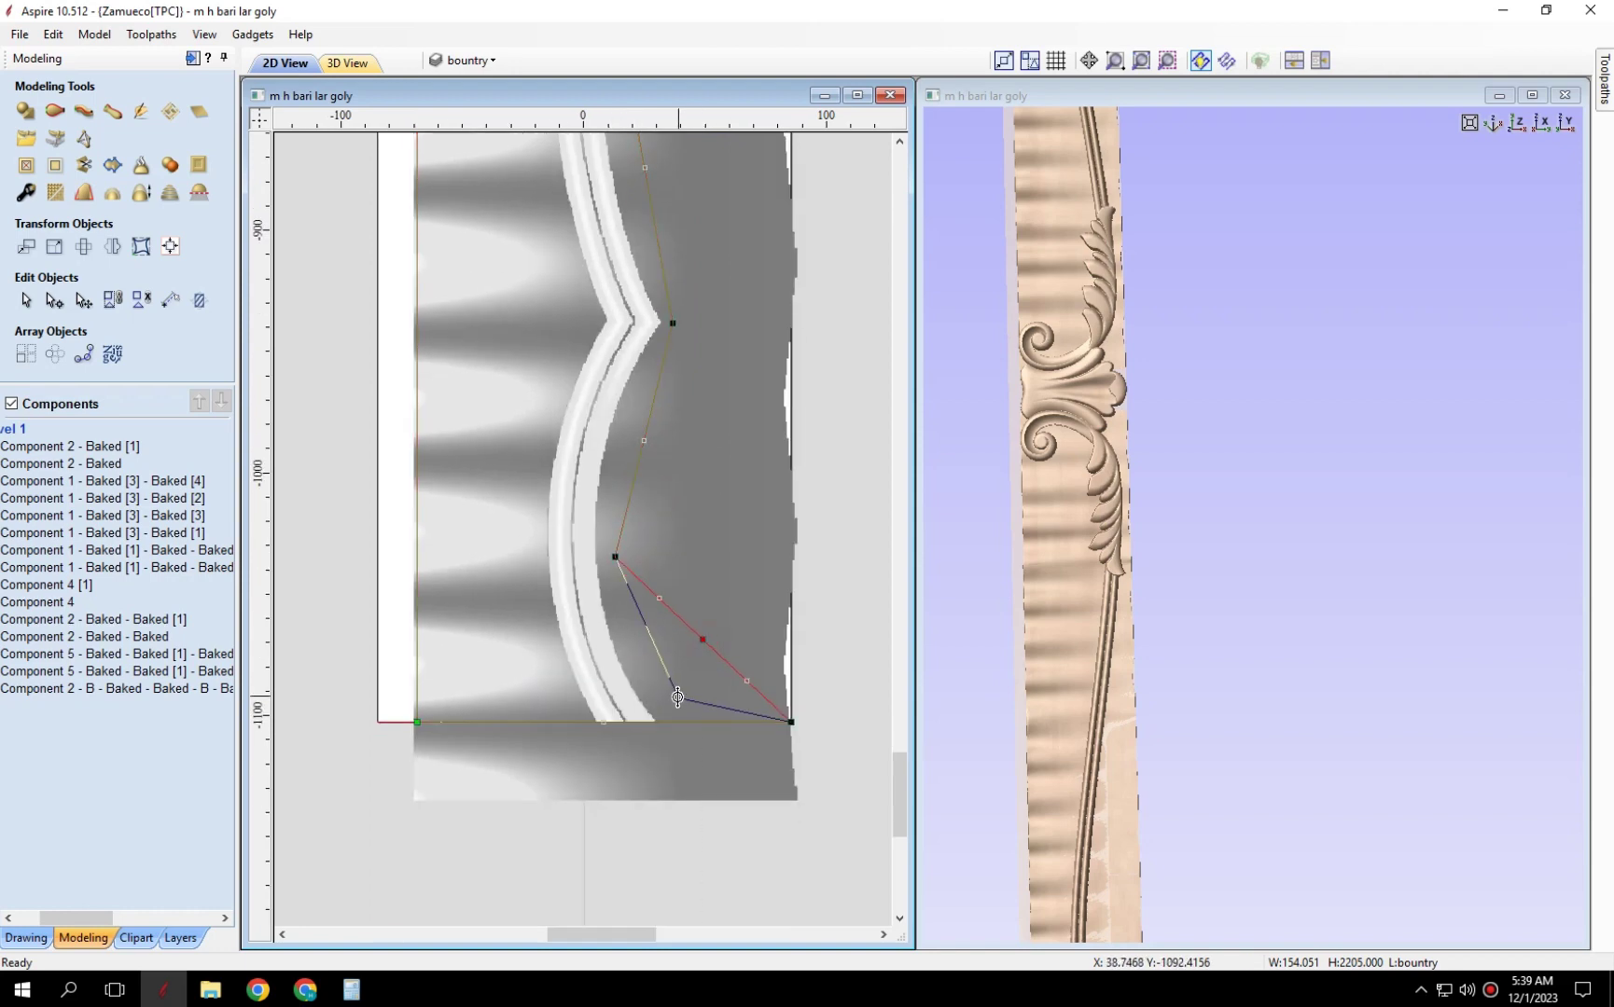
pyautogui.moveTo(790, 725); pyautogui.dragTo(417, 721)
# Zoom around to check the reshaped vector, then return to the drawing tools.
pyautogui.scroll(3, 653, 718)
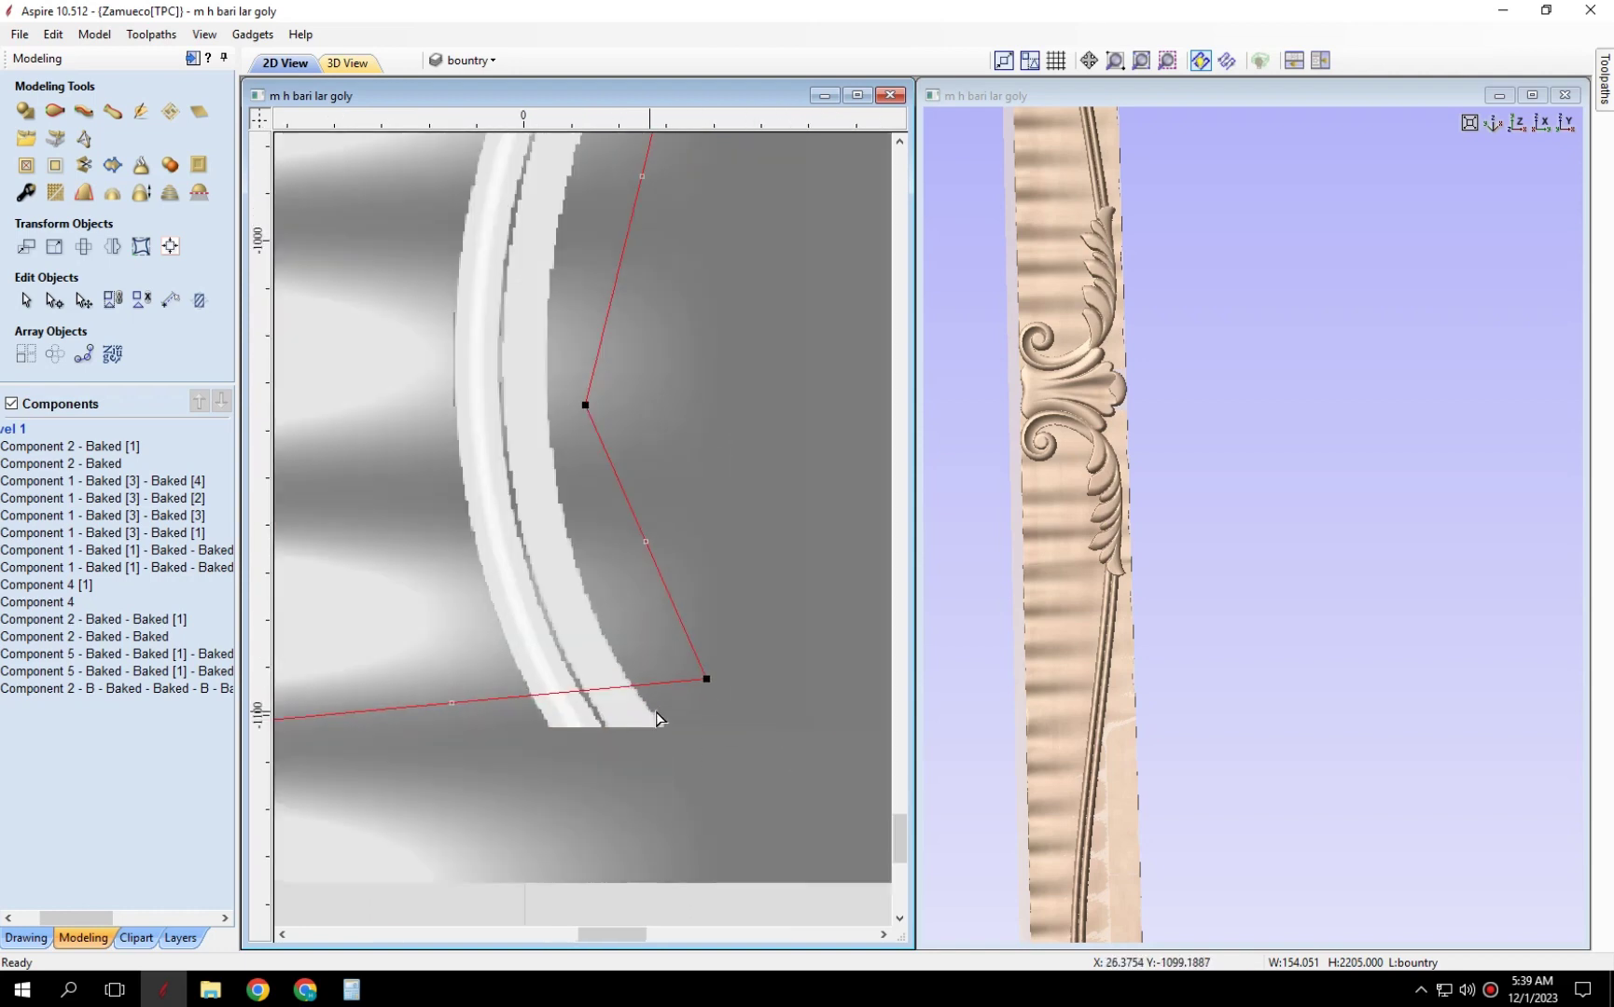
pyautogui.scroll(-3, 742, 740)
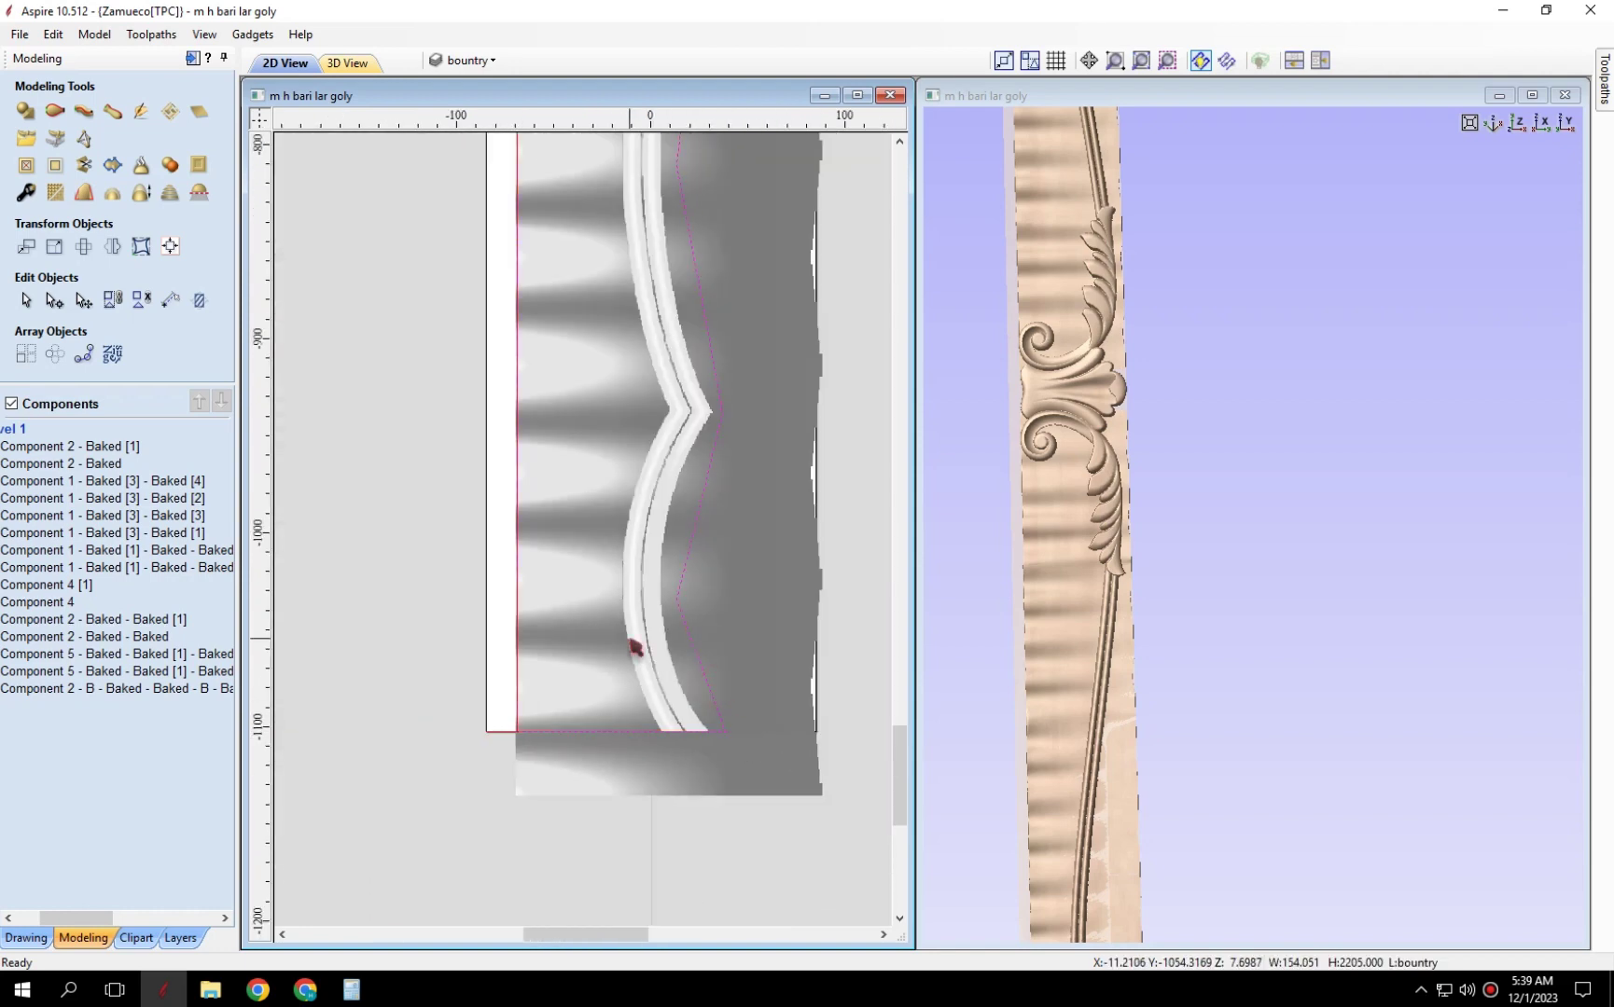
pyautogui.scroll(2, 693, 590)
pyautogui.scroll(-3, 693, 590)
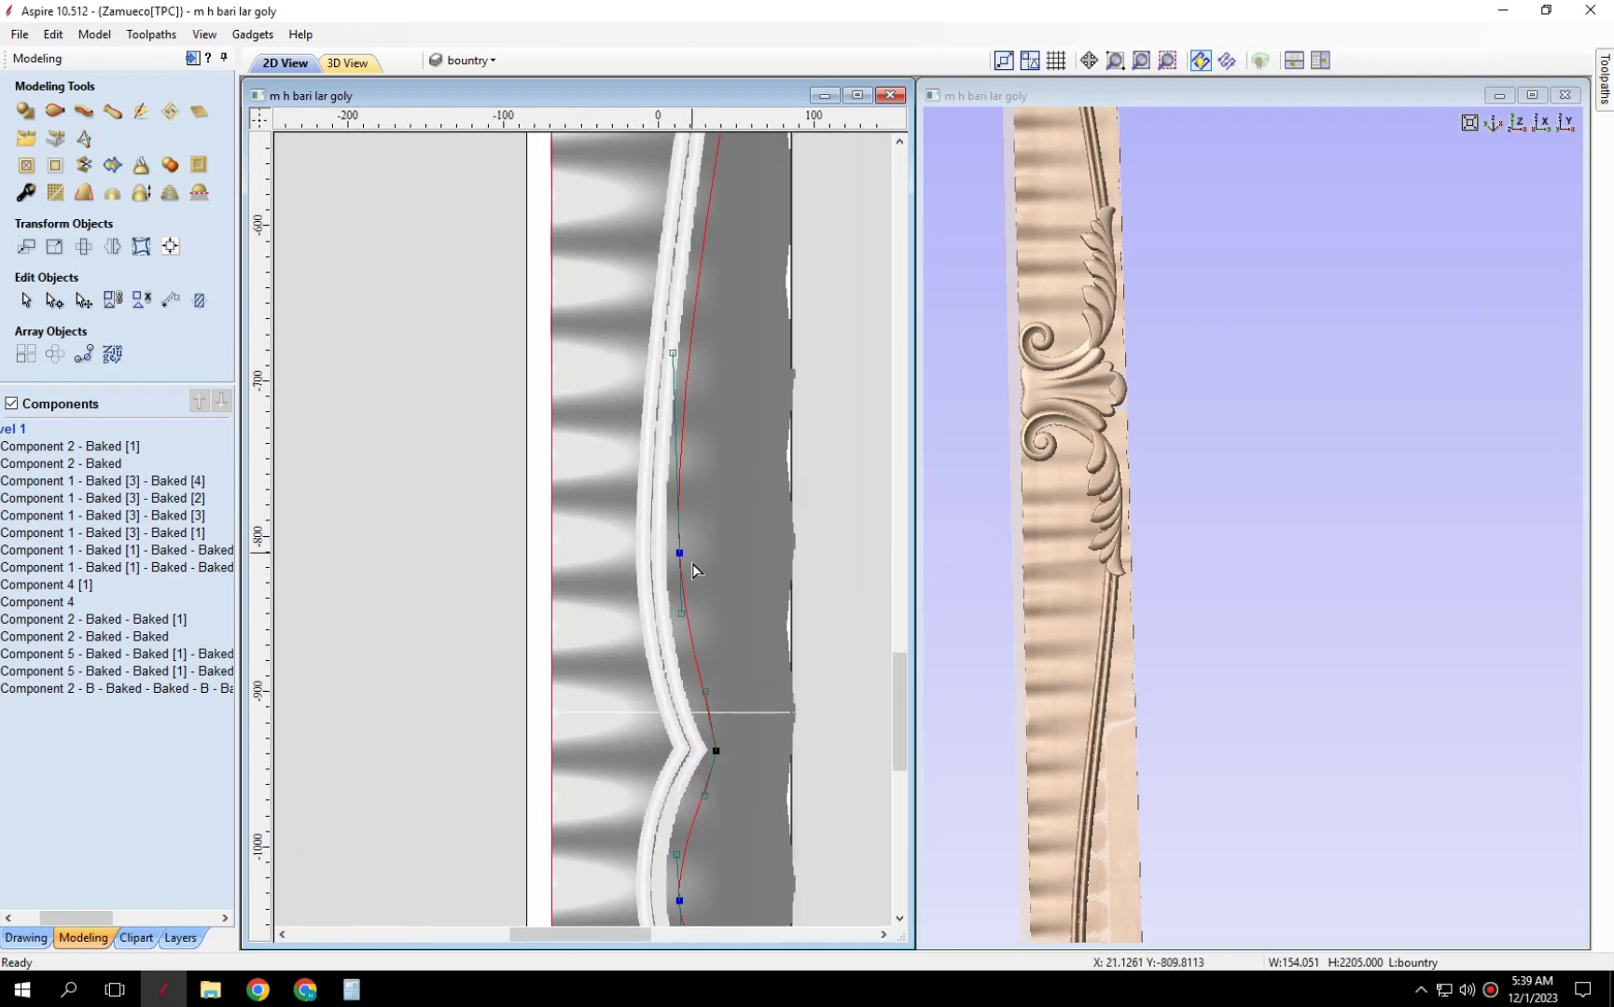
pyautogui.scroll(-1, 709, 446)
pyautogui.scroll(1, 714, 447)
pyautogui.scroll(2, 746, 457)
pyautogui.scroll(1, 774, 466)
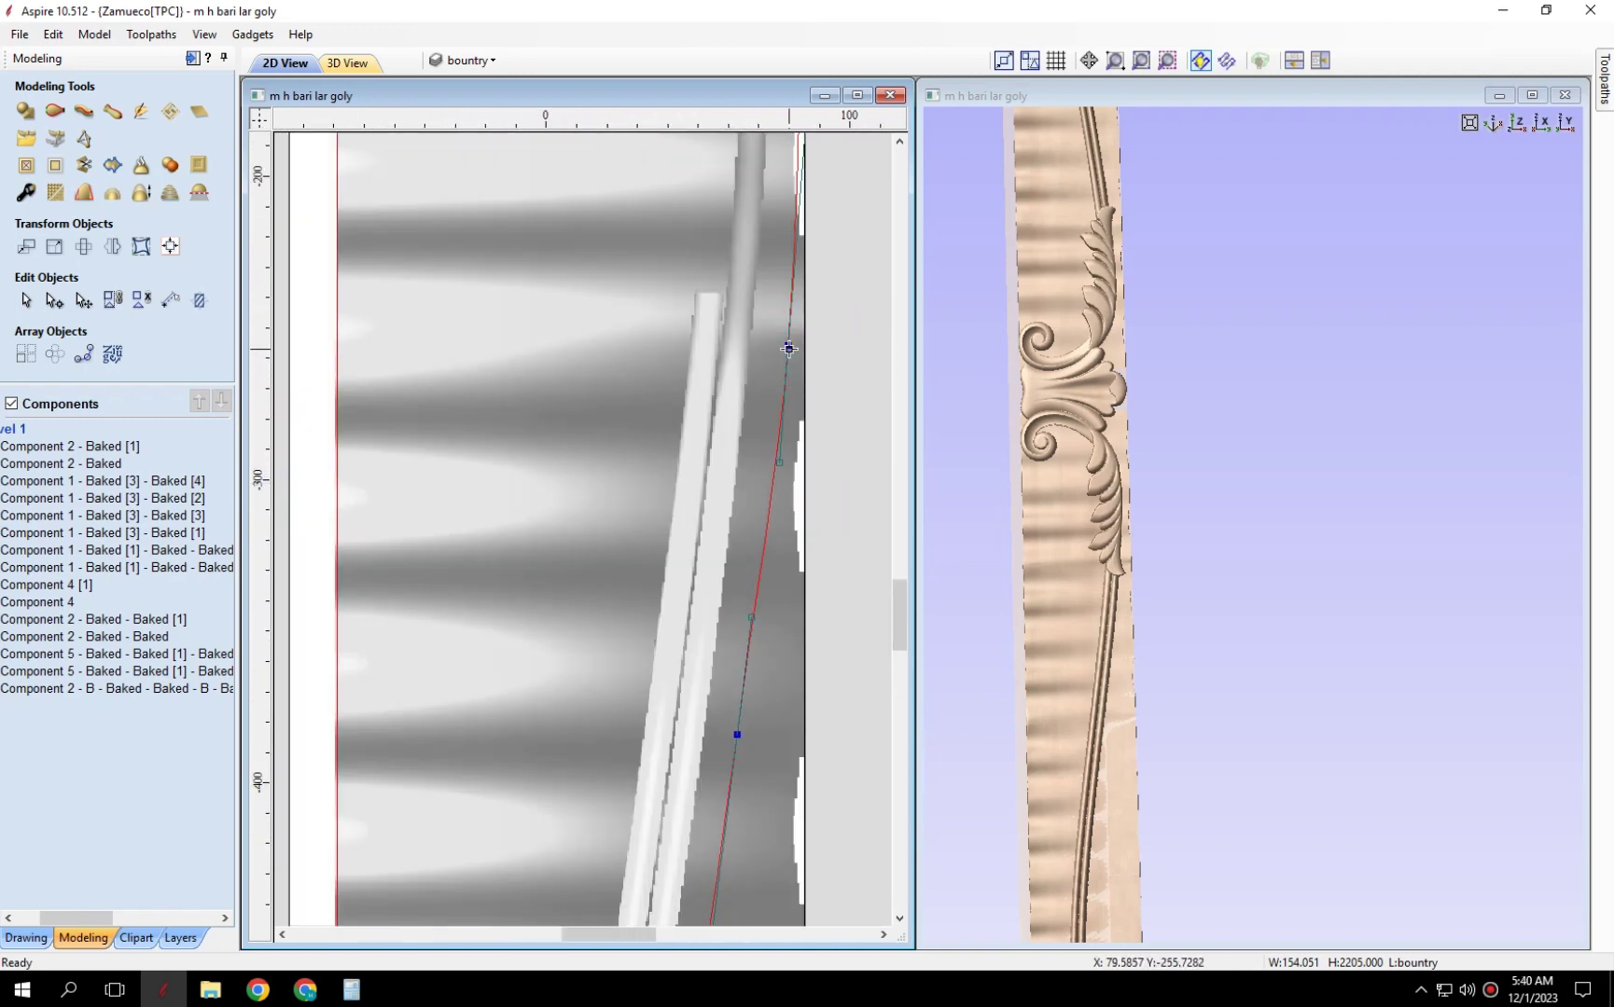
pyautogui.scroll(2, 798, 473)
pyautogui.scroll(-2, 798, 474)
pyautogui.scroll(2, 810, 410)
pyautogui.scroll(1, 839, 426)
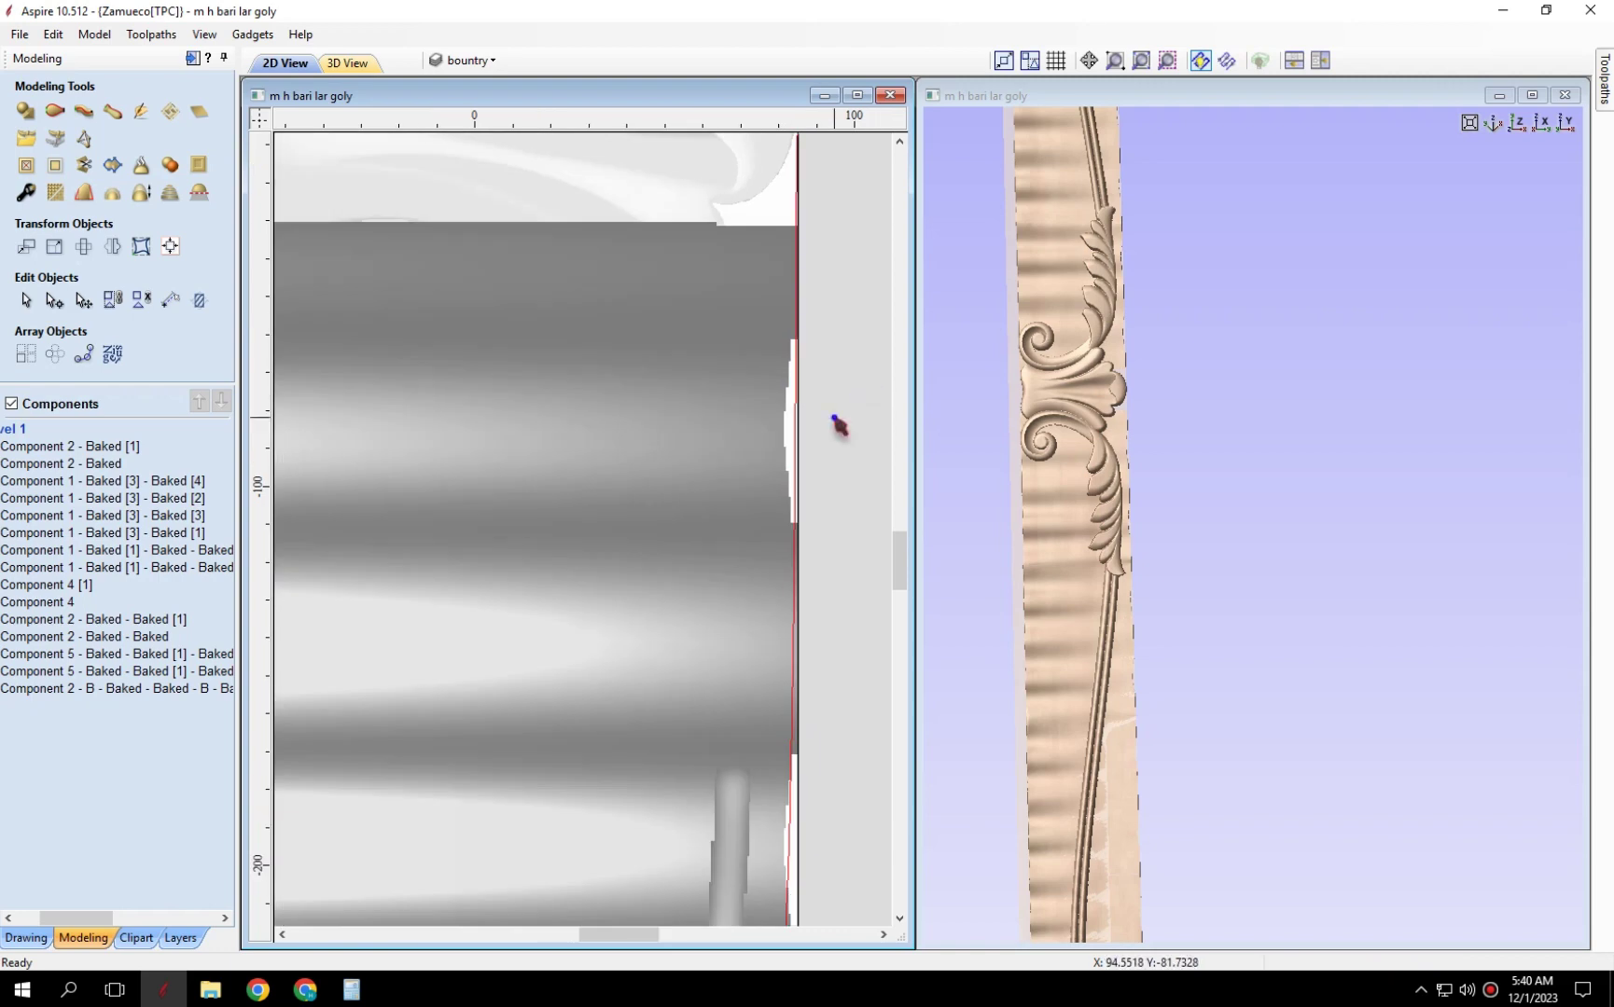
pyautogui.scroll(1, 799, 238)
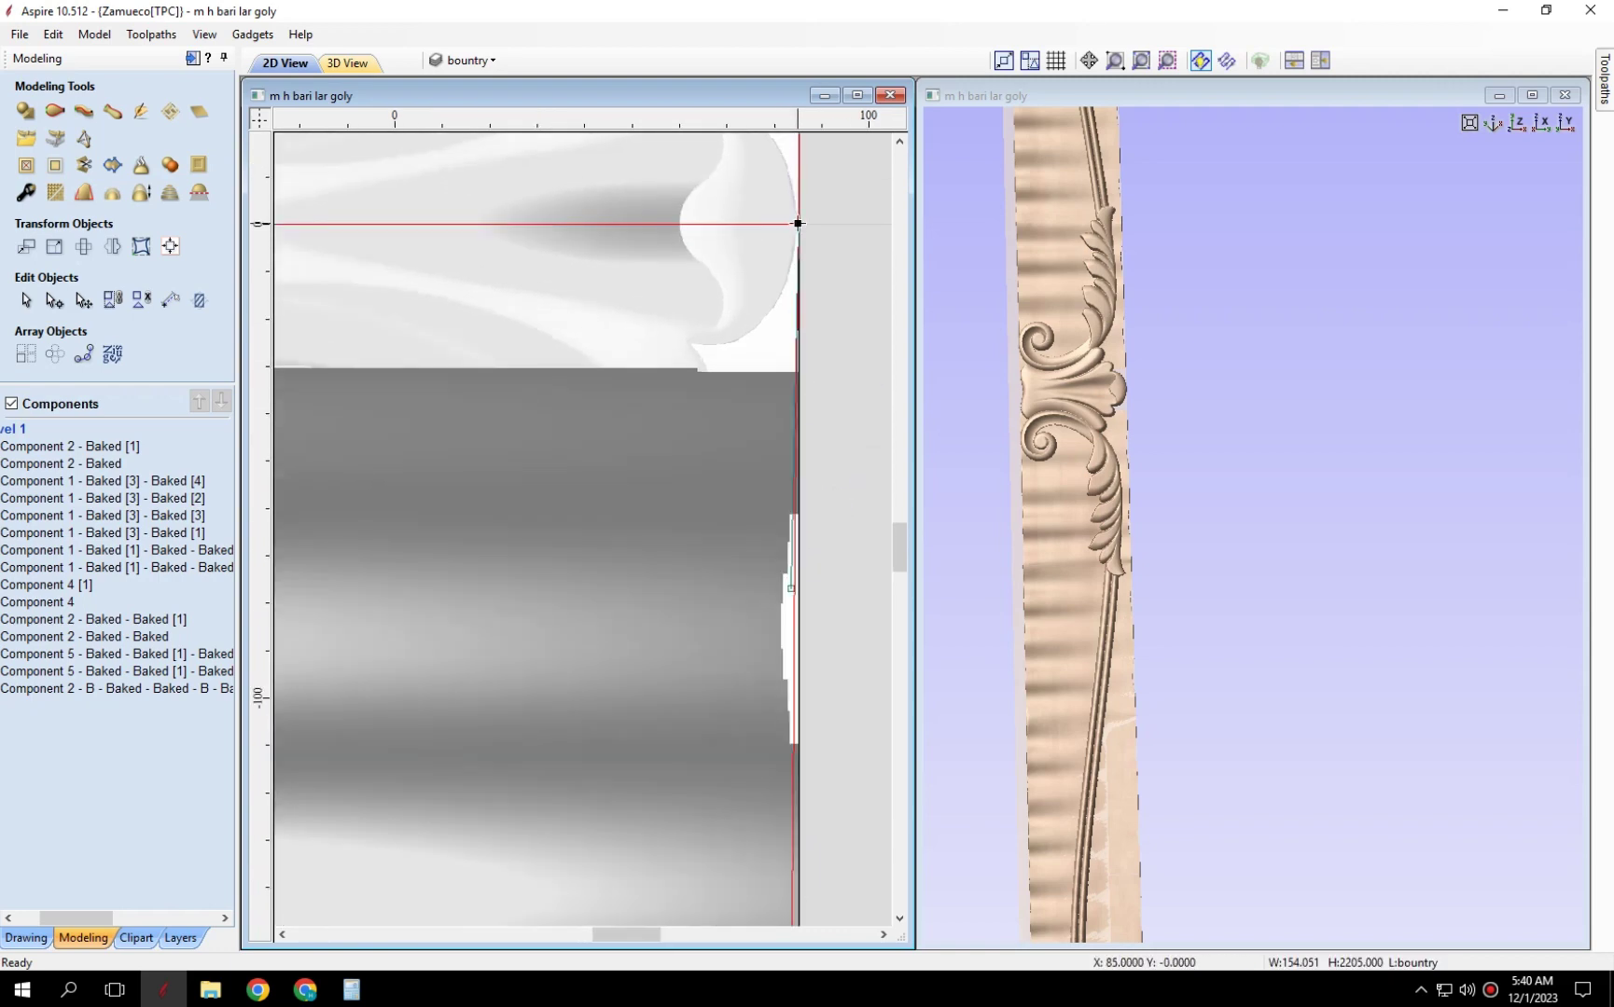
pyautogui.scroll(-2, 634, 279)
pyautogui.scroll(1, 634, 280)
pyautogui.scroll(2, 635, 280)
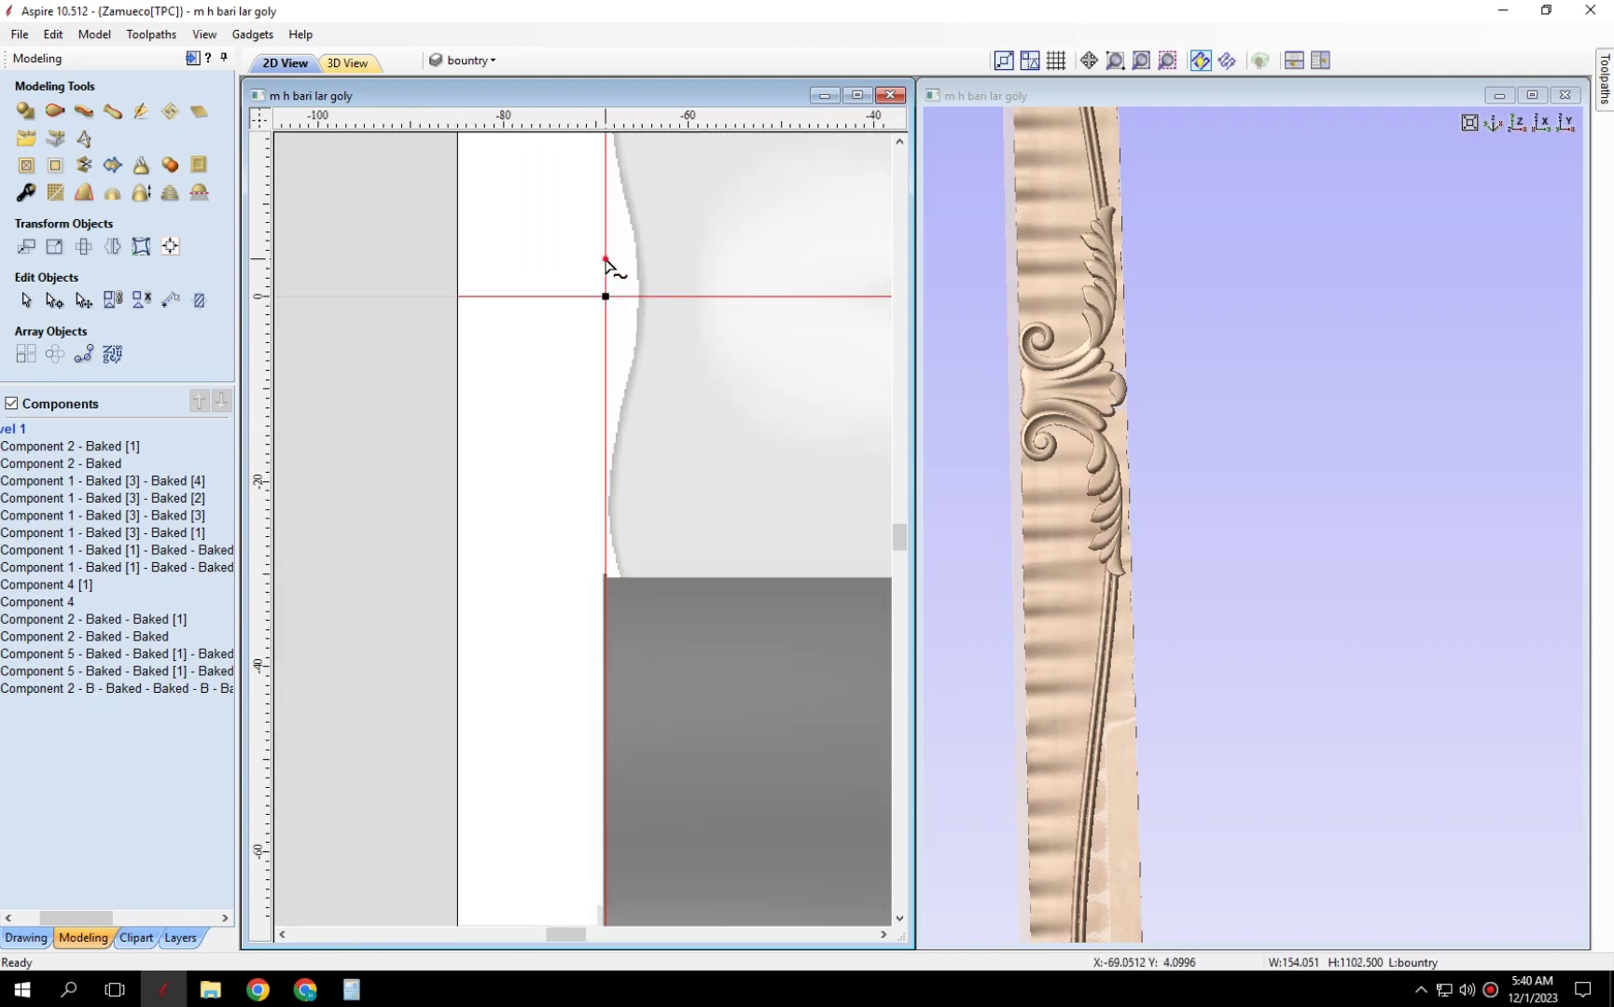
pyautogui.scroll(-4, 605, 261)
pyautogui.scroll(-1, 497, 451)
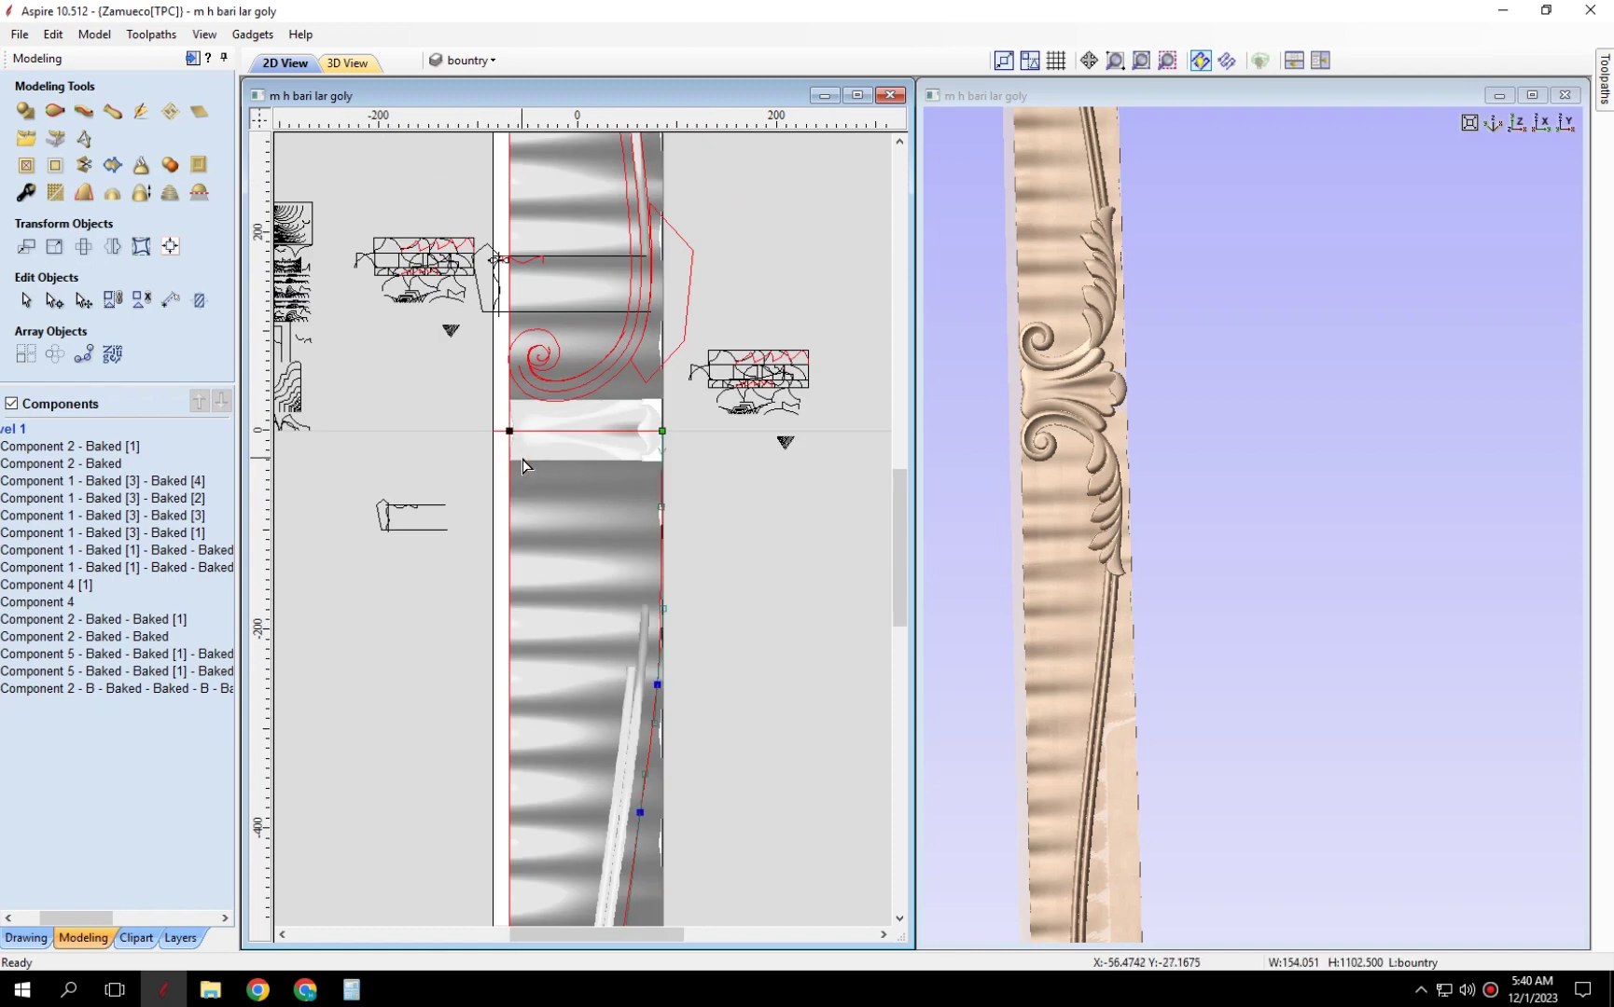
pyautogui.scroll(2, 652, 550)
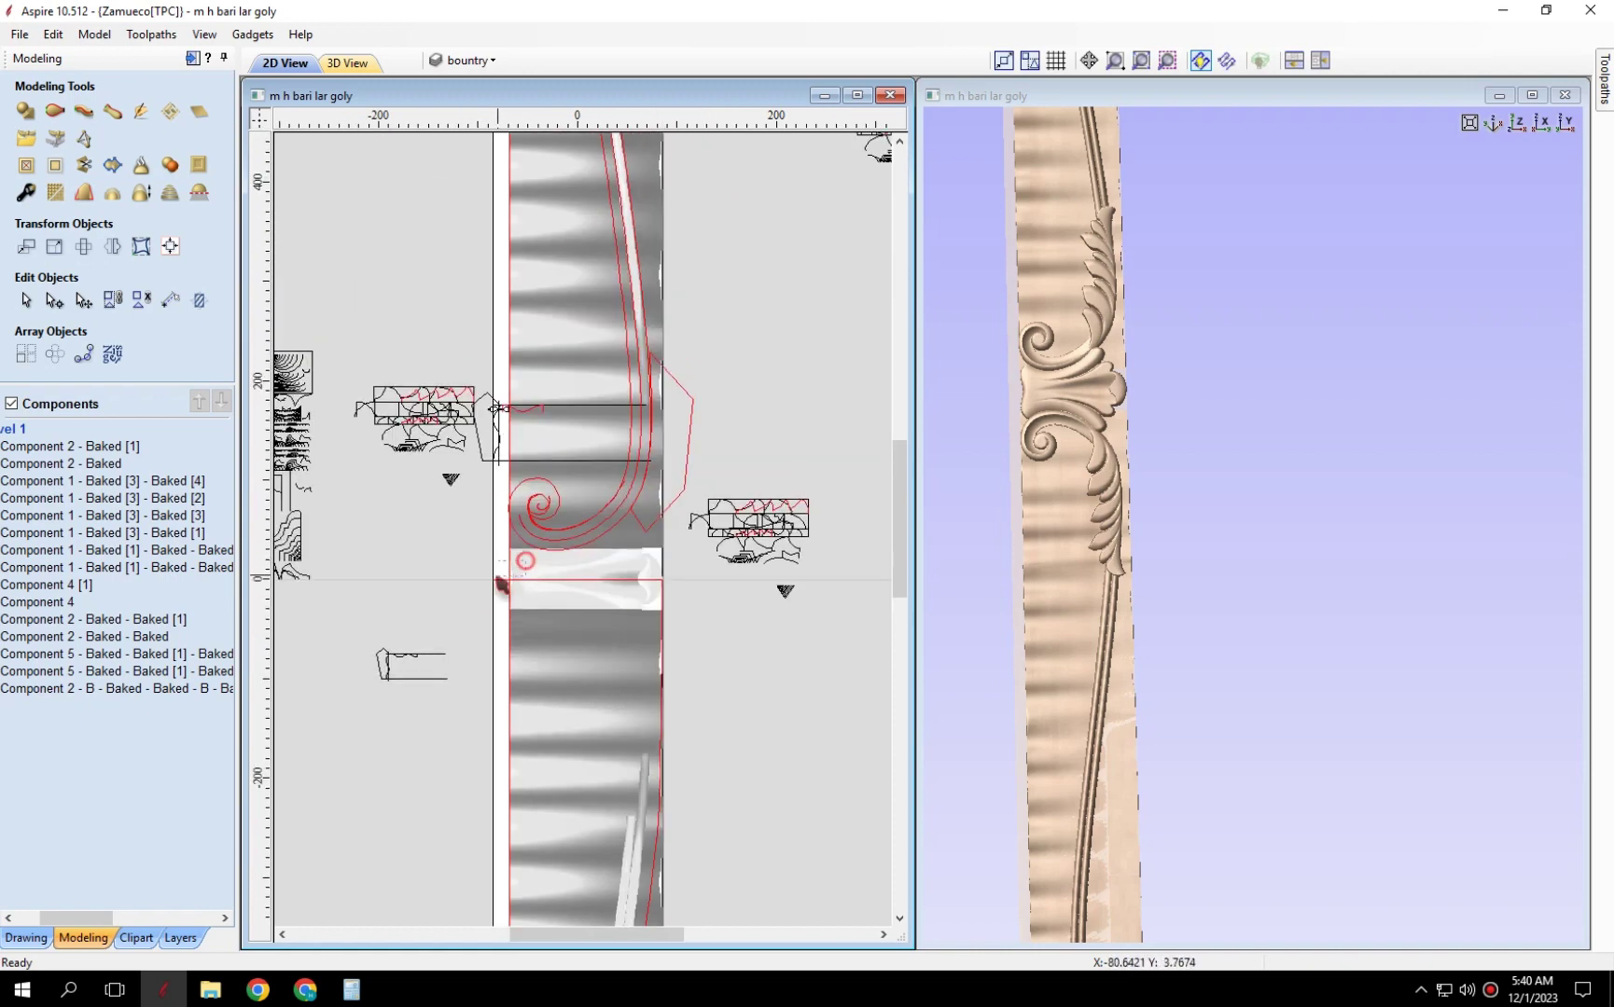
pyautogui.scroll(-3, 522, 597)
pyautogui.scroll(2, 586, 610)
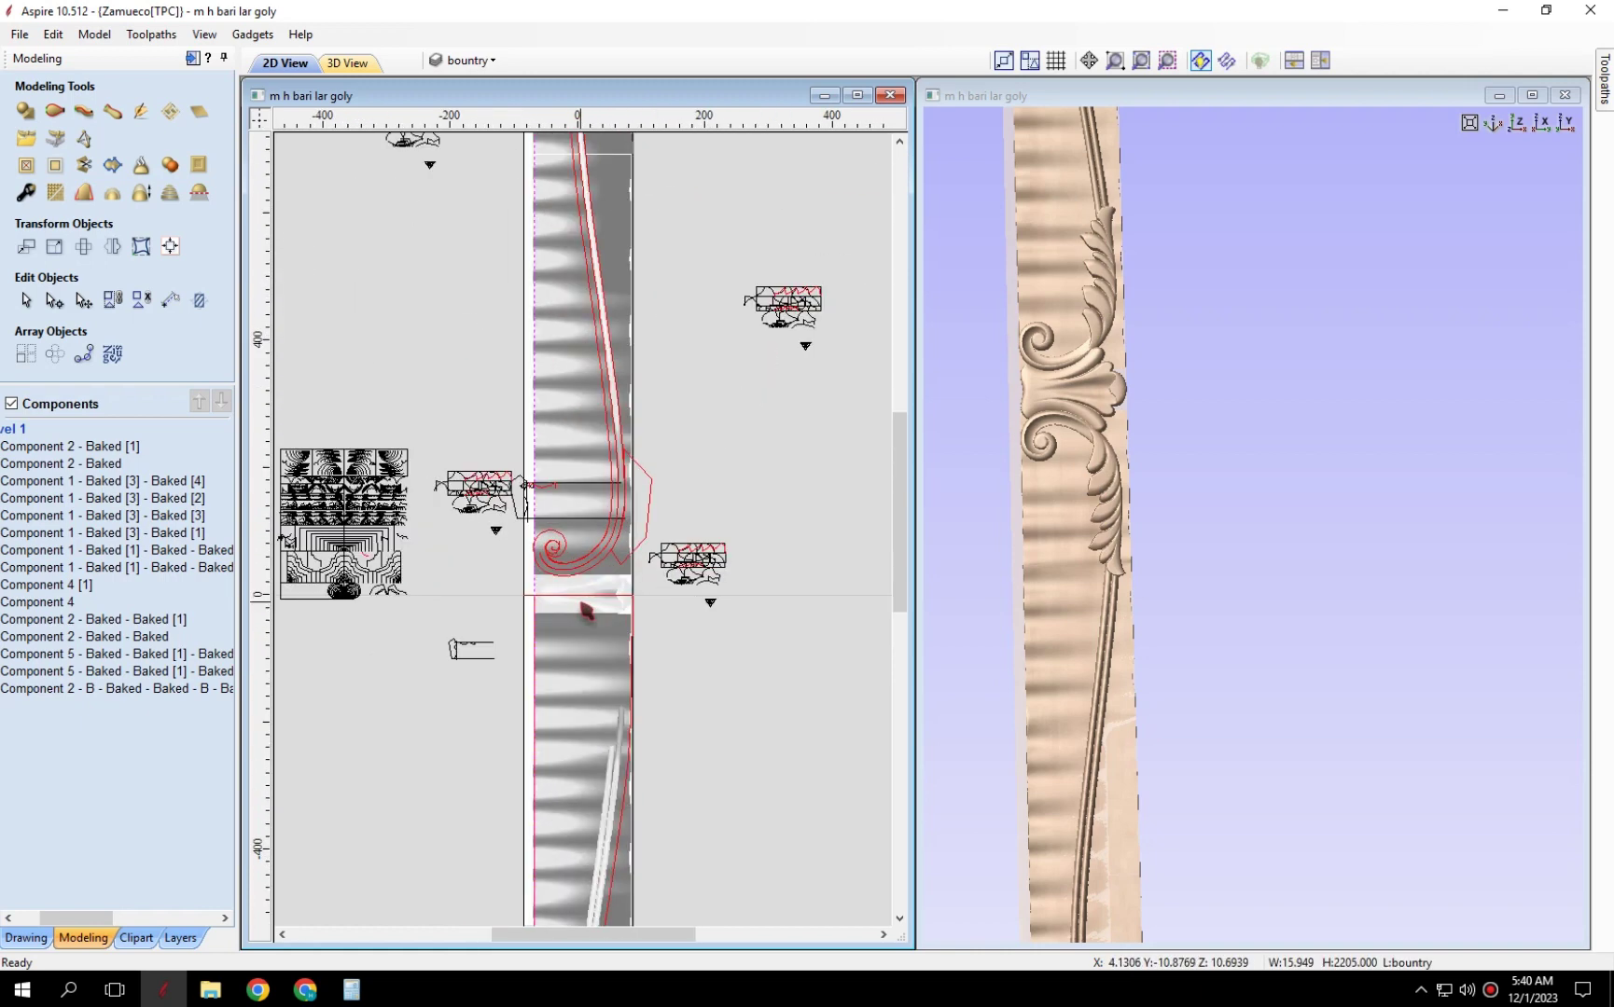
pyautogui.scroll(2, 632, 640)
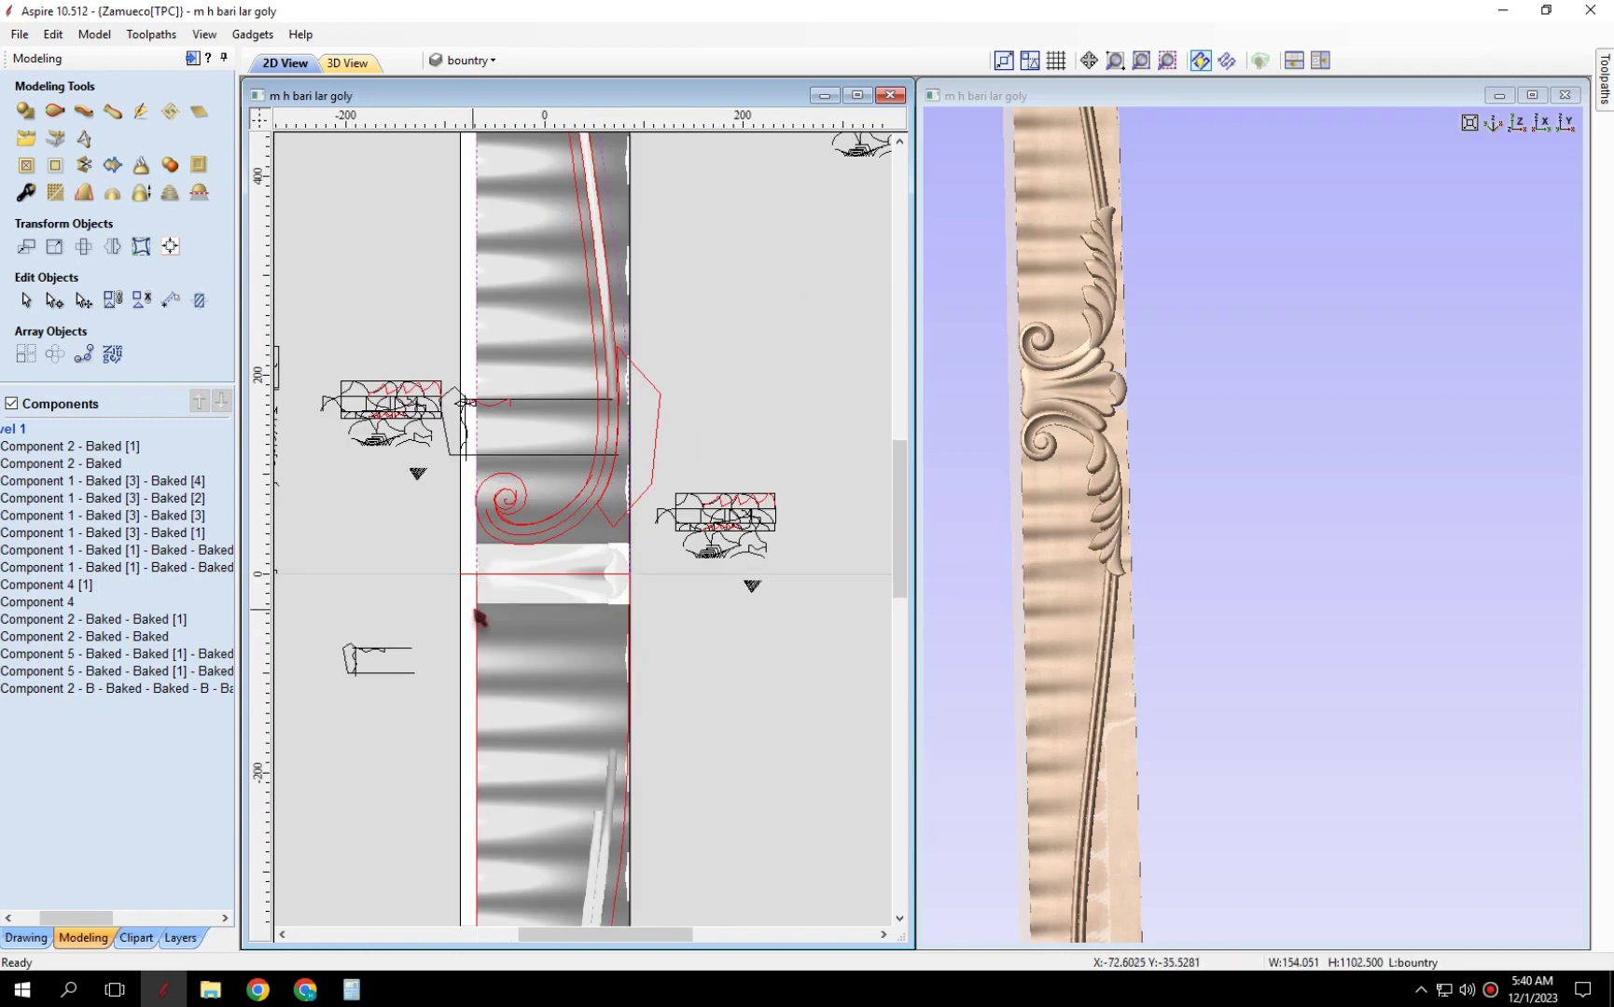
pyautogui.press('F11')
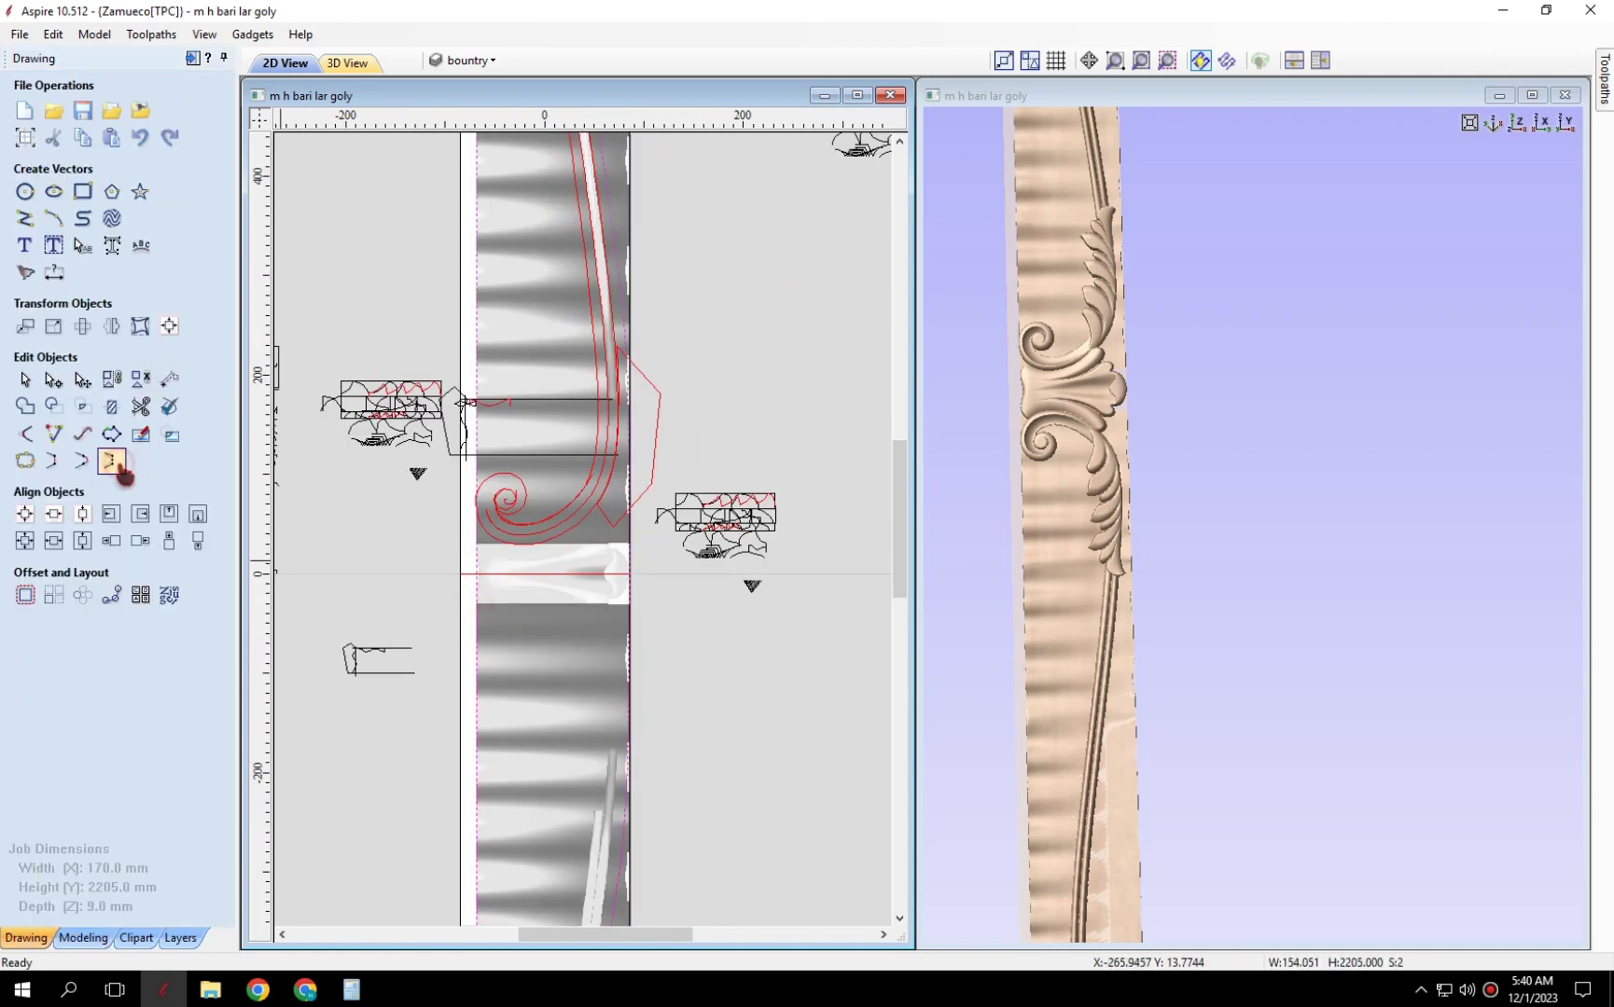
# Set the material thickness to 11 mm with Set Model Height enabled.
pyautogui.click(193, 59)
pyautogui.scroll(-2, 565, 368)
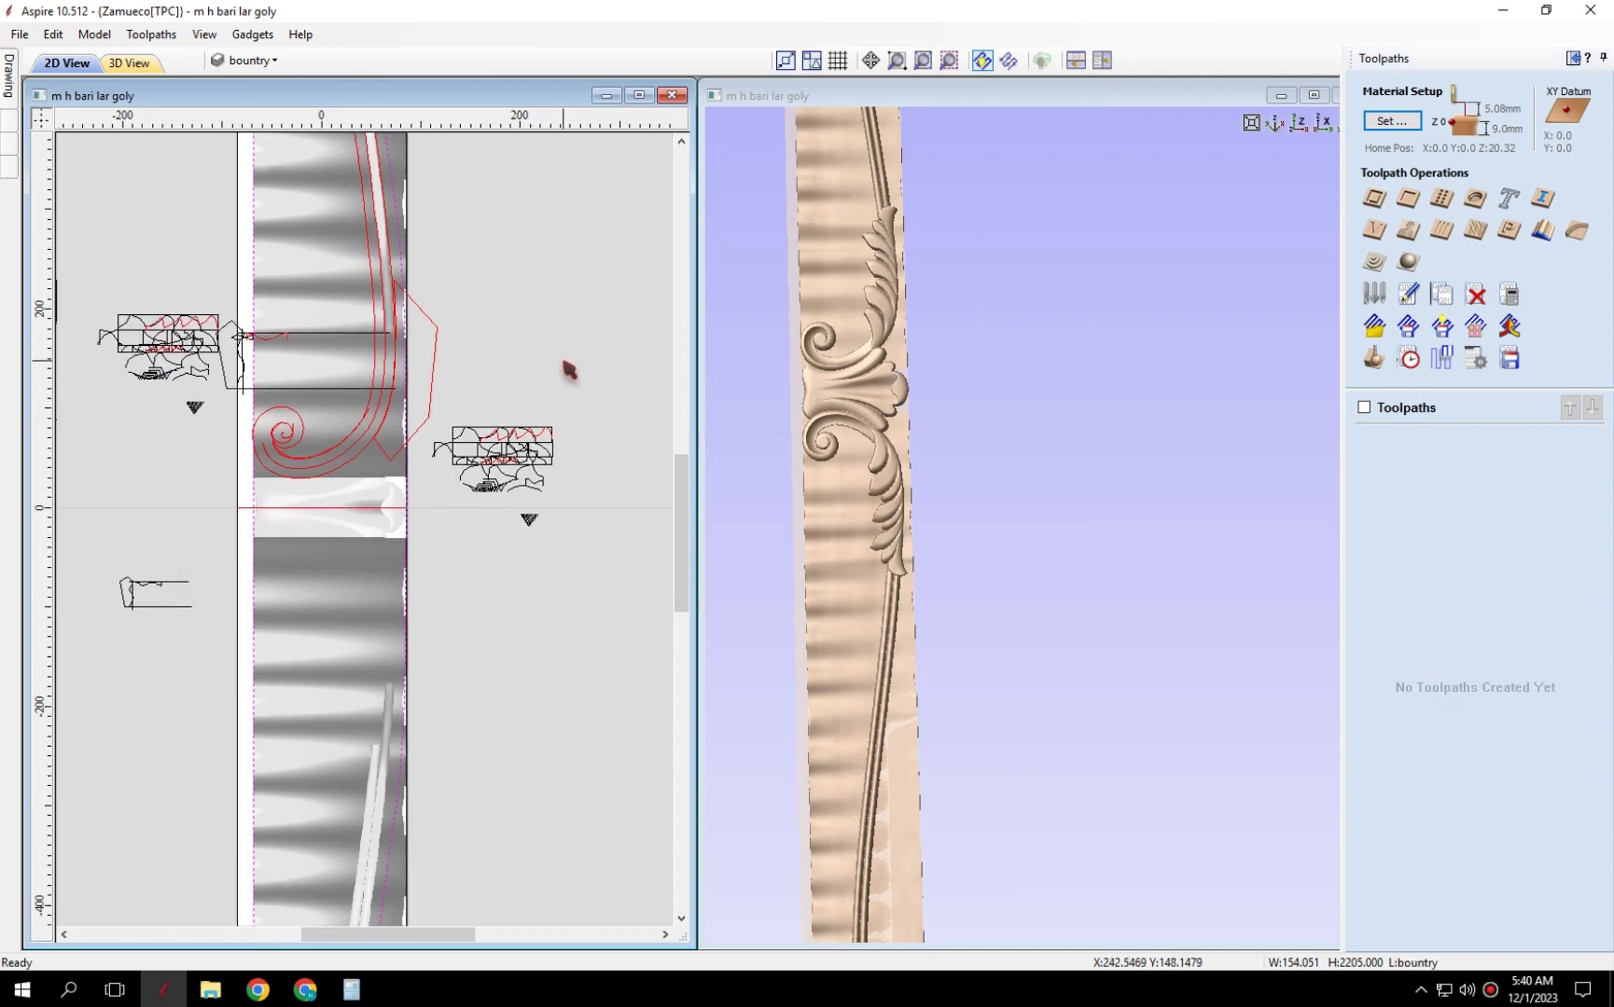
pyautogui.click(1405, 129)
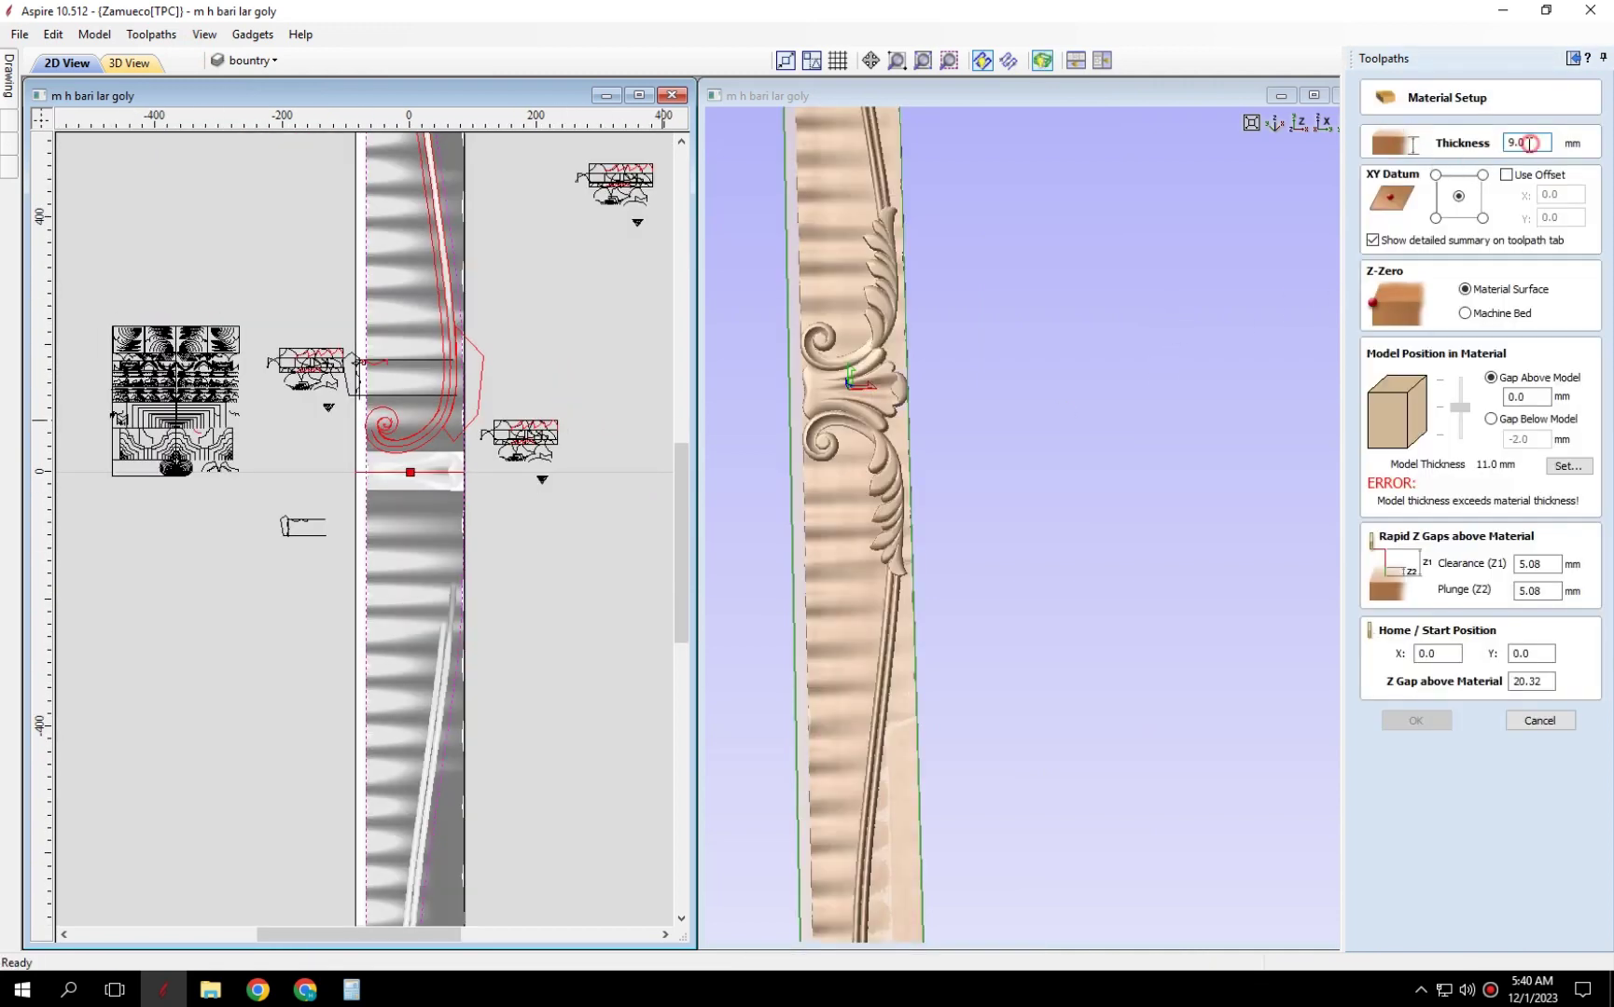
pyautogui.click(1568, 466)
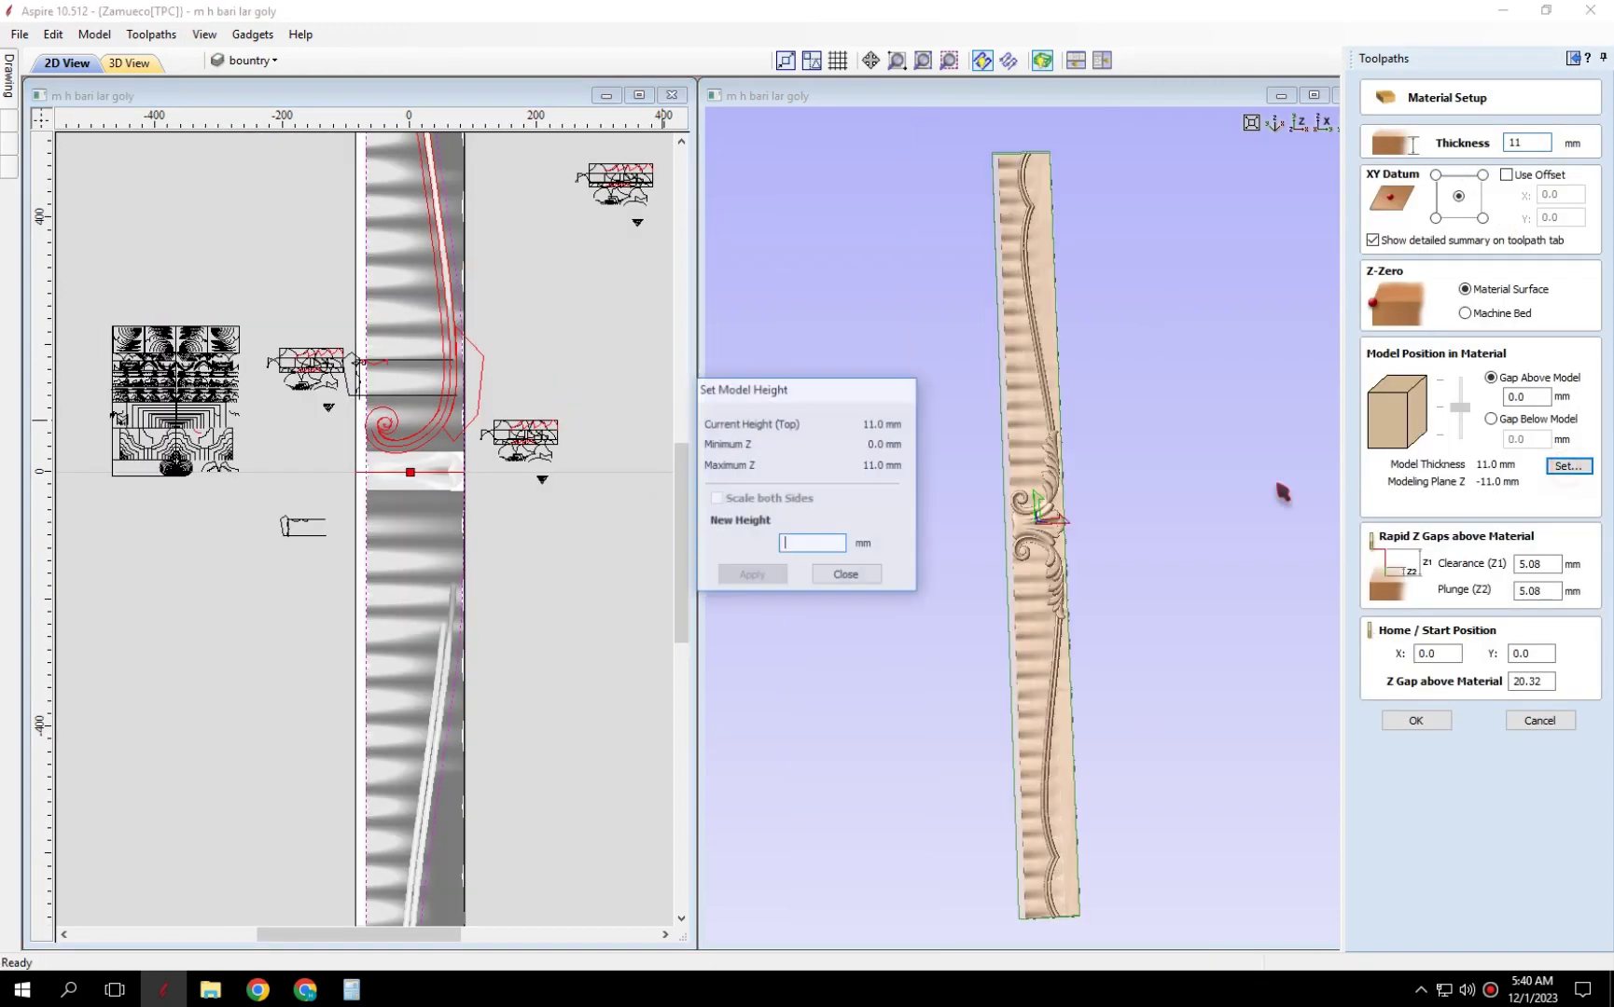
pyautogui.click(812, 544)
pyautogui.click(1416, 720)
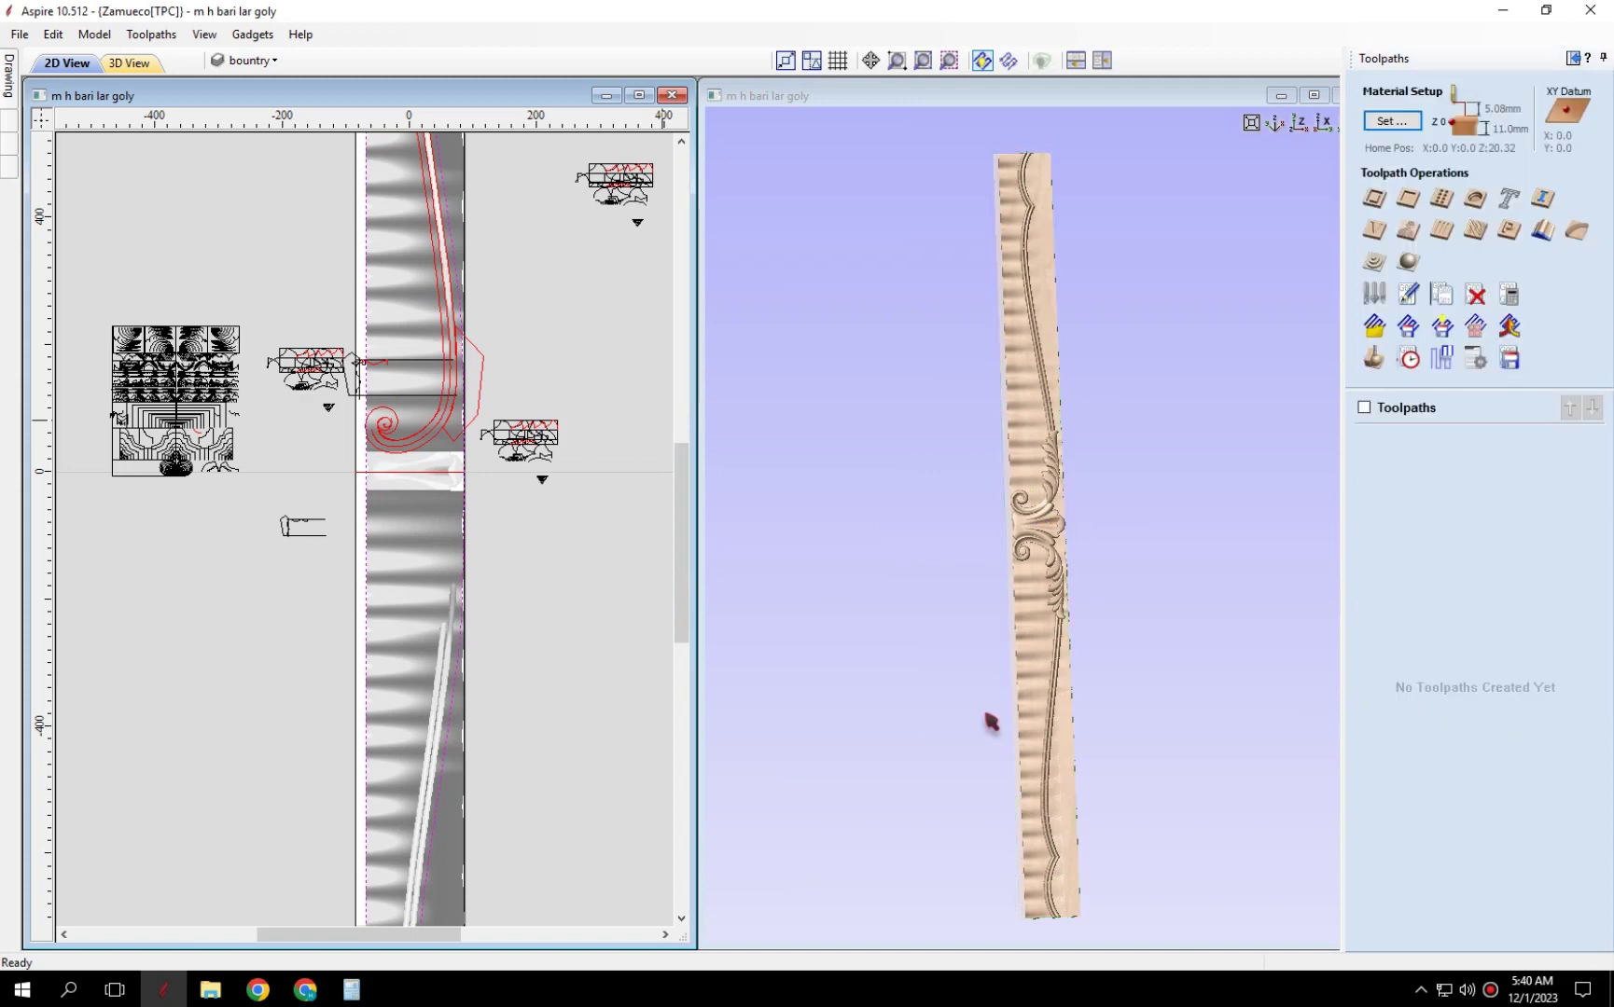
pyautogui.click(1408, 262)
# Choose the Engraving (20°) bit for the 3D Finish 1 toolpath.
pyautogui.click(1484, 160)
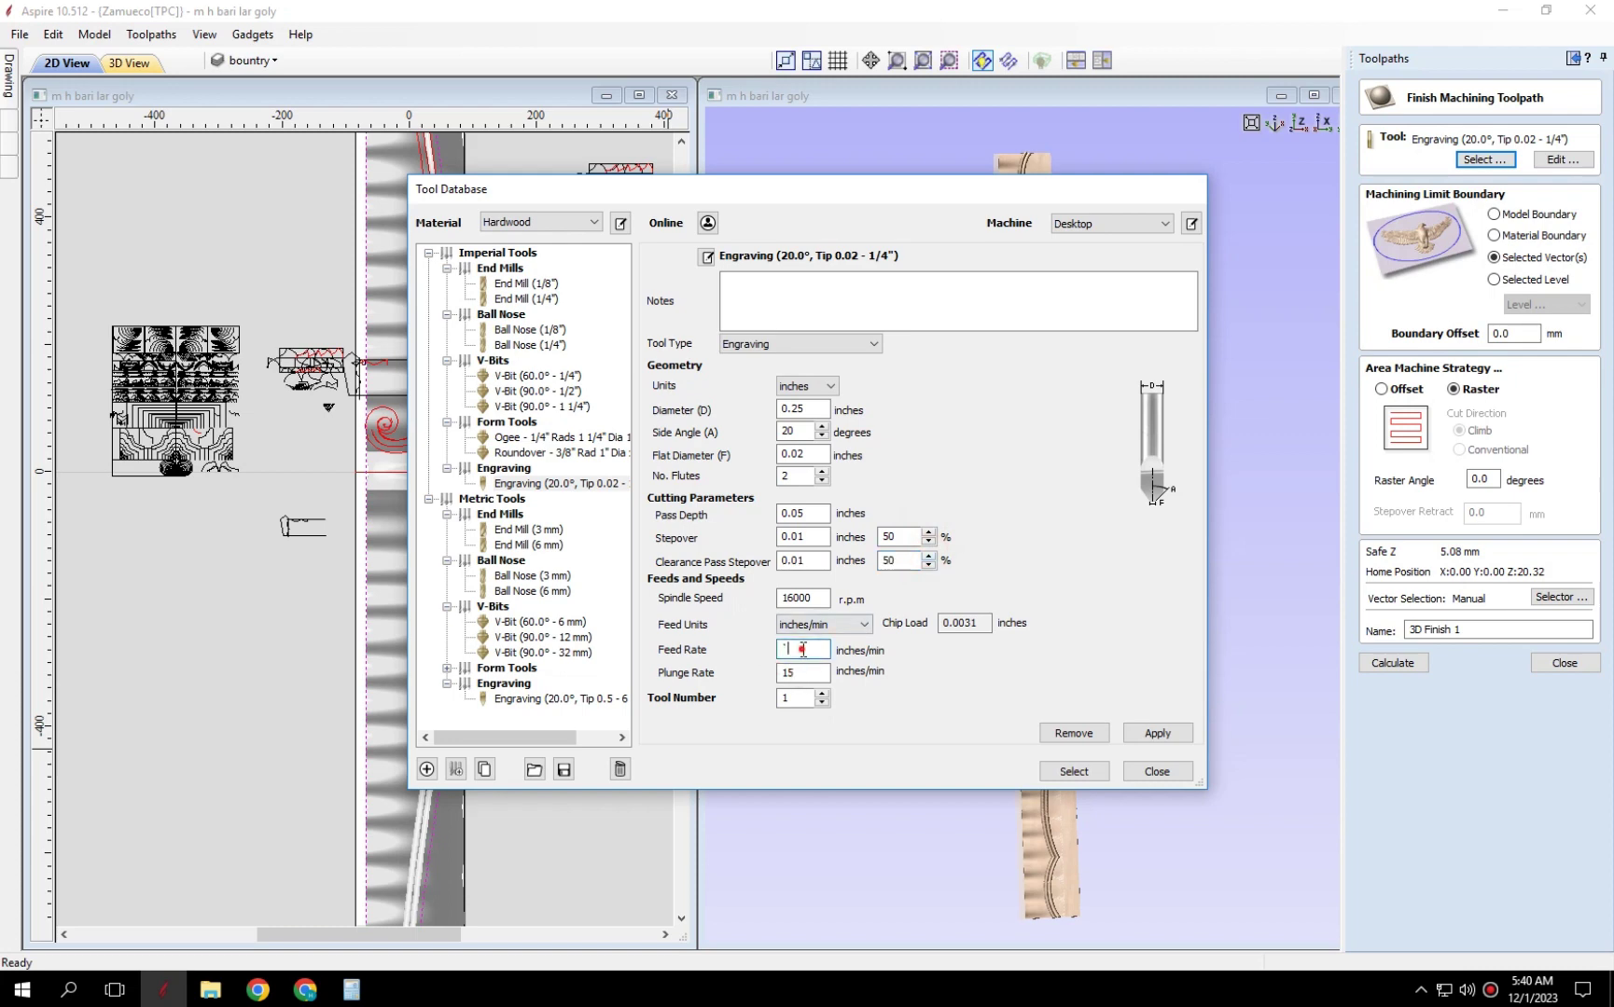
pyautogui.click(1073, 771)
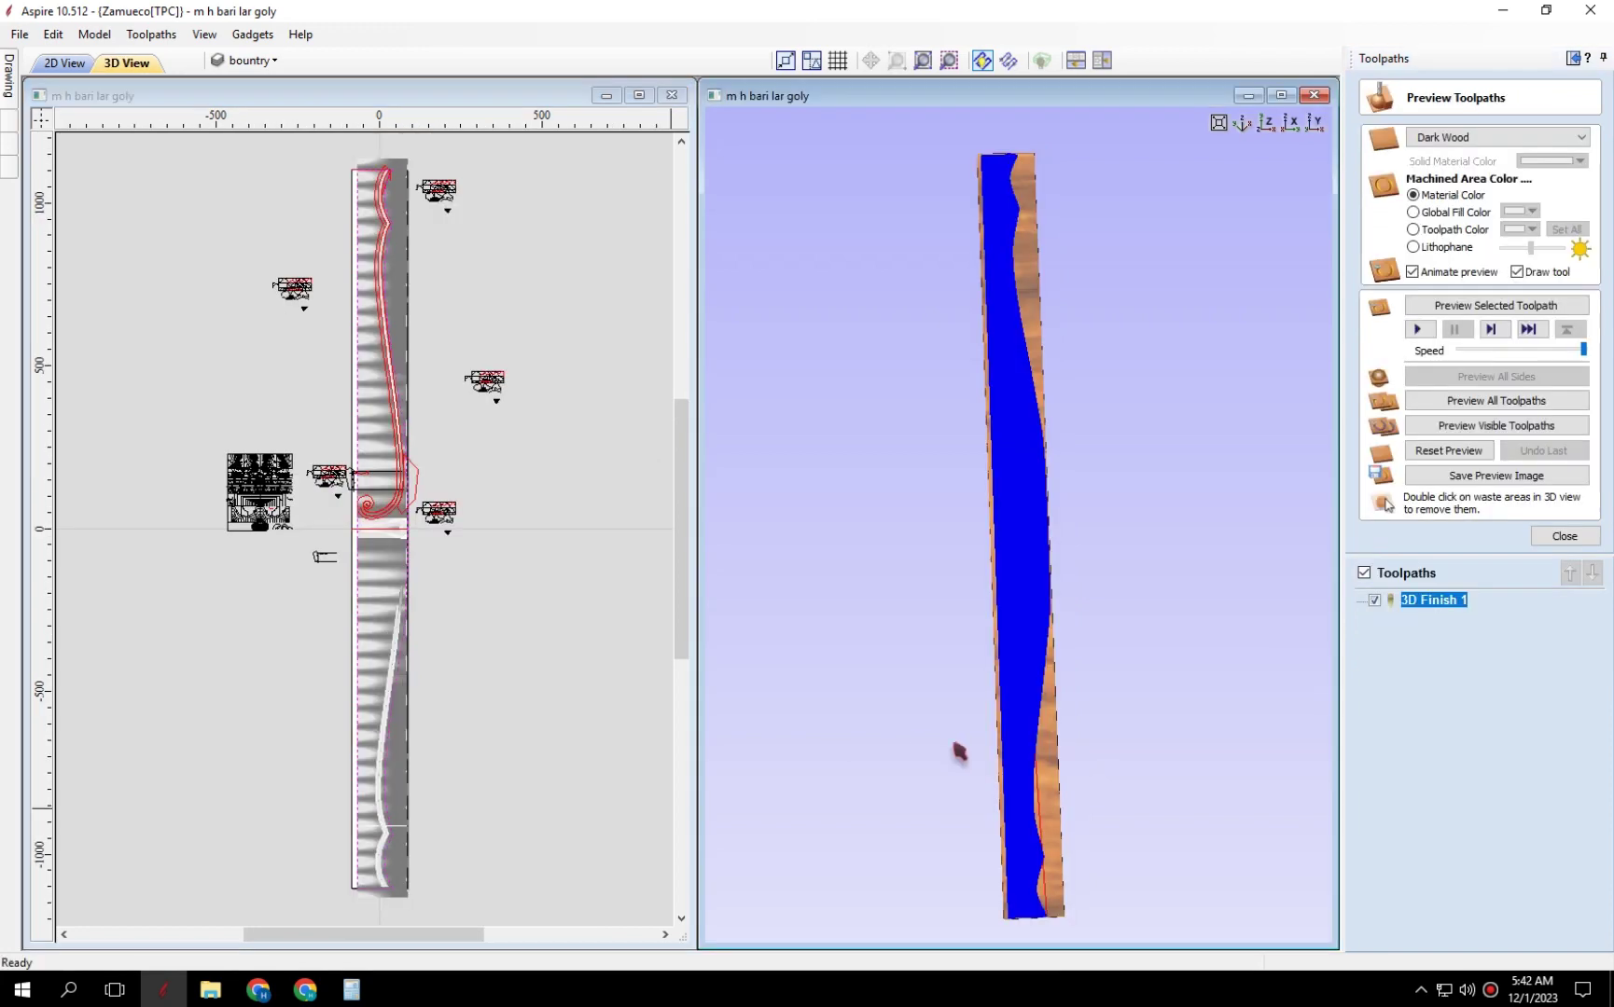
# Maximize the 3D view and orbit the simulated 3D Finish 1 carving to inspect the scroll, leaf motif and grooved end.
pyautogui.click(1281, 93)
pyautogui.scroll(3, 904, 524)
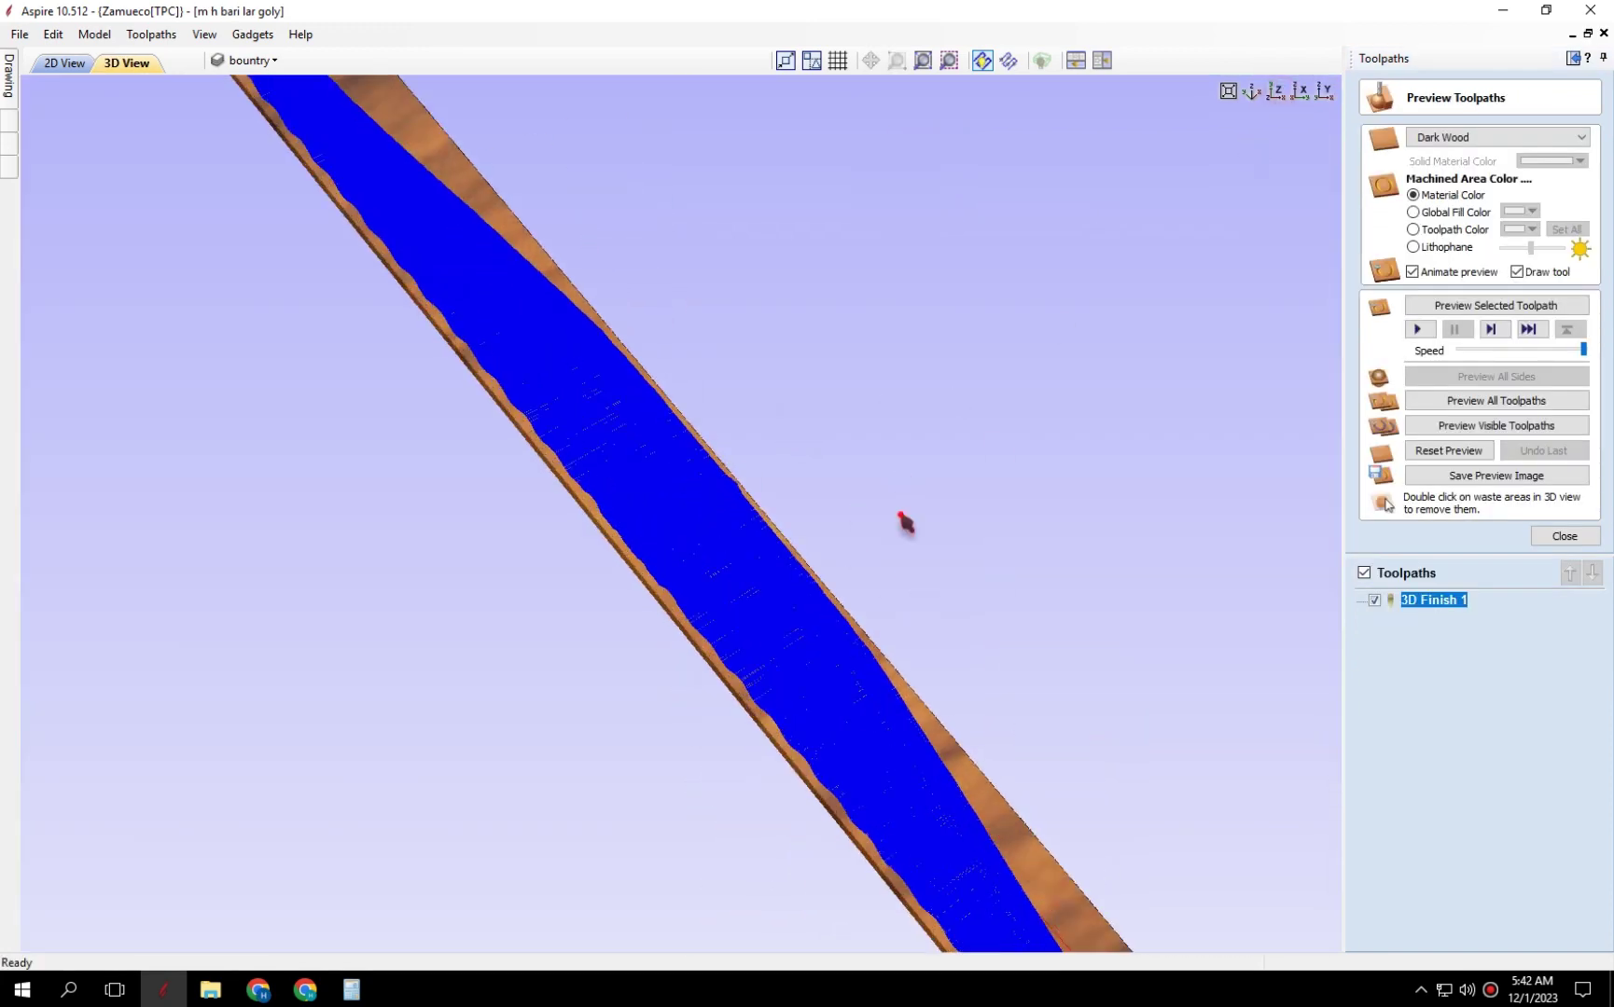
pyautogui.moveTo(904, 525)
pyautogui.mouseDown()
pyautogui.moveTo(737, 566)
pyautogui.moveTo(839, 522)
pyautogui.mouseUp()
pyautogui.scroll(-3, 738, 565)
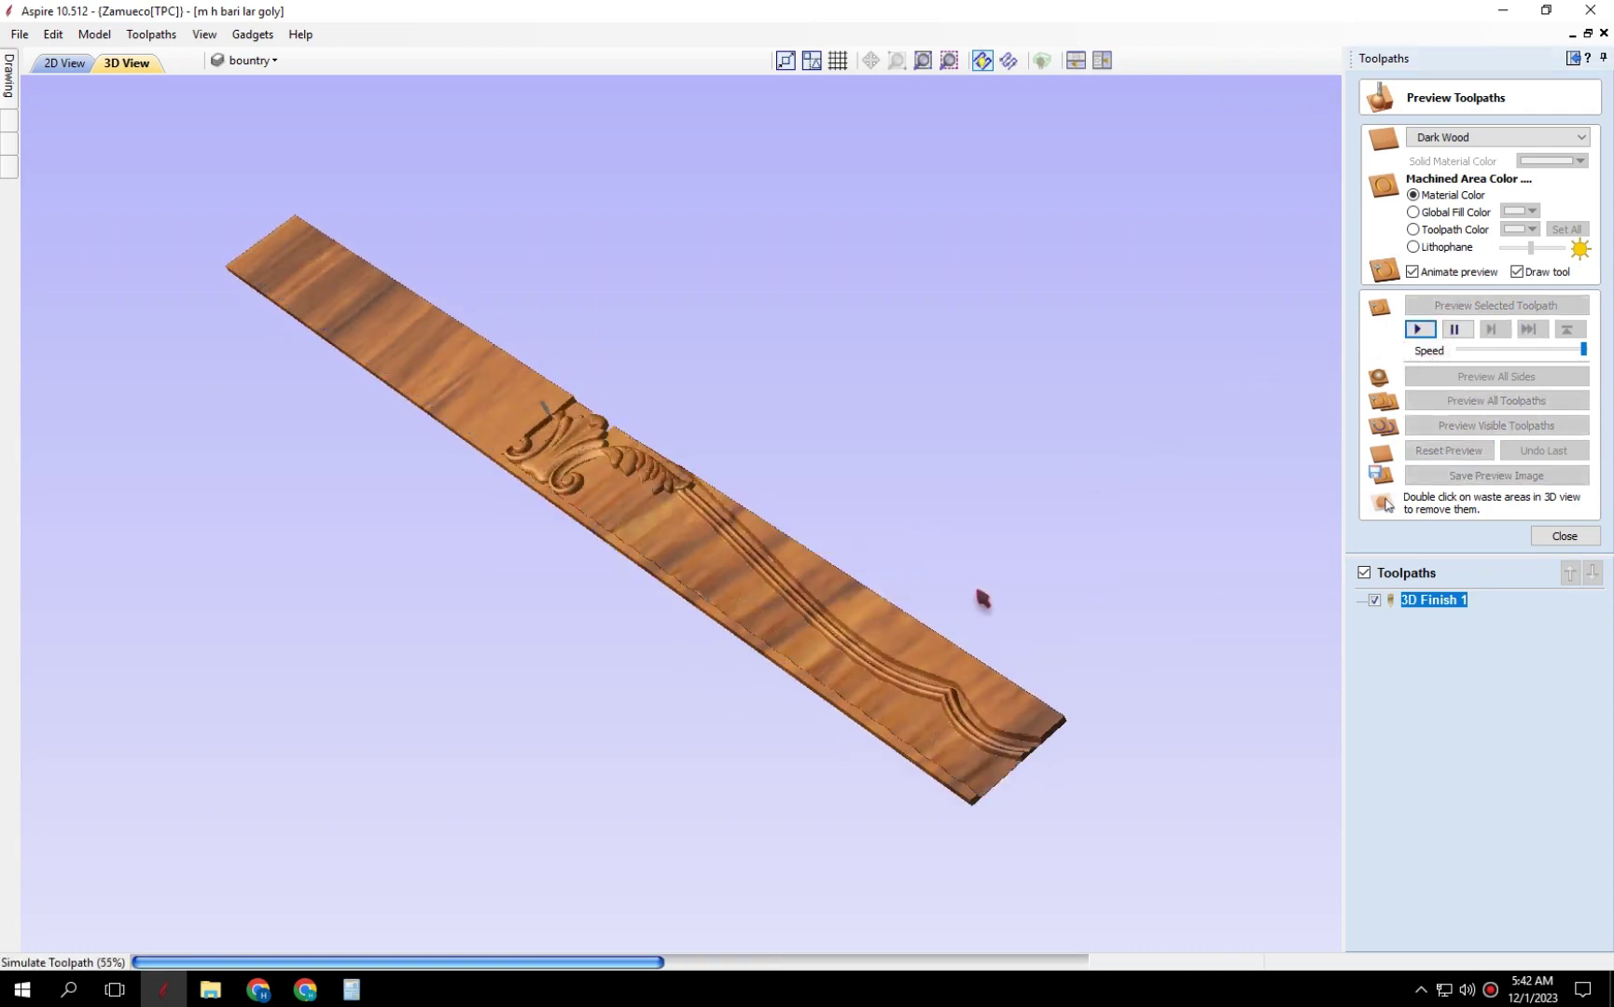
pyautogui.moveTo(942, 748)
pyautogui.mouseDown()
pyautogui.moveTo(226, 716)
pyautogui.moveTo(457, 677)
pyautogui.moveTo(605, 846)
pyautogui.moveTo(923, 618)
pyautogui.moveTo(840, 609)
pyautogui.moveTo(825, 514)
pyautogui.moveTo(760, 655)
pyautogui.moveTo(858, 443)
pyautogui.moveTo(727, 578)
pyautogui.moveTo(605, 515)
pyautogui.moveTo(486, 569)
pyautogui.mouseUp()
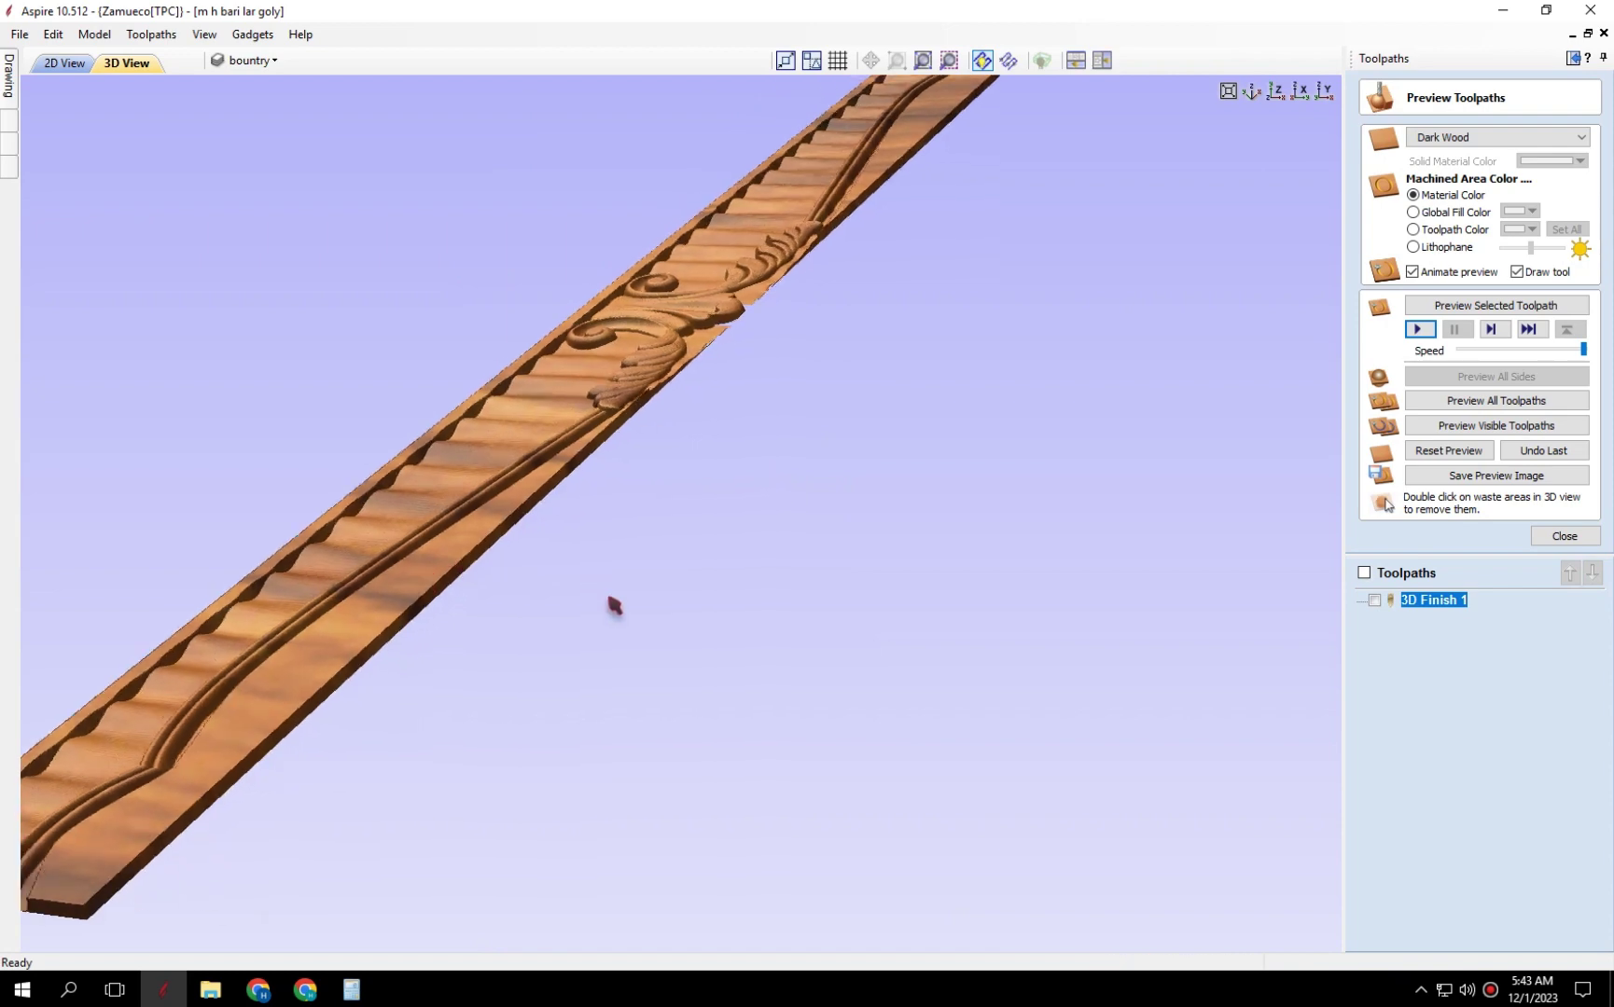
pyautogui.scroll(-3, 691, 598)
pyautogui.scroll(5, 685, 468)
pyautogui.scroll(2, 679, 475)
pyautogui.moveTo(679, 476)
pyautogui.mouseDown()
pyautogui.moveTo(854, 583)
pyautogui.moveTo(922, 583)
pyautogui.moveTo(863, 486)
pyautogui.moveTo(761, 733)
pyautogui.moveTo(684, 702)
pyautogui.moveTo(675, 357)
pyautogui.moveTo(658, 650)
pyautogui.moveTo(723, 365)
pyautogui.moveTo(698, 444)
pyautogui.moveTo(807, 559)
pyautogui.moveTo(863, 300)
pyautogui.moveTo(755, 429)
pyautogui.moveTo(757, 545)
pyautogui.moveTo(799, 644)
pyautogui.moveTo(802, 523)
pyautogui.mouseUp()
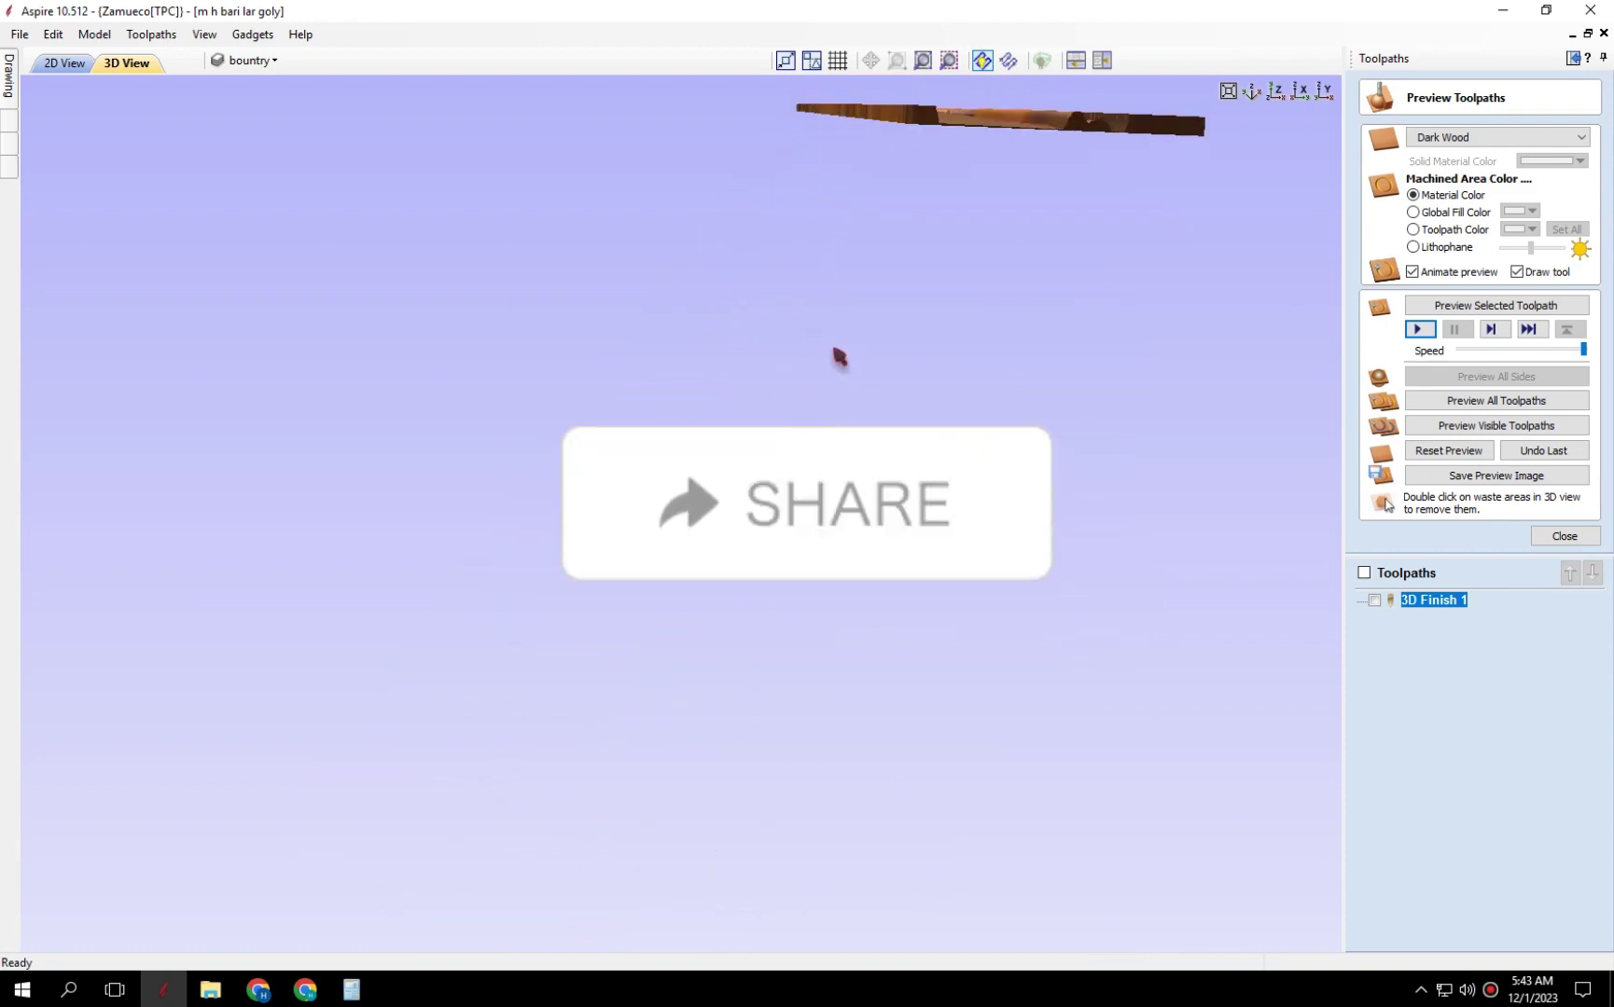
pyautogui.moveTo(808, 356)
pyautogui.mouseDown()
pyautogui.moveTo(747, 652)
pyautogui.moveTo(759, 523)
pyautogui.moveTo(855, 531)
pyautogui.moveTo(636, 528)
pyautogui.moveTo(817, 492)
pyautogui.moveTo(857, 563)
pyautogui.moveTo(832, 716)
pyautogui.moveTo(852, 666)
pyautogui.moveTo(832, 674)
pyautogui.moveTo(766, 256)
pyautogui.moveTo(810, 832)
pyautogui.moveTo(755, 393)
pyautogui.moveTo(724, 652)
pyautogui.moveTo(839, 412)
pyautogui.moveTo(867, 406)
pyautogui.moveTo(793, 511)
pyautogui.moveTo(659, 641)
pyautogui.moveTo(666, 288)
pyautogui.moveTo(1281, 631)
pyautogui.mouseUp()
# Close the toolpath preview and turn the board back to show its full-length profile.
pyautogui.click(1546, 539)
pyautogui.moveTo(1124, 619)
pyautogui.mouseDown()
pyautogui.moveTo(936, 623)
pyautogui.moveTo(1071, 613)
pyautogui.mouseUp()
pyautogui.moveTo(1034, 680); pyautogui.dragTo(752, 544)
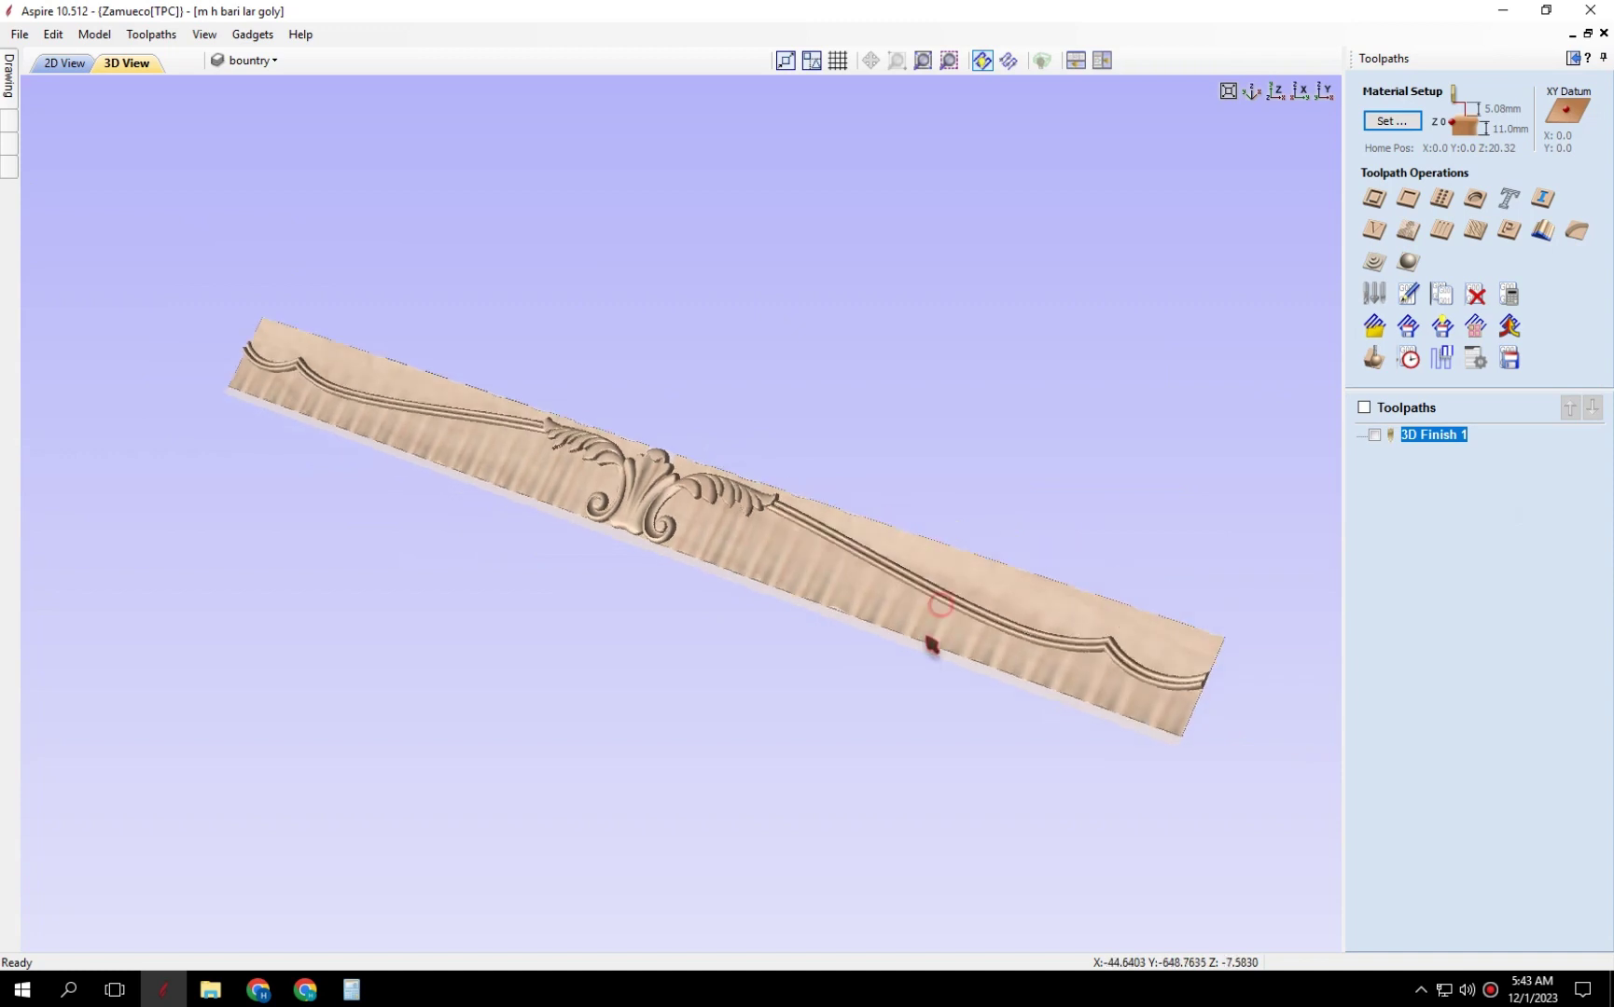